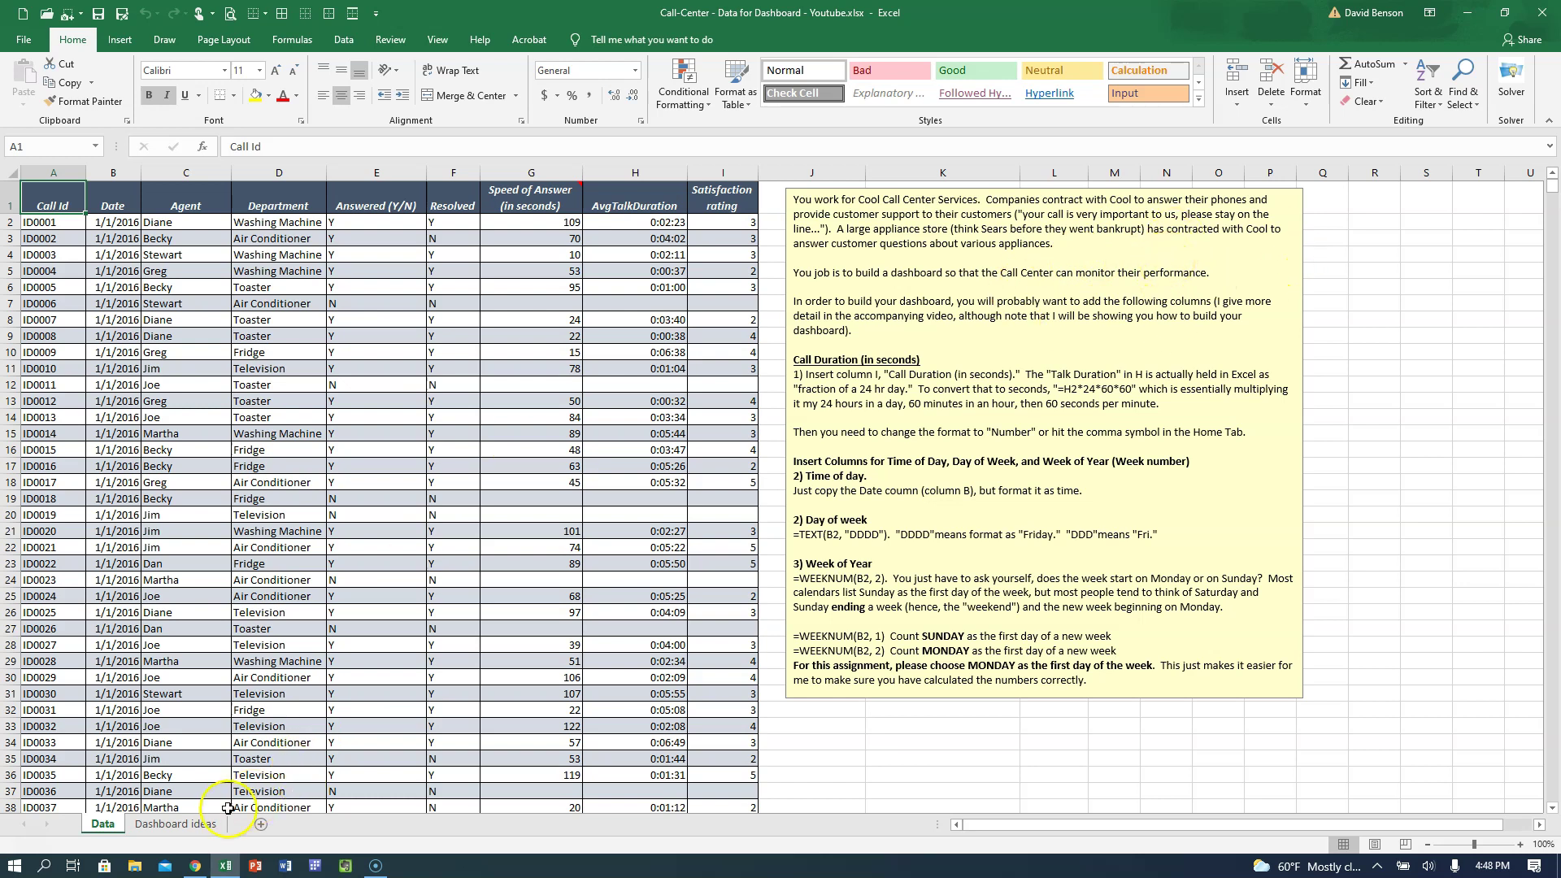
Step: Examine the sample call center dashboards on the Dashboard ideas sheet for KPI, chart and layout ideas
left_click(205, 824)
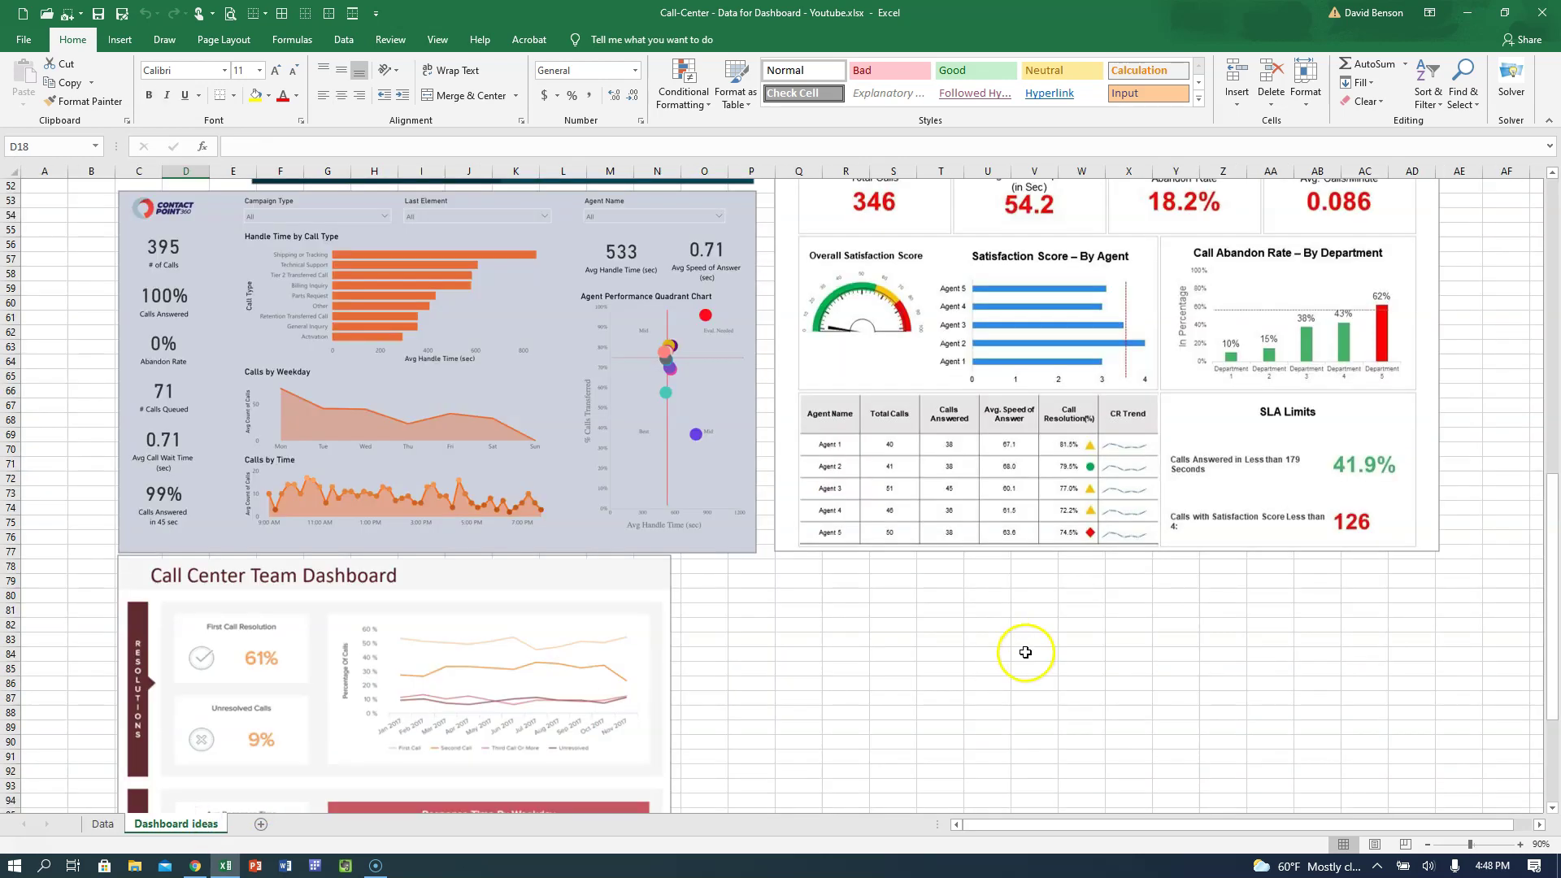
scroll(1022, 650, "up", 10)
scroll(1022, 673, "up", 7)
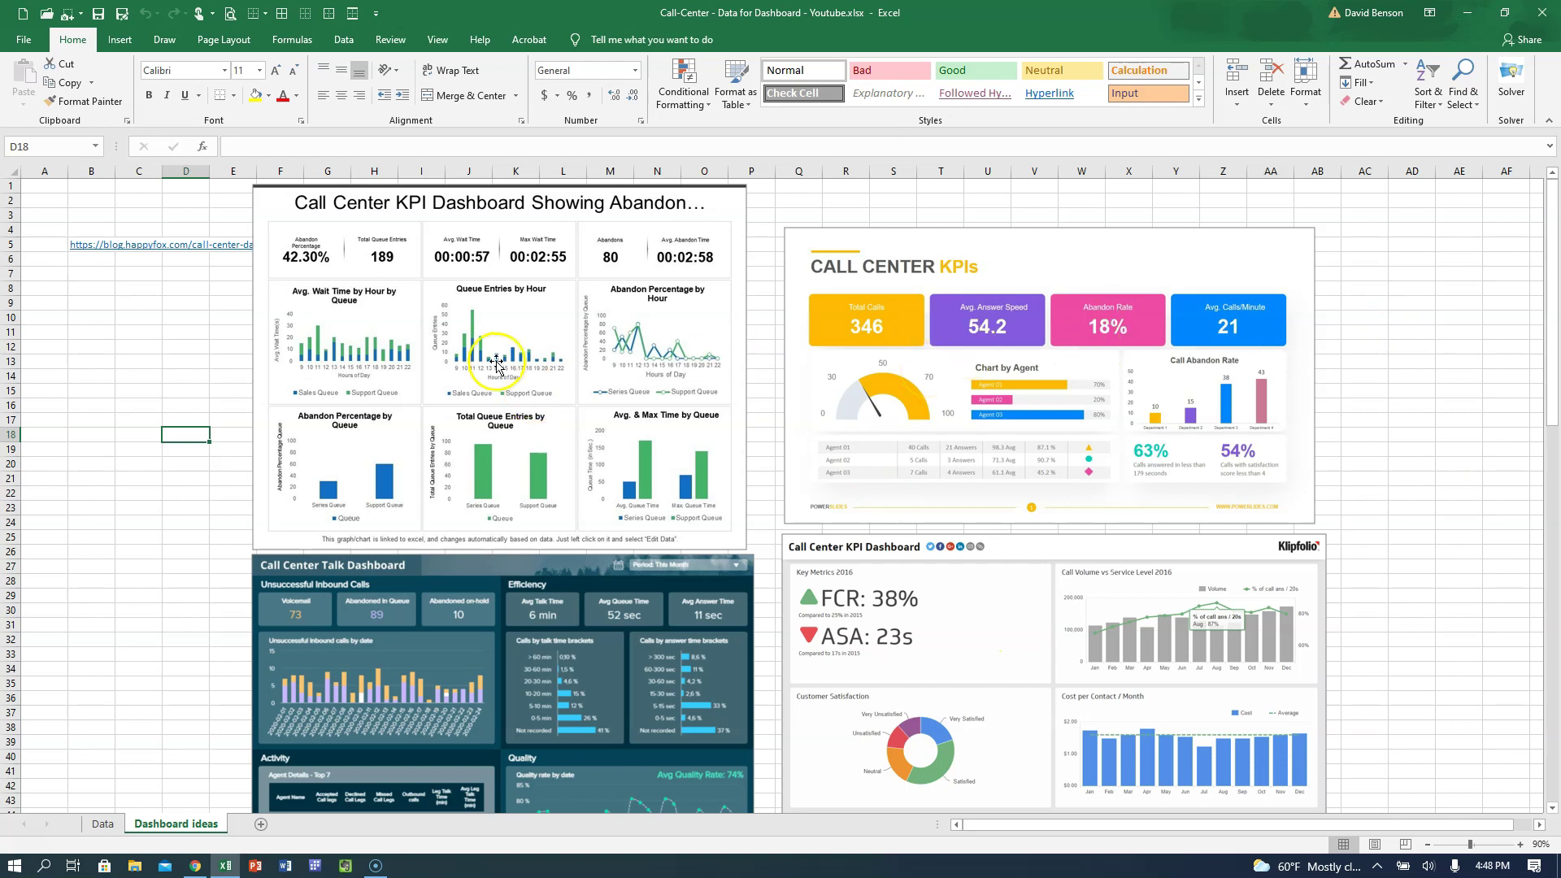
scroll(524, 424, "down", 1)
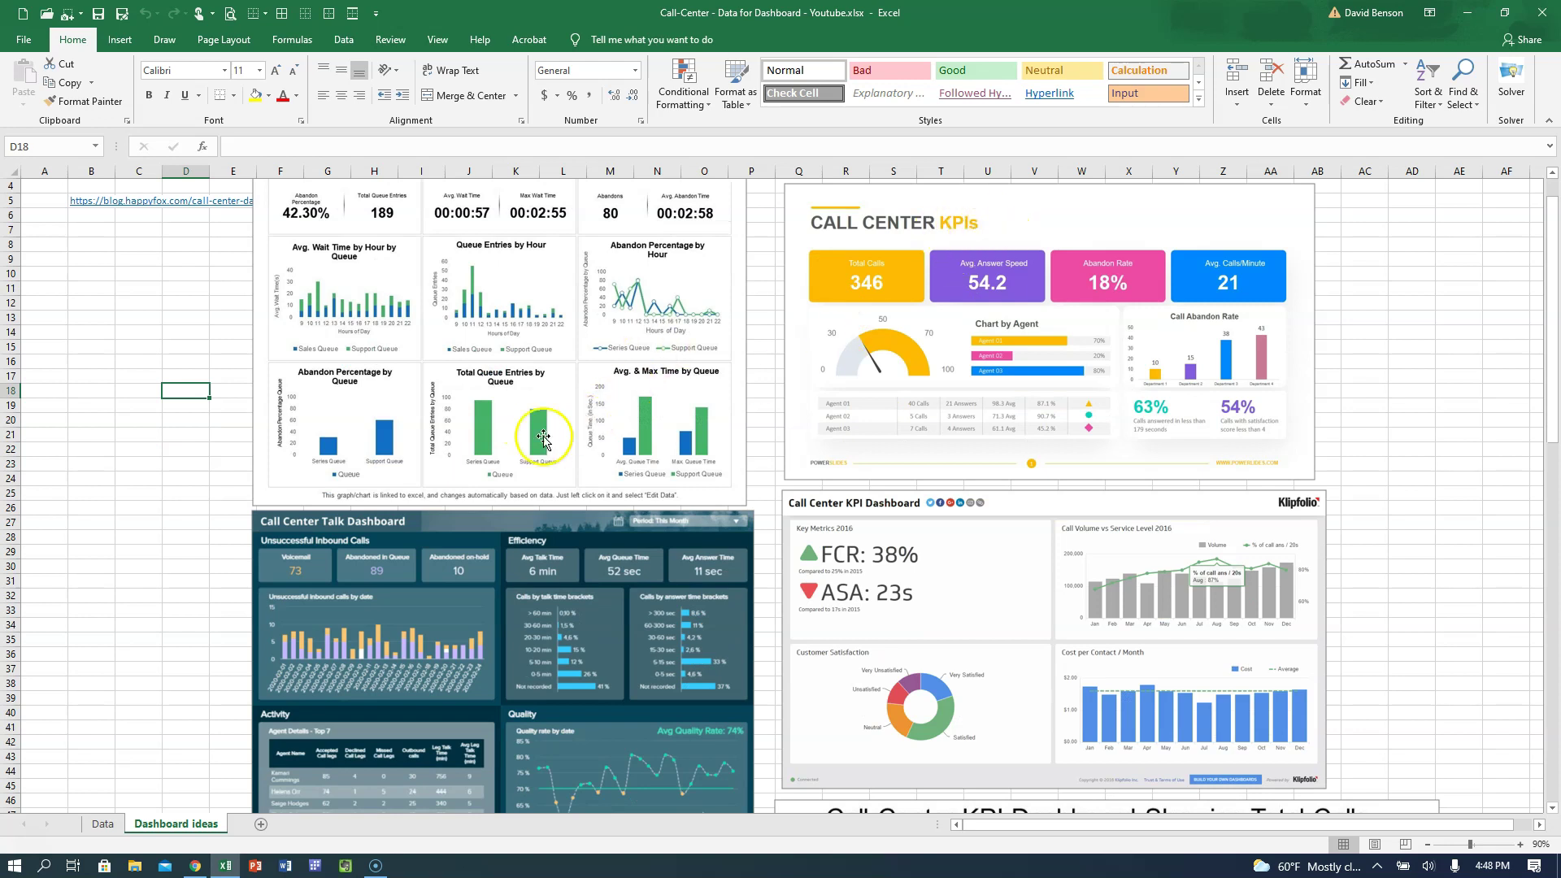
scroll(520, 488, "down", 1)
scroll(456, 546, "down", 5)
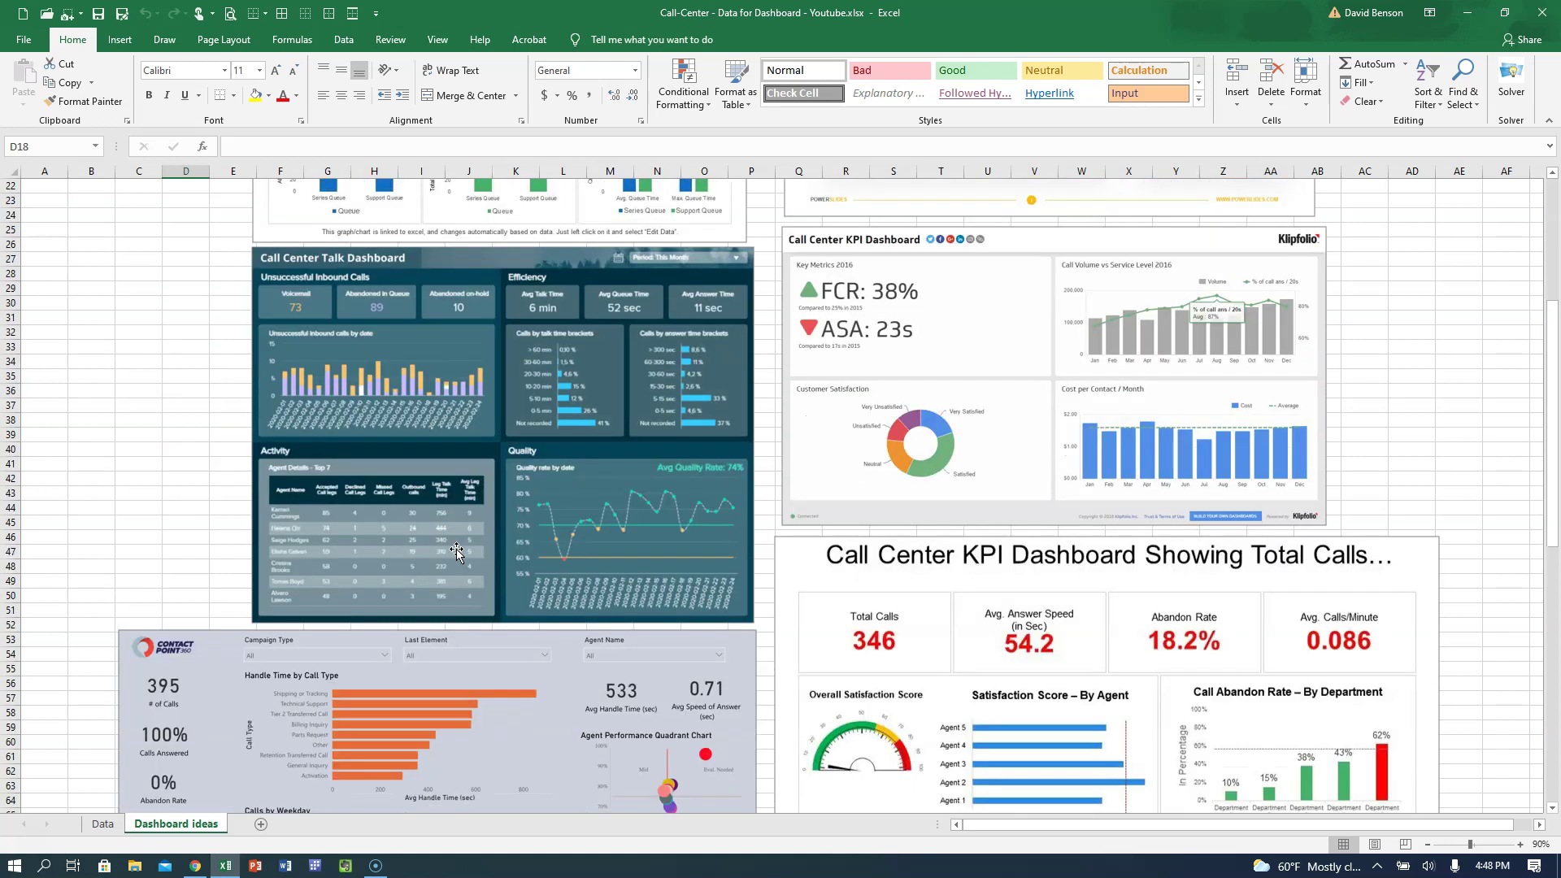
scroll(838, 431, "up", 5)
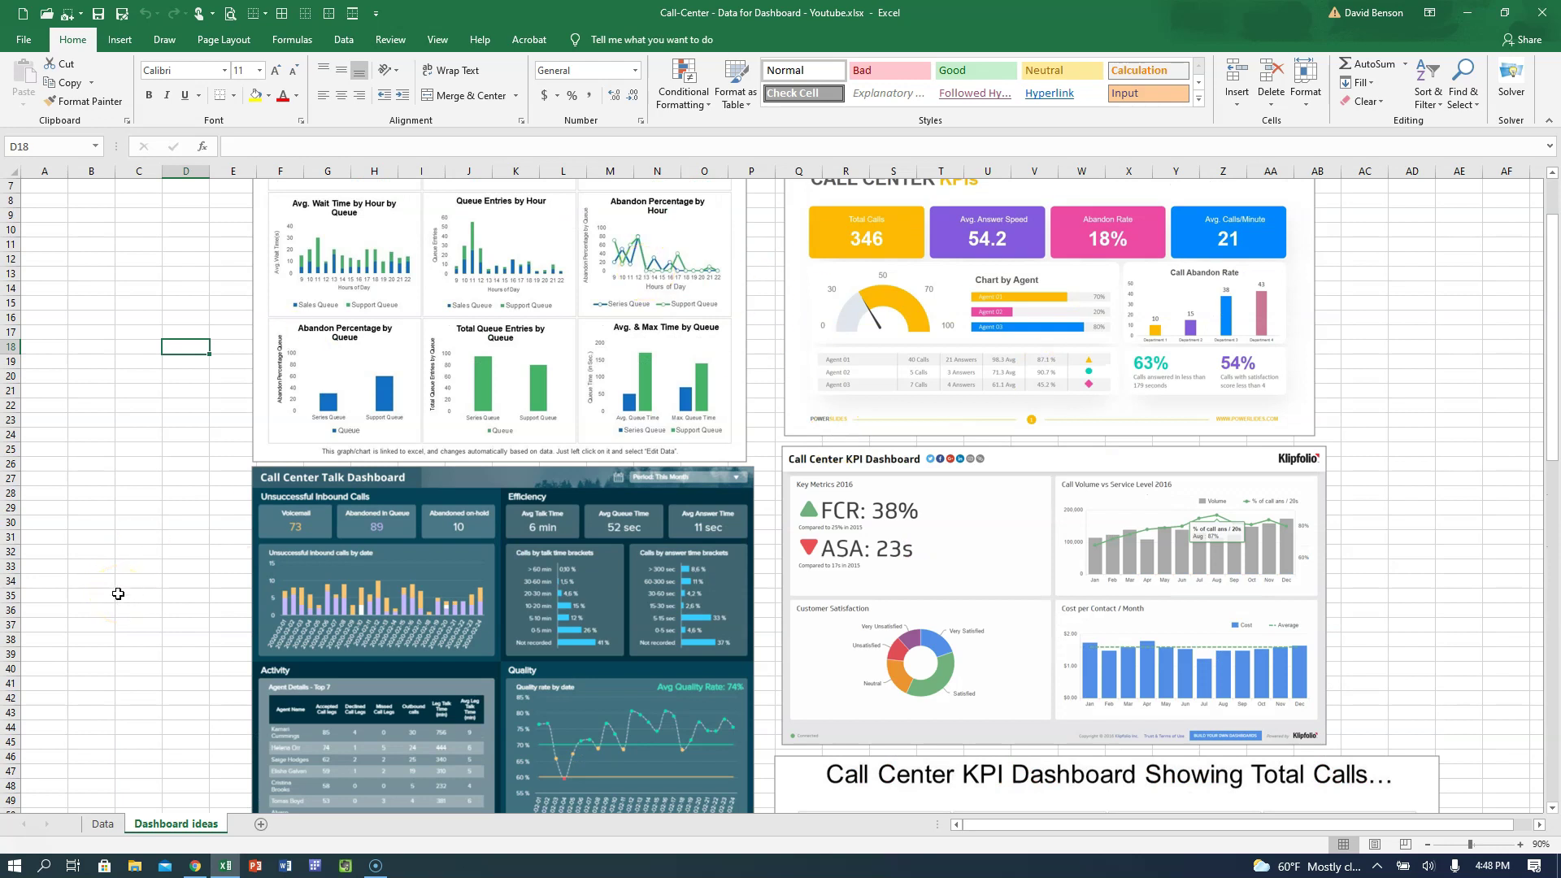
scroll(118, 594, "down", 7)
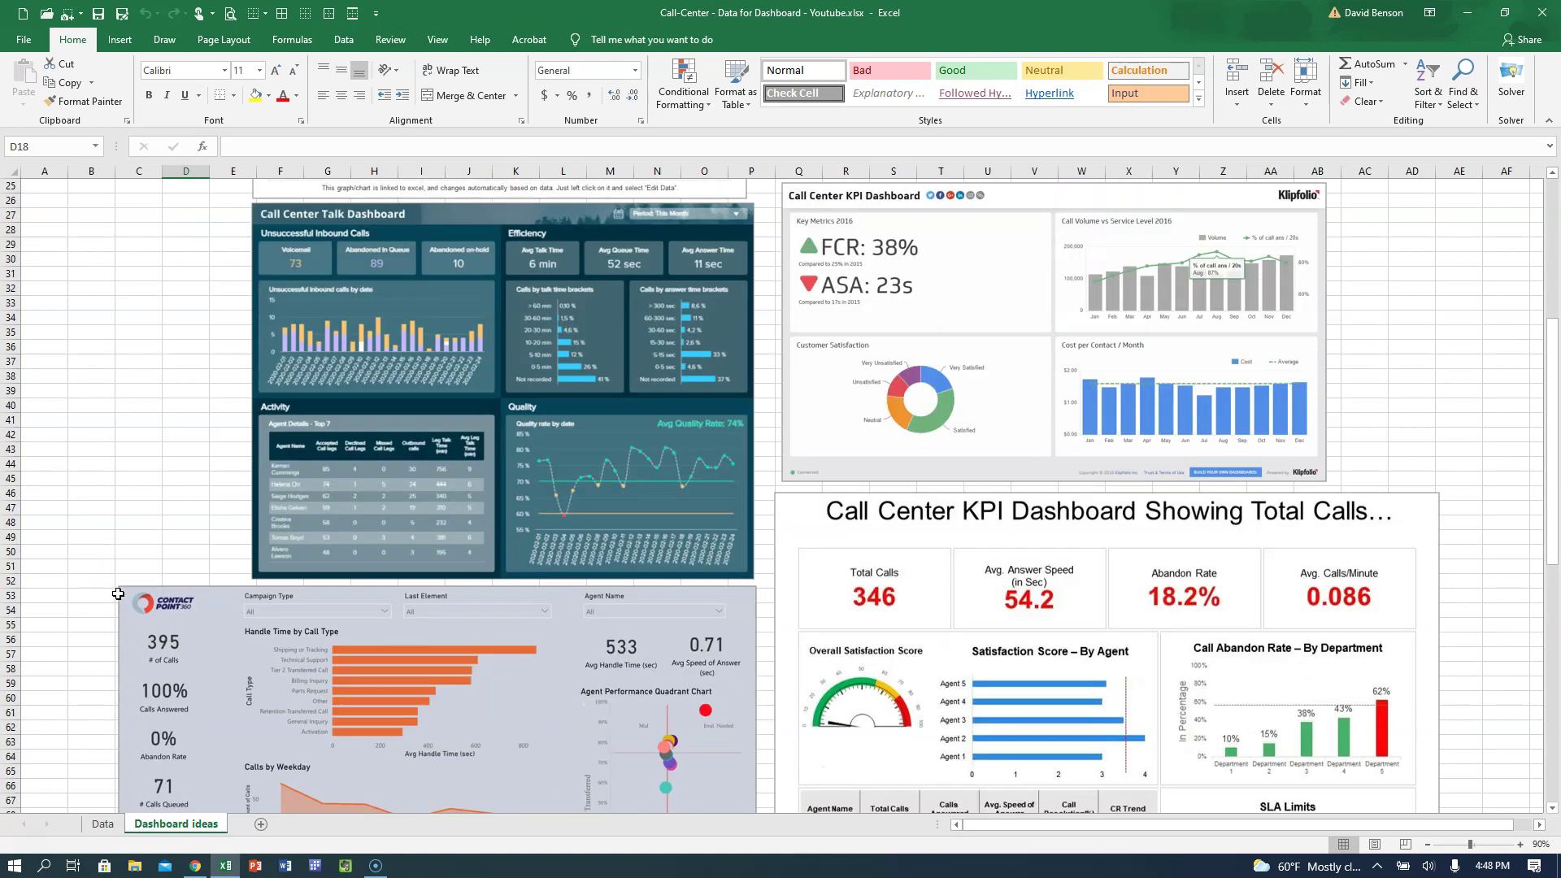
scroll(118, 596, "down", 1)
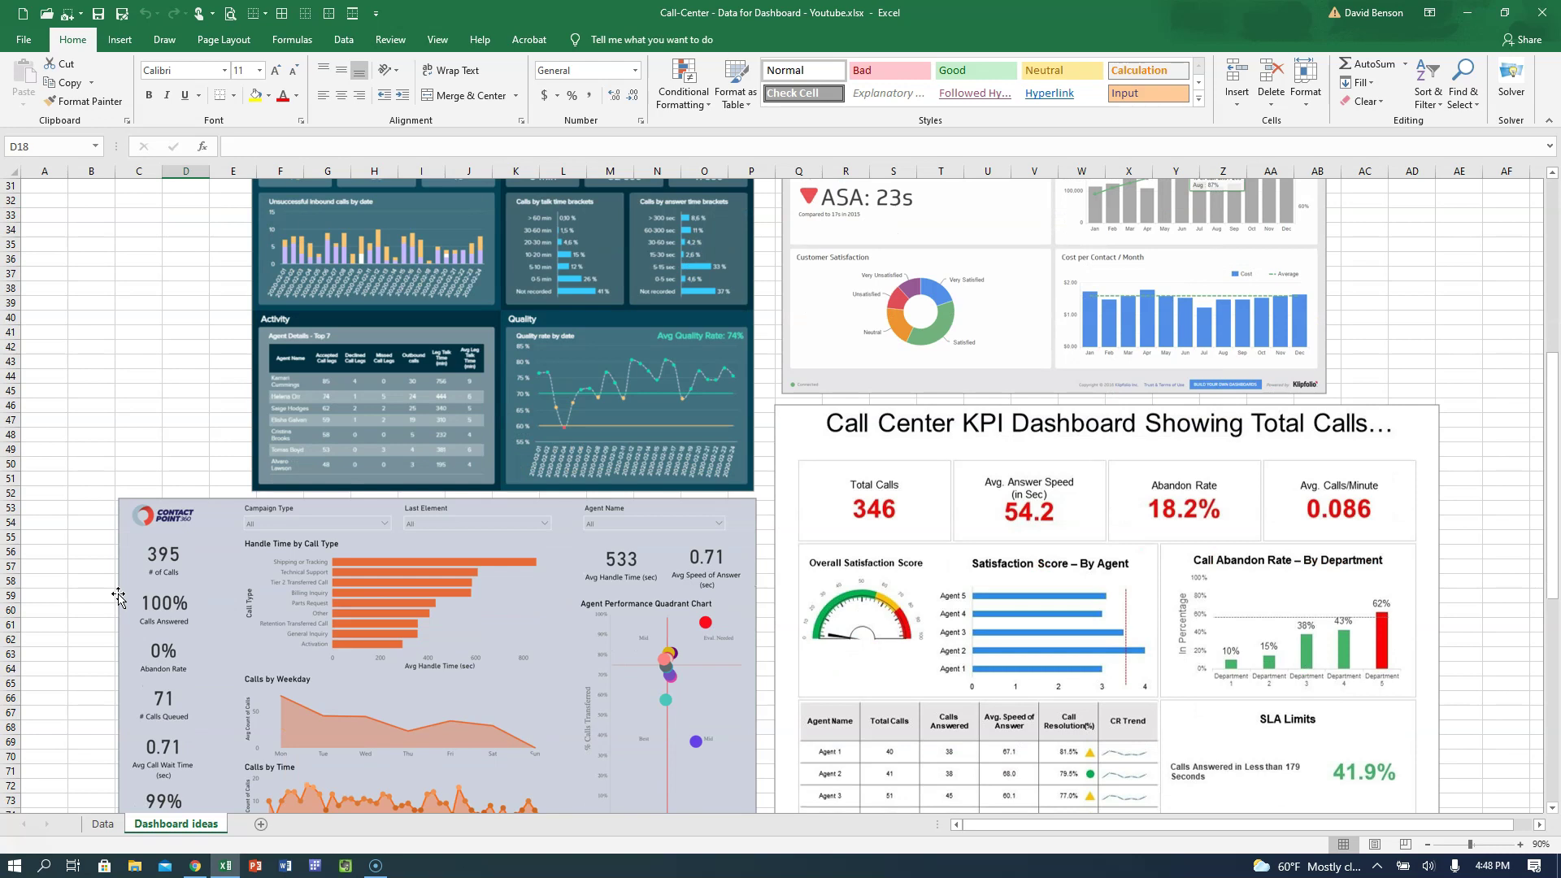
scroll(118, 596, "down", 1)
scroll(118, 596, "down", 3)
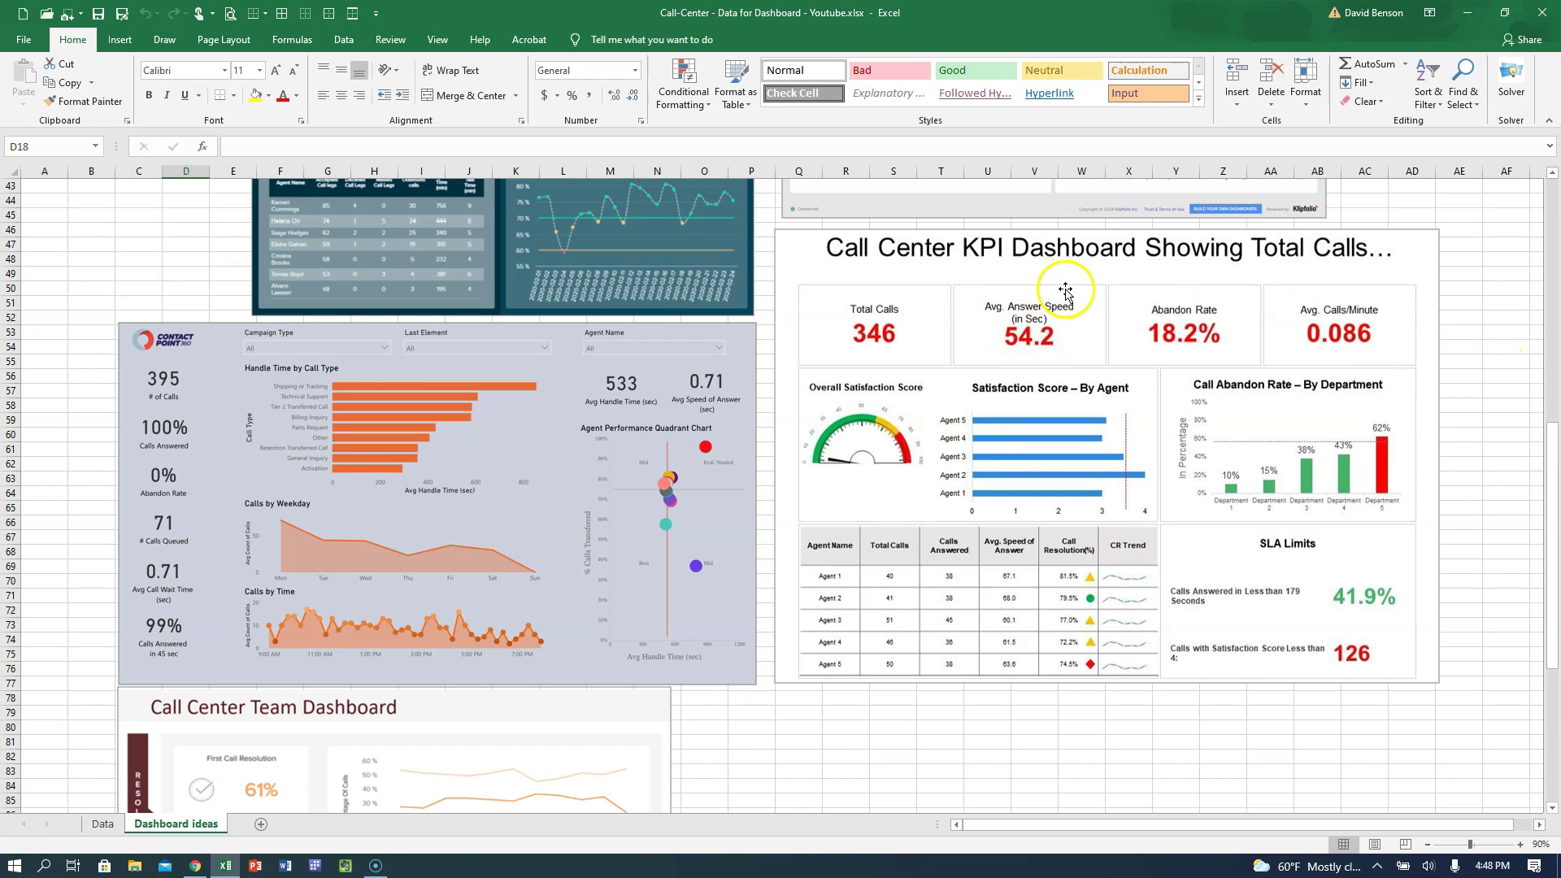
scroll(421, 543, "up", 14)
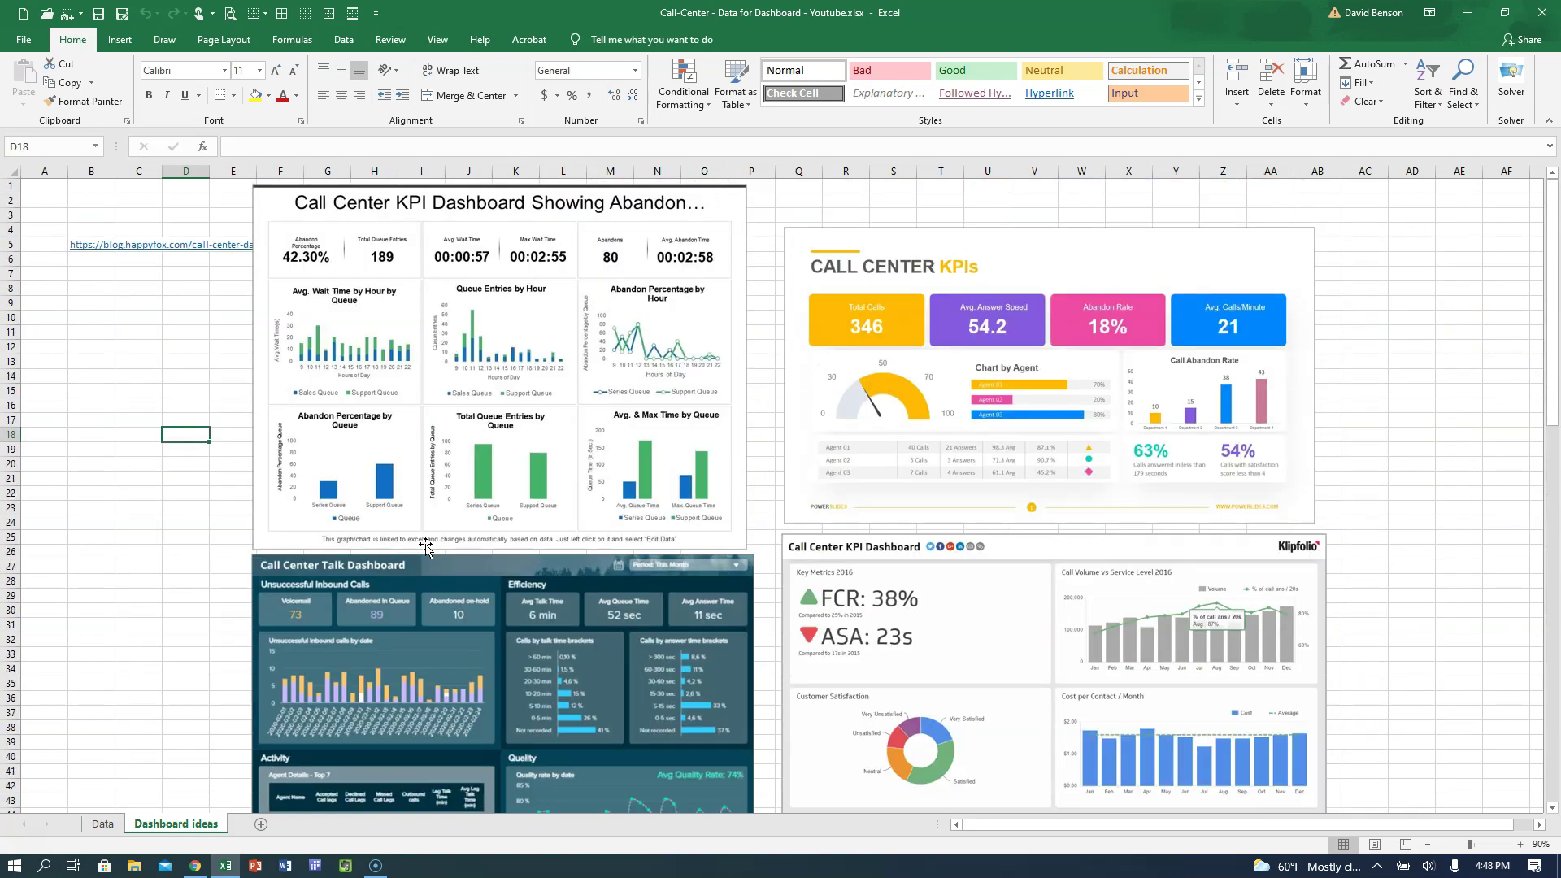
scroll(426, 546, "down", 9)
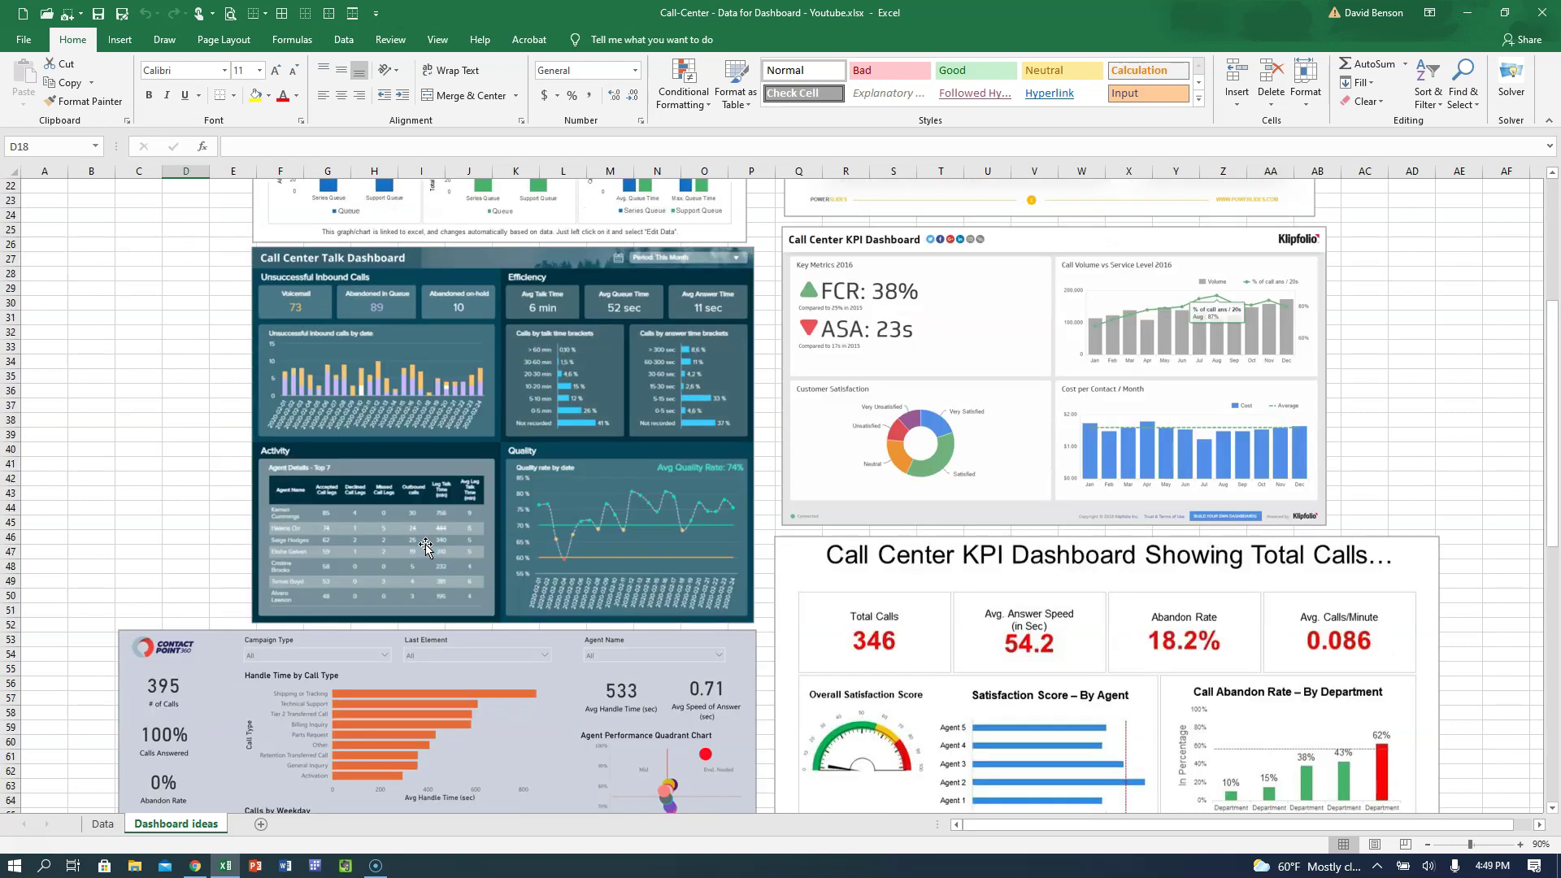
scroll(425, 545, "down", 3)
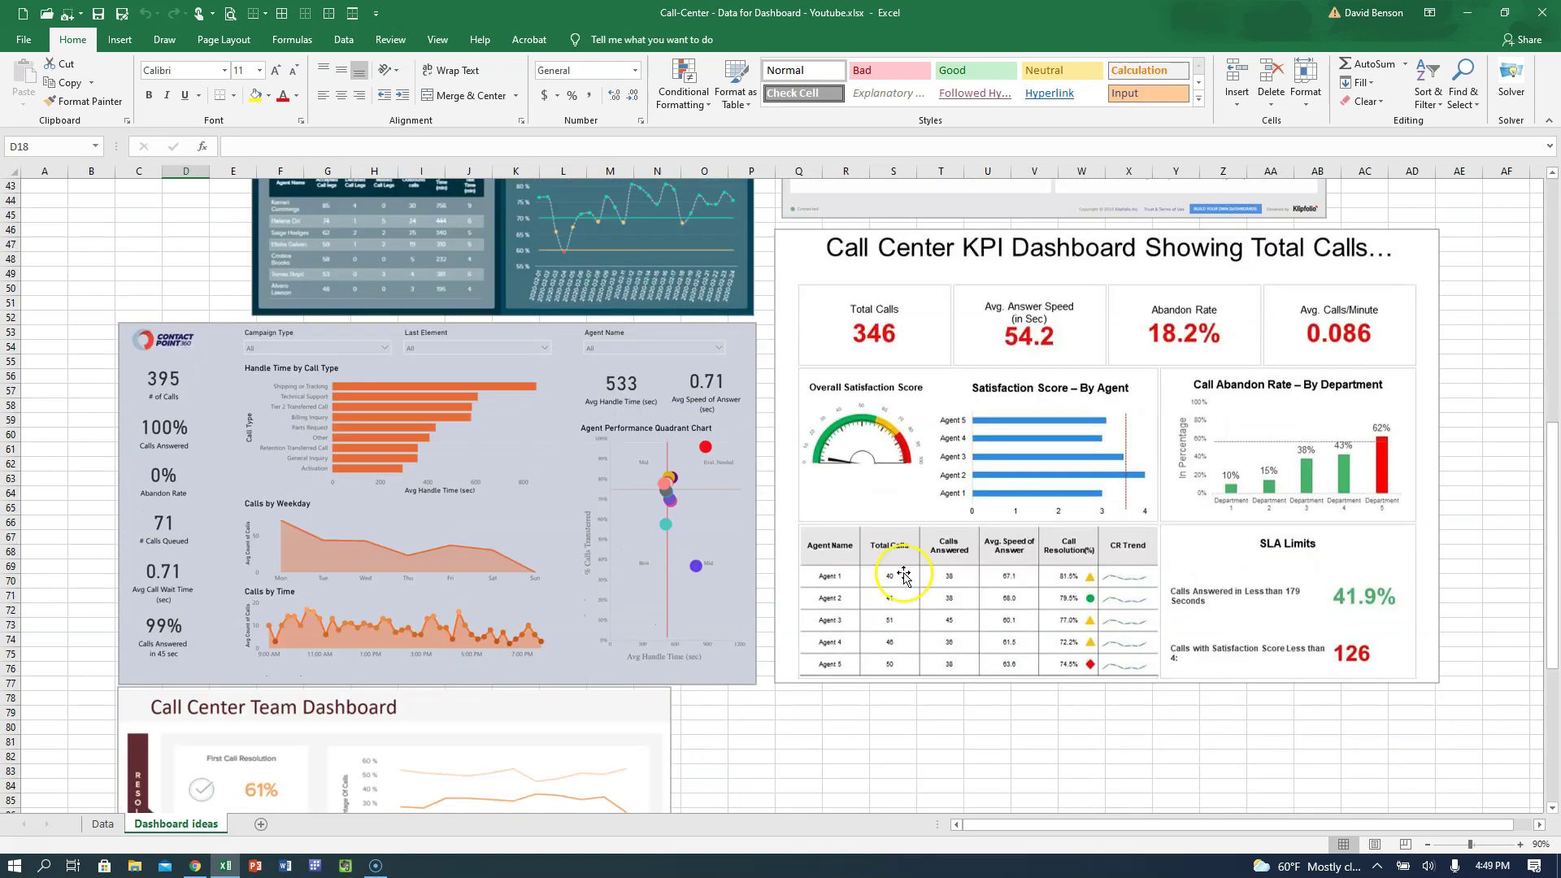
scroll(72, 372, "up", 12)
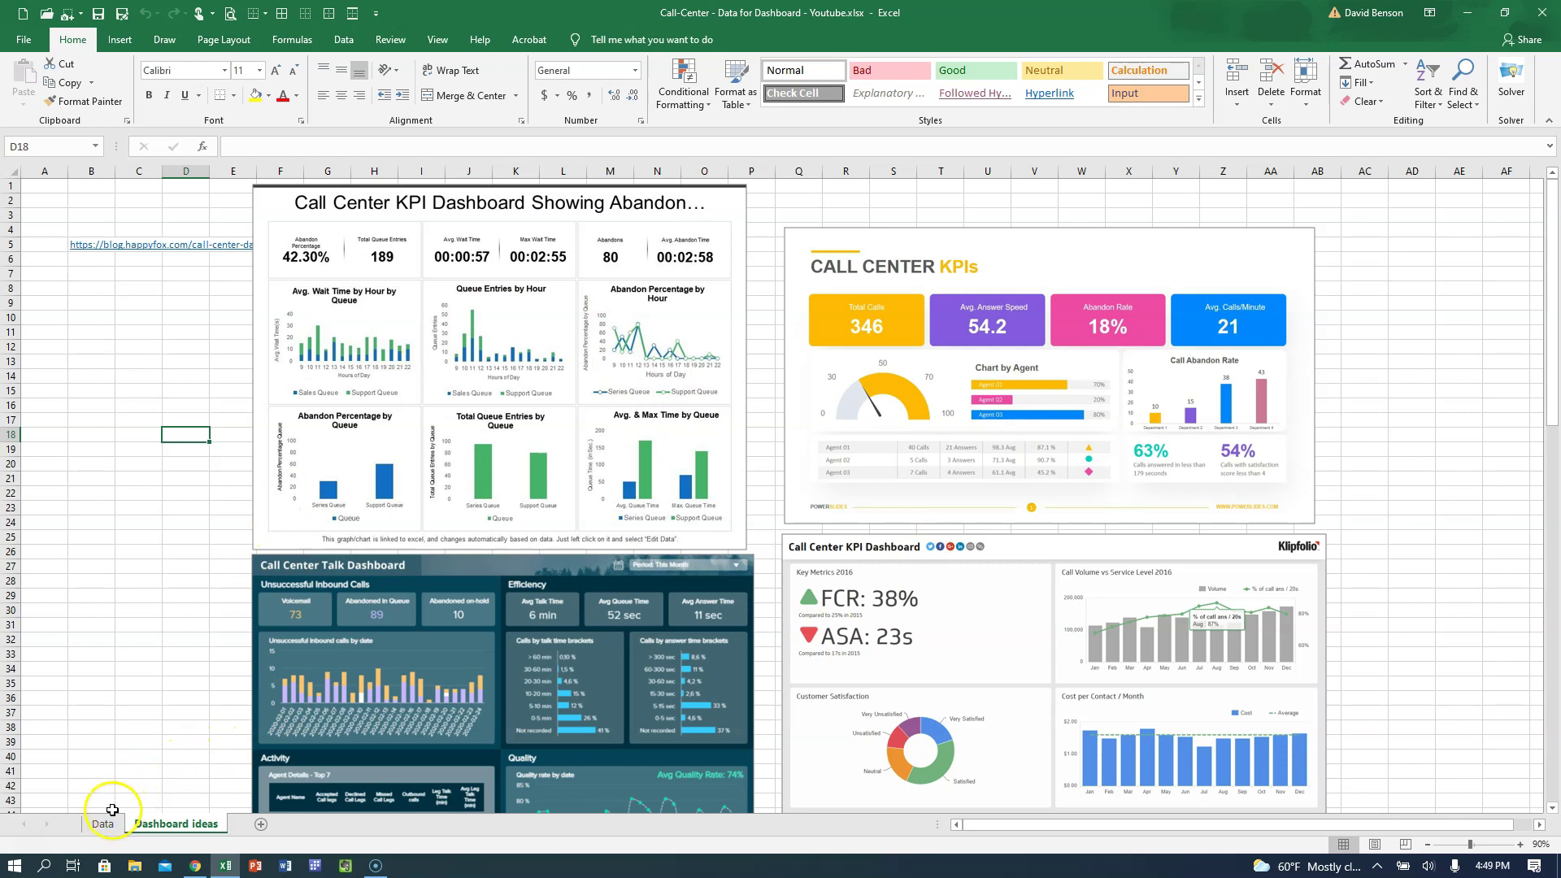
Step: Return to the Data sheet and review the Call Duration instructions alongside the AvgTalkDuration column
left_click(104, 823)
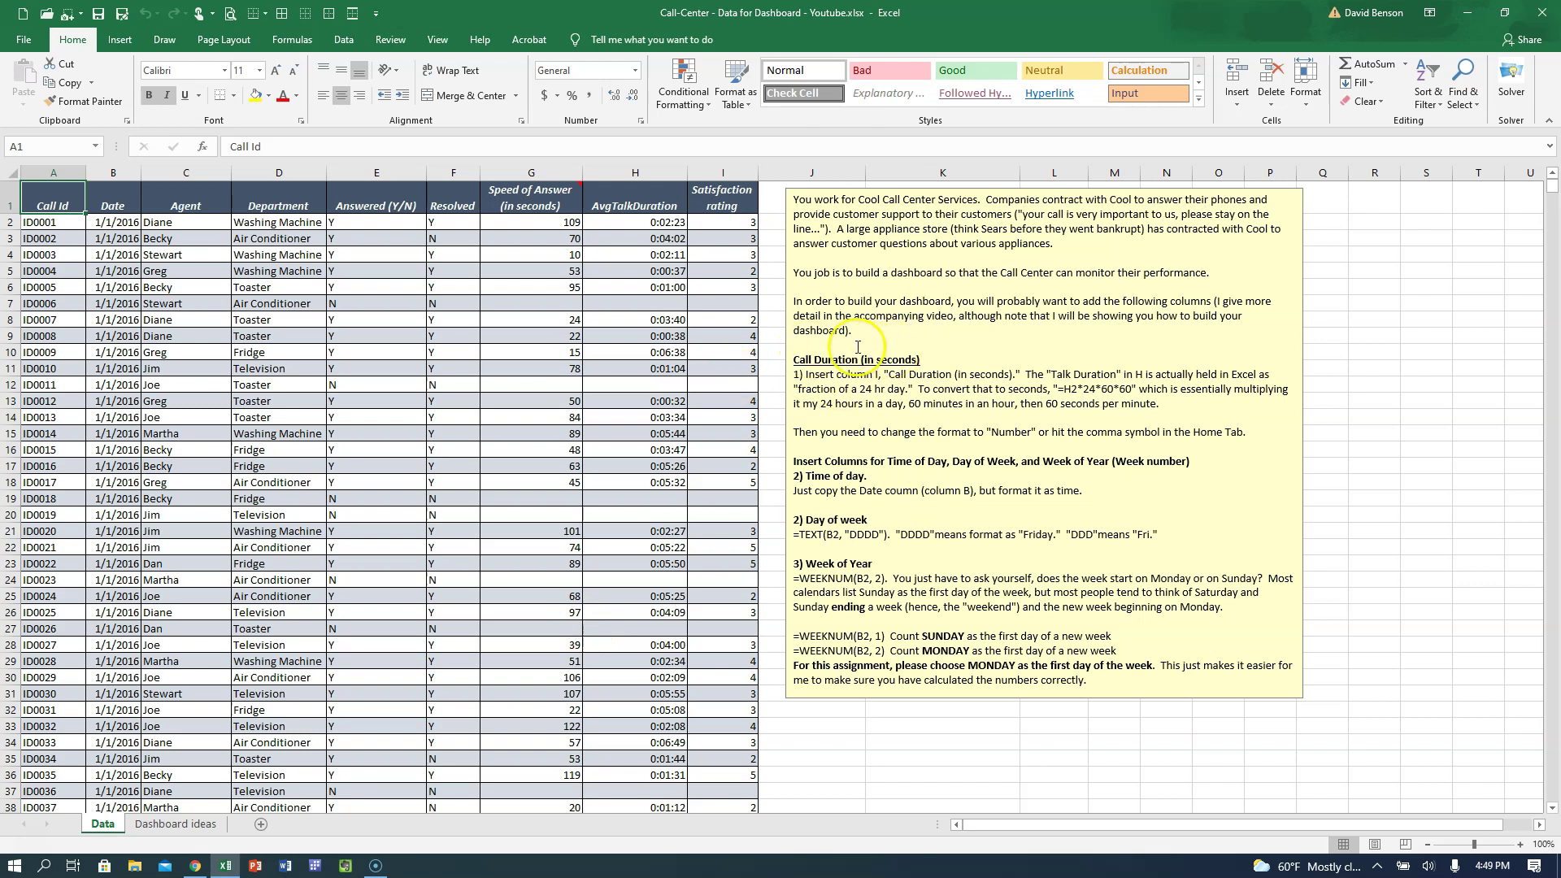
left_click(491, 389)
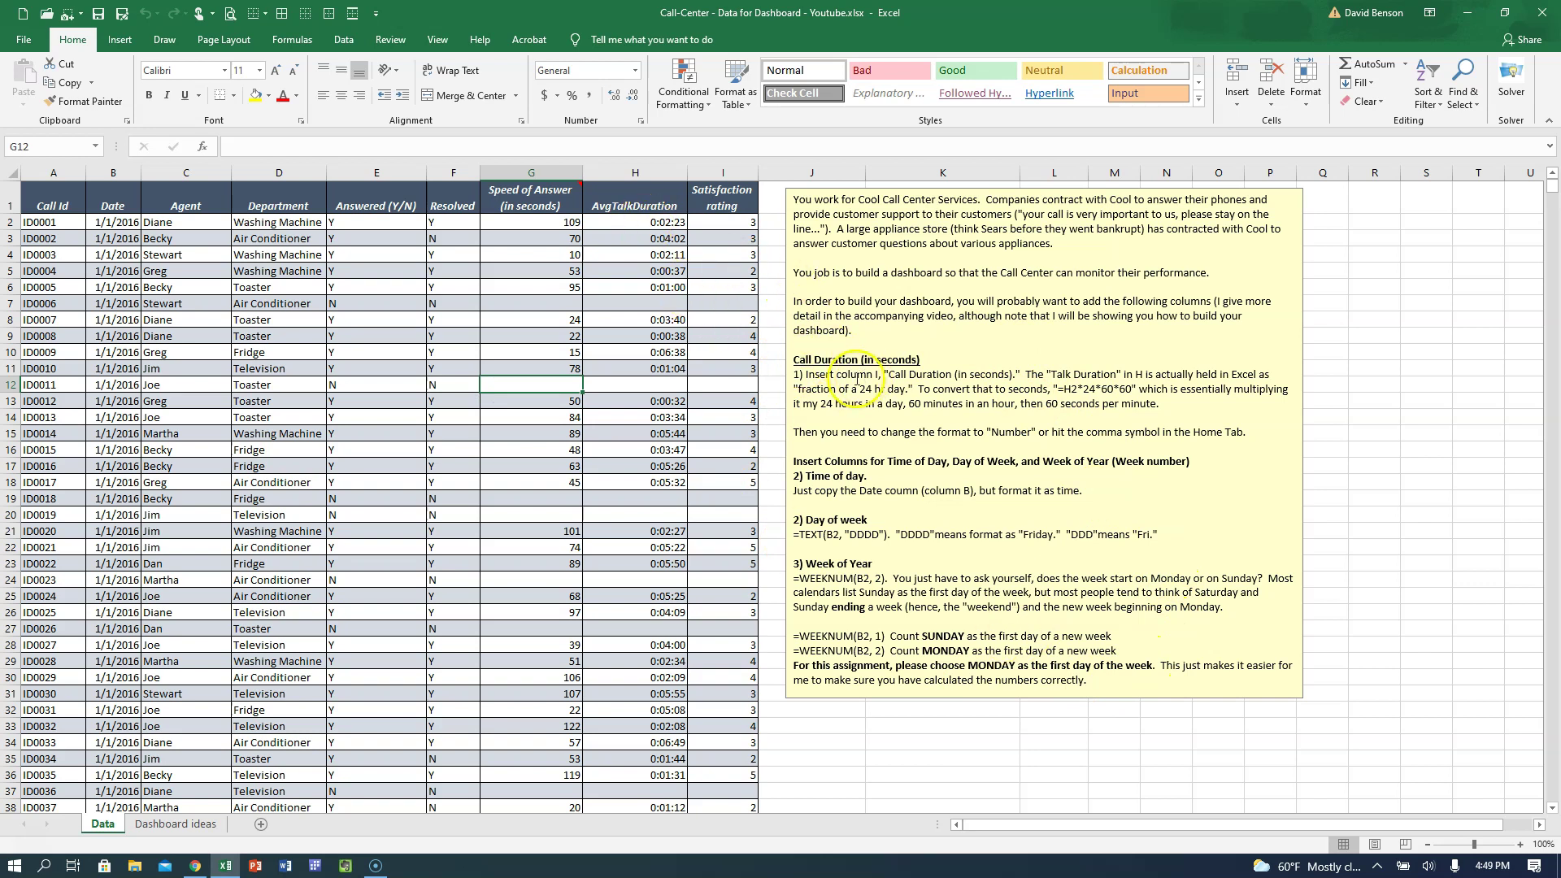
left_click_drag(792, 361, 917, 360)
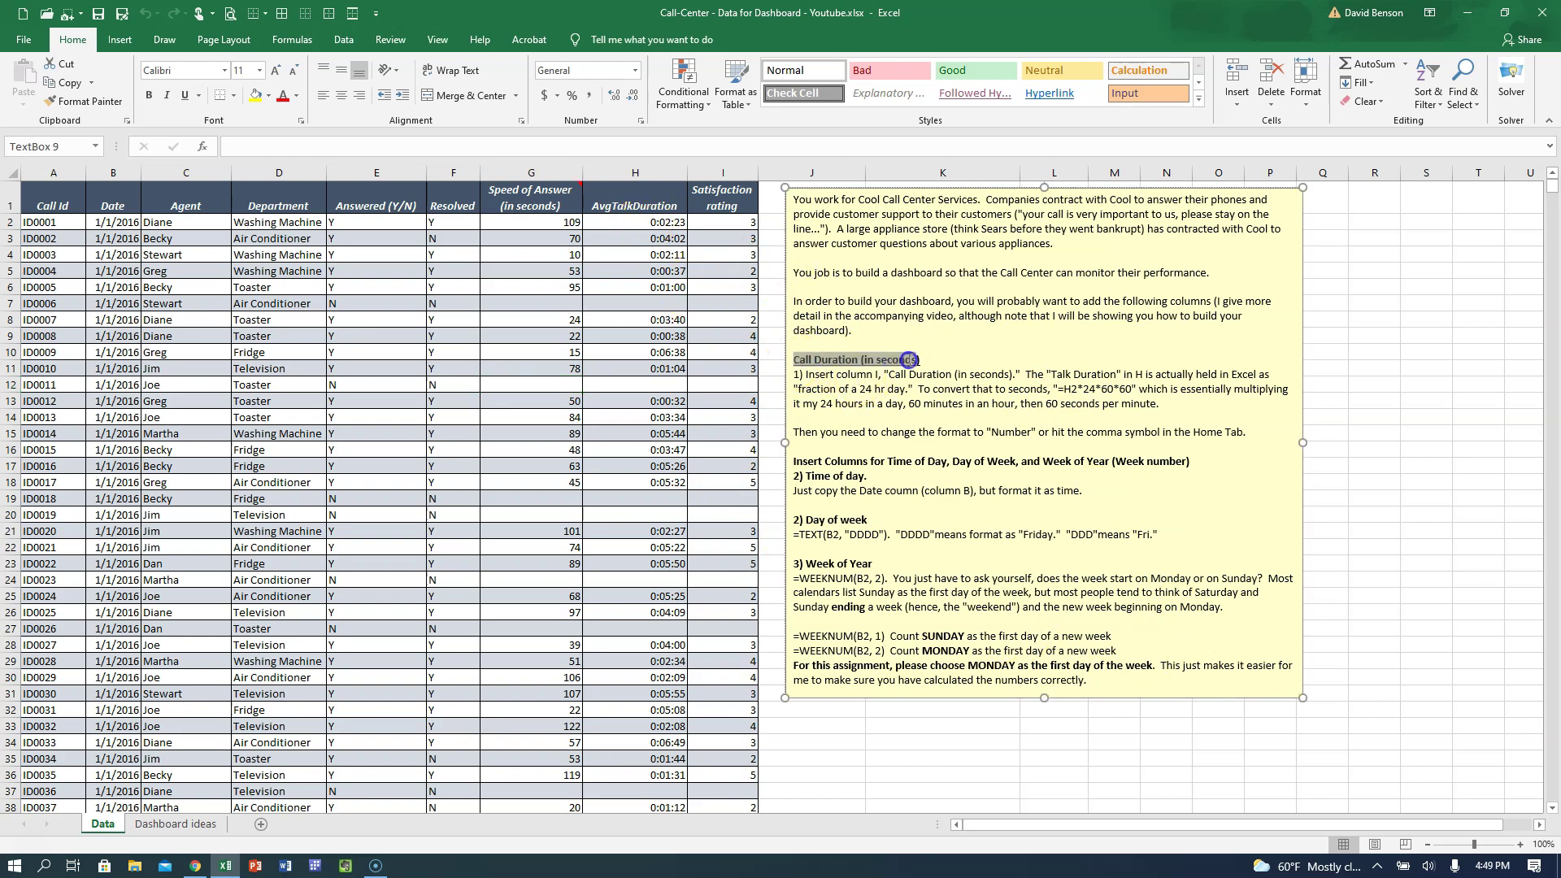
left_click(655, 239)
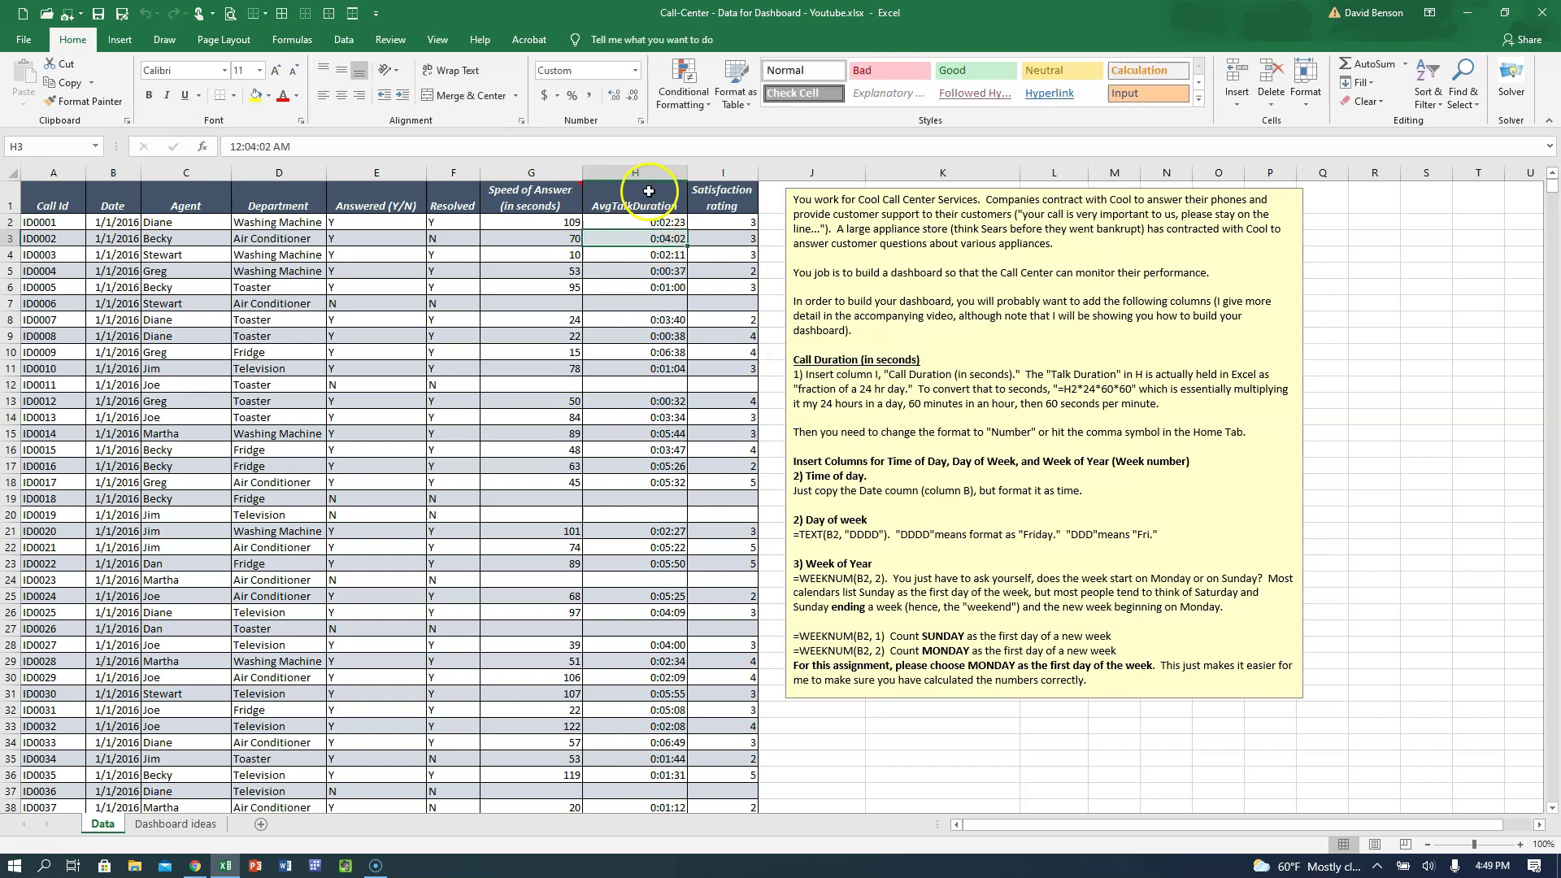
left_click(644, 197)
left_click(633, 210)
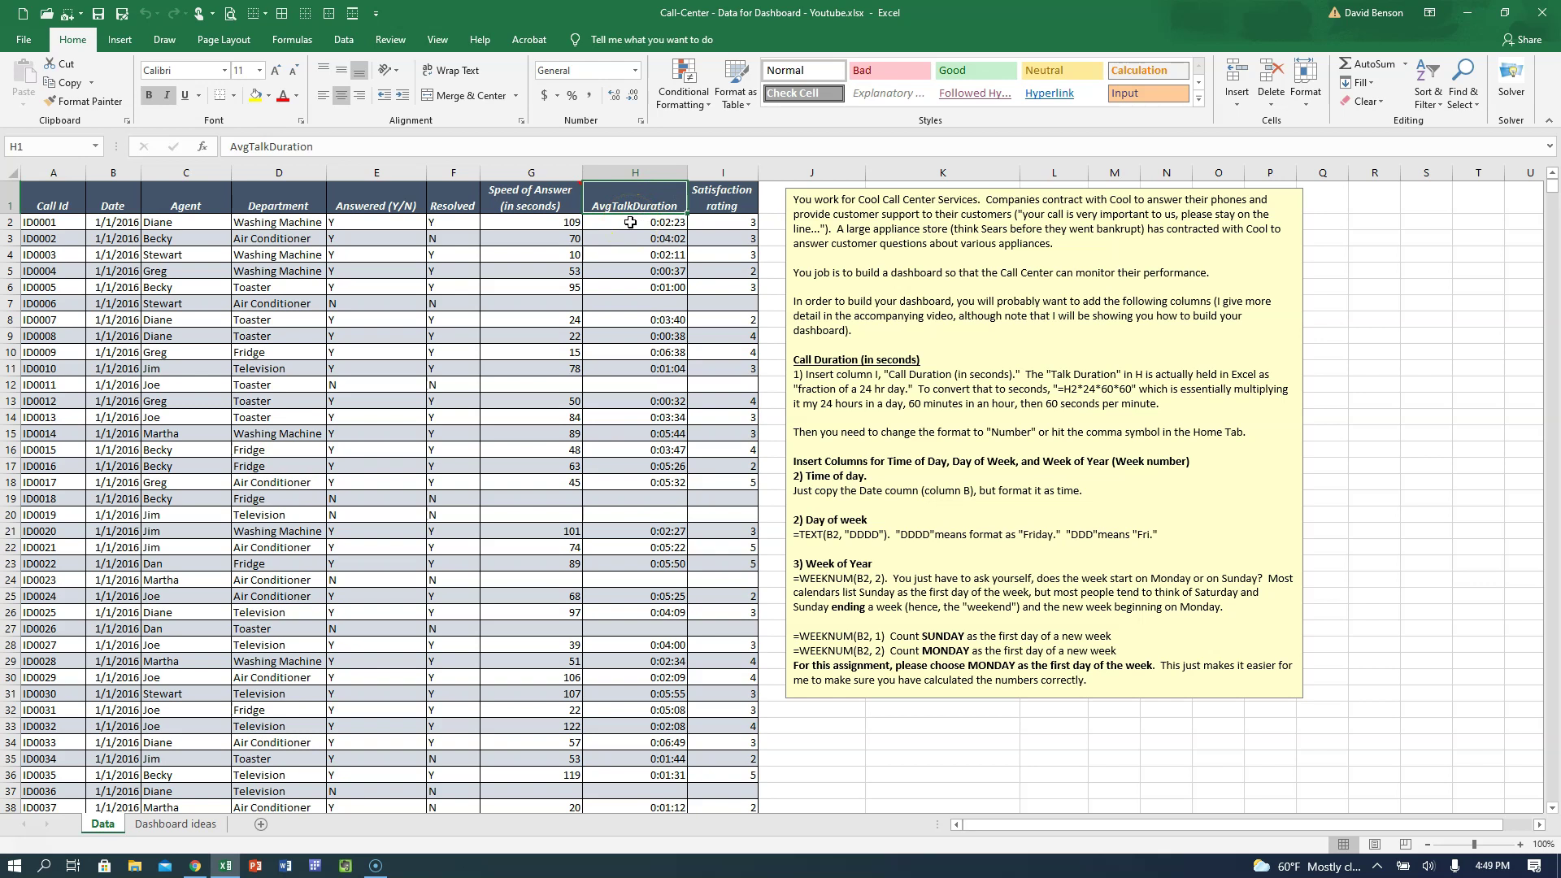
left_click(630, 222)
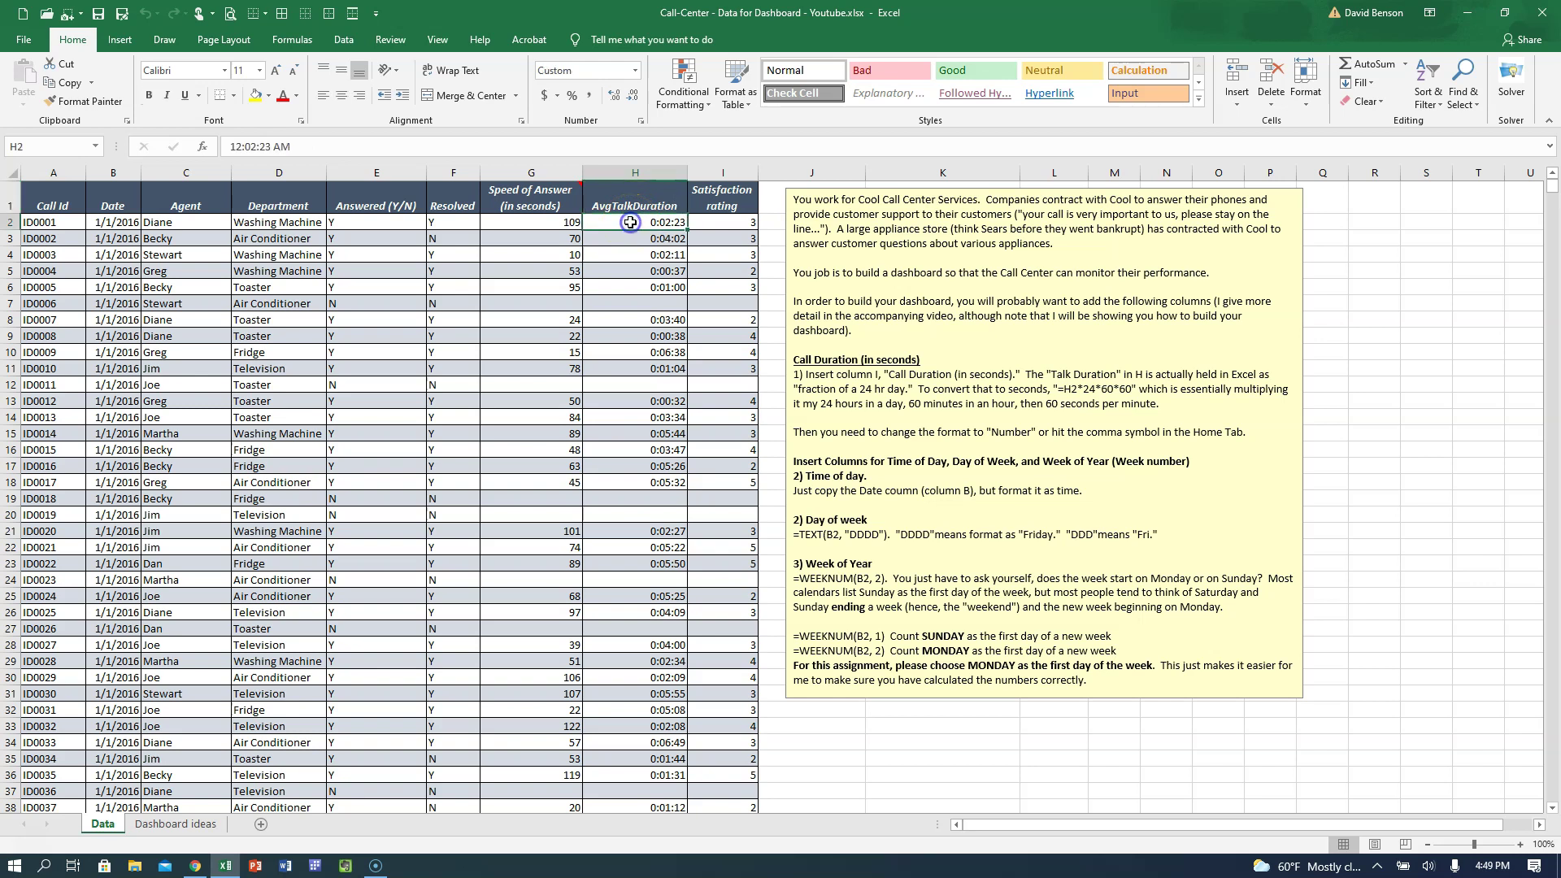
Step: Insert a column before Satisfaction rating and enter the header "Call Duration (in sec)"
left_click(709, 171)
right_click(709, 172)
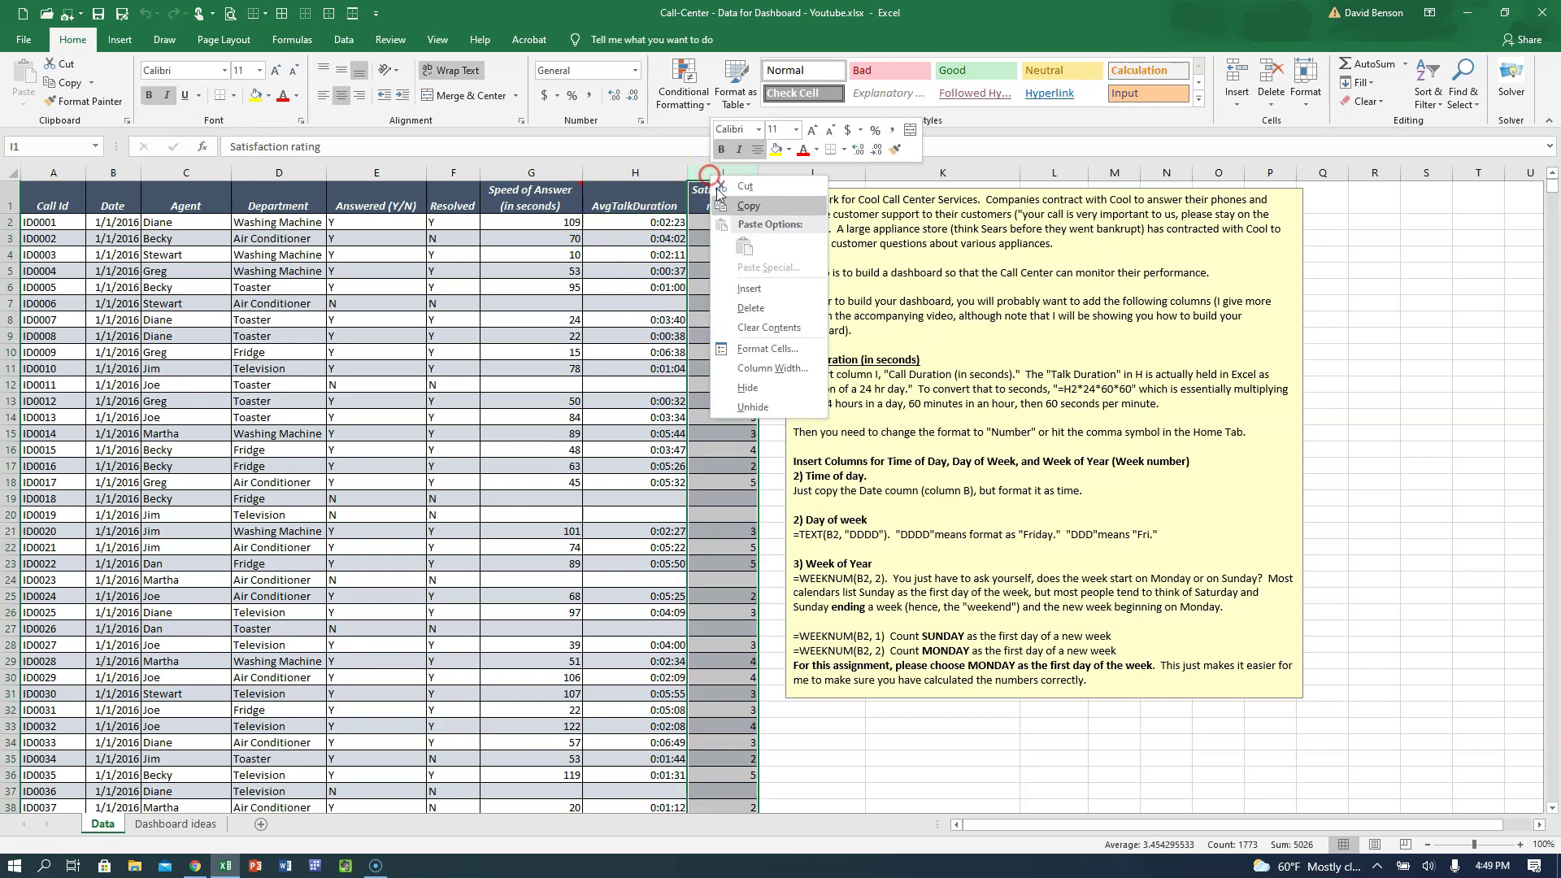
left_click(768, 296)
left_click(734, 207)
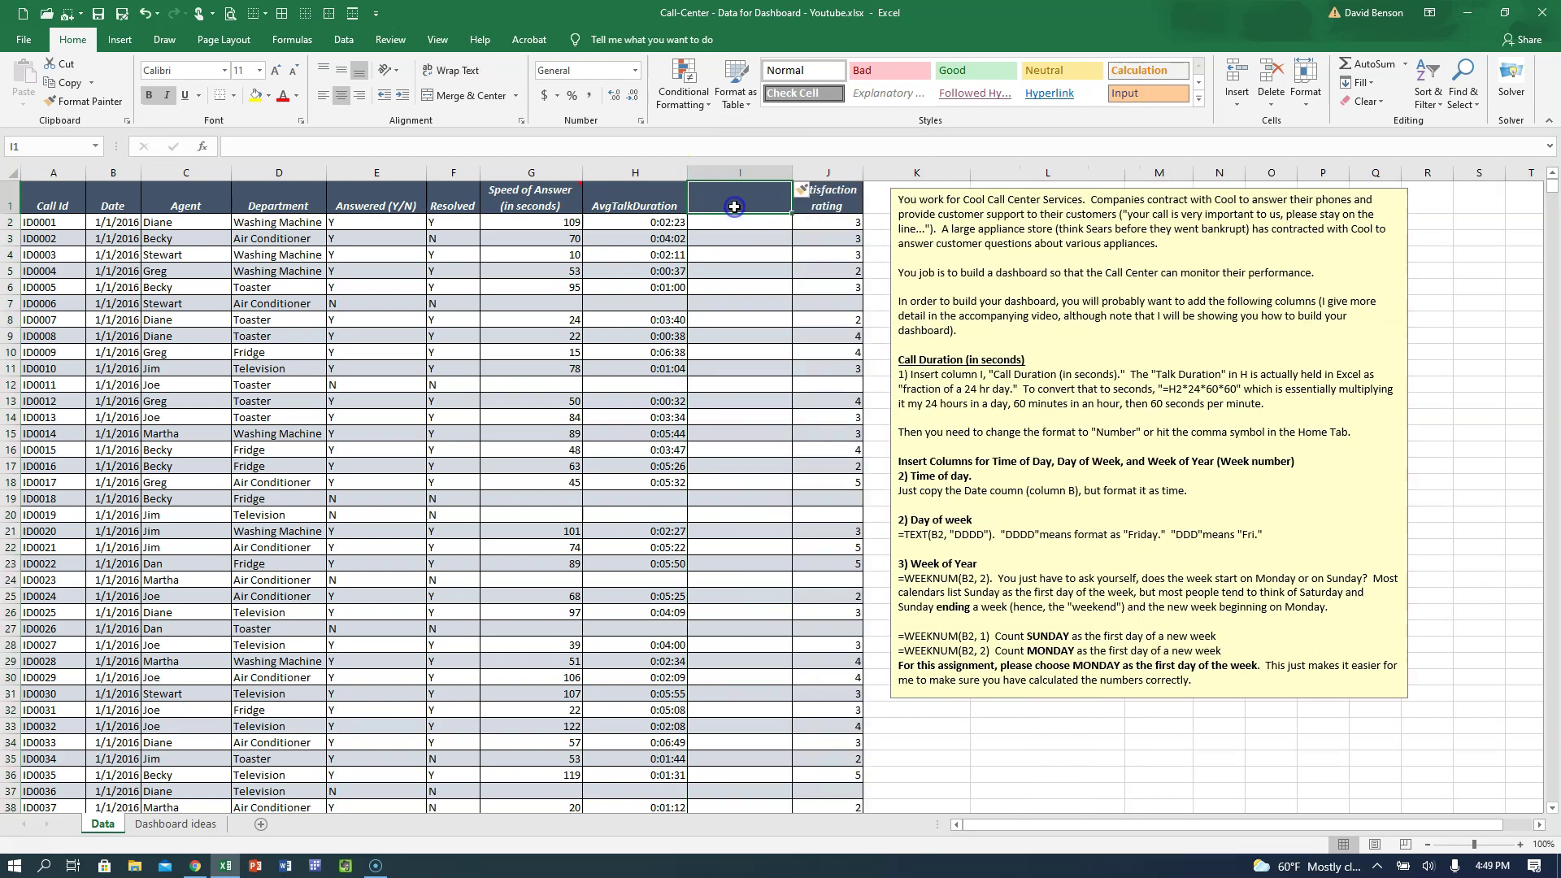
type("Call Duration (i")
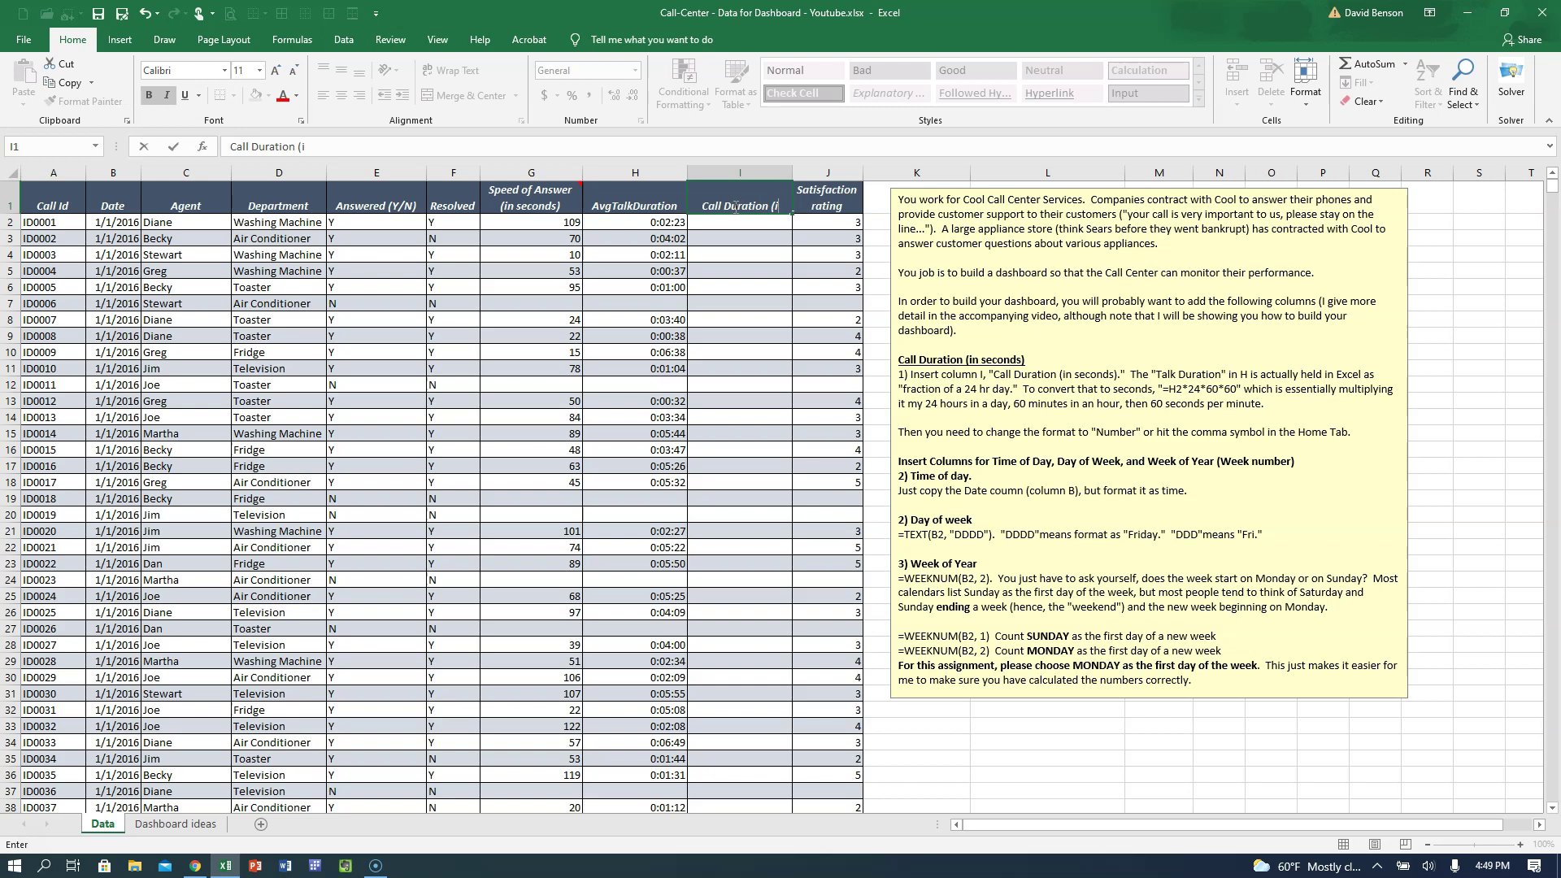
type("n sec)")
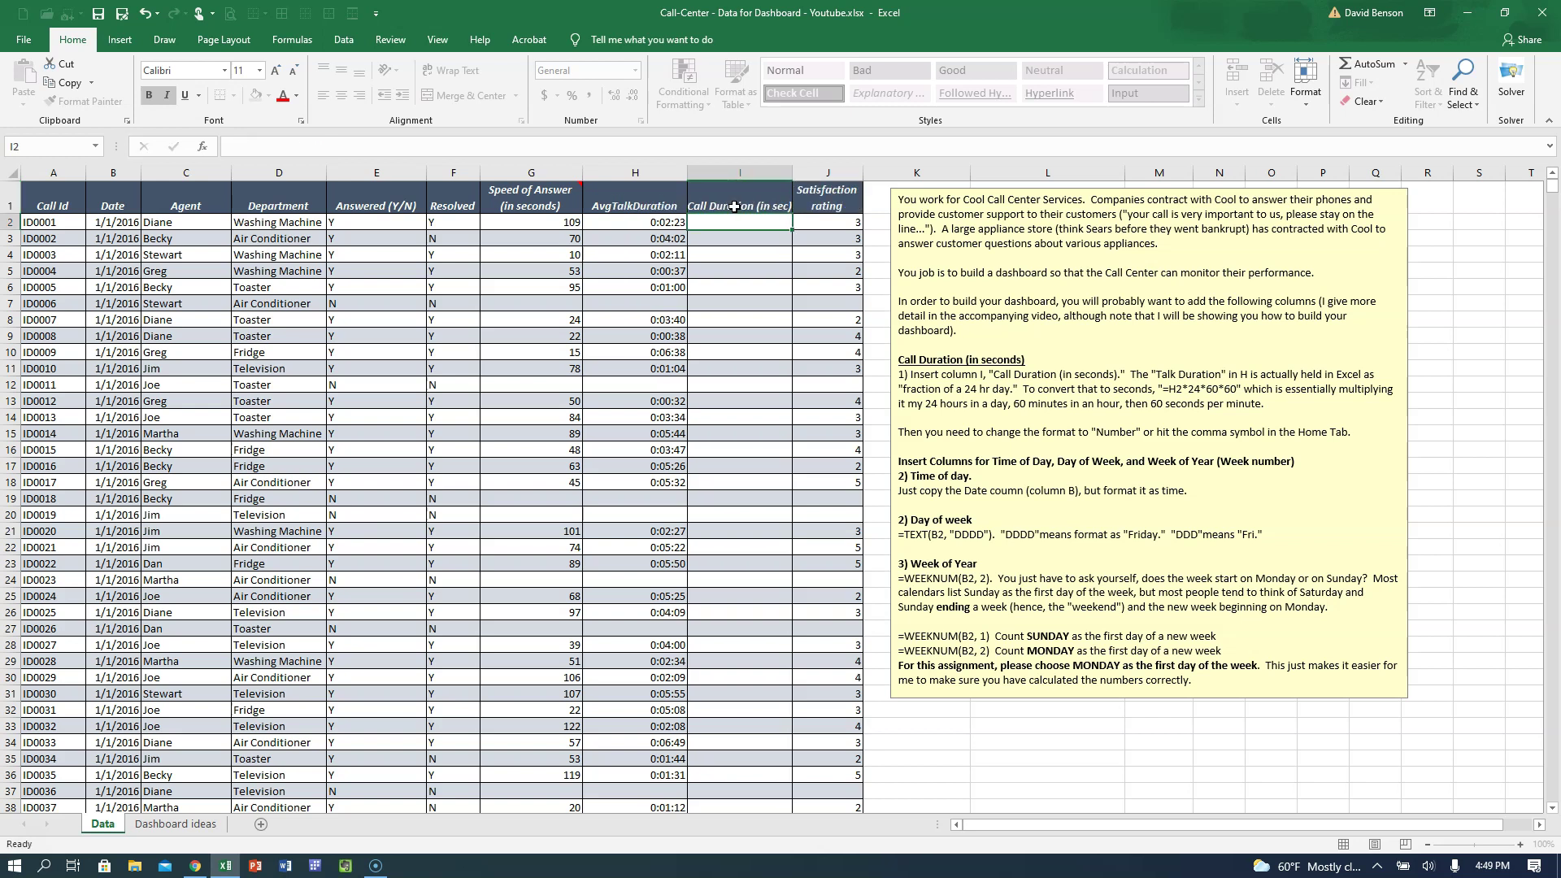
Step: Wrap the text of the Call Duration header in I1 and narrow column I slightly
key("ctrl+Return")
left_click(451, 70)
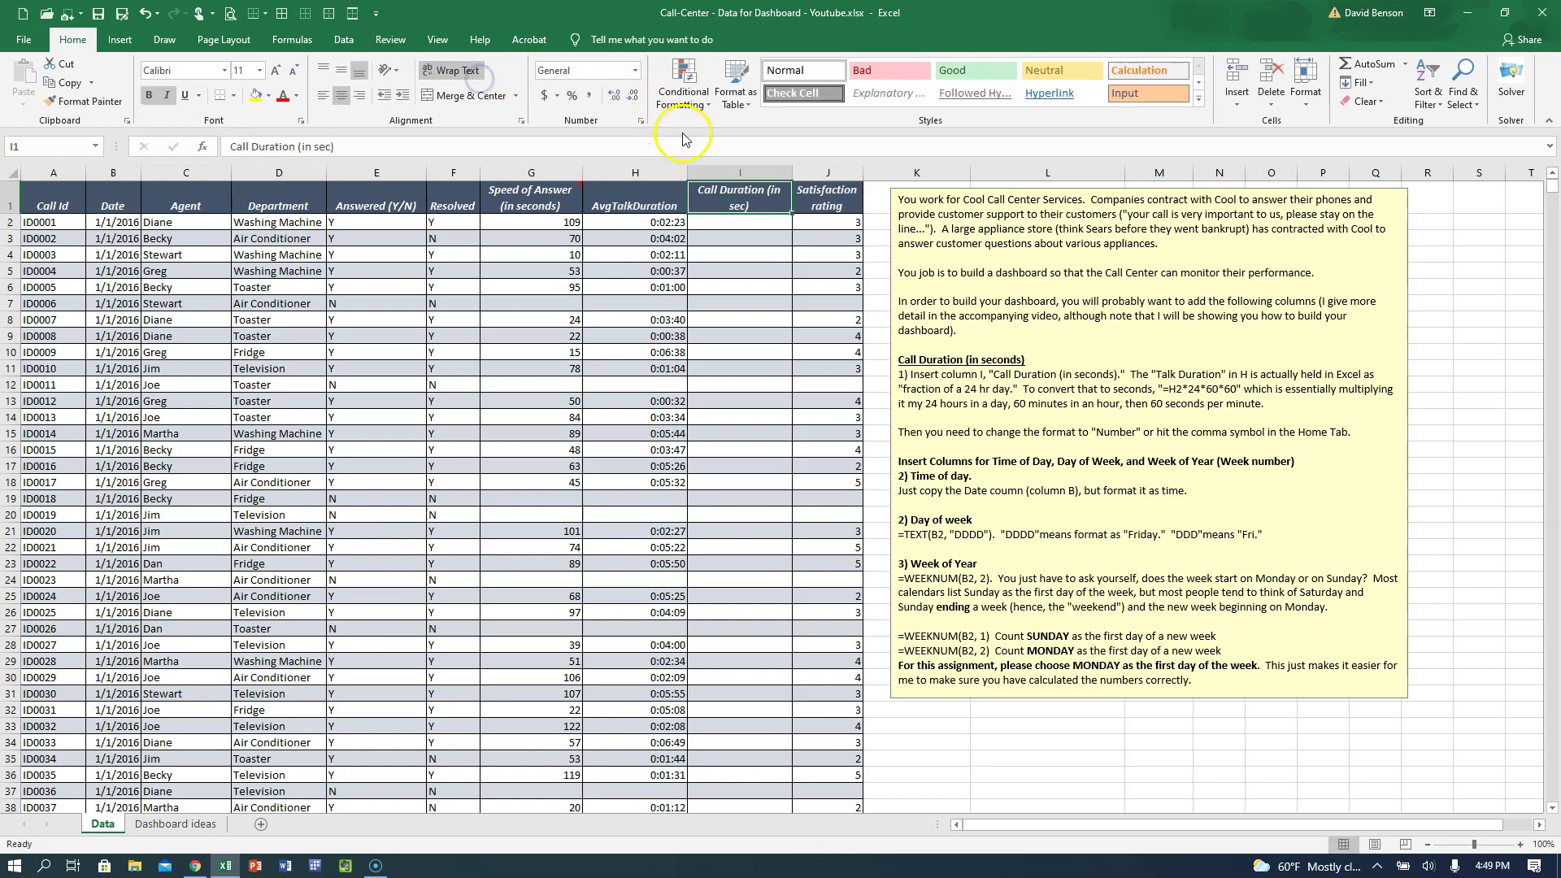
left_click_drag(793, 171, 775, 176)
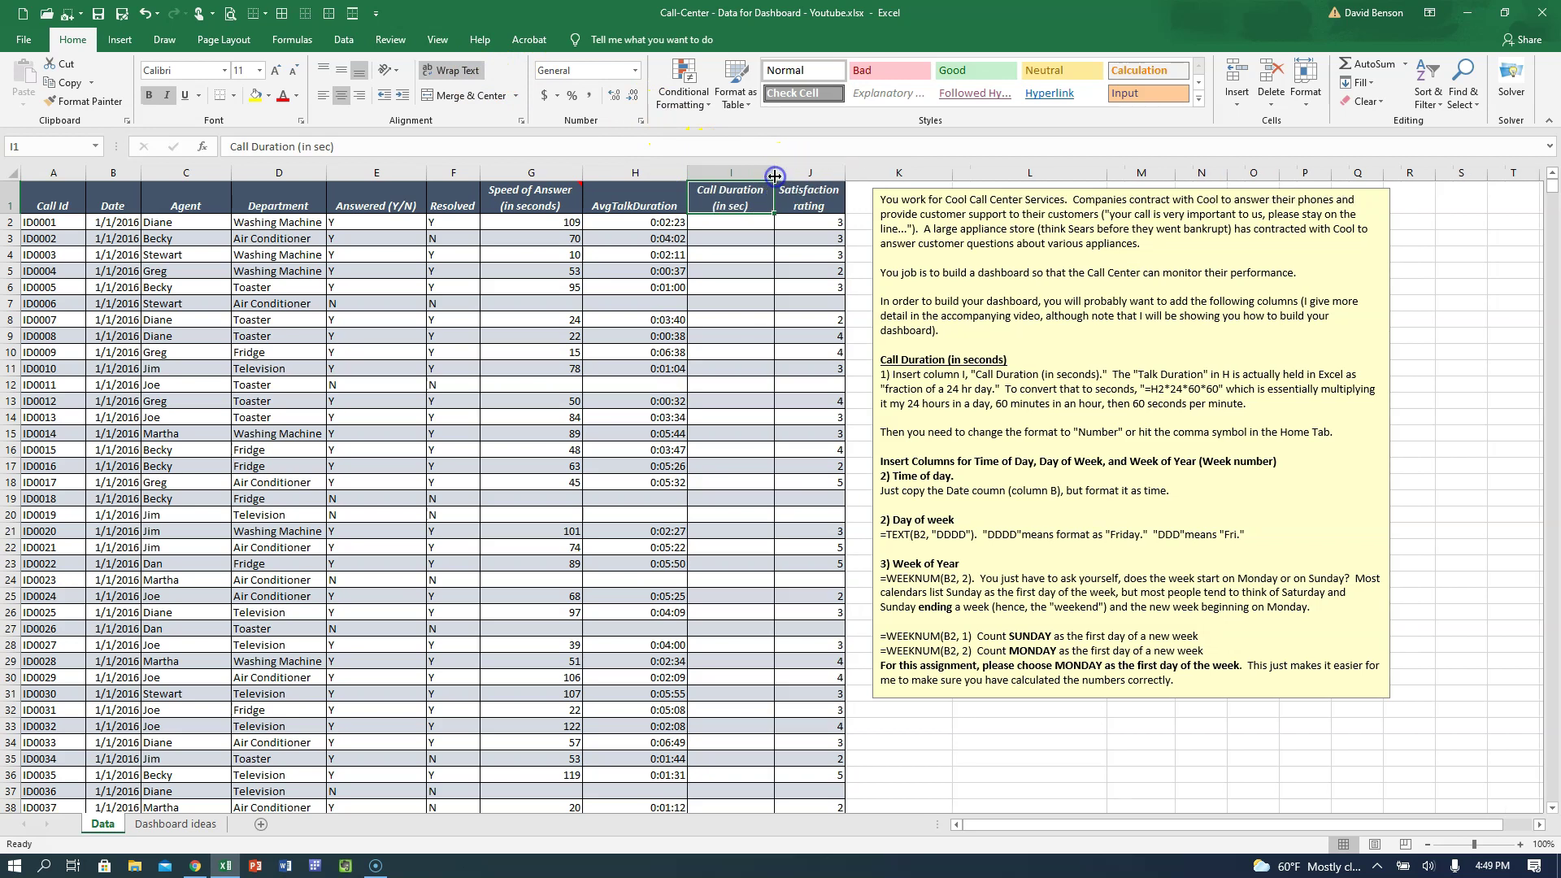
Step: Format the first AvgTalkDuration value, H2, as Number and increase its decimal places to expose the underlying day fraction
left_click(654, 222)
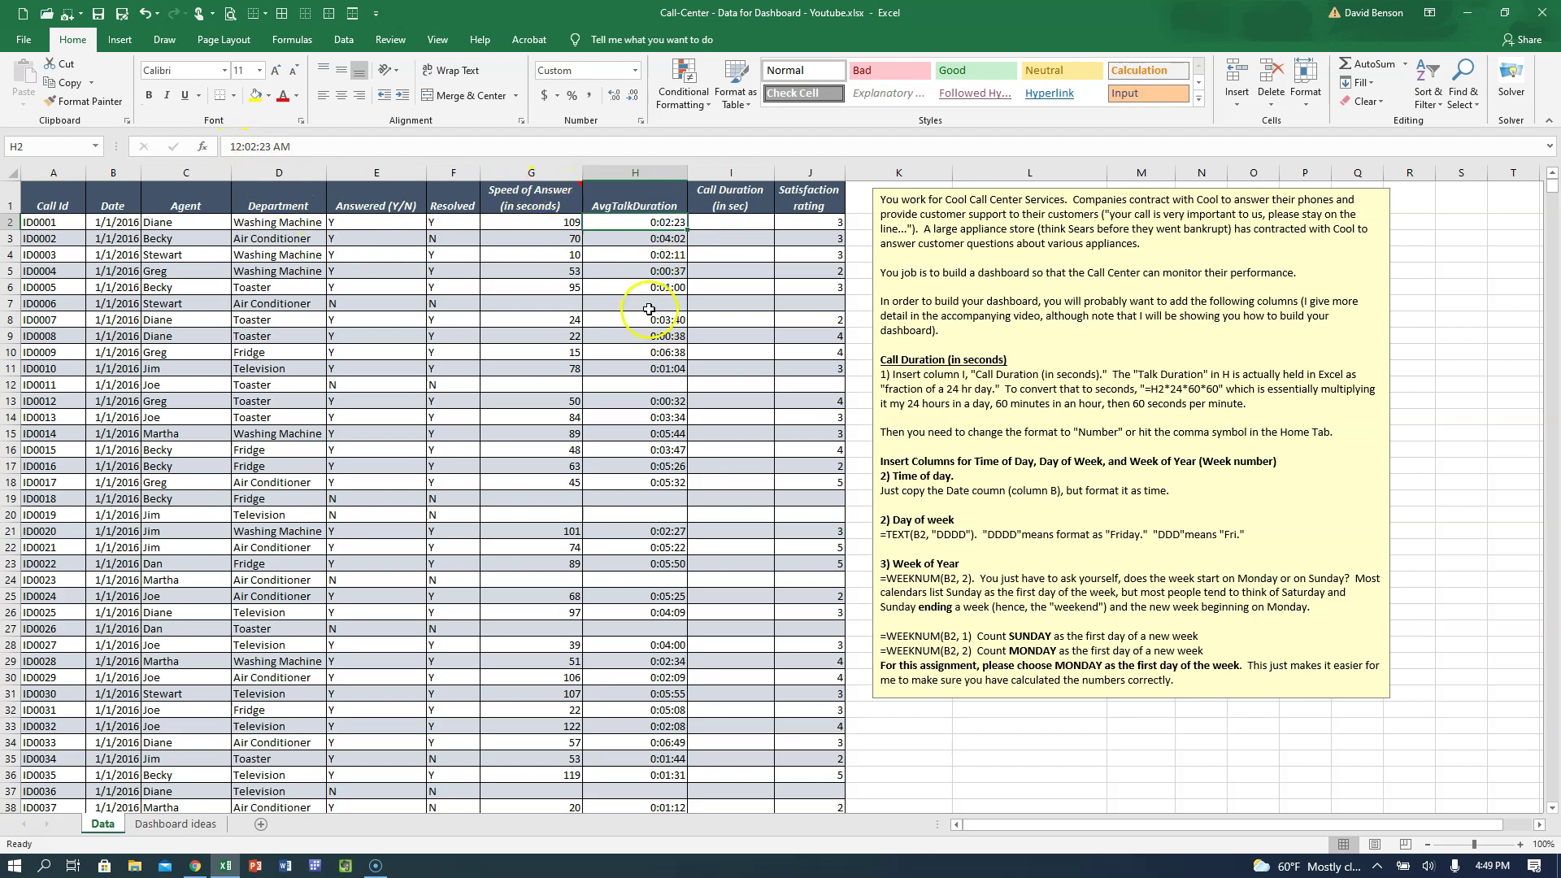
left_click(632, 415)
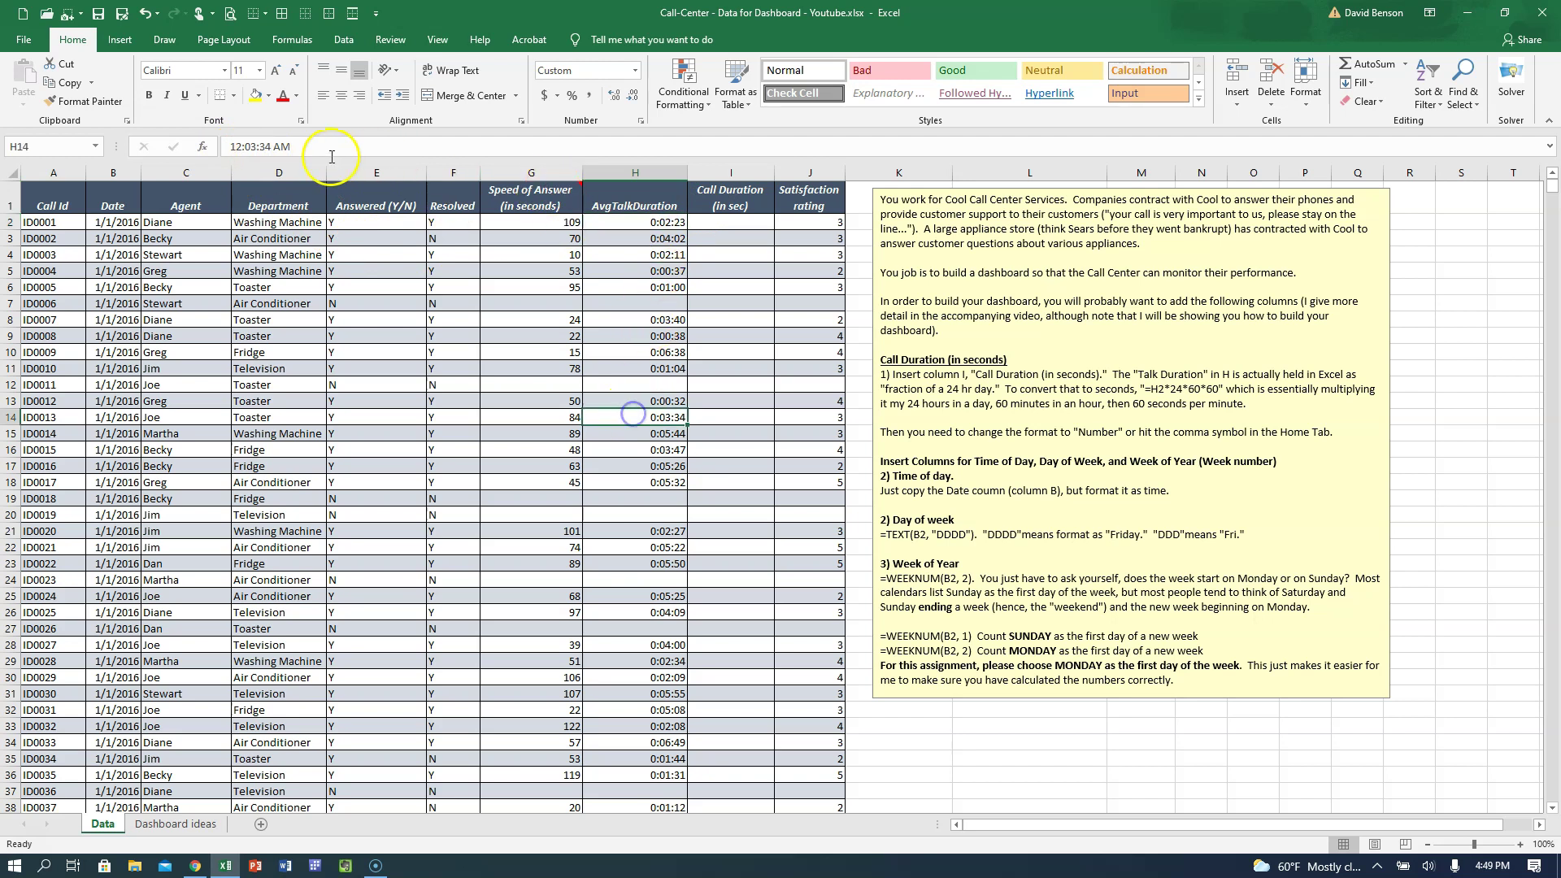
left_click(618, 222)
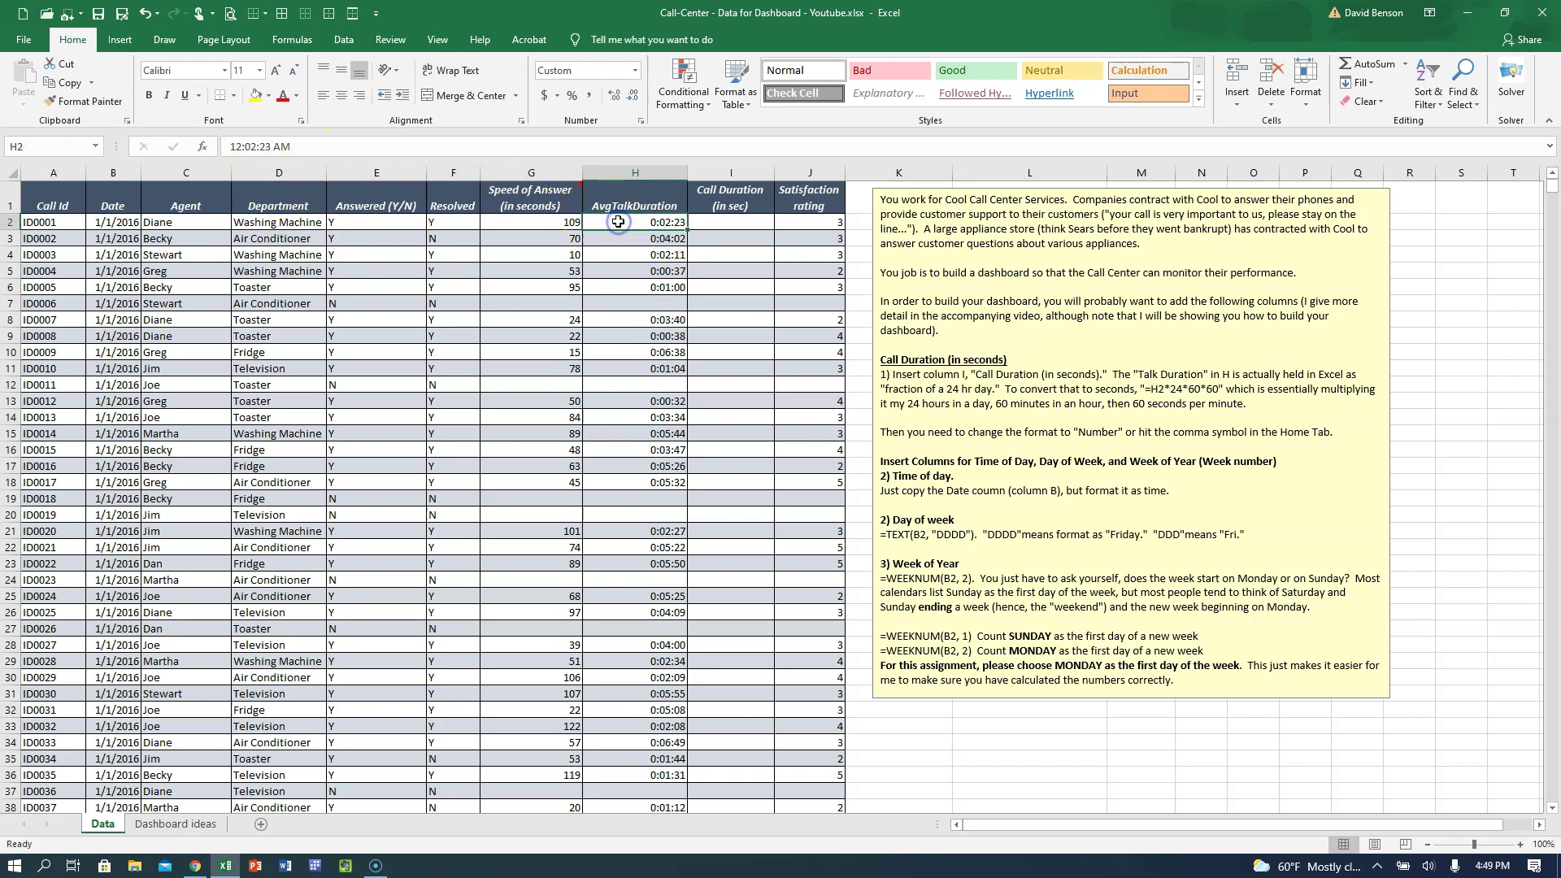
left_click(636, 71)
left_click(598, 134)
left_click(612, 97)
left_click(613, 96)
left_click(612, 97)
left_click(613, 97)
left_click(612, 97)
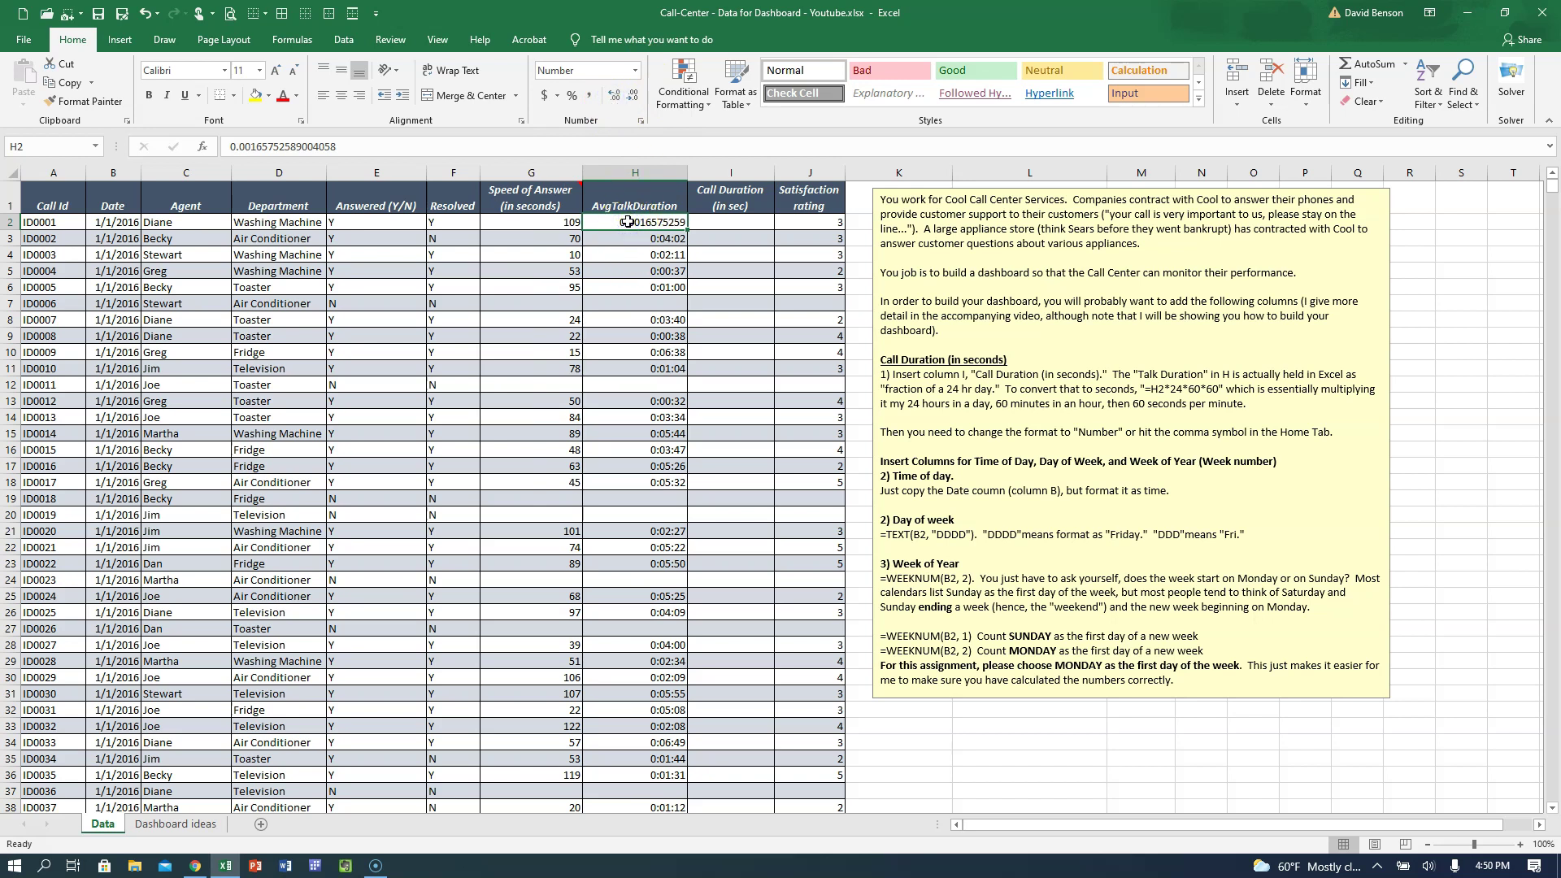
Step: Examine the decimal value in H2 and restore the cell's original time format
left_click(626, 223)
left_click(633, 230)
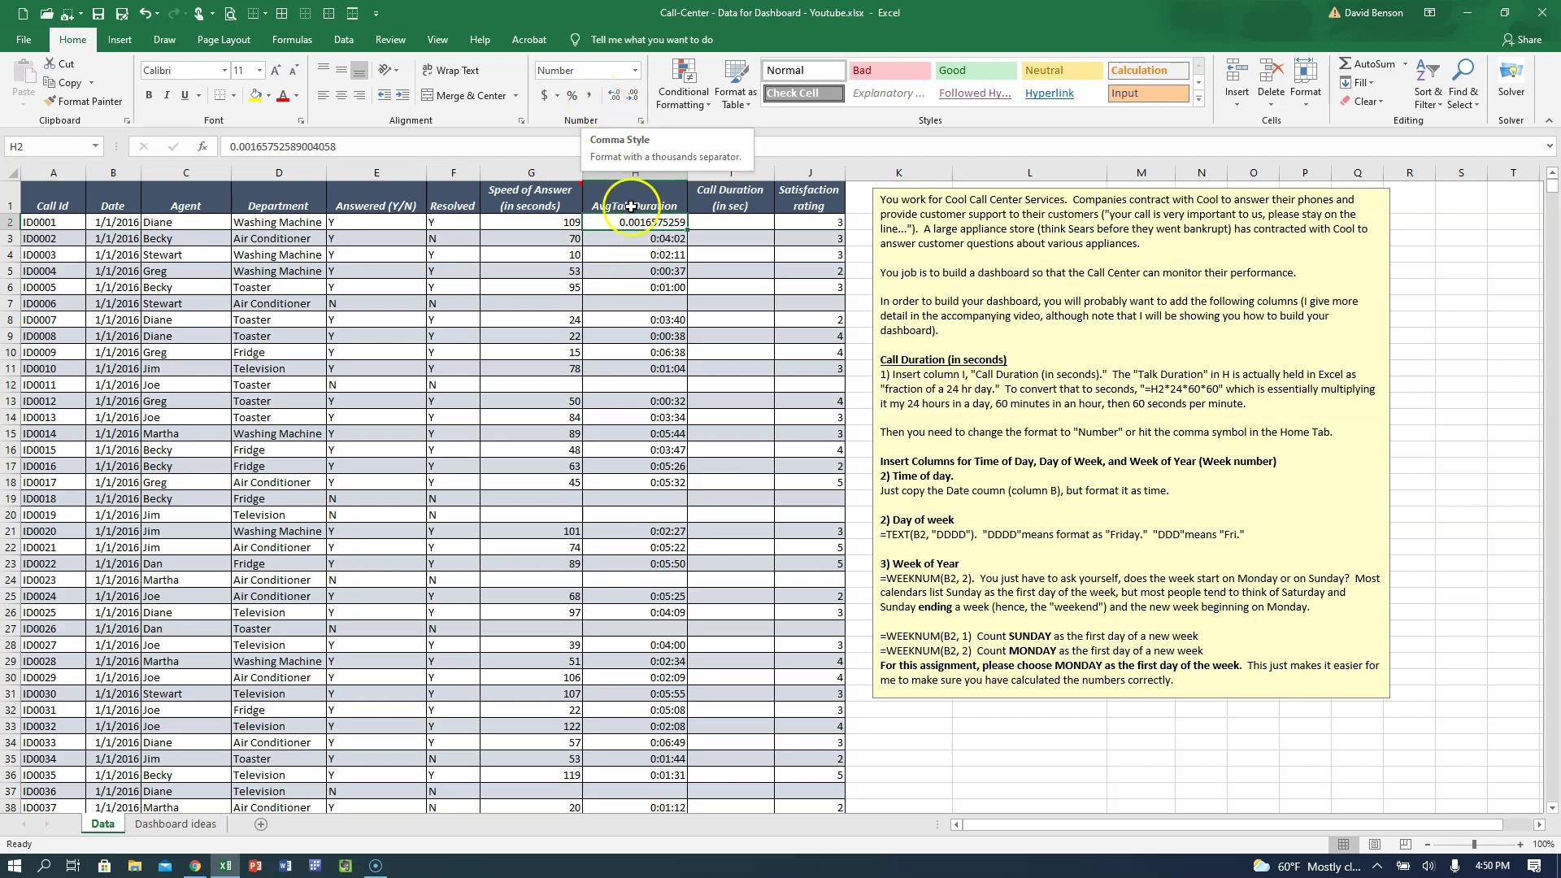
left_click(633, 255)
left_click(629, 224)
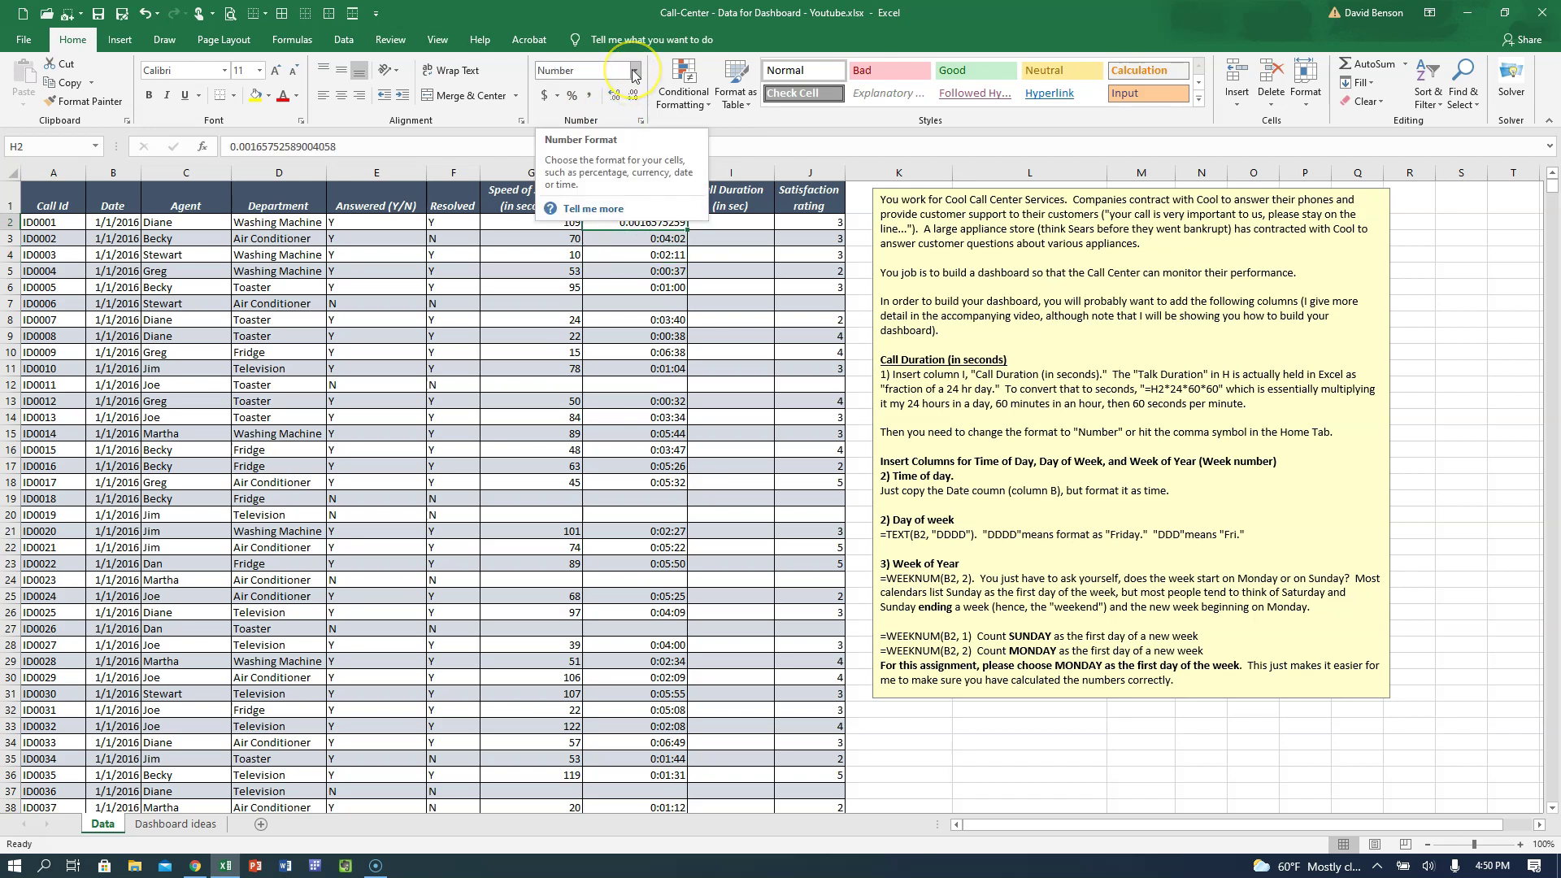
left_click(633, 95)
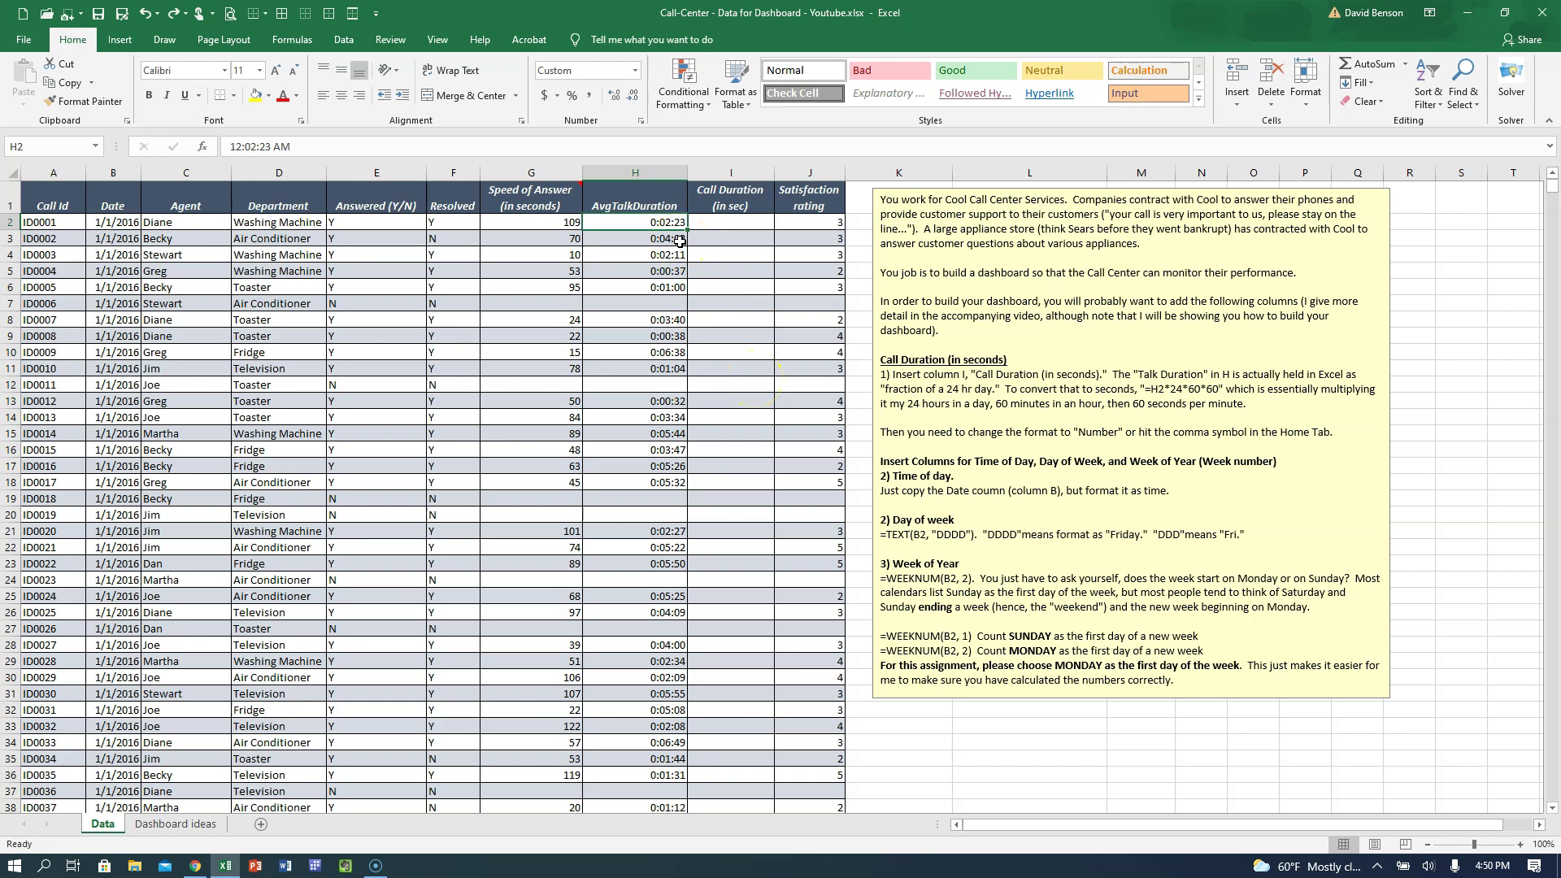
Step: Review the instruction note's formula for converting talk duration to seconds, and select the first Call Duration cell, I2
left_click(707, 227)
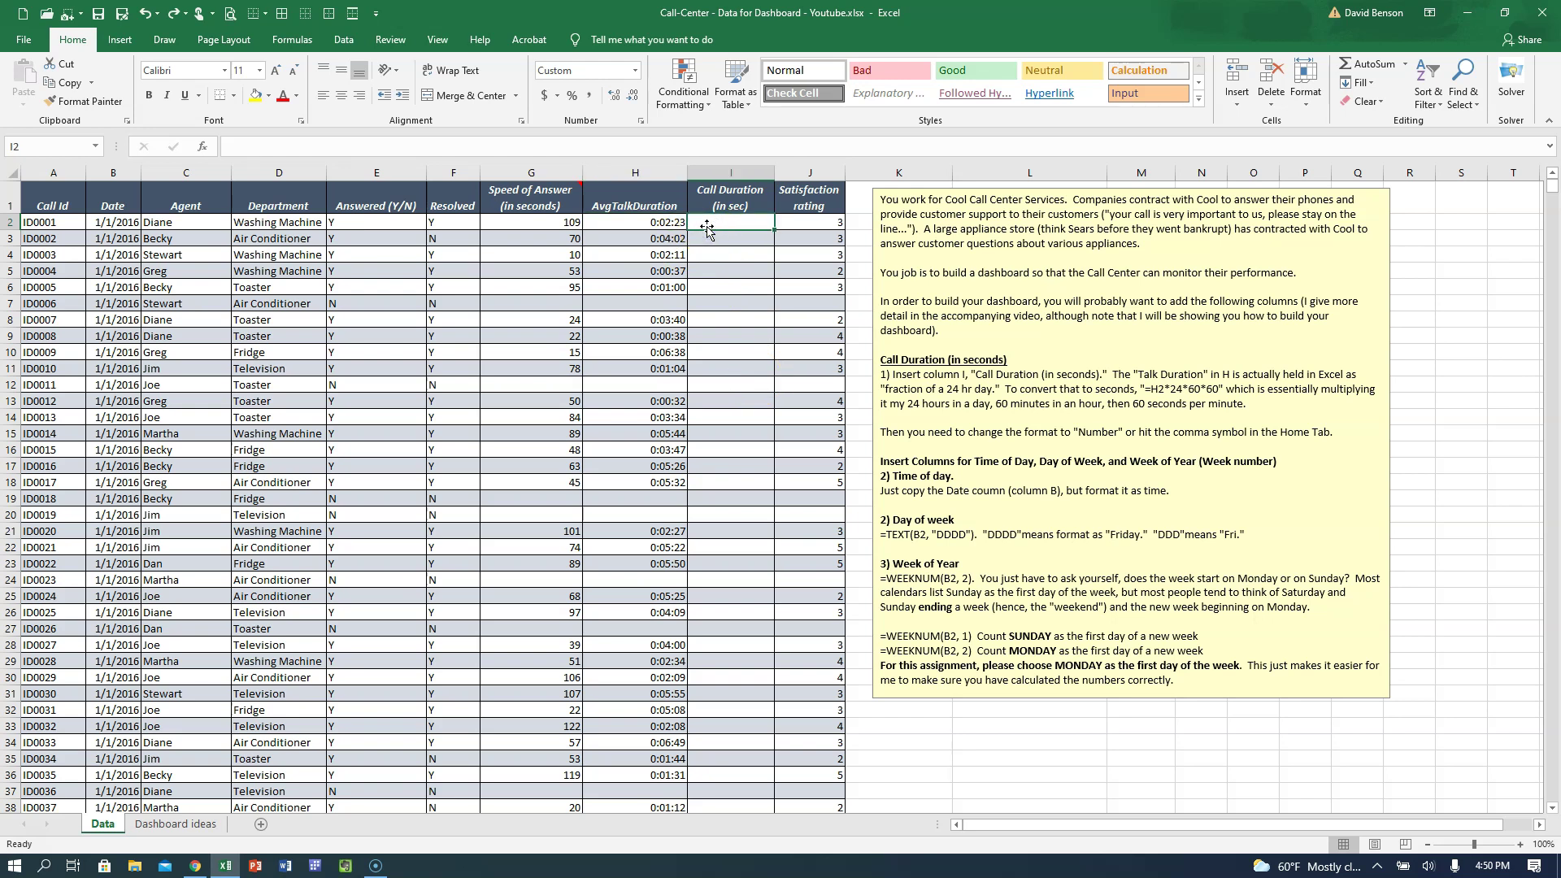
type("=")
key("Escape")
left_click(1228, 406)
left_click_drag(1002, 390, 1255, 389)
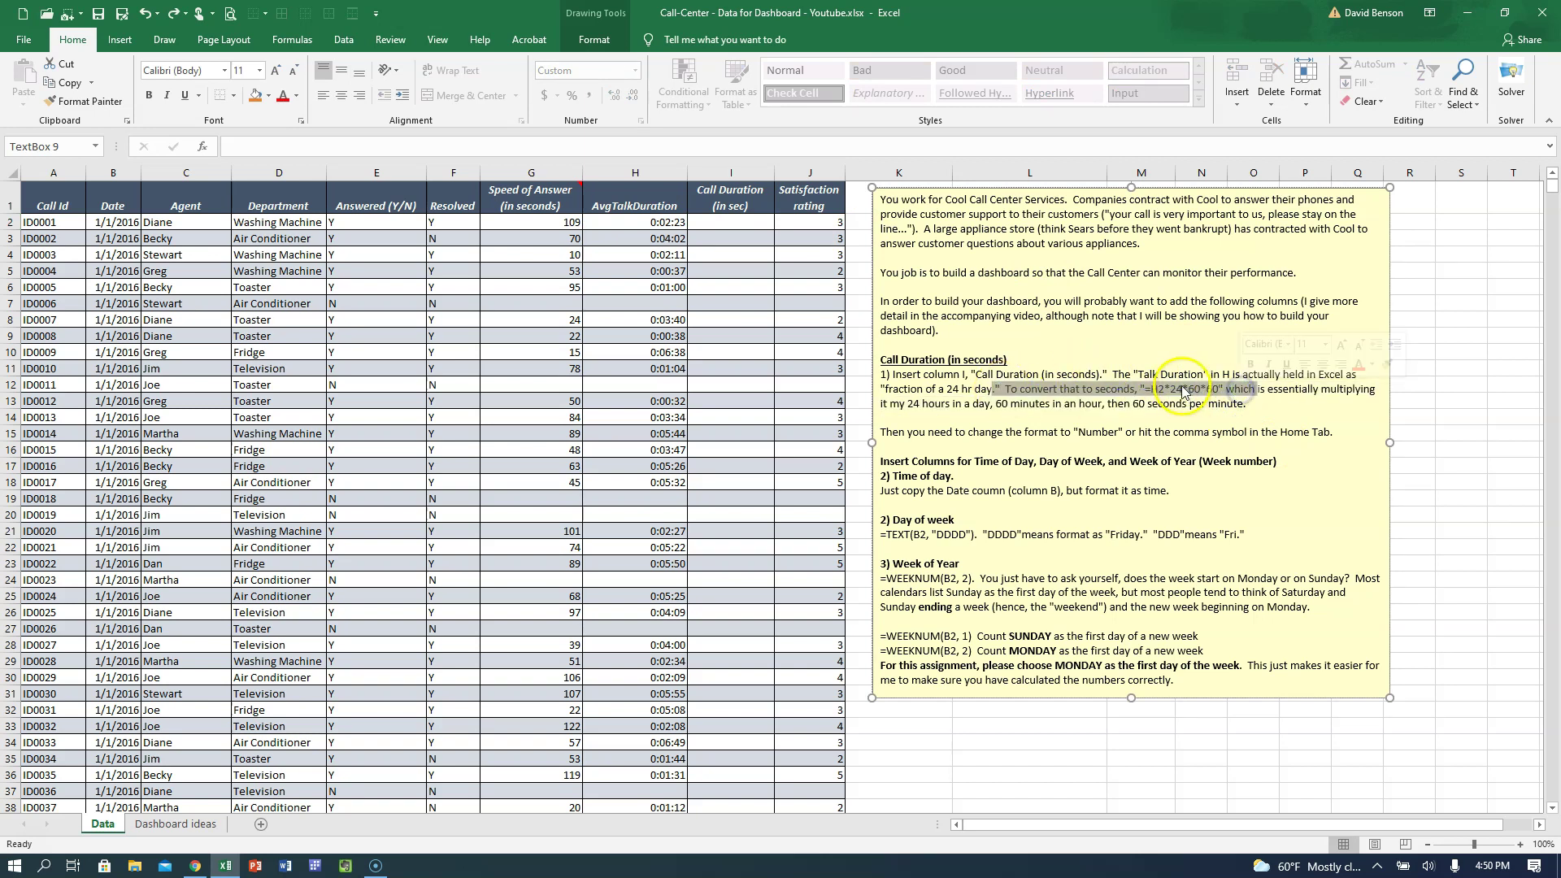
left_click(1187, 392)
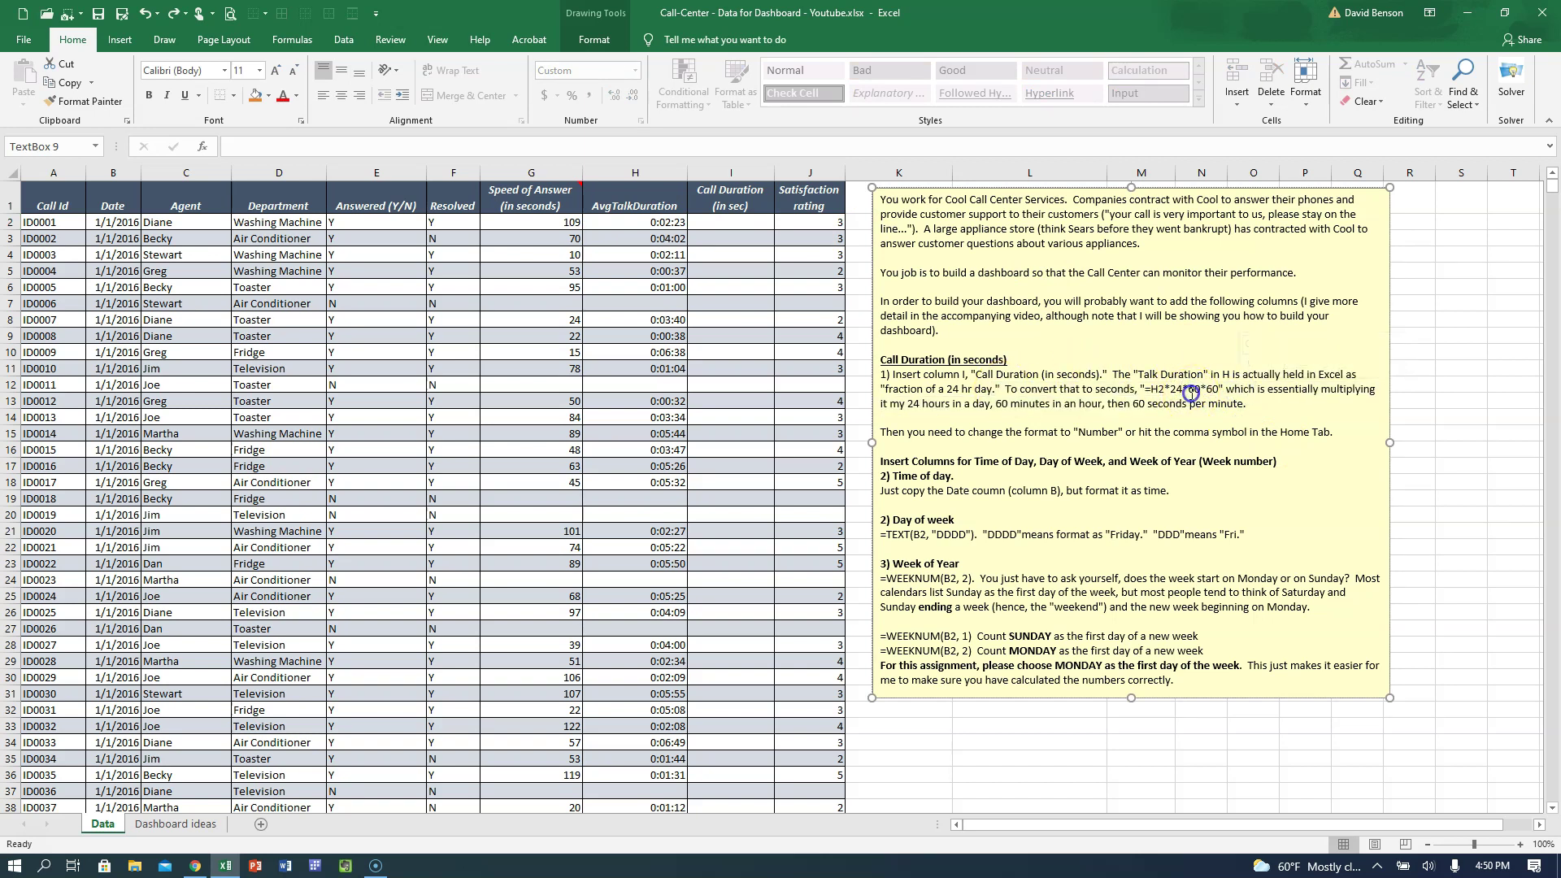
left_click(1208, 389)
left_click(713, 228)
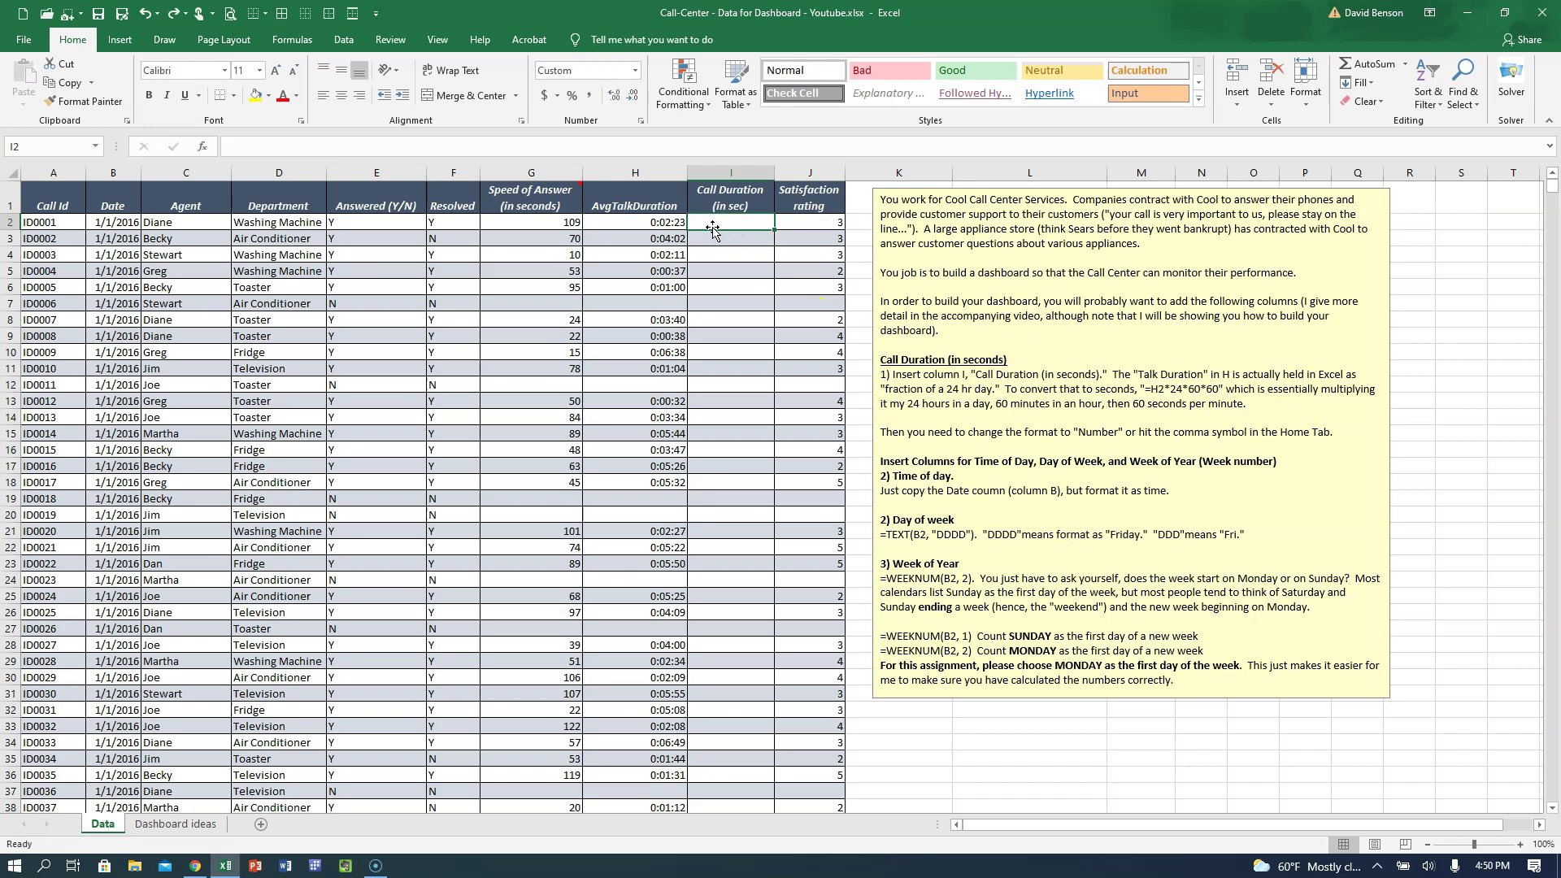
Step: Enter =H2*24*60*60 in I2 to convert the first talk duration to seconds
type("=")
left_click(655, 222)
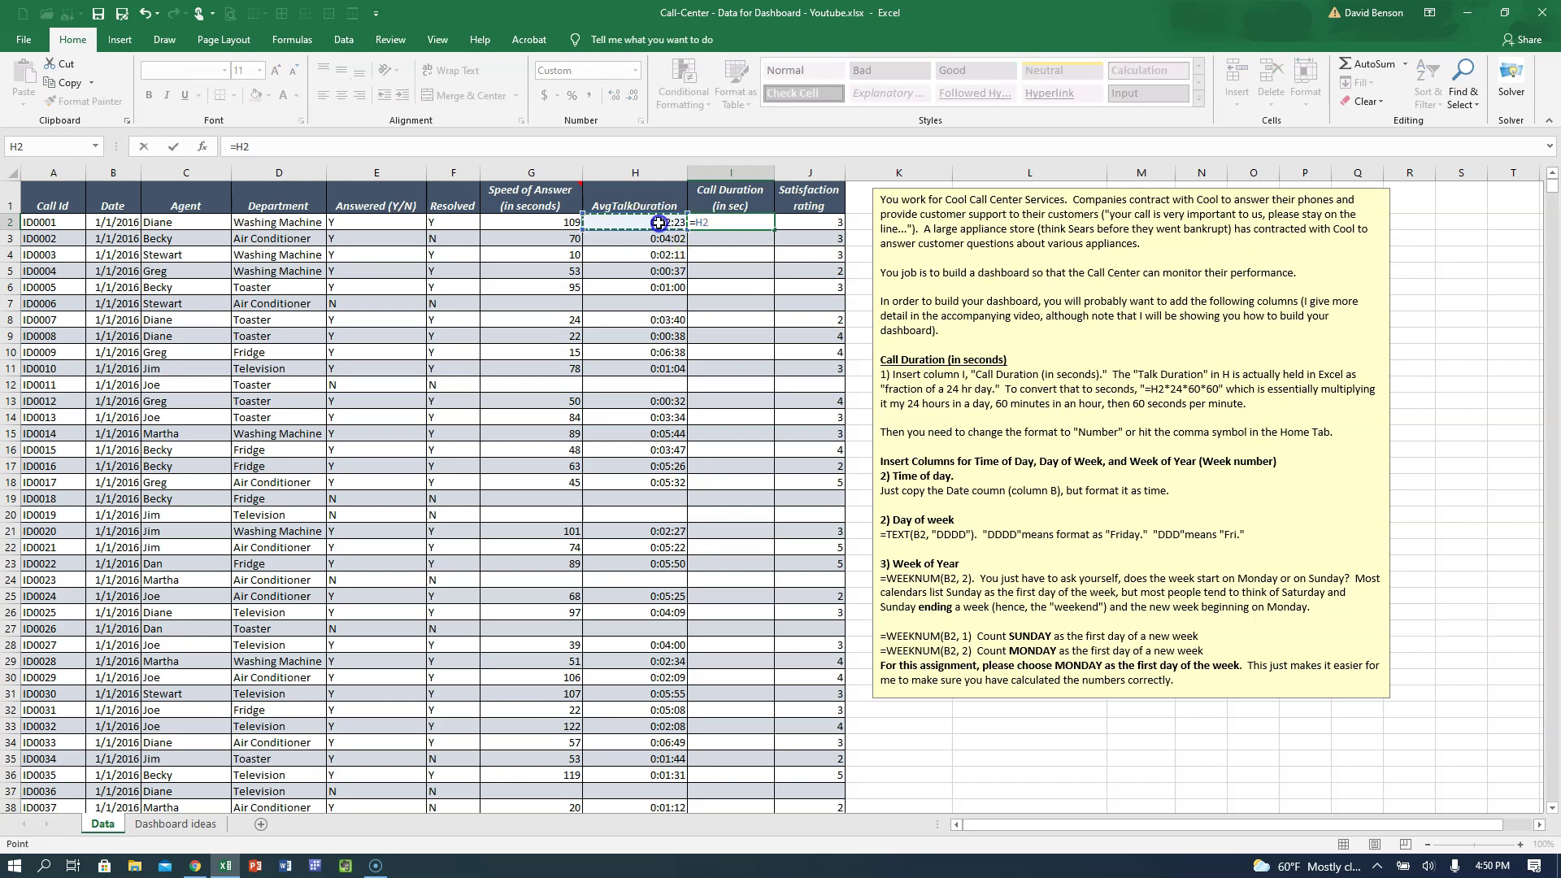
type("*")
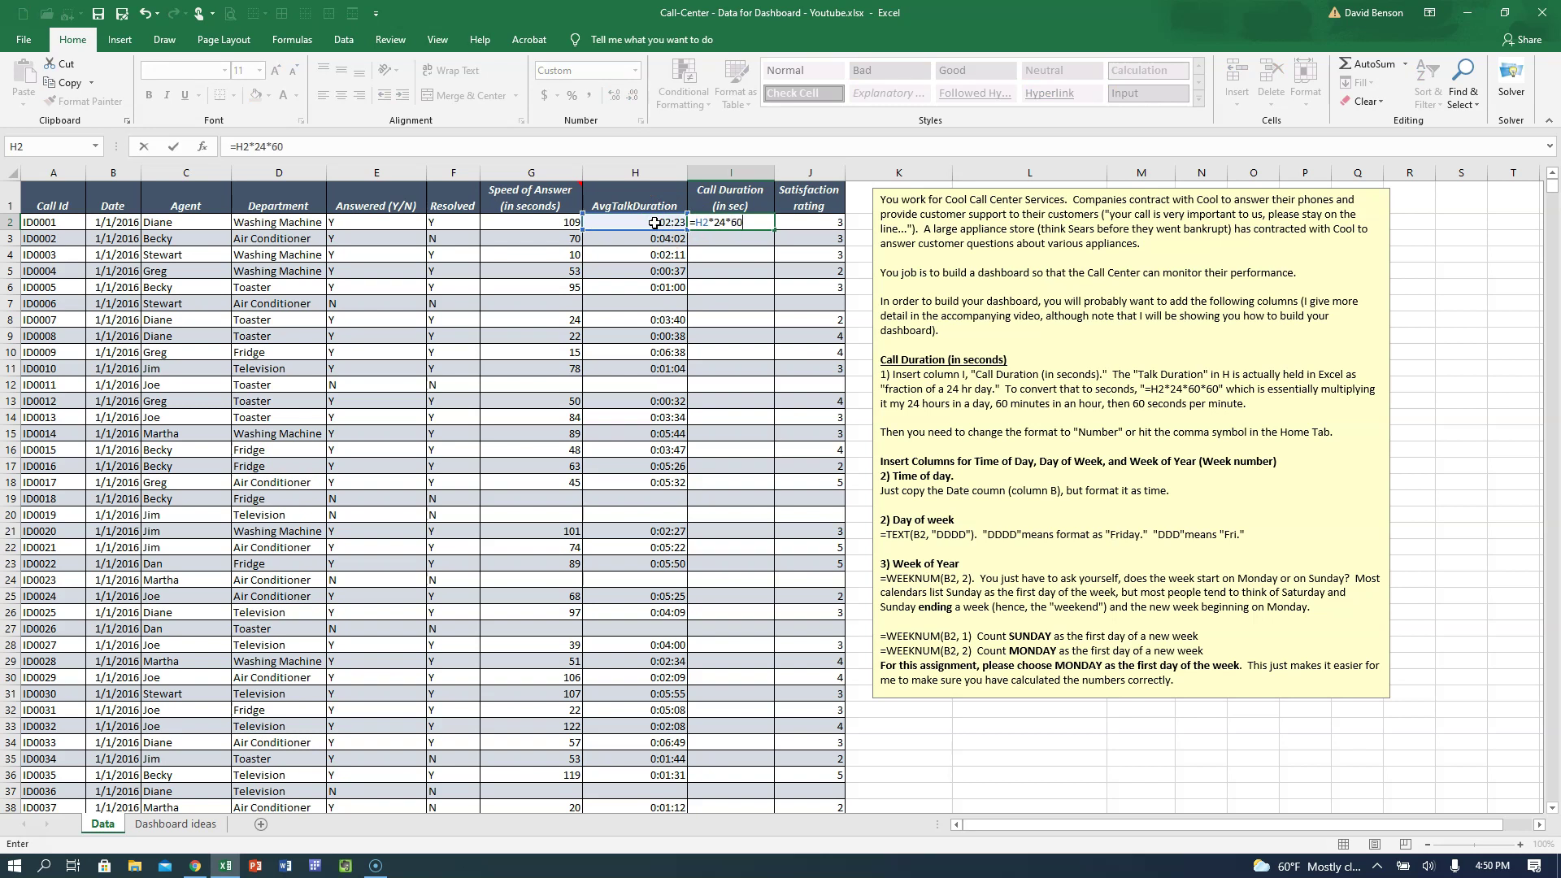
type("24*60*60")
key("ctrl+Return")
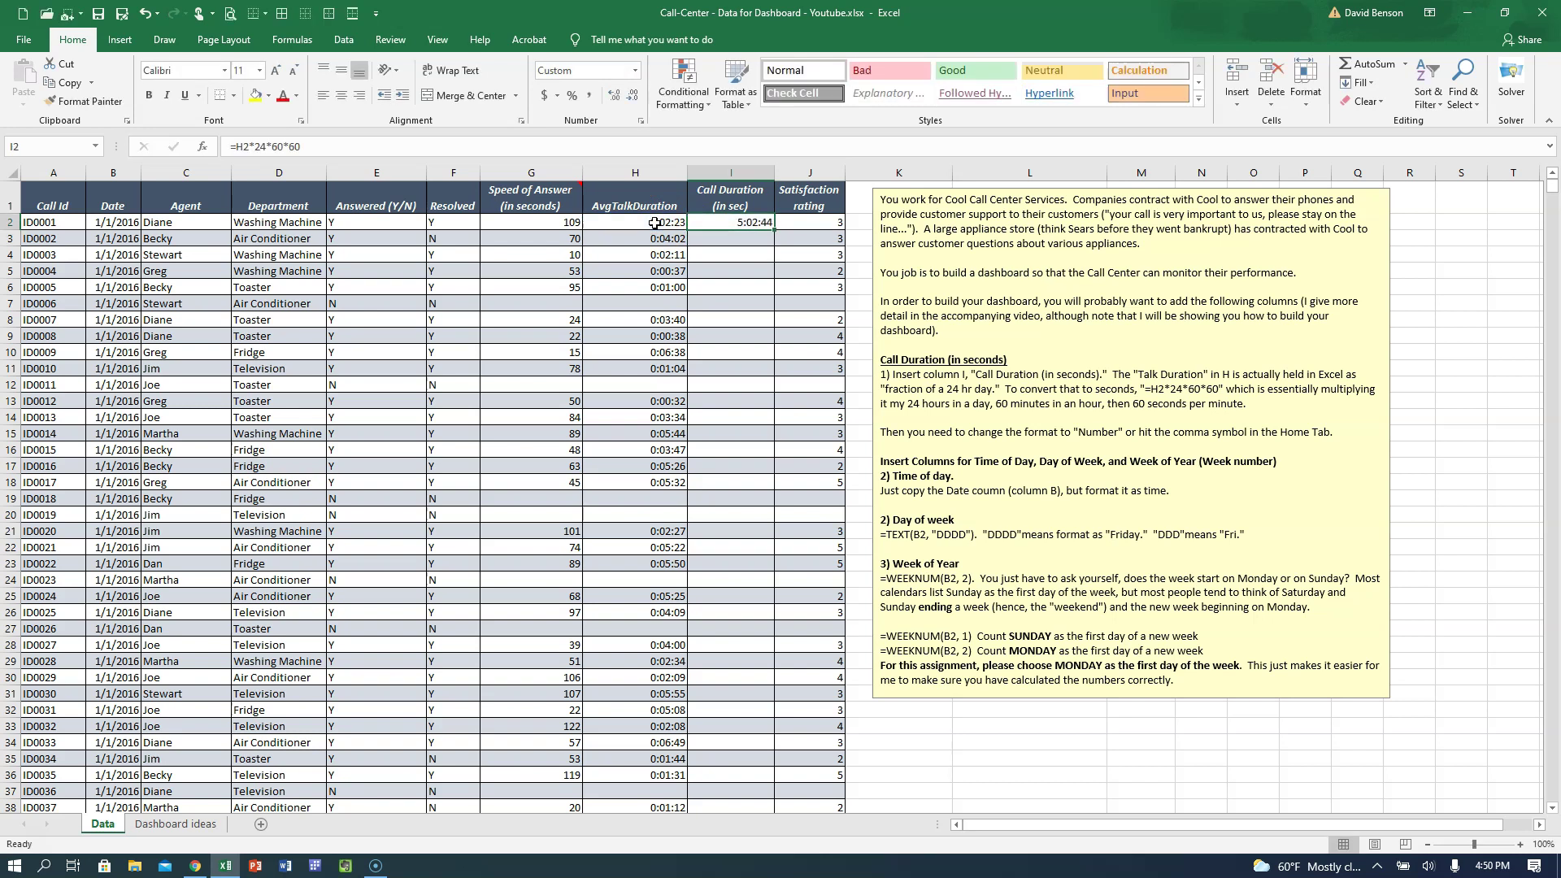
Step: Format I2 with comma style and no decimal places, and compare it with the talk duration in H2
left_click(588, 96)
left_click(633, 96)
left_click(634, 96)
left_click(658, 228)
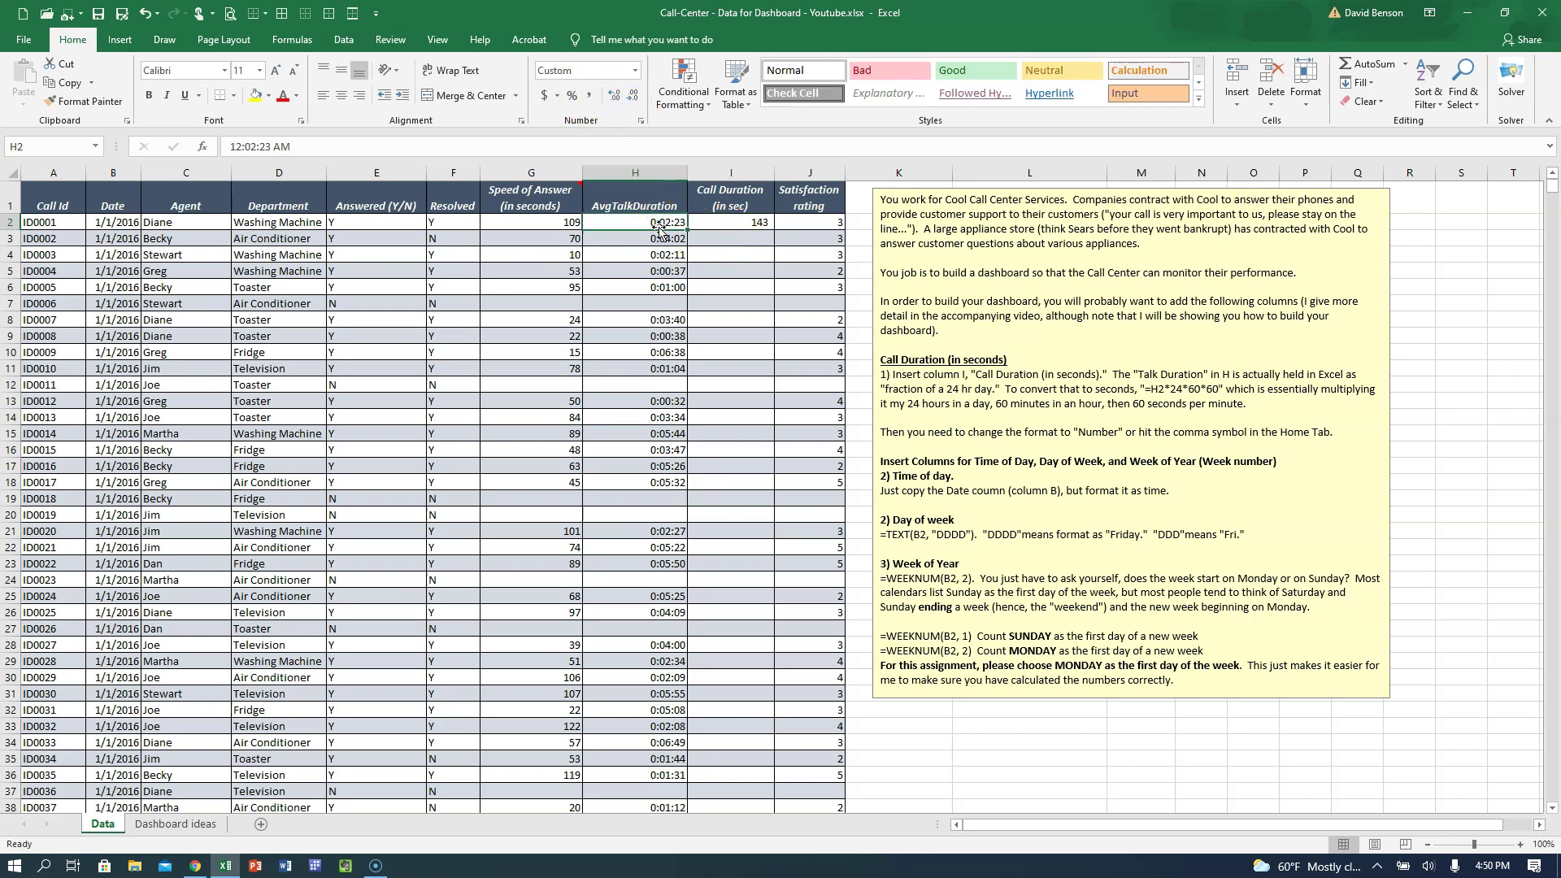
left_click(734, 219)
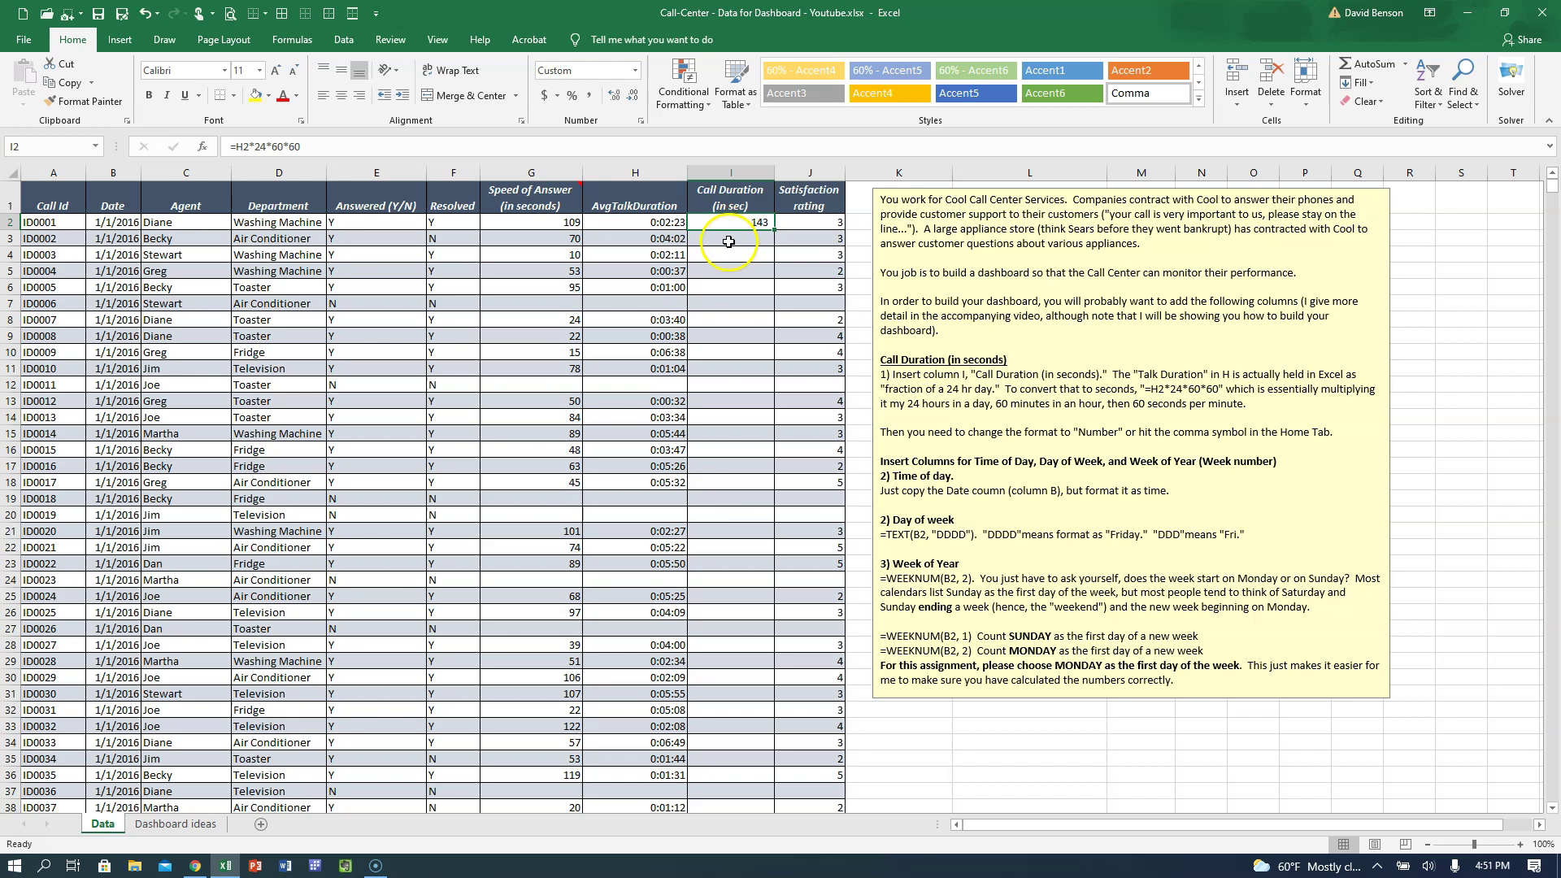
left_click(728, 242)
type("=")
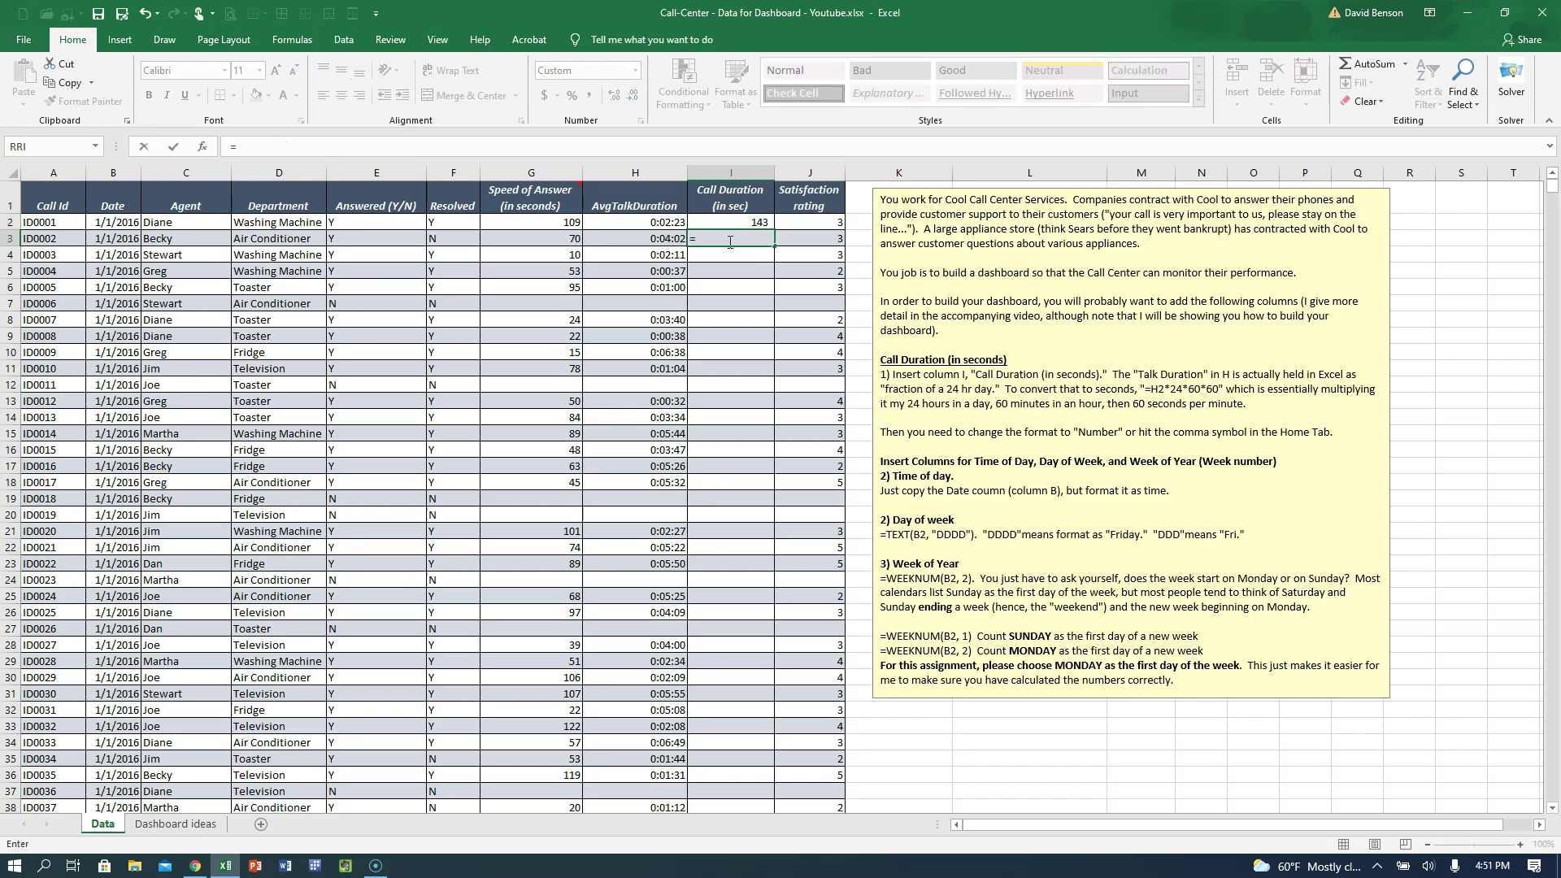
left_click(655, 238)
key("Escape")
Step: Move the instruction note clear of column K and calculate =24*60 in K2, formatted with comma style
left_click(895, 205)
left_click_drag(874, 205, 1122, 205)
left_click(905, 219)
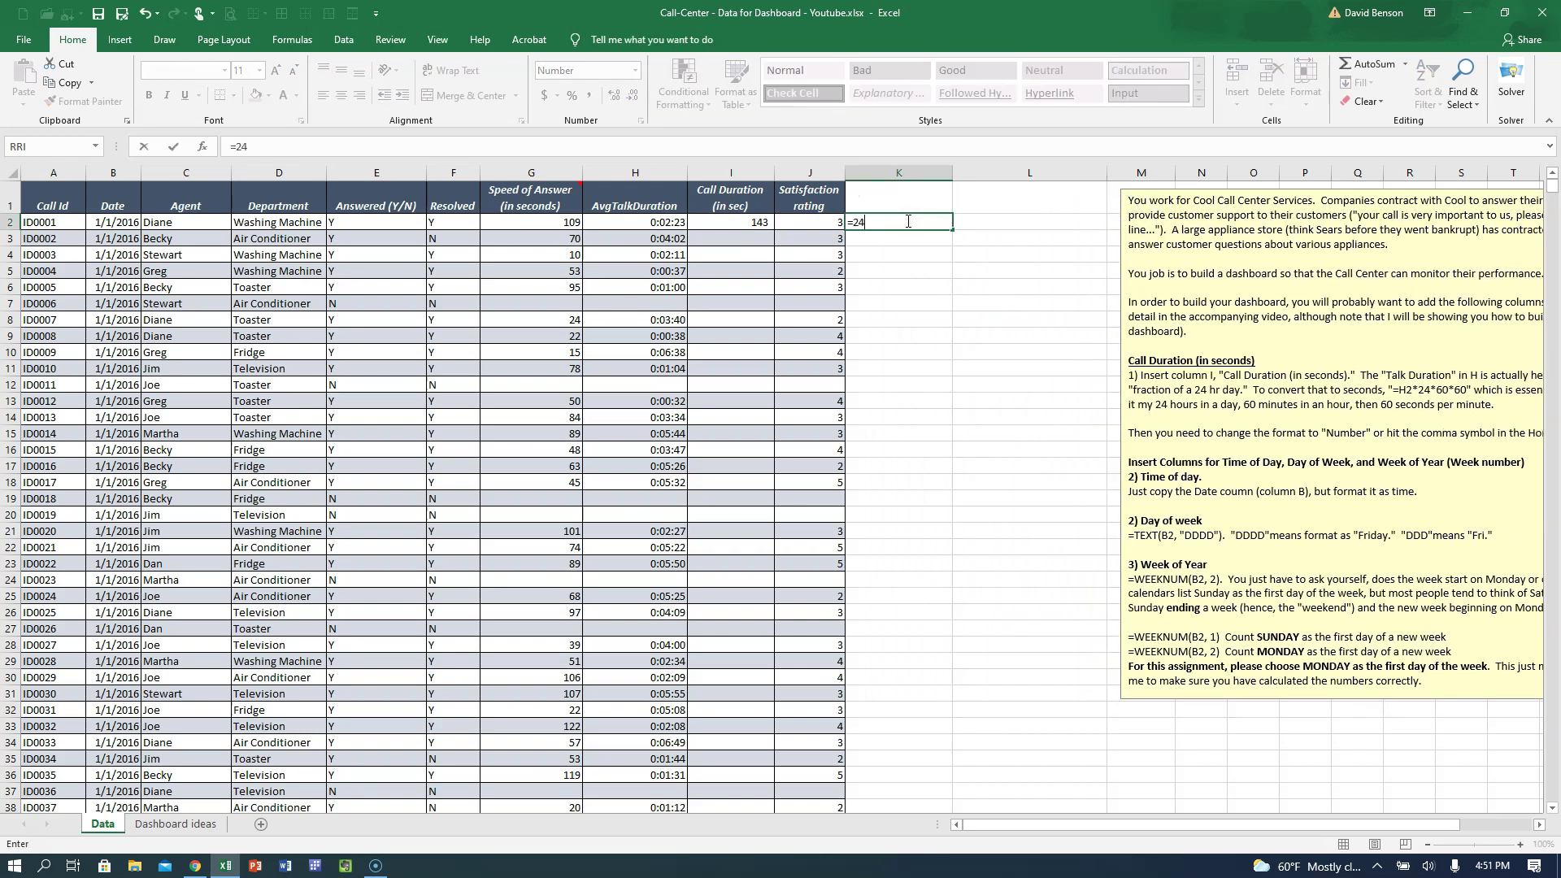
type("=24*60")
key("Return")
left_click(906, 220)
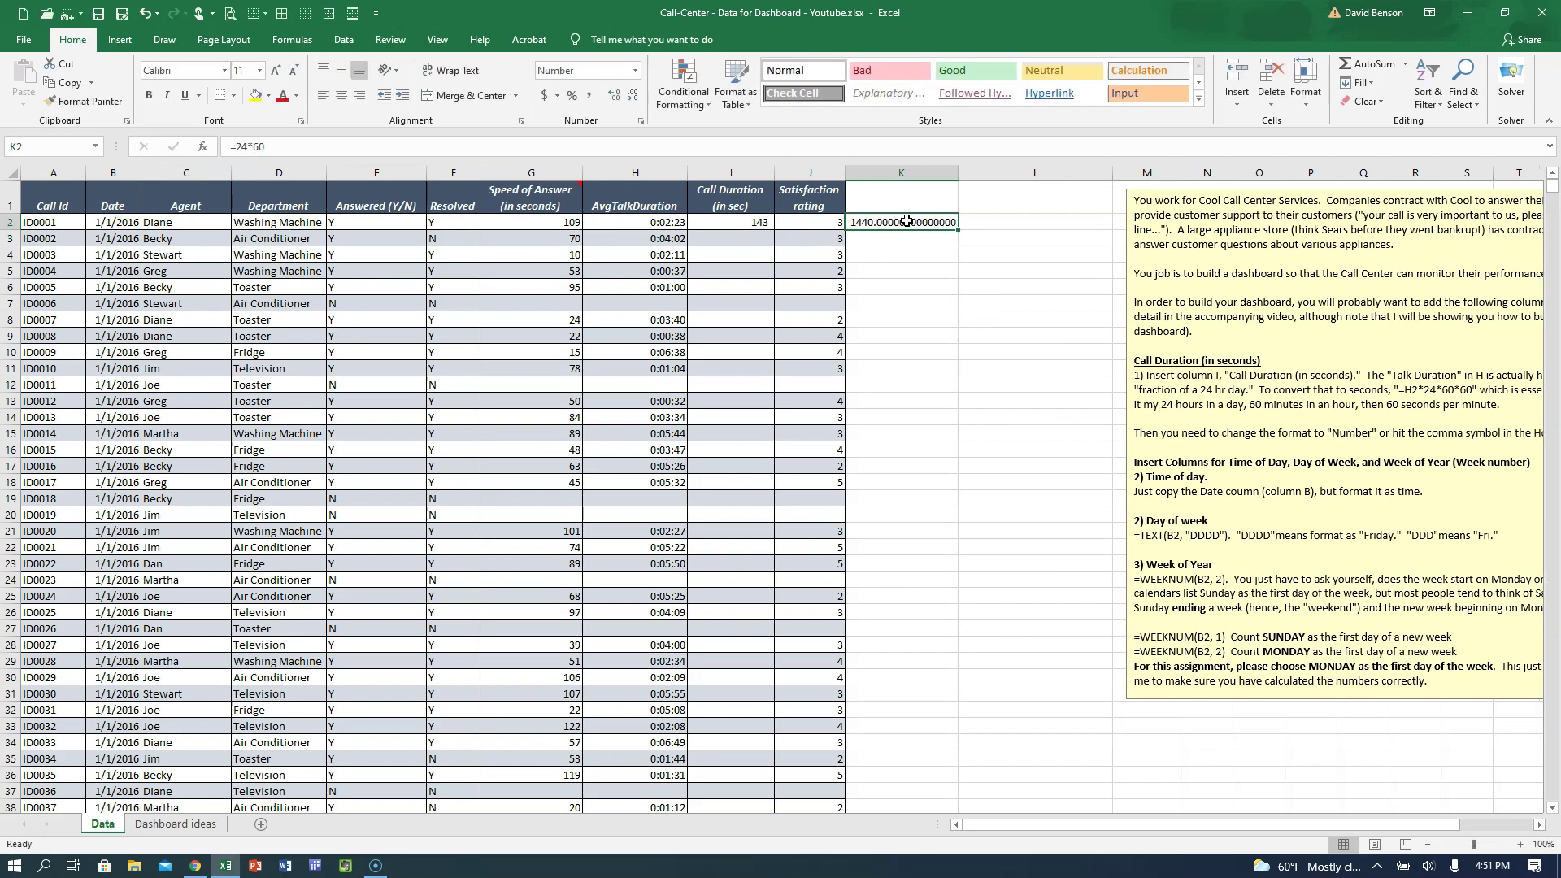
left_click(572, 95)
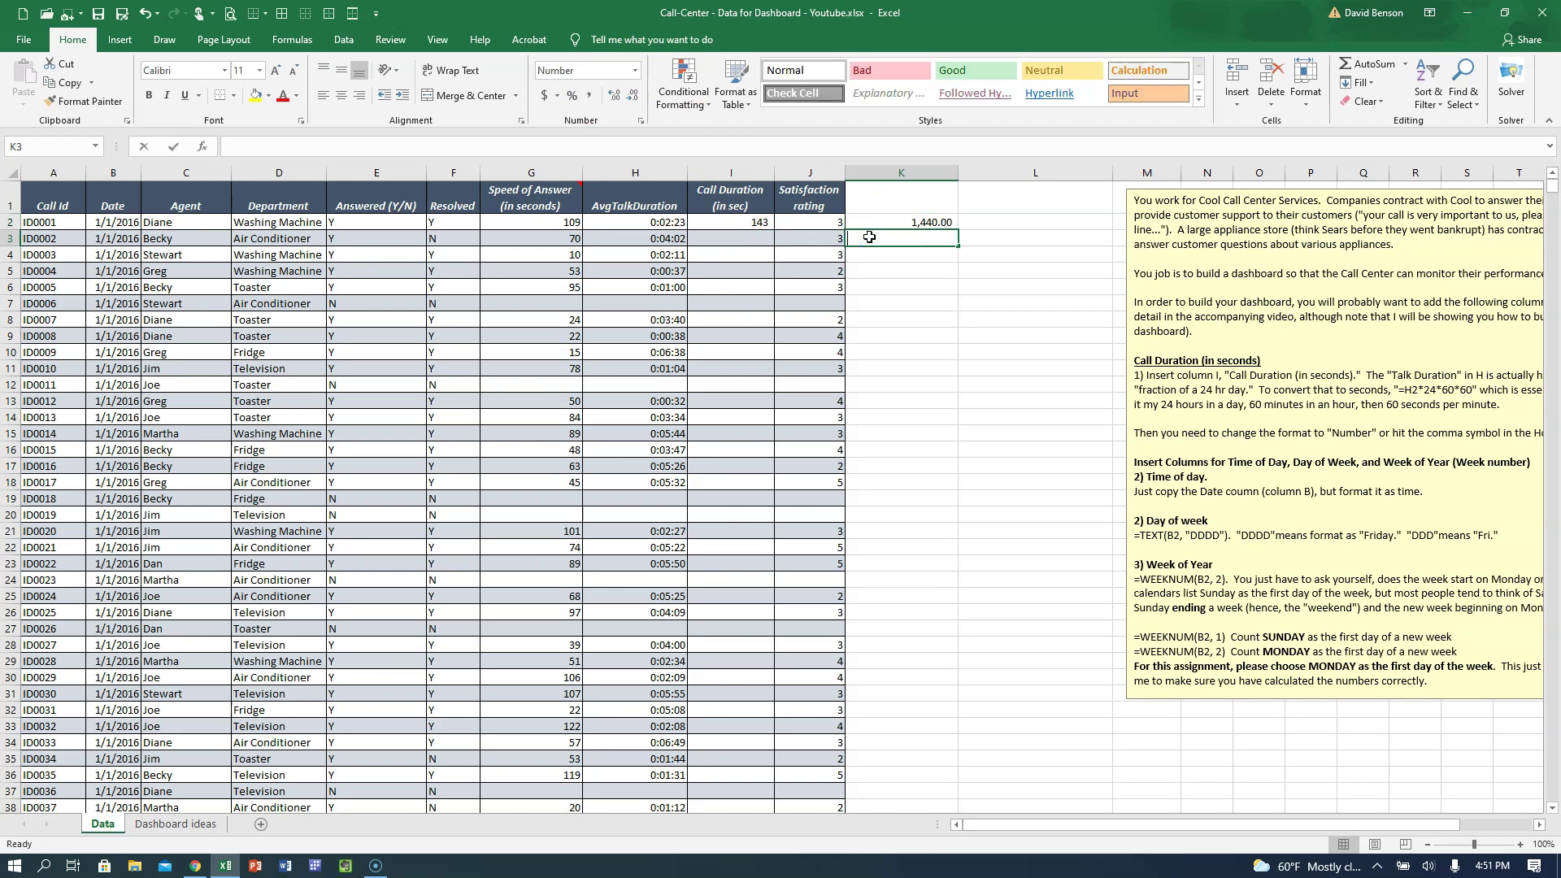
Step: Calculate =K2*60 in K3 with comma style, and show K2 and K3 without decimal places
type("=")
left_click(911, 220)
type("*60")
key("Return")
left_click(897, 238)
left_click(589, 95)
left_click(910, 221)
left_click_drag(909, 221, 907, 237)
left_click(635, 95)
left_click(635, 95)
left_click(903, 223)
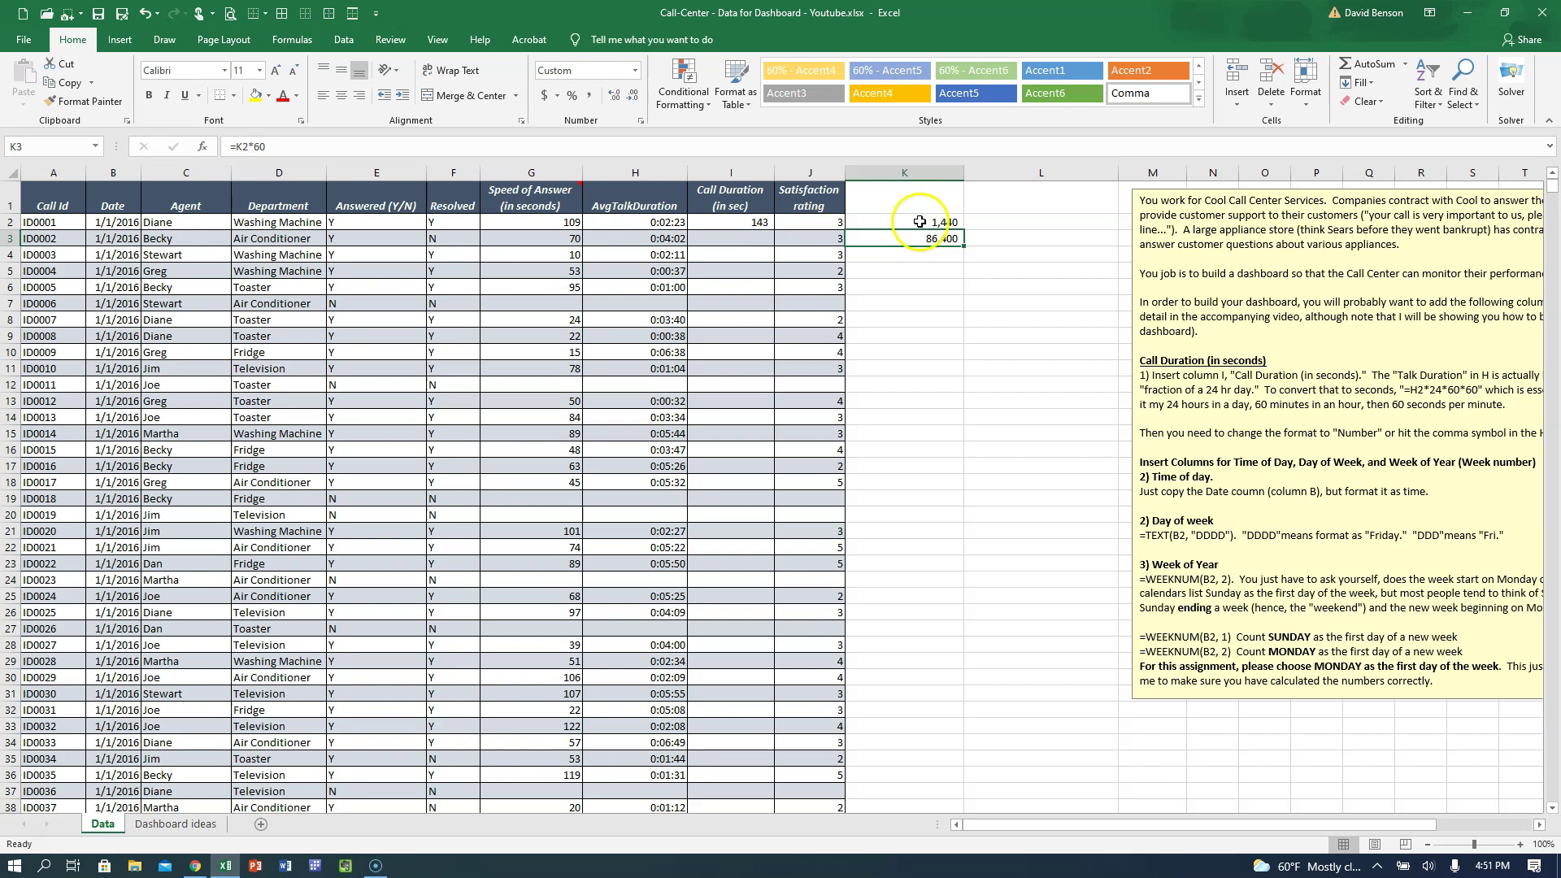
Step: Delete the scratch calculations in K2:K3 and move the instruction note back beside the table
left_click_drag(918, 223, 921, 238)
key("Delete")
left_click_drag(1203, 191, 940, 205)
Step: Enter =H3*24*60*60 in I3 to convert the second call's talk duration to seconds
left_click(719, 238)
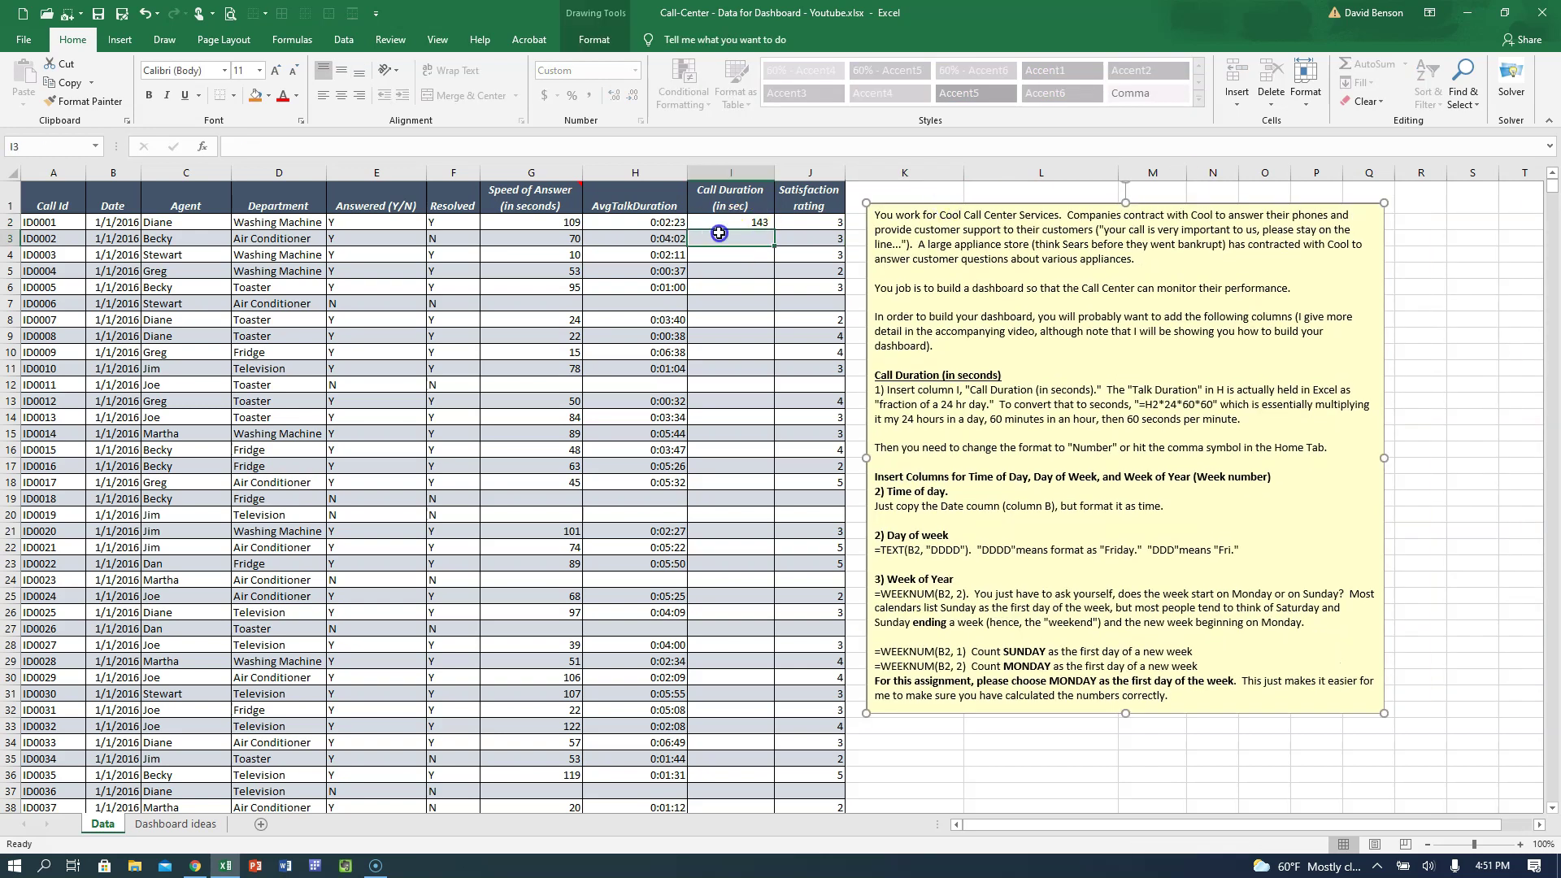
type("=")
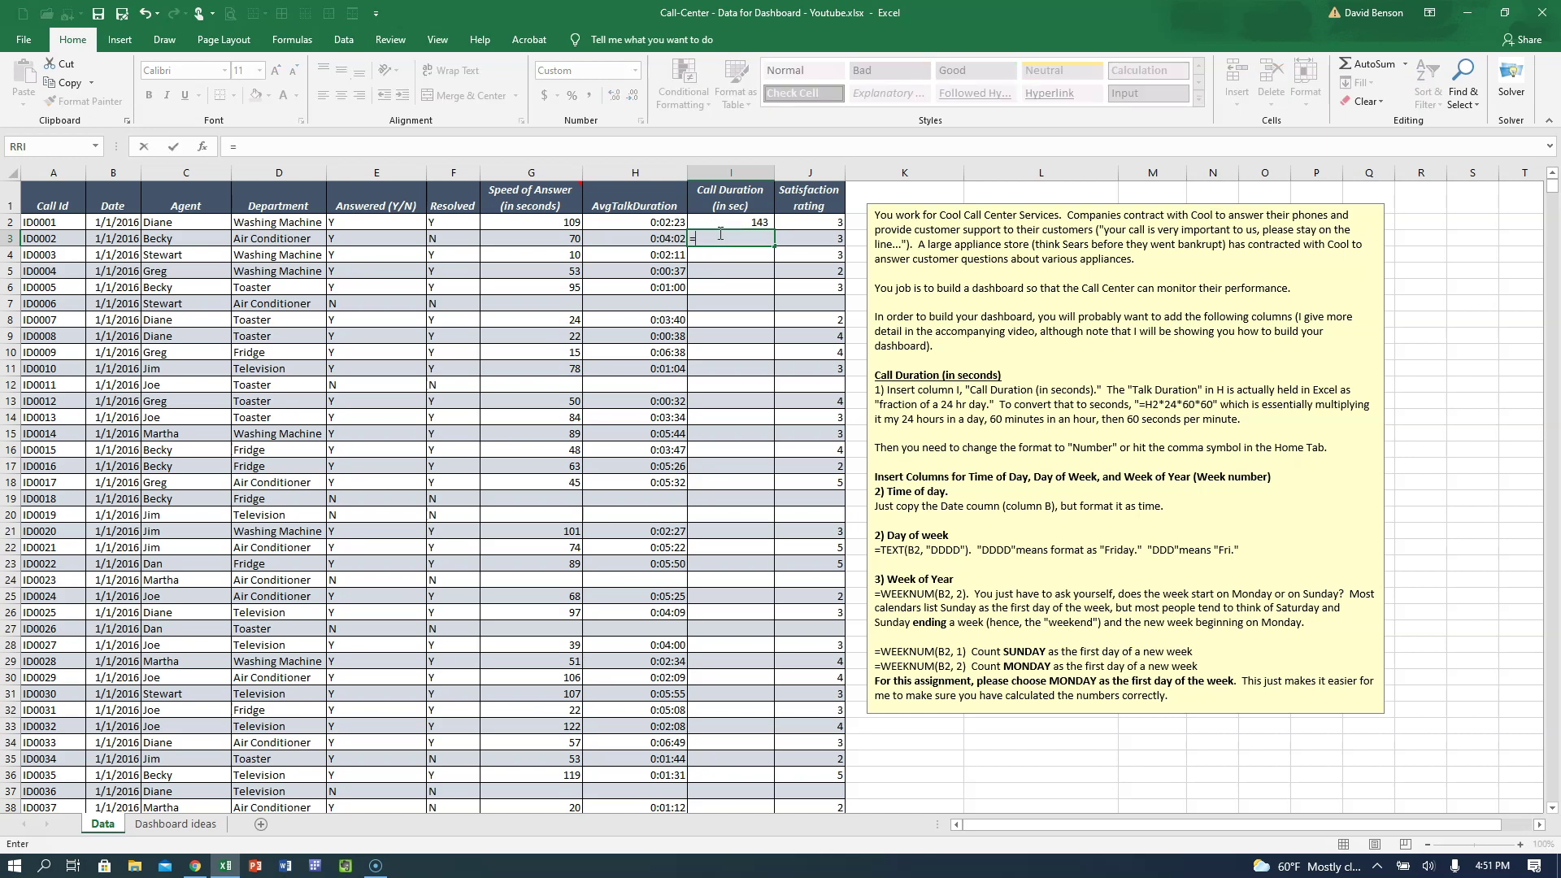
left_click(646, 242)
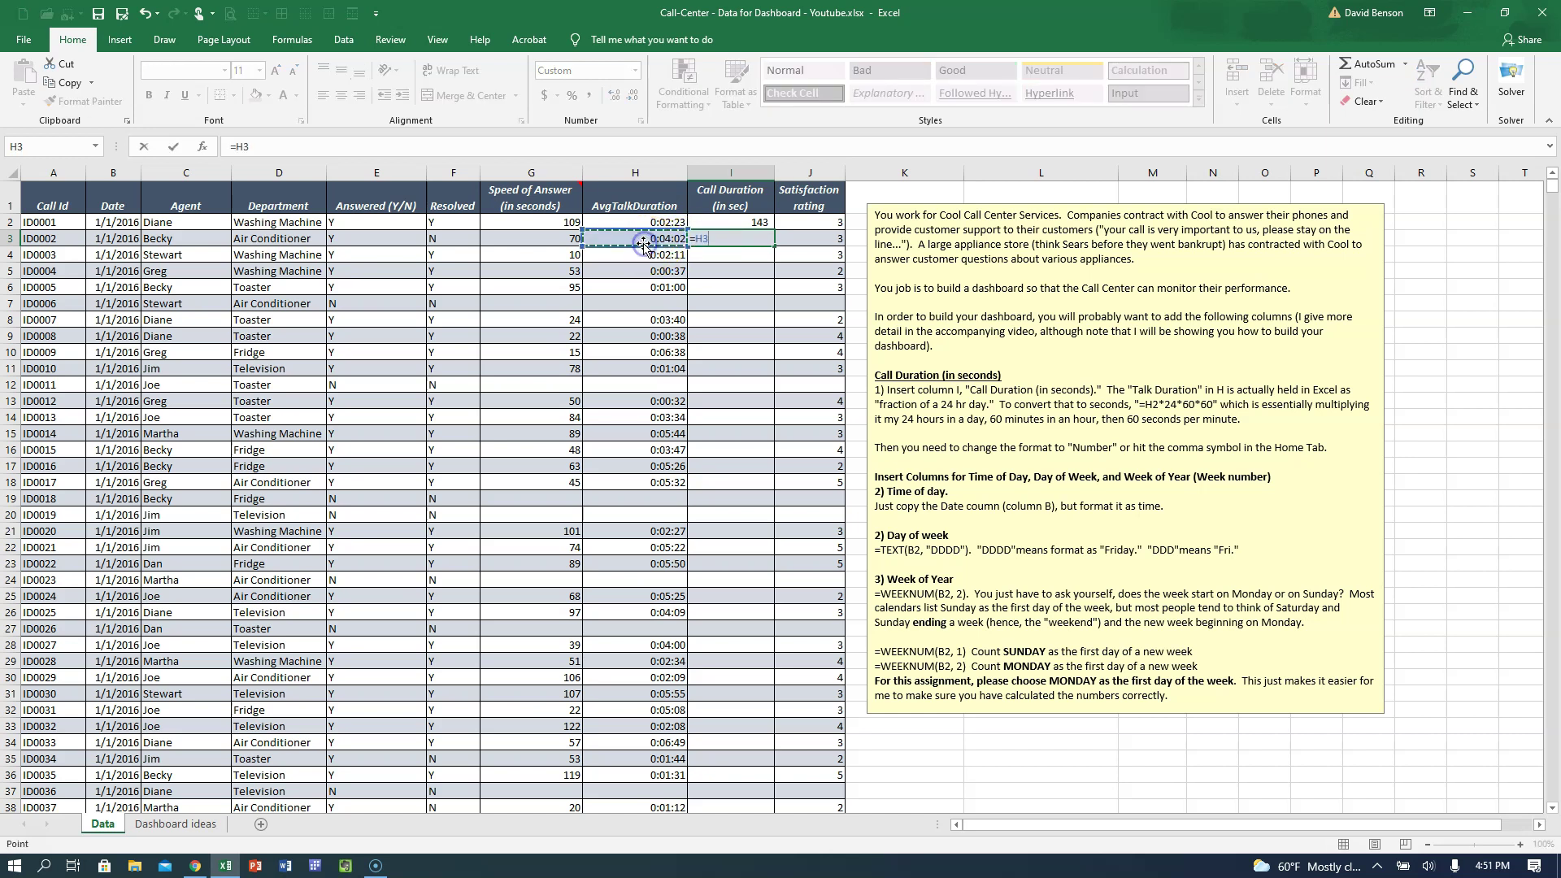
type("*")
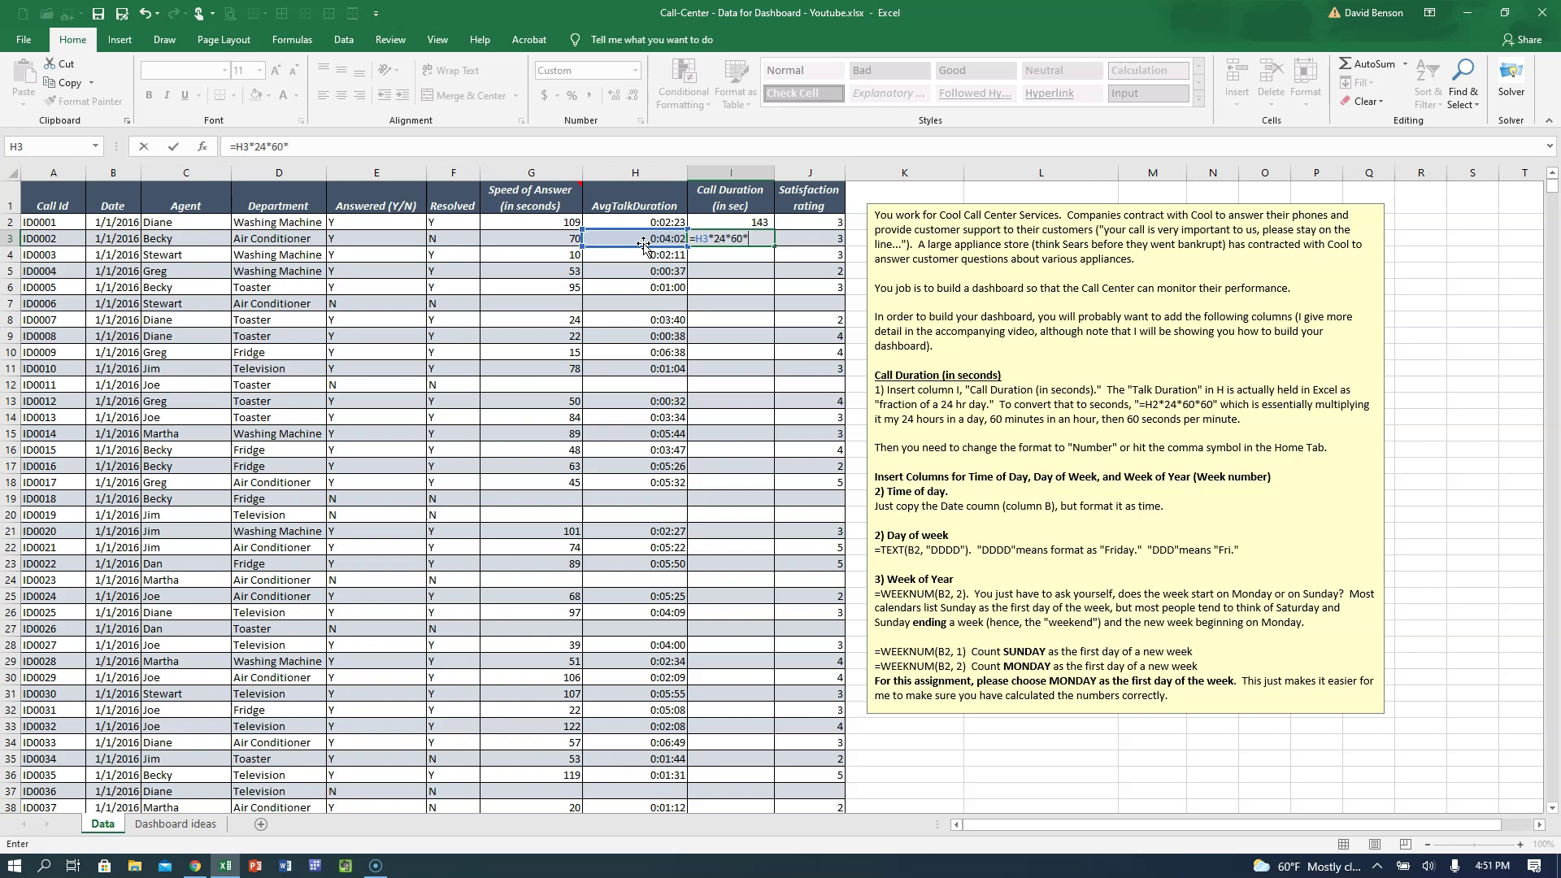
key("Return")
Step: Format I3 with comma style and no decimal places
left_click(730, 239)
left_click(587, 95)
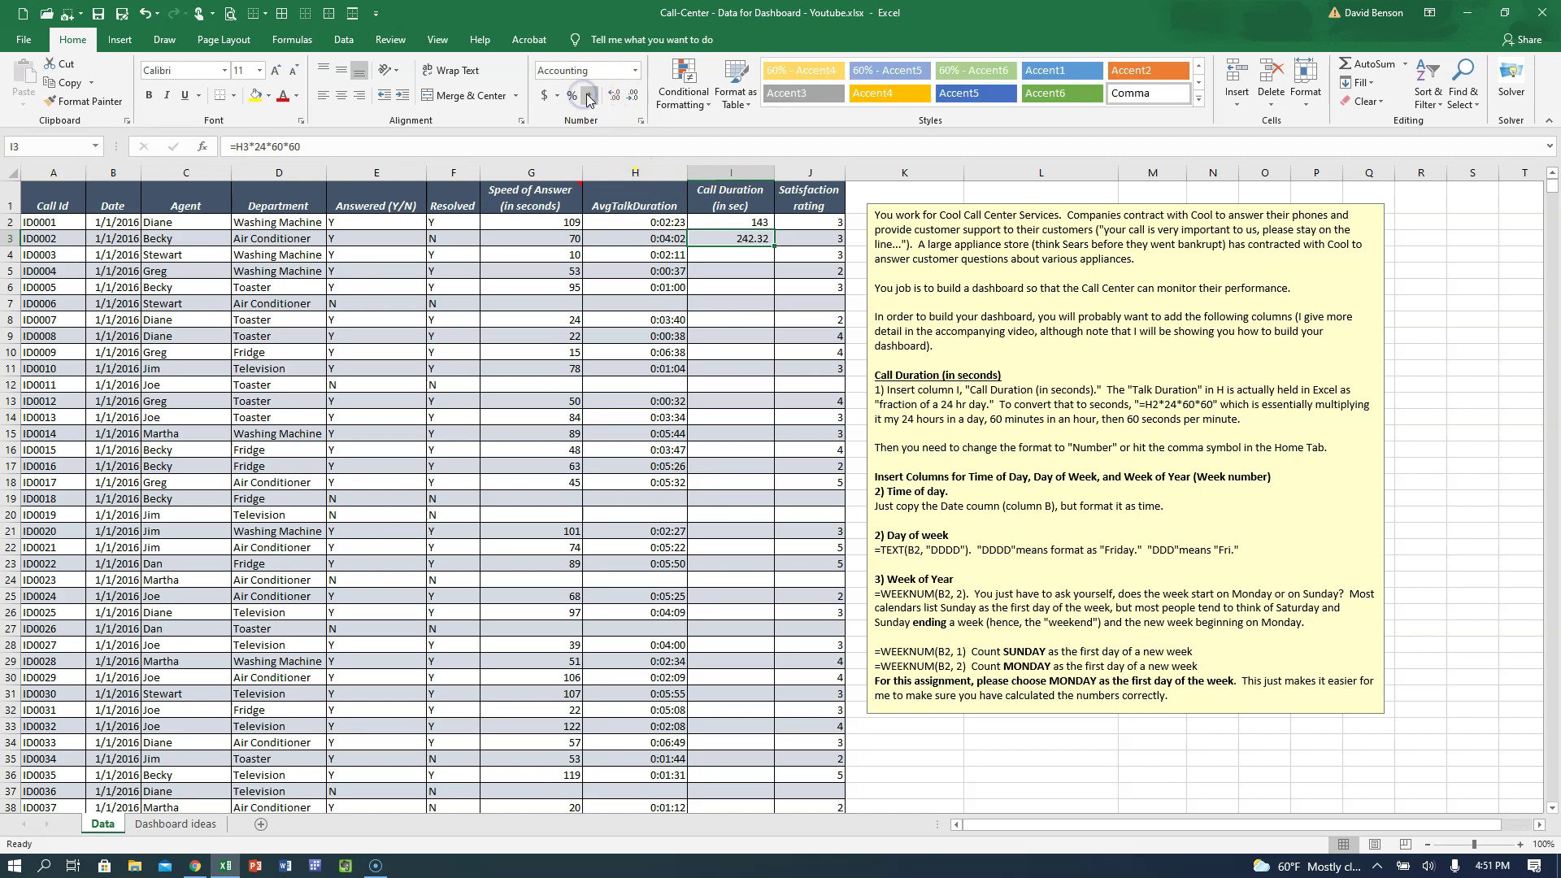
left_click(632, 95)
left_click(633, 95)
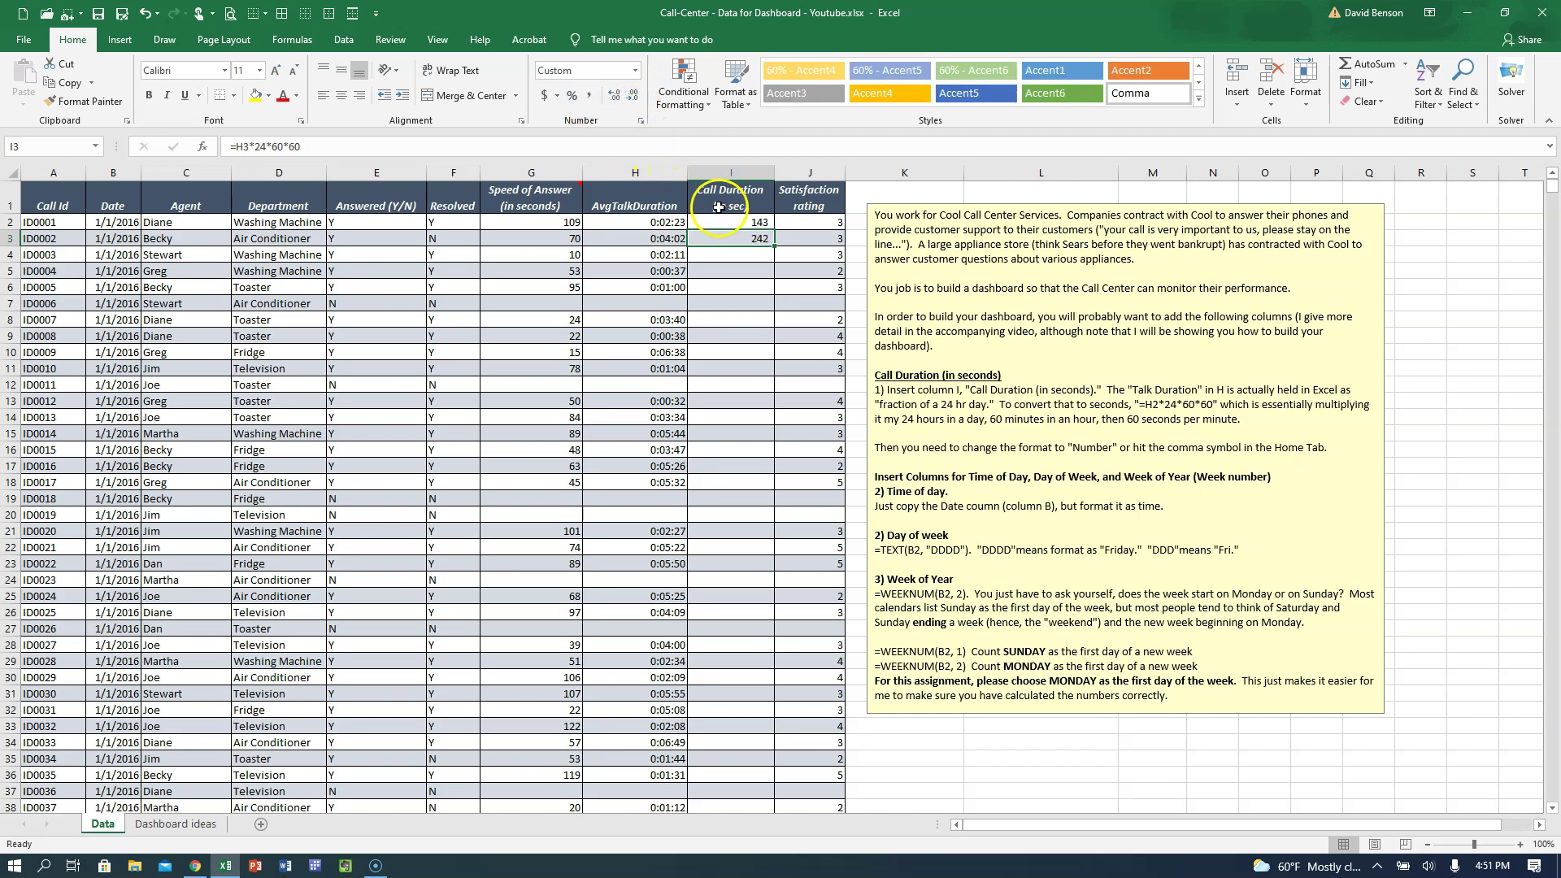
Step: Fill the formulas in I2:I3 down the whole Call Duration column
left_click_drag(717, 220, 741, 237)
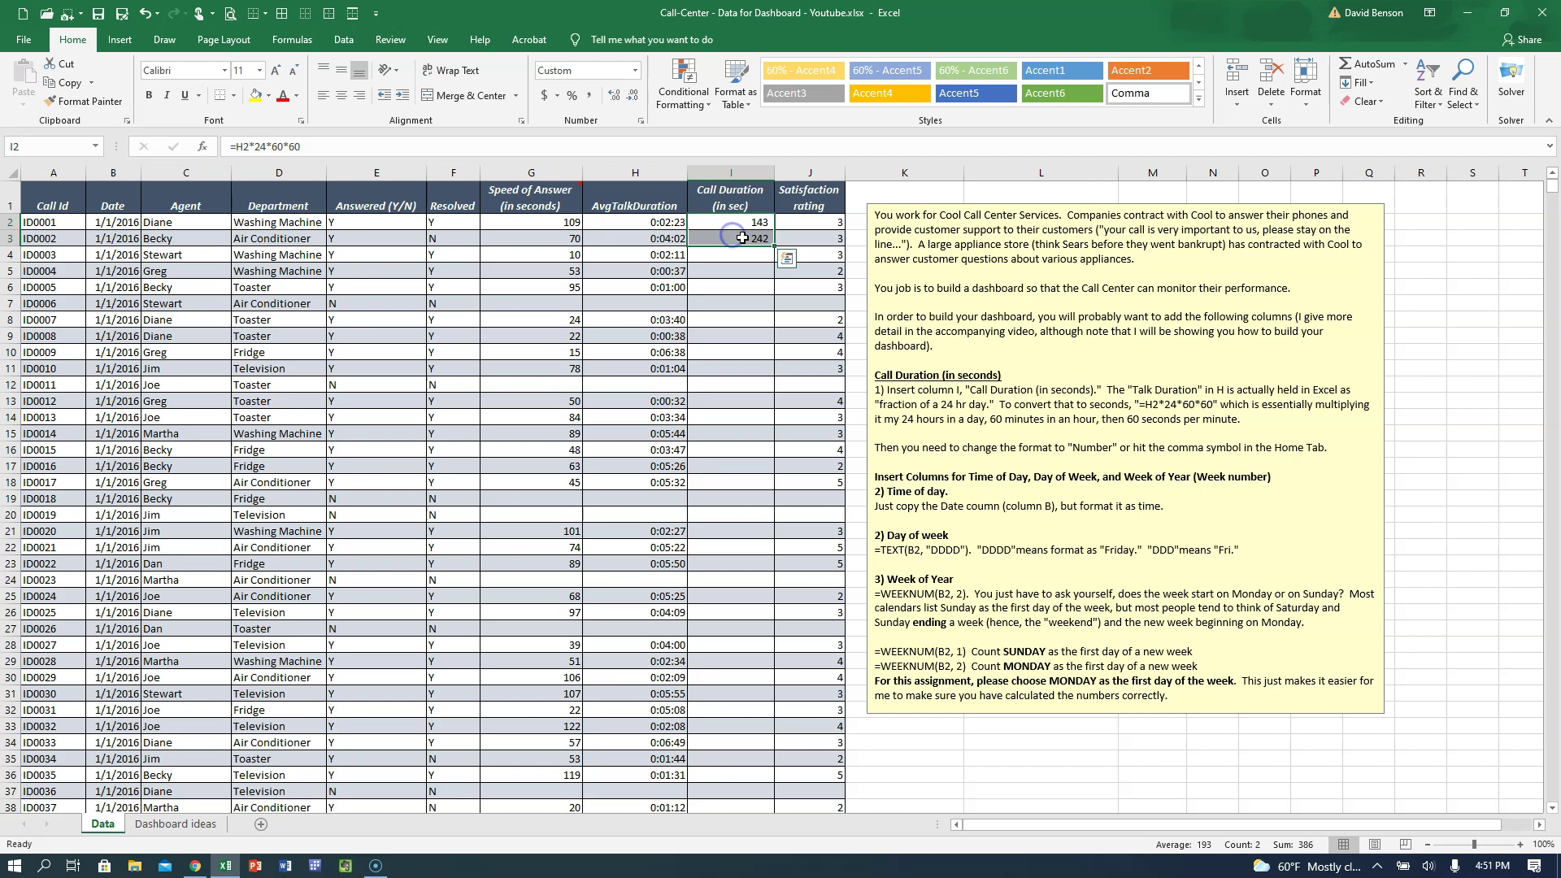
double_click(774, 245)
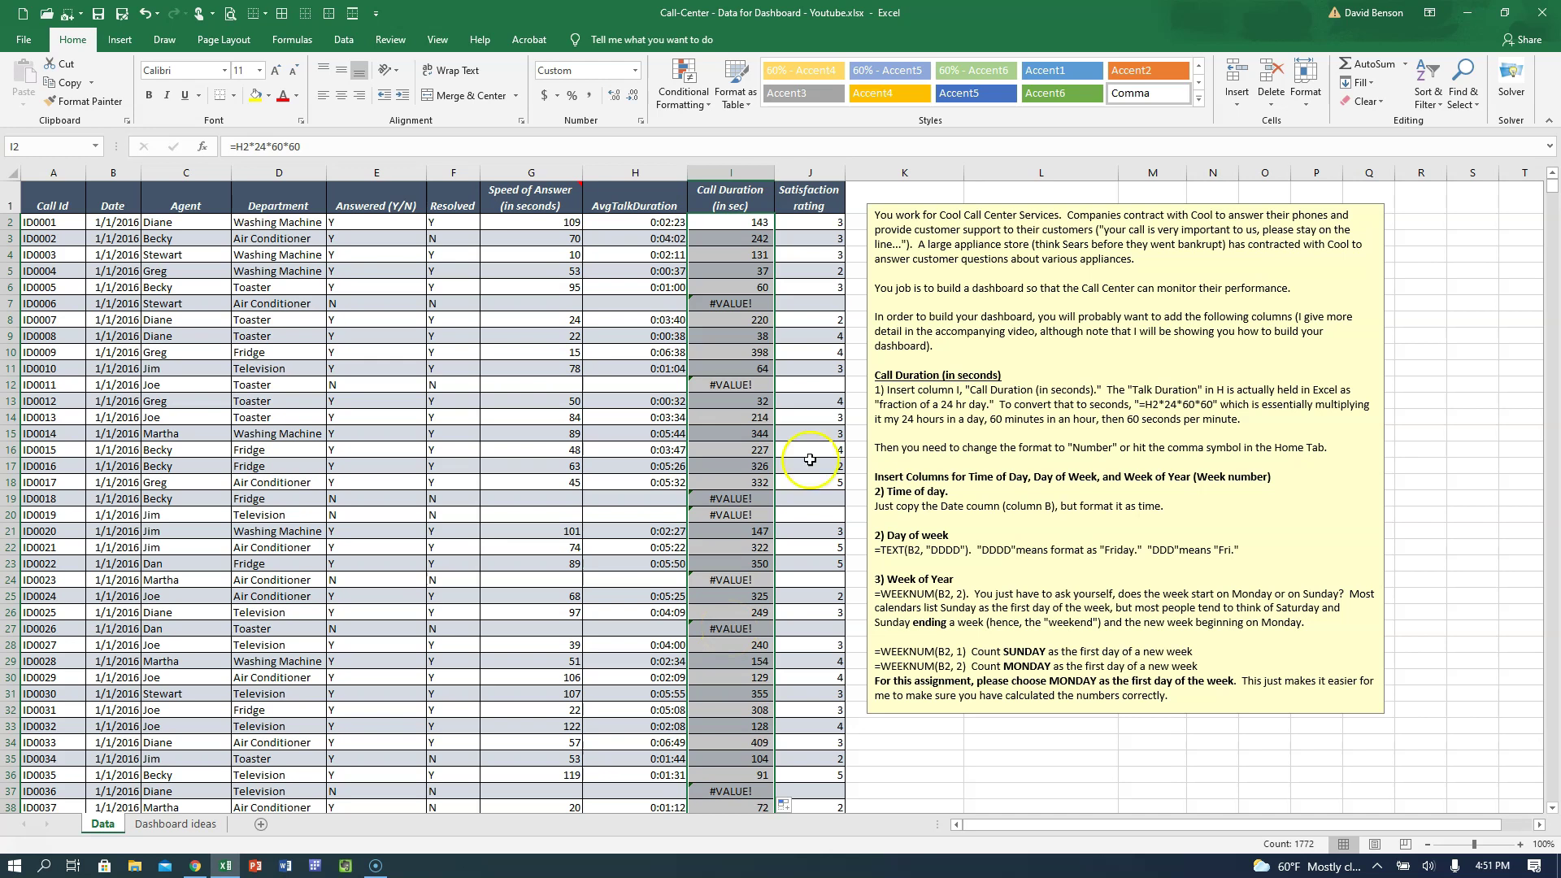
left_click(759, 341)
left_click(360, 350)
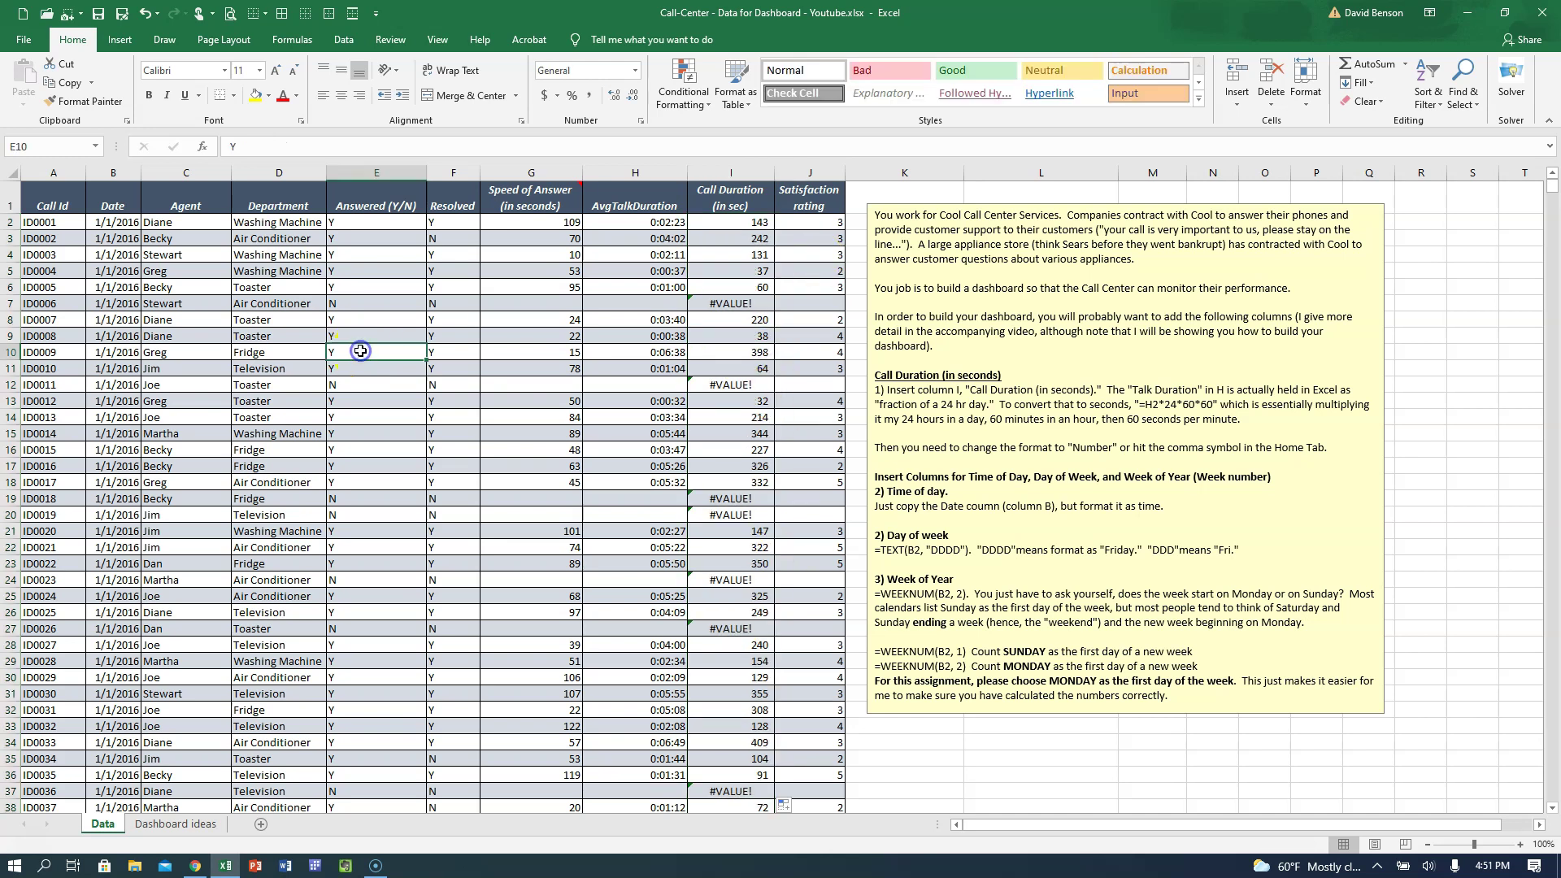
Step: Examine the Call Duration formulas in cells I2 through I7
left_click(732, 273)
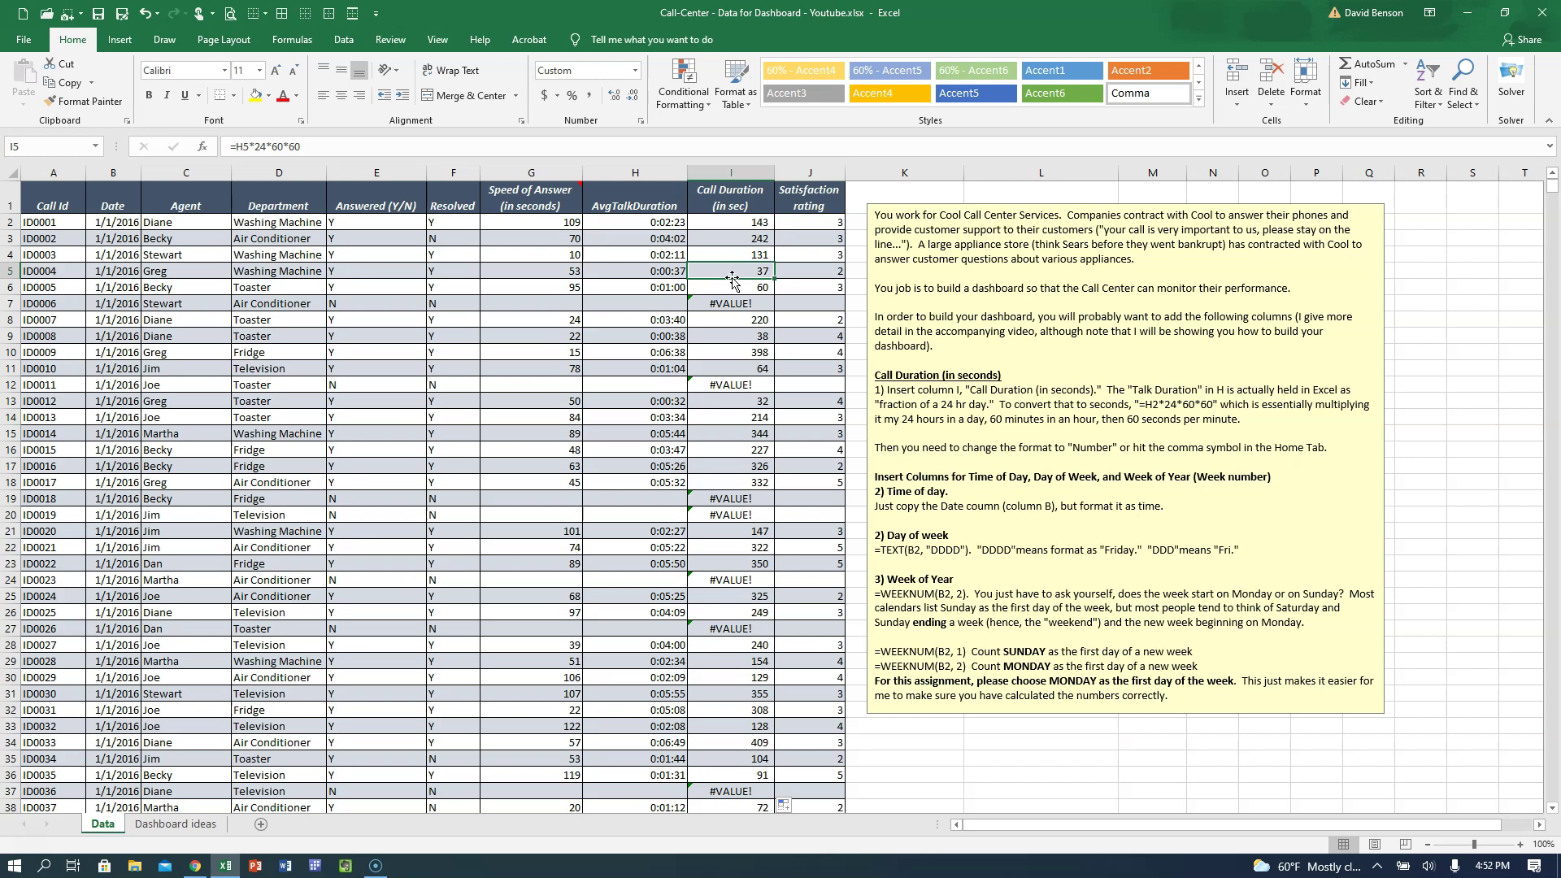
left_click(726, 303)
left_click(748, 243)
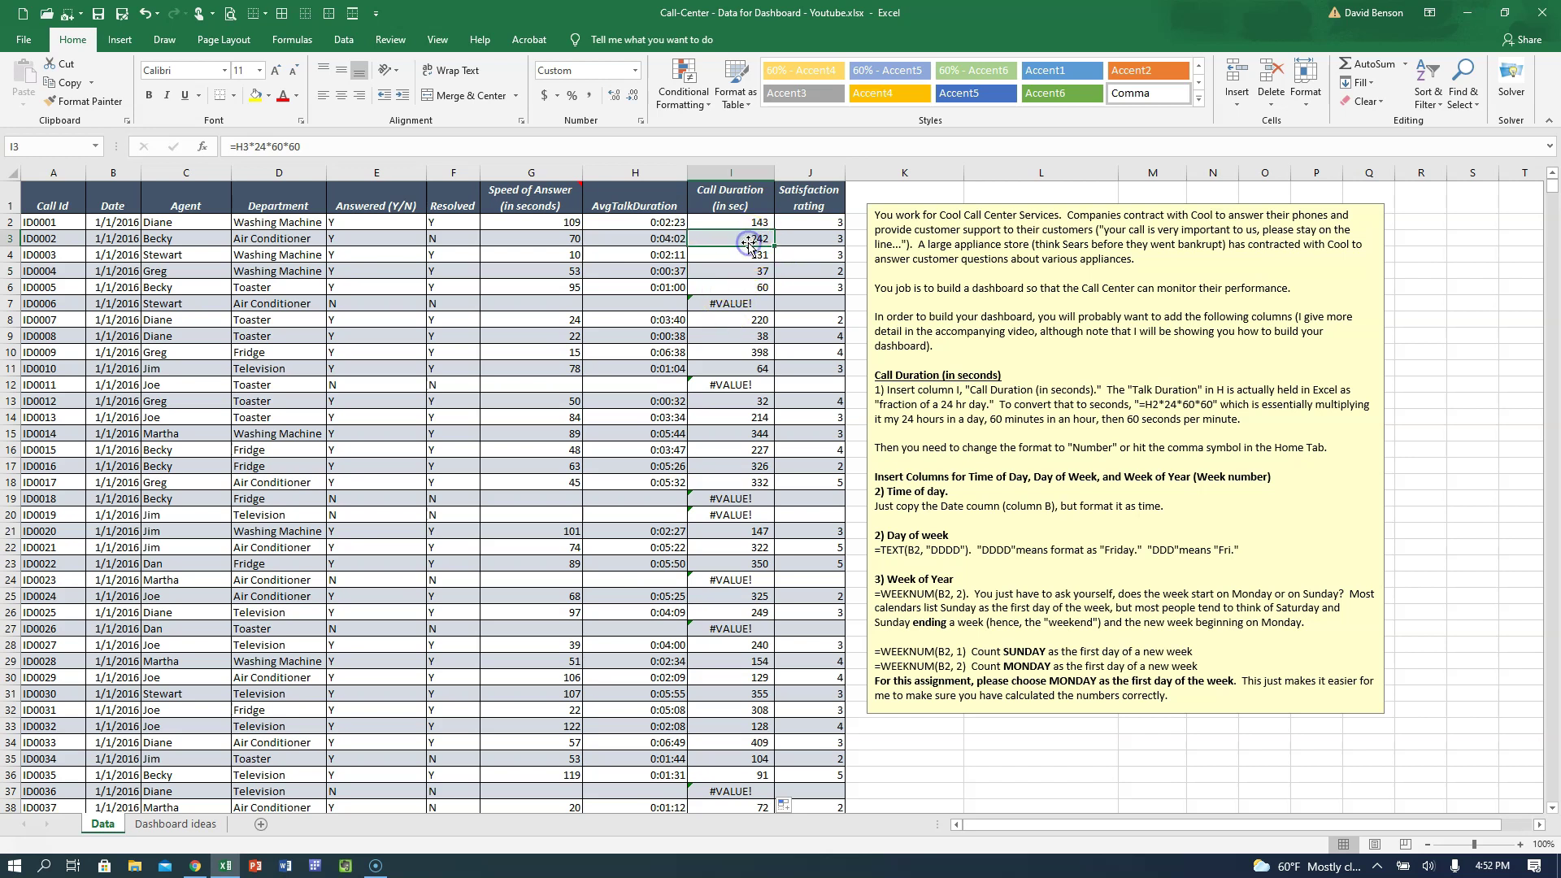
left_click(728, 308)
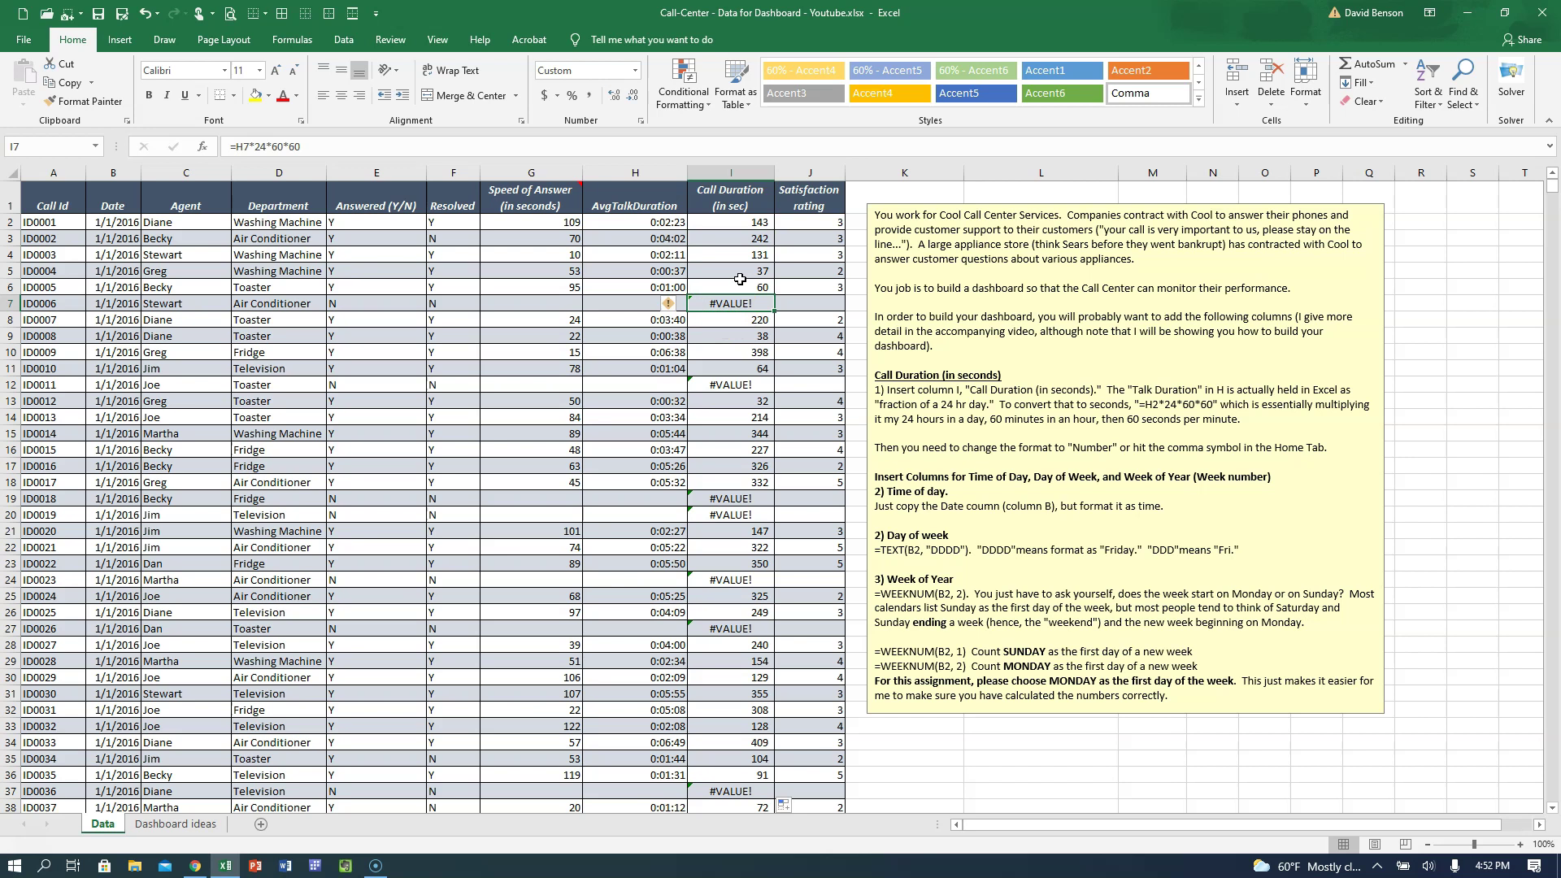
left_click(742, 226)
key("Down")
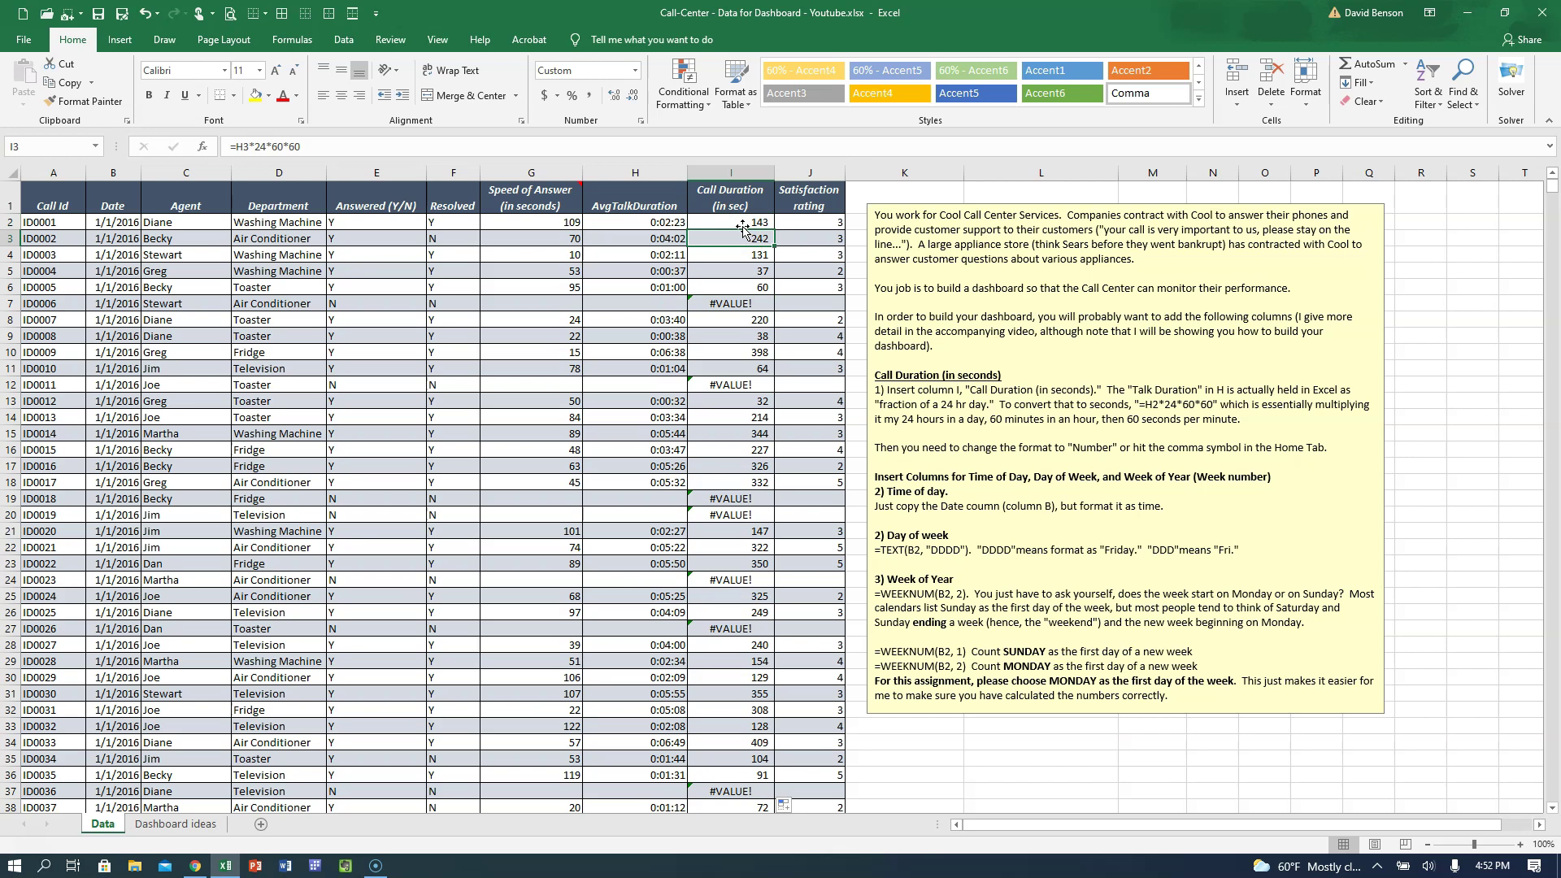
key("Down")
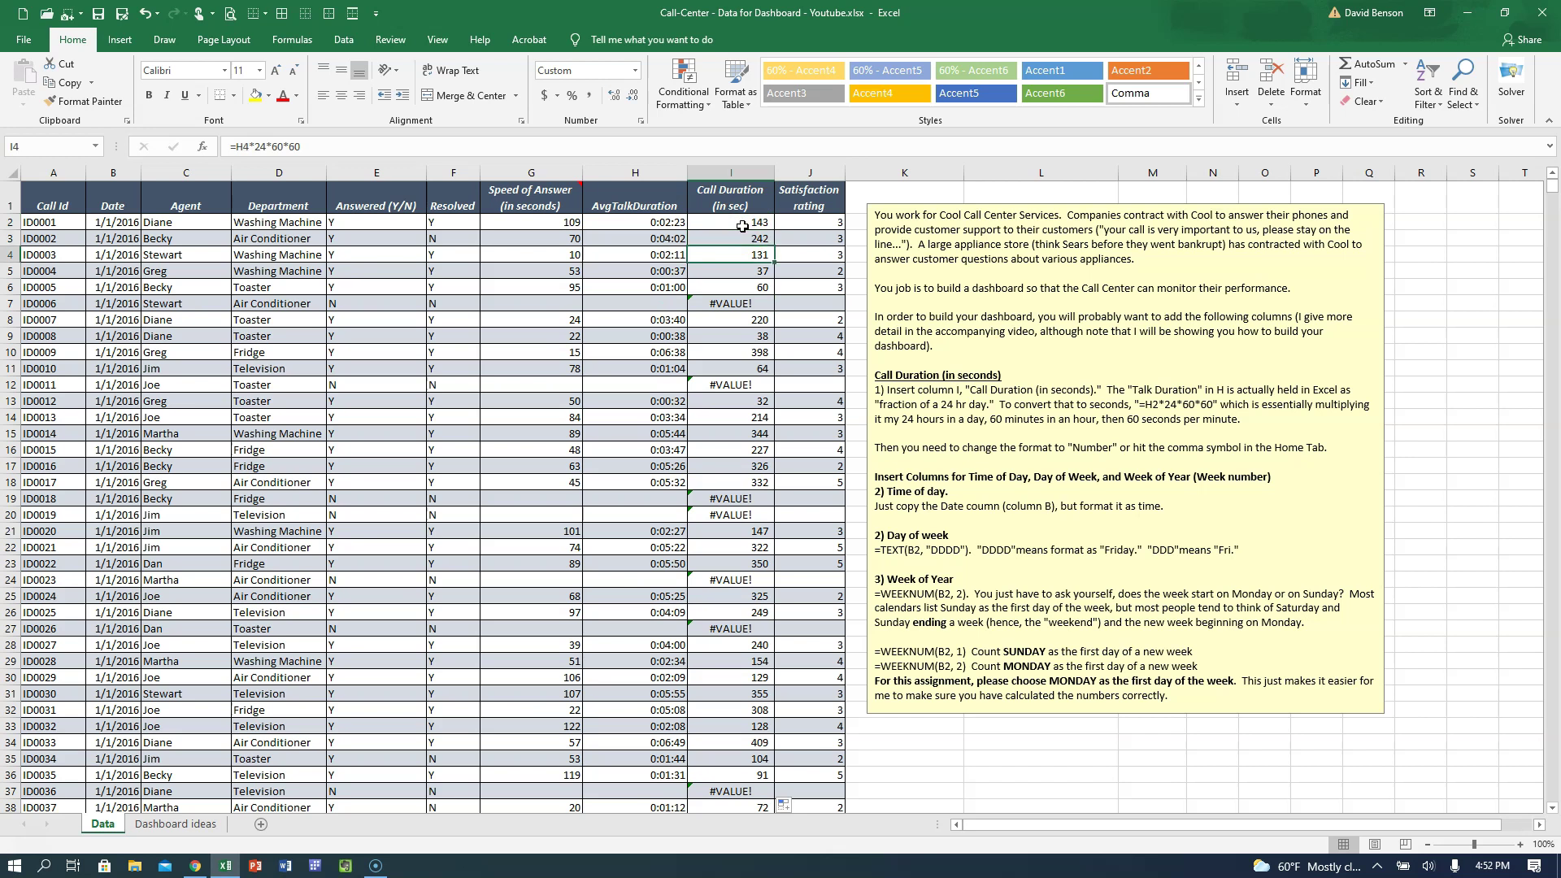
key("Down")
key("Down")
key("Down")
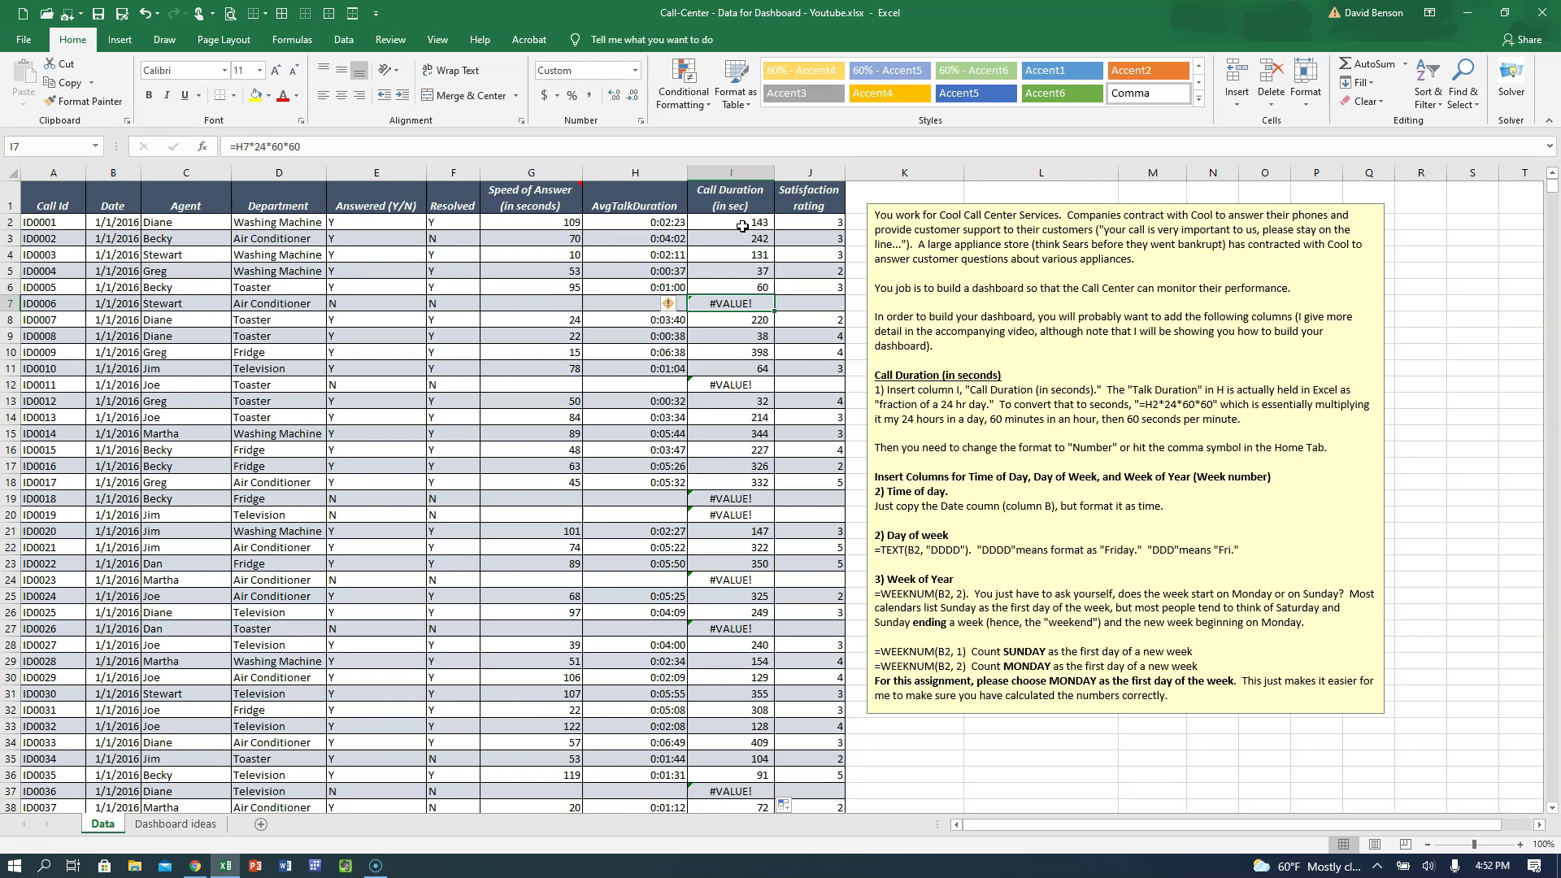
Step: Replace the Call Duration formulas from I5 to the end of the column with their values, and check the cells around I5
key("Up")
key("Up")
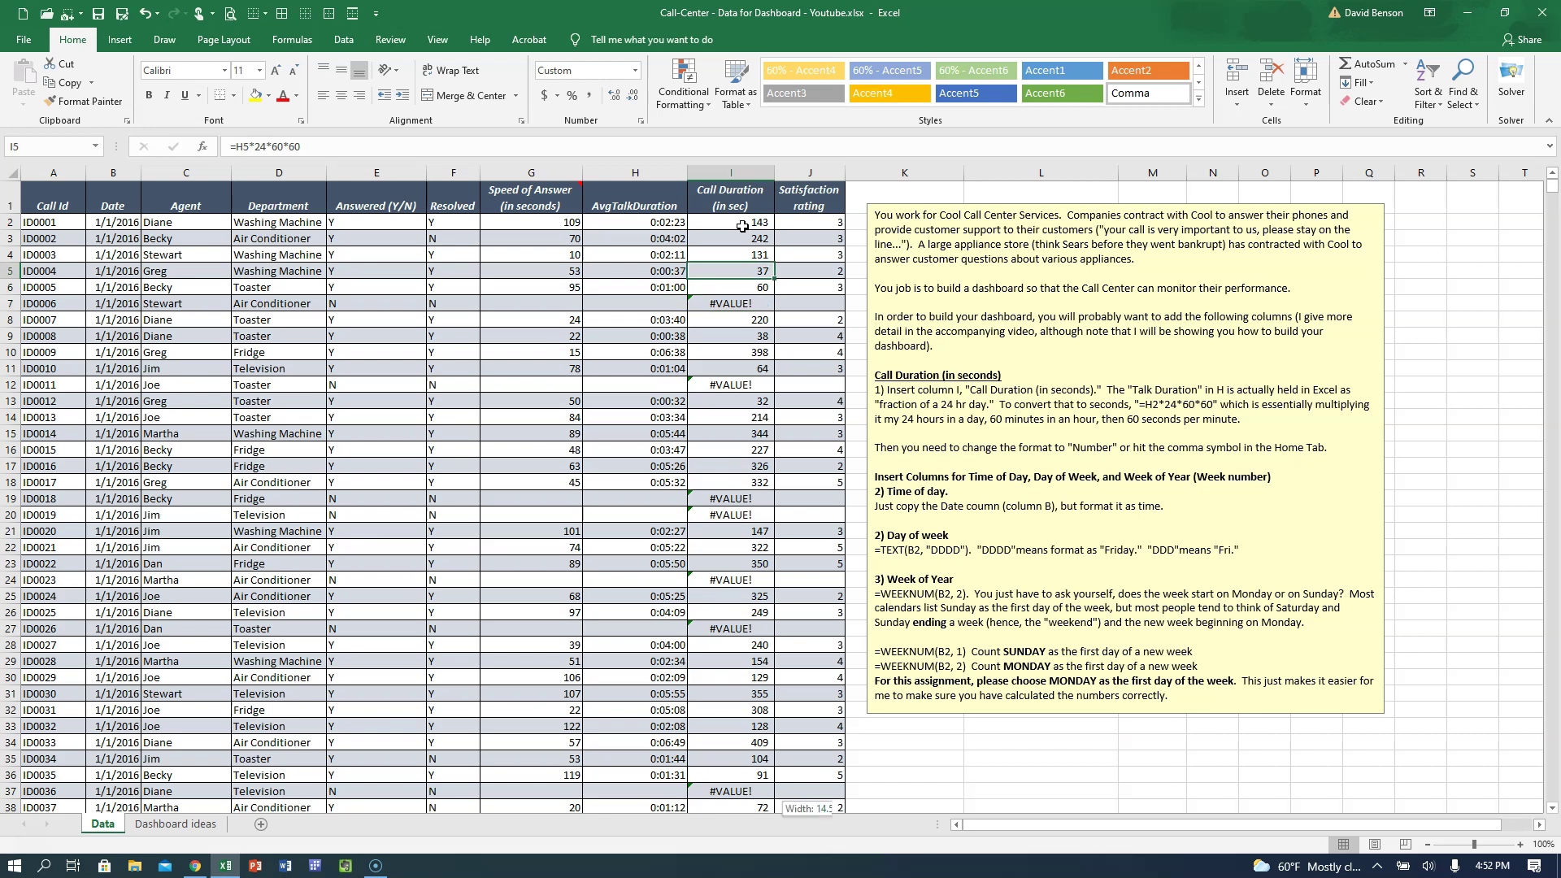
key("ctrl+shift+Down")
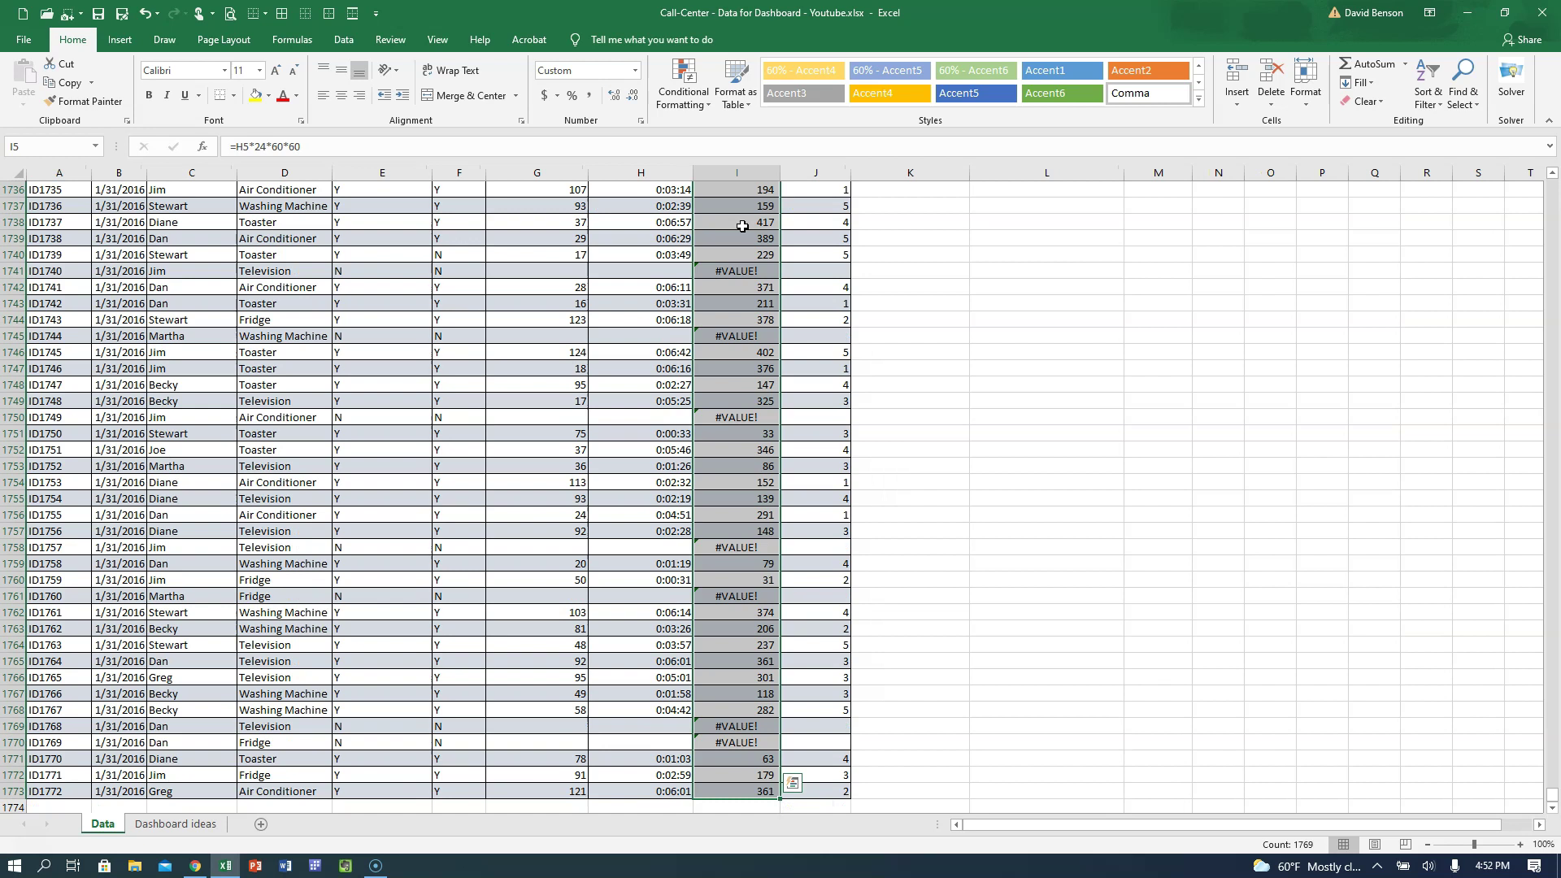
key("ctrl+c")
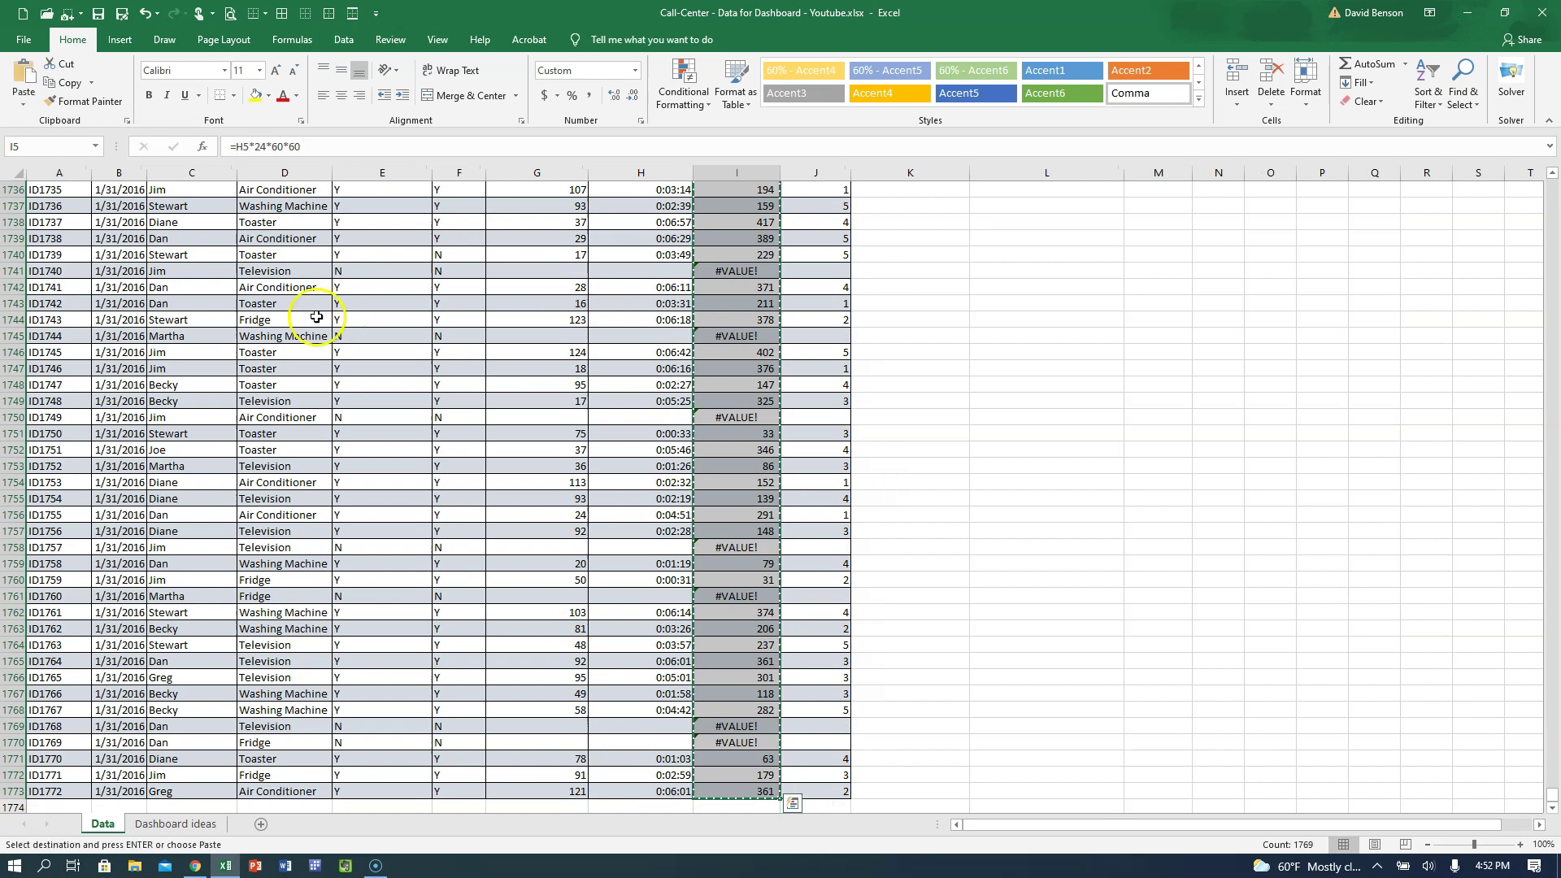
left_click(26, 104)
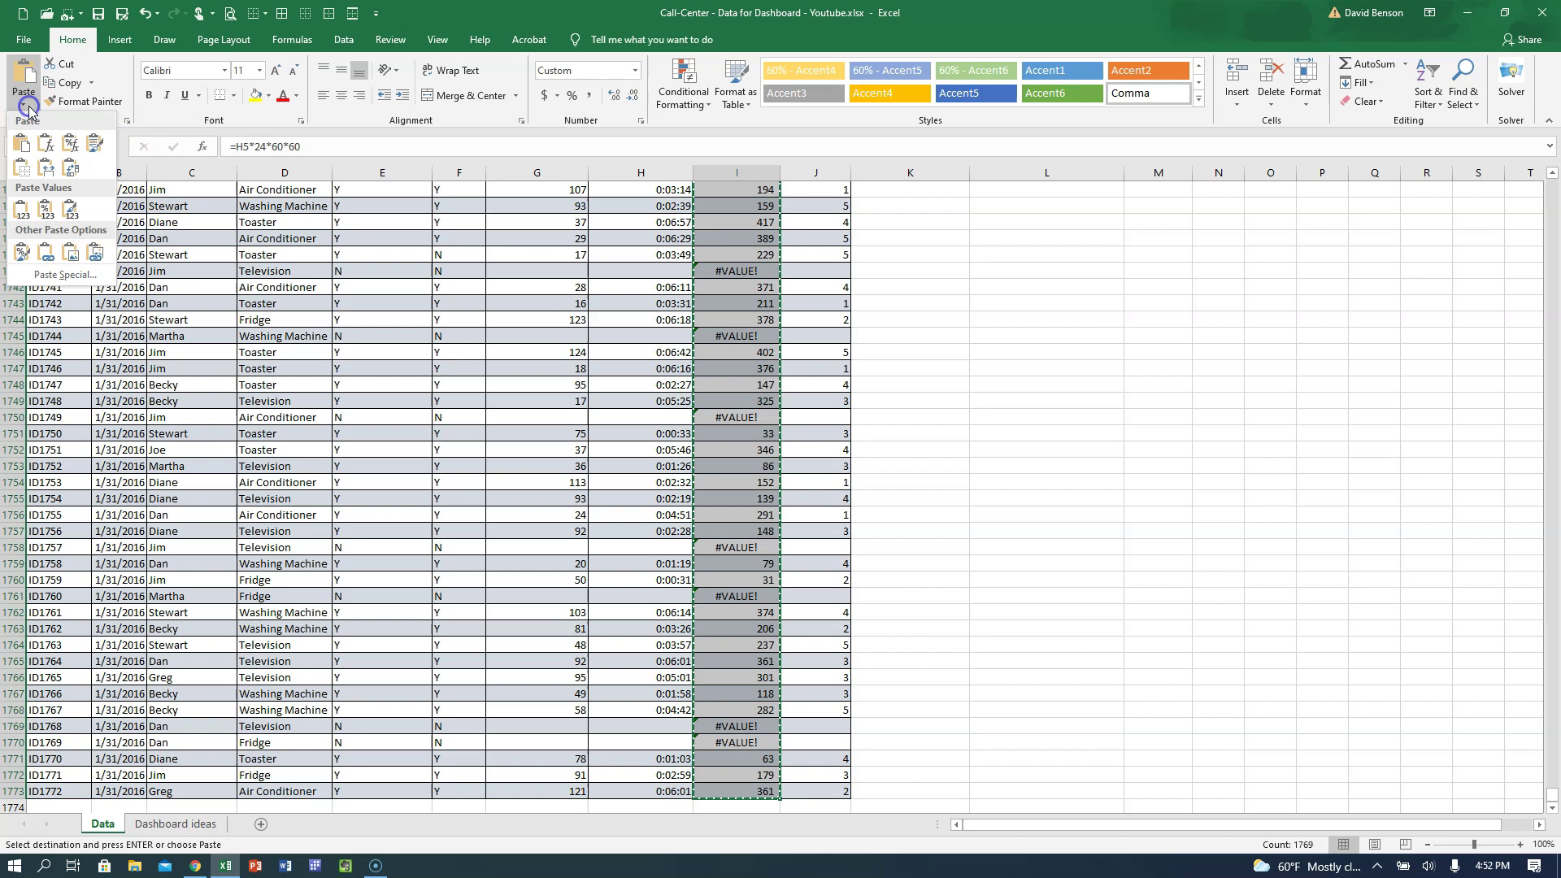
left_click(22, 209)
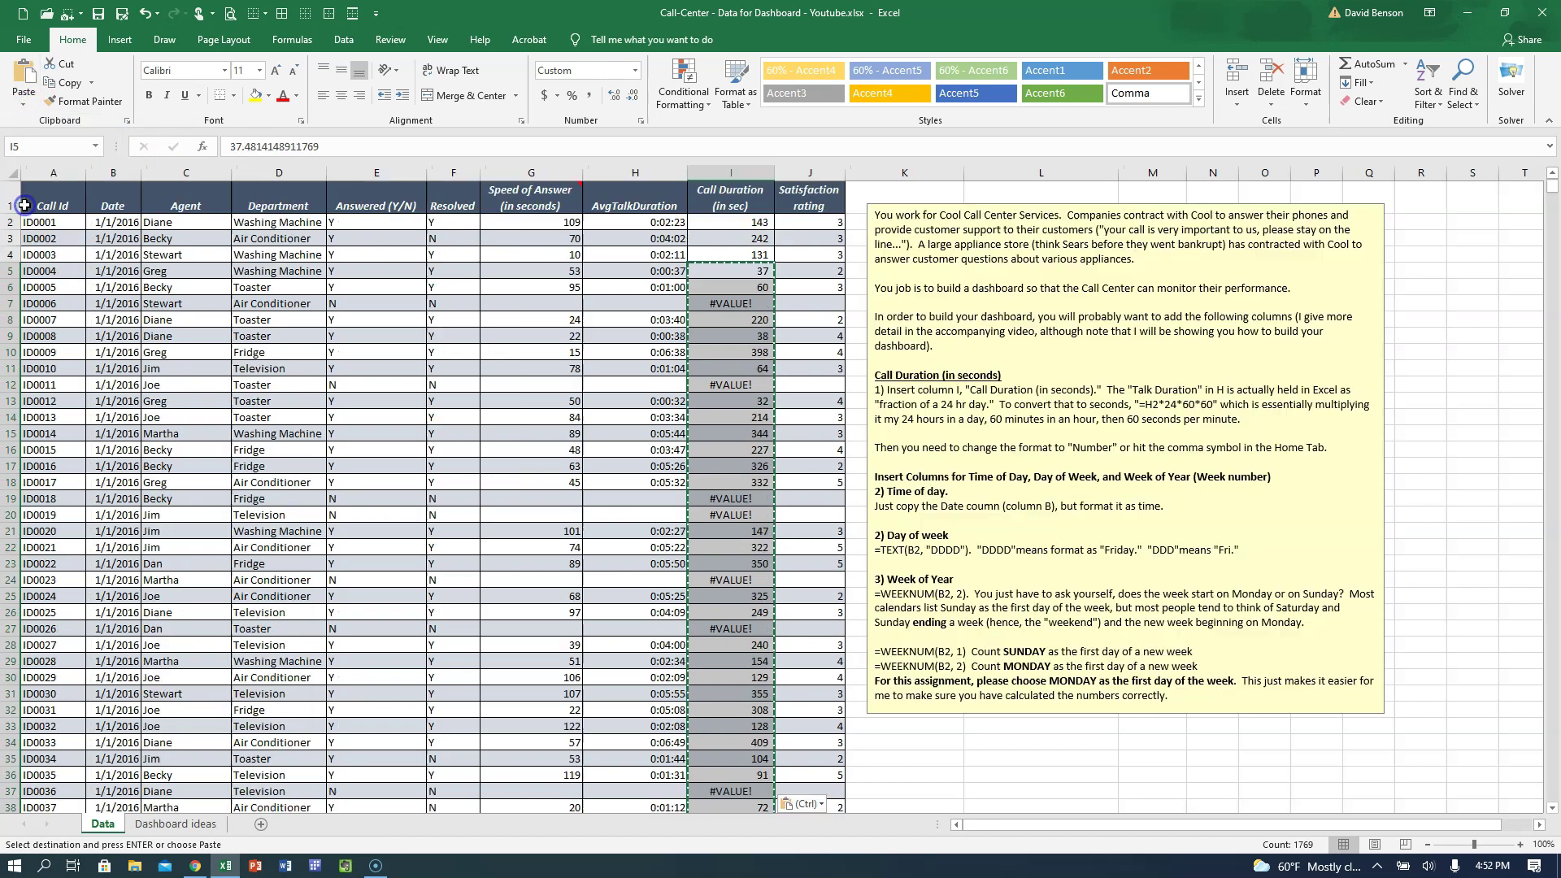
left_click(739, 255)
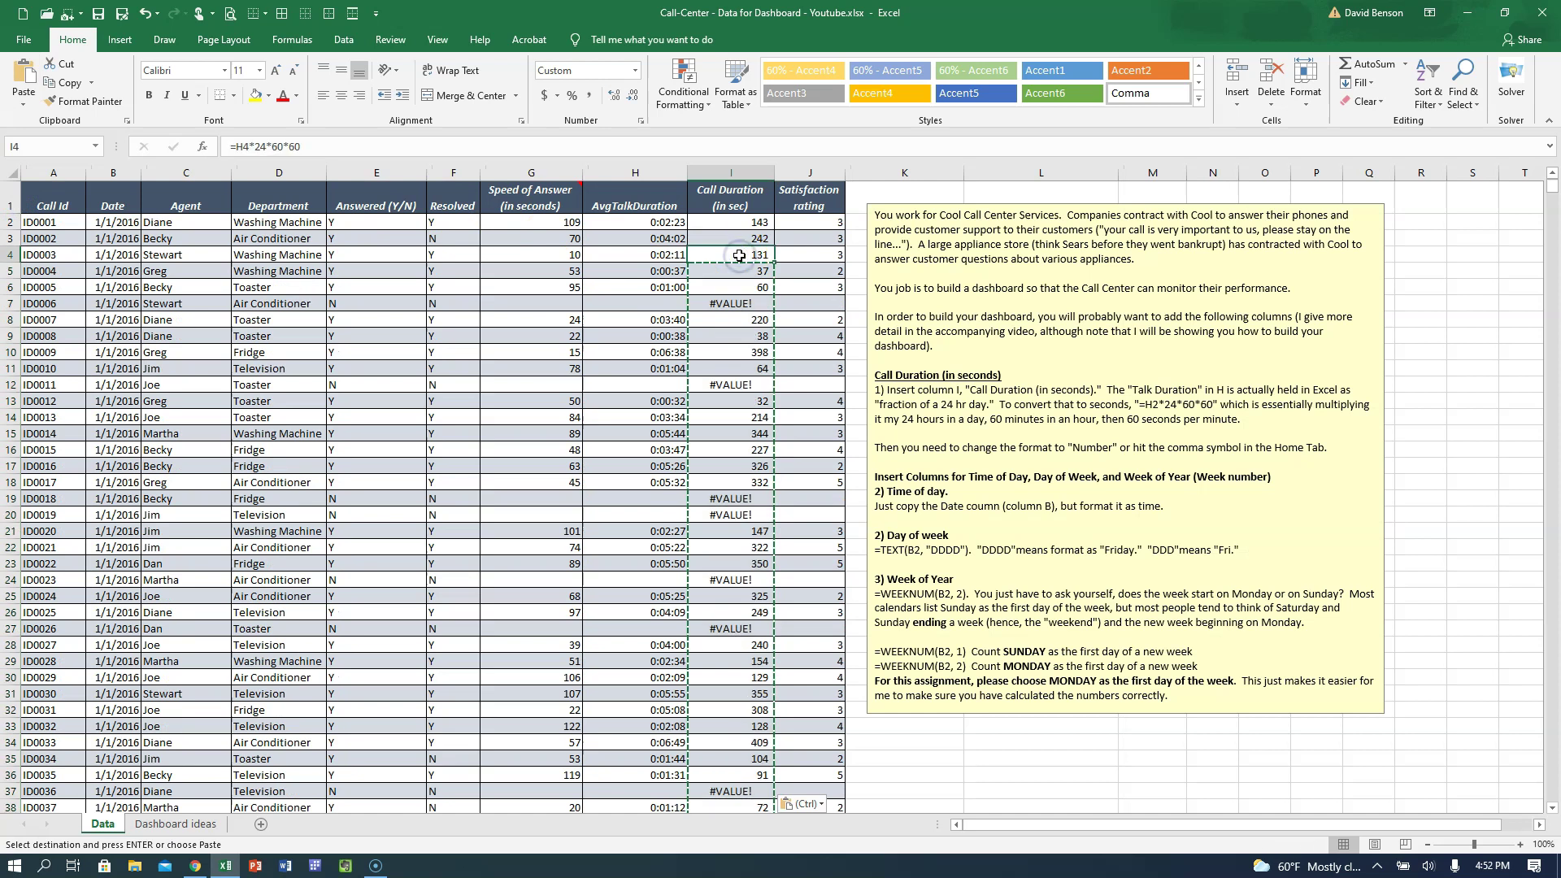
left_click(719, 289)
left_click(717, 304)
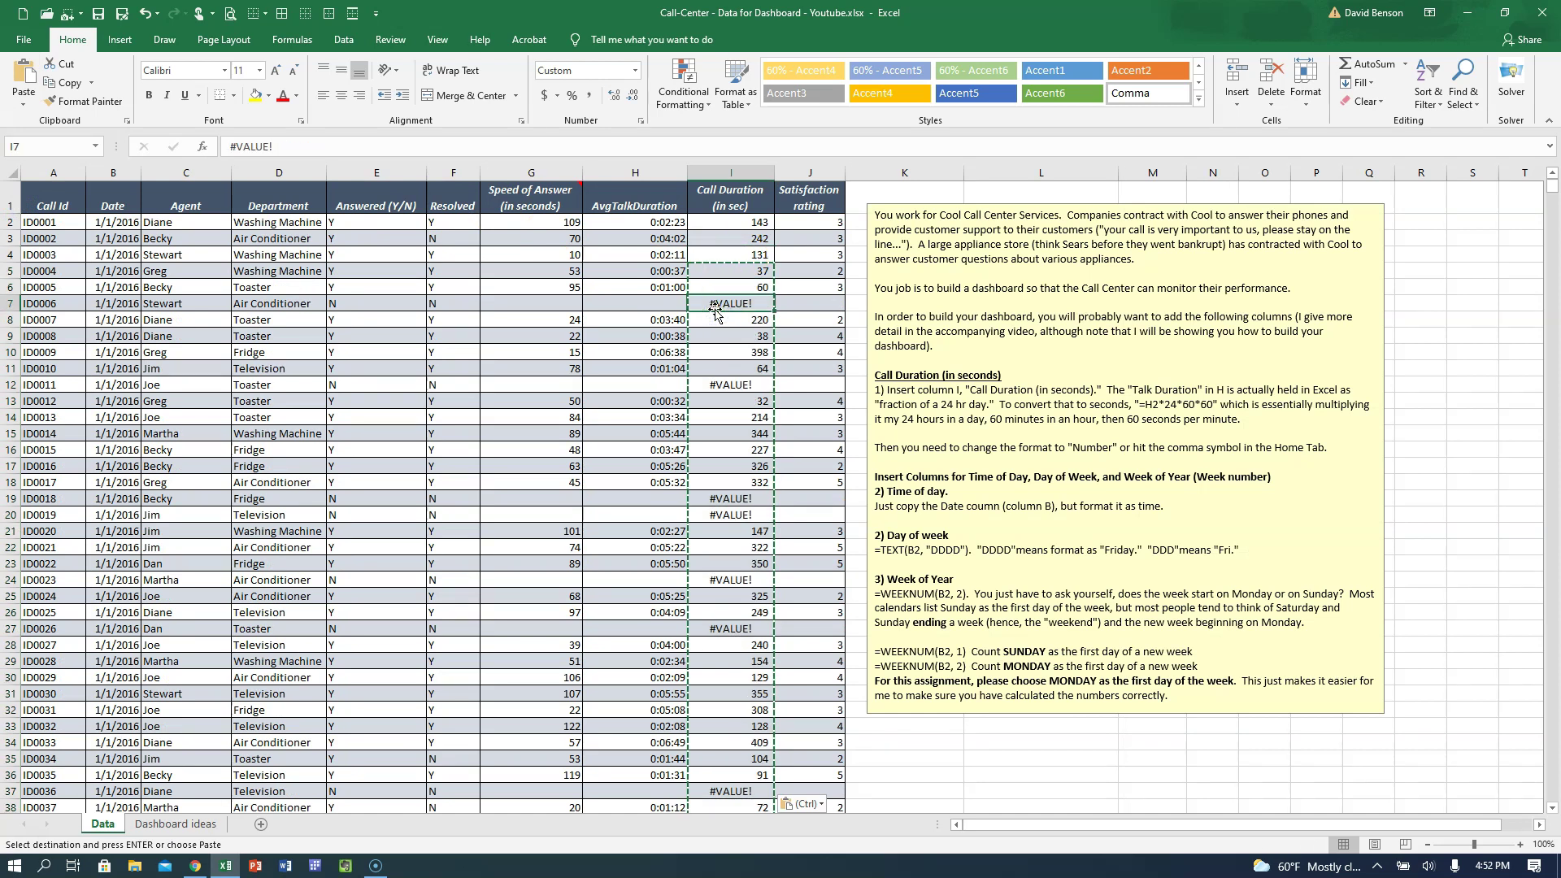
Step: Select the Call Duration values from I5 to the end of the column and open Find and Replace in replace mode
key("Up")
key("Up")
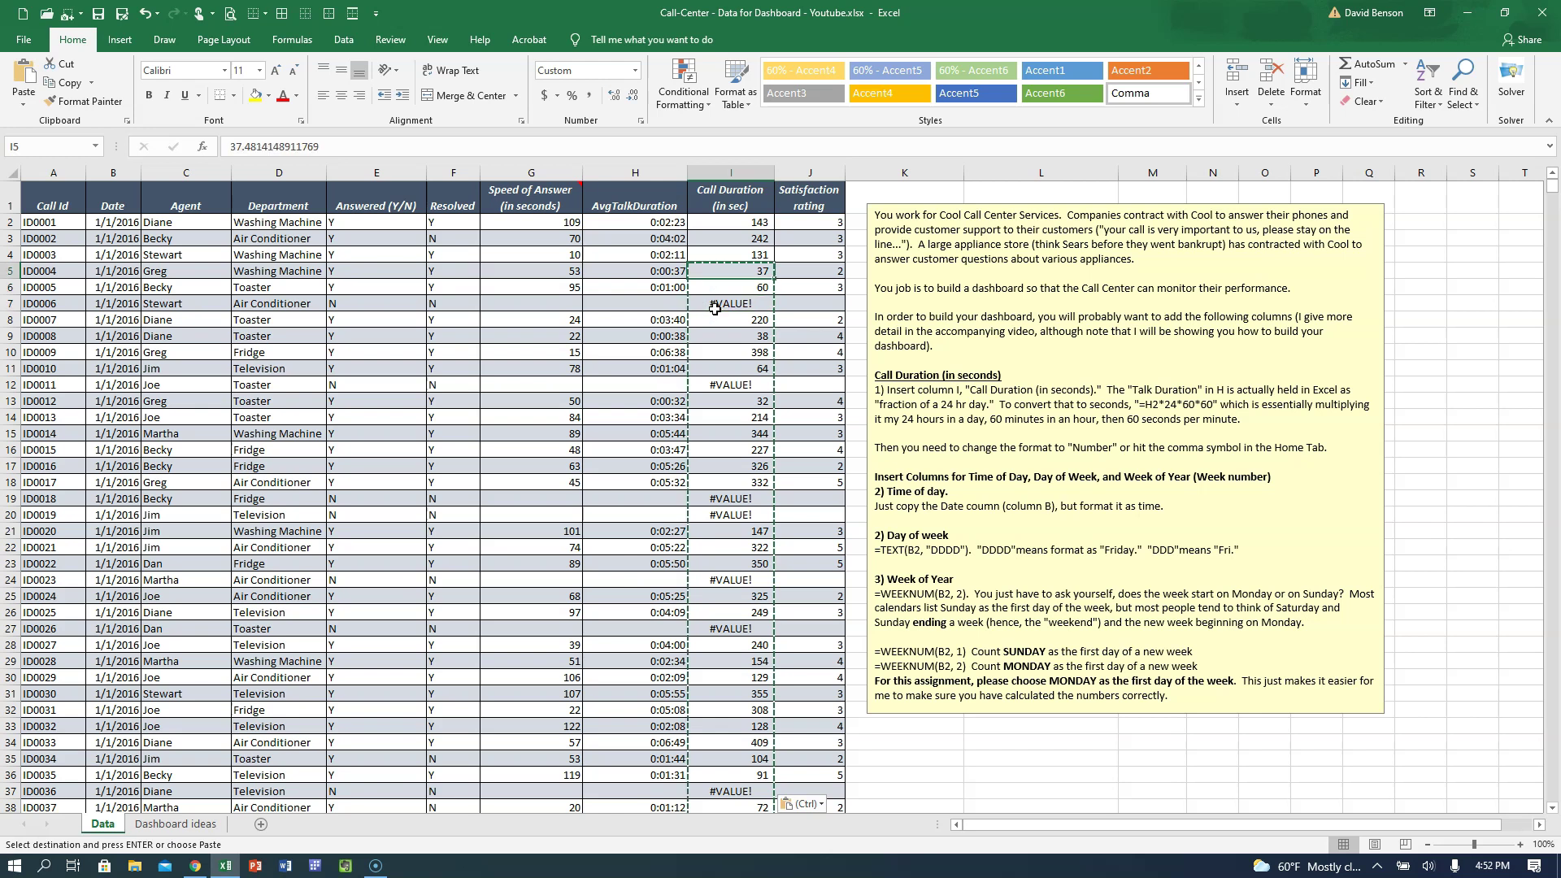
key("ctrl+shift+Down")
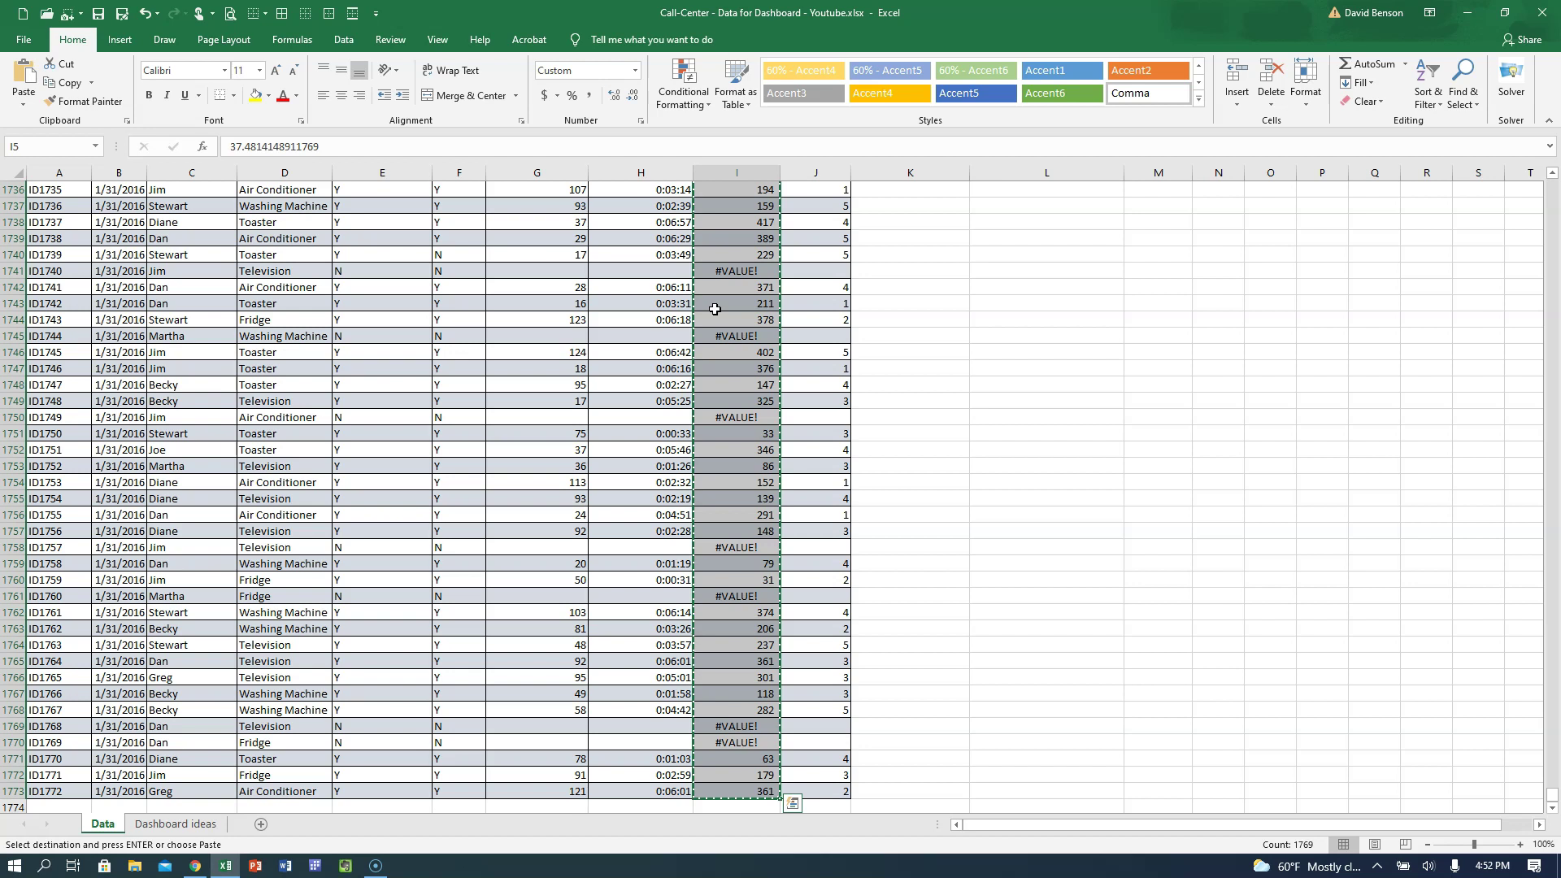
key("ctrl+f")
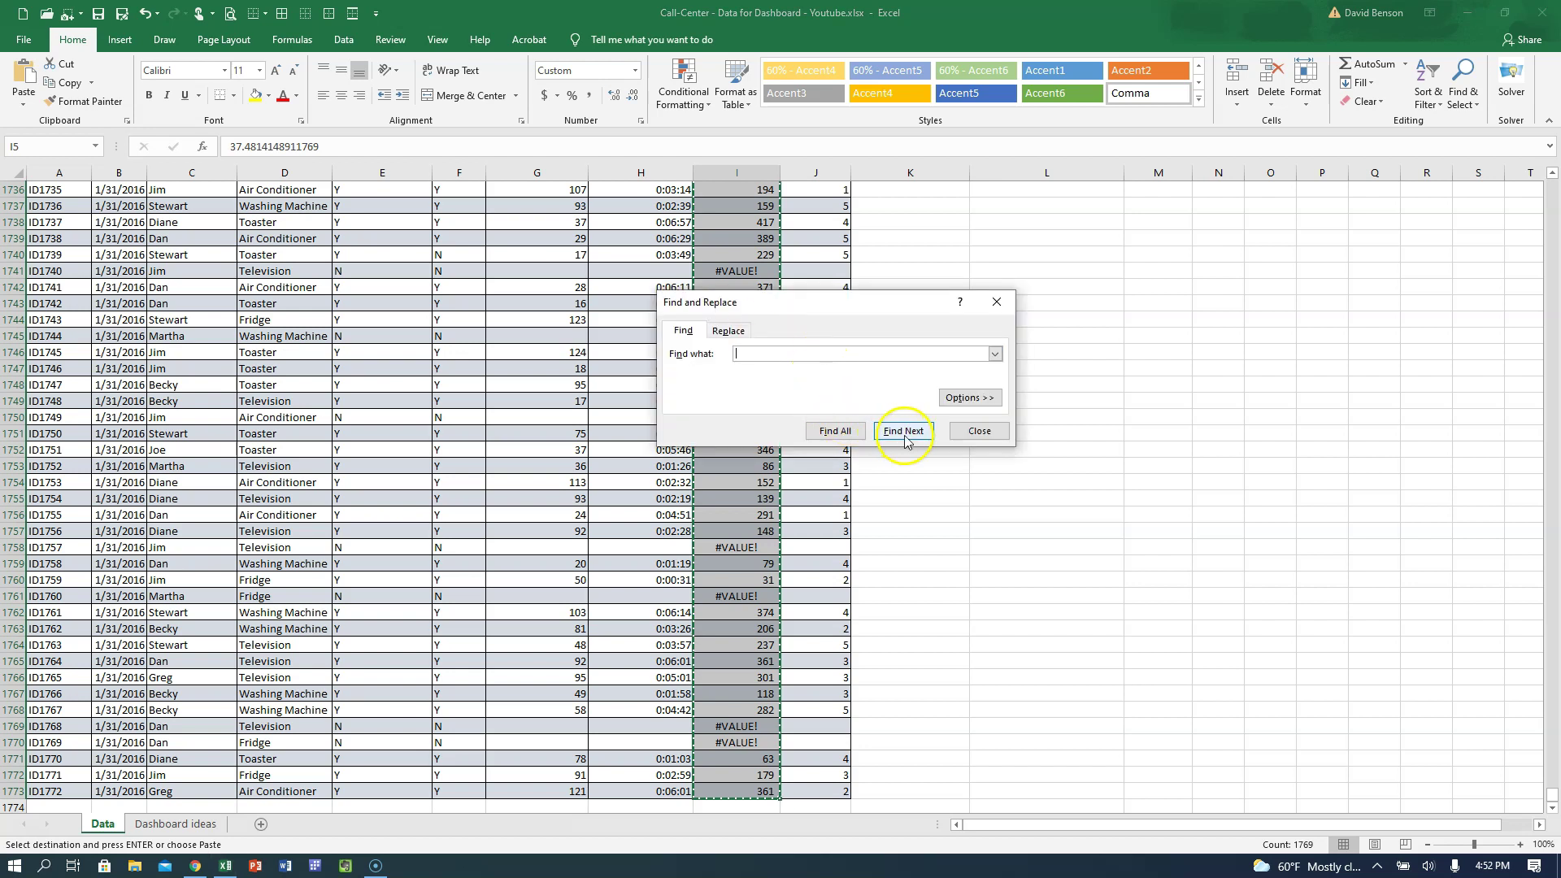
left_click(984, 431)
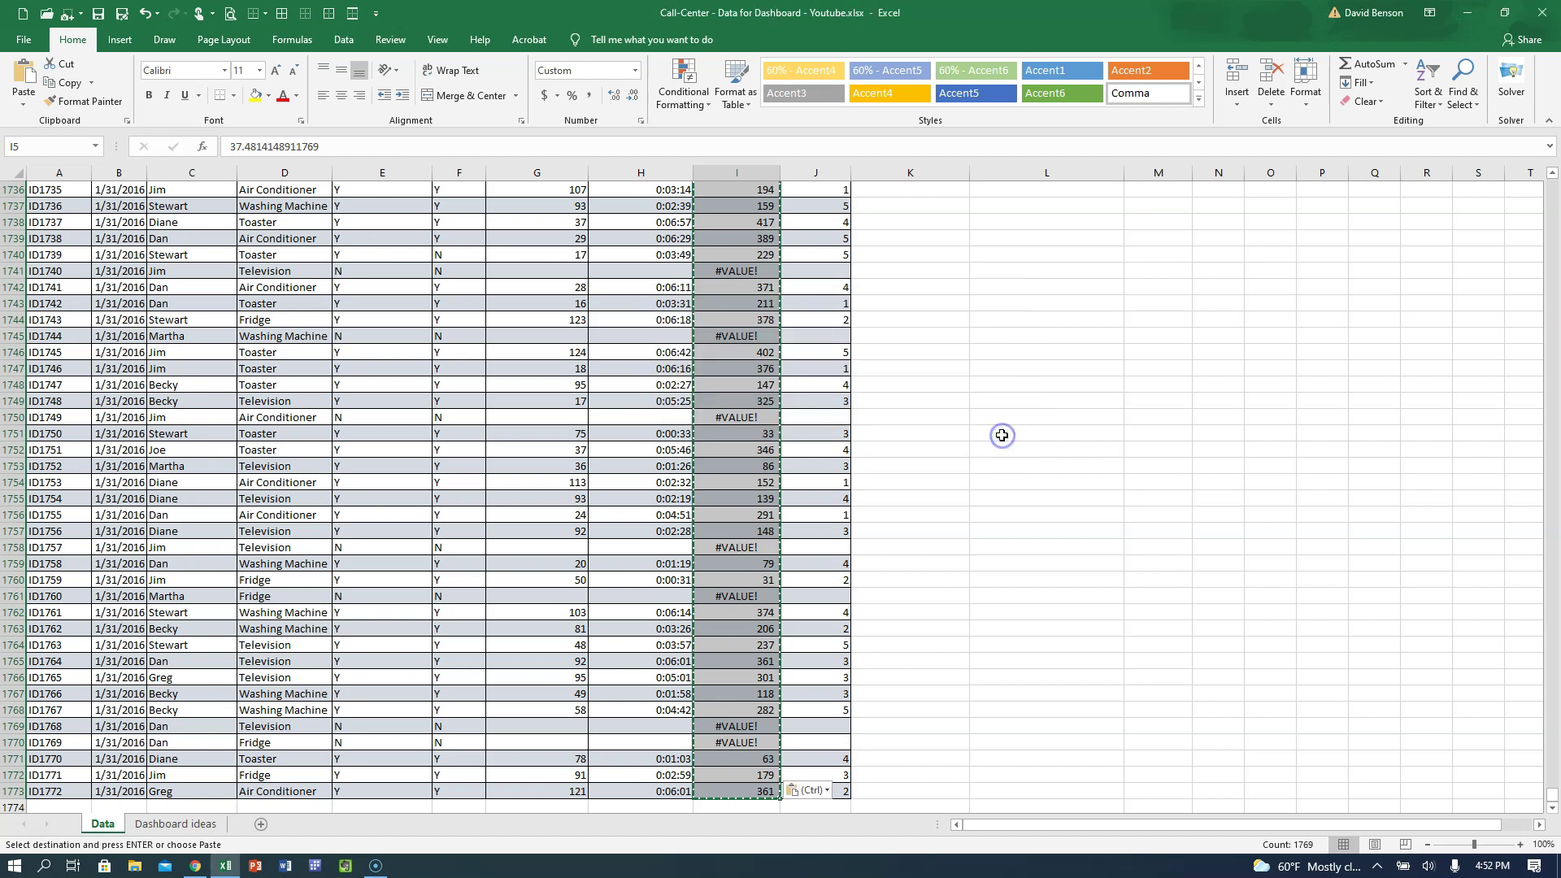
left_click(1462, 96)
left_click(1444, 139)
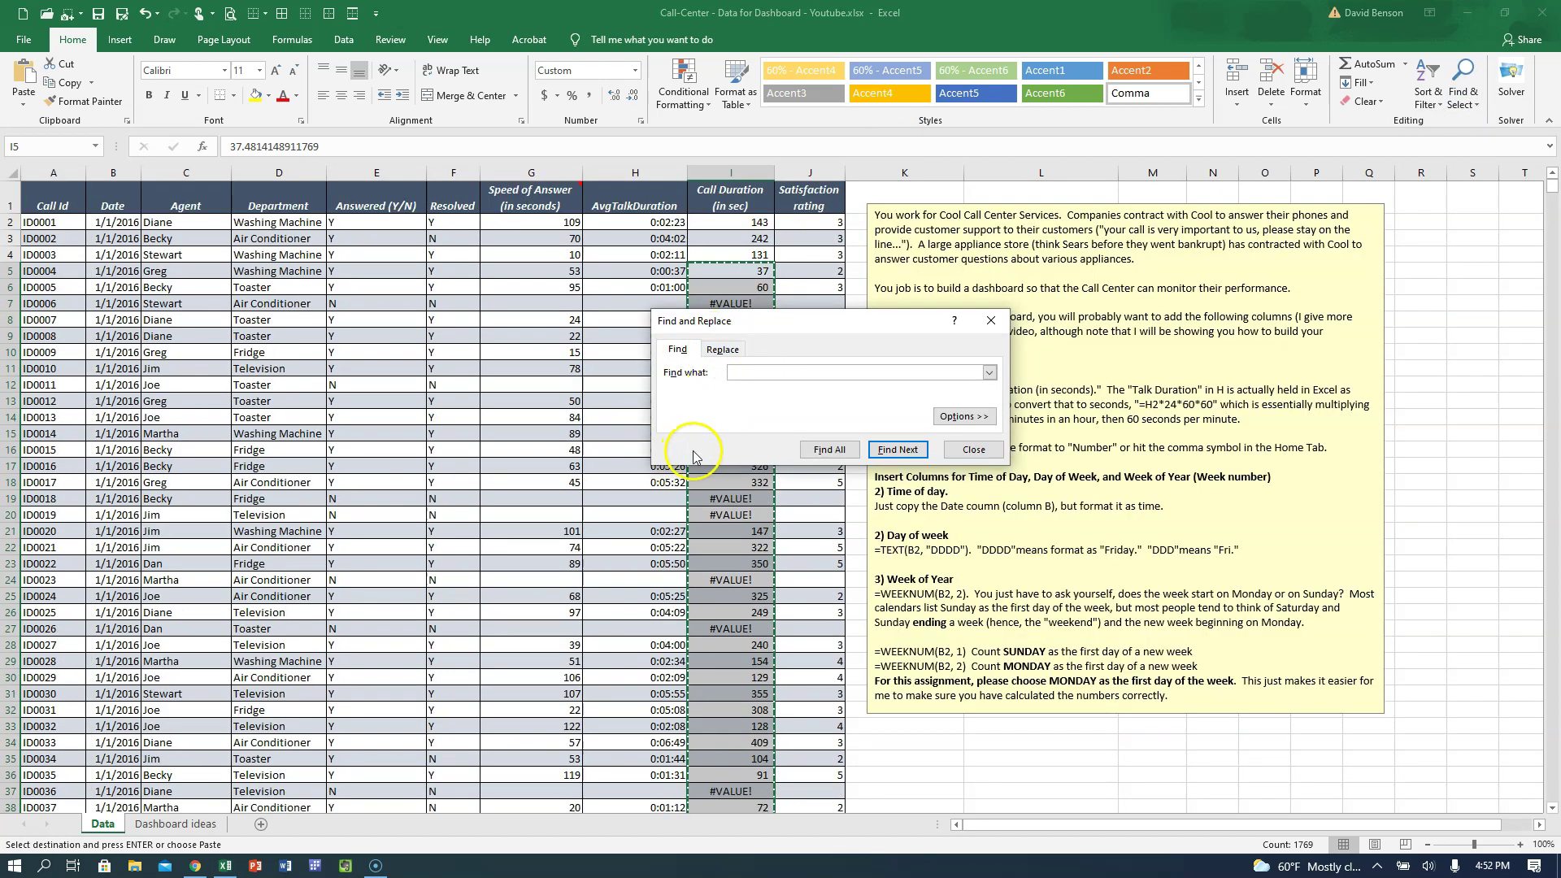
left_click(721, 348)
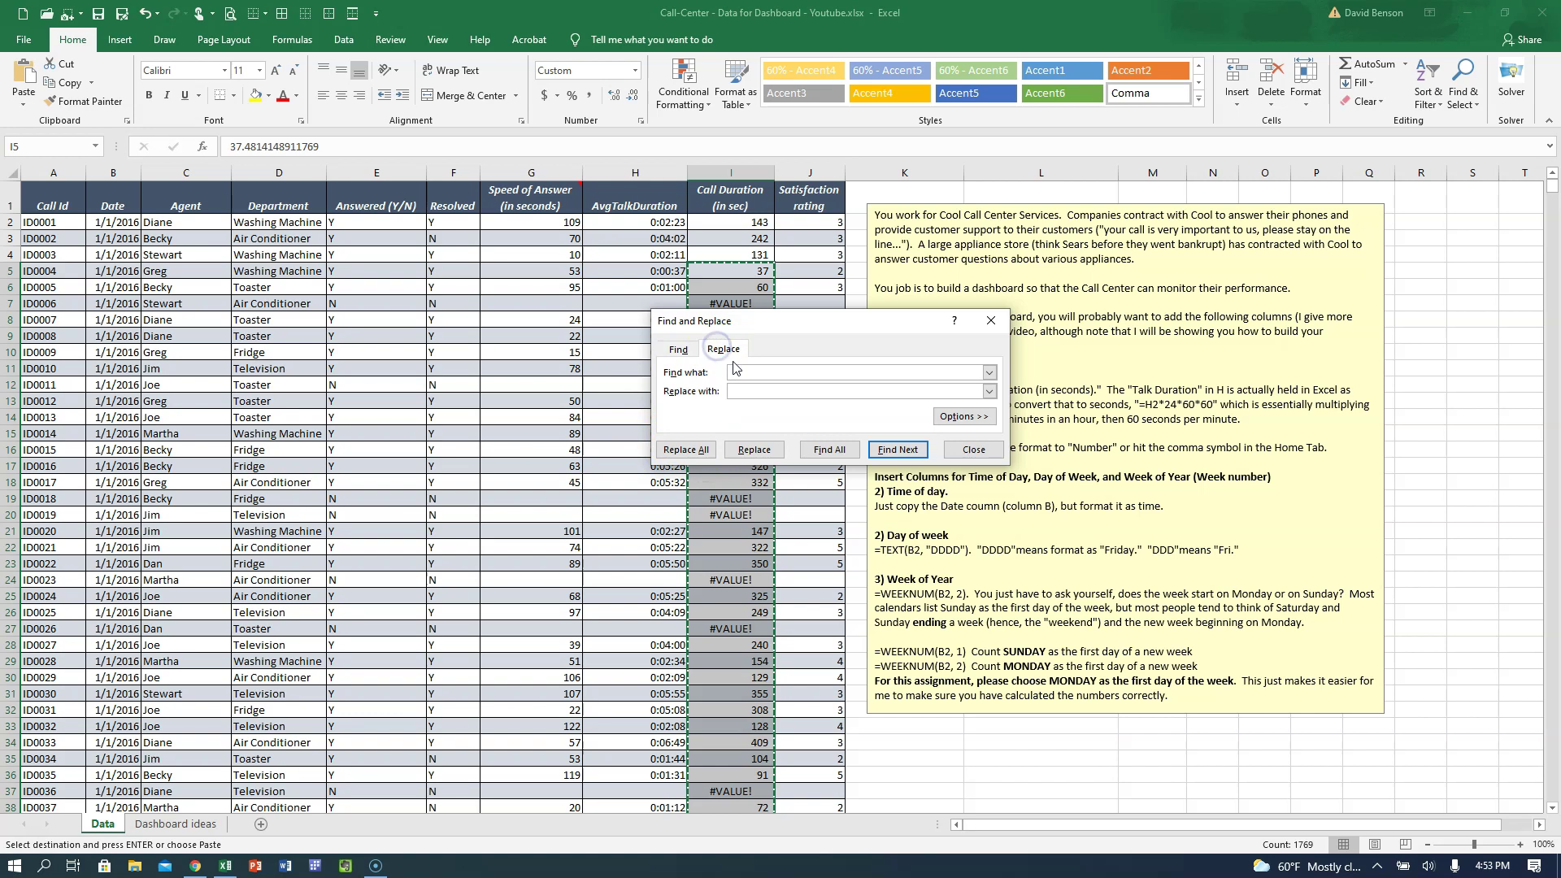
left_click_drag(803, 319, 432, 287)
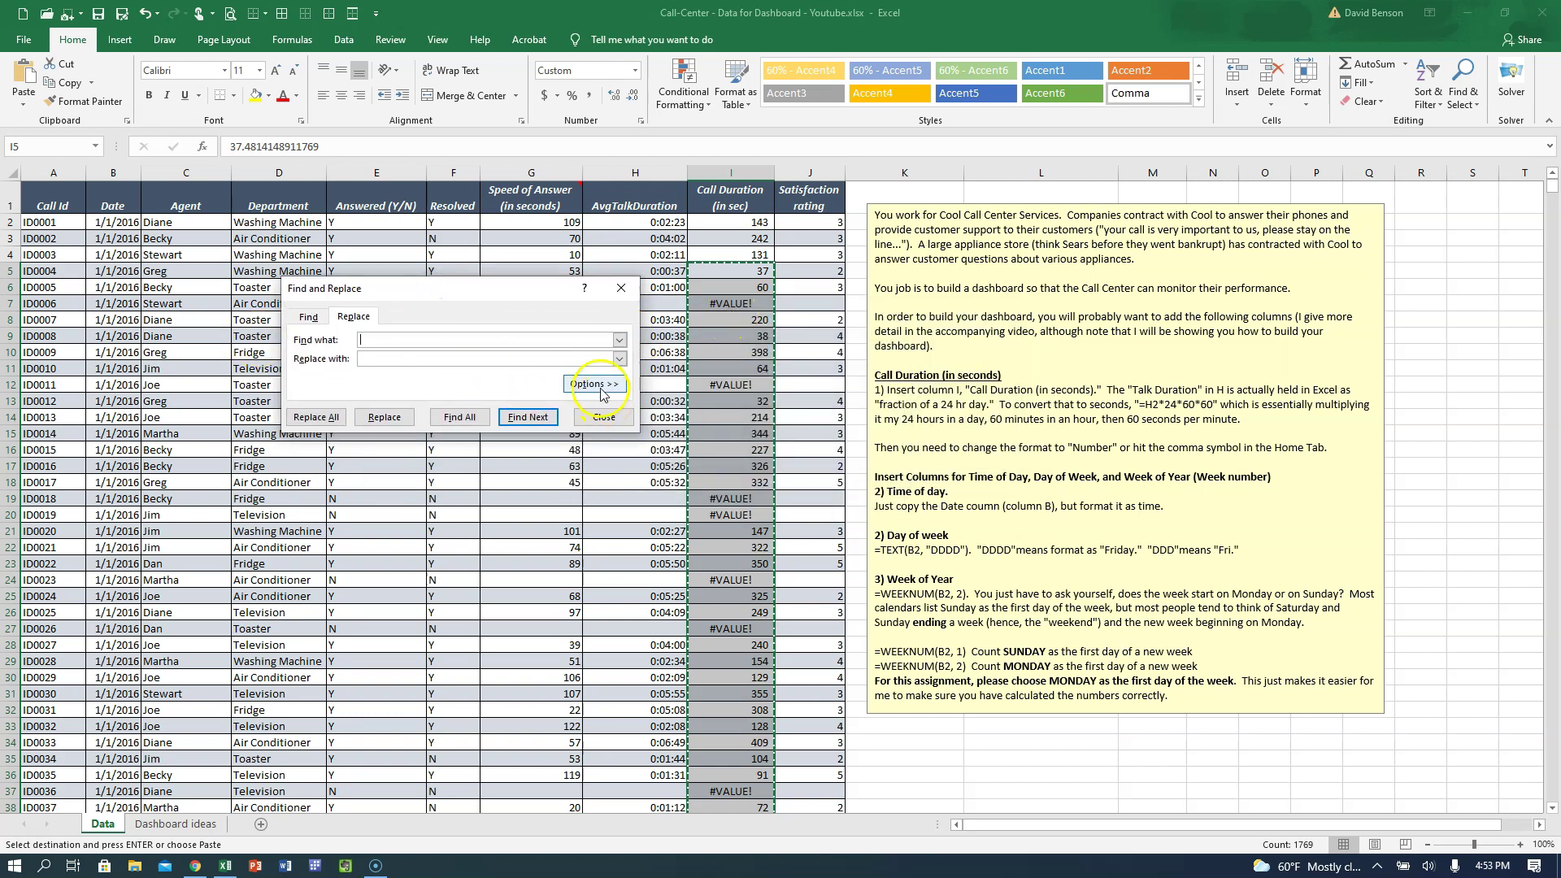
Step: Set the search text to #Value! and leave the replacement text empty
left_click(485, 344)
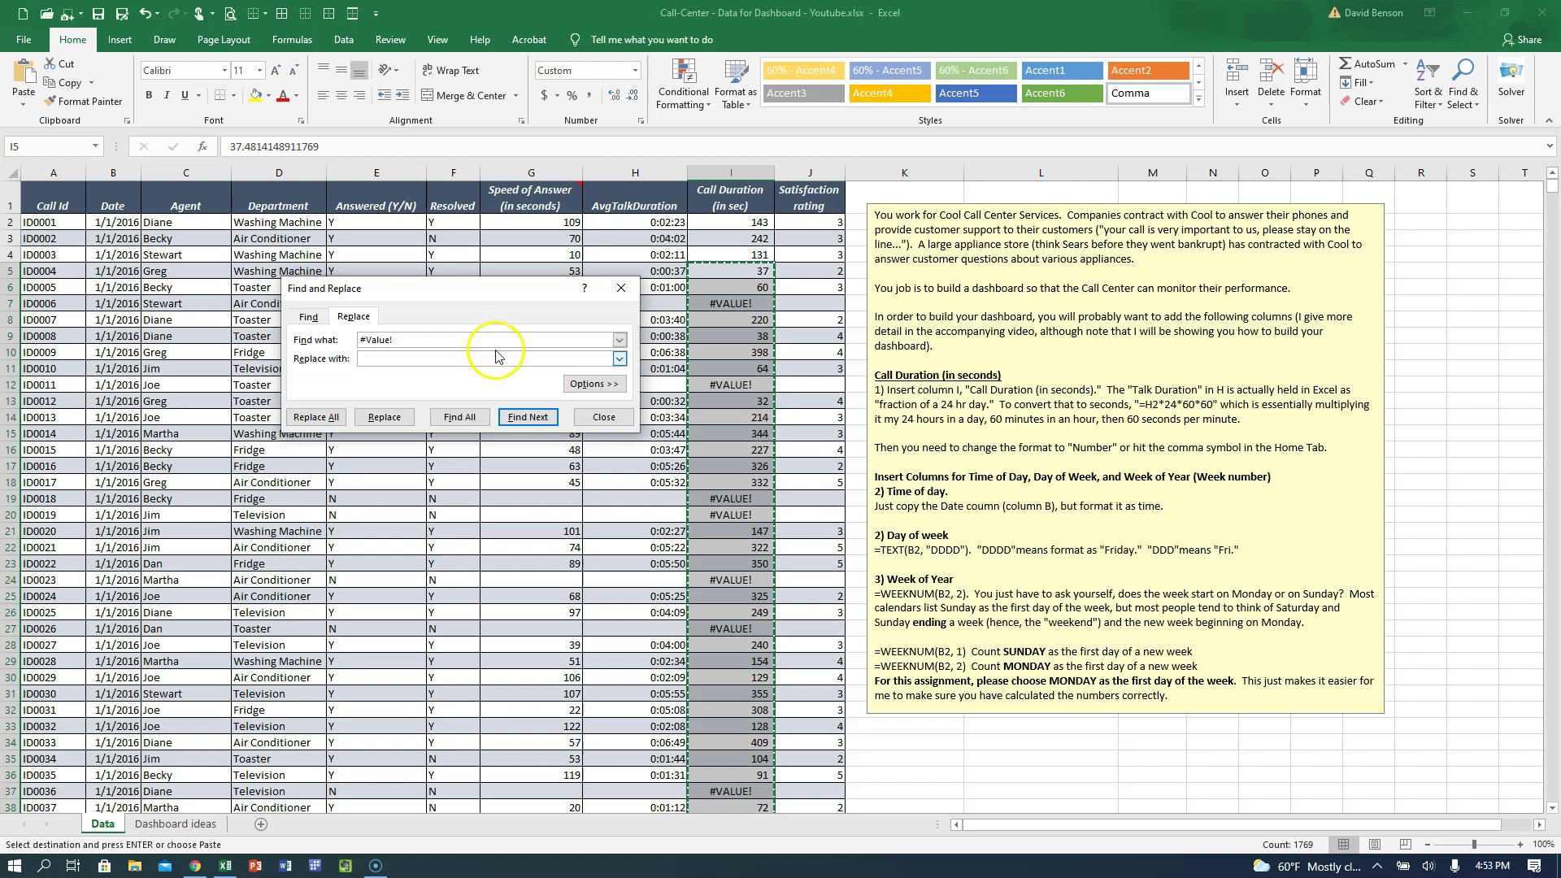
left_click(592, 391)
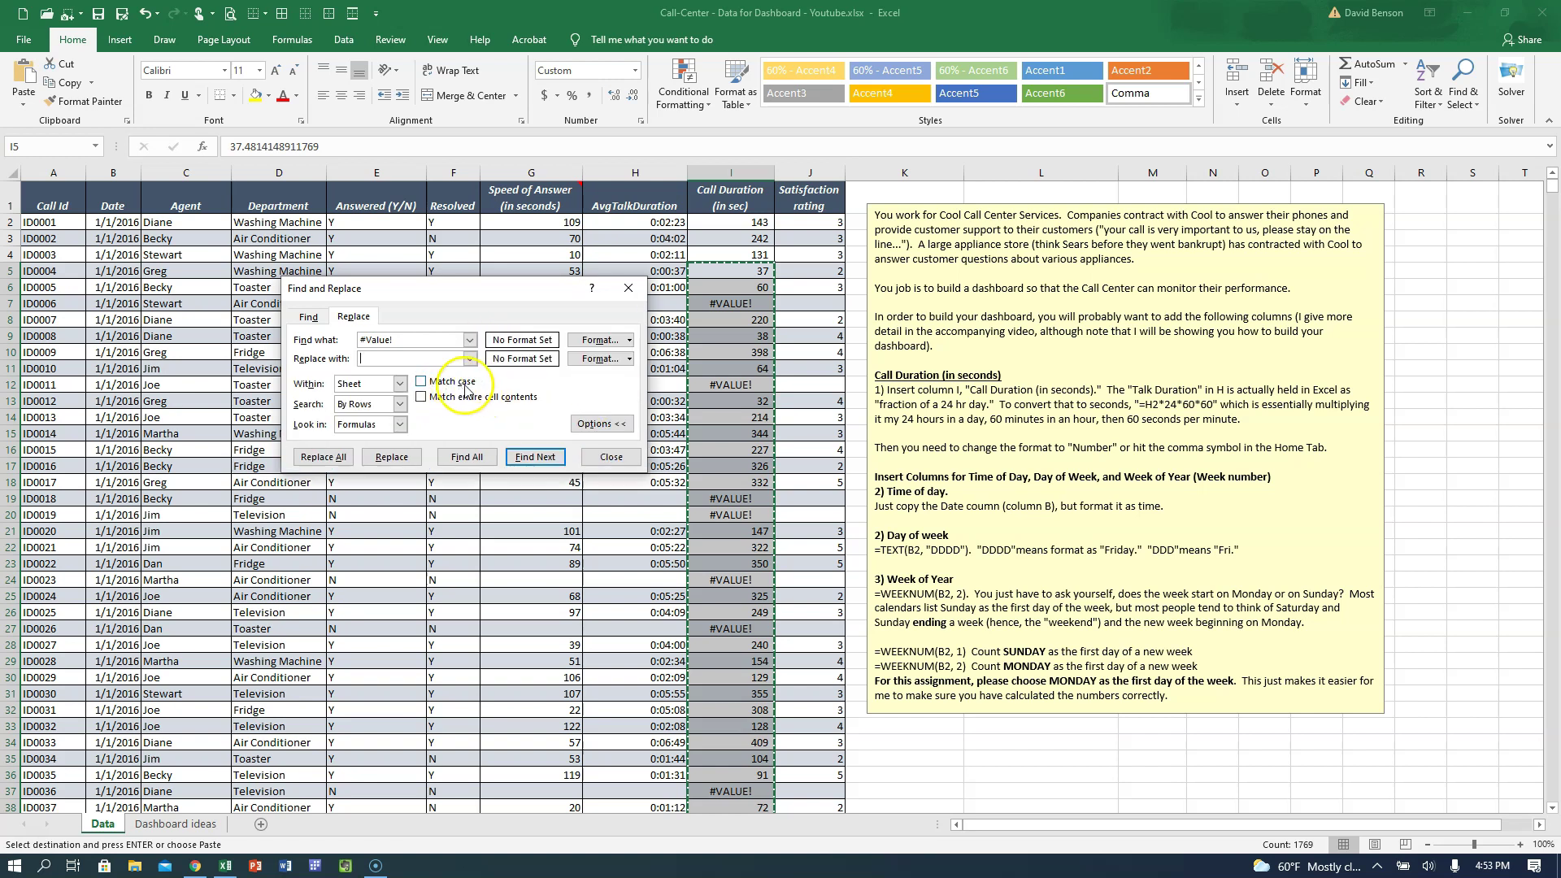
left_click(380, 335)
key("End")
key("BackSpace")
key("Tab")
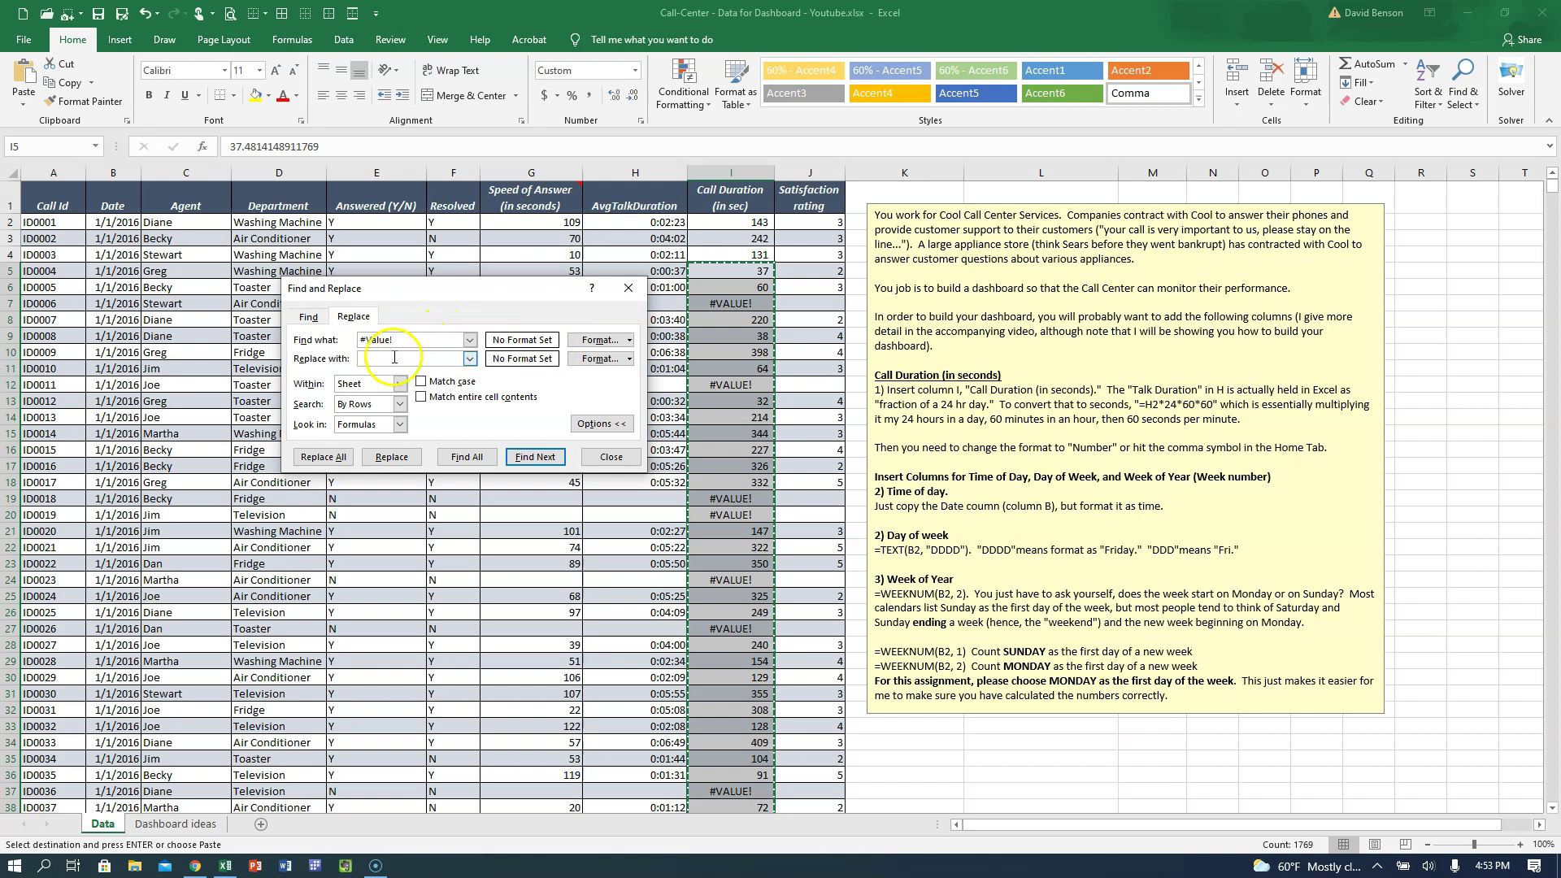
Step: Replace all #Value! entries in the selected Call Duration cells with blanks and clear the copy marquee
left_click(371, 340)
left_click(373, 358)
left_click(567, 421)
left_click(314, 423)
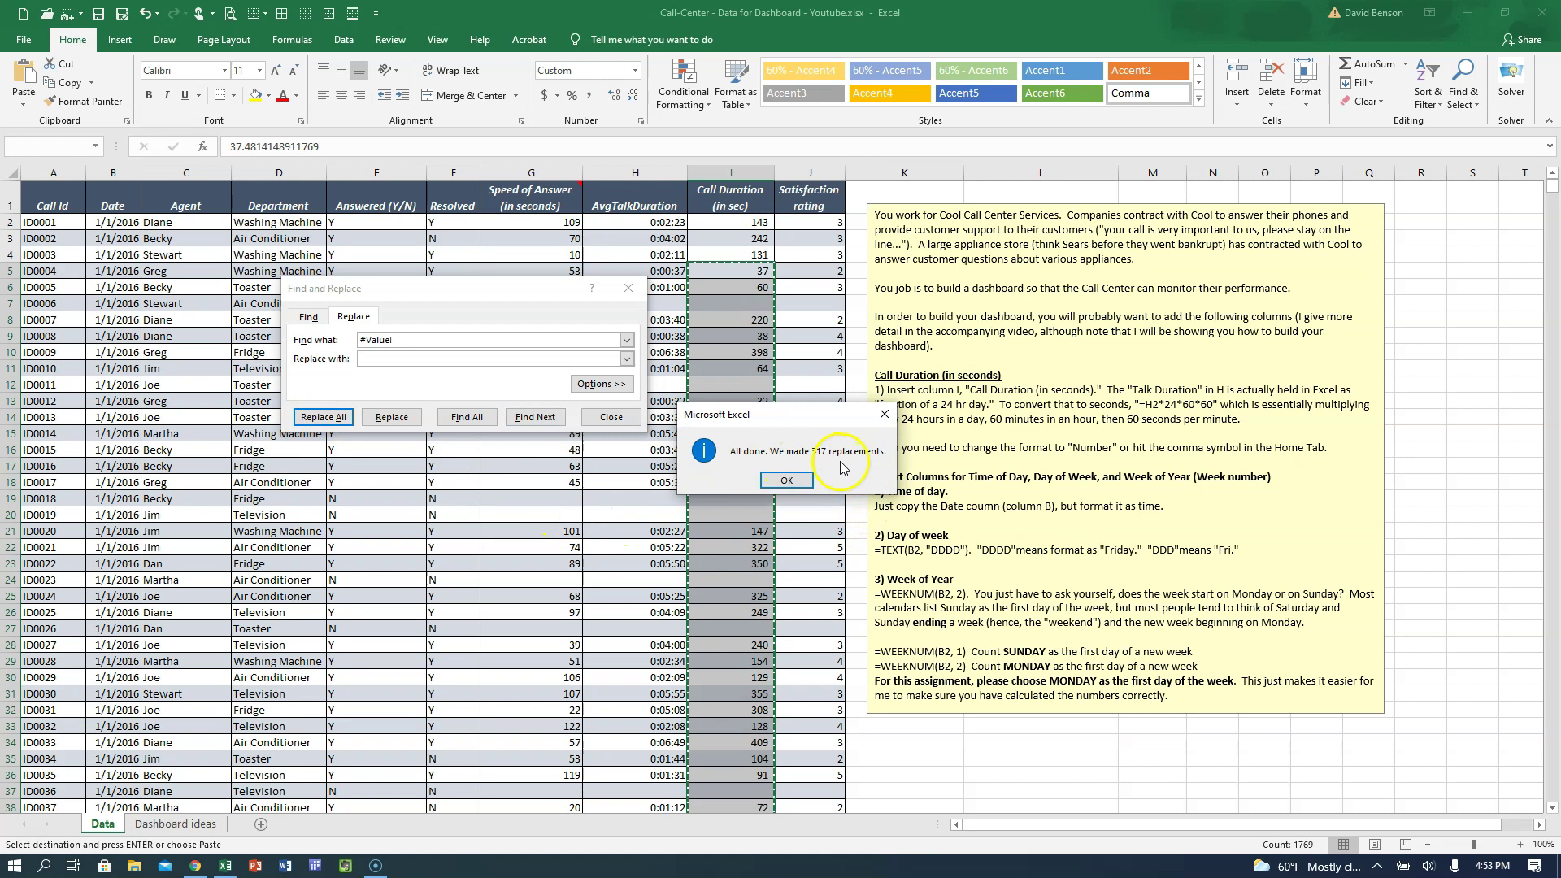
left_click(786, 480)
left_click(622, 418)
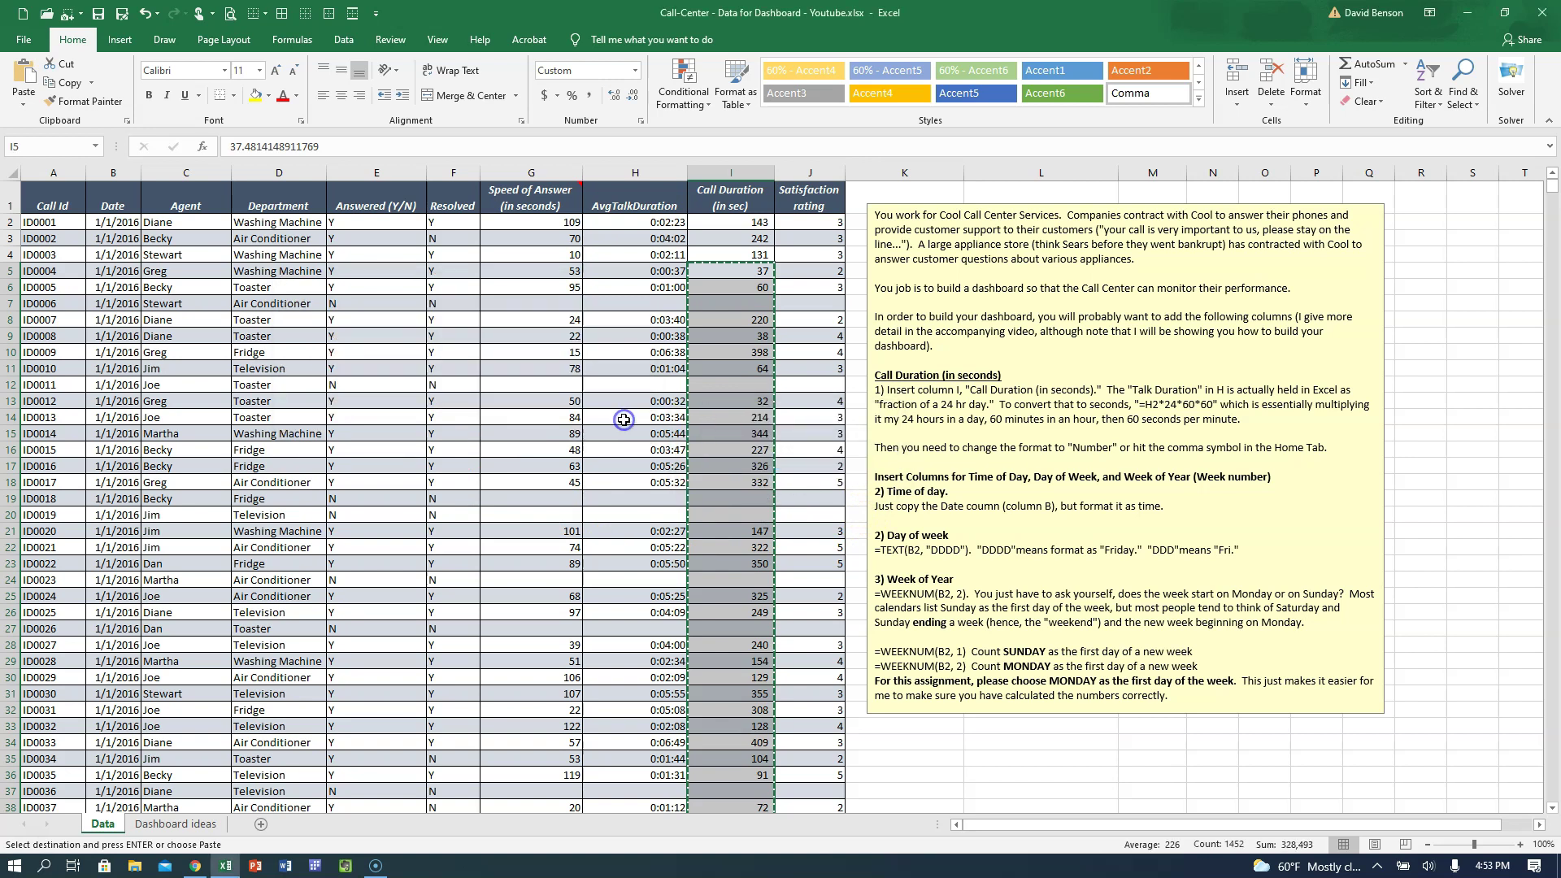
key("Escape")
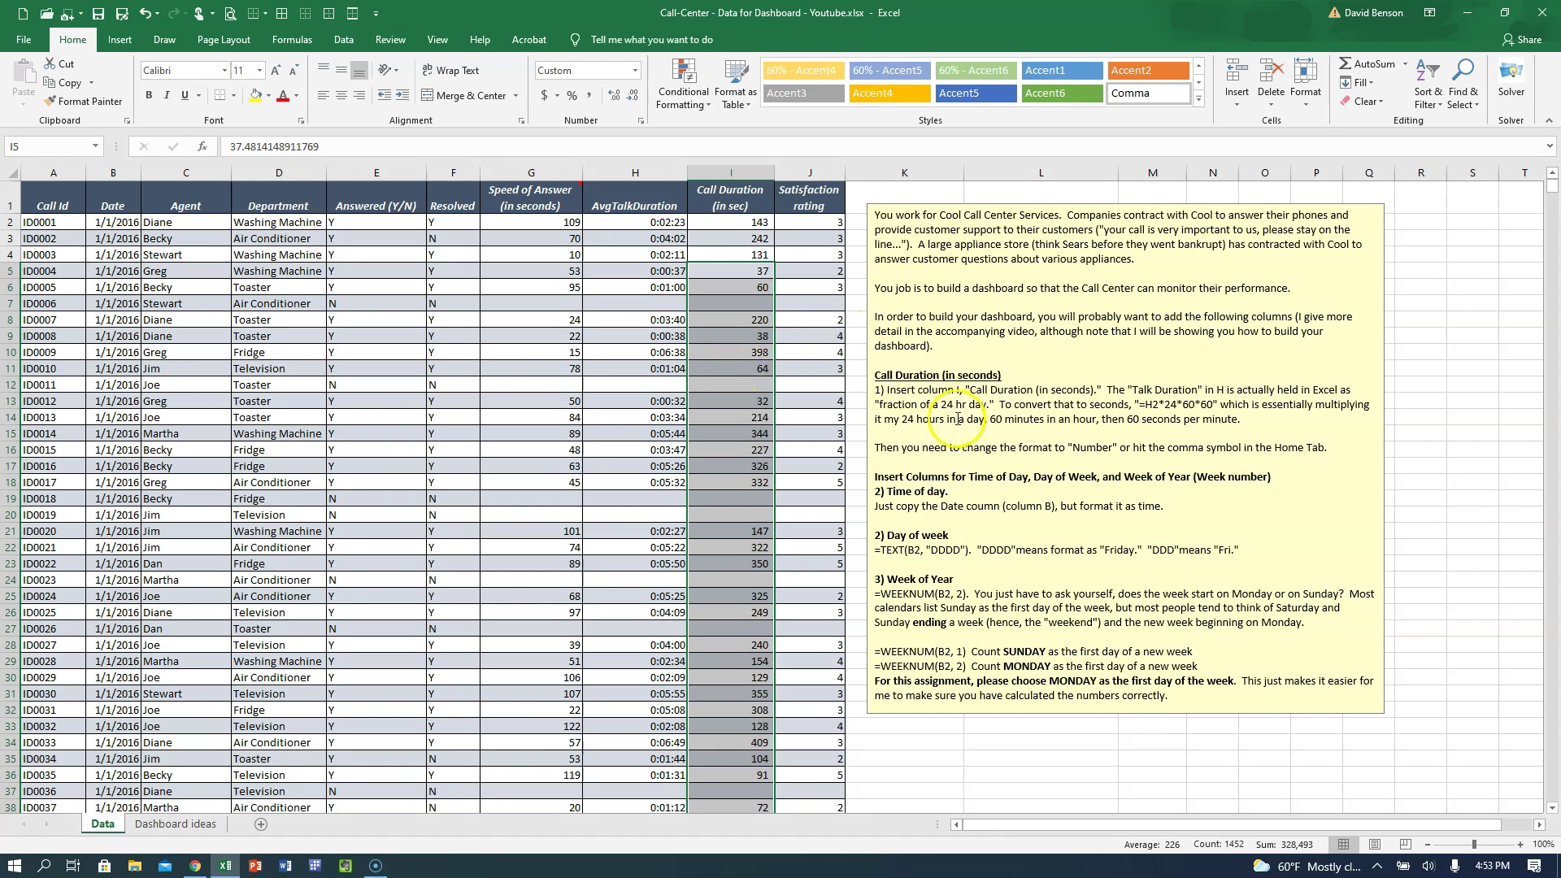
Step: In the instructions text box, underline the "Insert Columns for Time of Day" heading and correct "coumn" to "column"
left_click(921, 498)
left_click(915, 530)
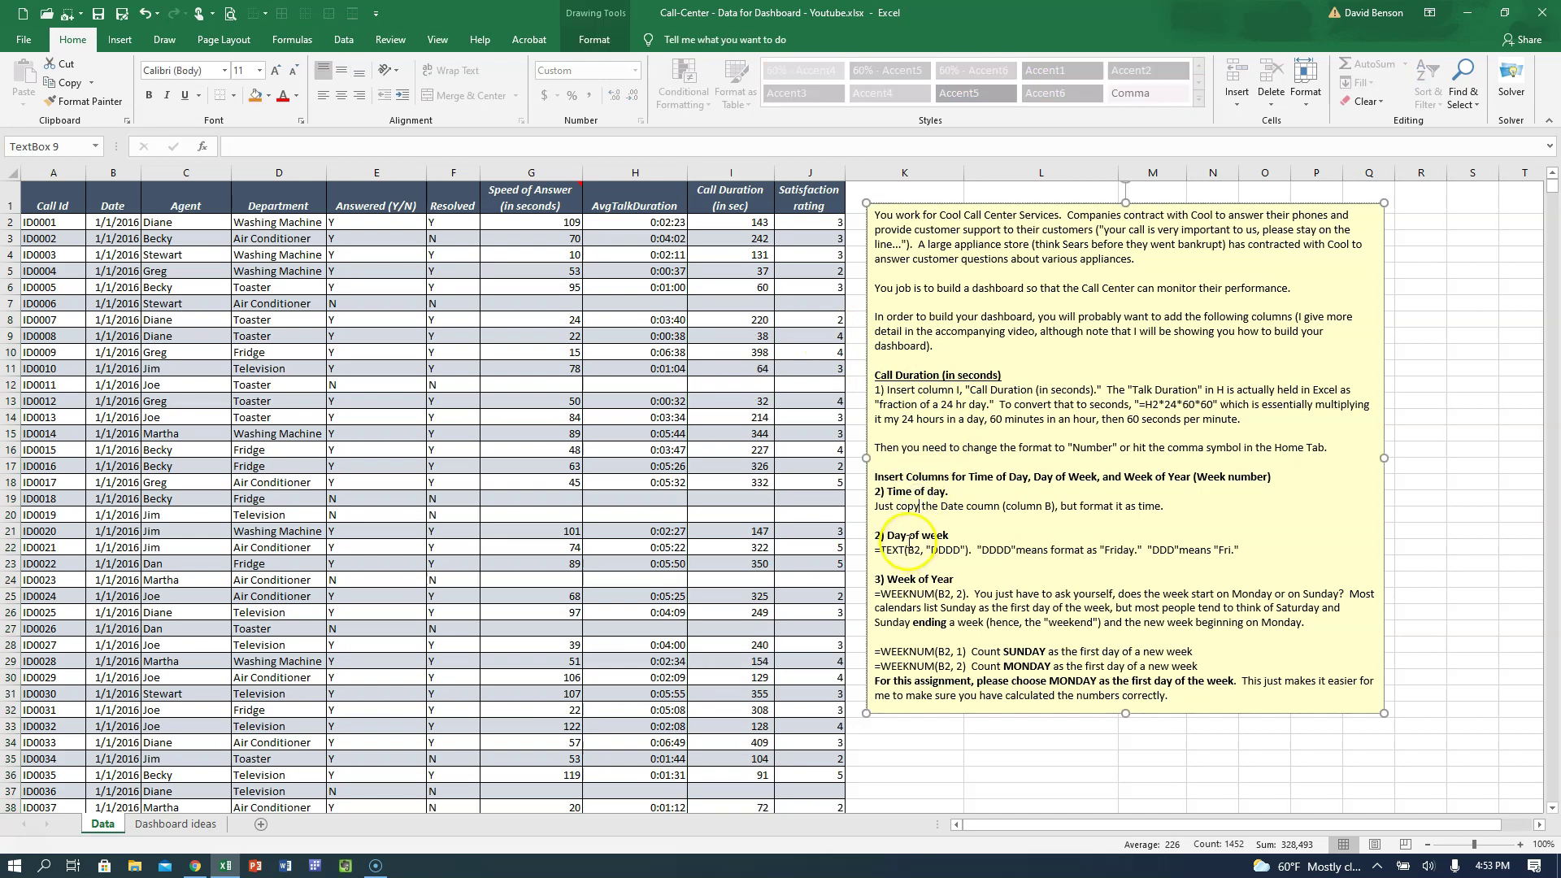
left_click(938, 474)
triple_click(939, 474)
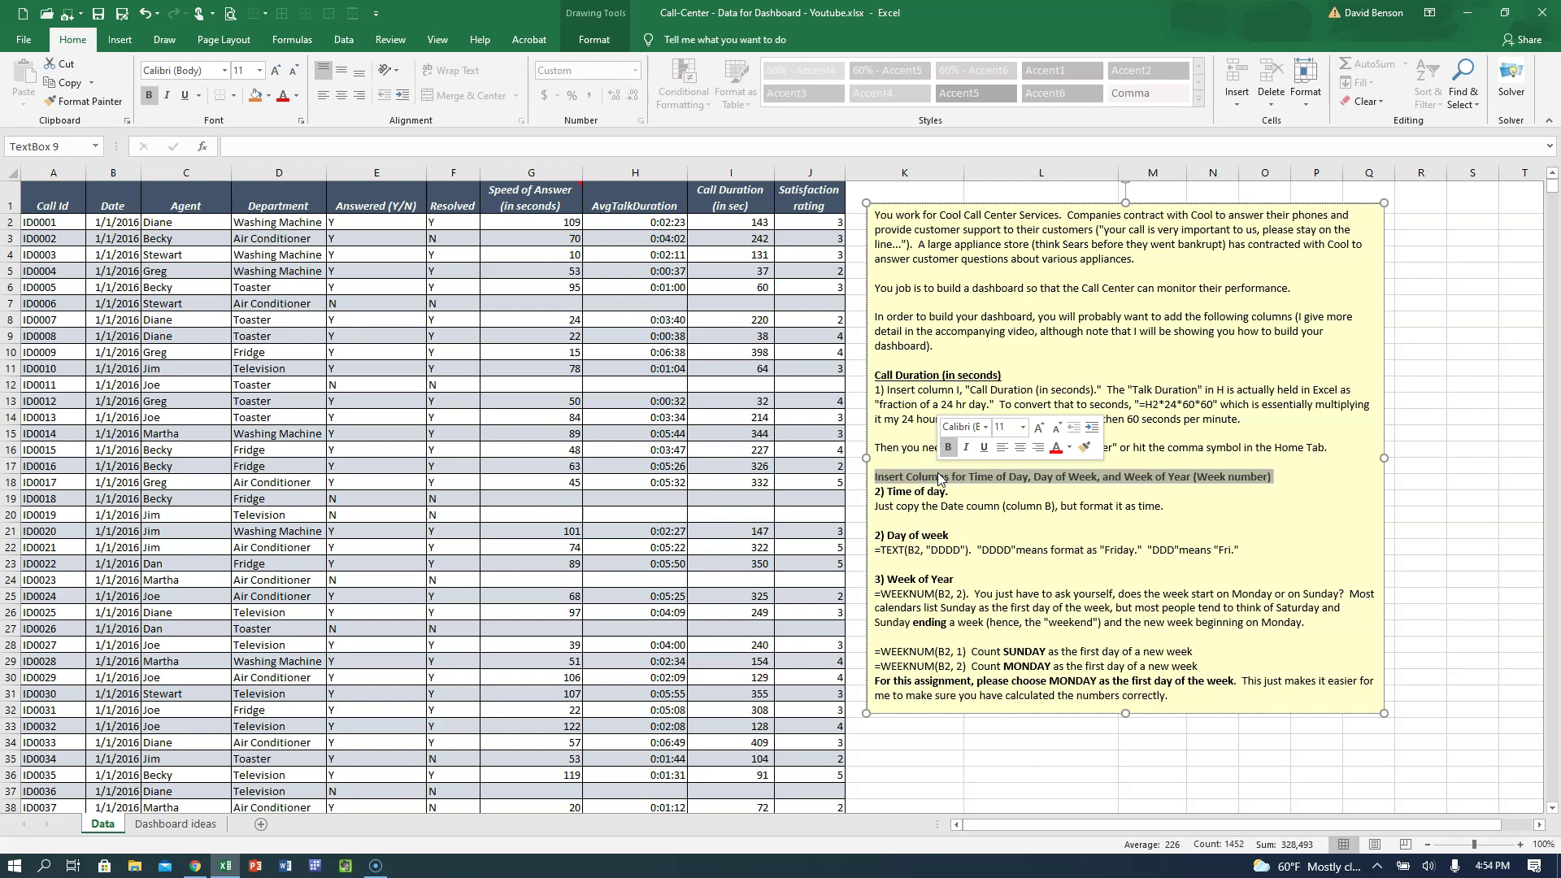
key("ctrl+u")
left_click(983, 506)
left_click(965, 511)
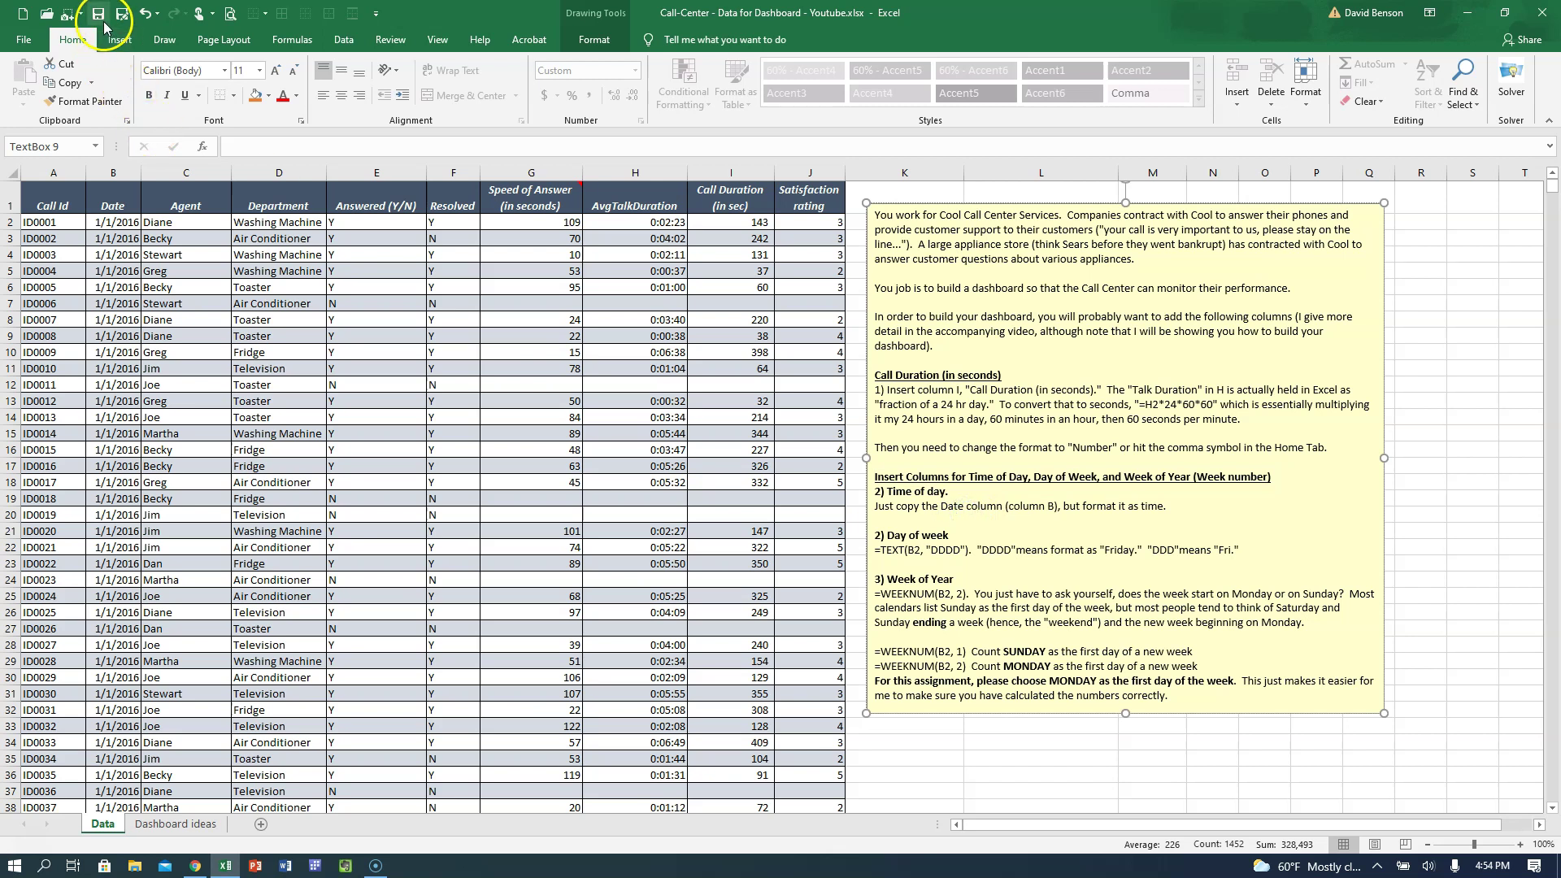
Step: Insert a PivotTable from the call center data on a new worksheet
left_click(749, 253)
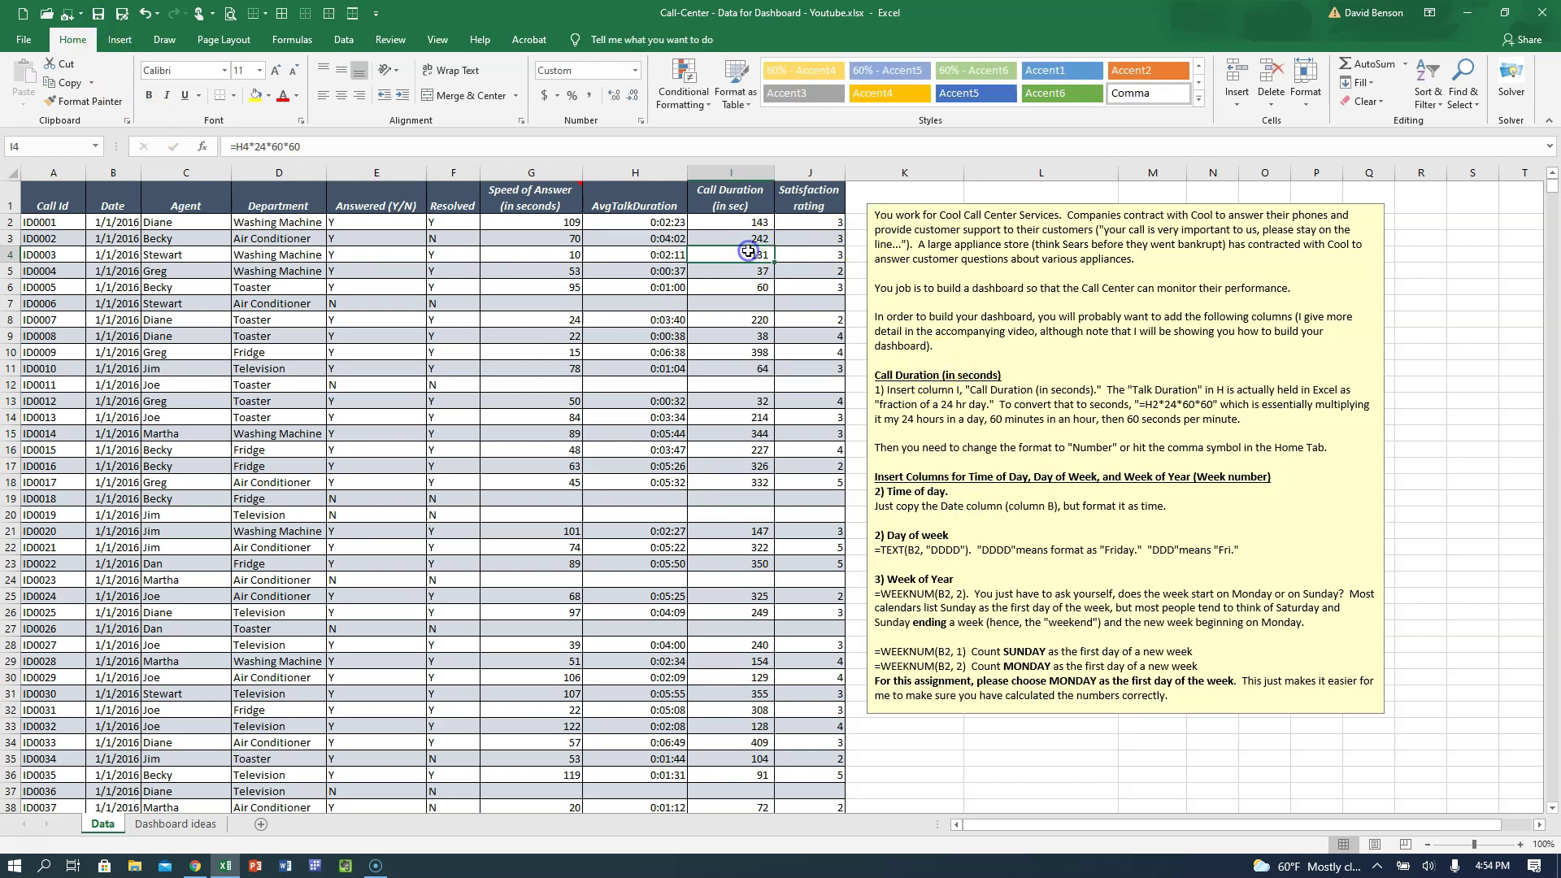
left_click(165, 256)
left_click(120, 40)
left_click(31, 82)
left_click(877, 468)
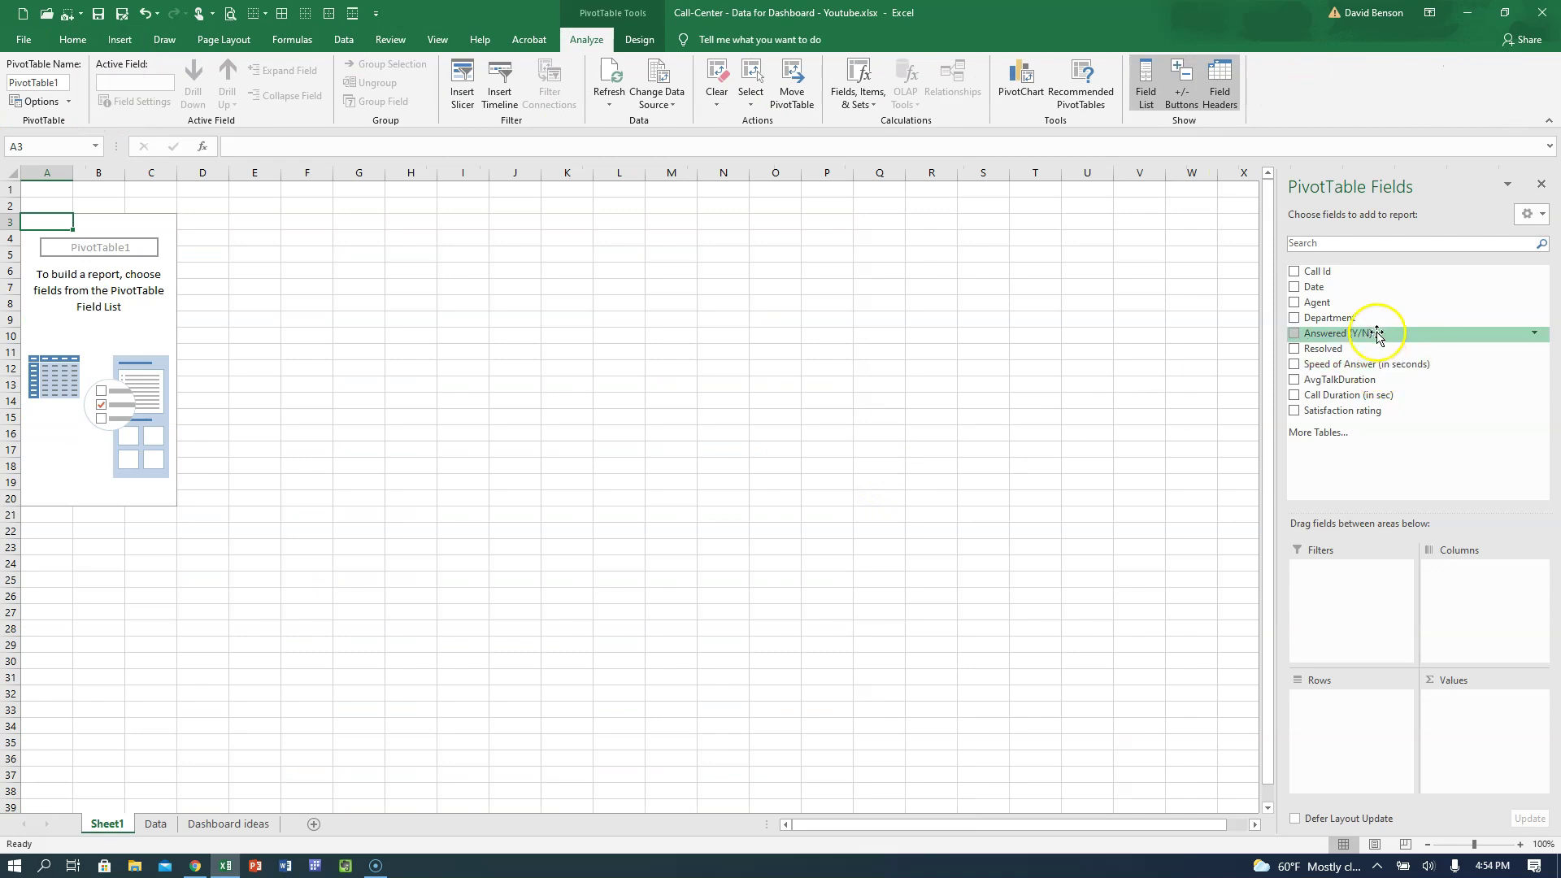
Step: Build the PivotTable with Agent in rows, Department in columns and the count of Call Id as values
left_click_drag(1359, 317, 1373, 706)
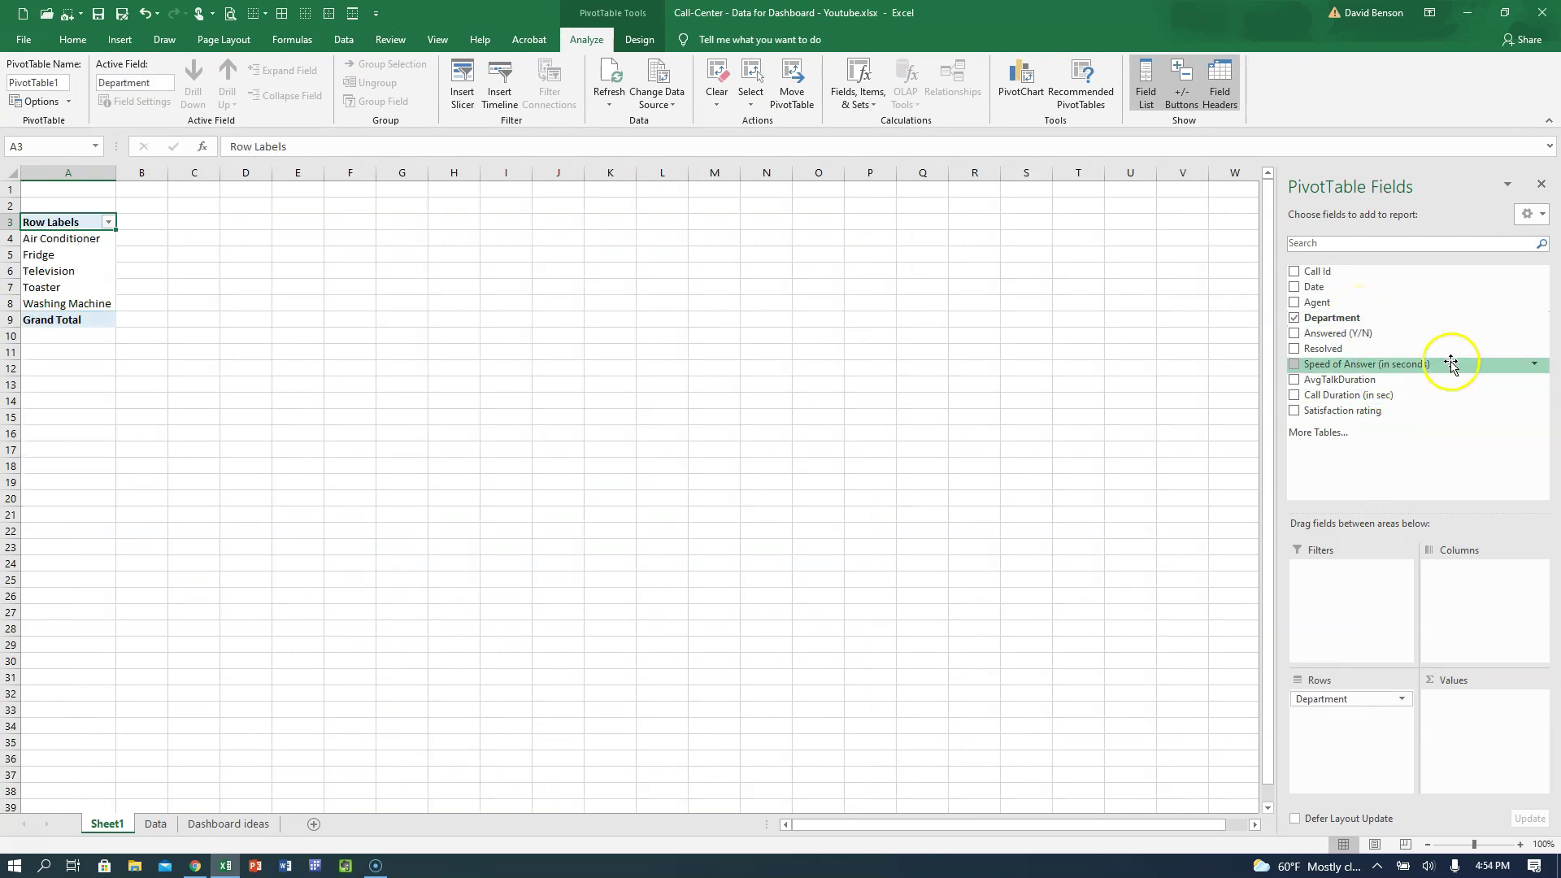
left_click_drag(1342, 700, 1480, 626)
left_click_drag(1317, 305, 1389, 726)
left_click_drag(1337, 271, 1477, 715)
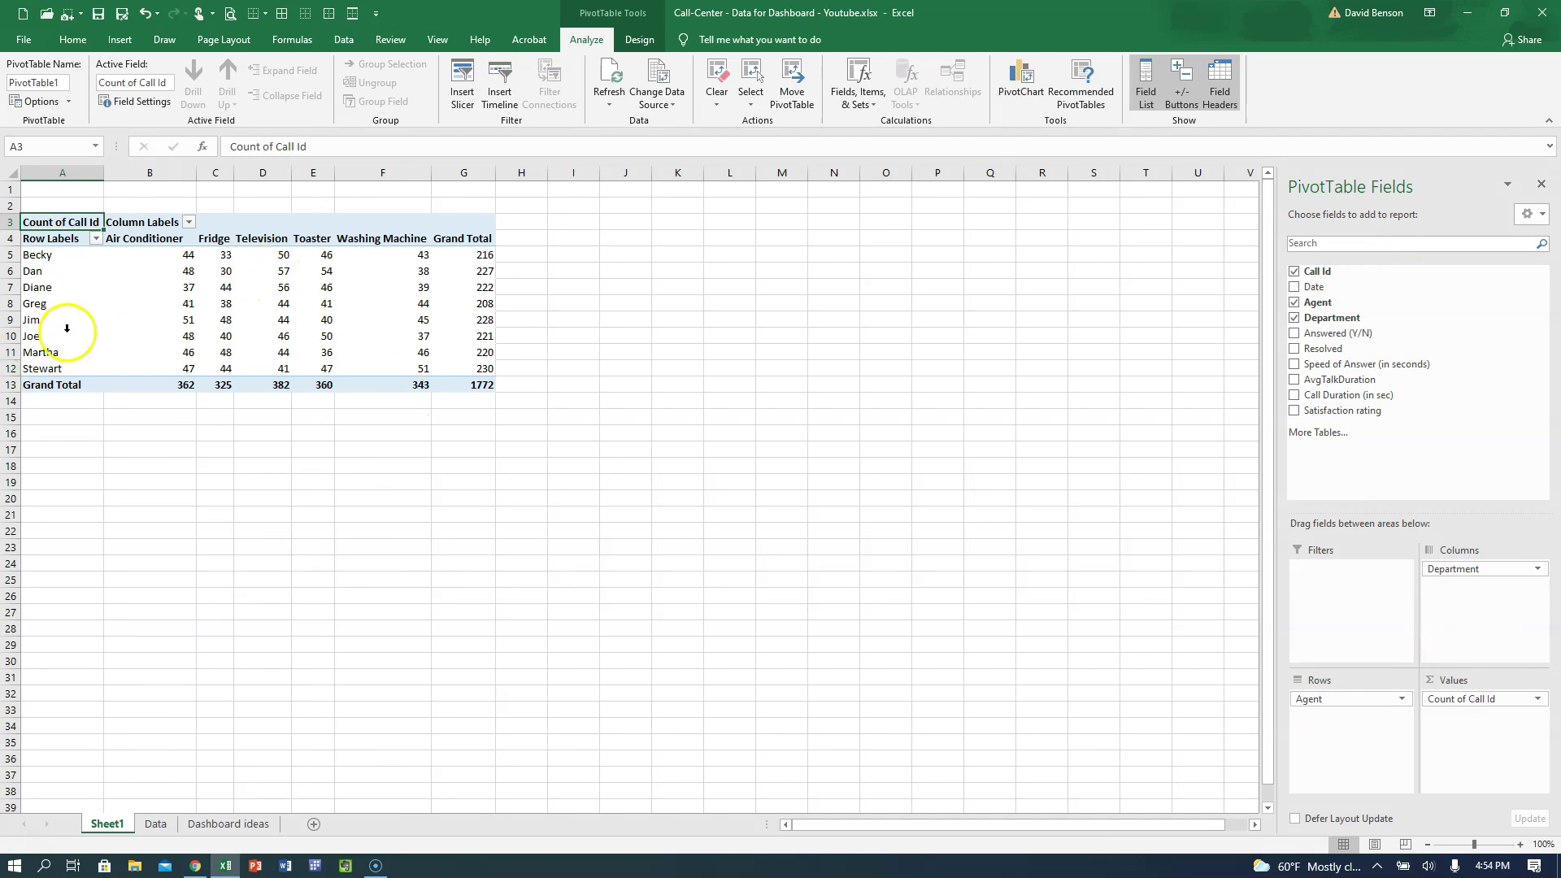
left_click(65, 271)
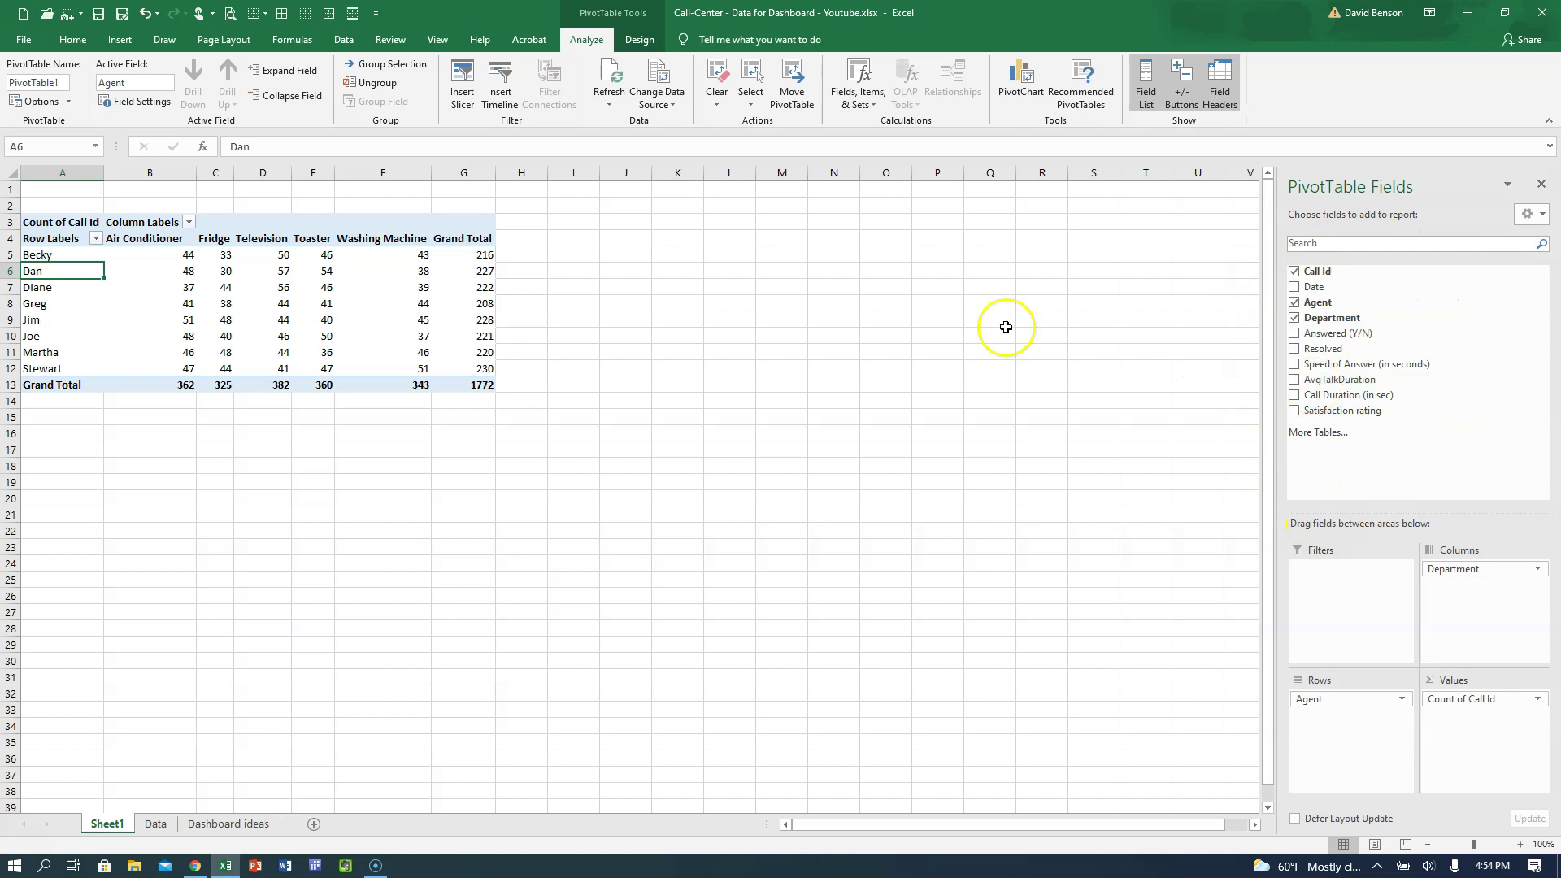
Step: Return to the Data sheet, review the time of day and week notes, and widen the Date column slightly
left_click(156, 822)
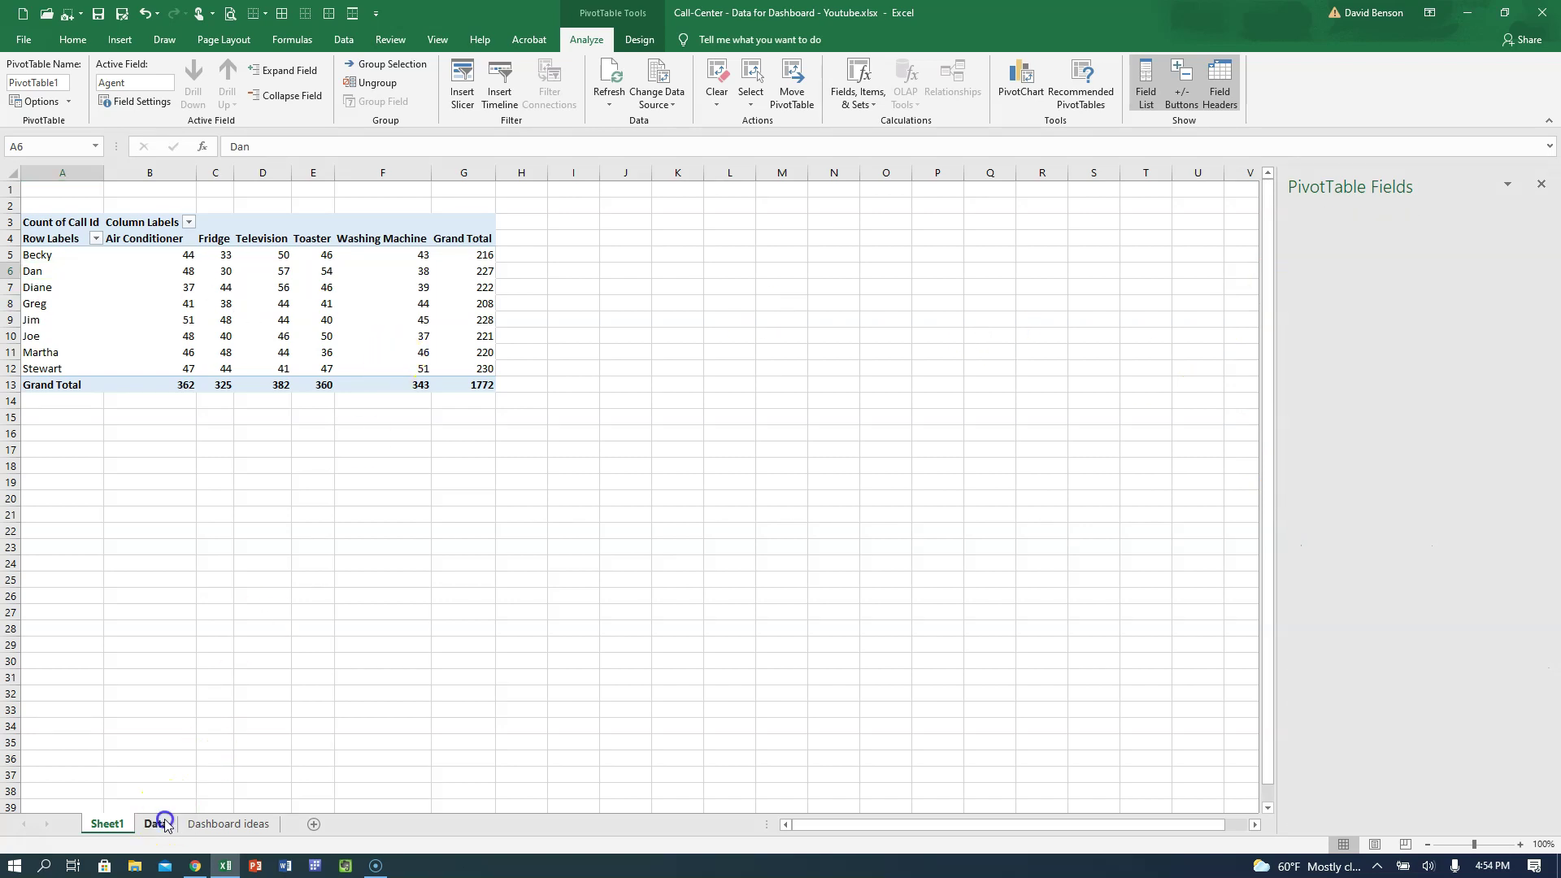
left_click(255, 417)
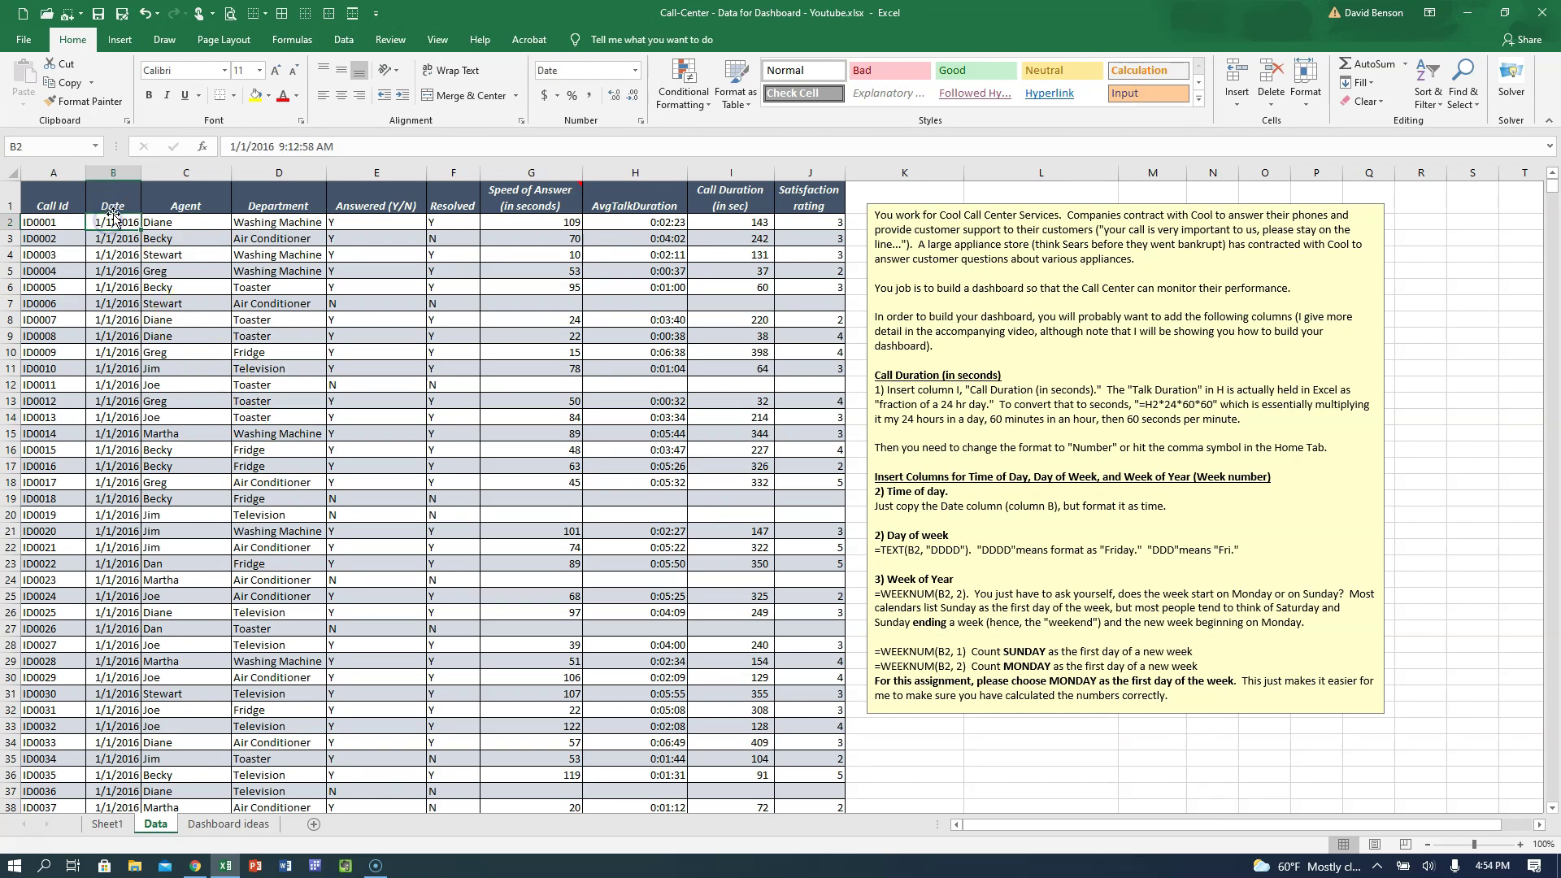
left_click(949, 492)
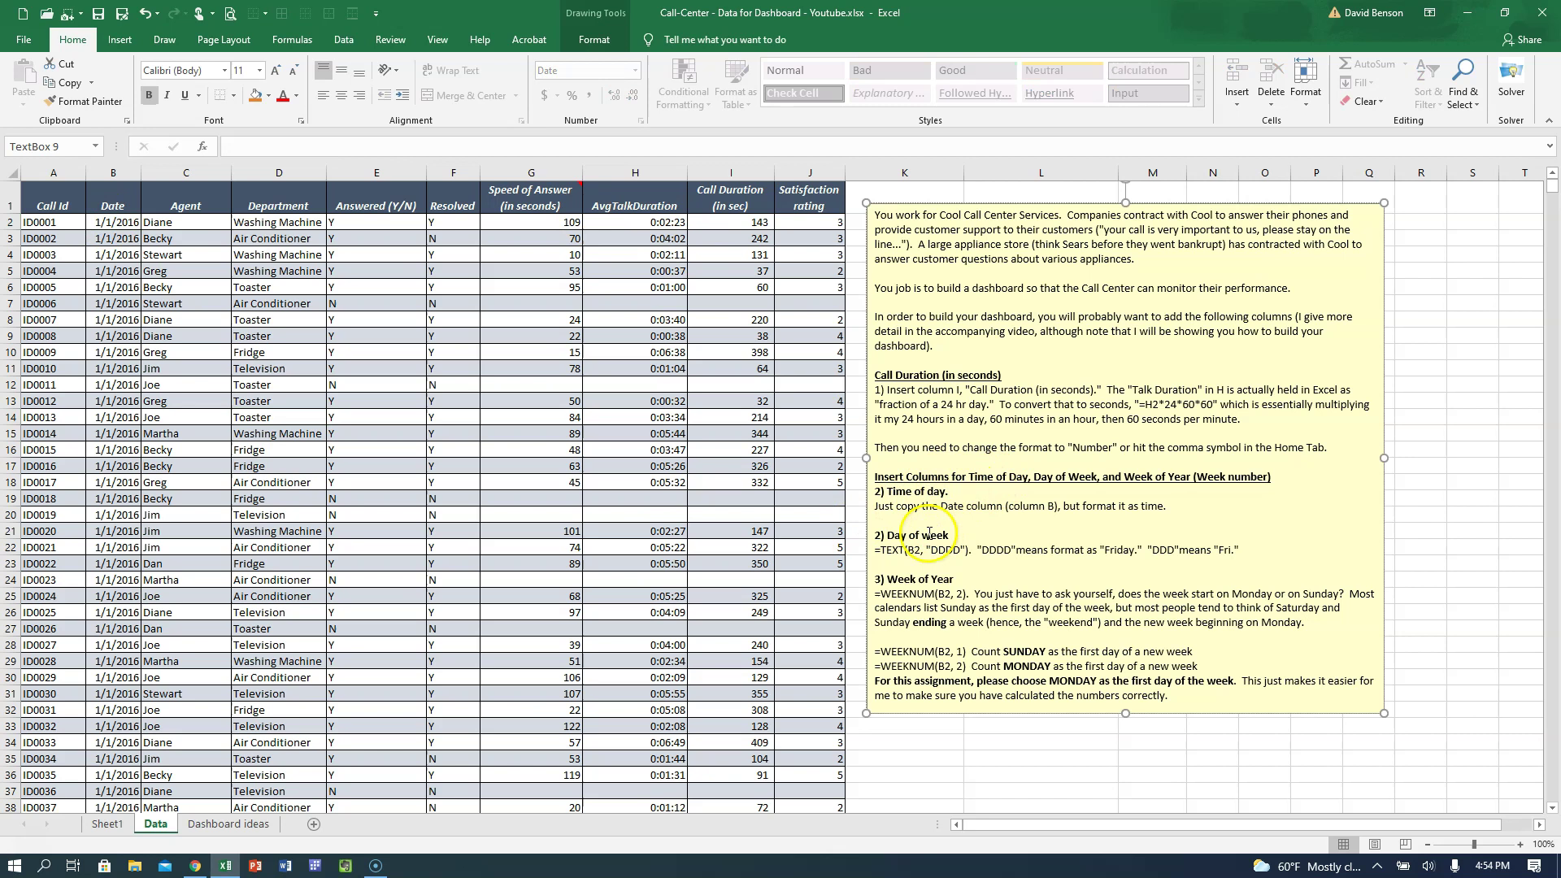
left_click(911, 579)
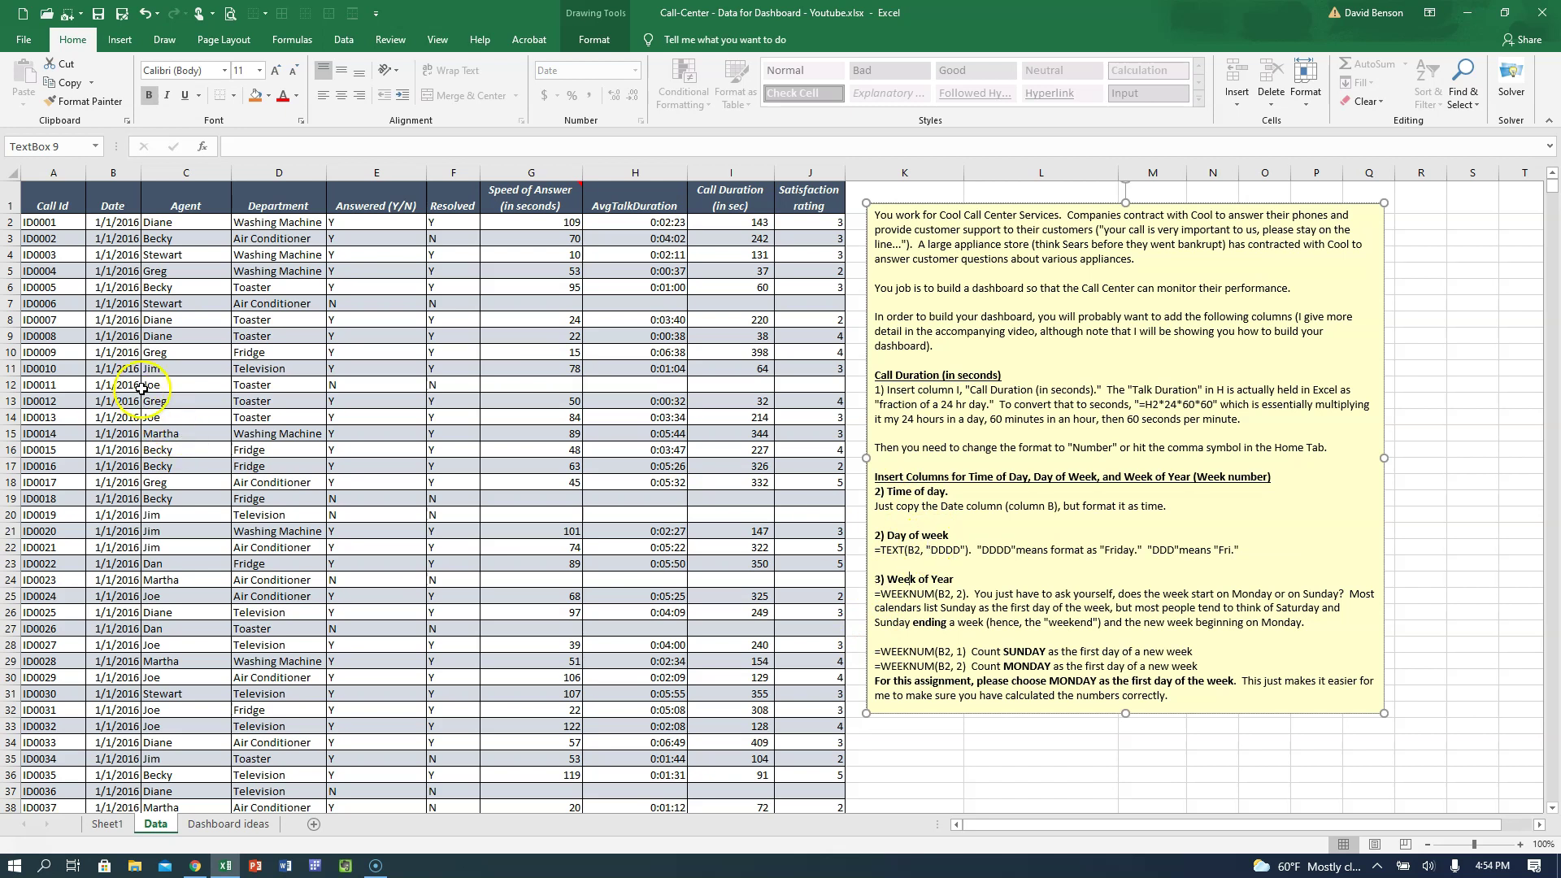
left_click(105, 228)
left_click_drag(140, 168, 157, 168)
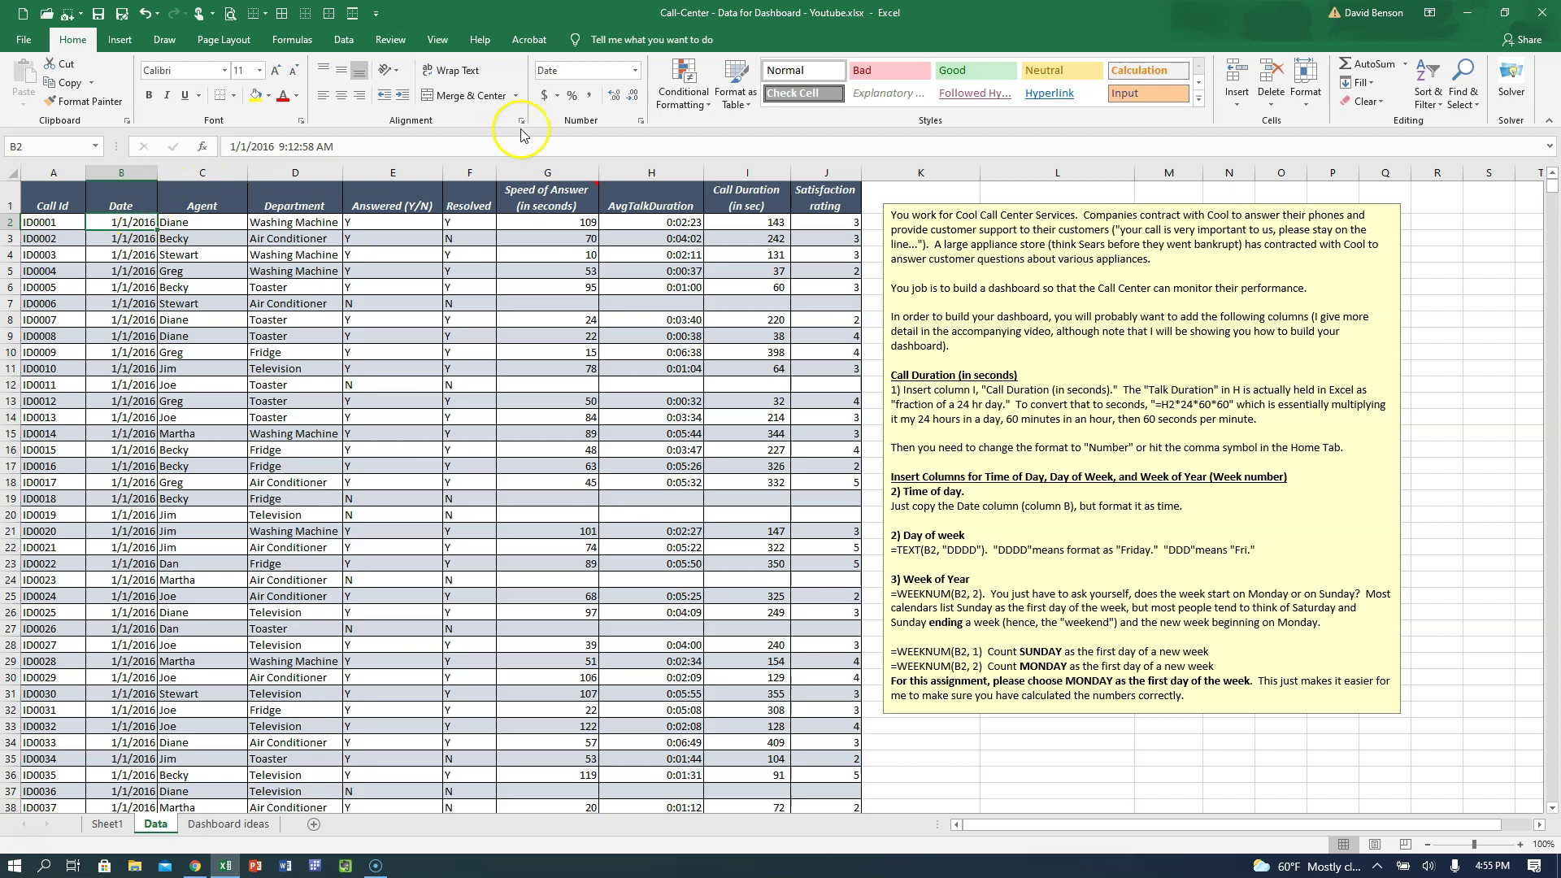
Step: Show the date in B2 as a comma-style number with five decimals, widen column B, and examine the fractional part
left_click(586, 100)
left_click(613, 104)
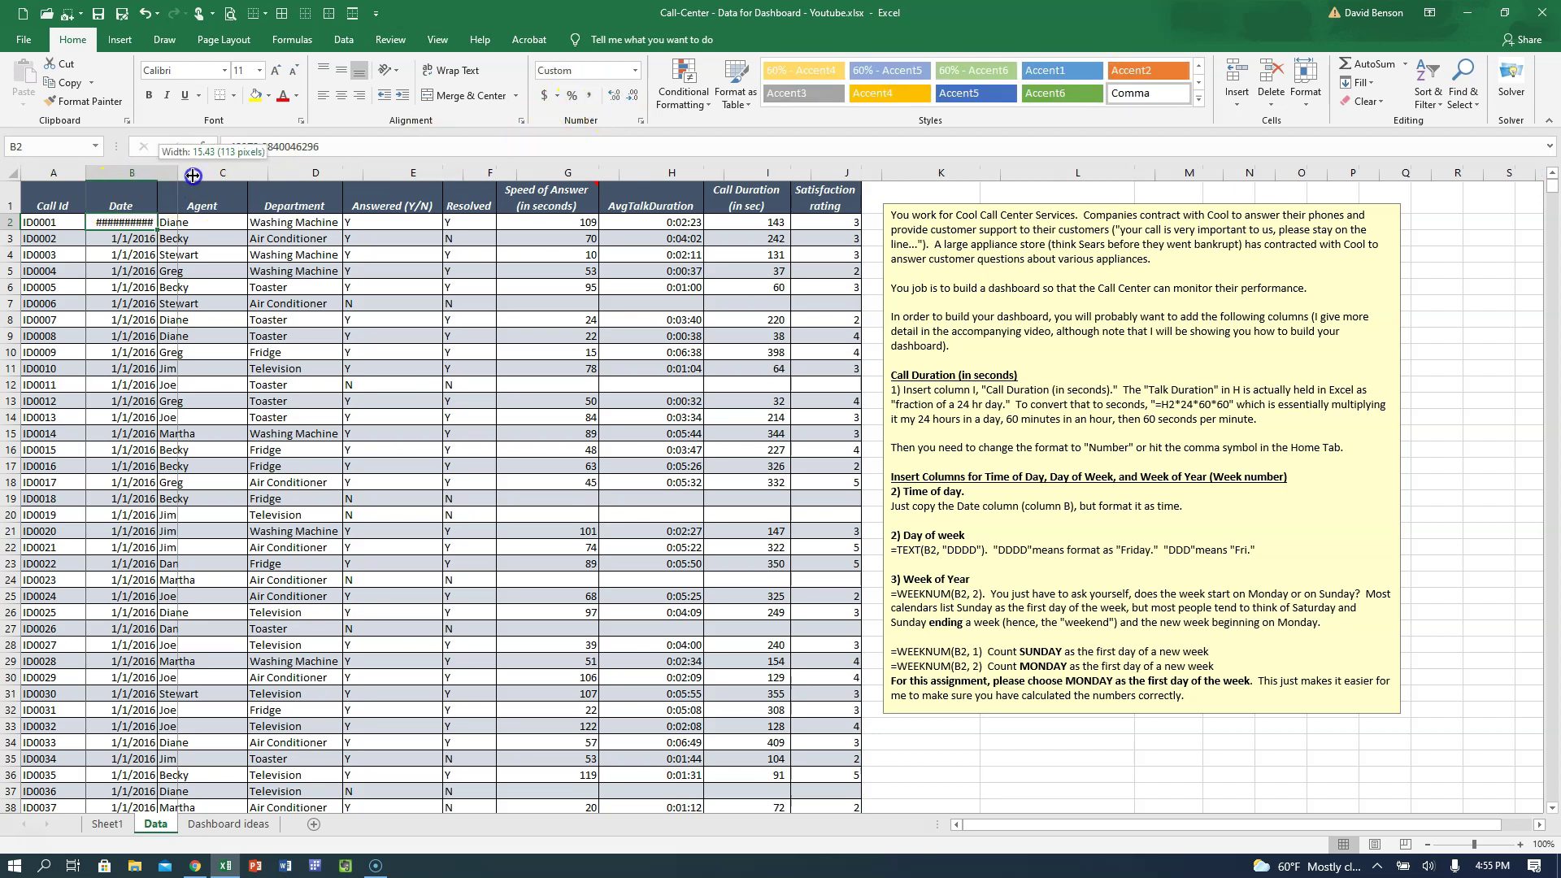
double_click(158, 172)
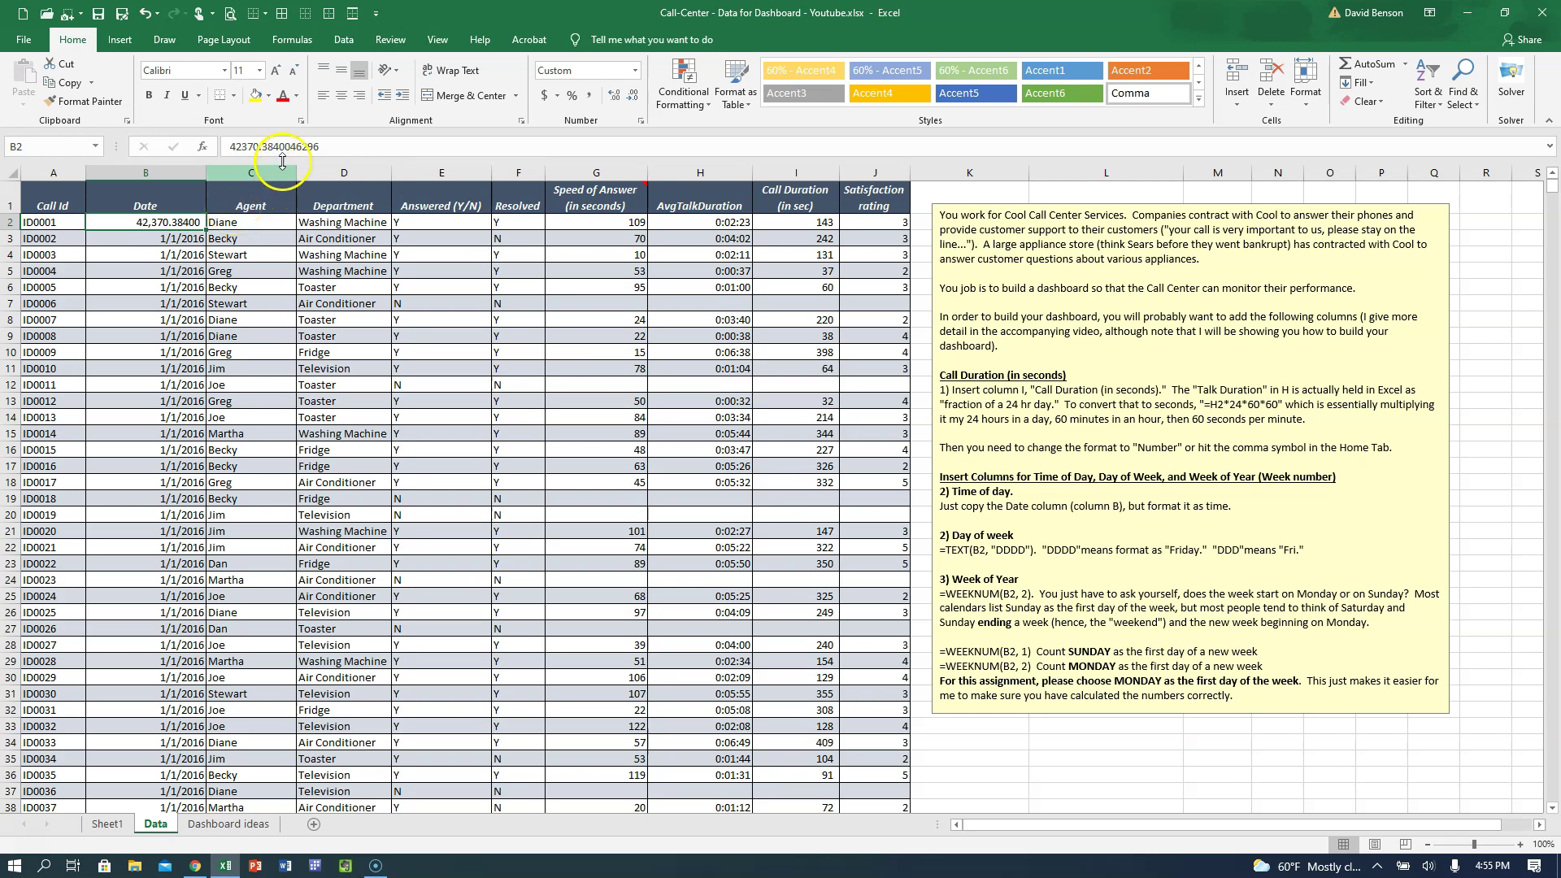
left_click_drag(259, 146, 354, 147)
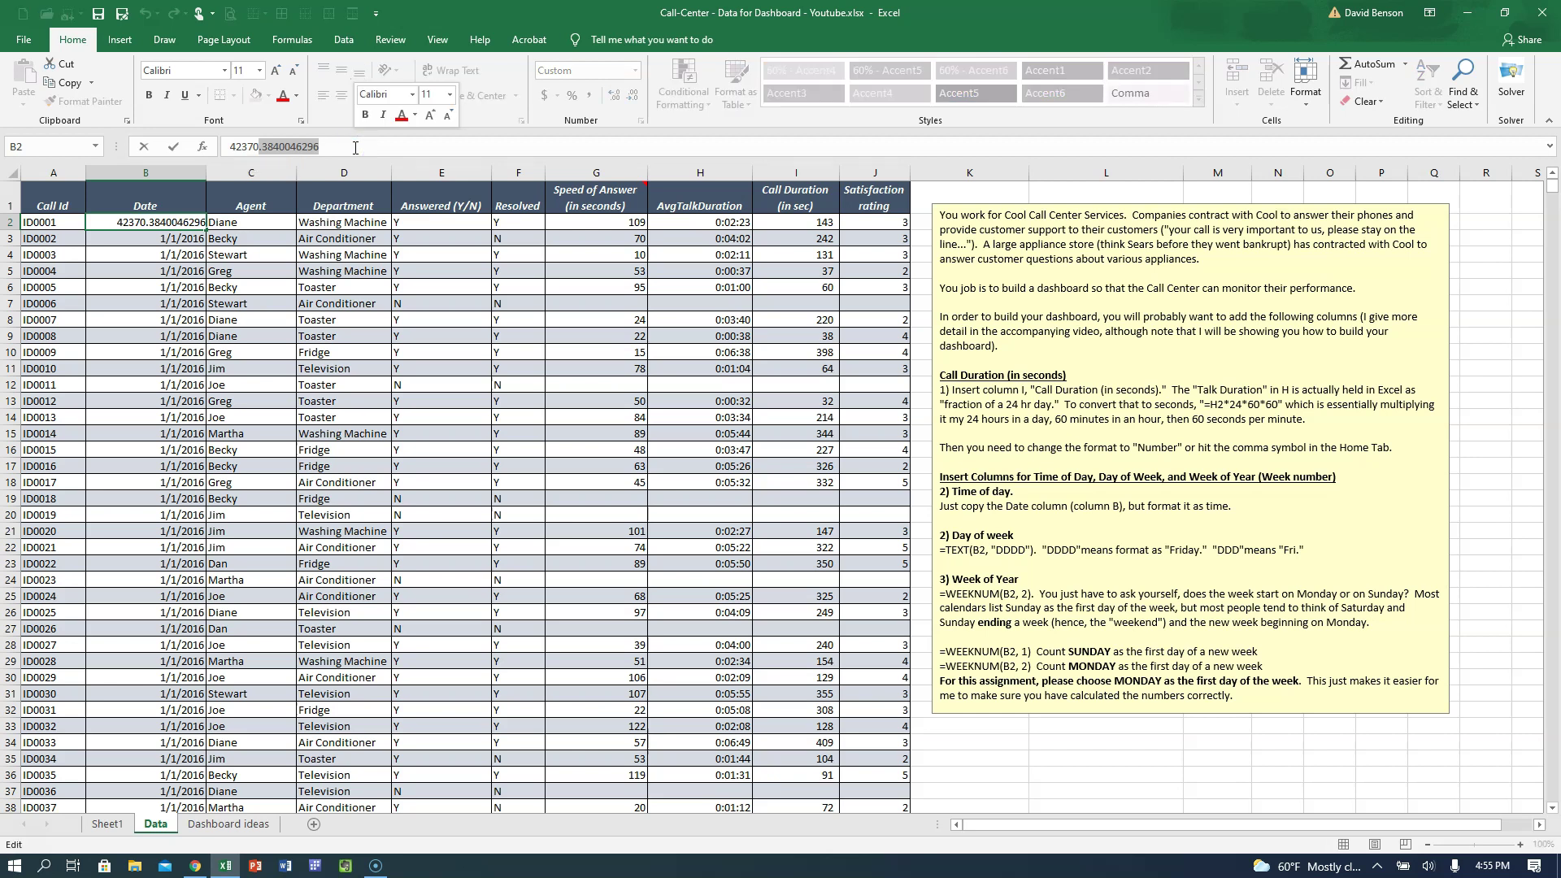
left_click(284, 155)
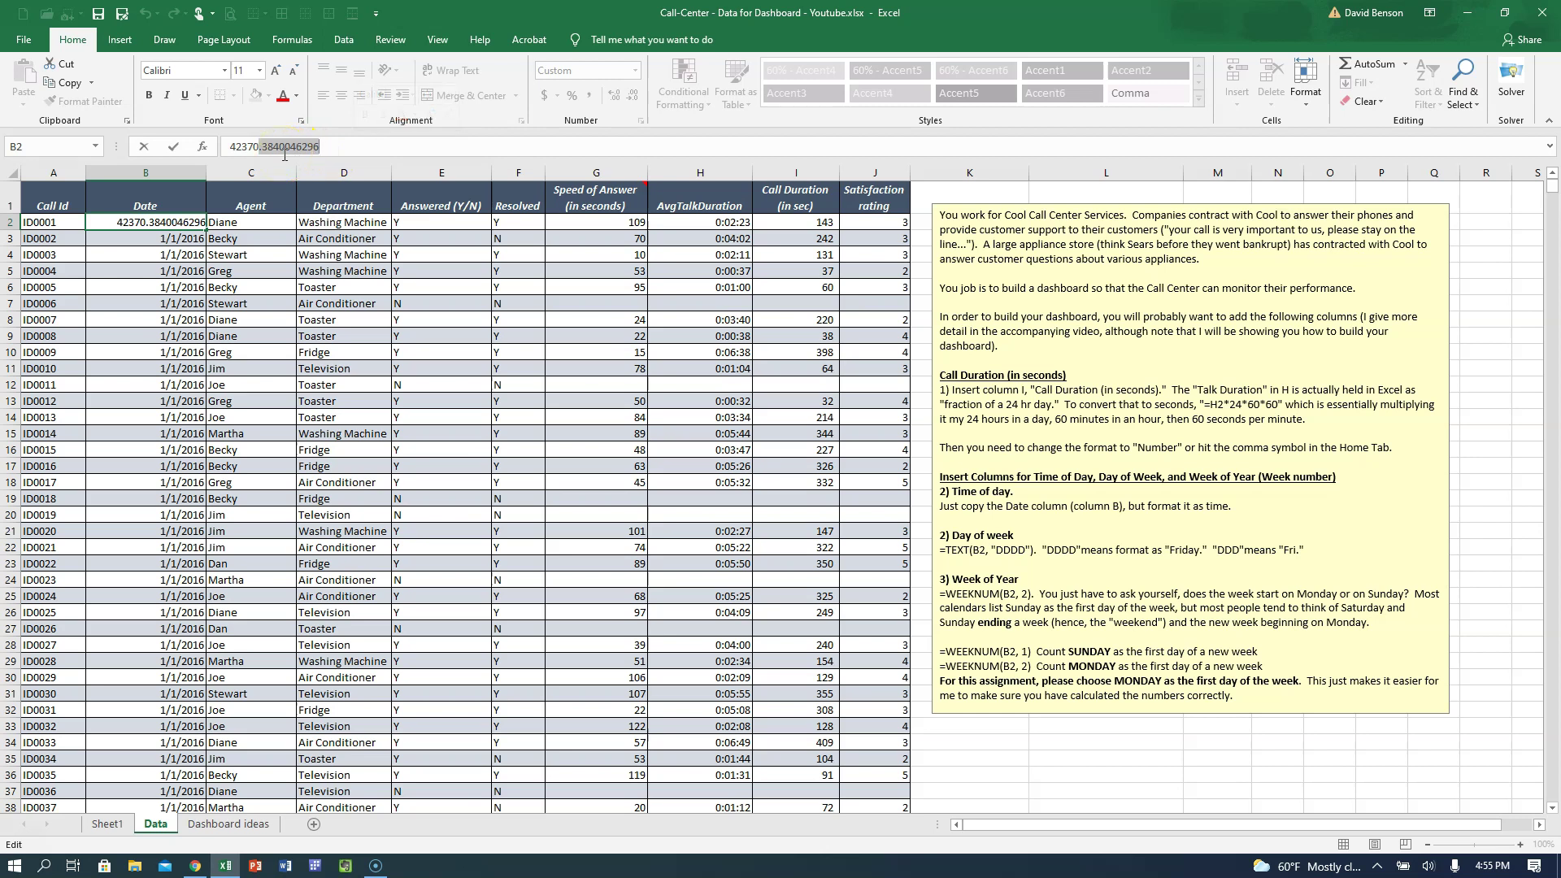
left_click(182, 225)
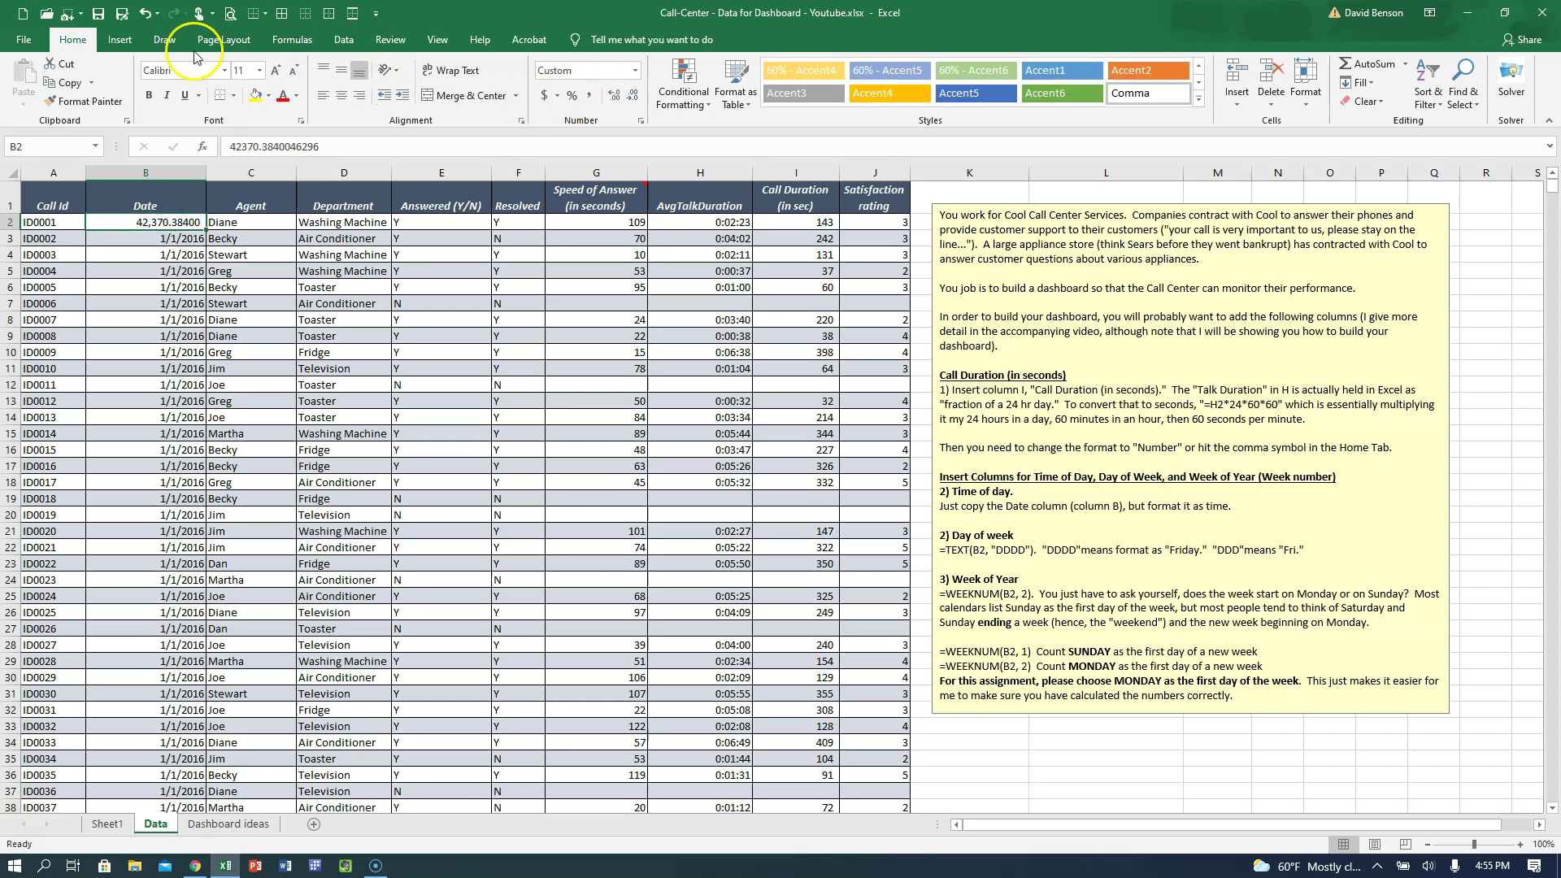
Step: Undo the number formatting of B2 and the extra widening of column B
left_click(146, 22)
left_click(147, 22)
left_click(147, 22)
left_click(147, 22)
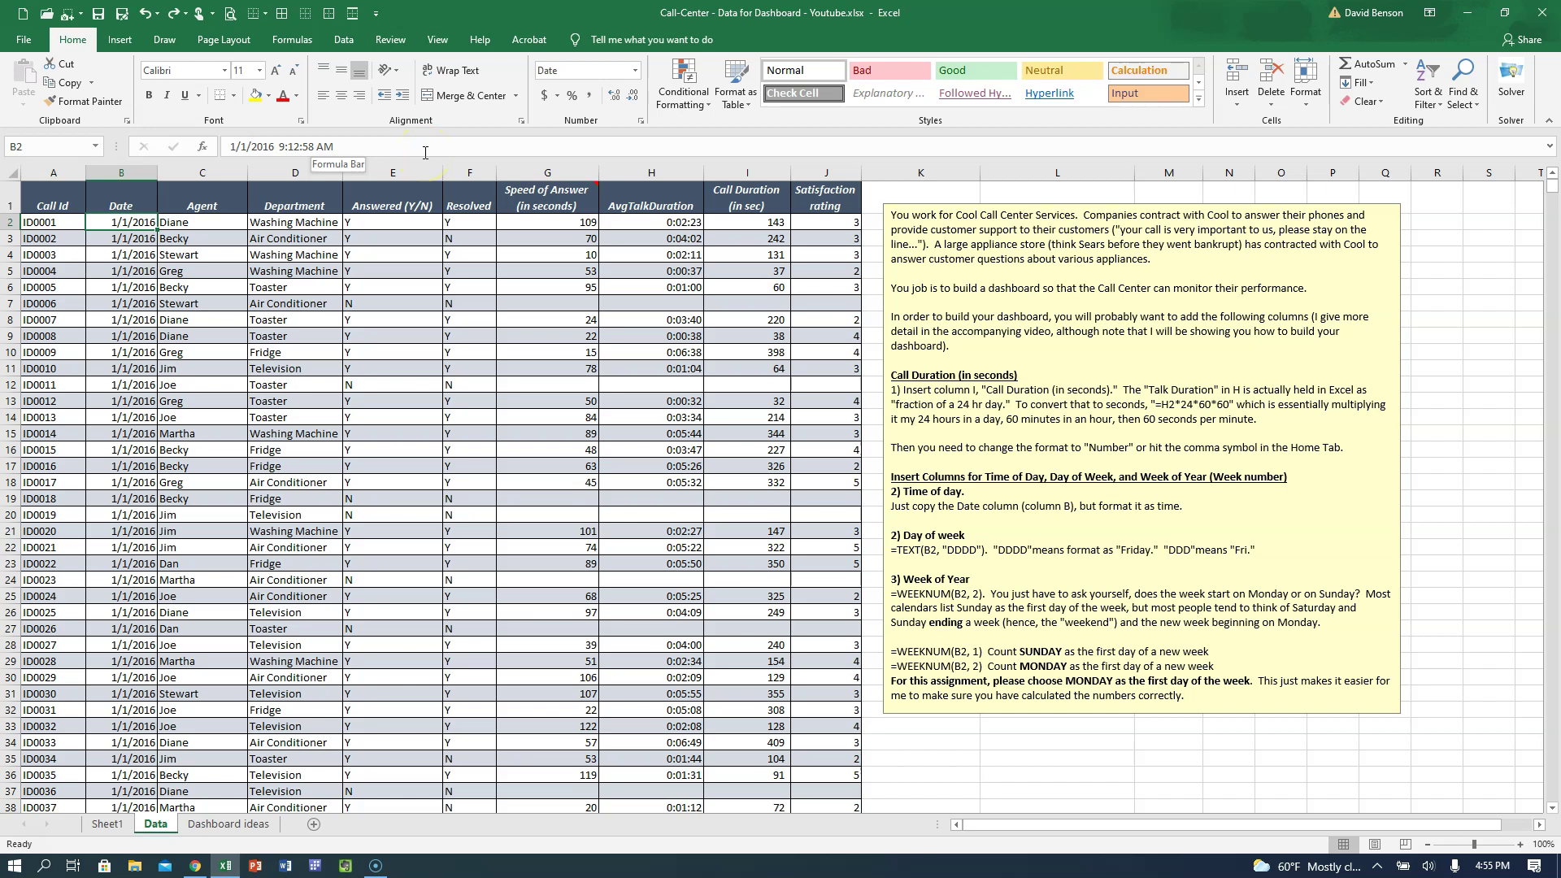
Step: Copy the whole Date column and insert the copy as a new column before Agent
right_click(105, 171)
left_click(130, 204)
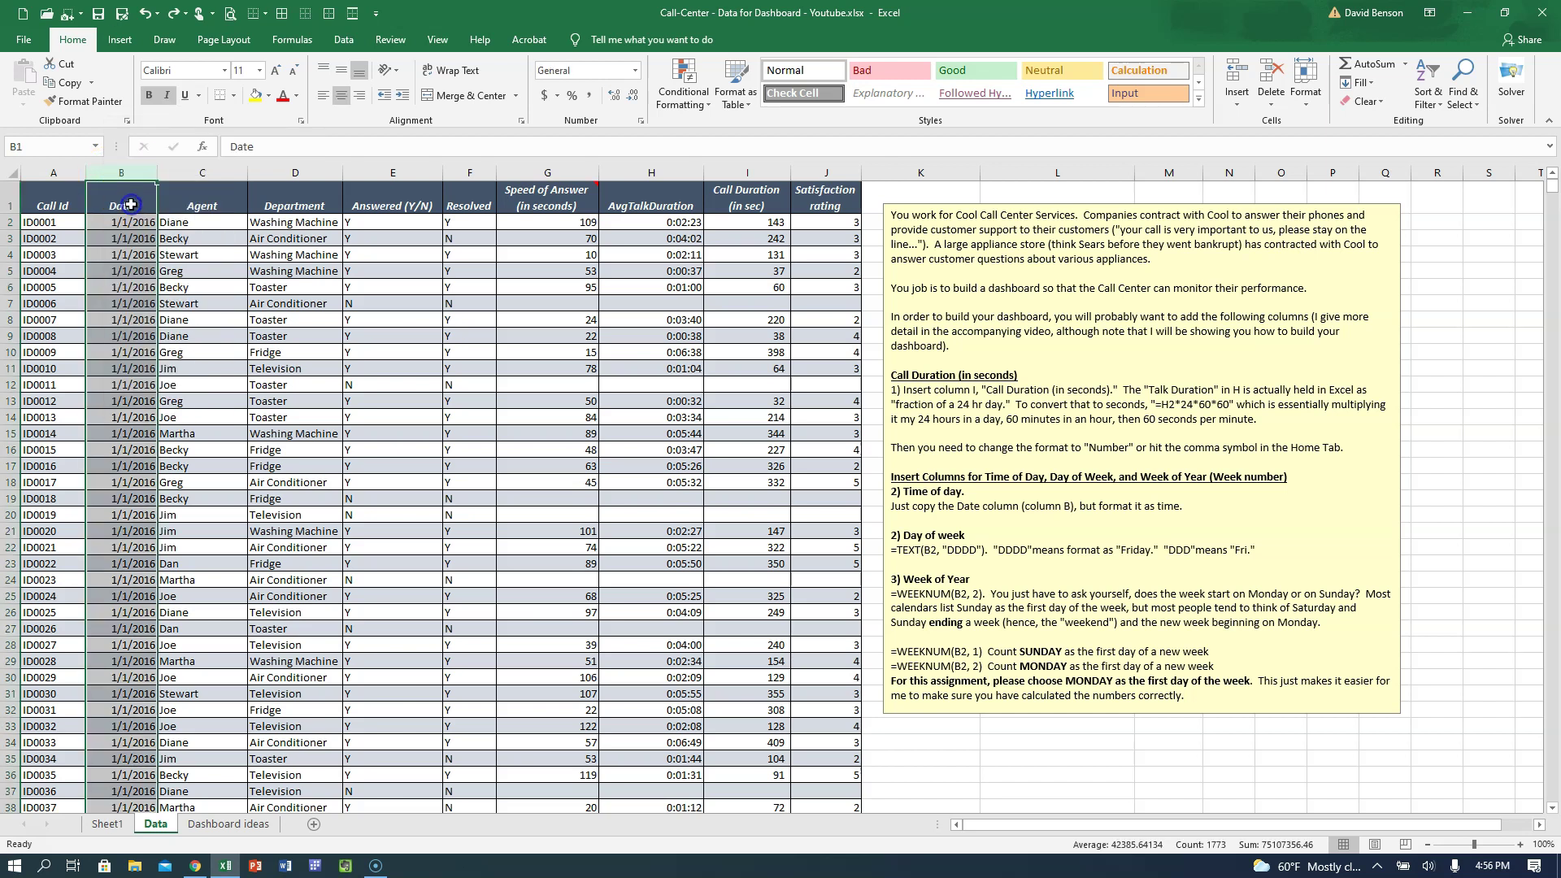
right_click(195, 172)
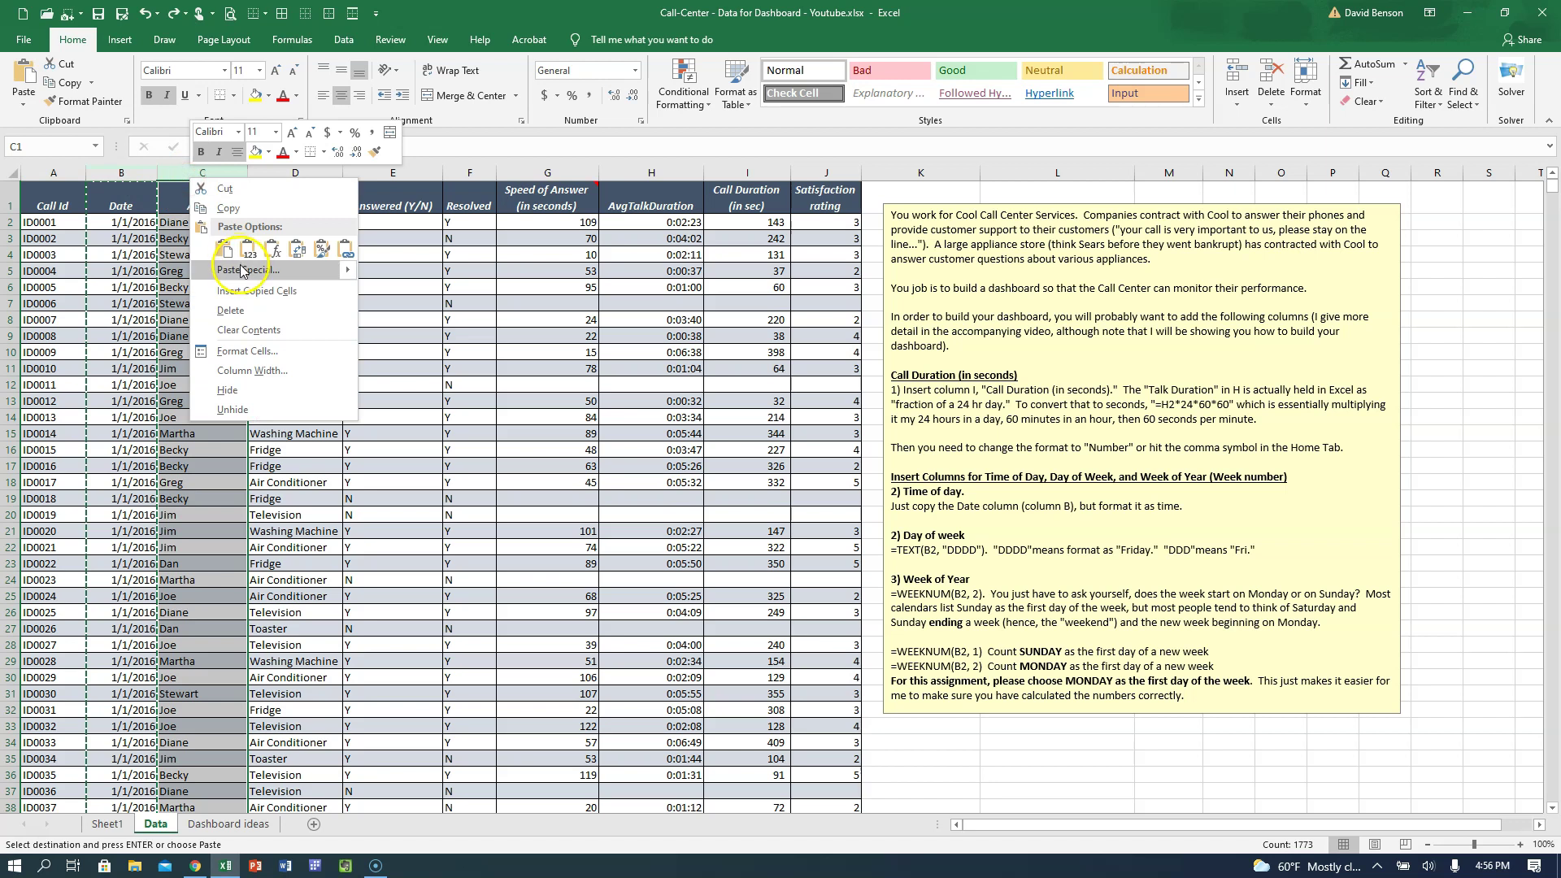
left_click(244, 290)
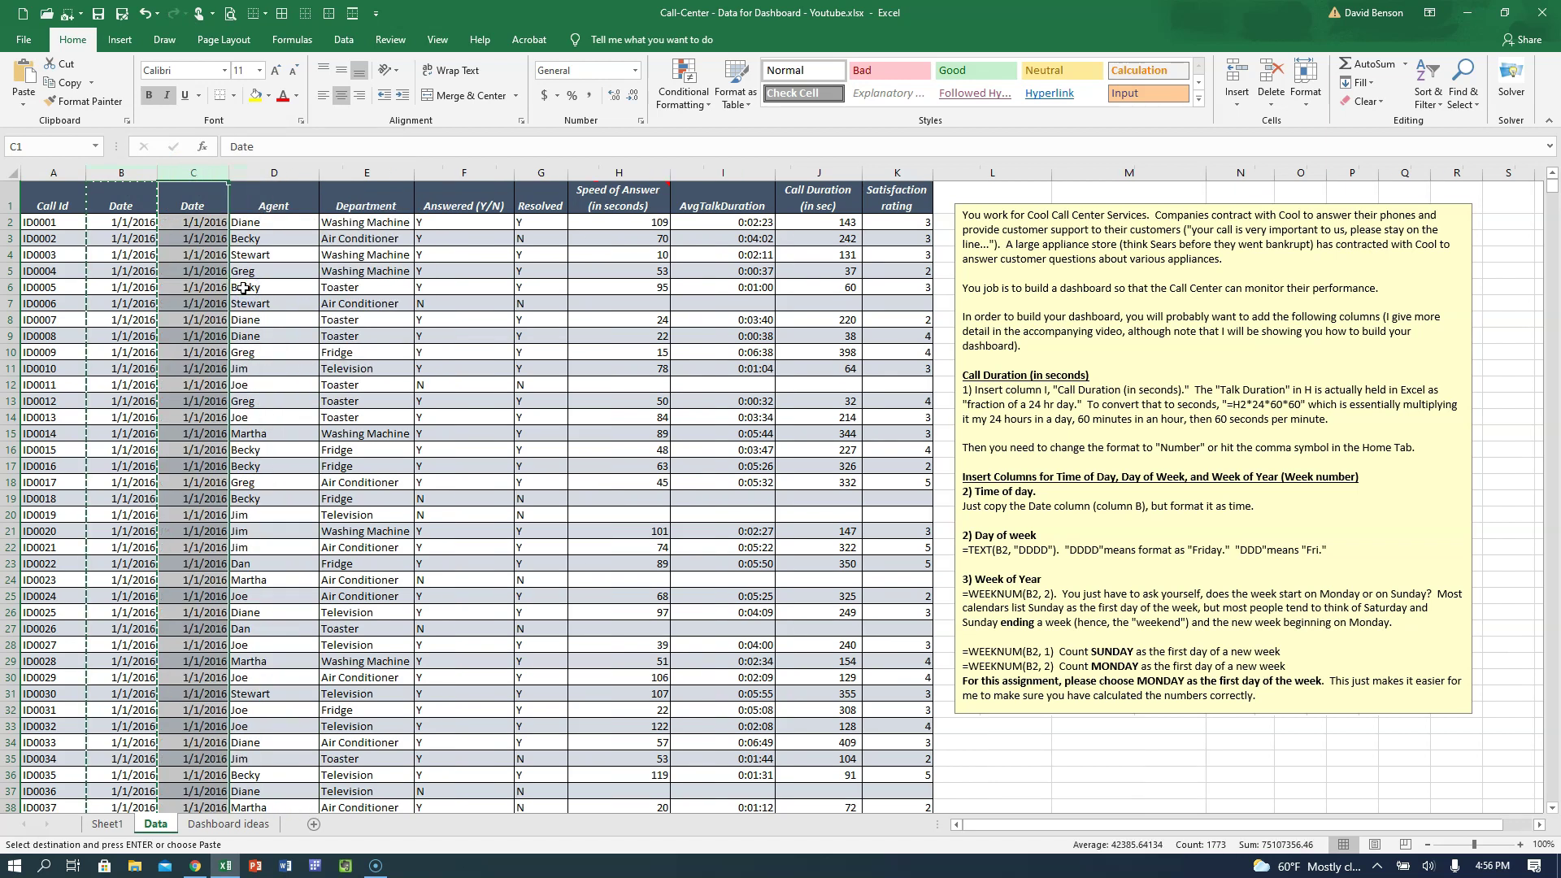
Step: Rename the header of the copied date column in C1 to "Time"
left_click(180, 212)
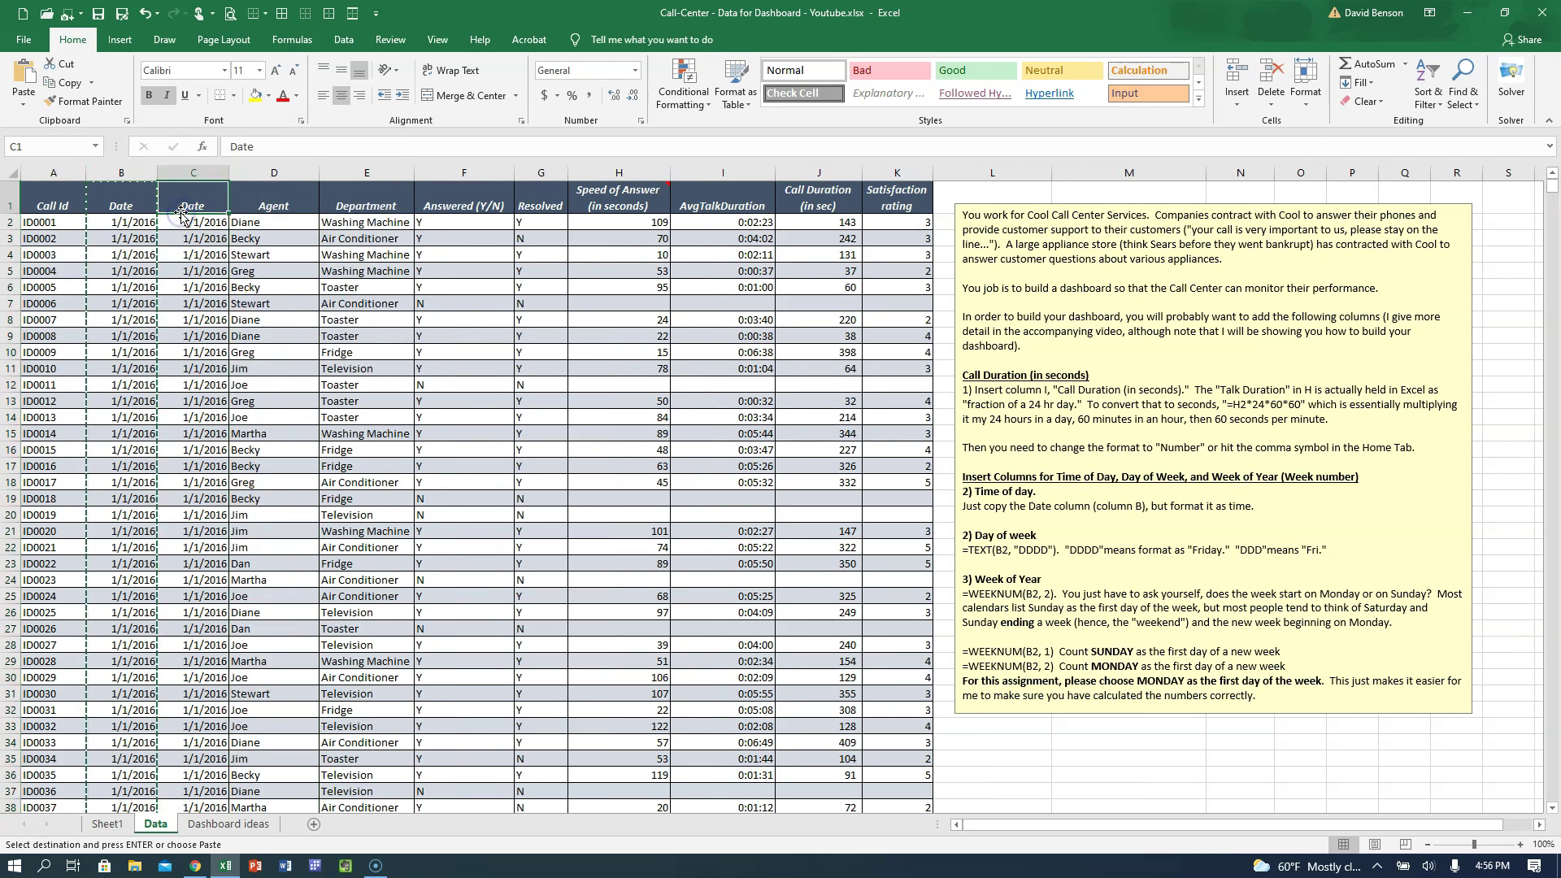
type("Time")
key("Return")
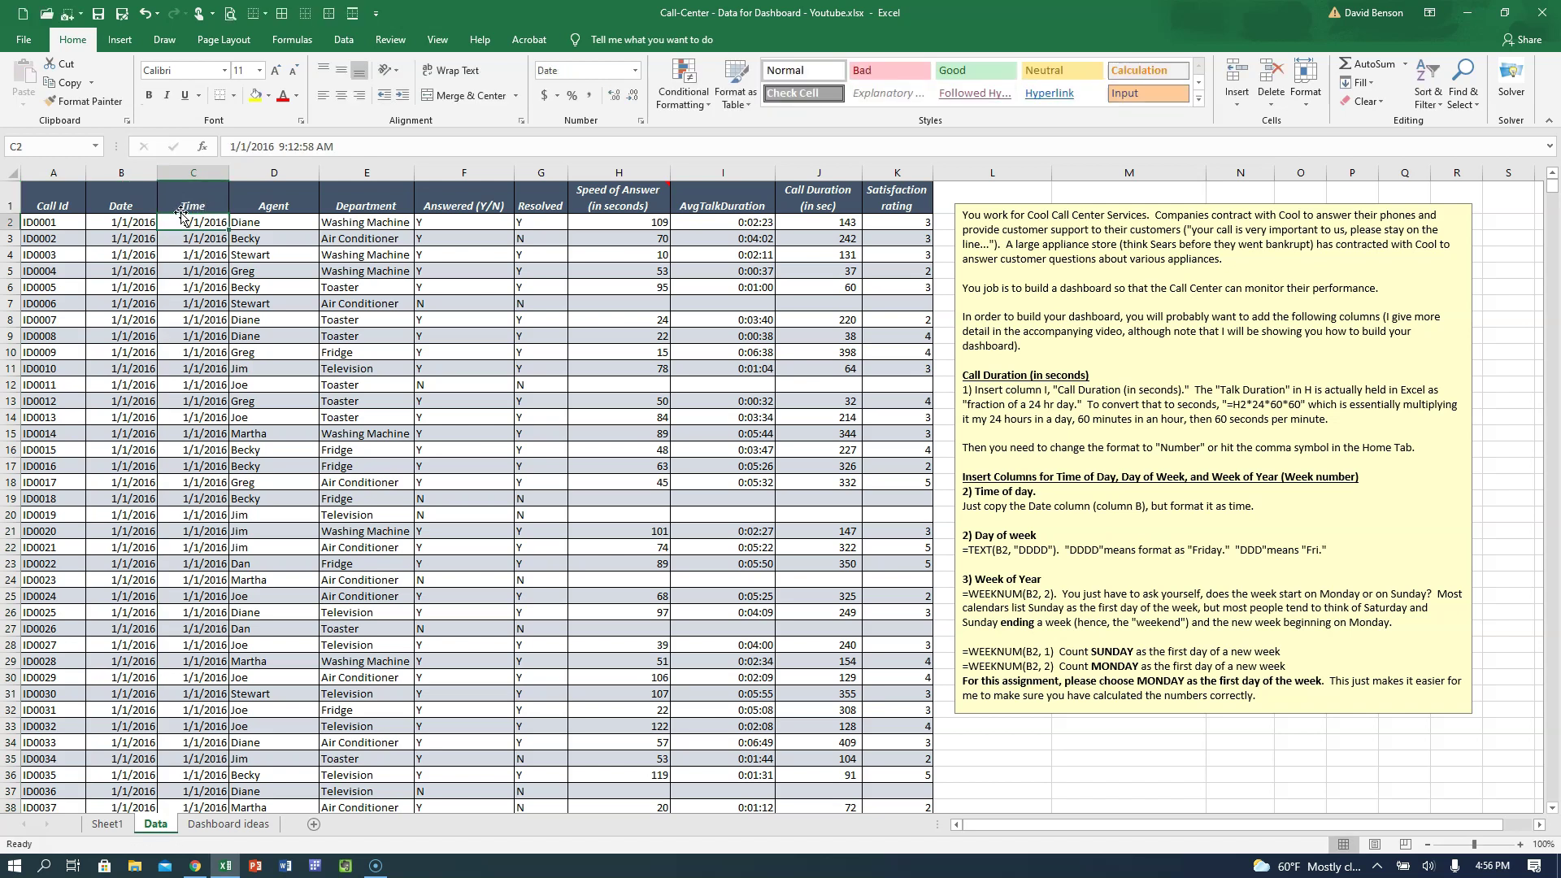
left_click(134, 222)
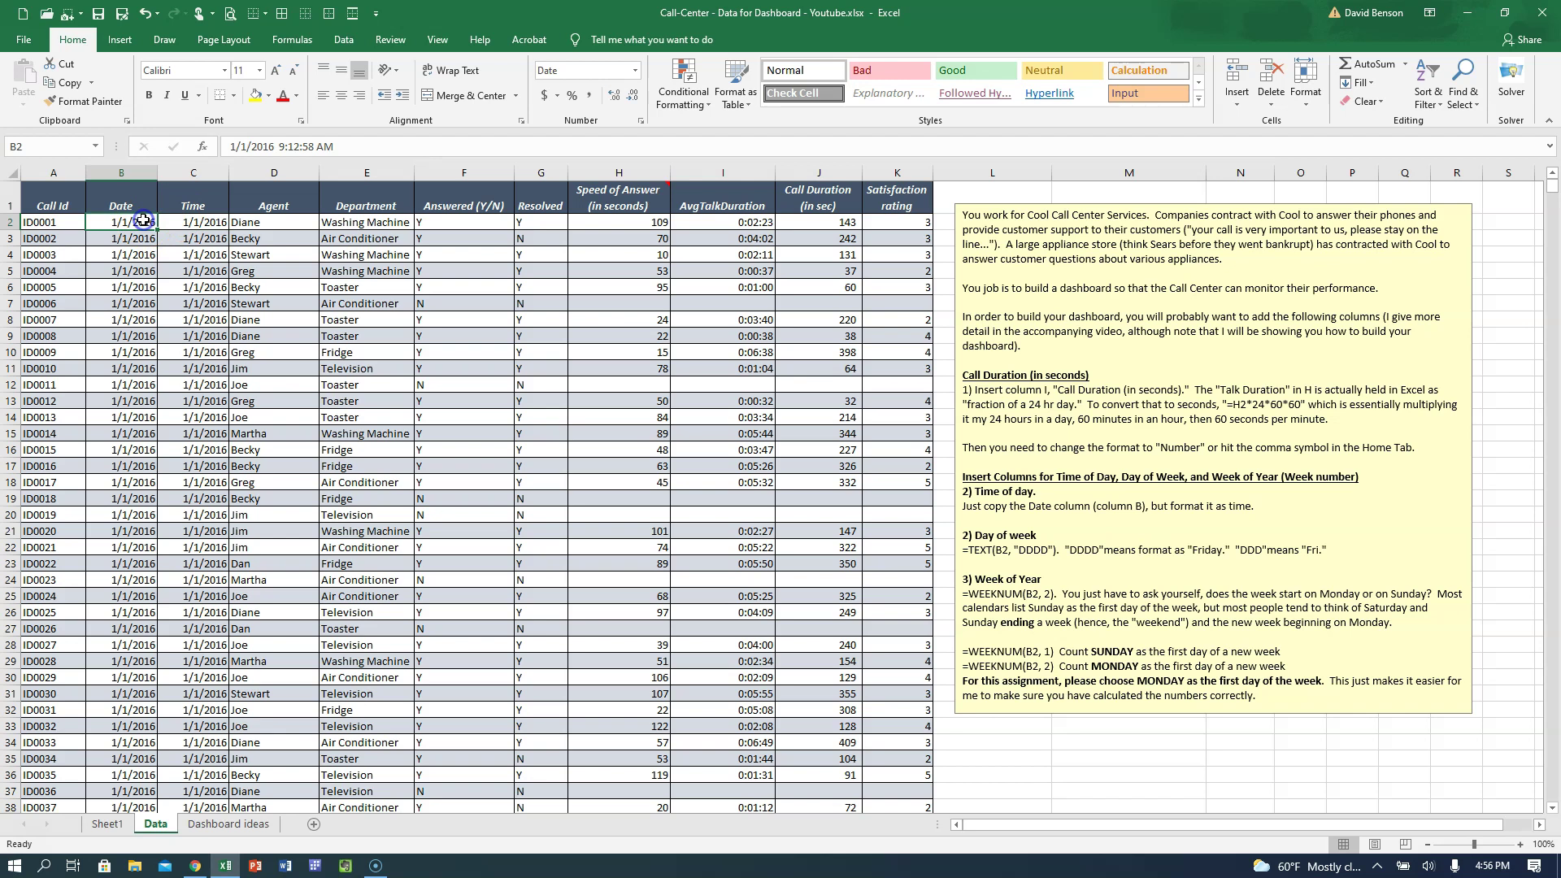
left_click(636, 72)
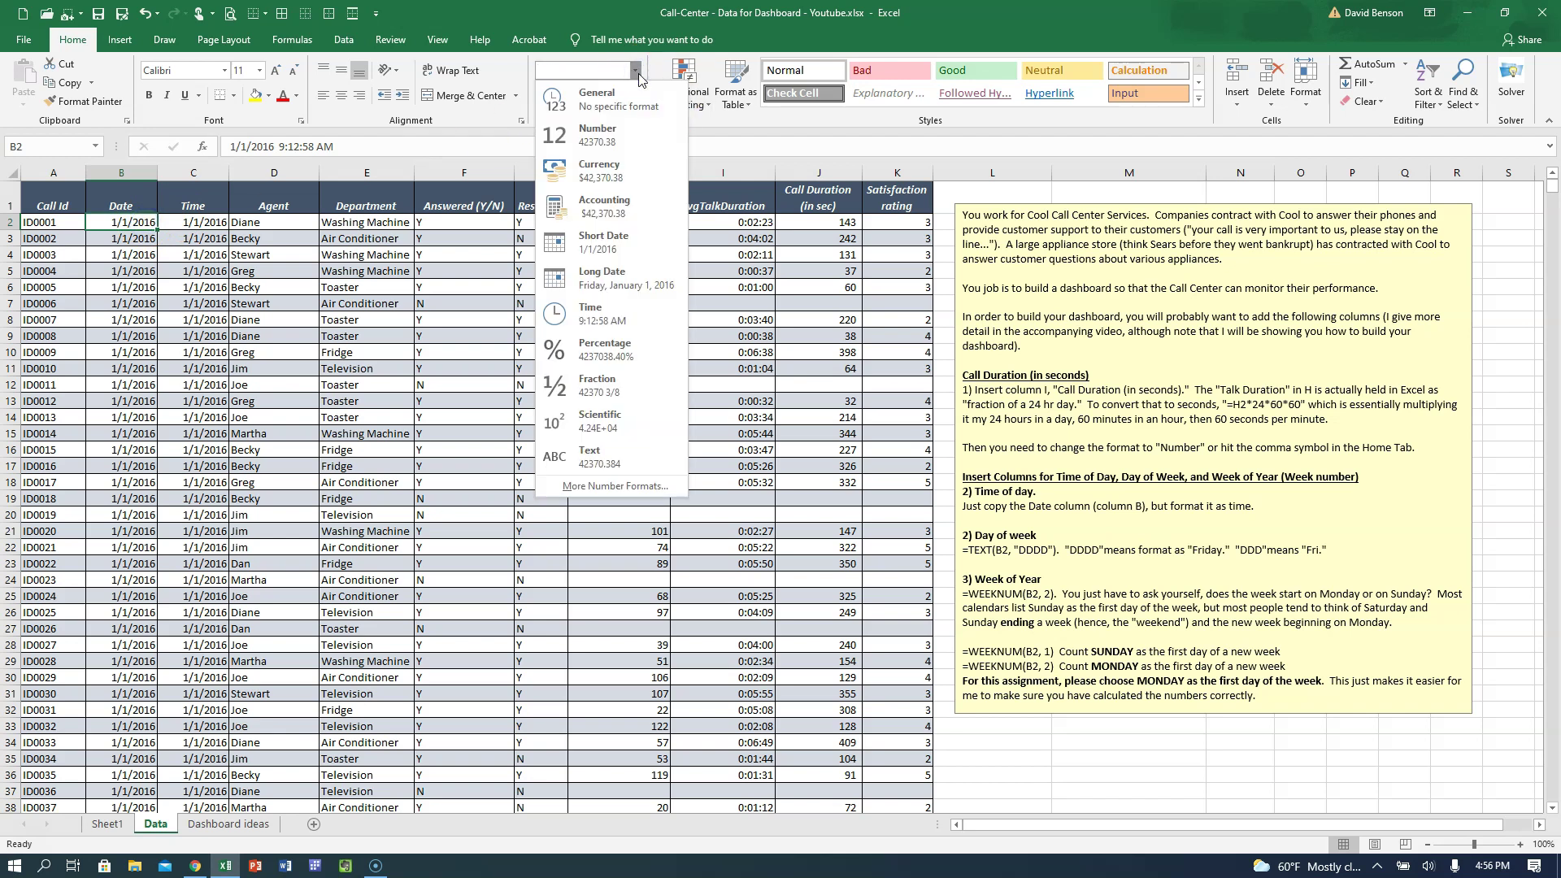
key("Escape")
Step: Apply the Time number format to all values in column C from C2 down and widen the column slightly
left_click(188, 222)
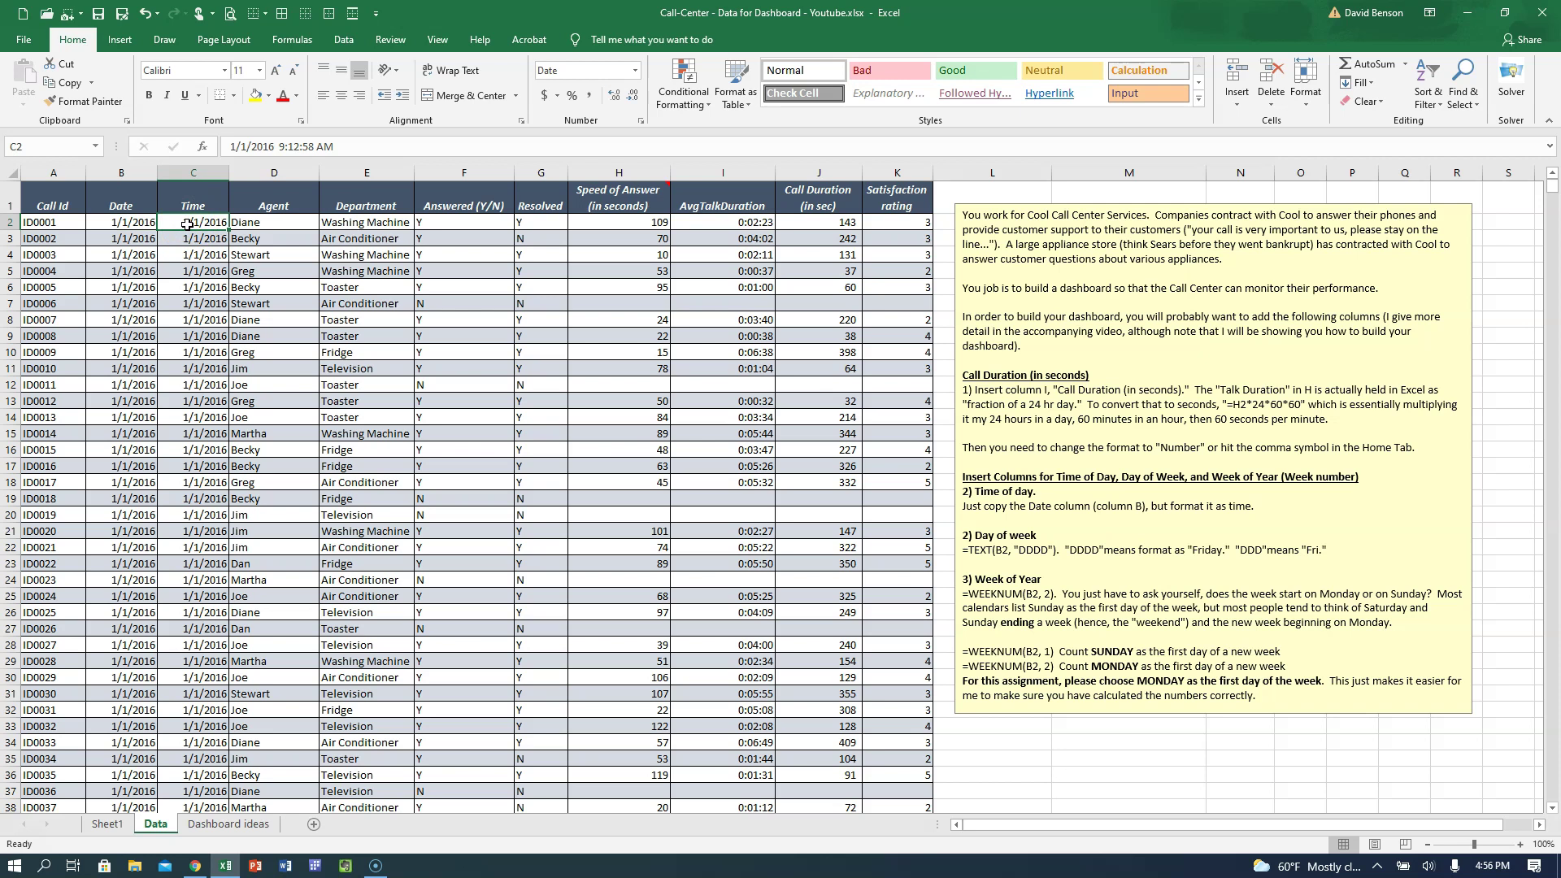
key("ctrl+shift+Down")
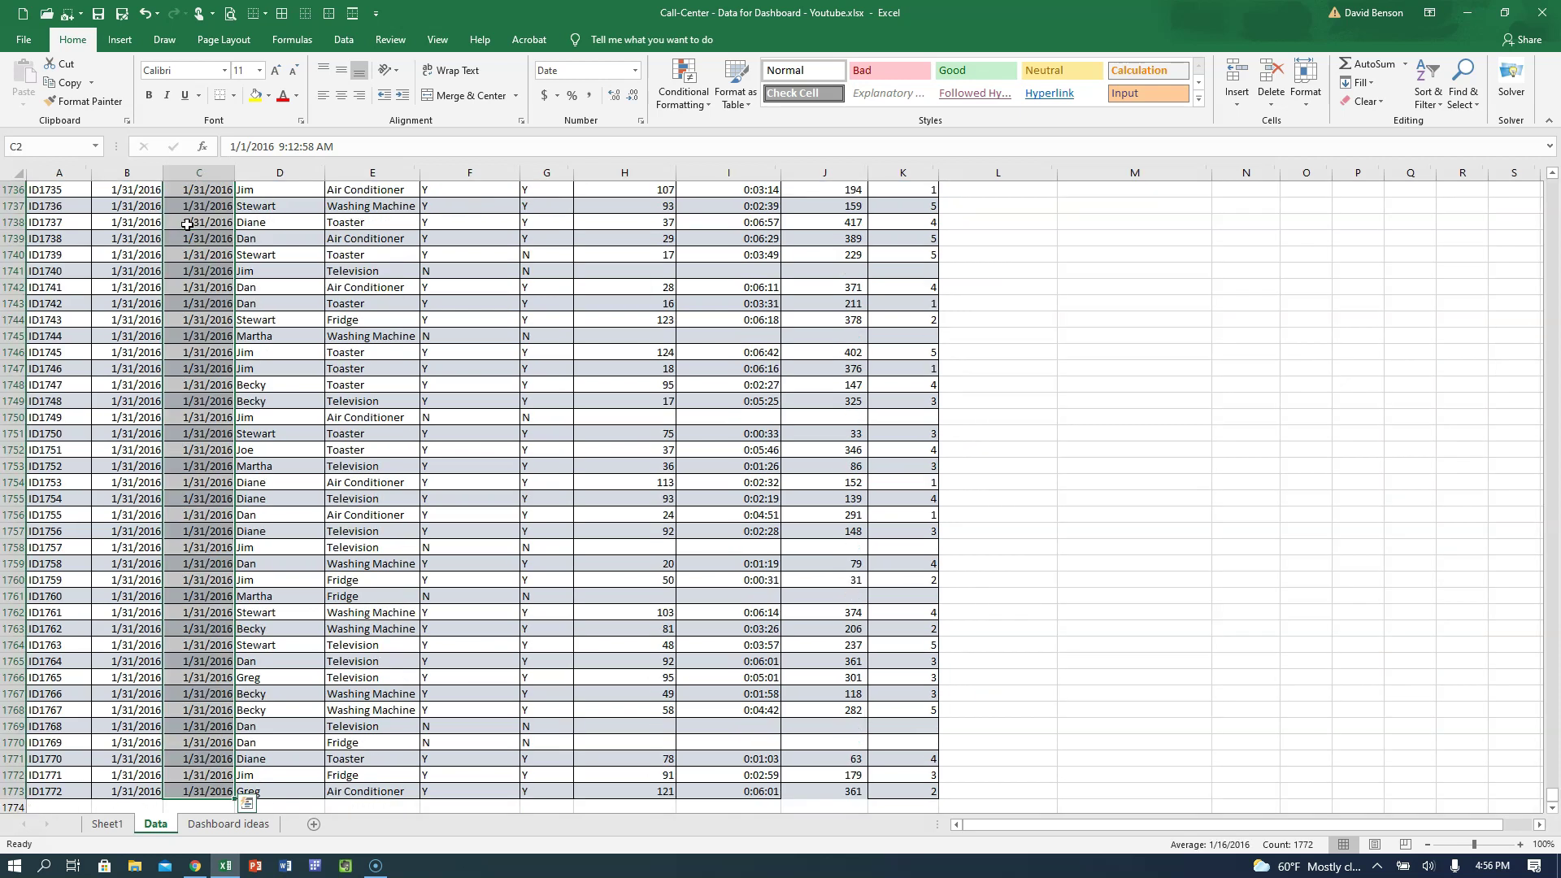
left_click(636, 71)
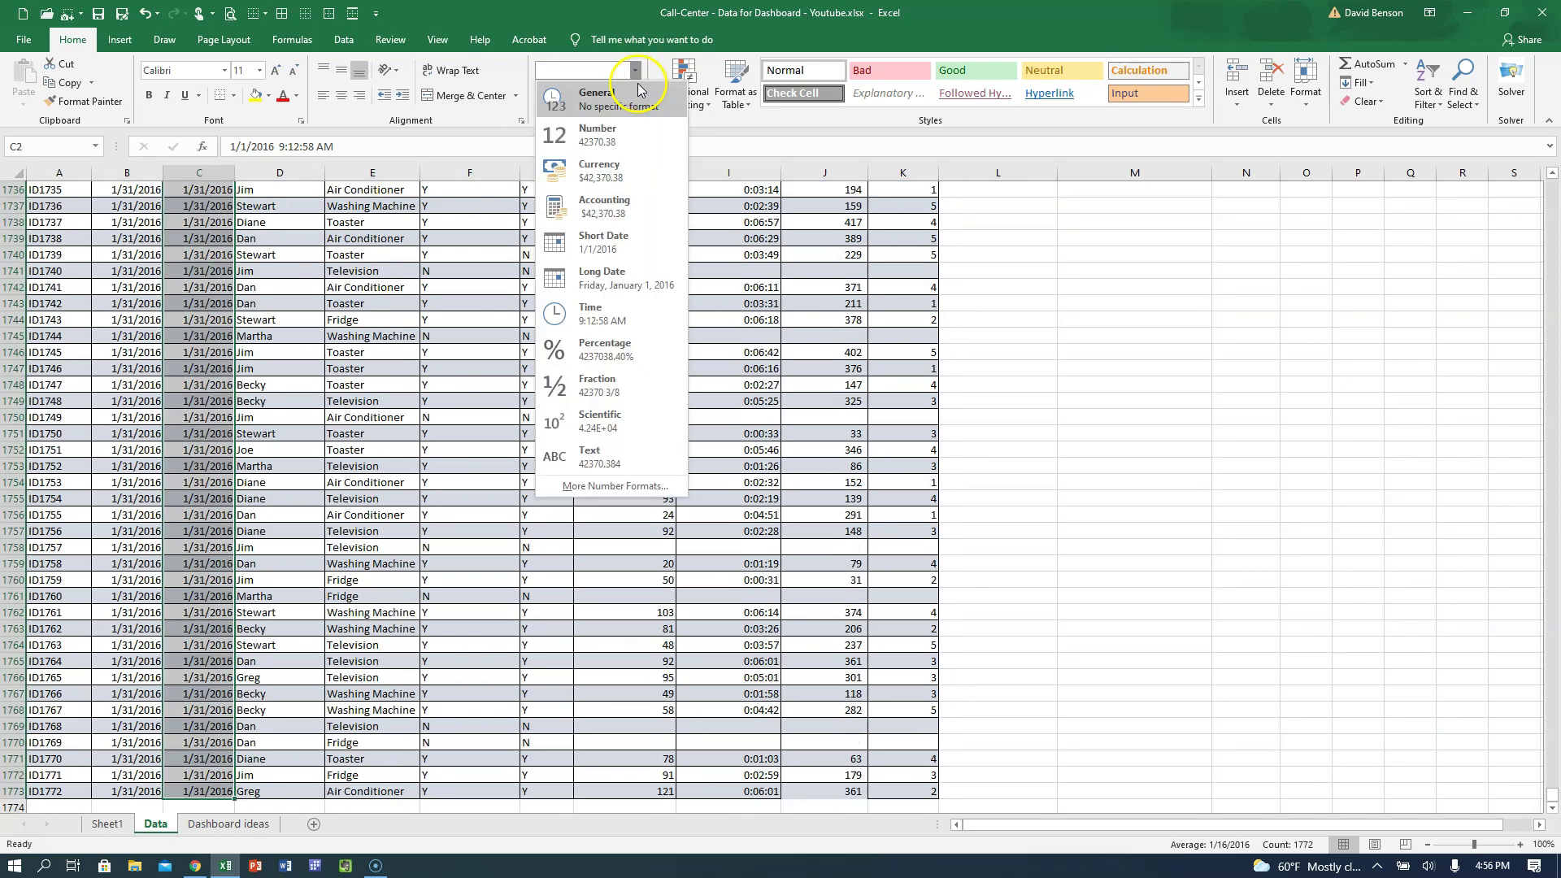
left_click(588, 317)
left_click_drag(228, 172, 255, 169)
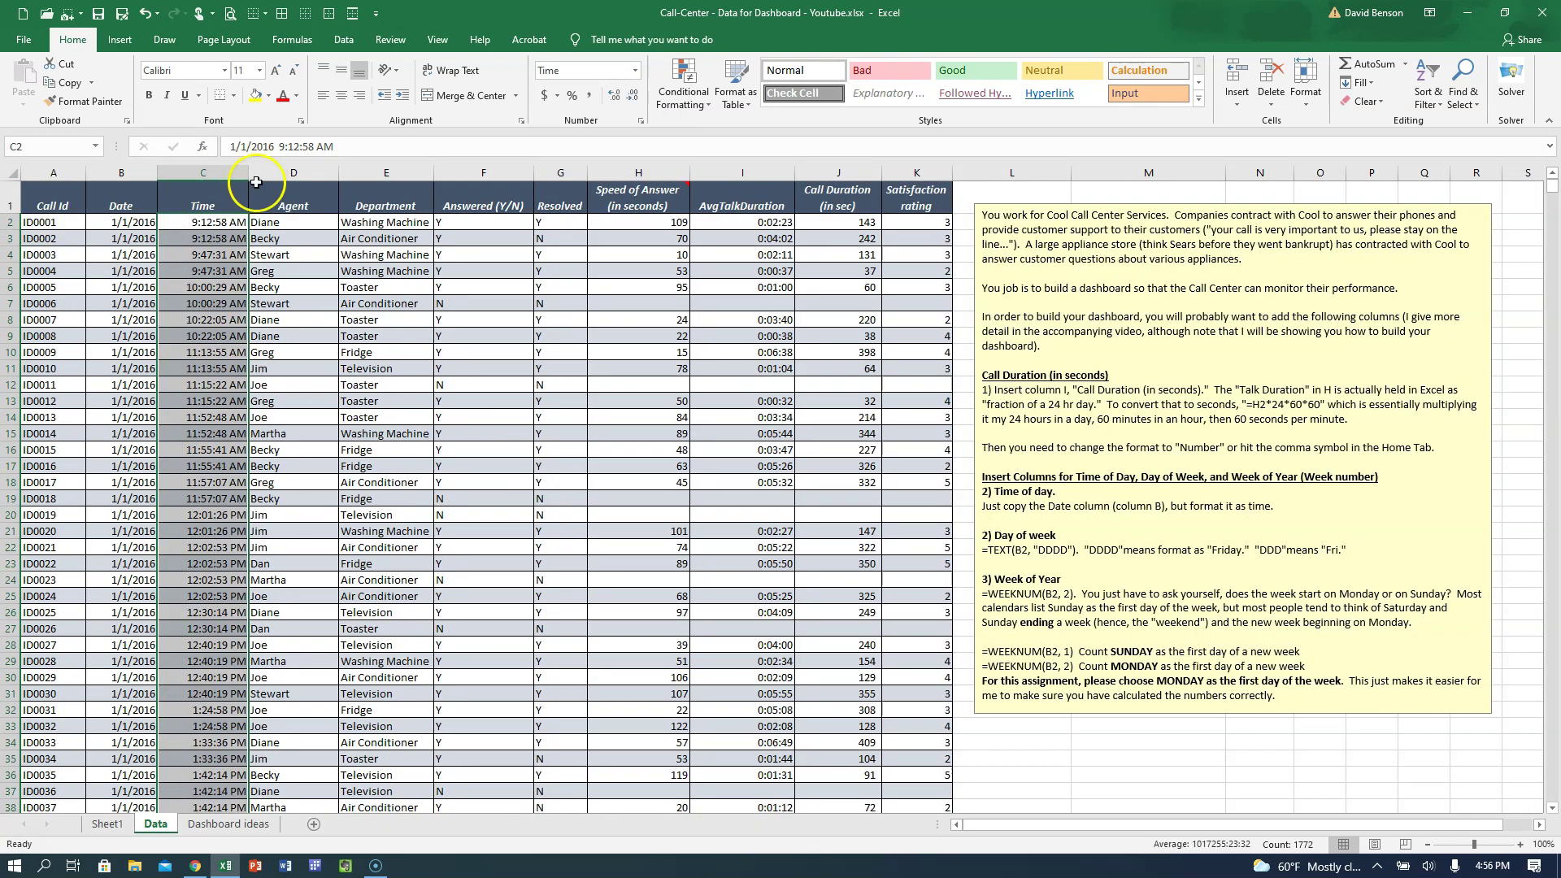
Step: Undo the widening and the Time formatting of column C
left_click(236, 222)
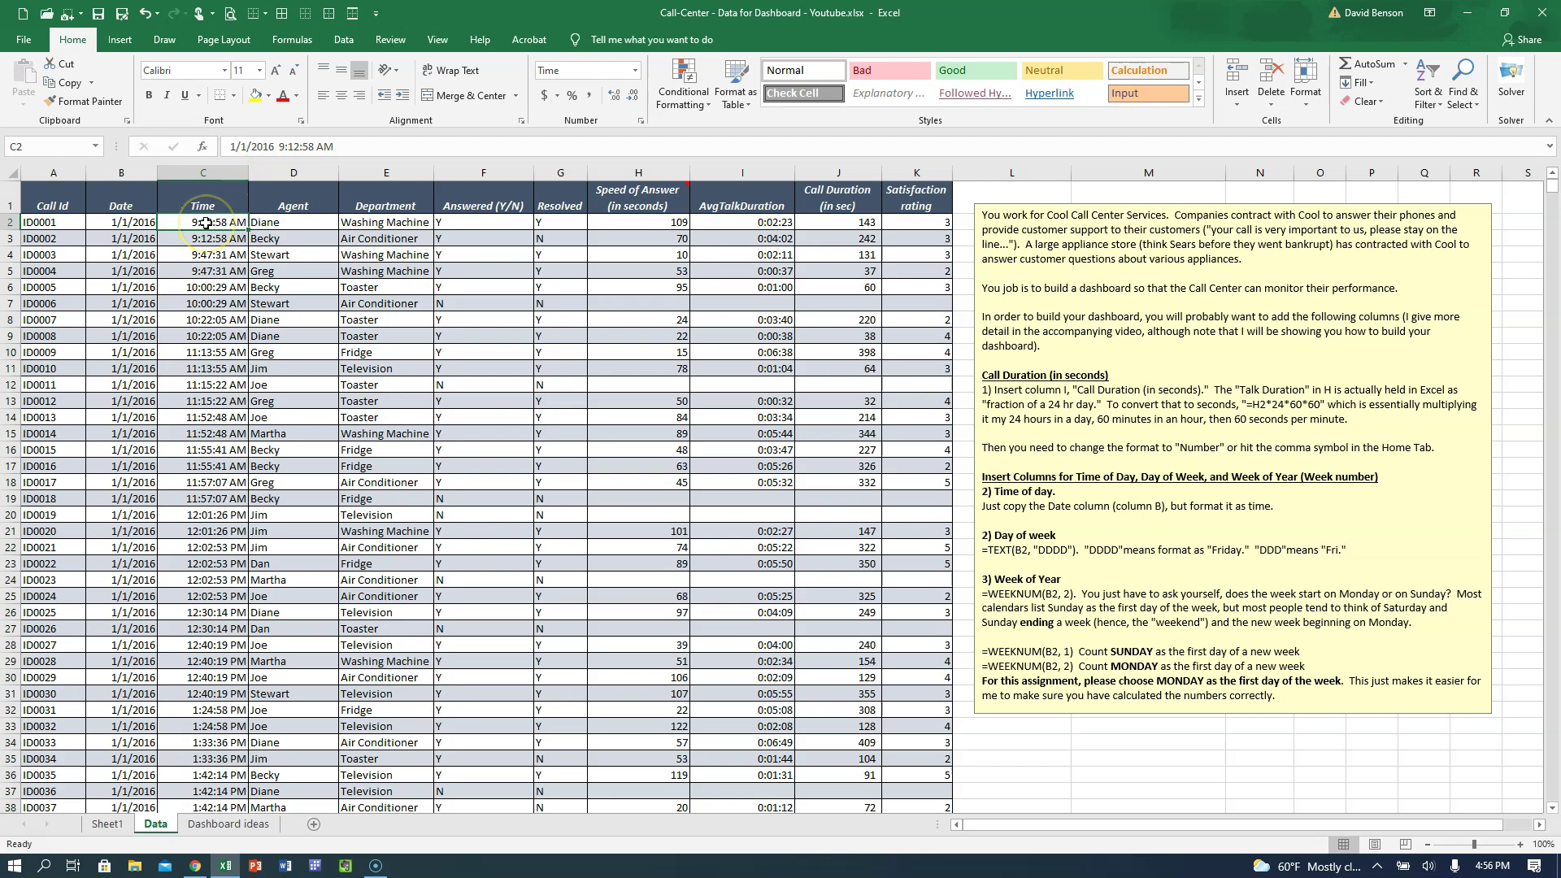
key("ctrl+z")
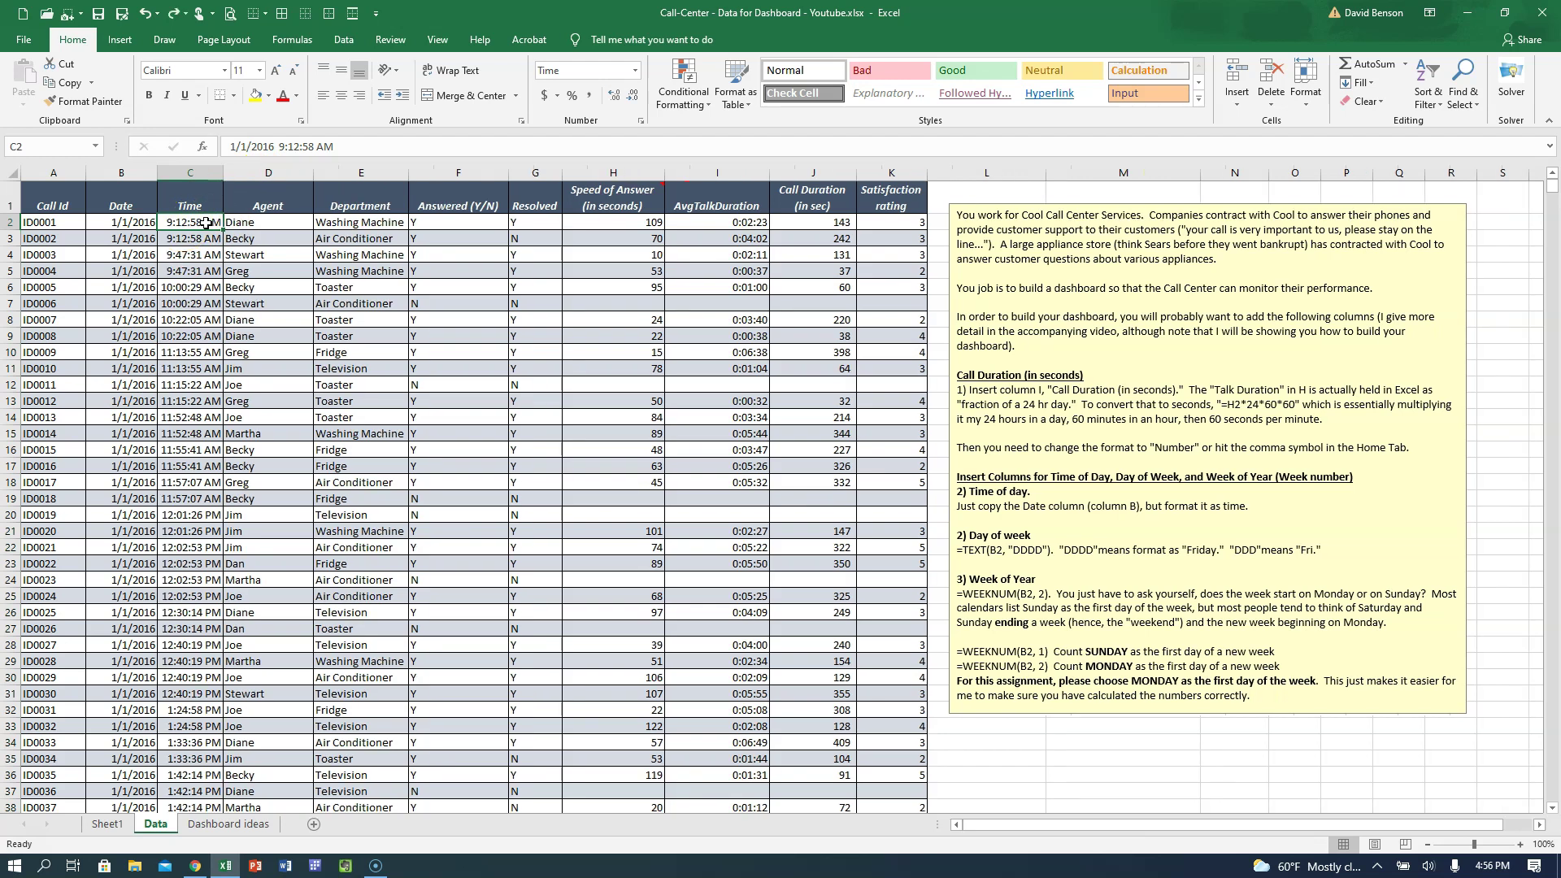
right_click(205, 222)
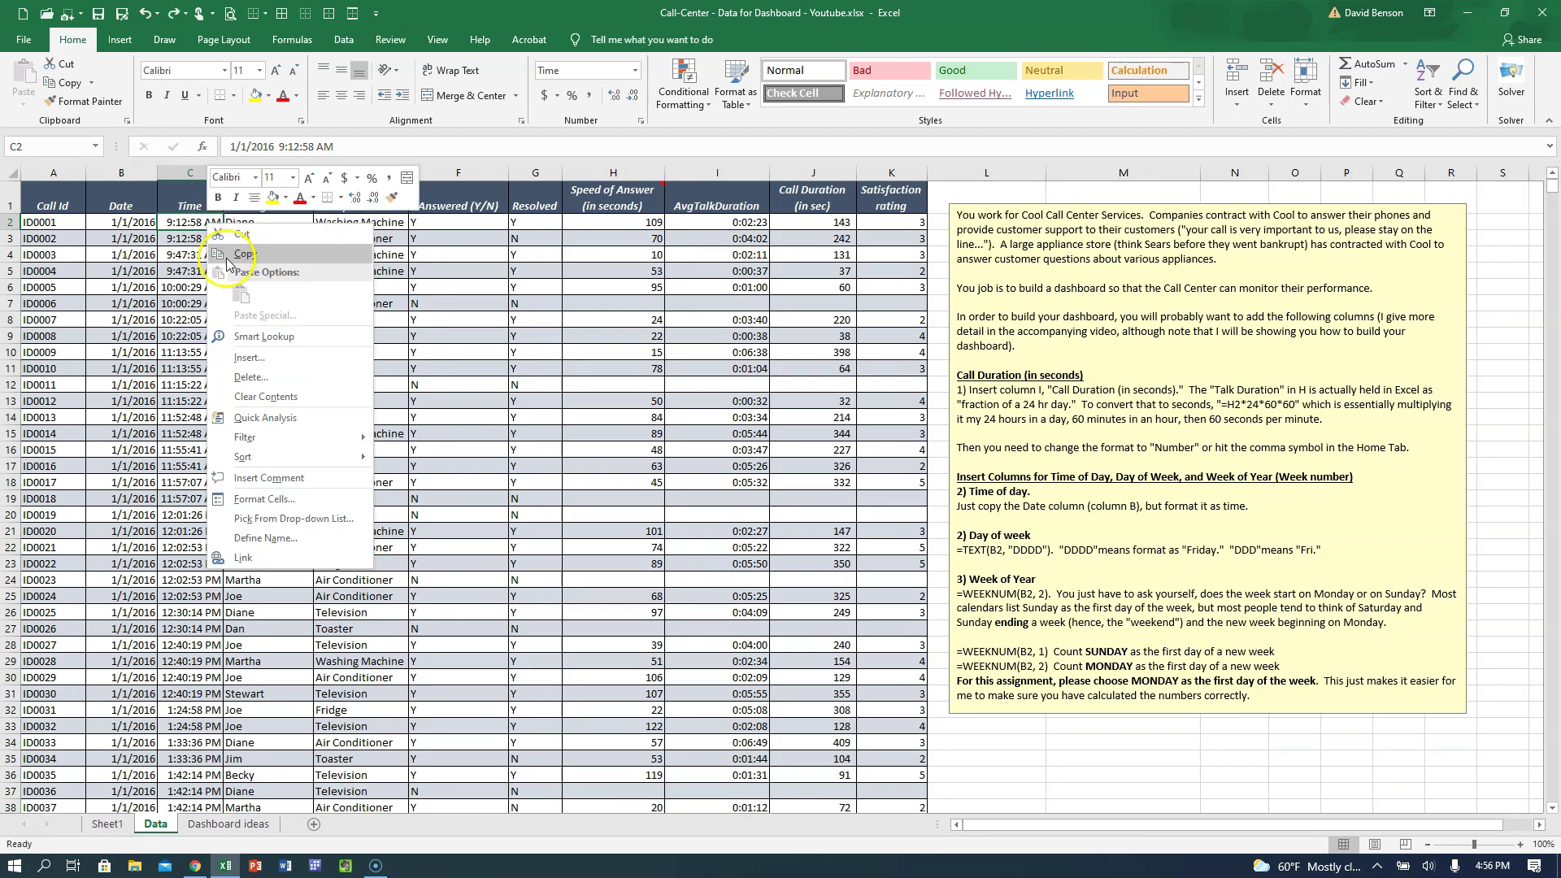
key("Escape")
key("ctrl+y")
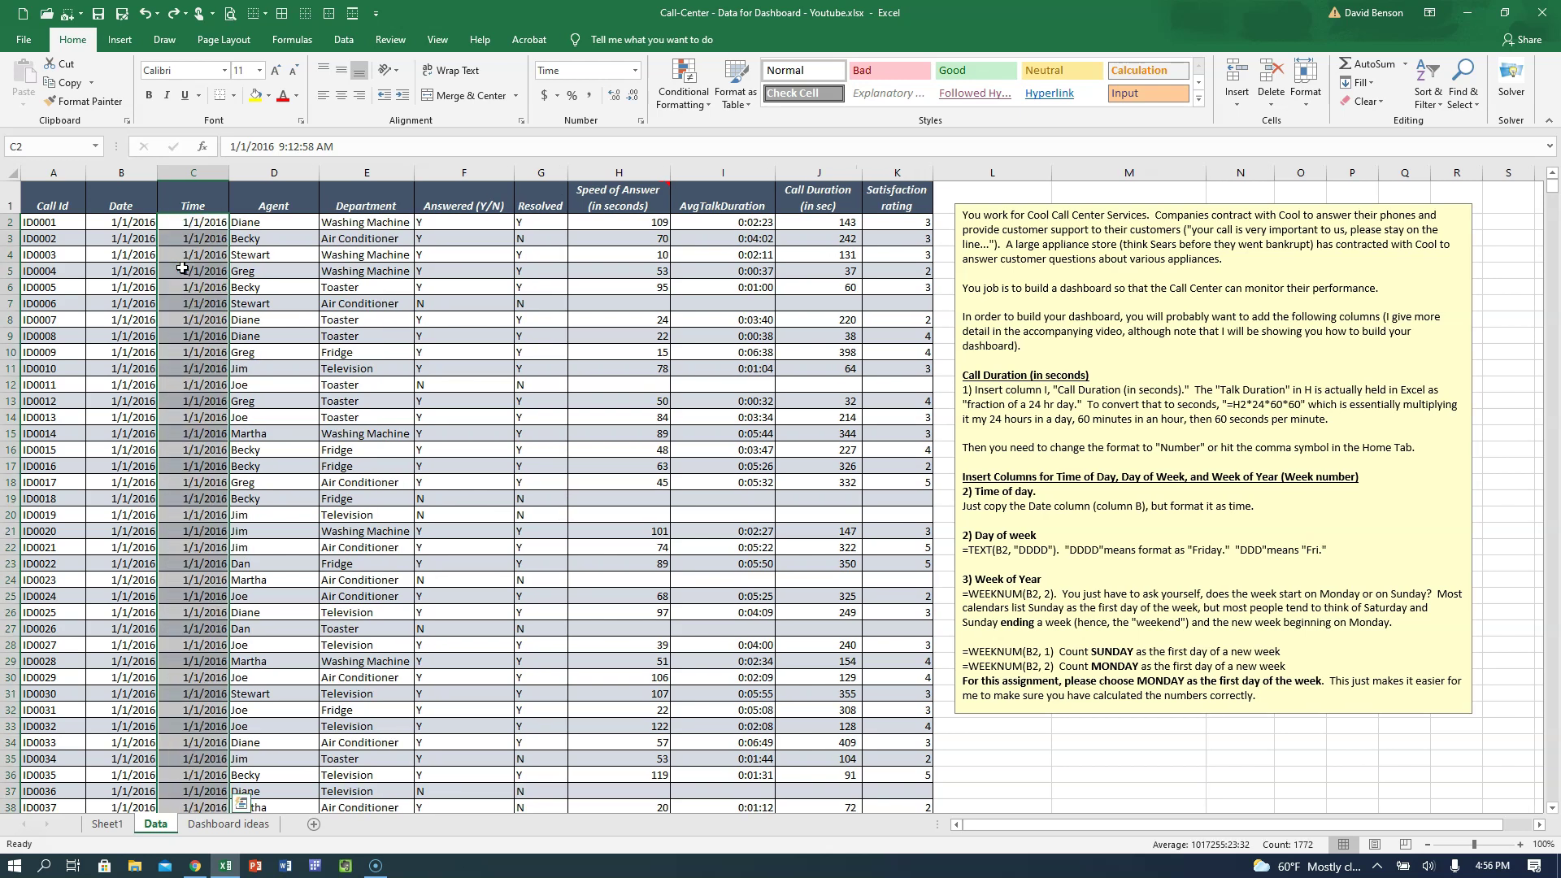
Step: Format C2 with the Time category's *1:30:55 PM type in the Format Cells dialog
left_click(200, 225)
right_click(200, 224)
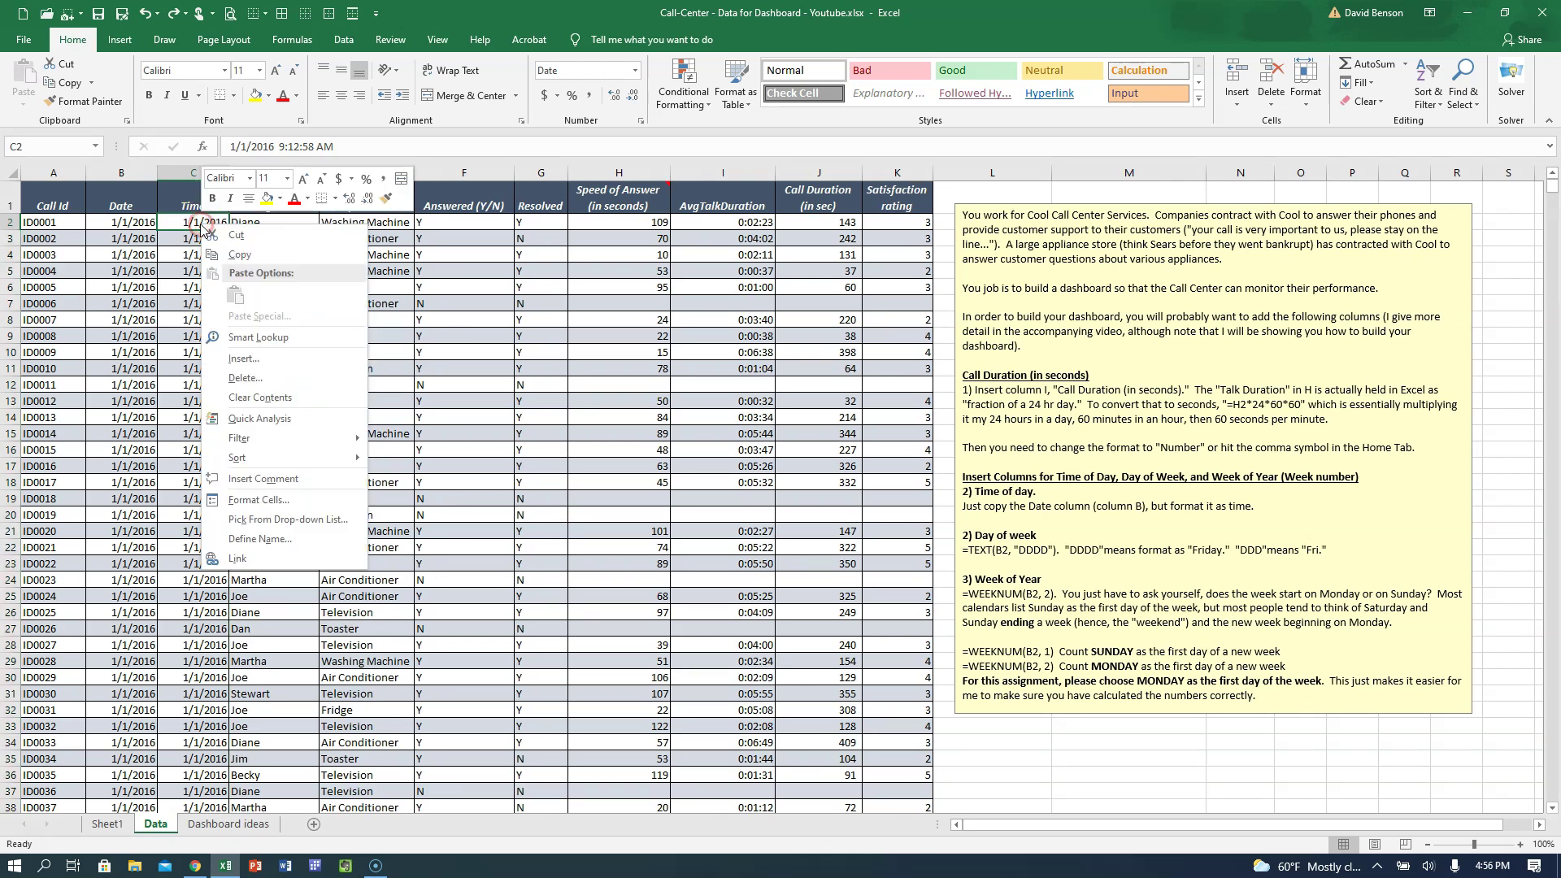
left_click(273, 498)
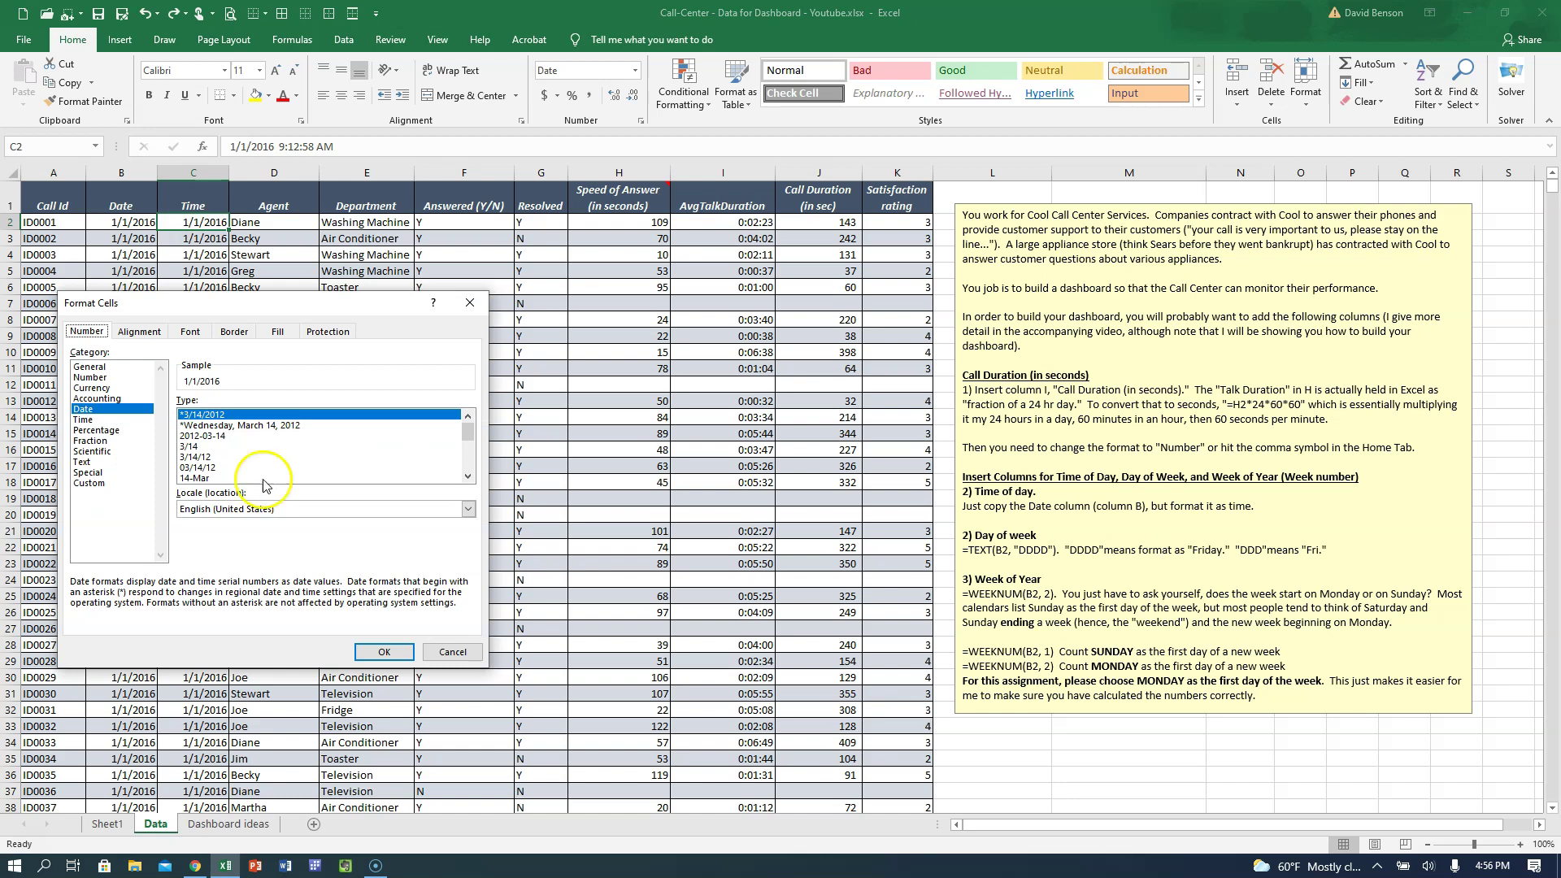
left_click(105, 420)
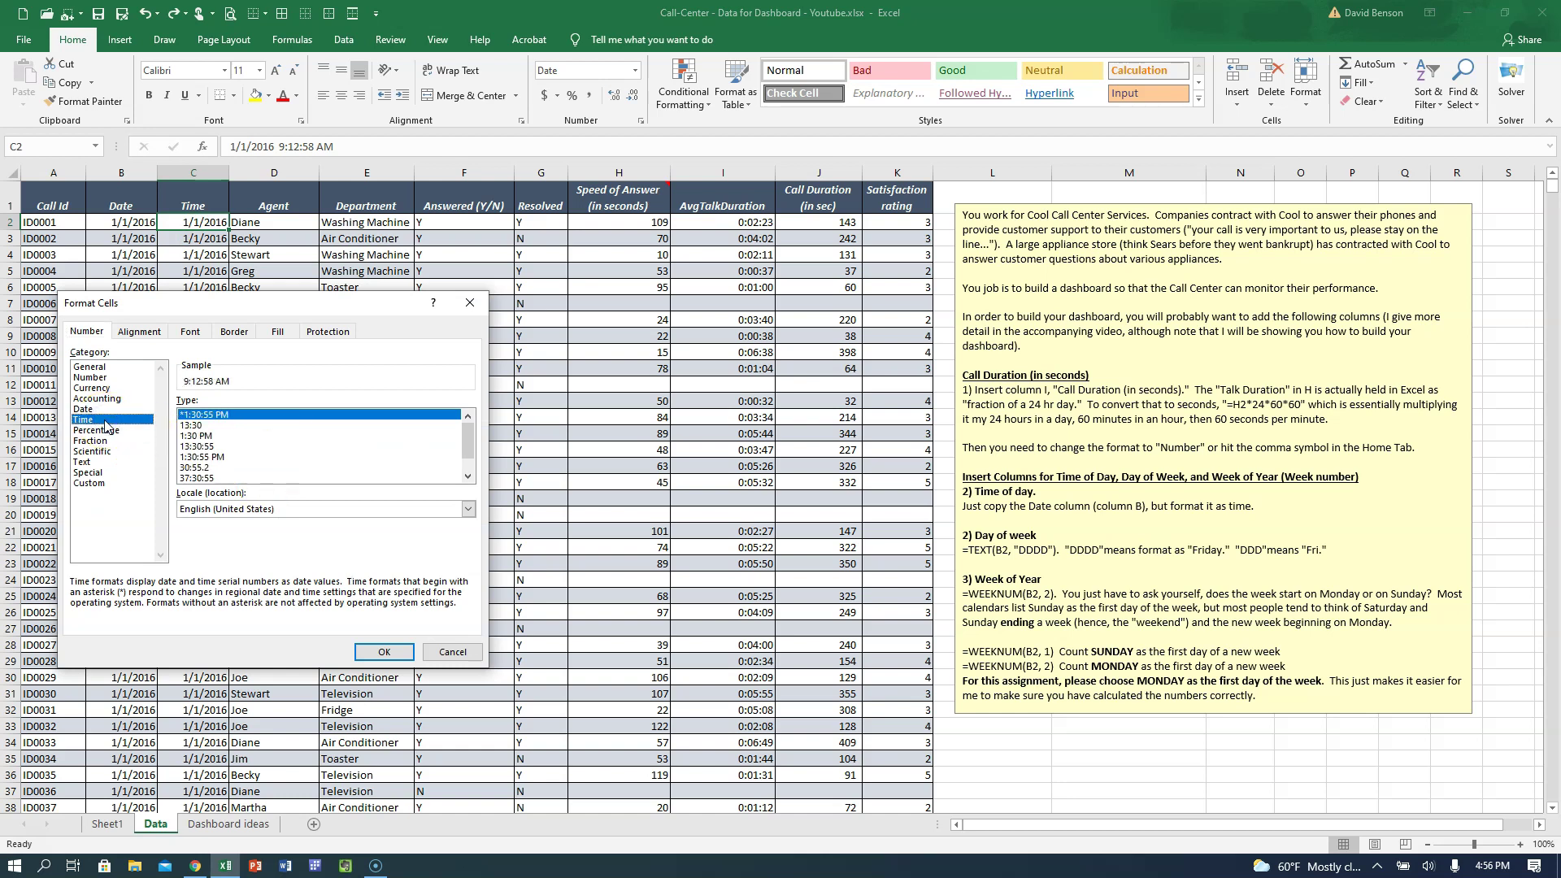
left_click(398, 650)
Step: Apply the Time number format to the remaining Time column values, from C3 to C1773
key("Down")
key("ctrl+shift+Down")
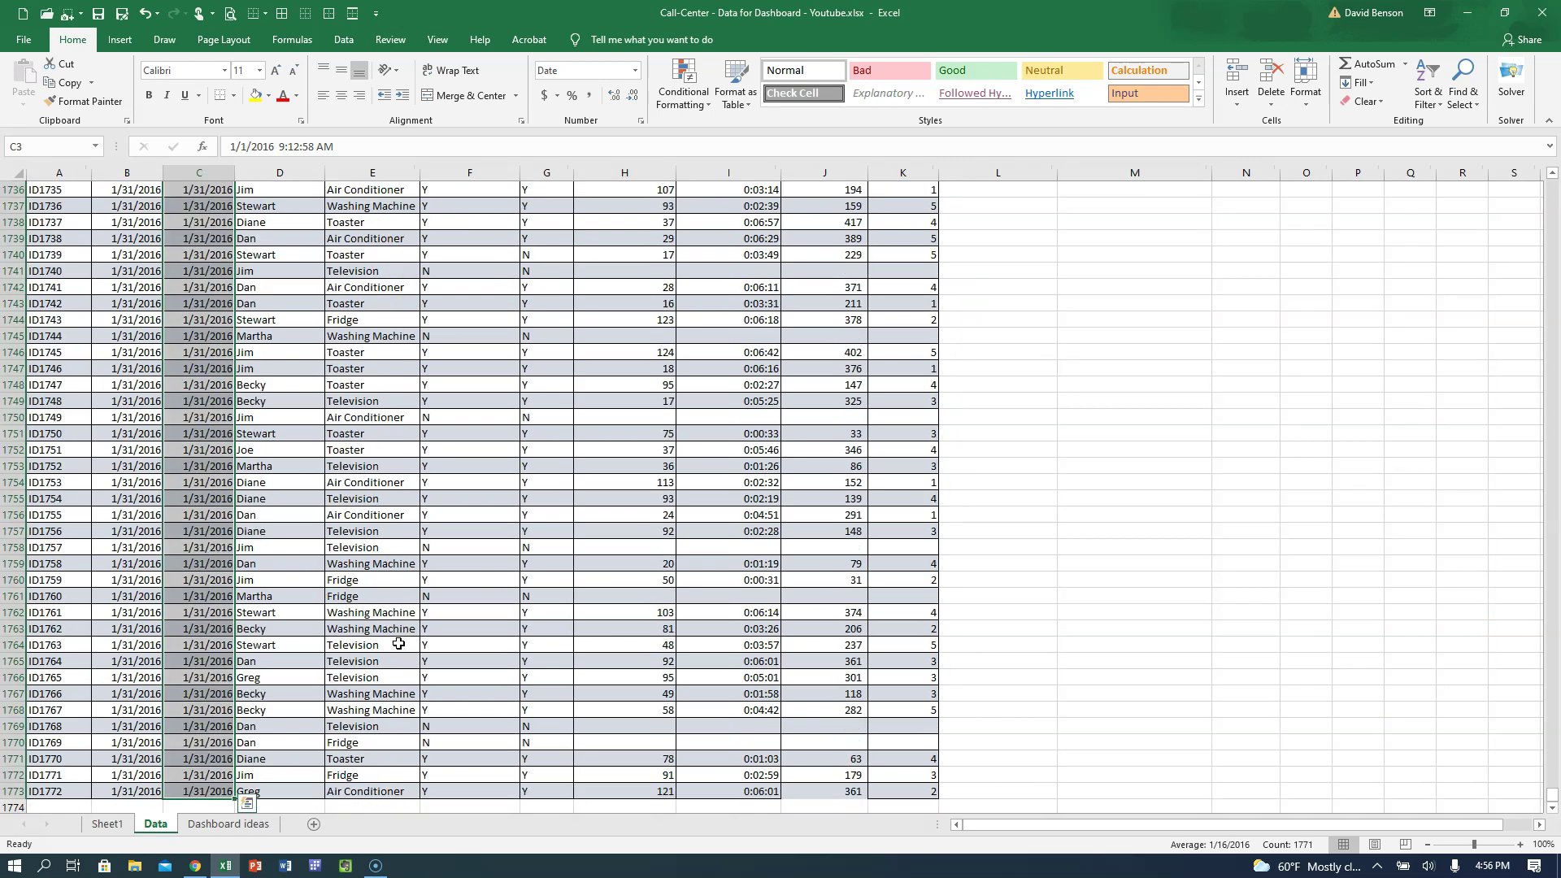
left_click(635, 71)
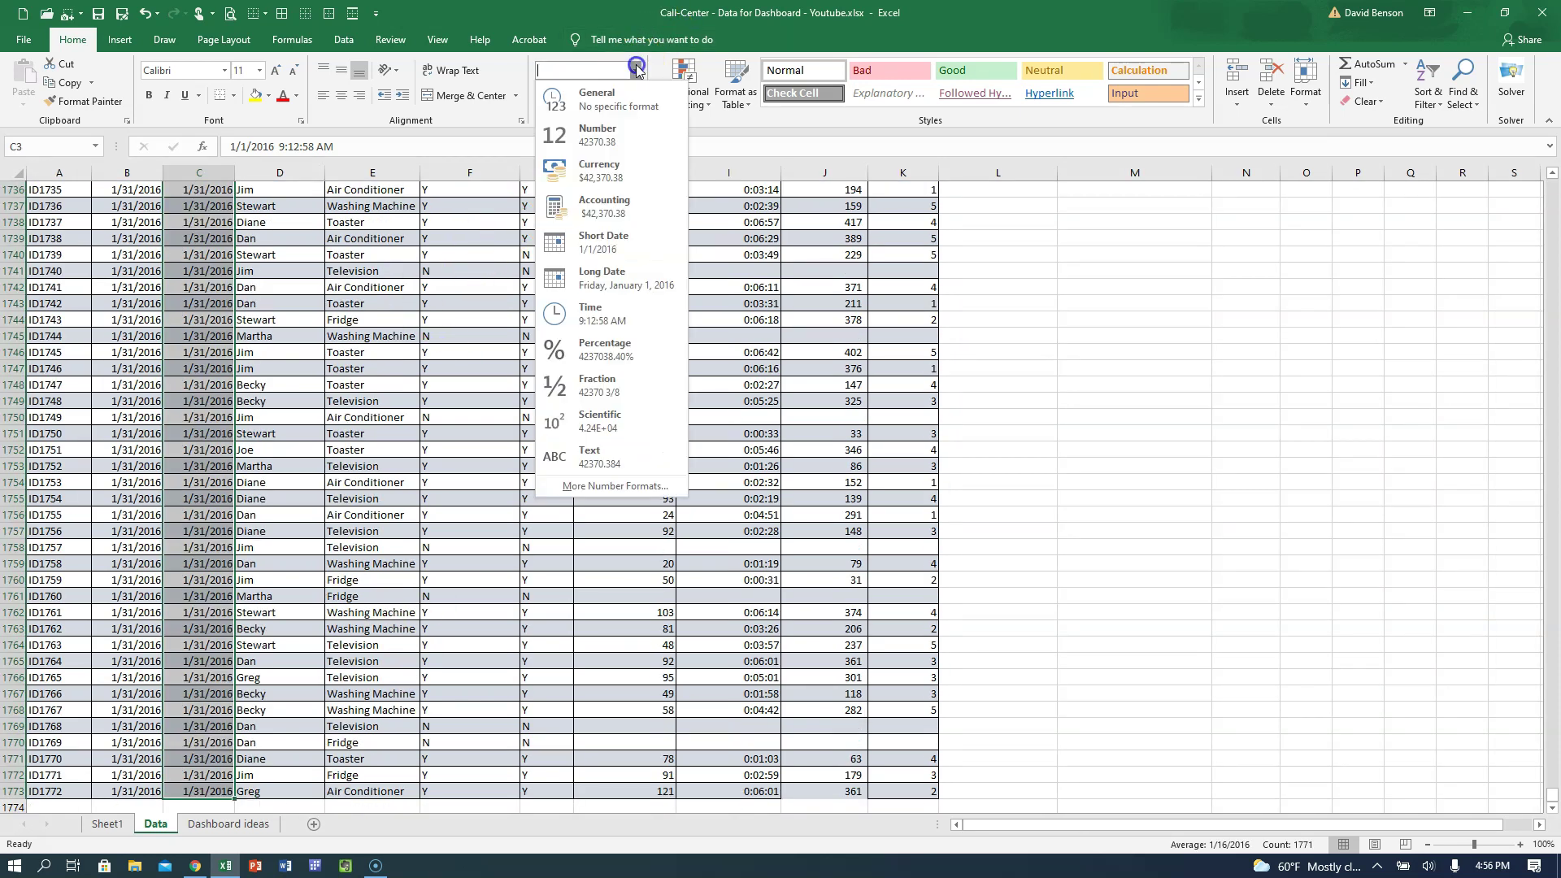
left_click(592, 314)
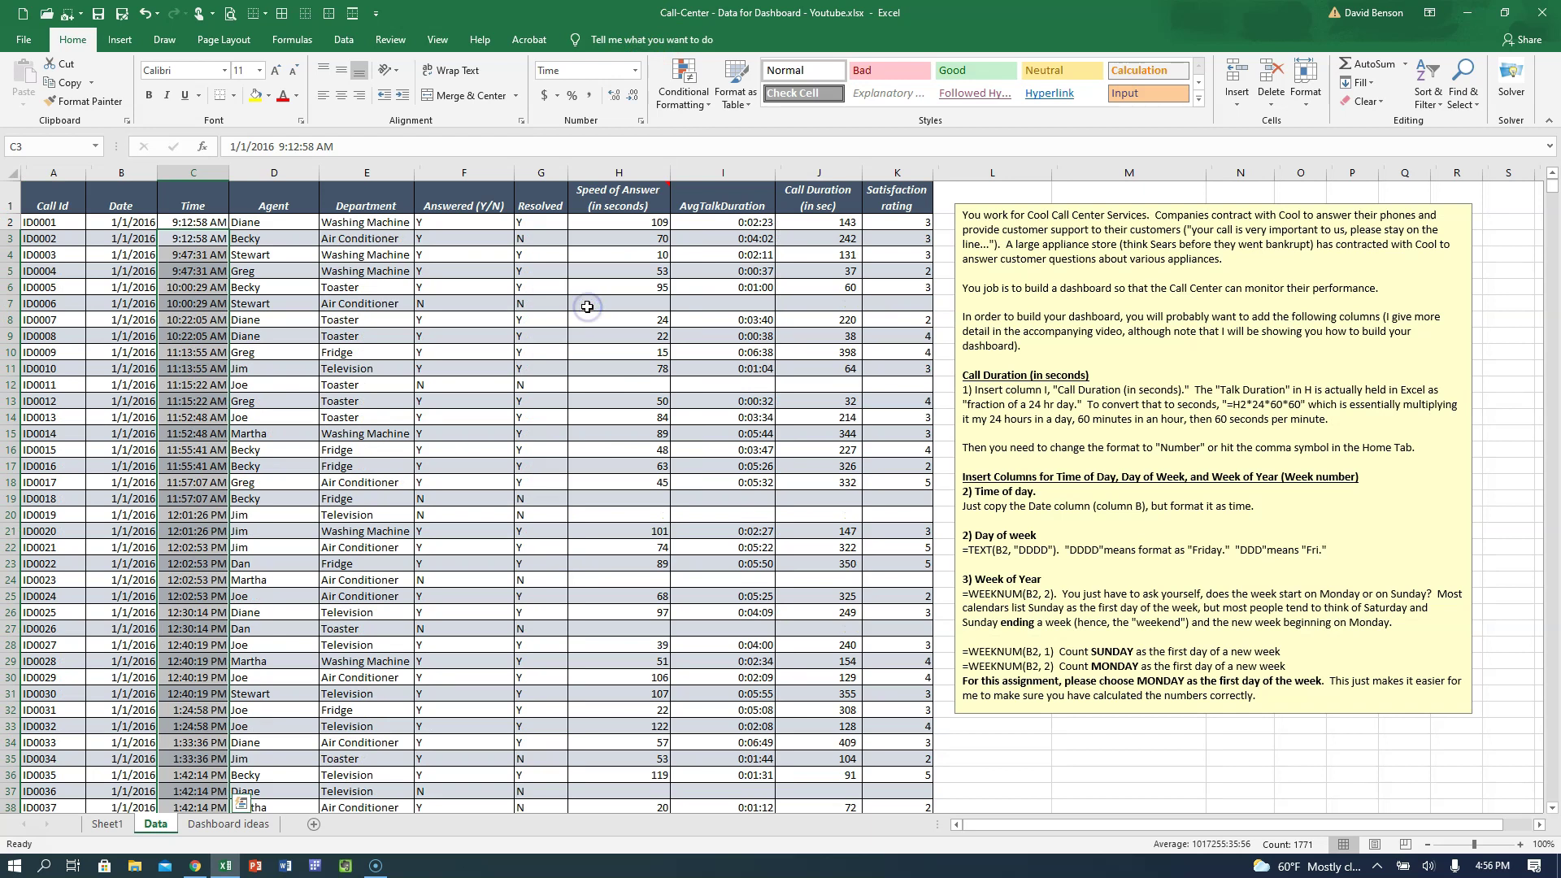
left_click(267, 308)
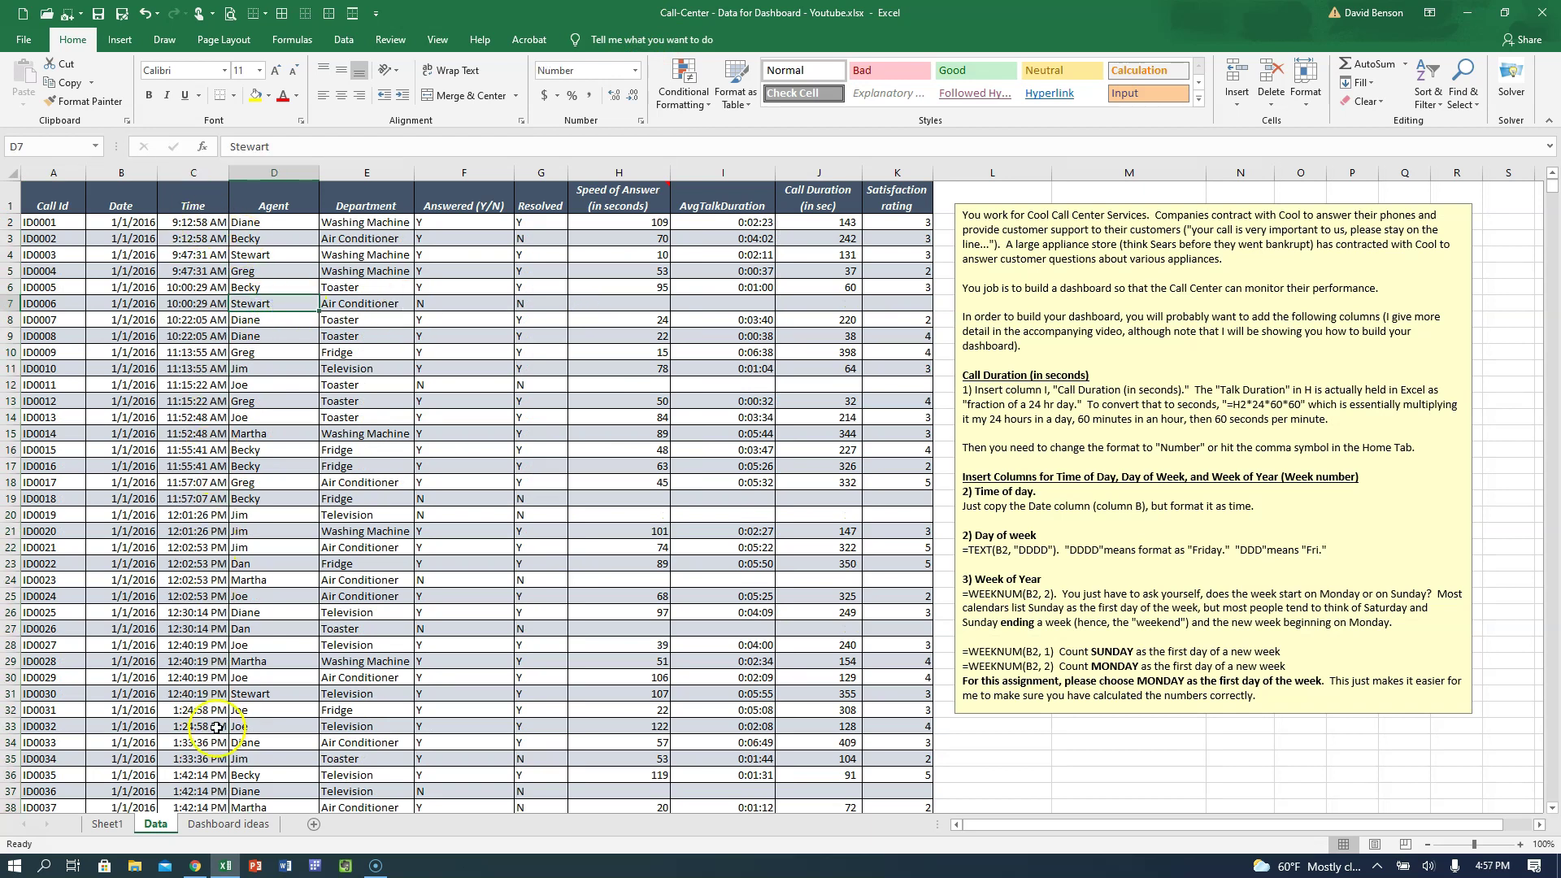
left_click(175, 208)
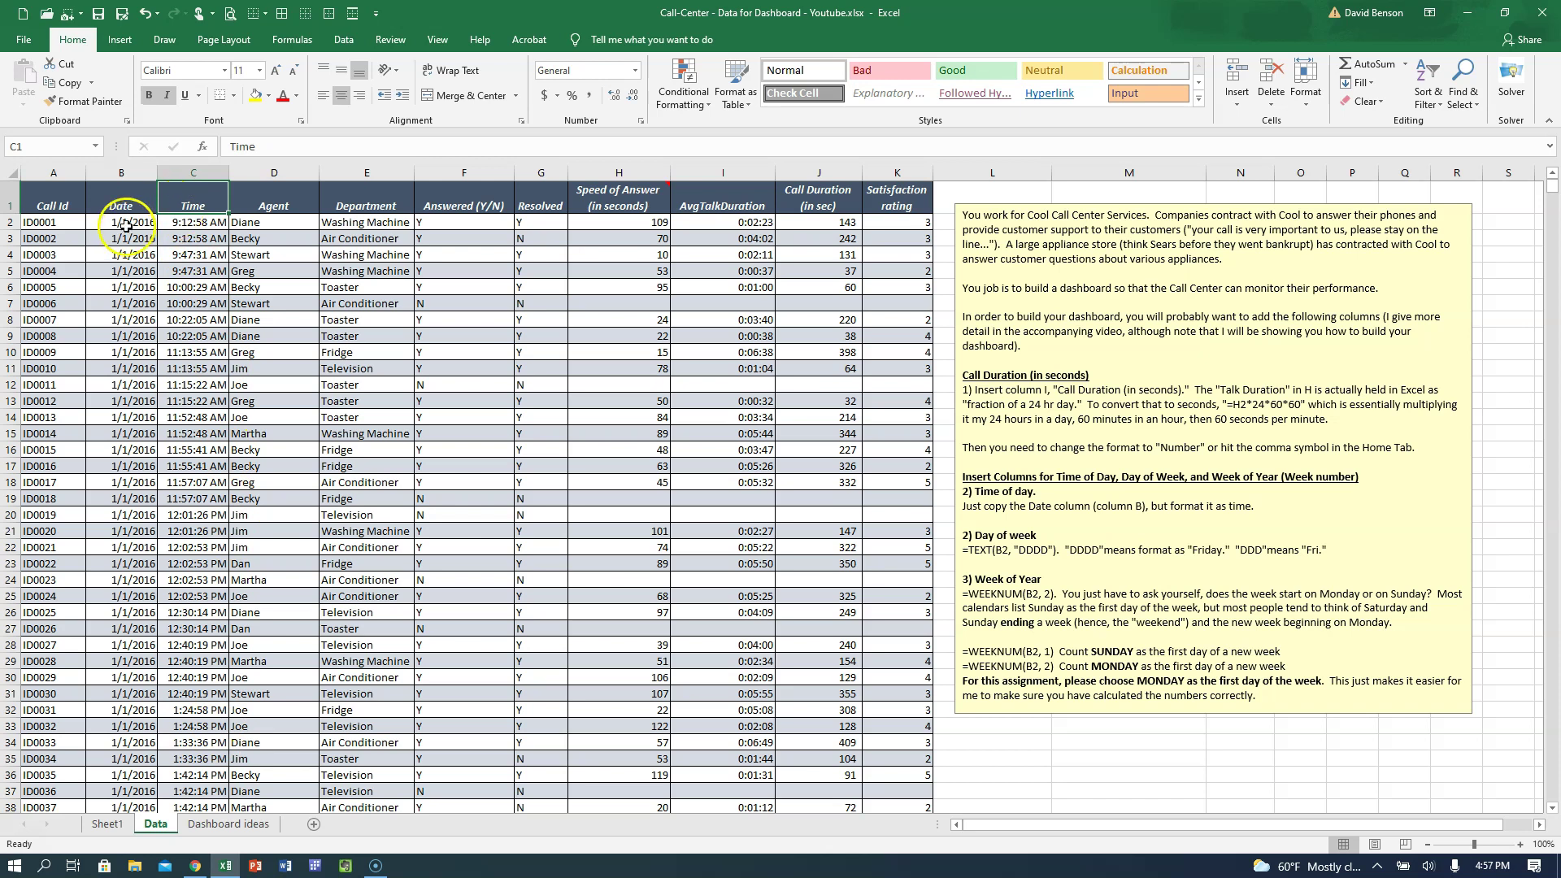
left_click(192, 222)
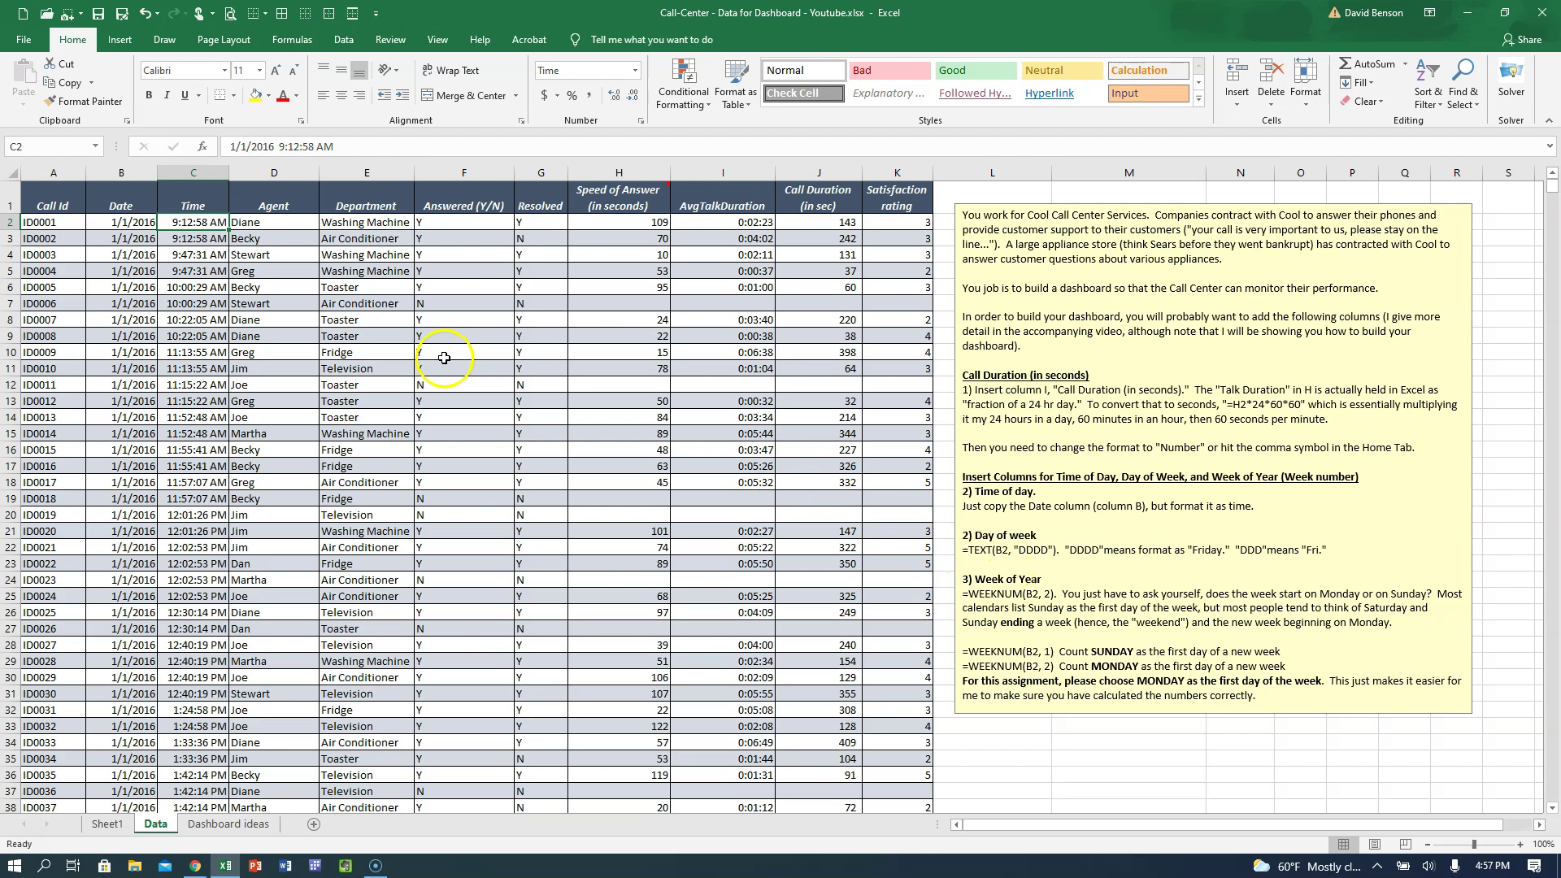
left_click(275, 319)
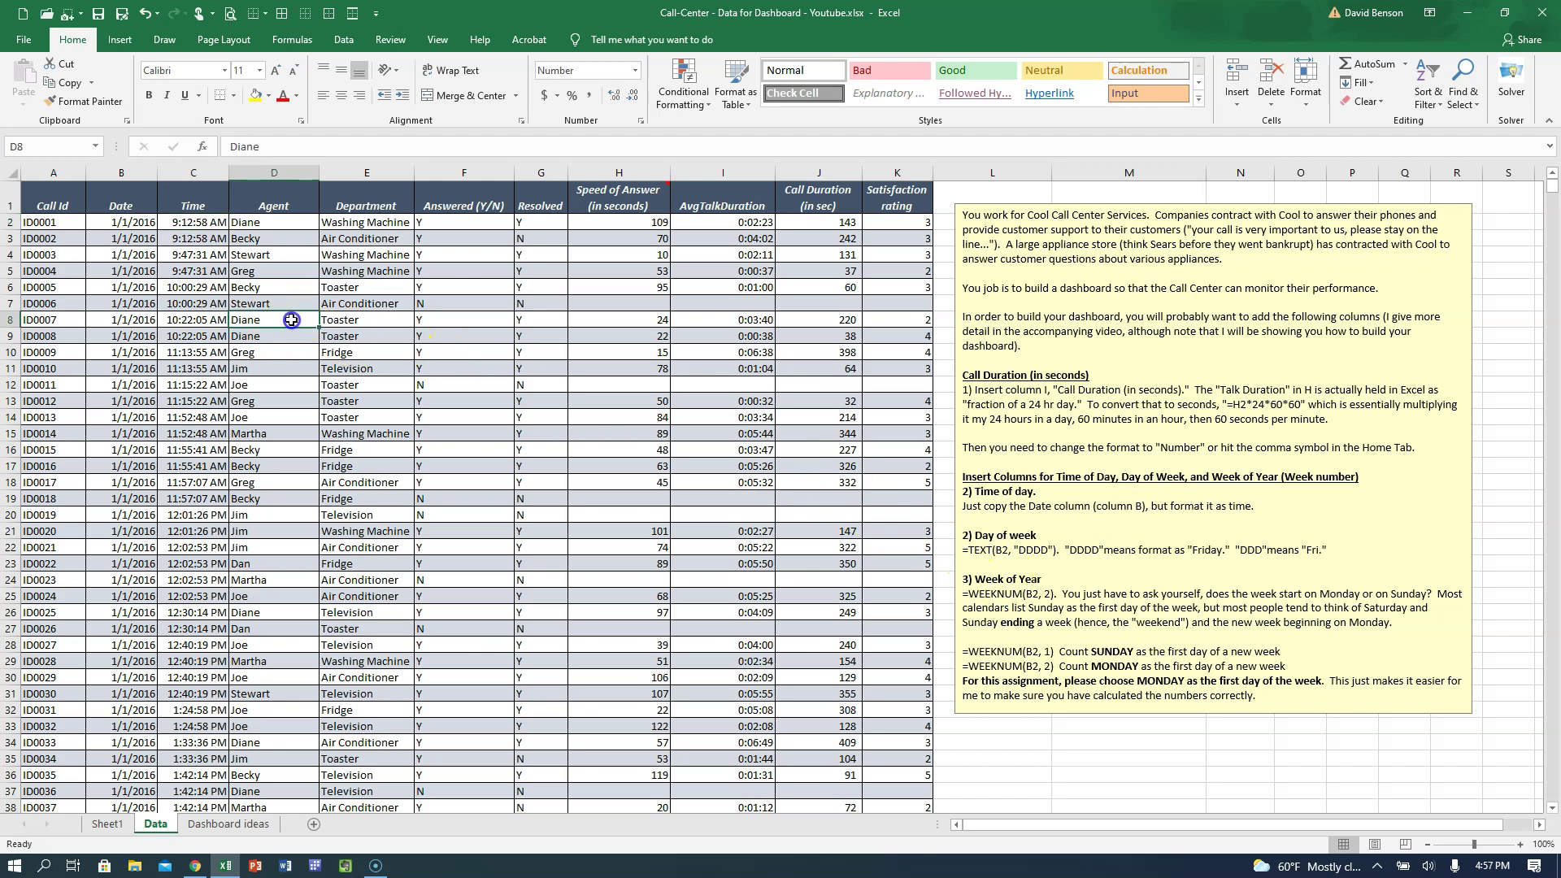
Step: Insert a column before Agent, enter the header "Week Number" in D1, and wrap its text
right_click(284, 172)
key("i")
left_click(269, 213)
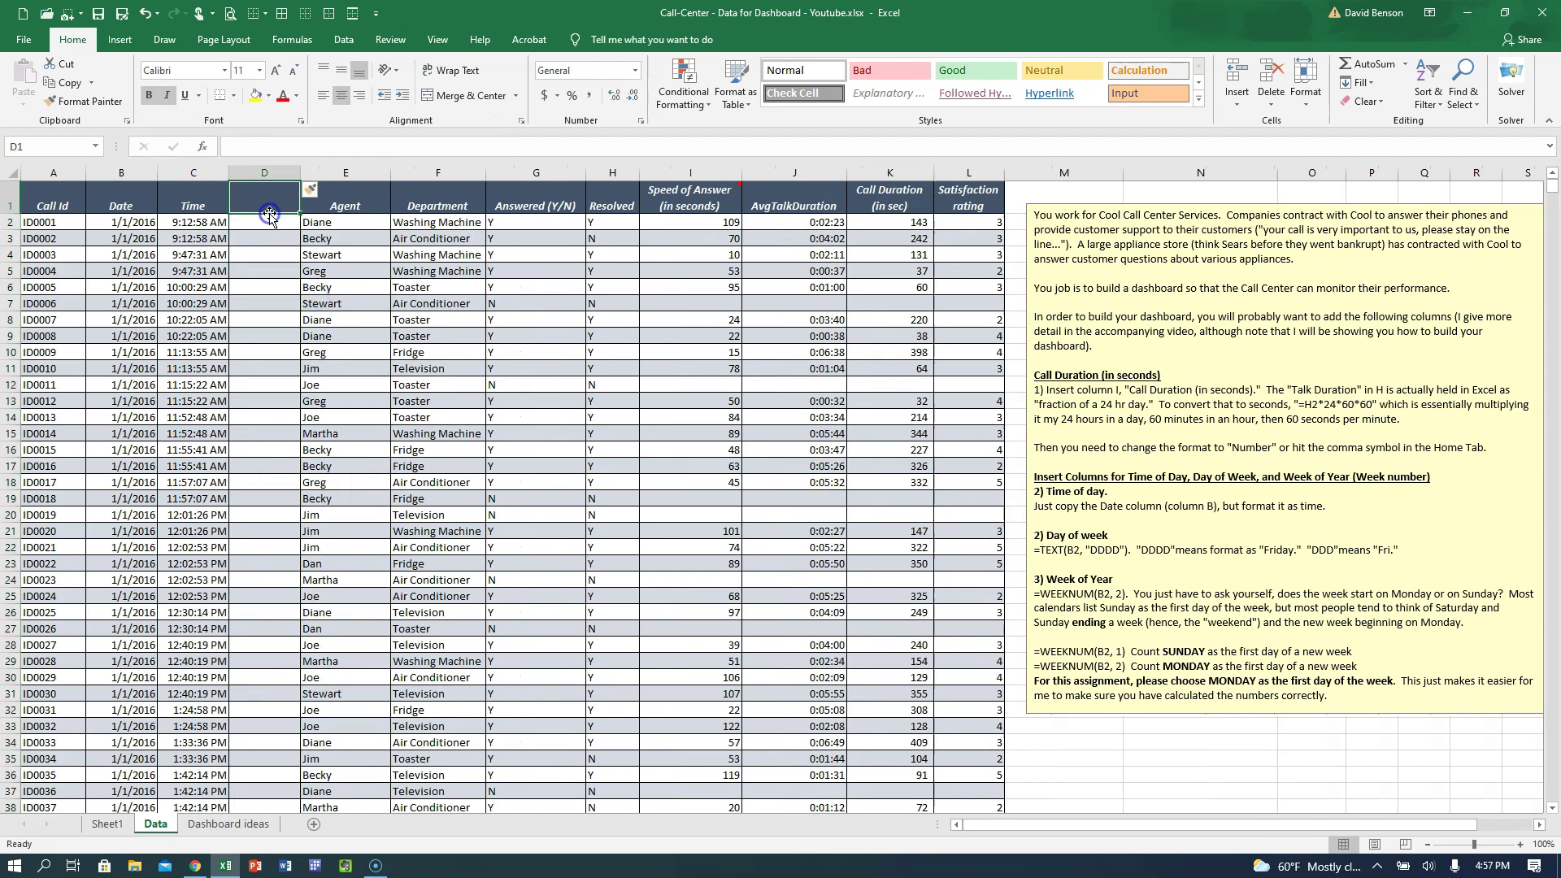
type("Week Number")
key("ctrl+Return")
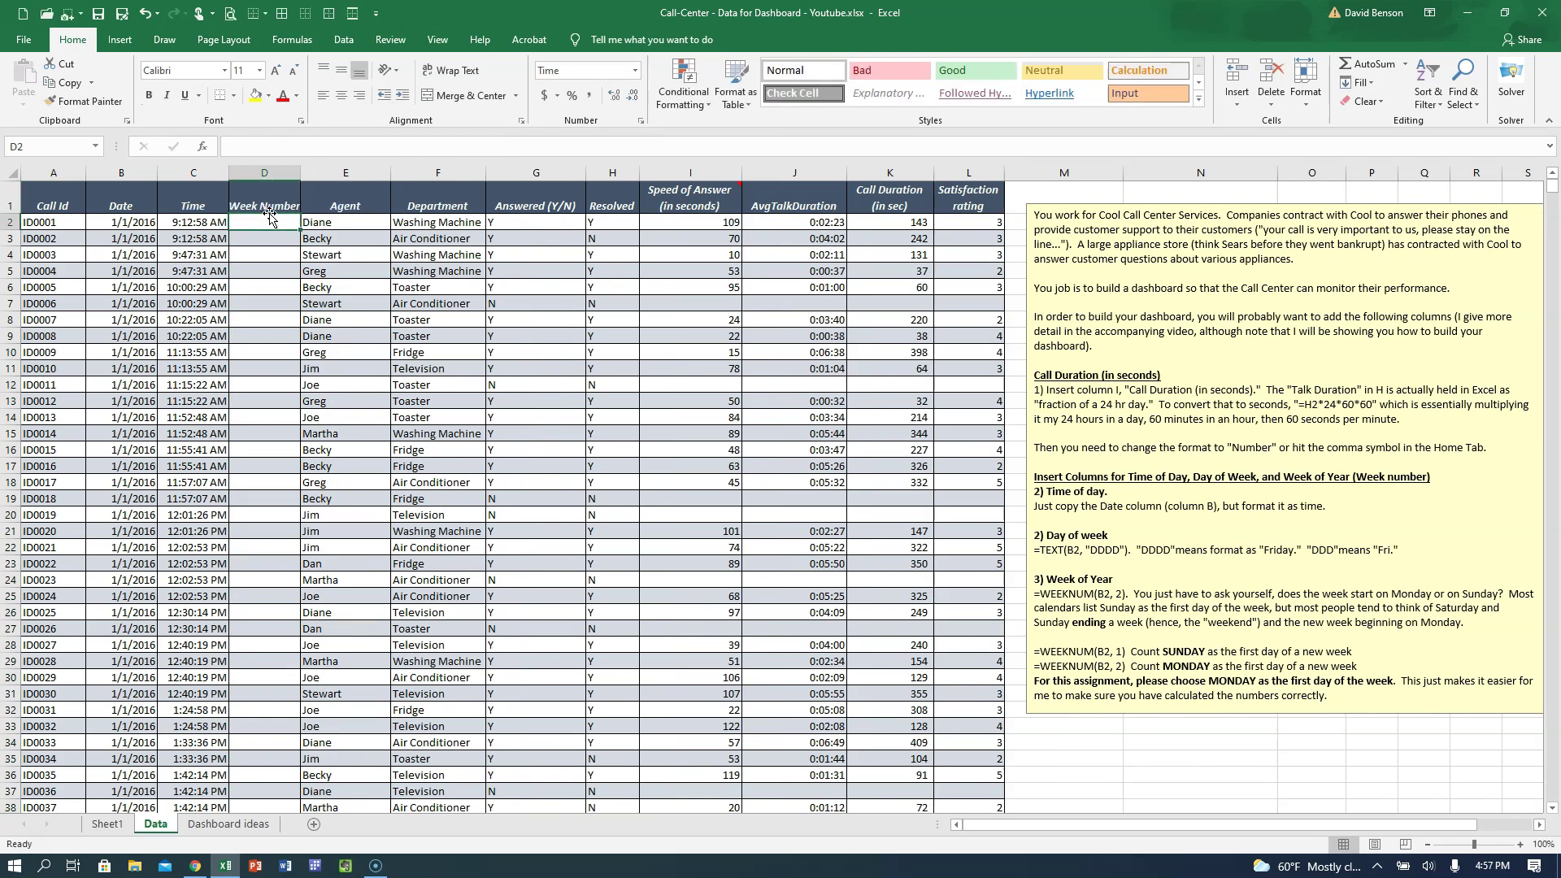
key("alt+h")
key("w")
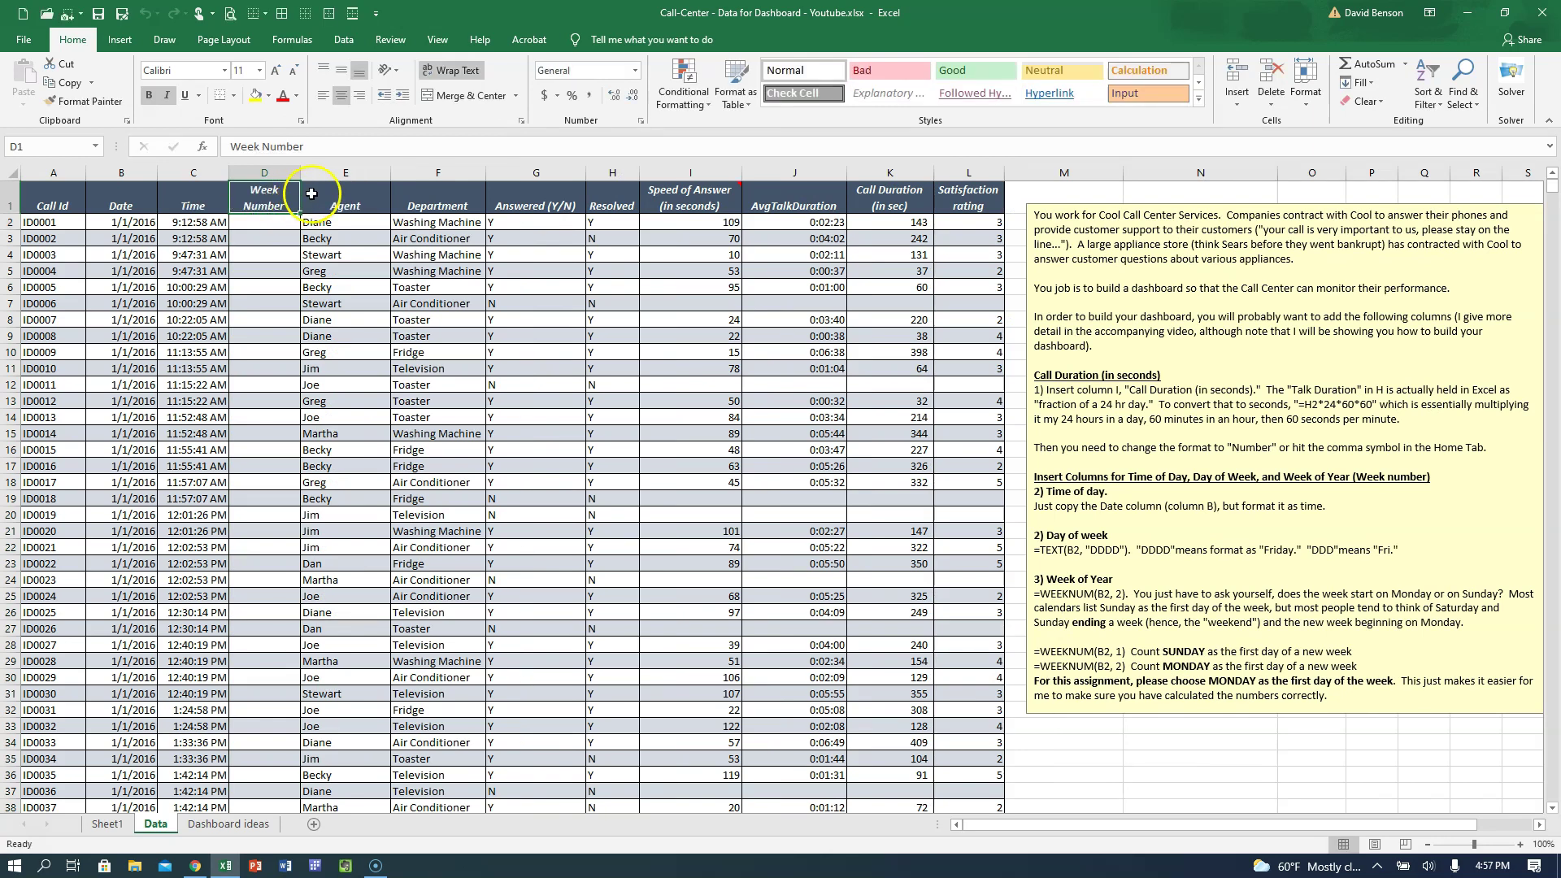
Step: Insert another column before Agent and enter the header "Day of the Week" in E1
left_click(325, 172)
right_click(331, 173)
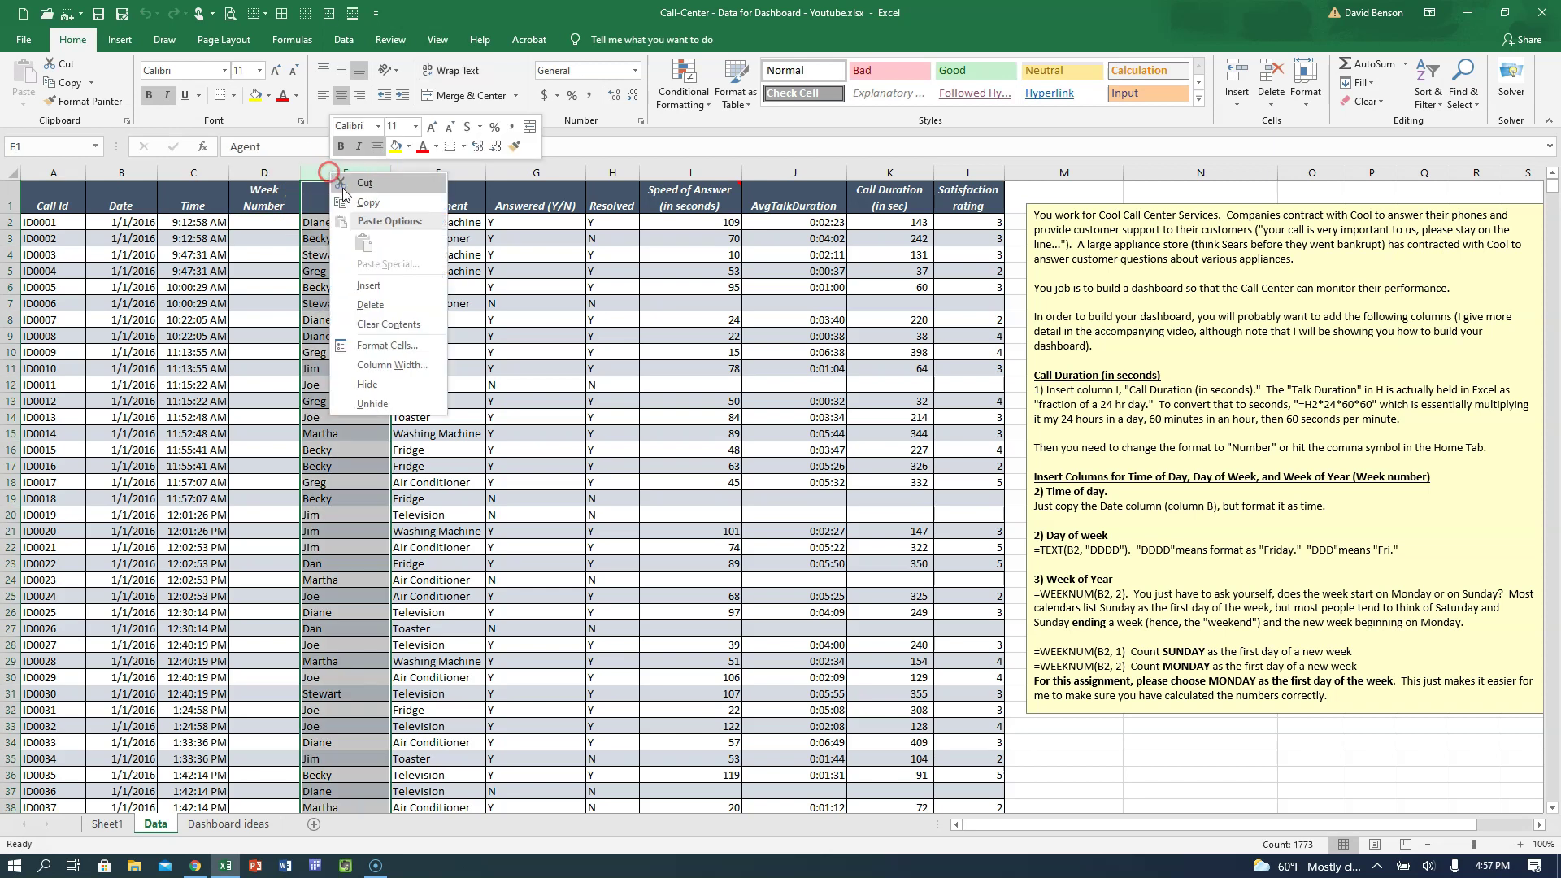
left_click(369, 285)
type("Day of the Week")
key("ctrl+Return")
key("Down")
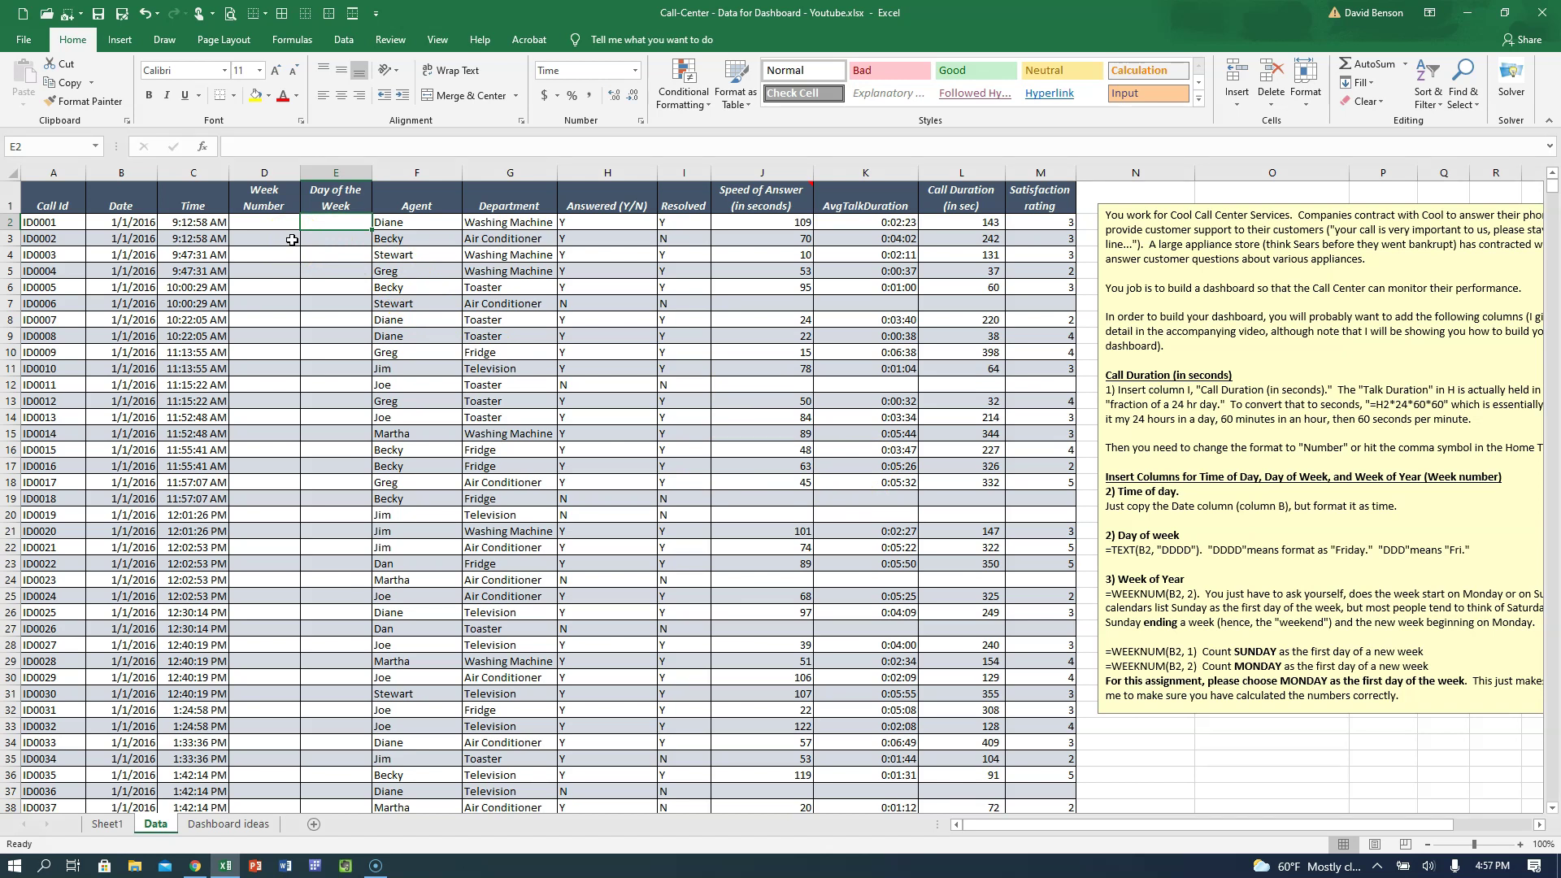
left_click(107, 221)
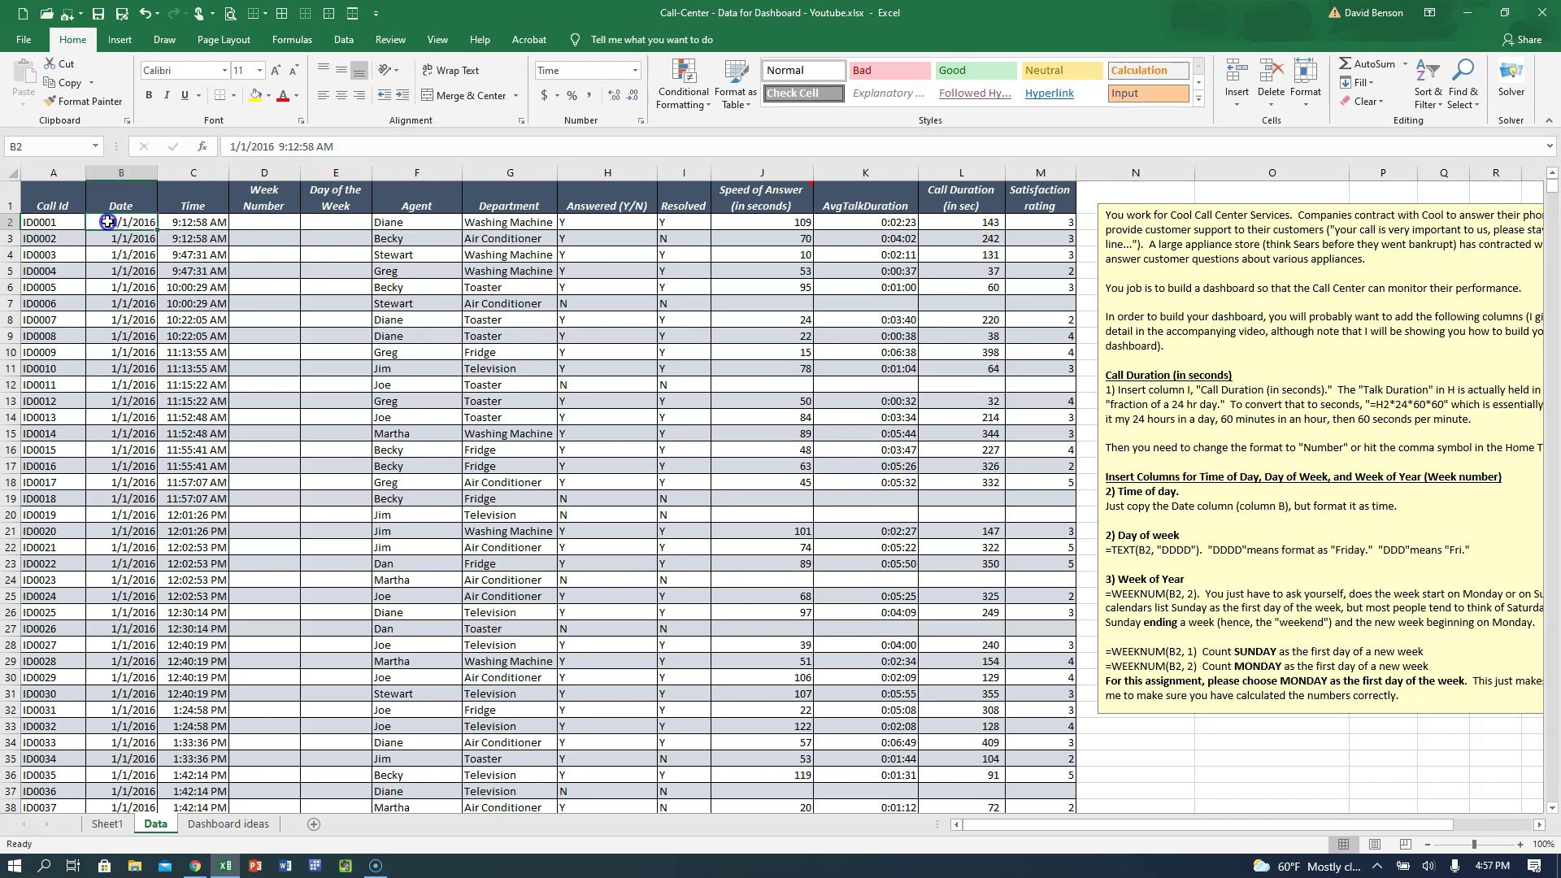
left_click(352, 227)
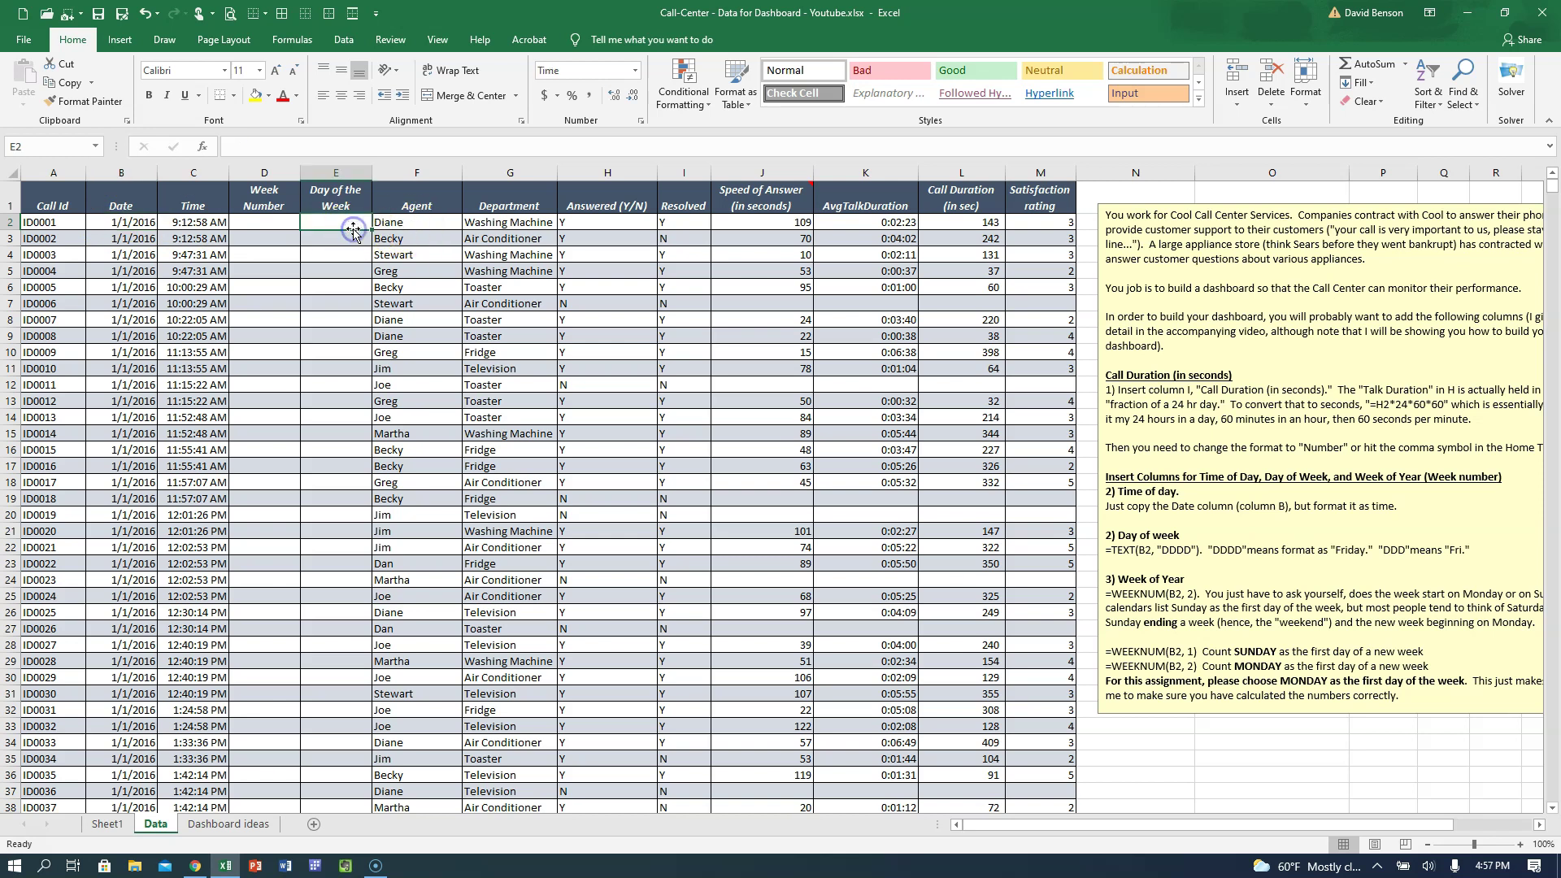
type("=")
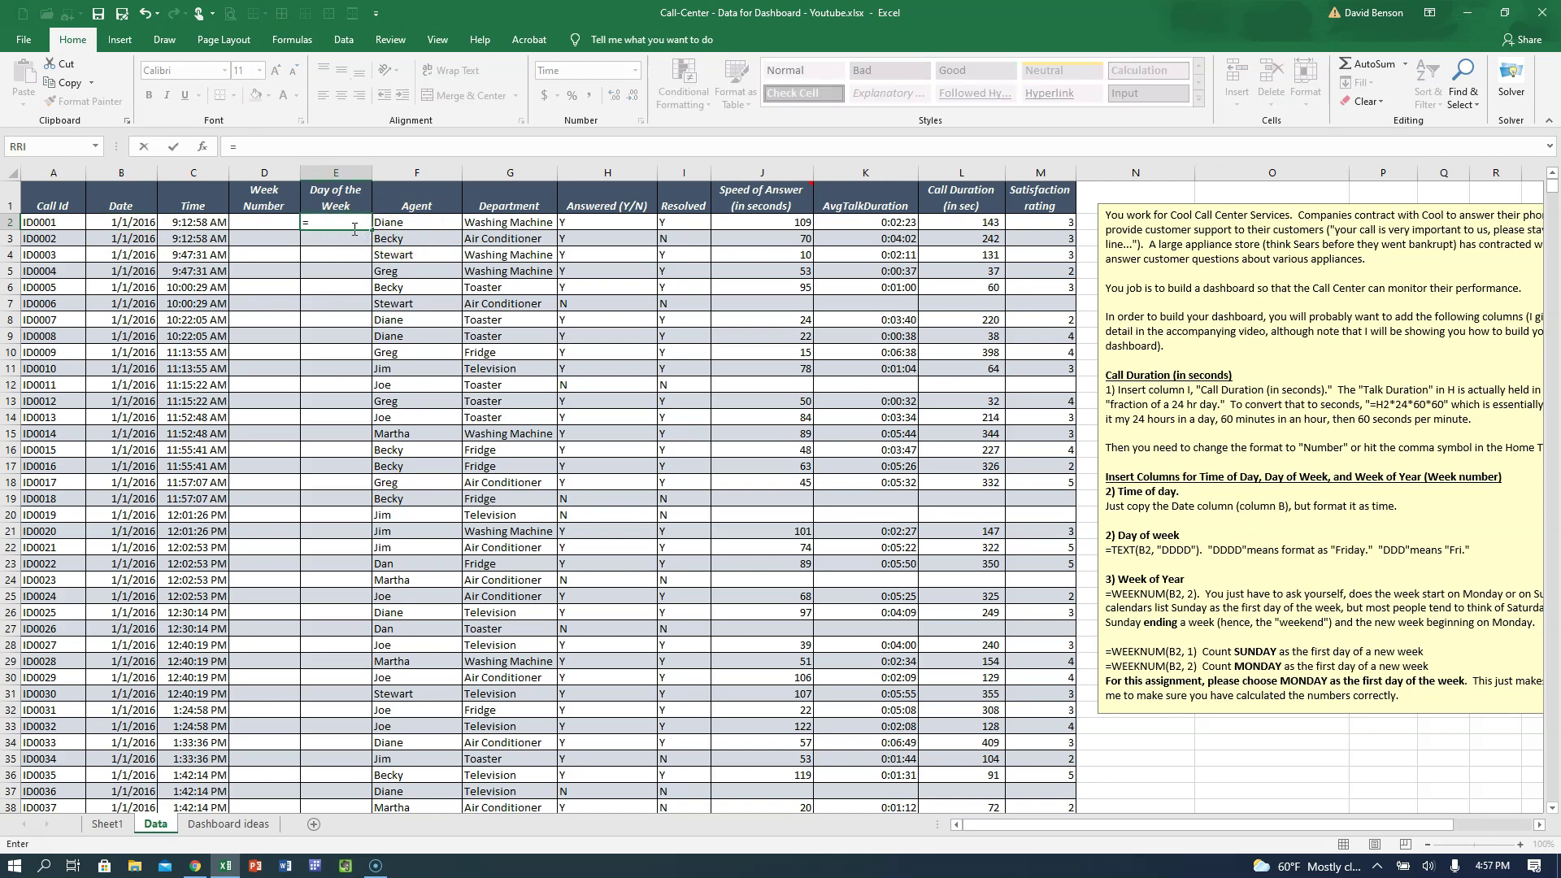
key("Escape")
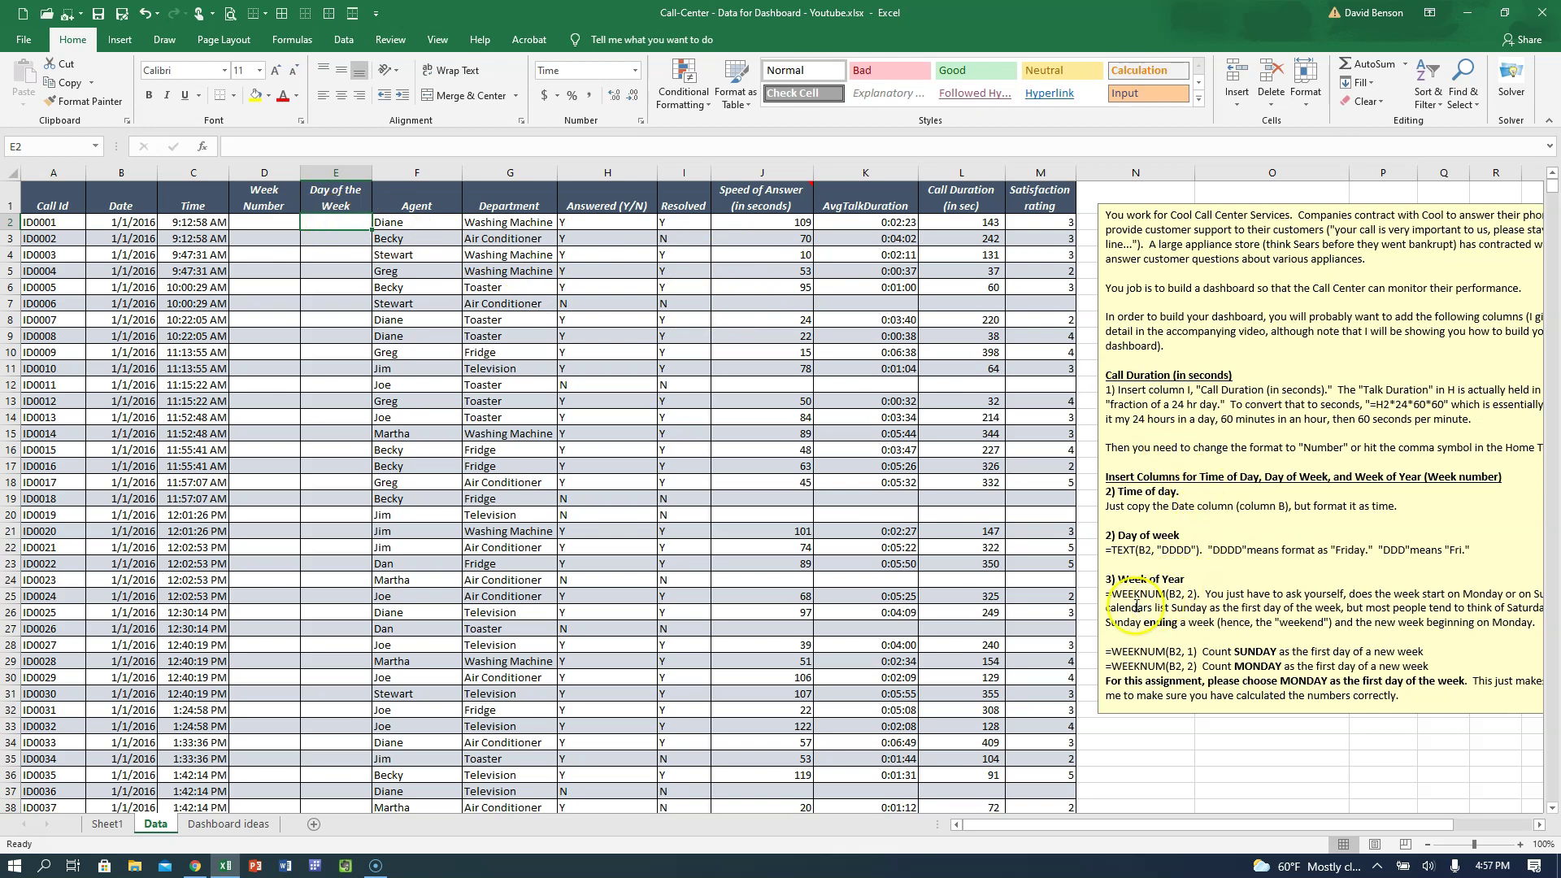
Step: Examine the TEXT formula in the day of week note and the table of date format codes below it
mouse_move(1105, 594)
left_mouse_down()
mouse_move(1160, 591)
mouse_move(1169, 549)
left_mouse_up()
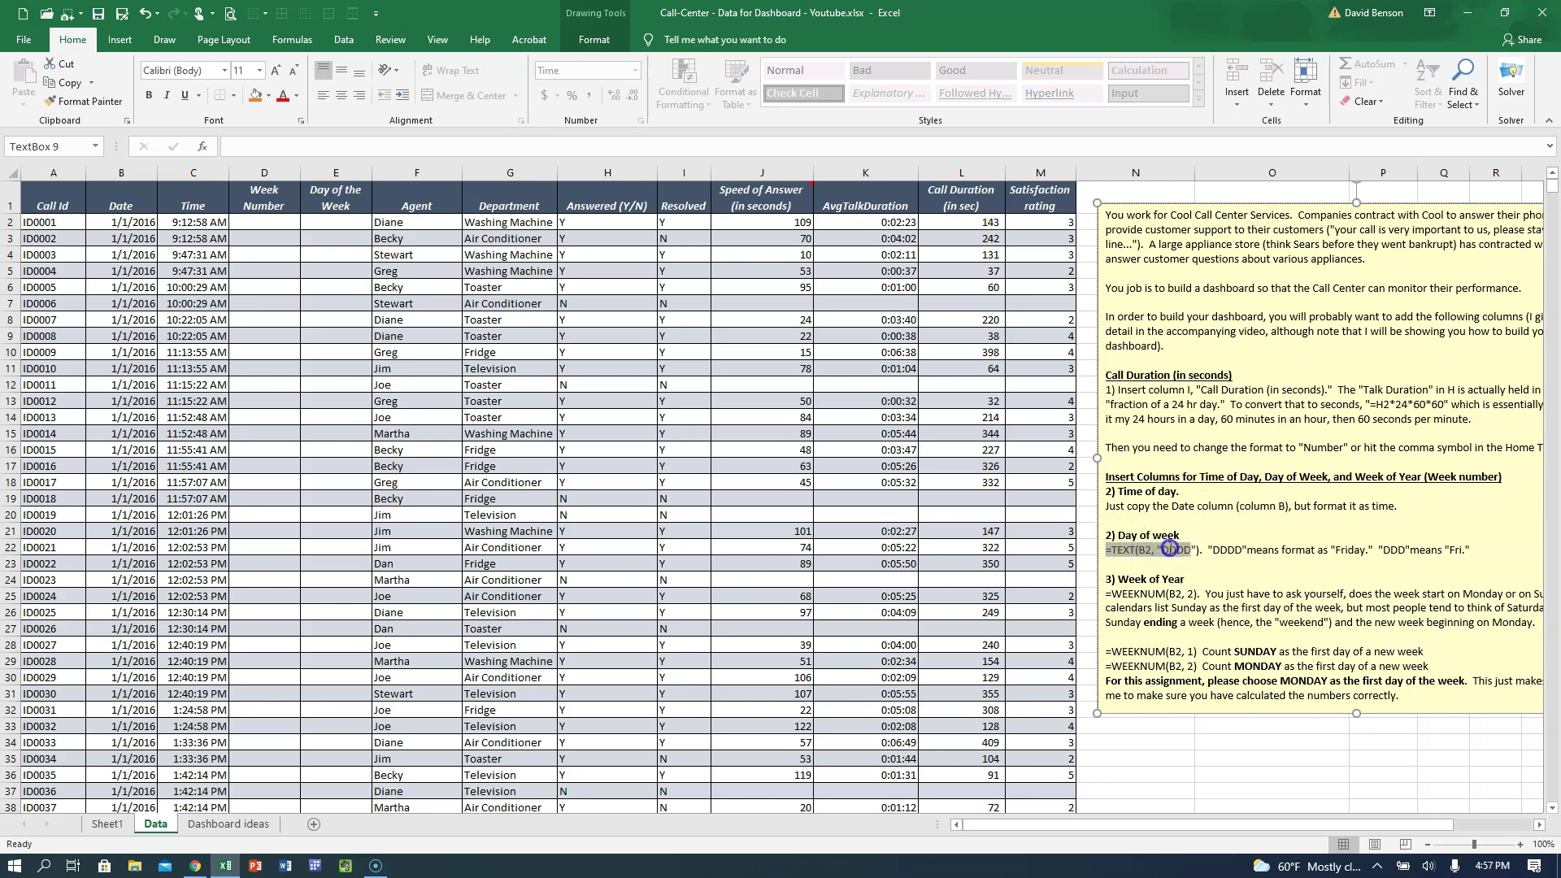
left_click(1216, 552)
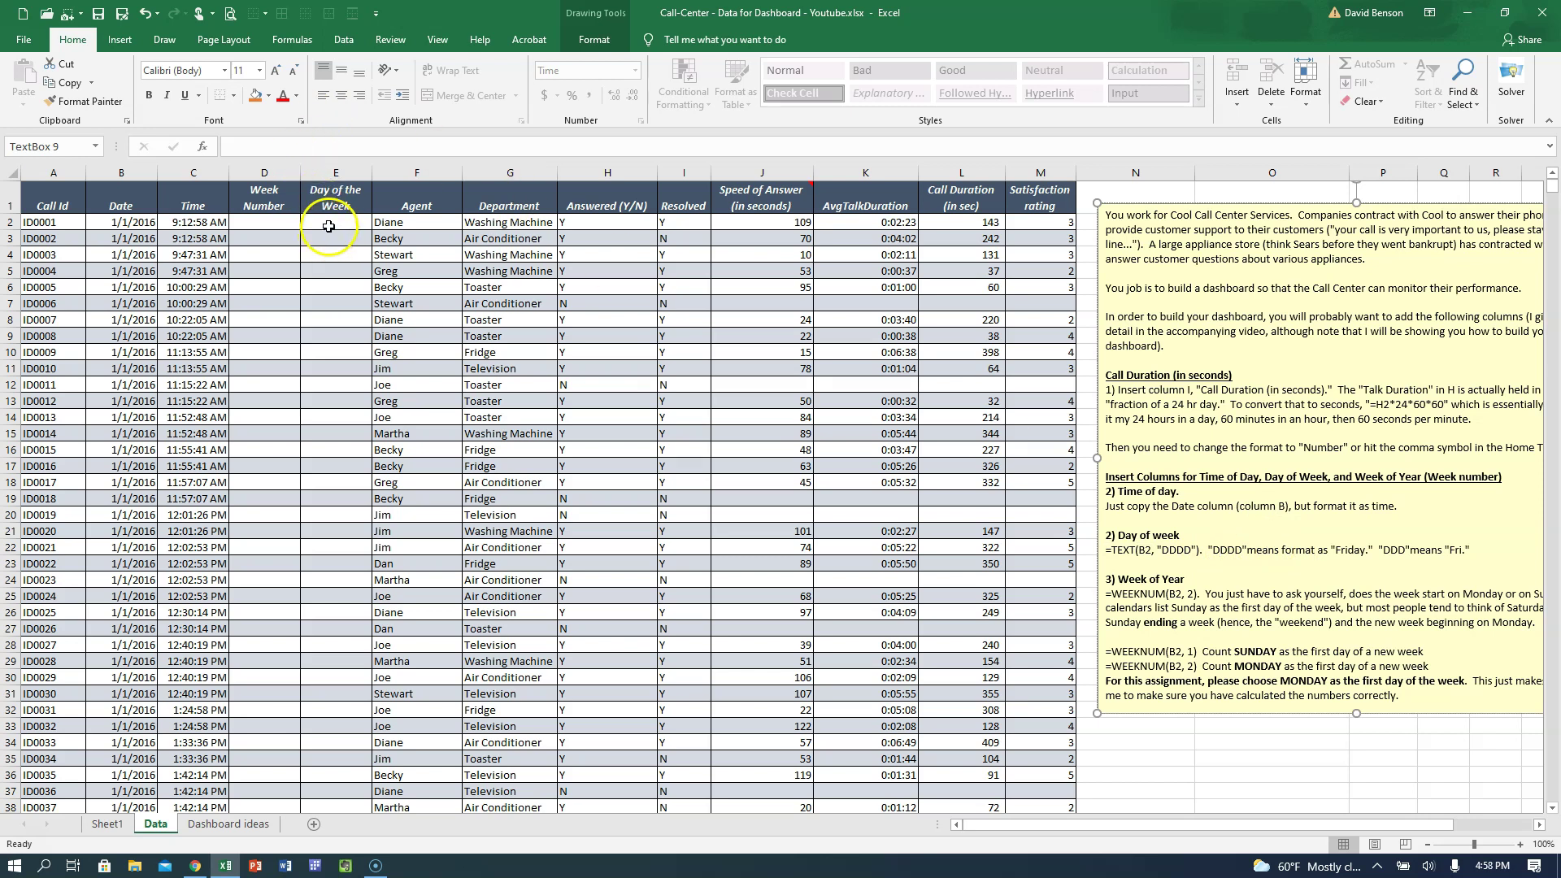
left_click(328, 226)
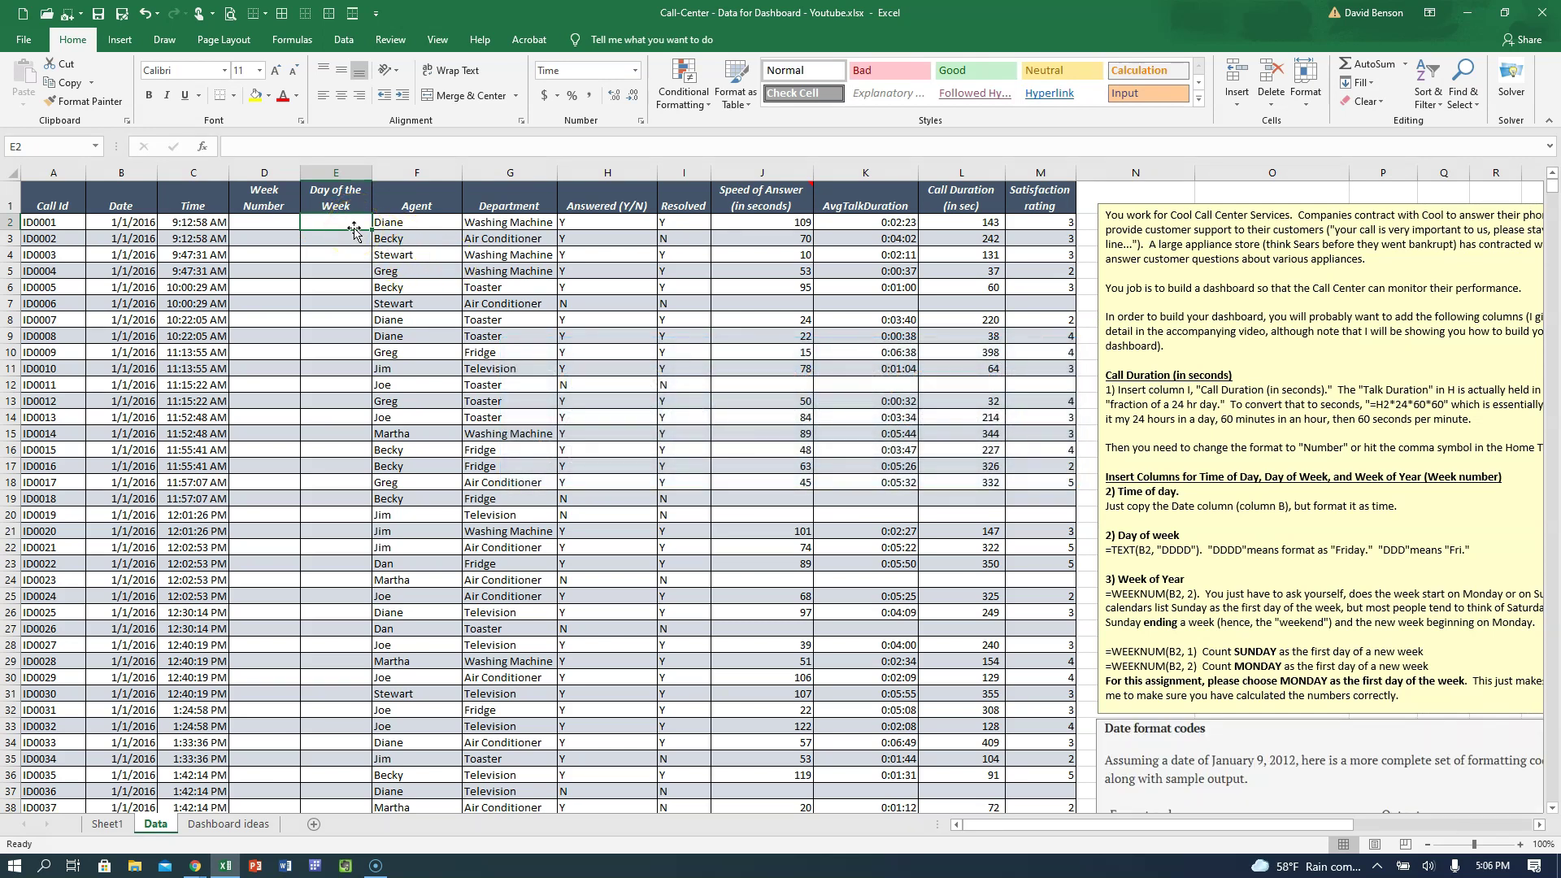
scroll(1202, 366, "down", 11)
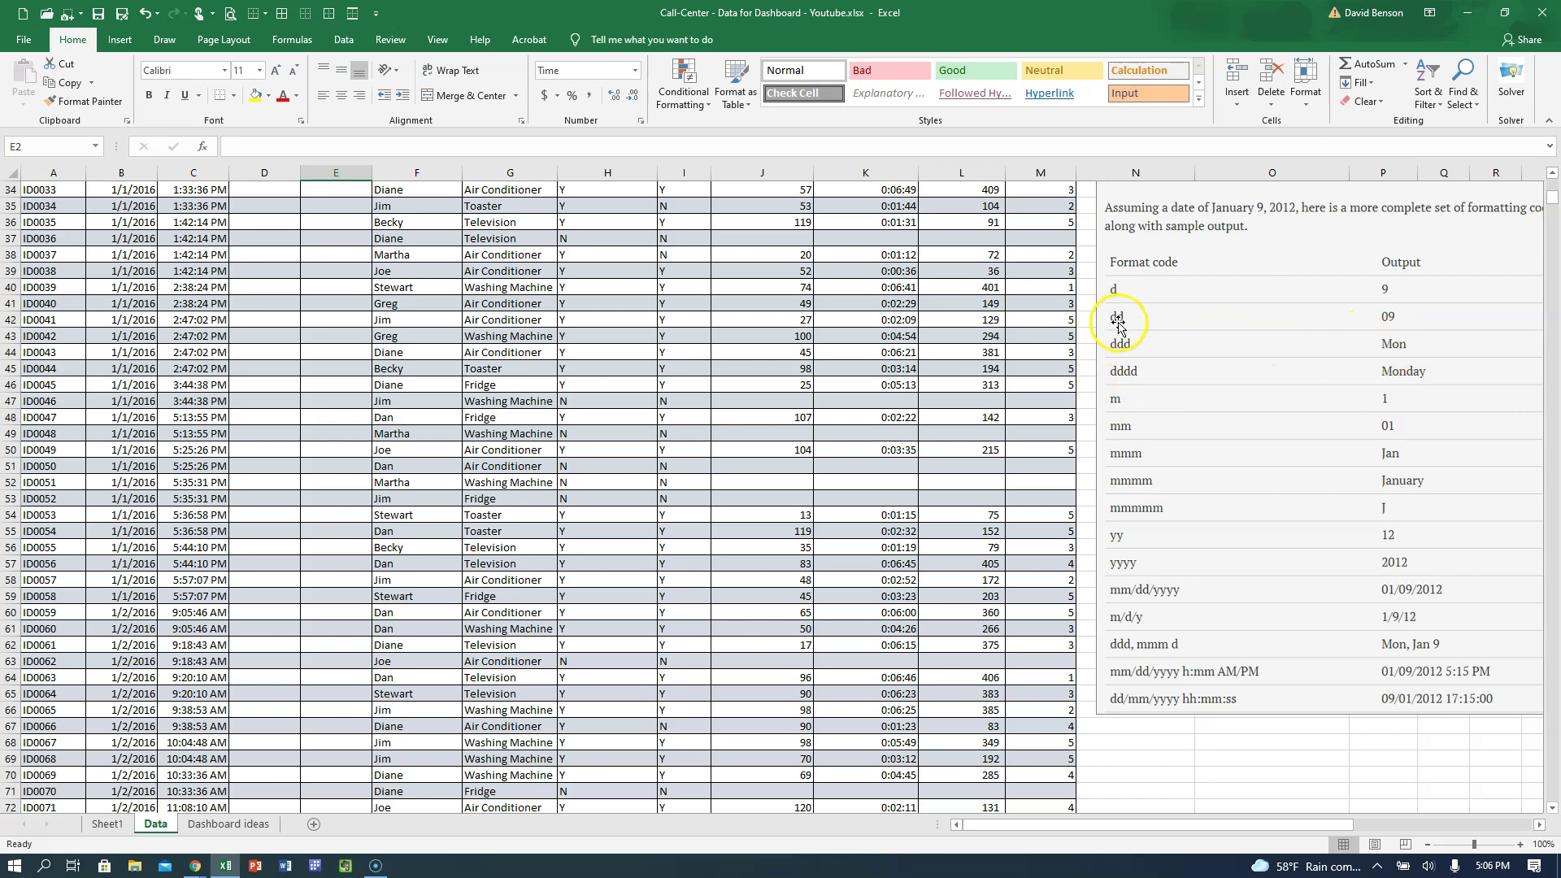
Step: Enter the formula =TEXT(B2,"ddd") in E2 to return the abbreviated day name of the first call's date
scroll(1116, 321, "up", 1)
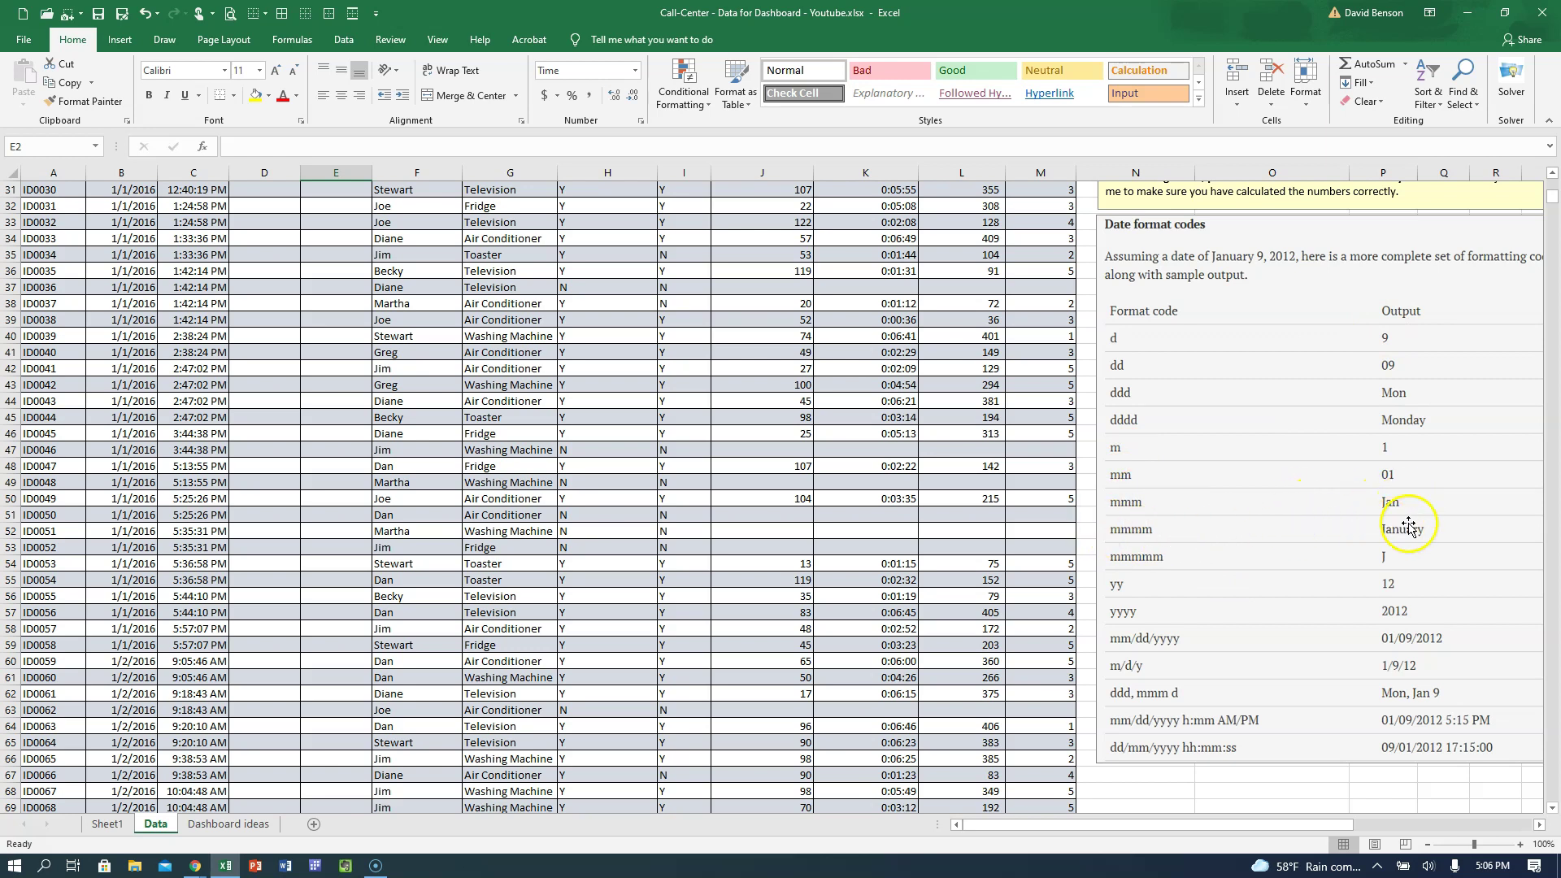
scroll(1274, 537, "up", 10)
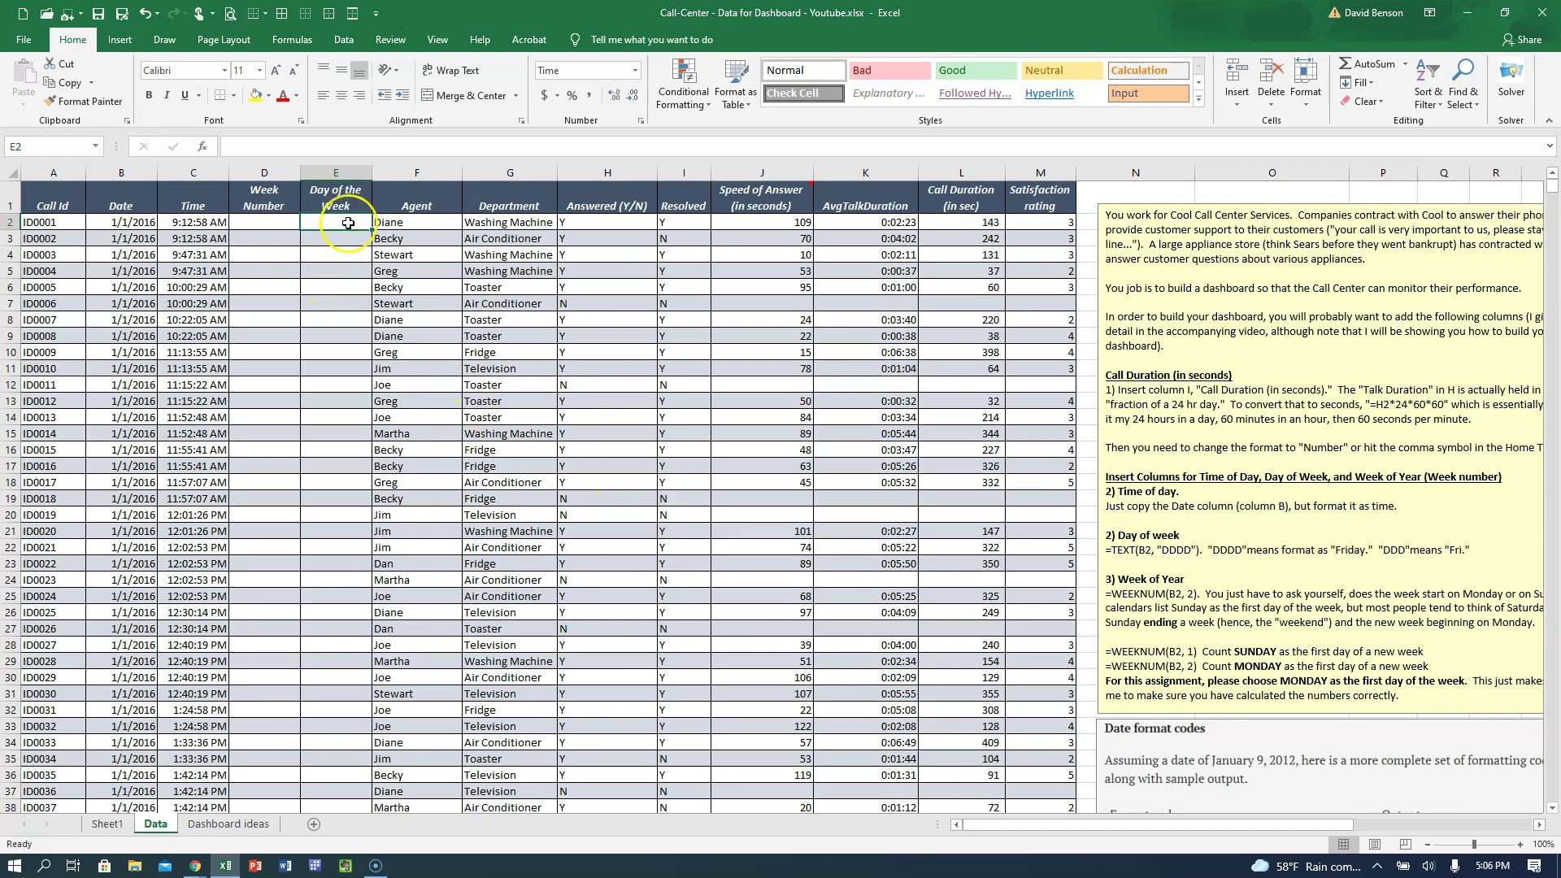
type("=text(")
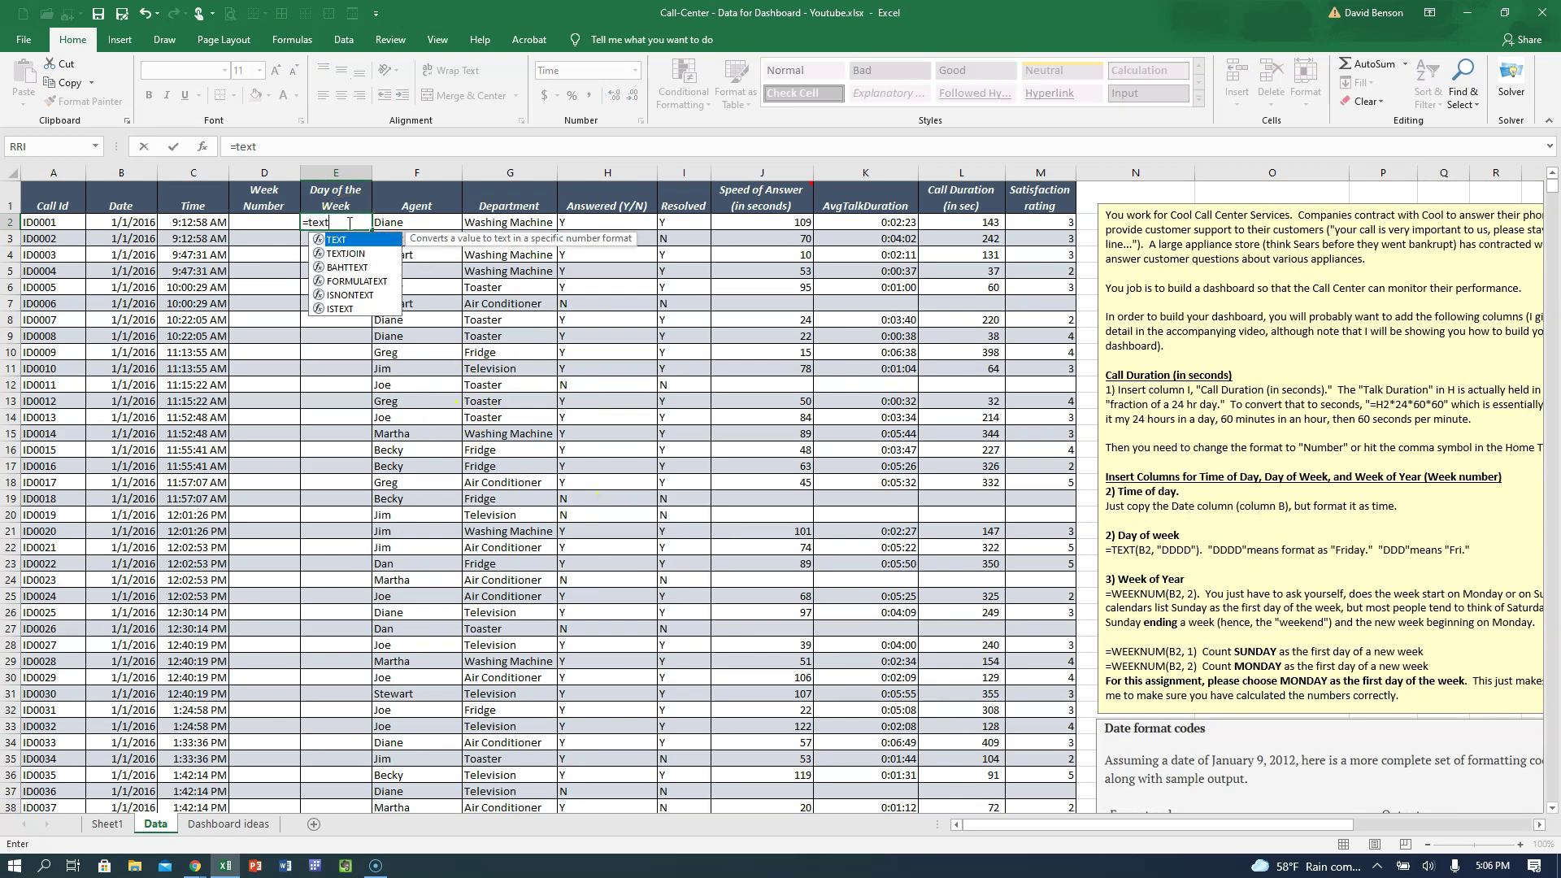
left_click(130, 220)
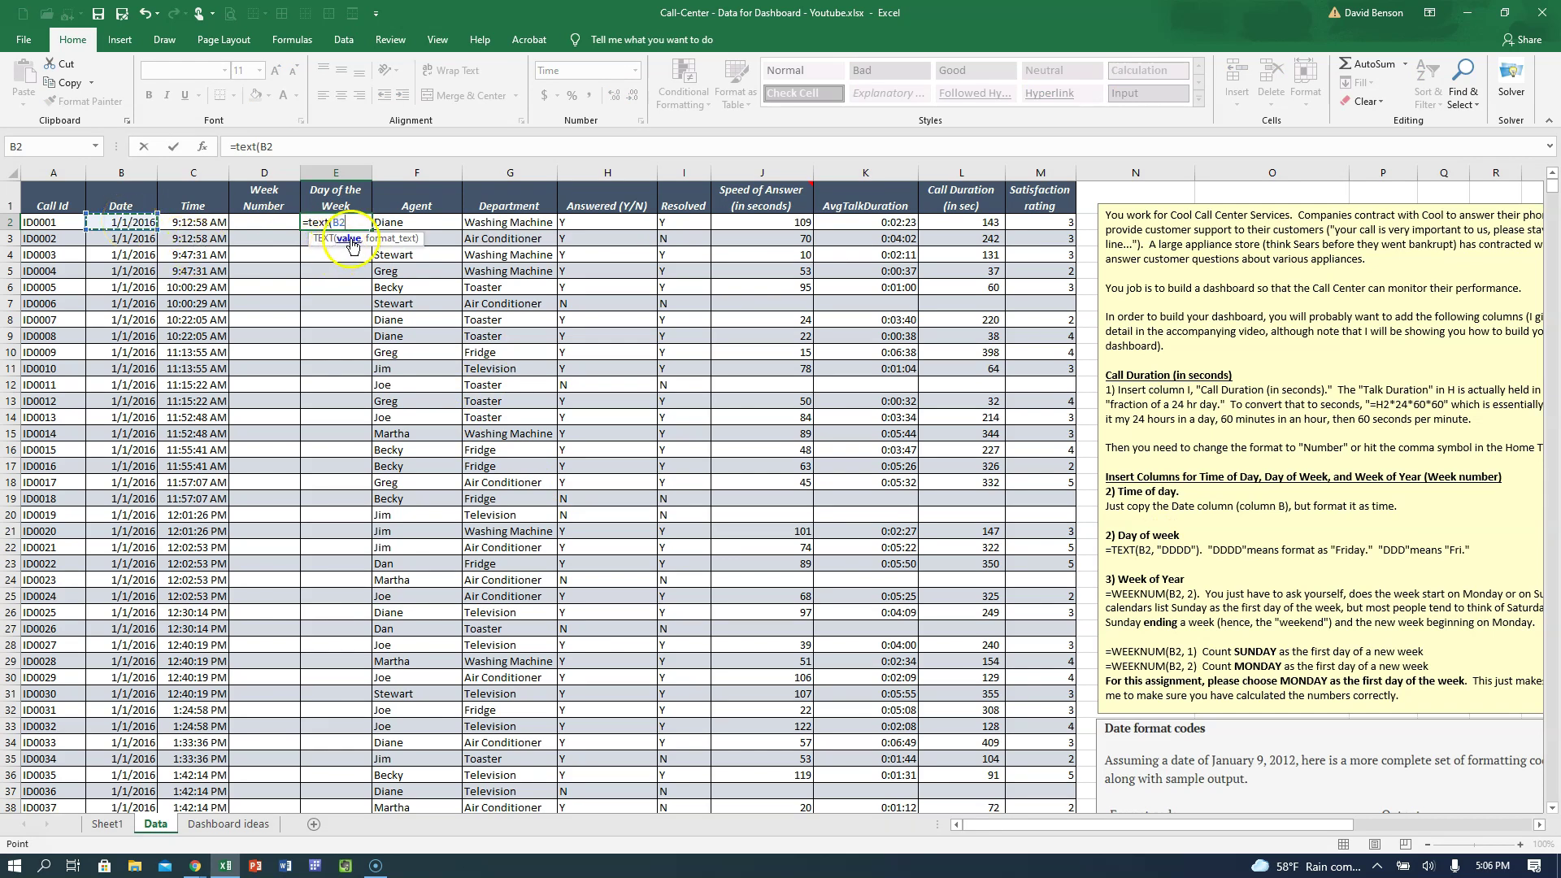
type(",")
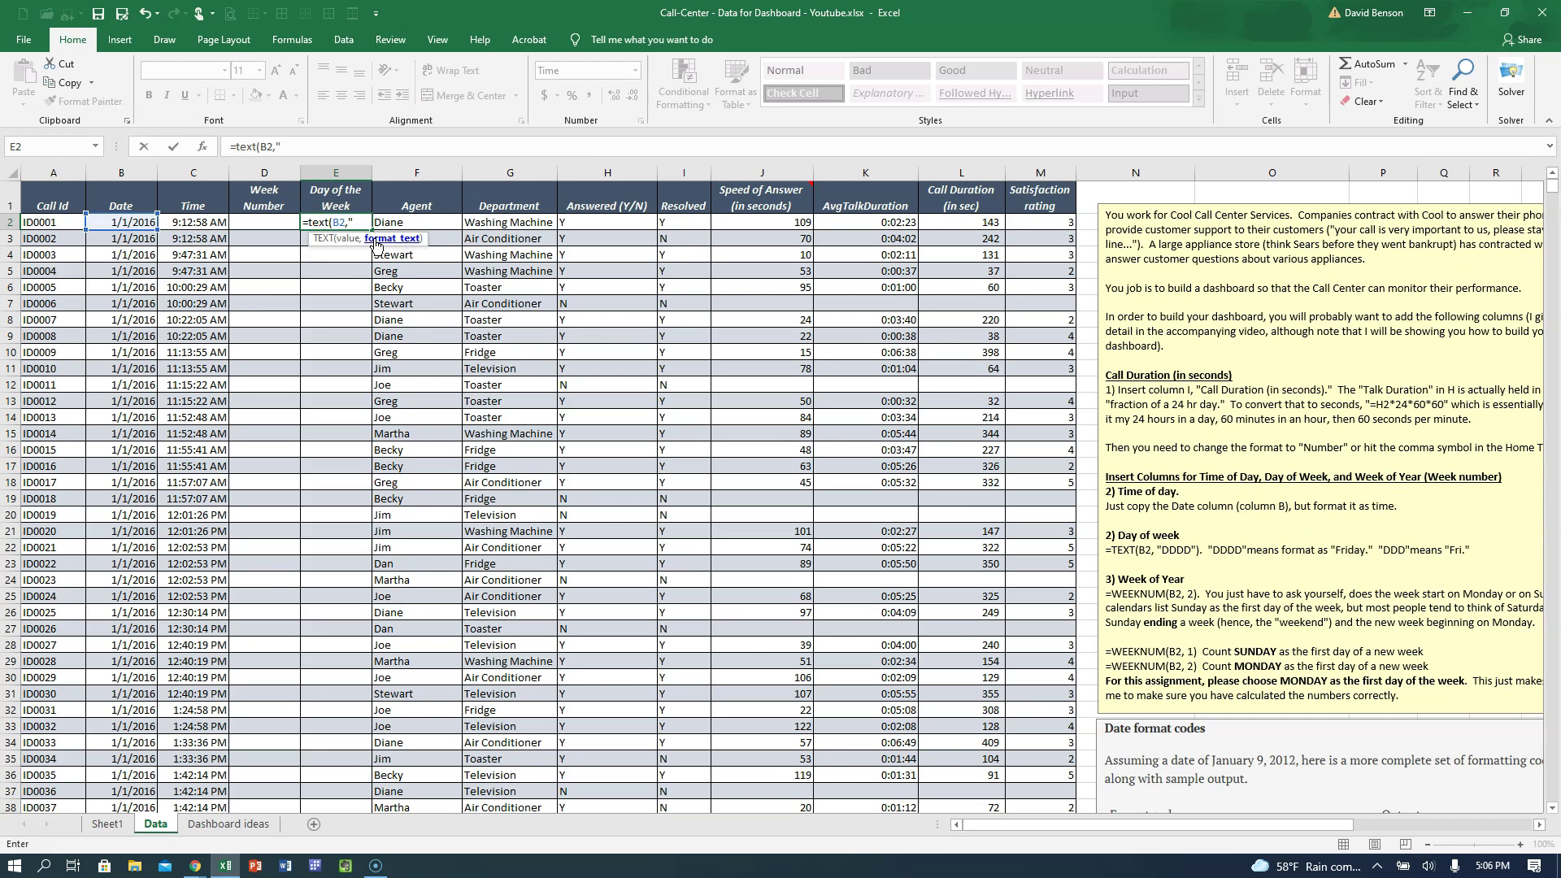
type("\"ddd\")")
key("Return")
key("Up")
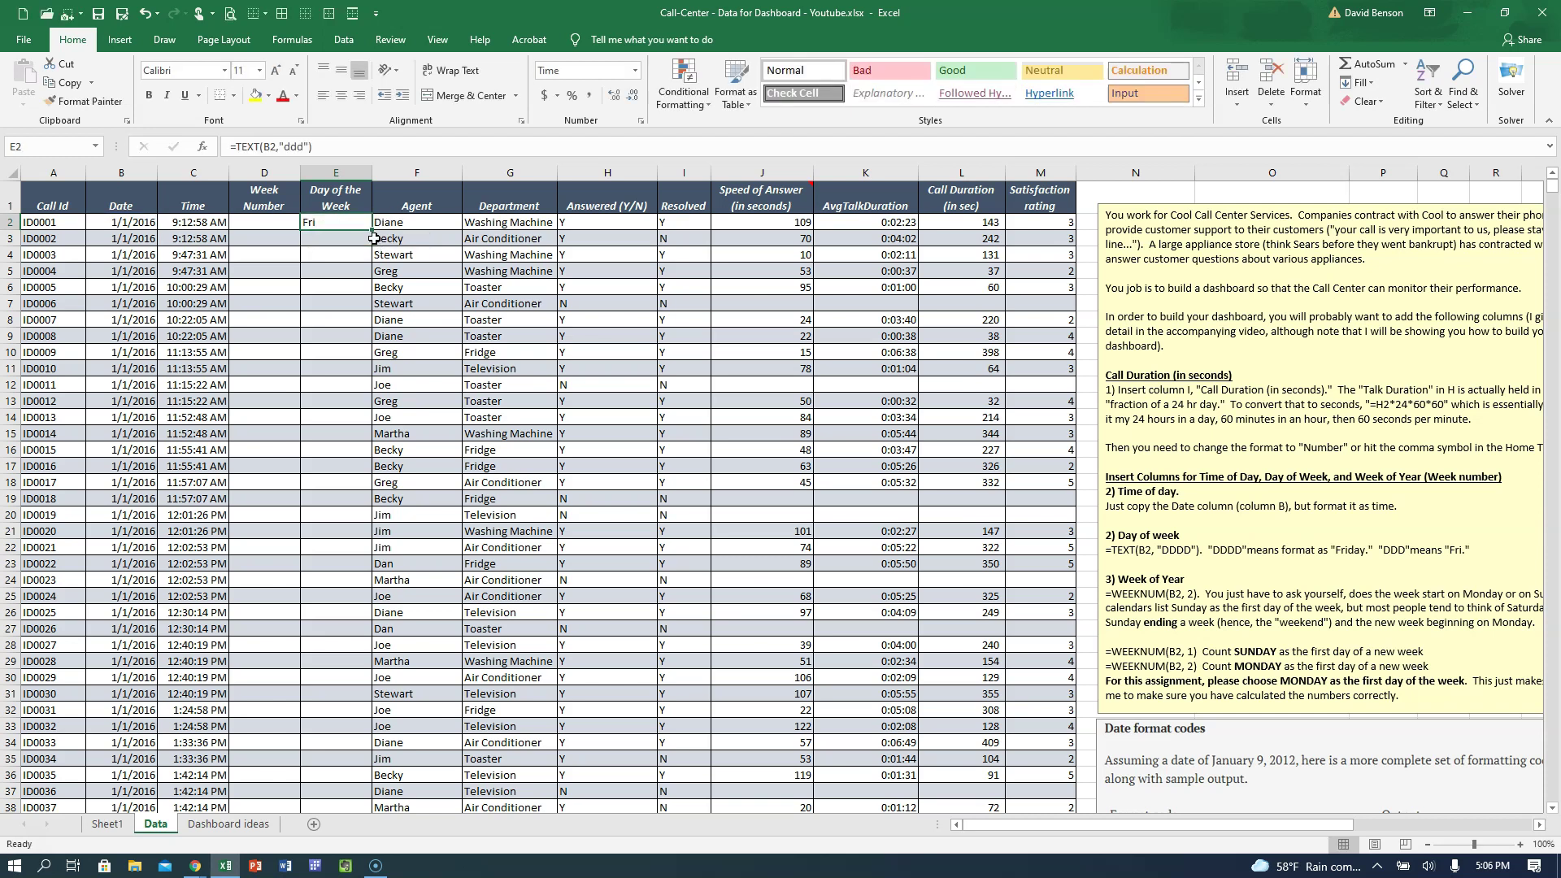
Step: Change the format code in the E2 formula to "dddd" for the full day name and check it against the date format codes table
left_click(345, 218)
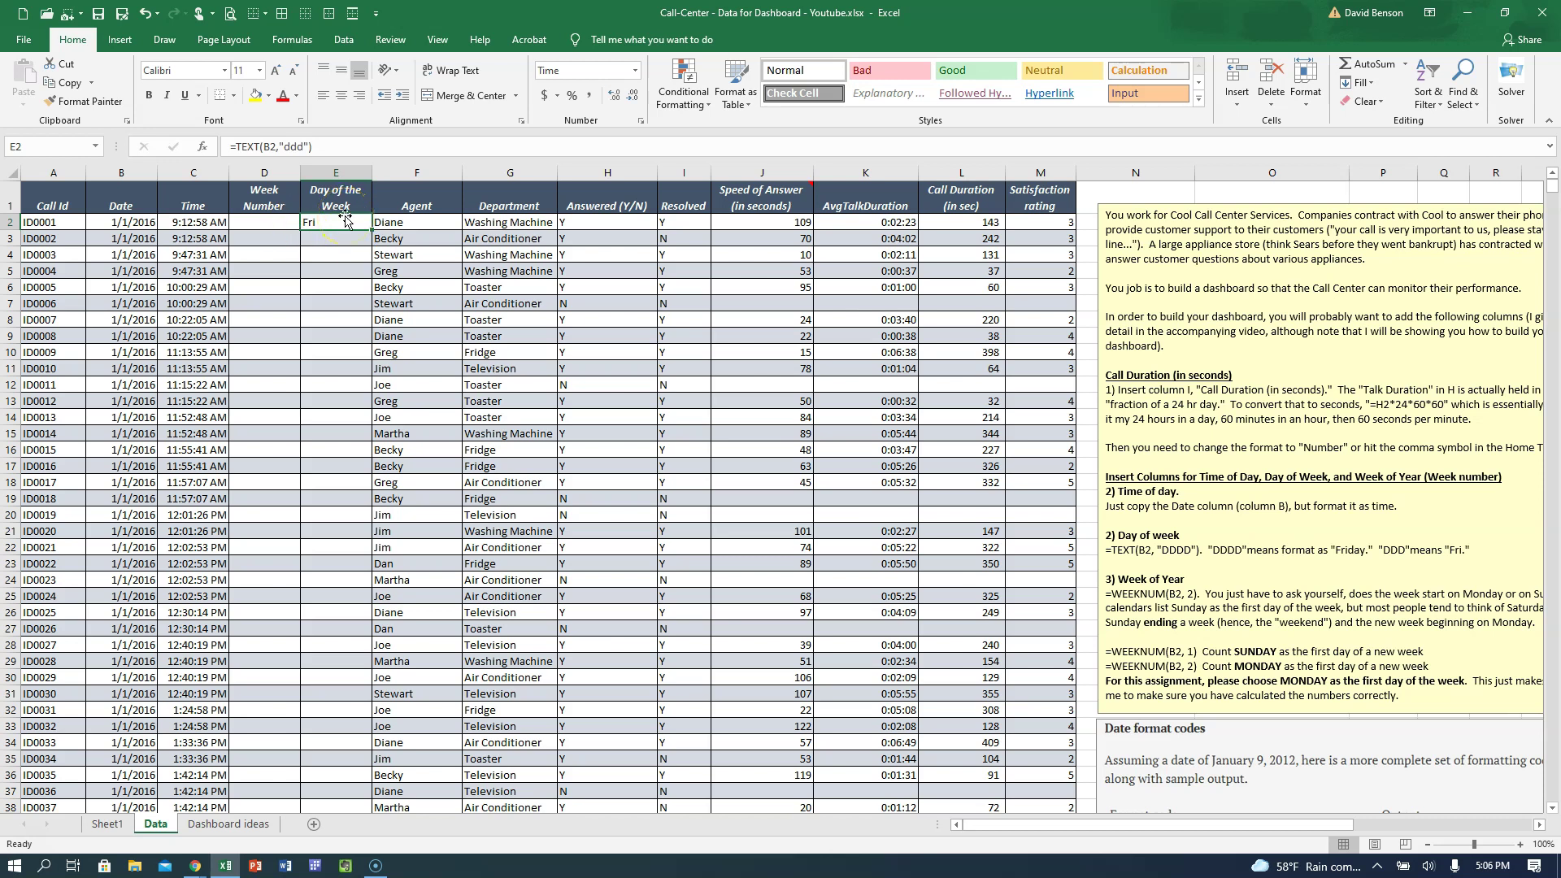
left_click(299, 146)
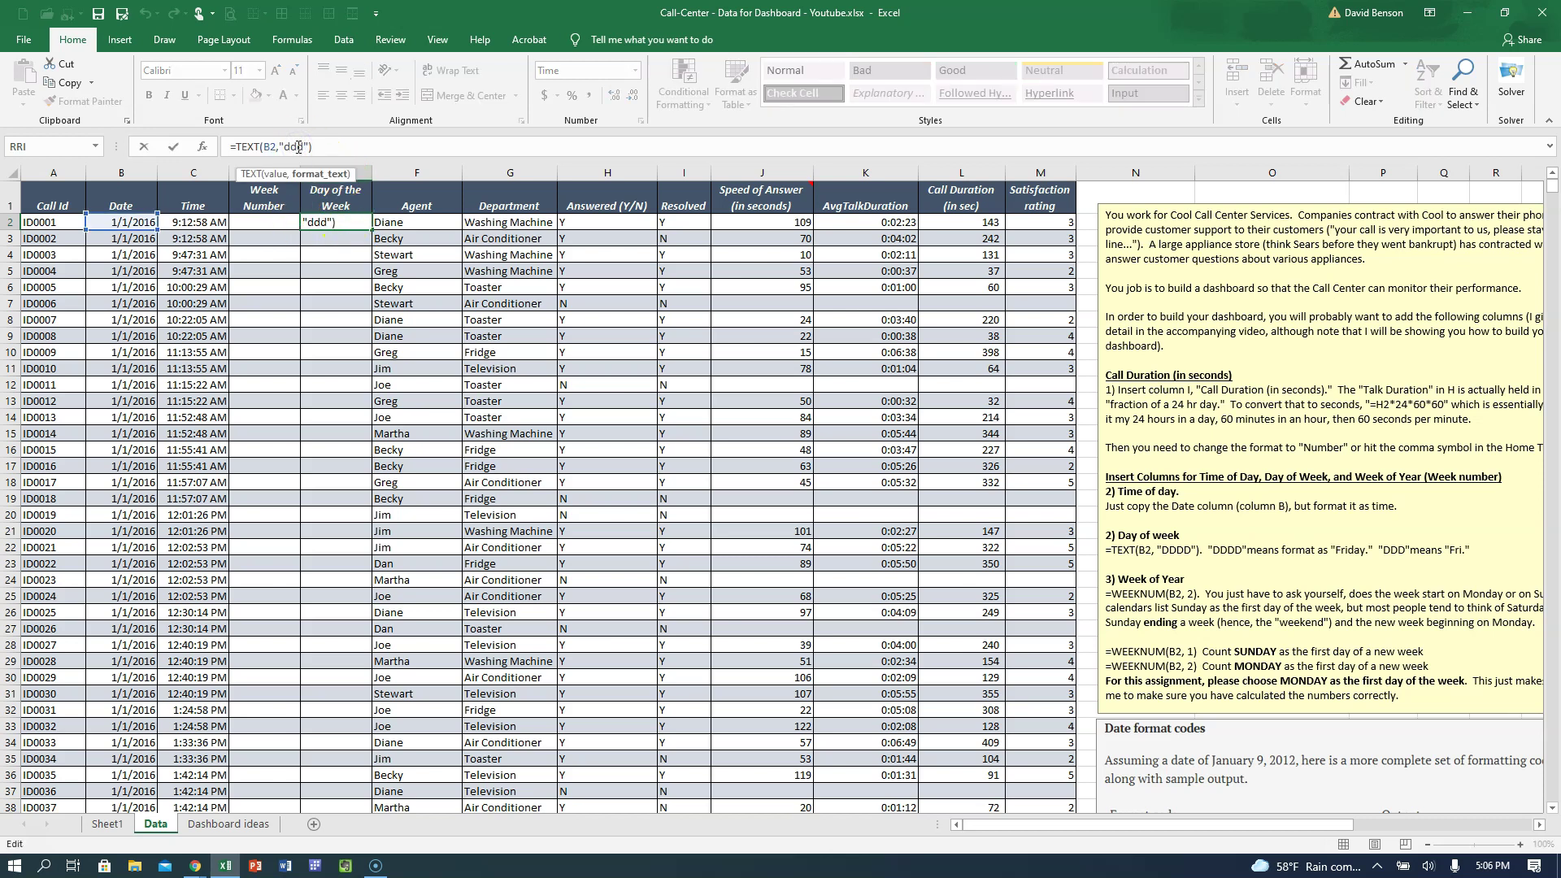
type("d")
key("ctrl+Return")
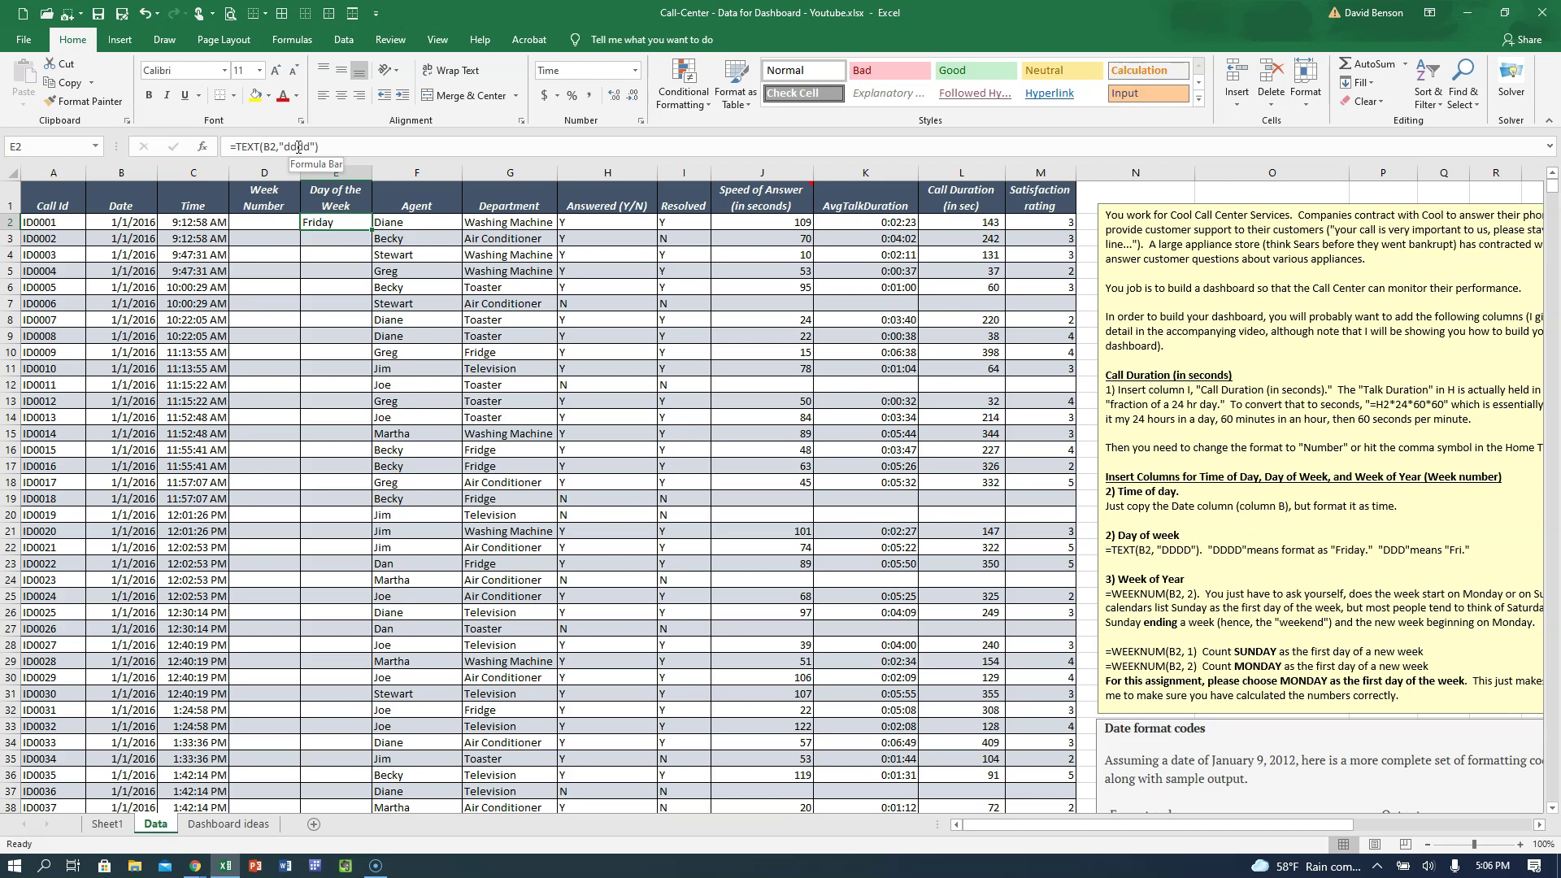
scroll(1082, 600, "down", 7)
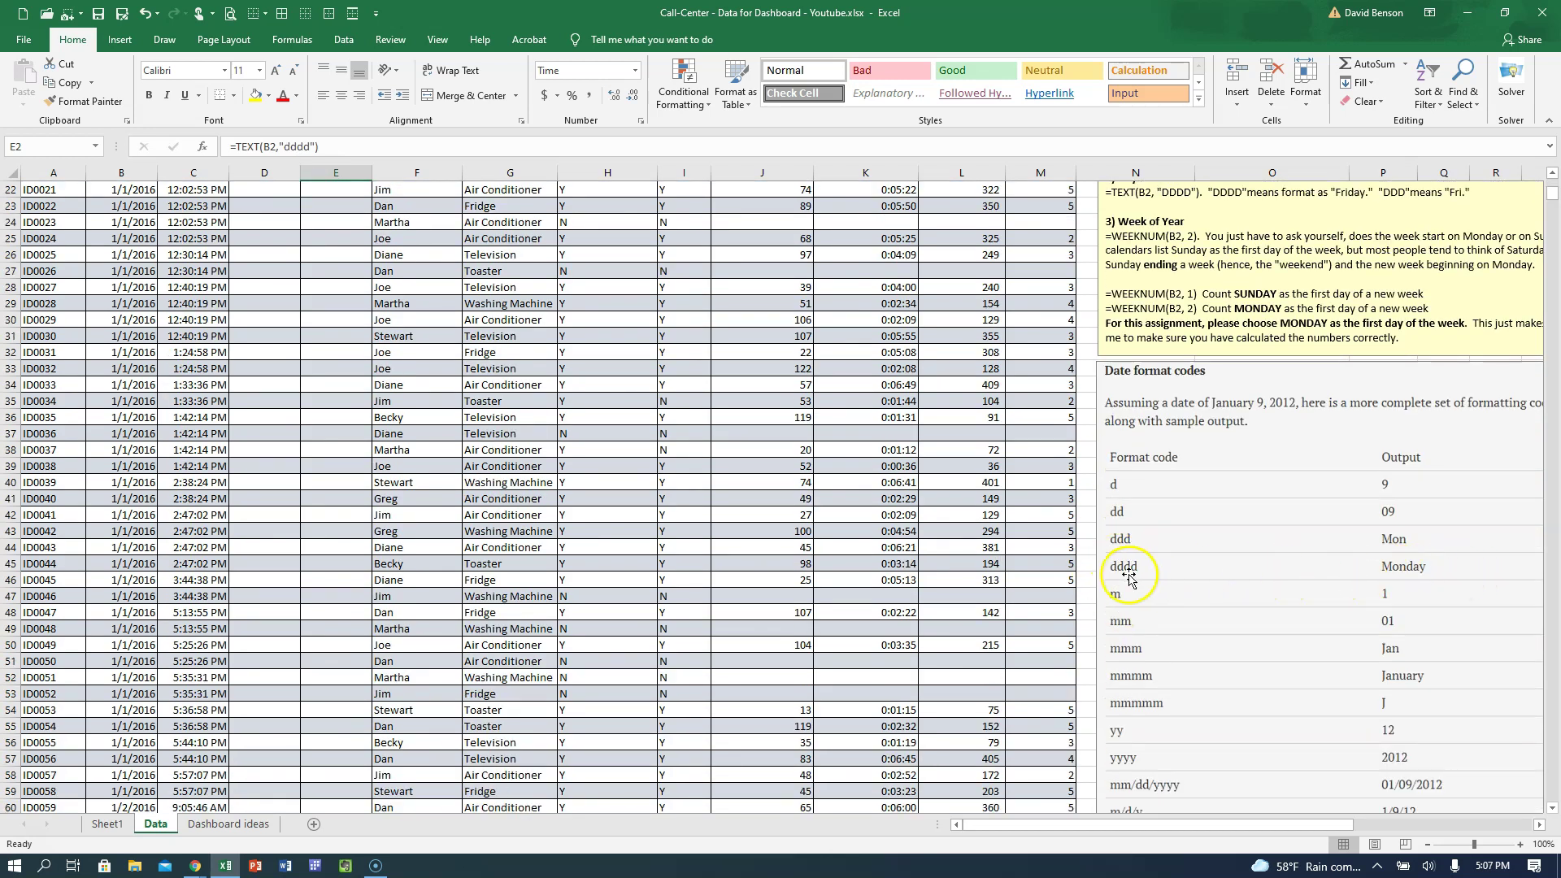
Step: Enter the formula =TEXT(B3,"dddd") in E3 for the second call
scroll(609, 465, "up", 7)
left_click(339, 237)
type("=")
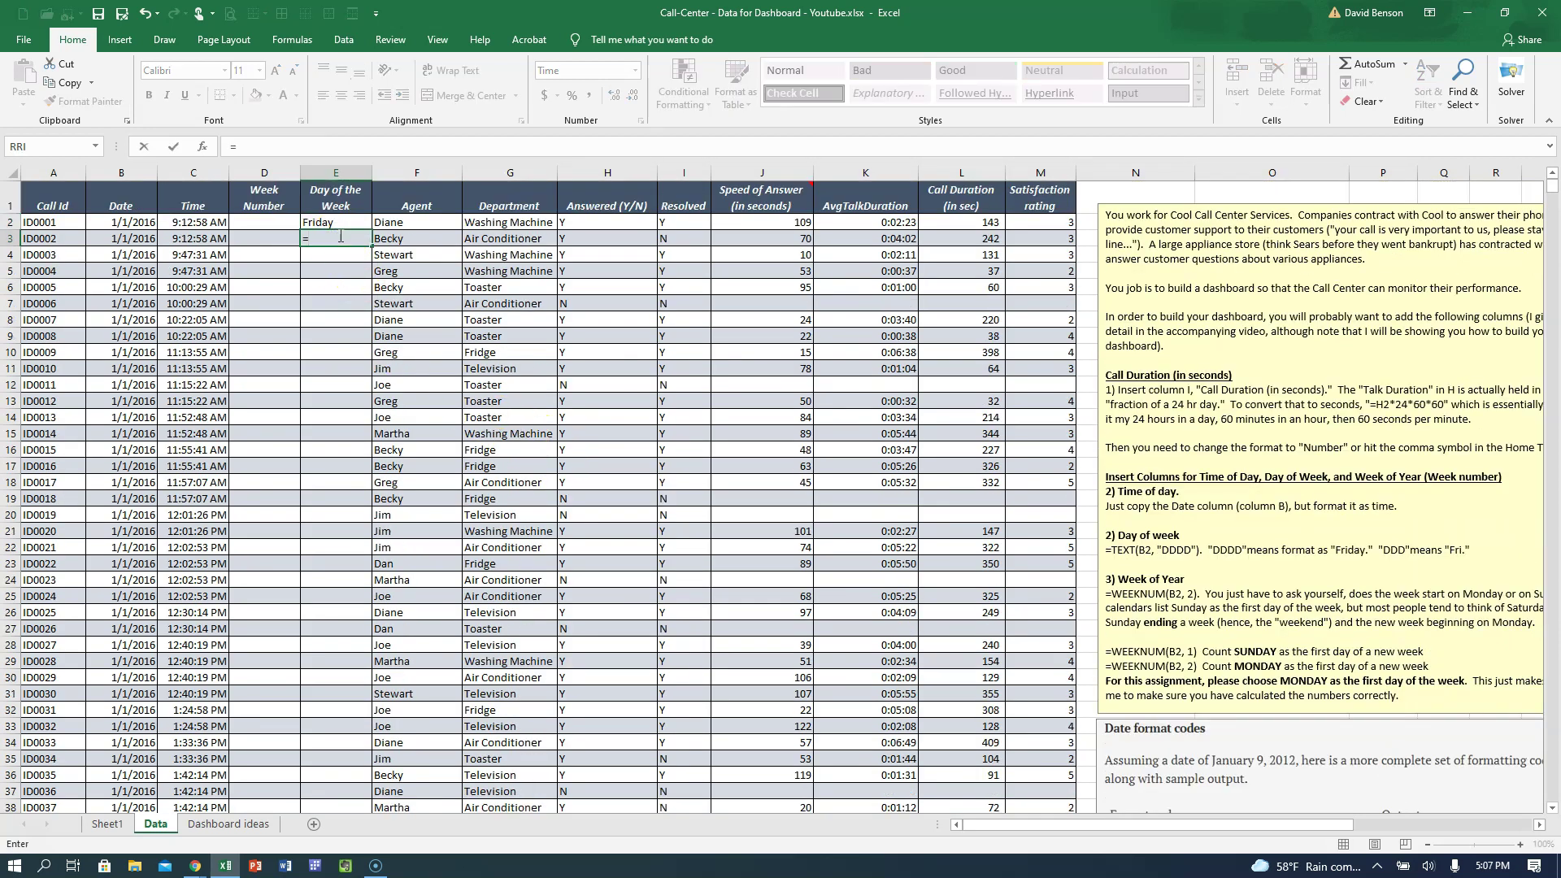
type("text(")
left_click(141, 242)
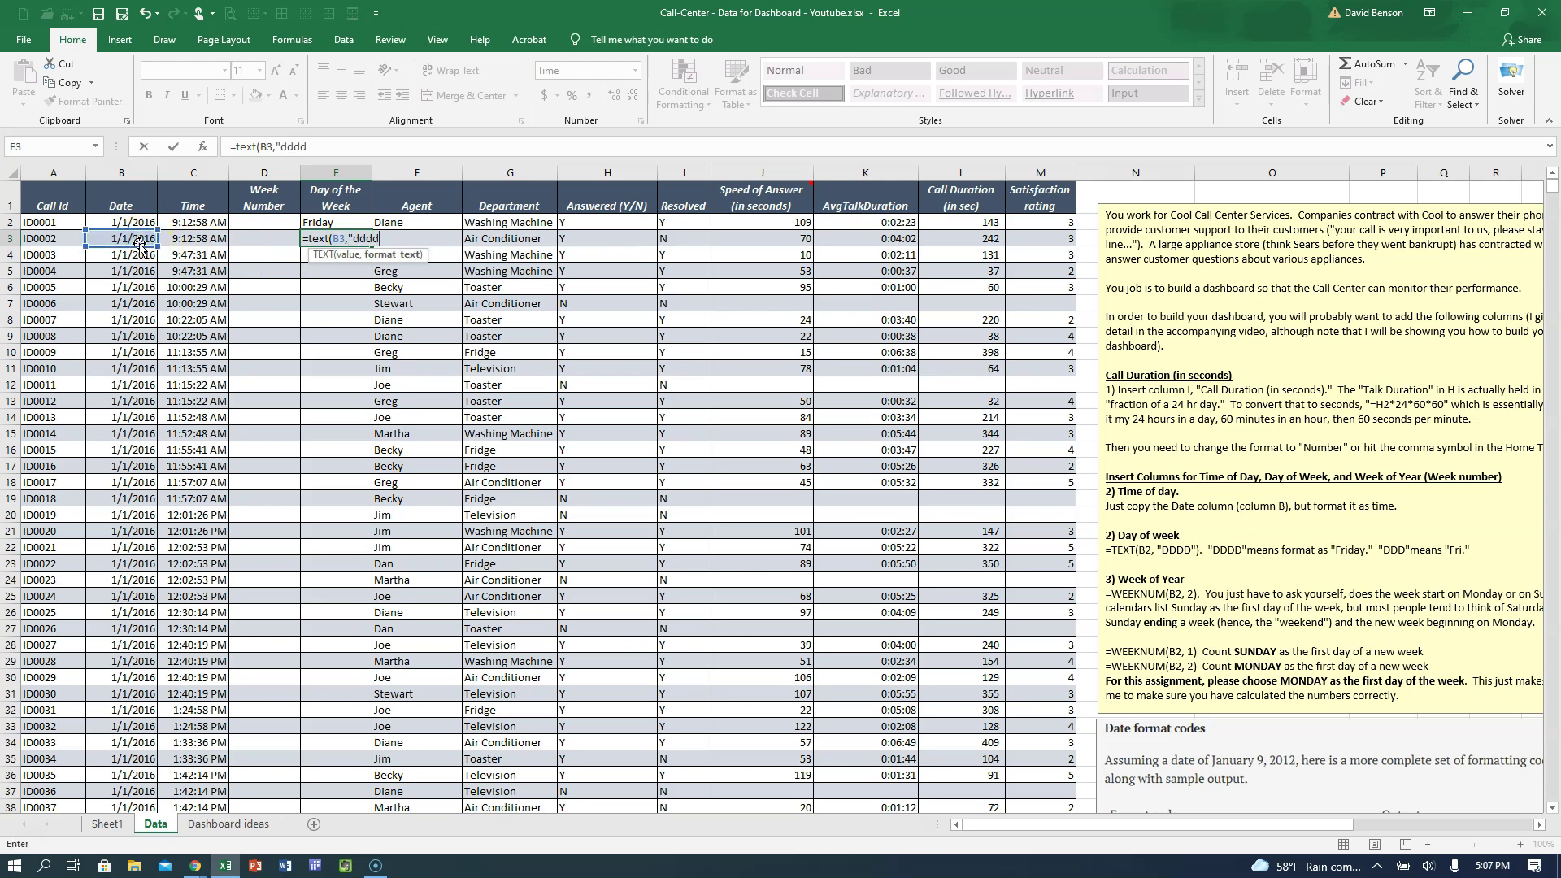
type(",\"dddd\")")
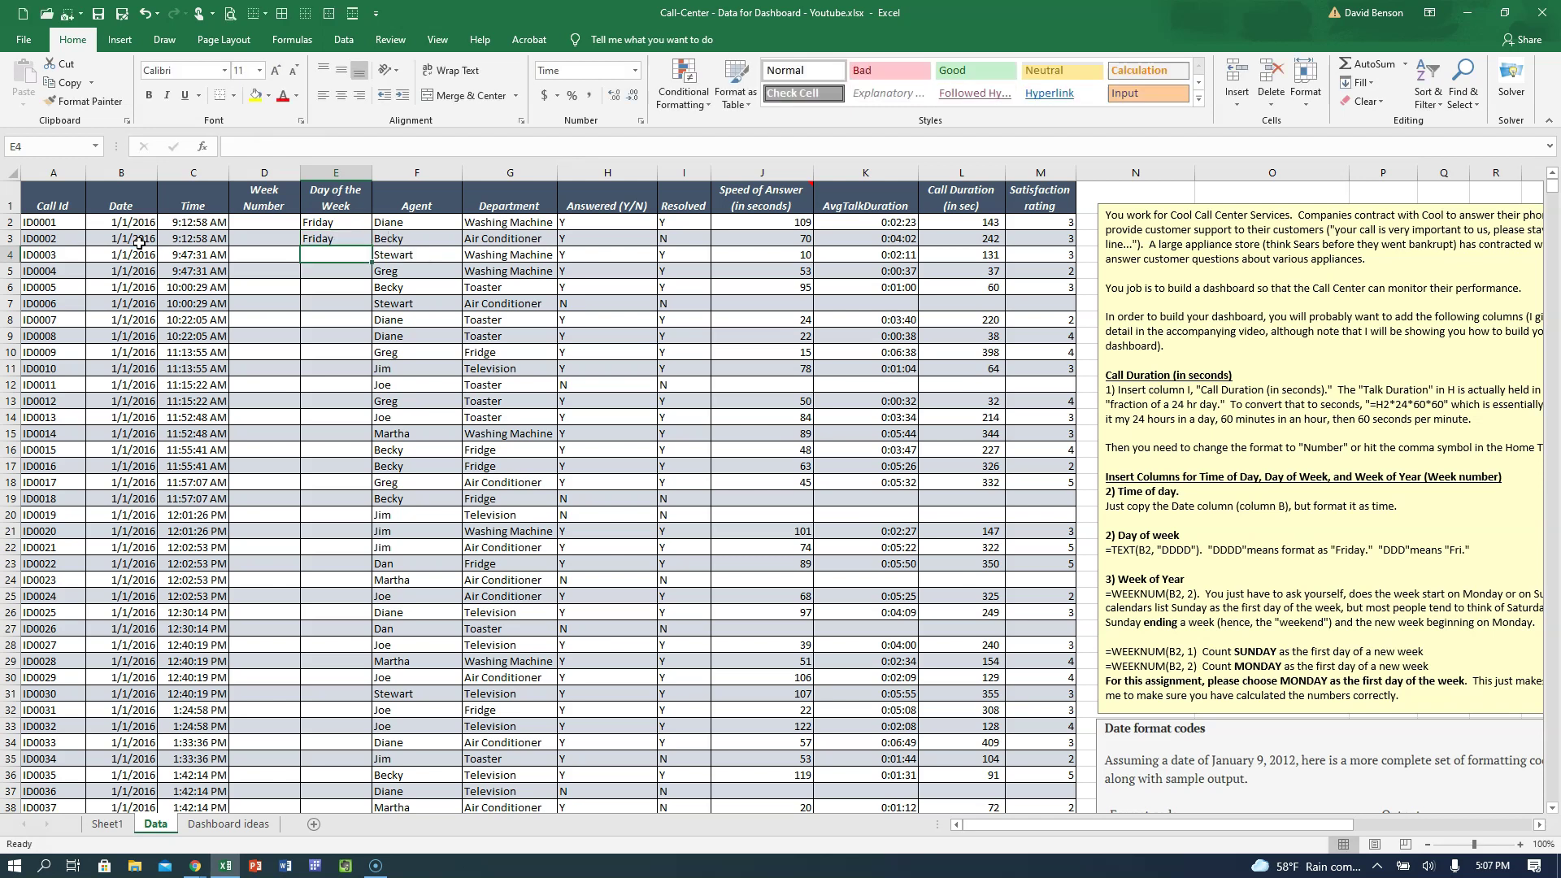
Step: Fill the day name formulas from E2:E3 down the Day of the Week column to the last data row
left_click(322, 234)
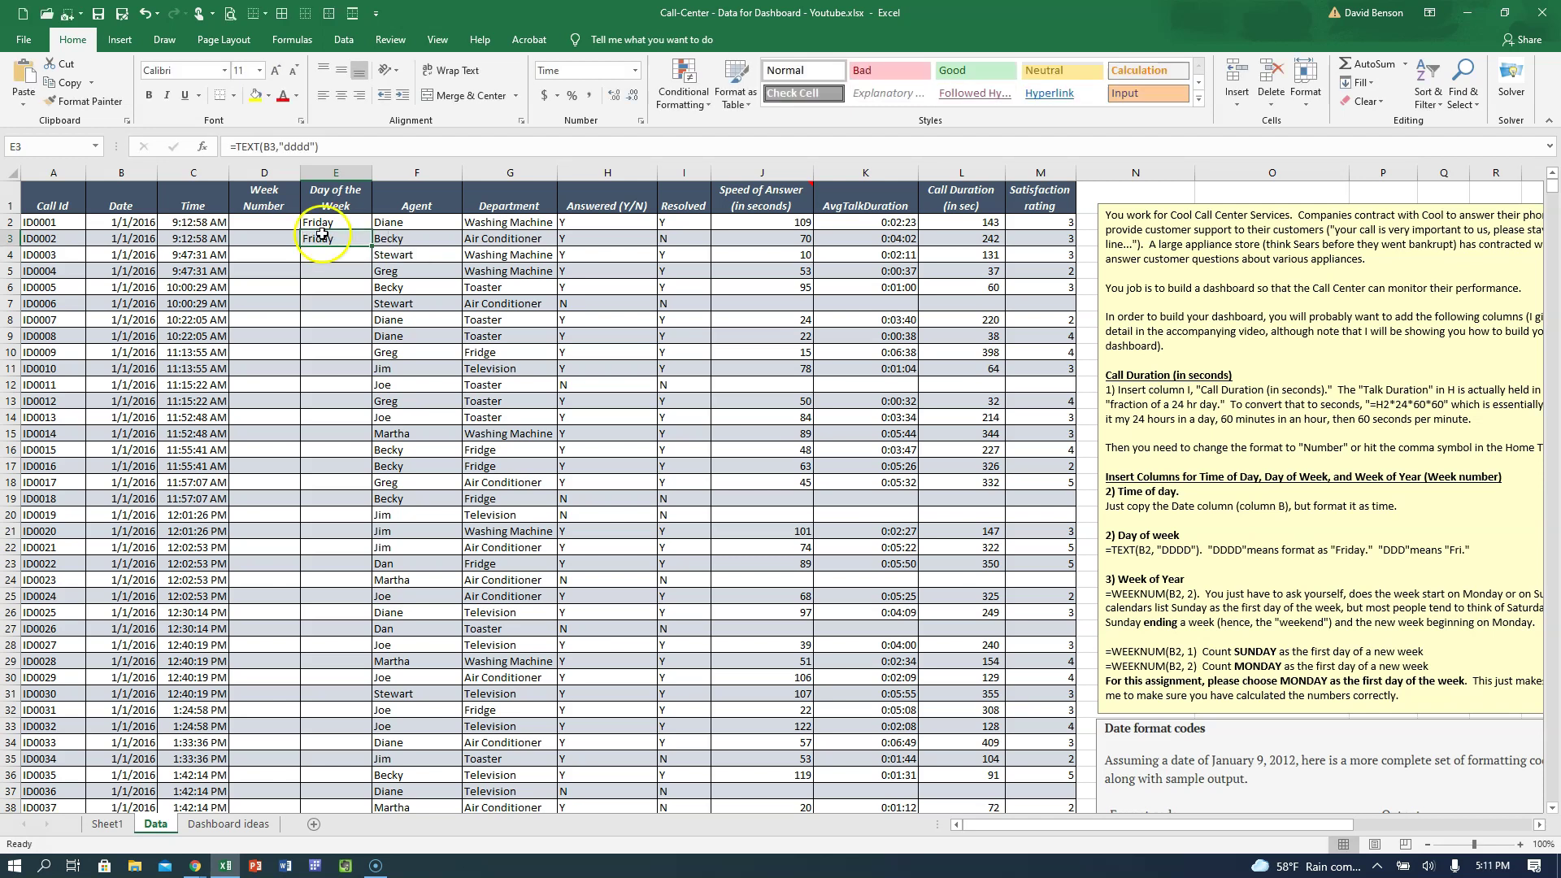
left_click_drag(325, 222, 345, 239)
left_click(336, 223)
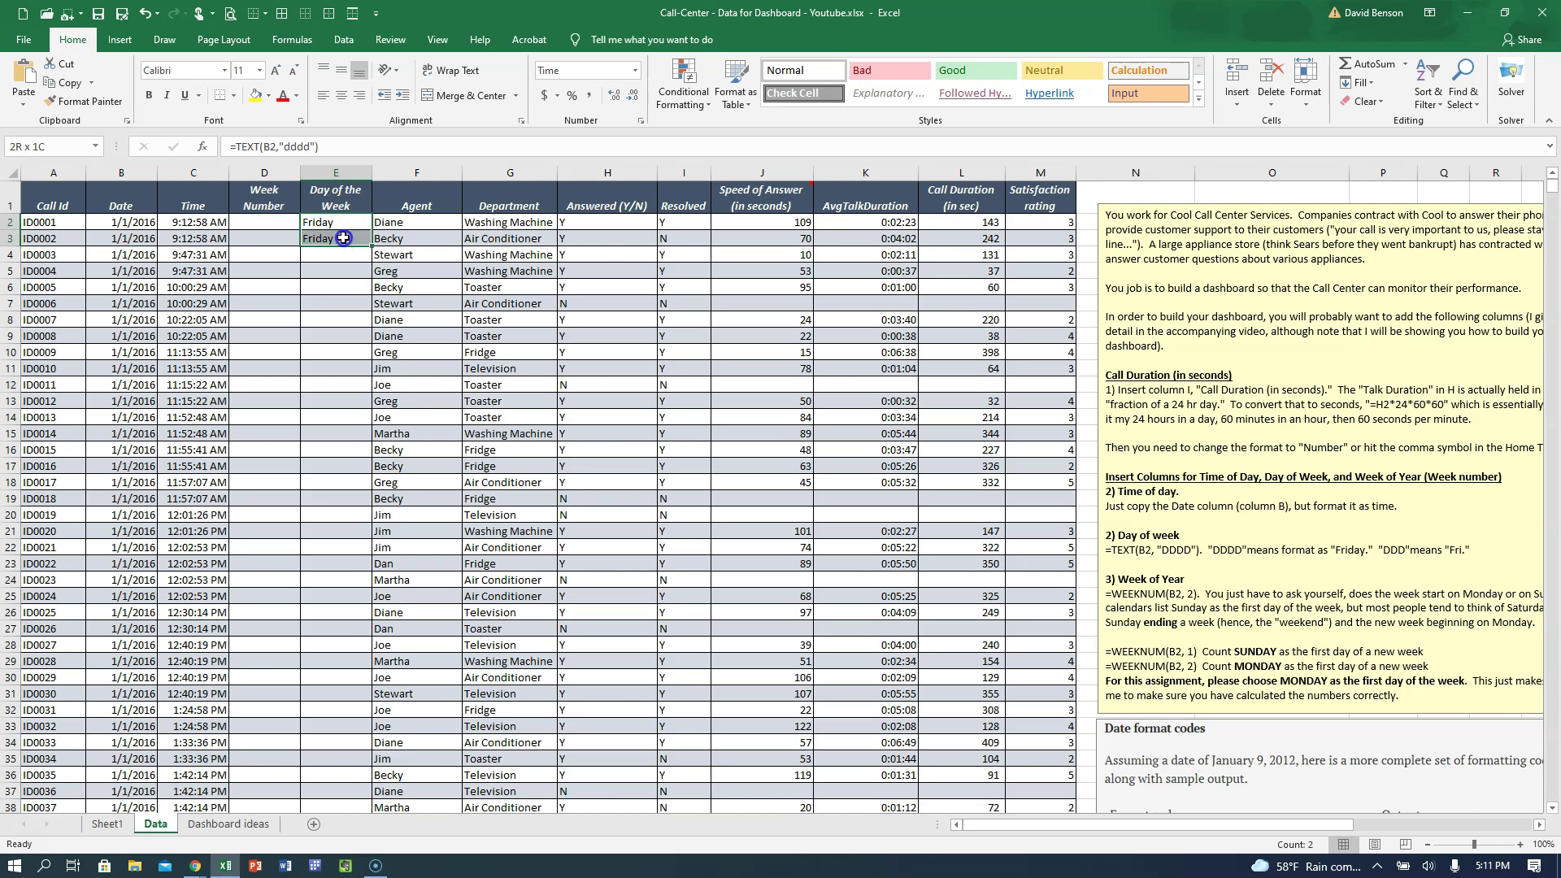
double_click(373, 246)
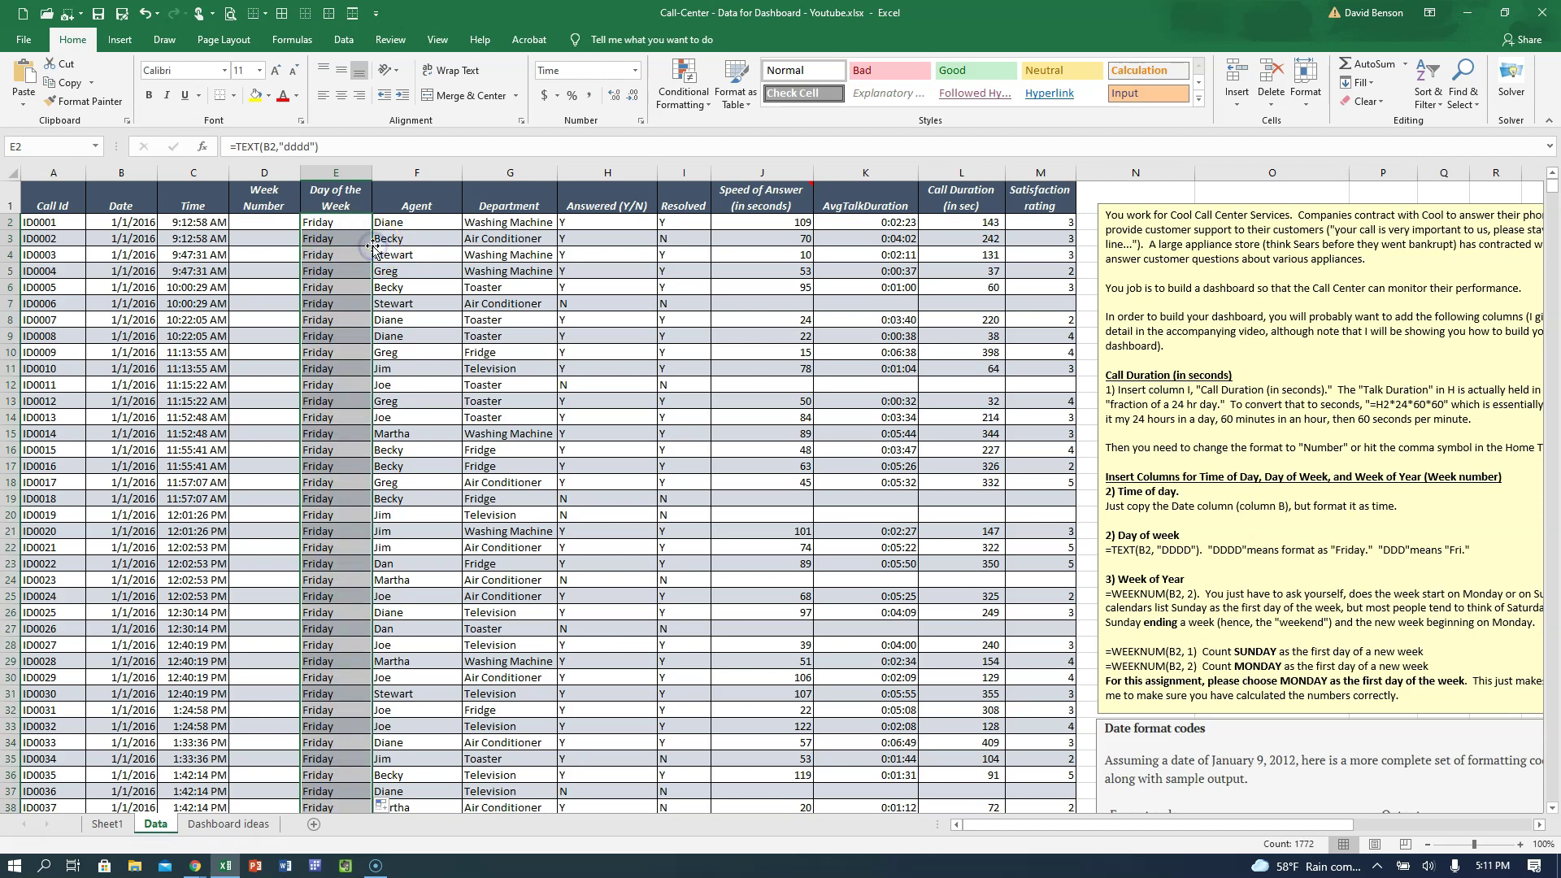
Step: Check the filled day names and their formulas down the Day of the Week column where the dates change
left_click(323, 237)
scroll(335, 374, "down", 20)
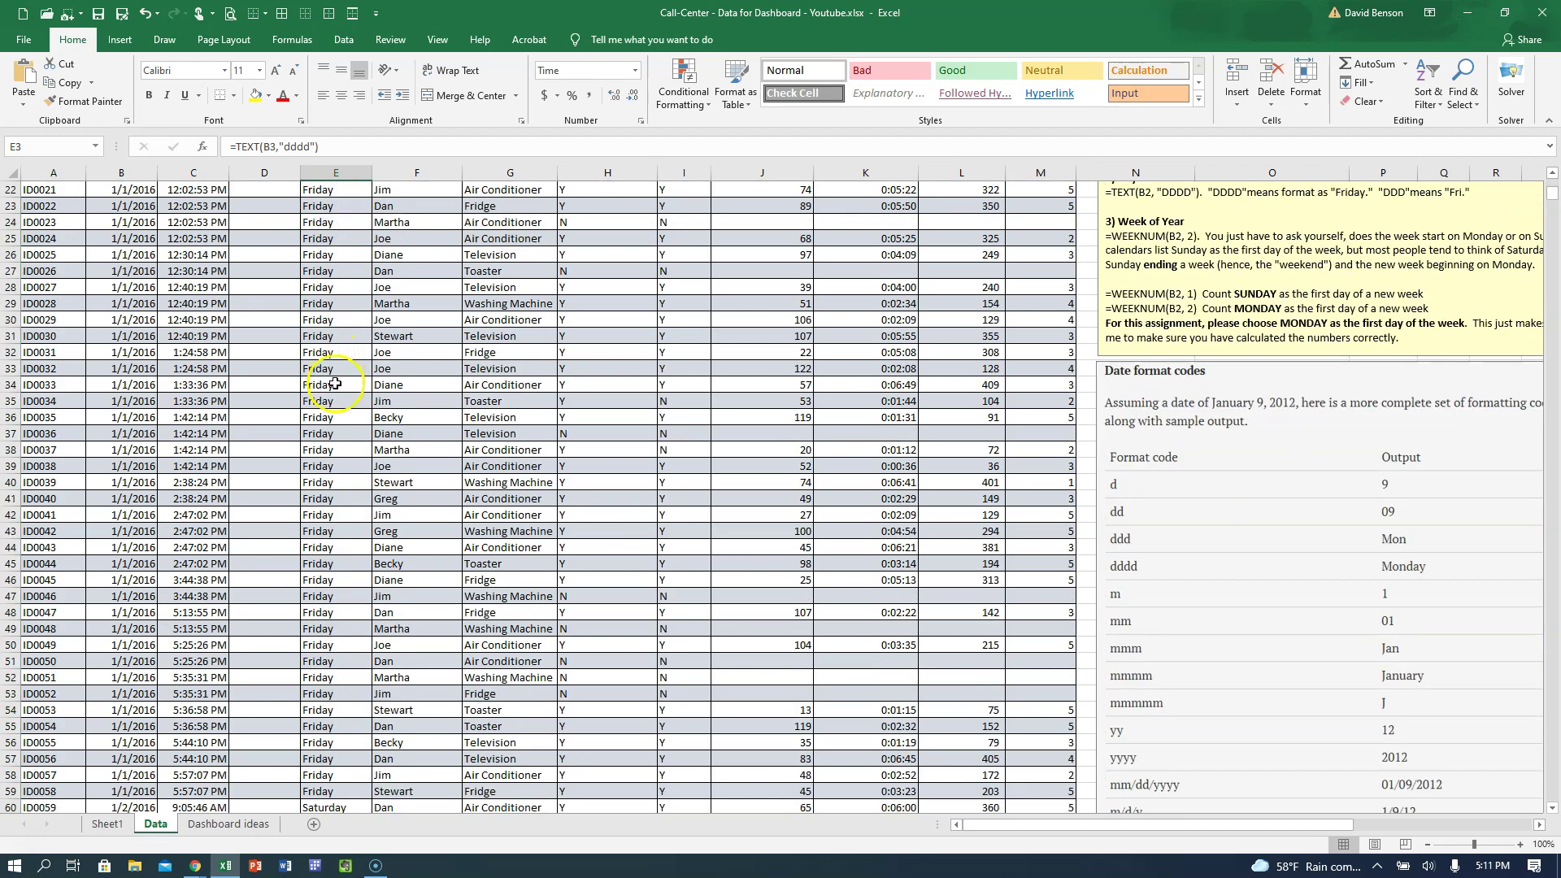
scroll(335, 384, "up", 4)
left_click(335, 384)
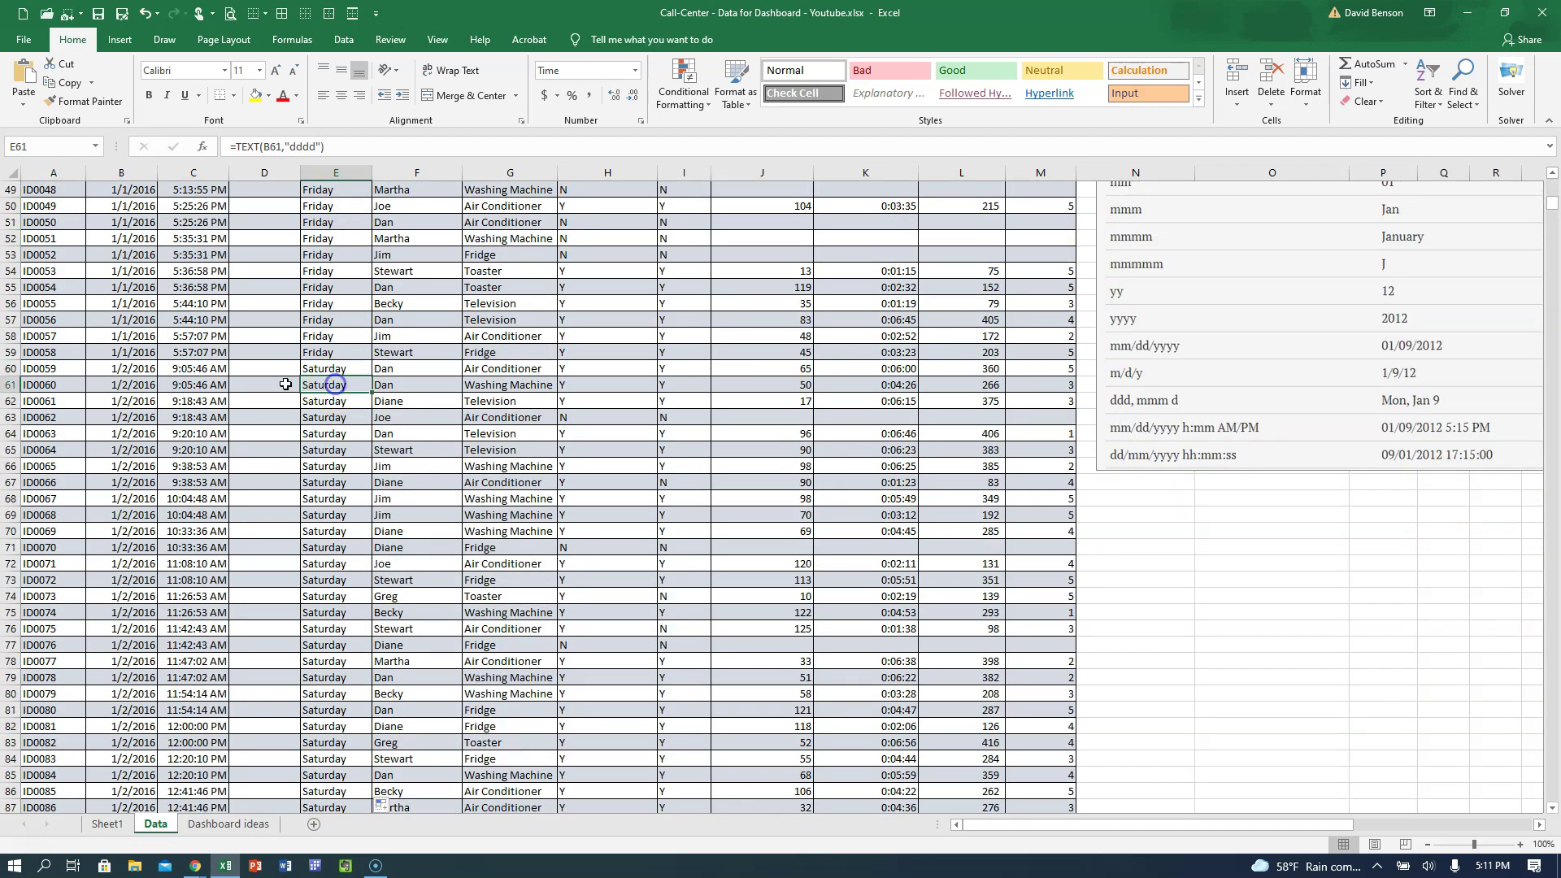
scroll(335, 426, "down", 16)
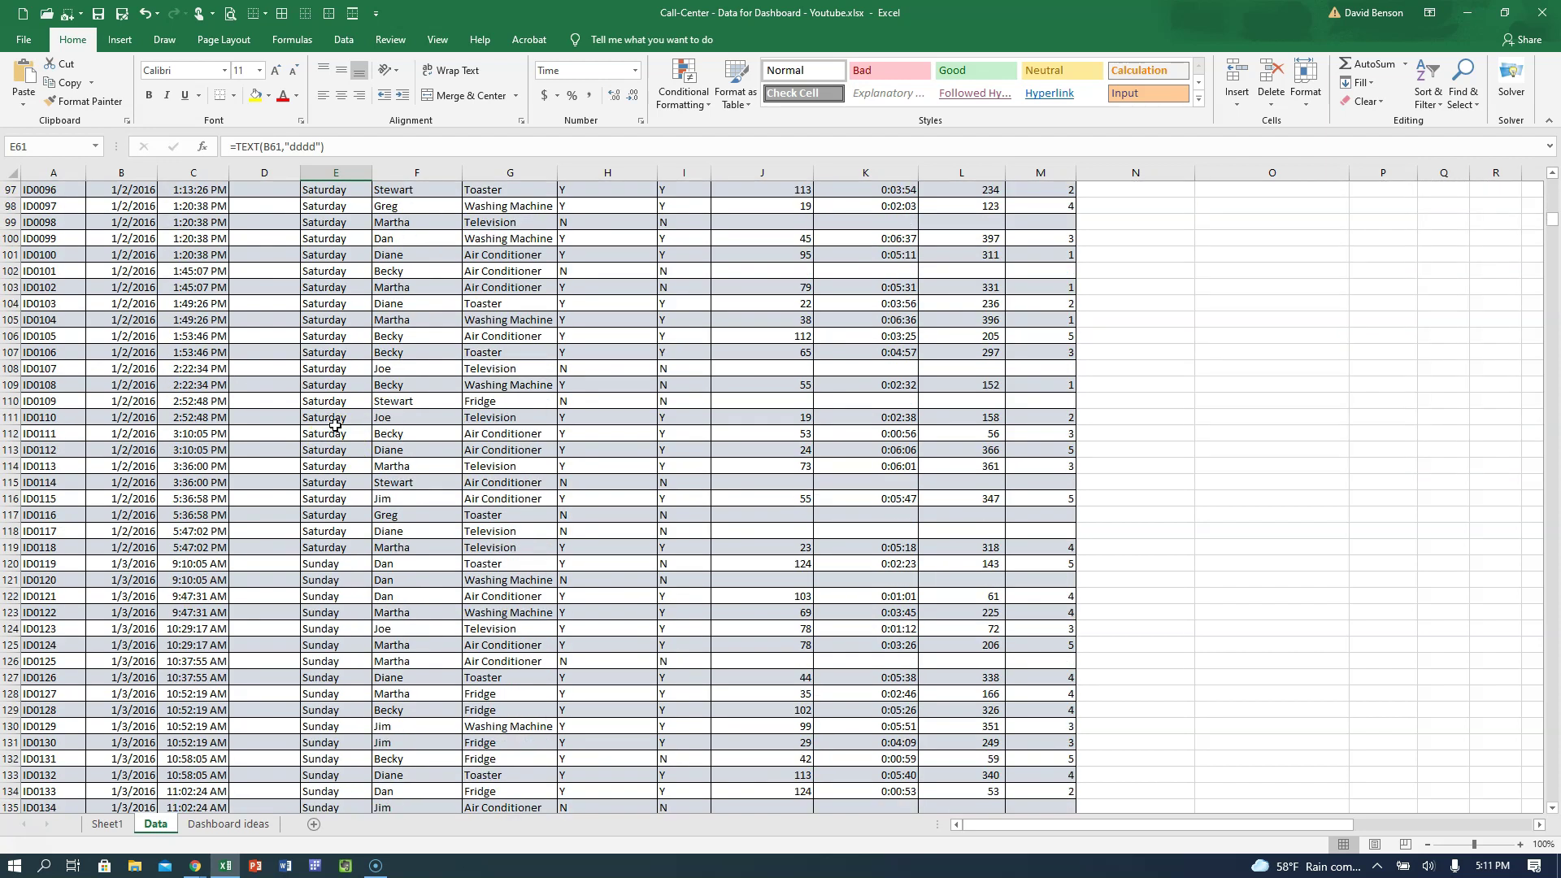
left_click(325, 574)
scroll(326, 572, "down", 19)
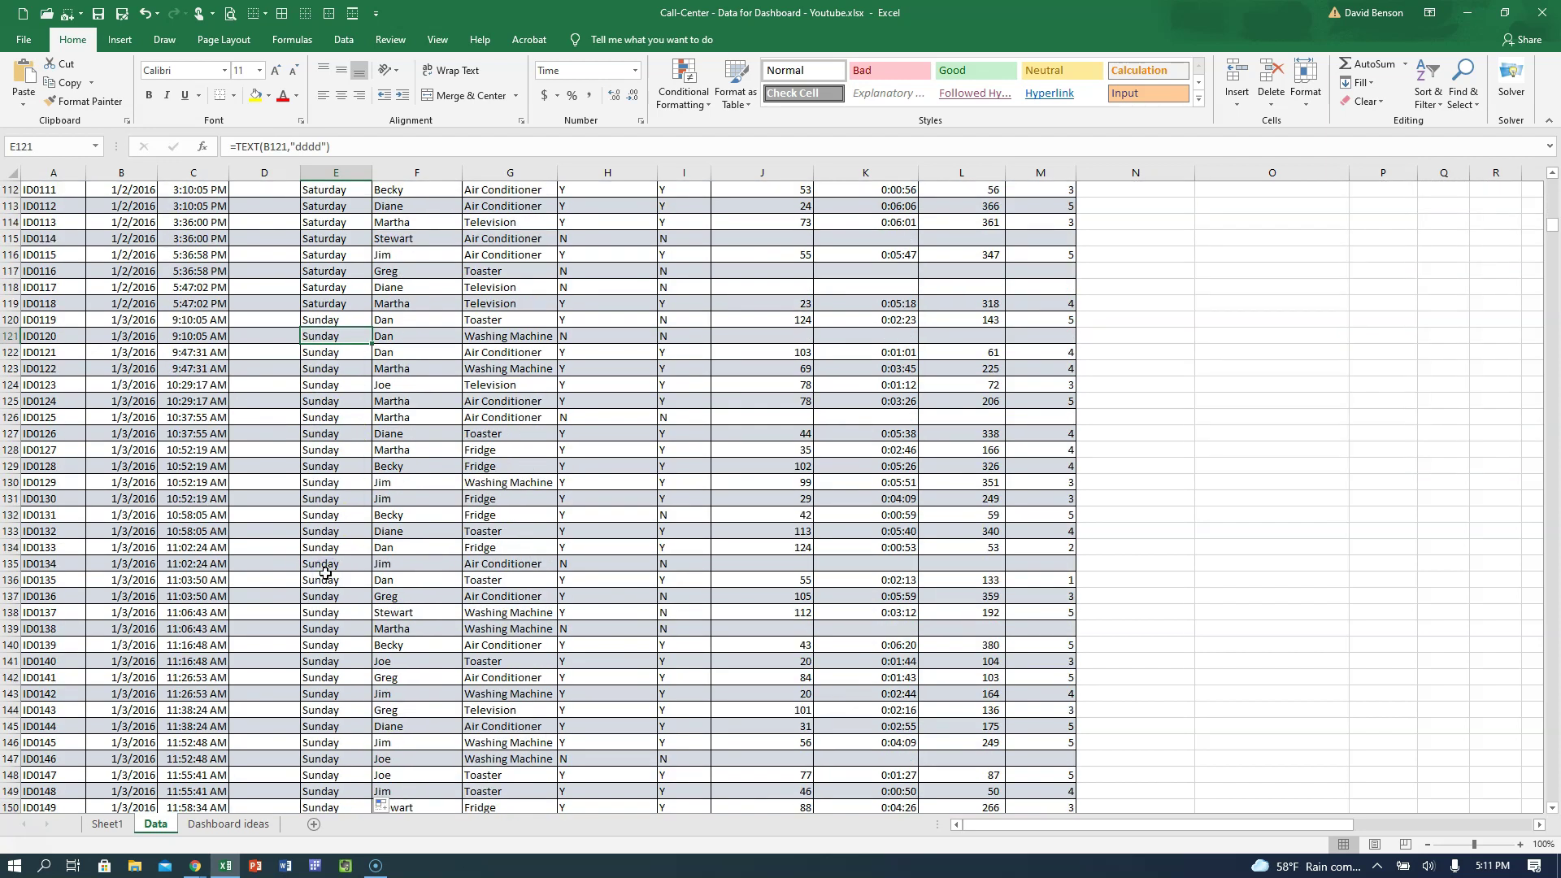
scroll(325, 575, "down", 5)
left_click(325, 575)
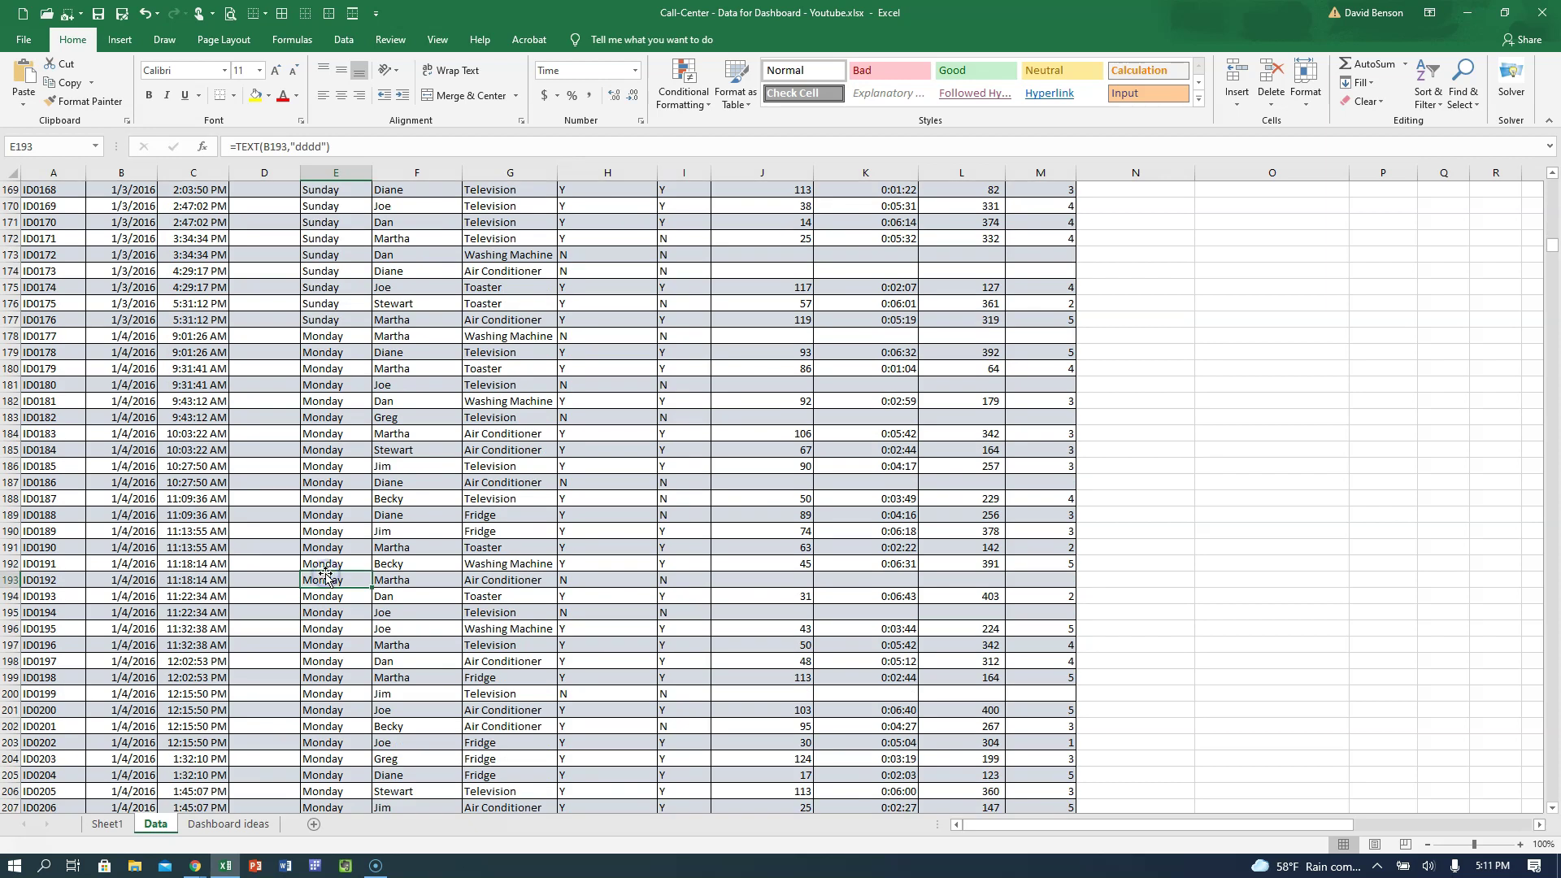
scroll(333, 576, "up", 8)
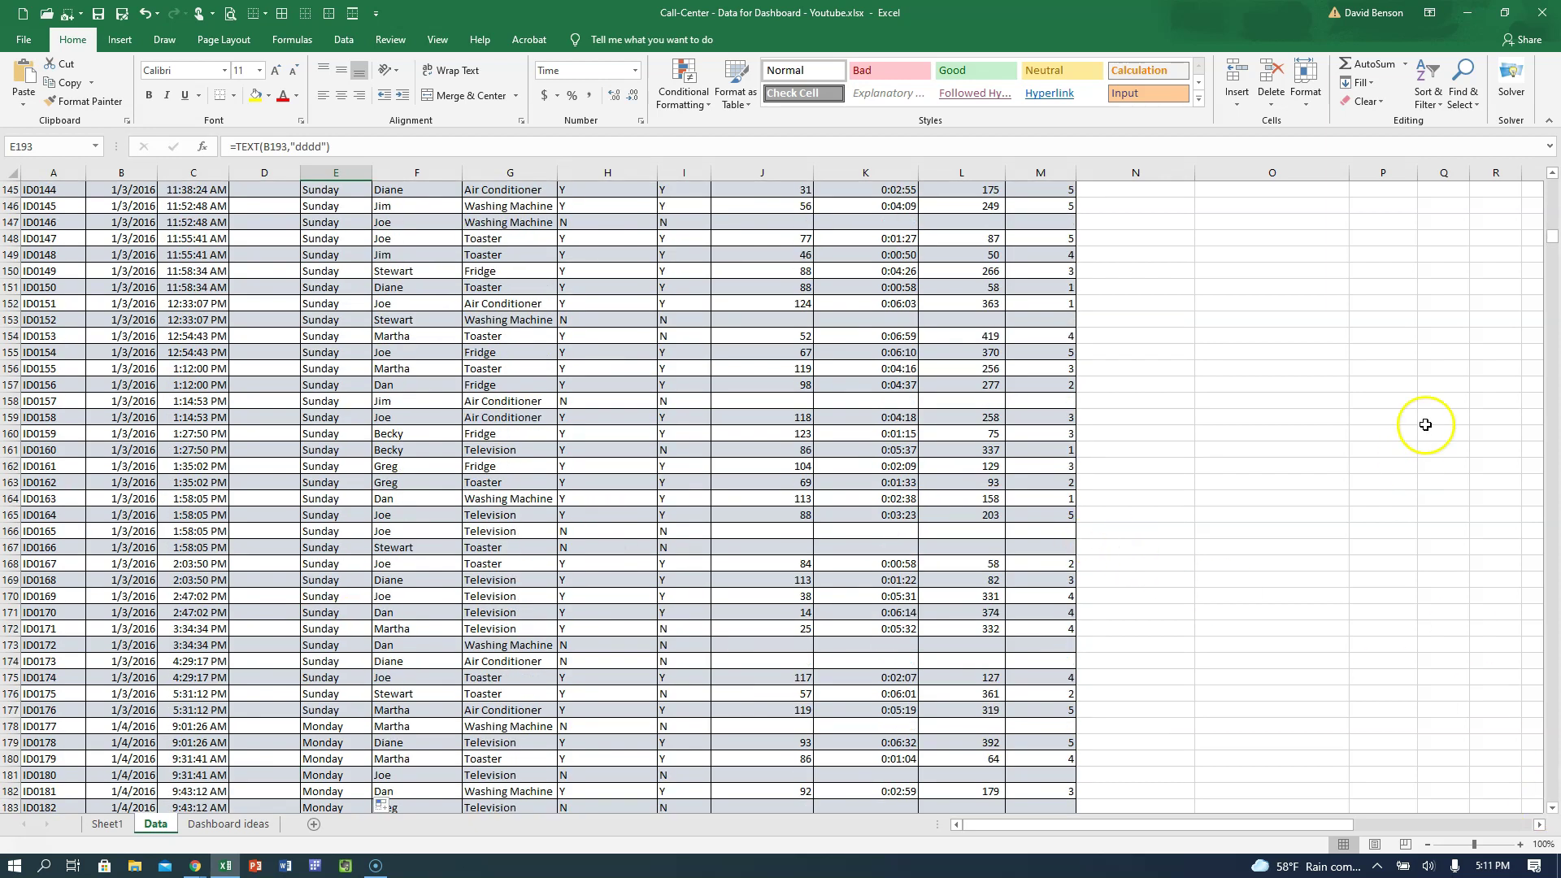
left_click_drag(1551, 238, 1551, 183)
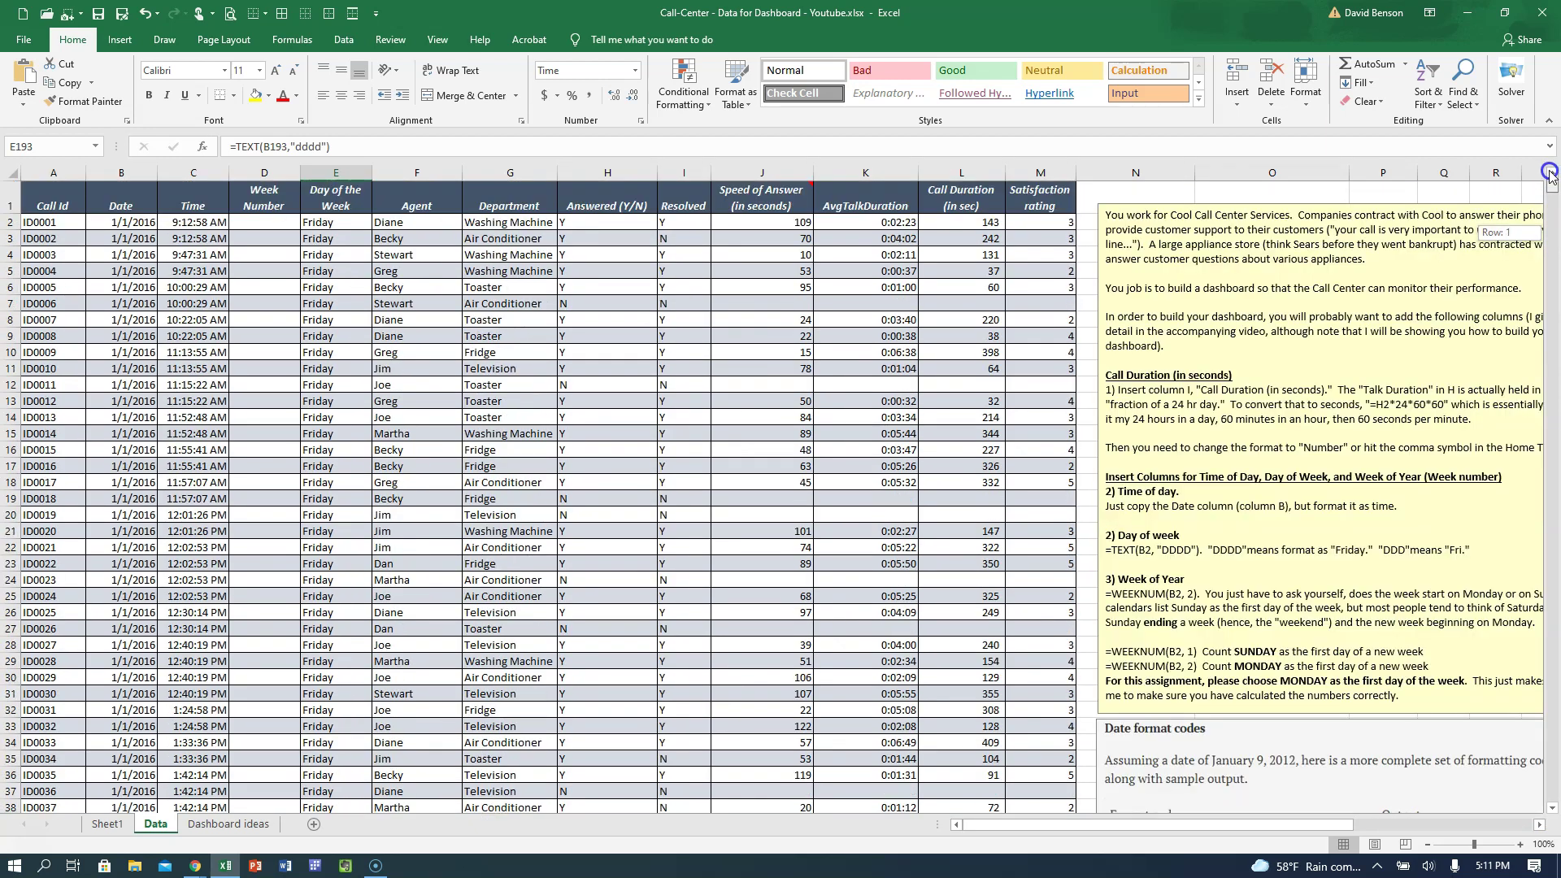
Step: Compare the Monday-start and Sunday-start January 2016 calendars with the week of year note
left_click(281, 226)
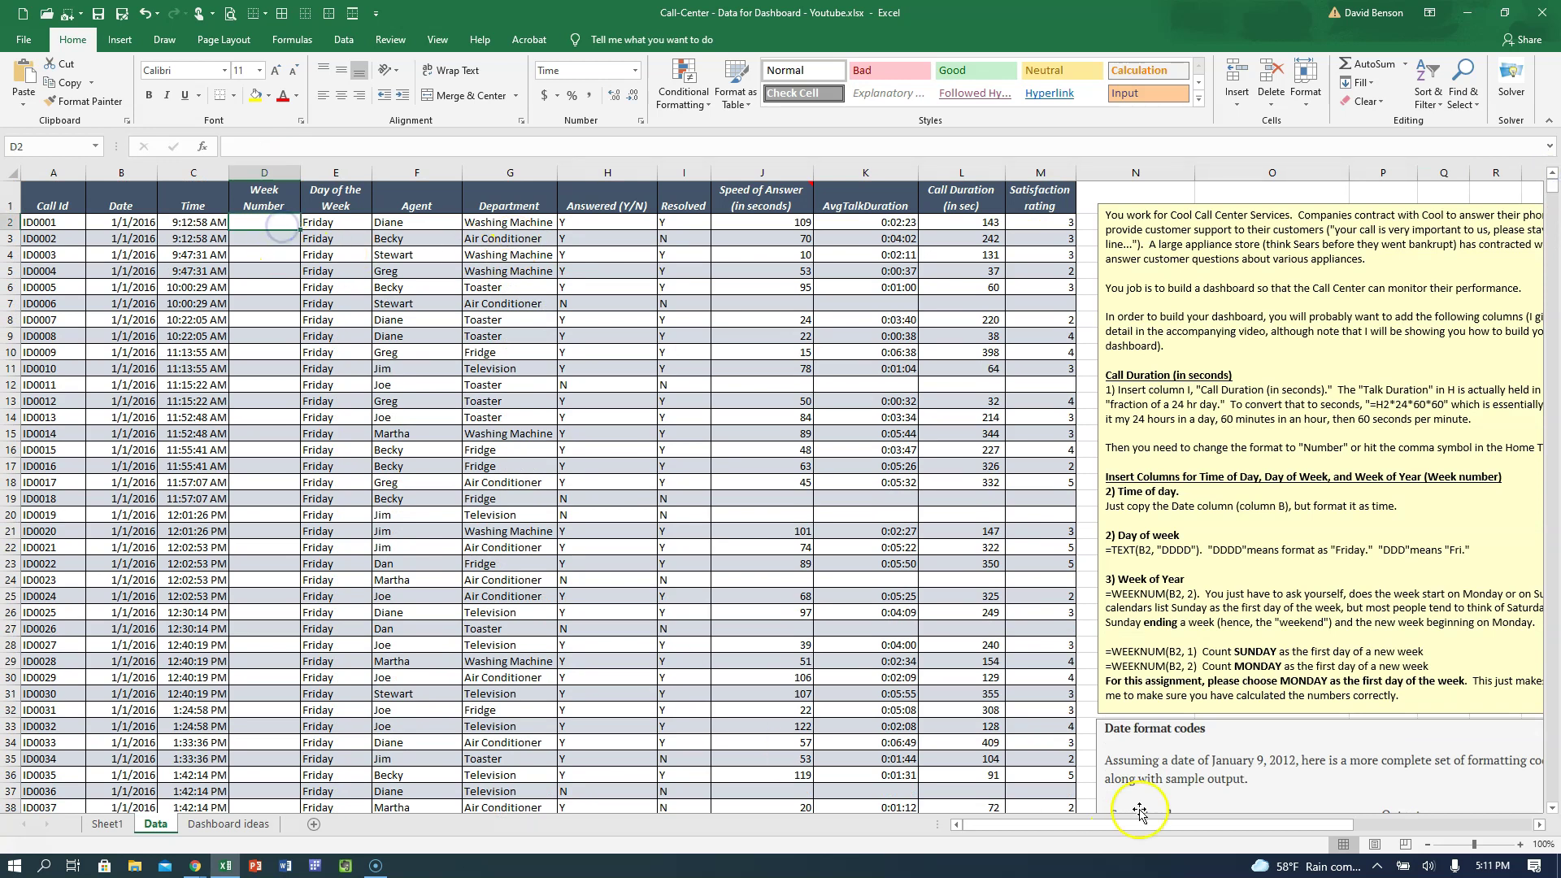
left_click_drag(1124, 824, 1297, 824)
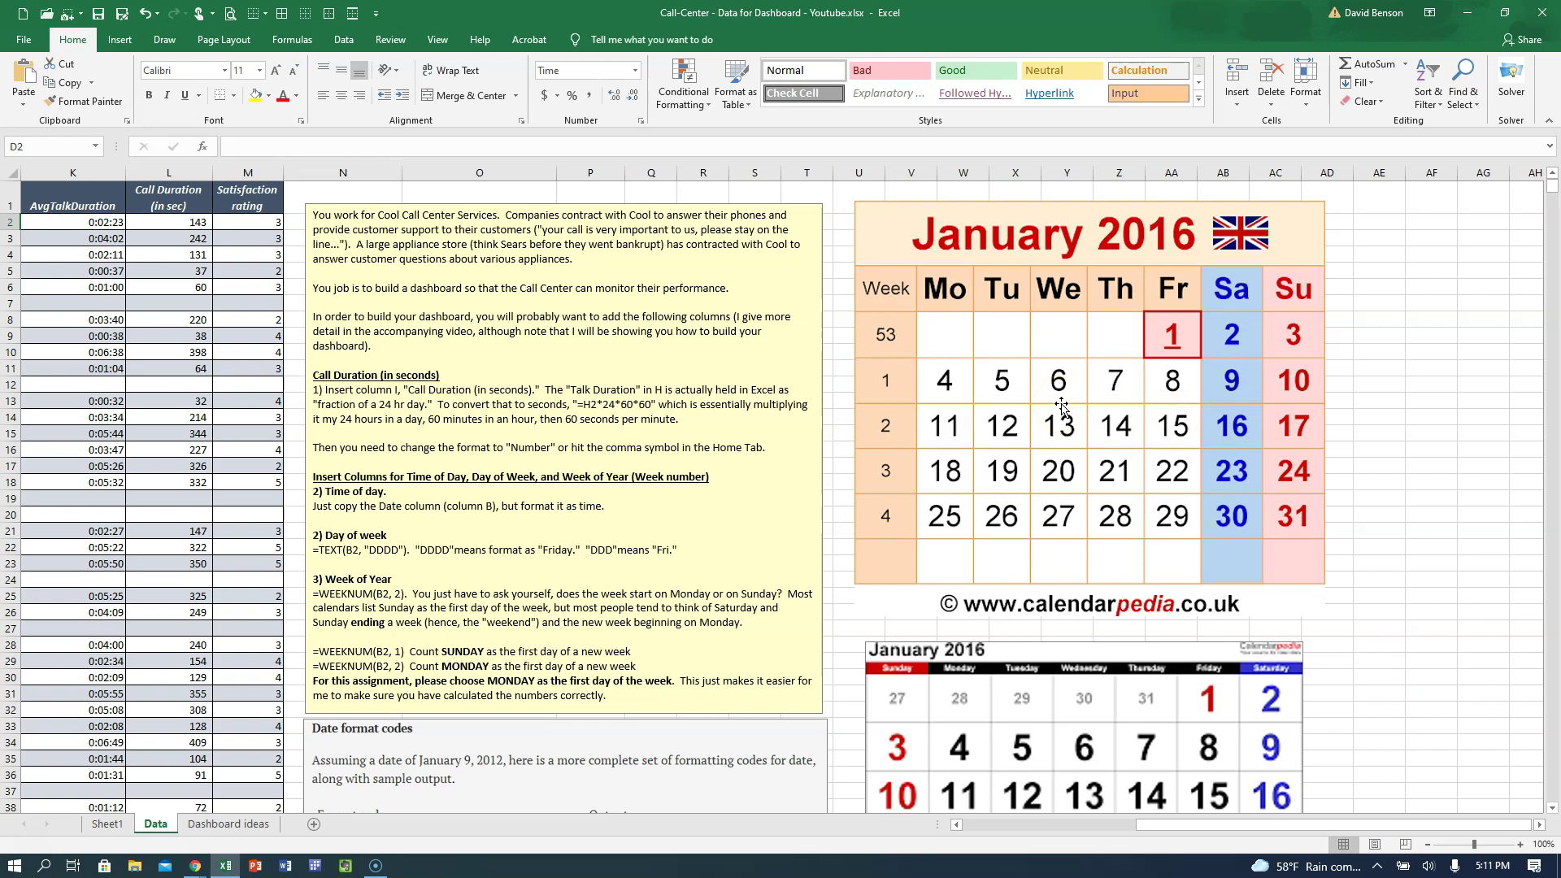
scroll(1061, 404, "down", 4)
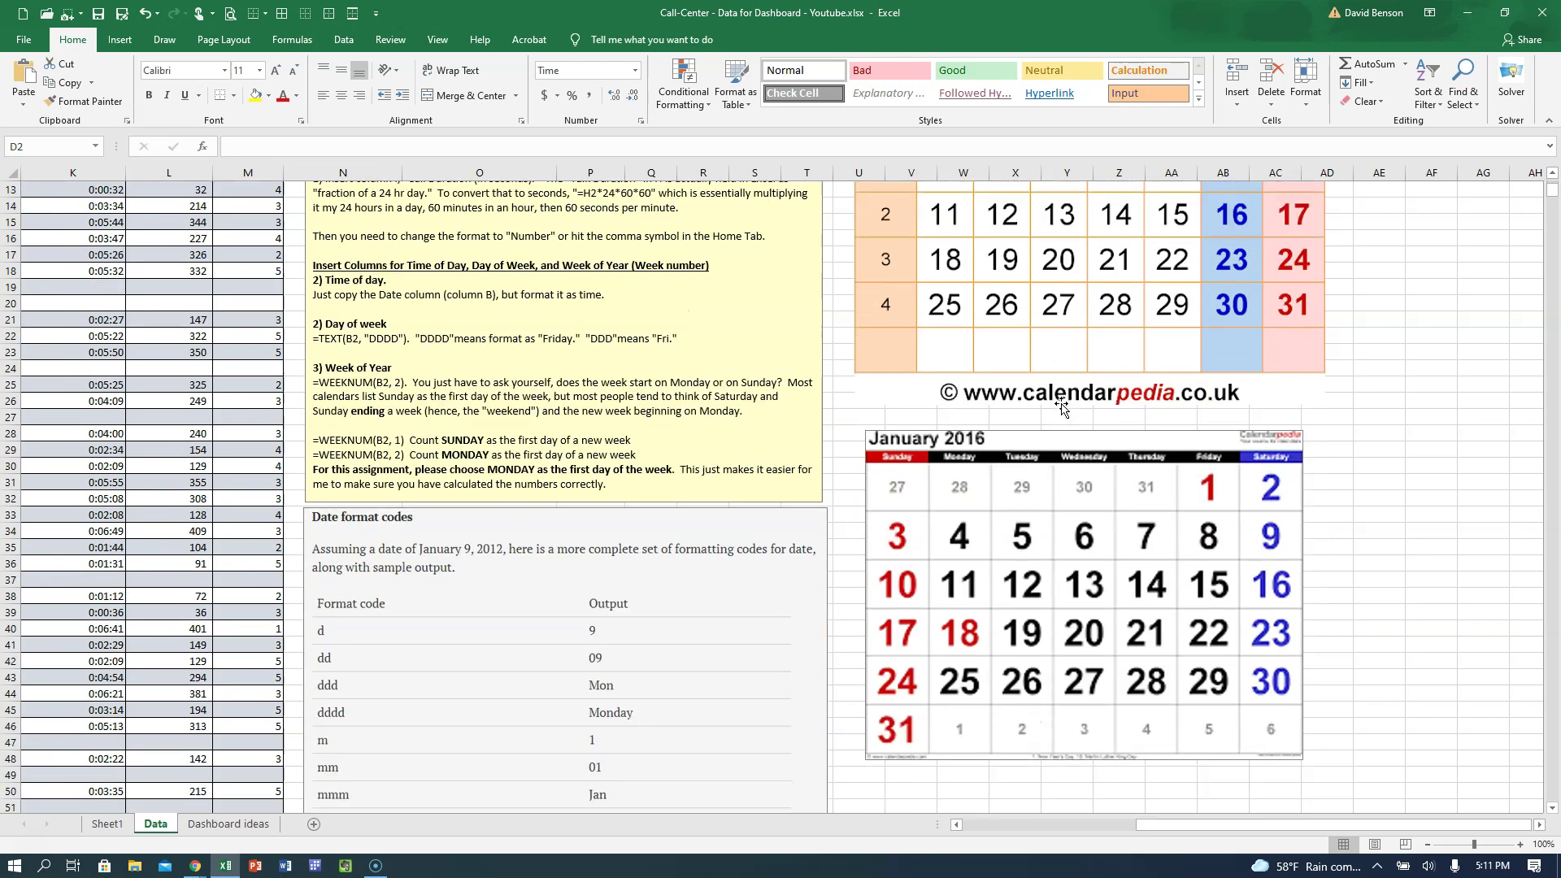
scroll(1061, 405, "down", 1)
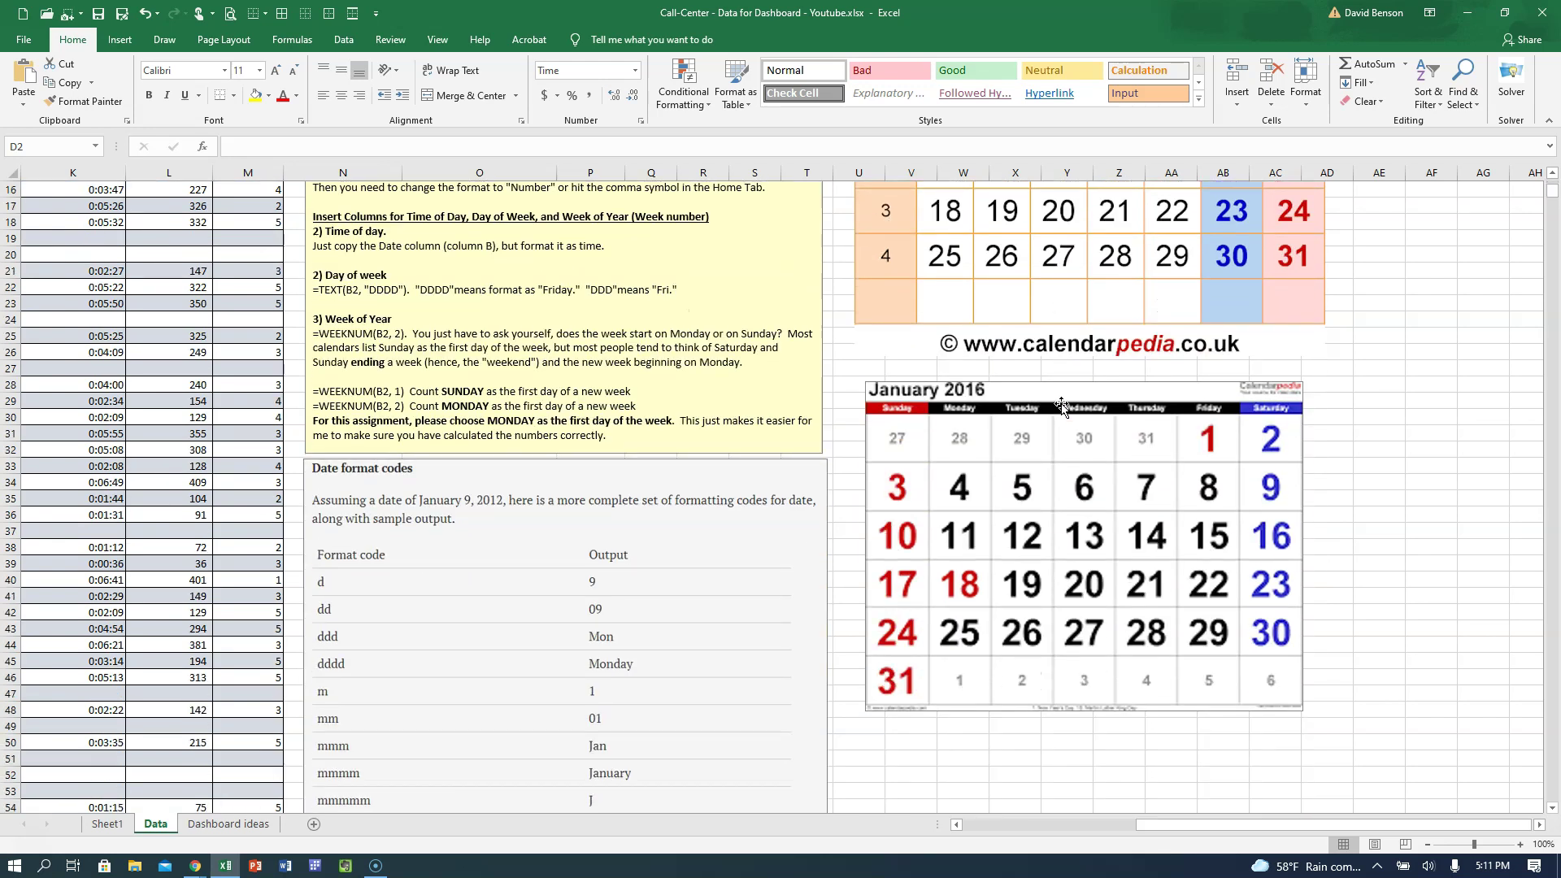
left_click(396, 362)
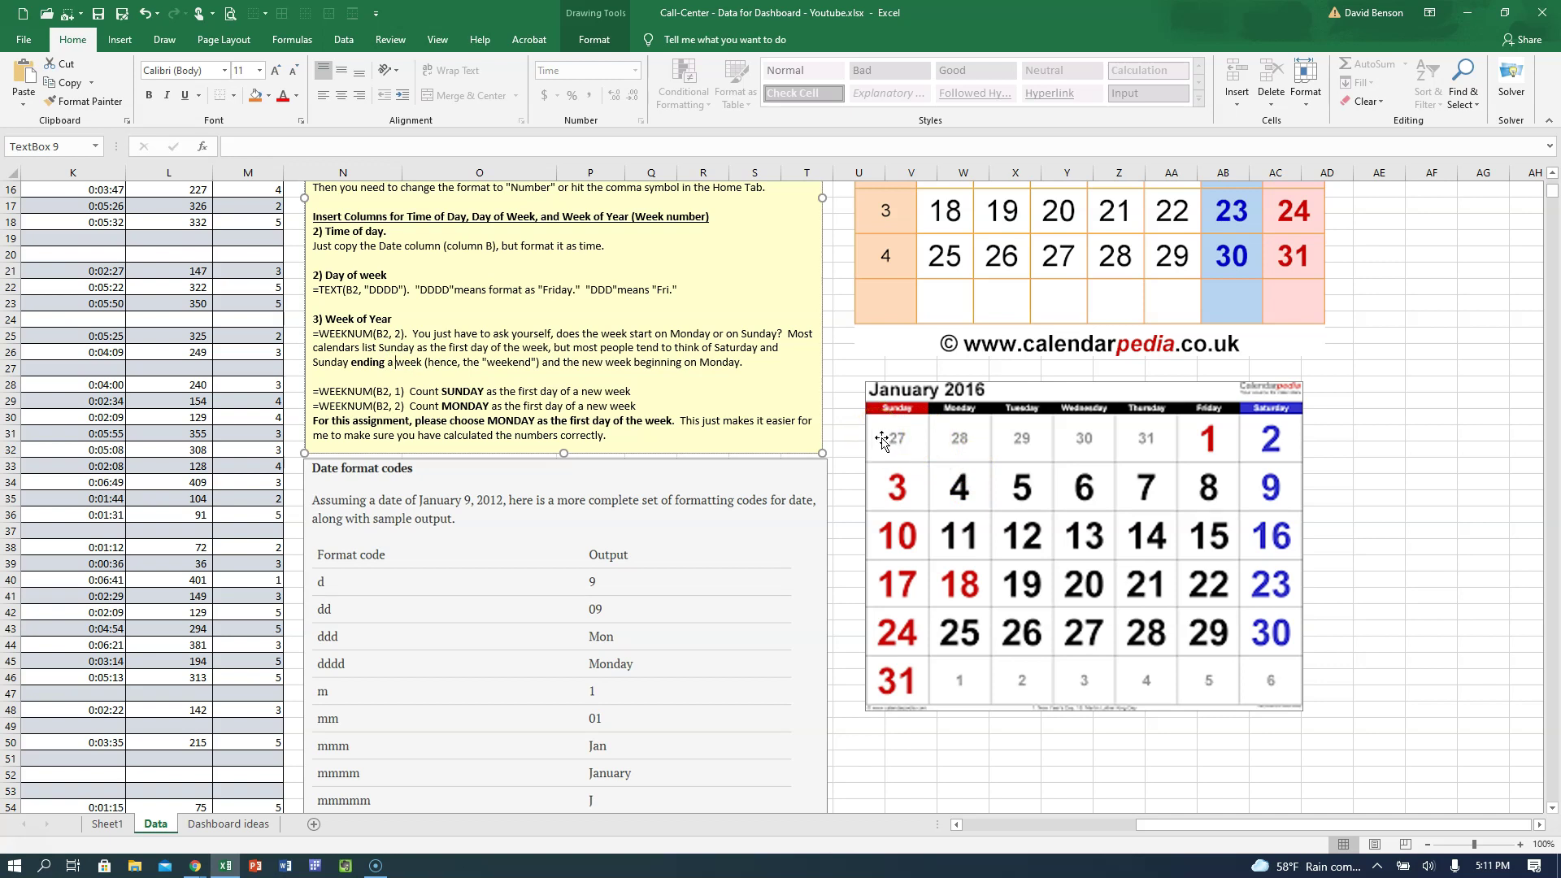
left_click(873, 657)
scroll(1092, 557, "up", 4)
scroll(1092, 557, "up", 1)
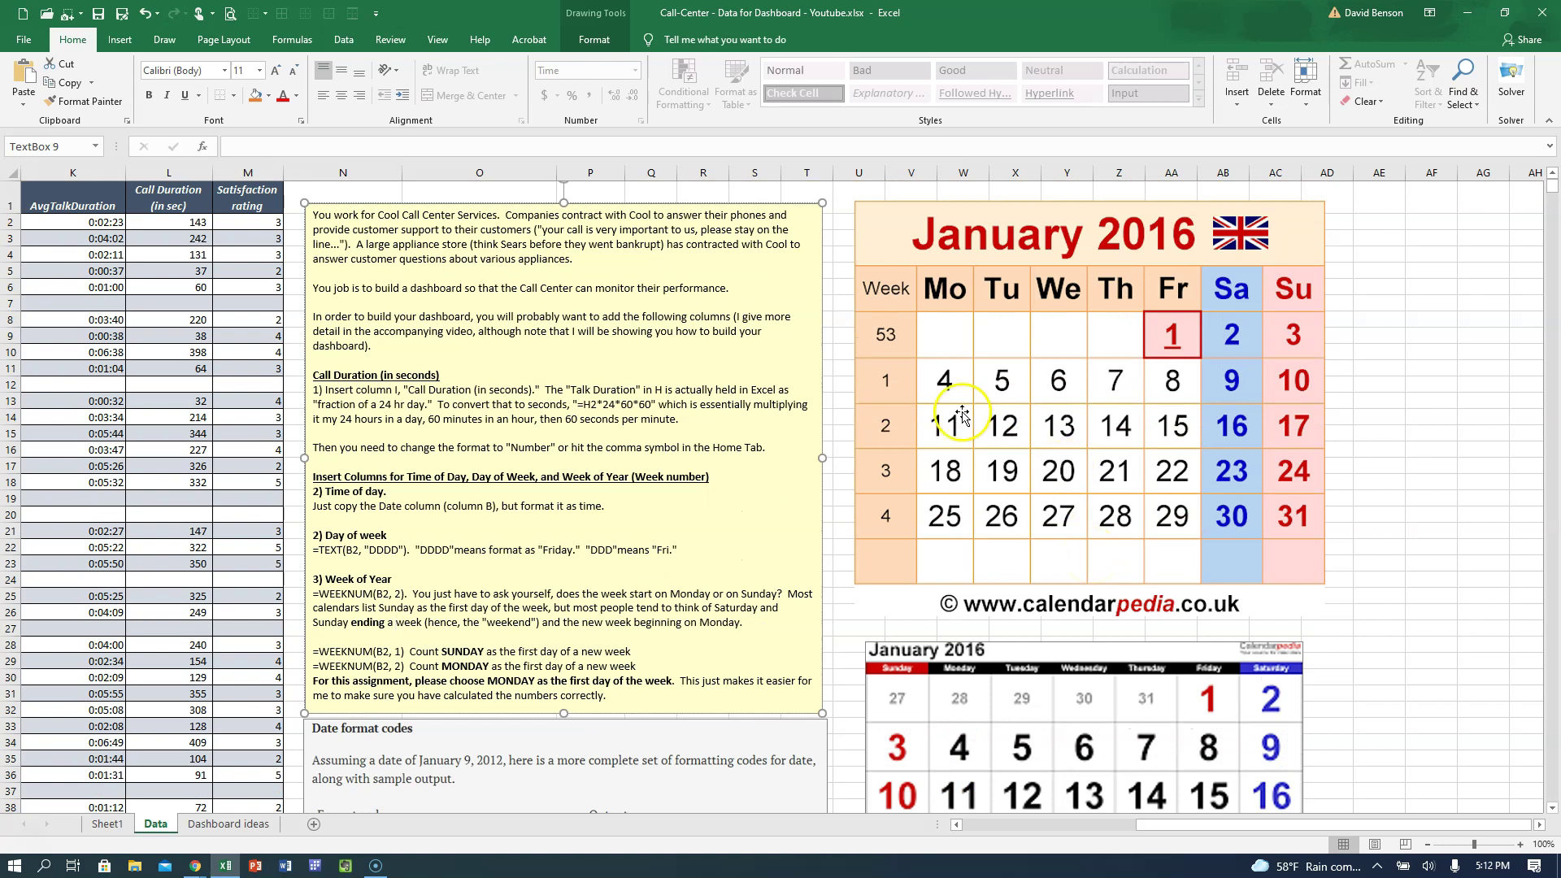
left_click(1242, 296)
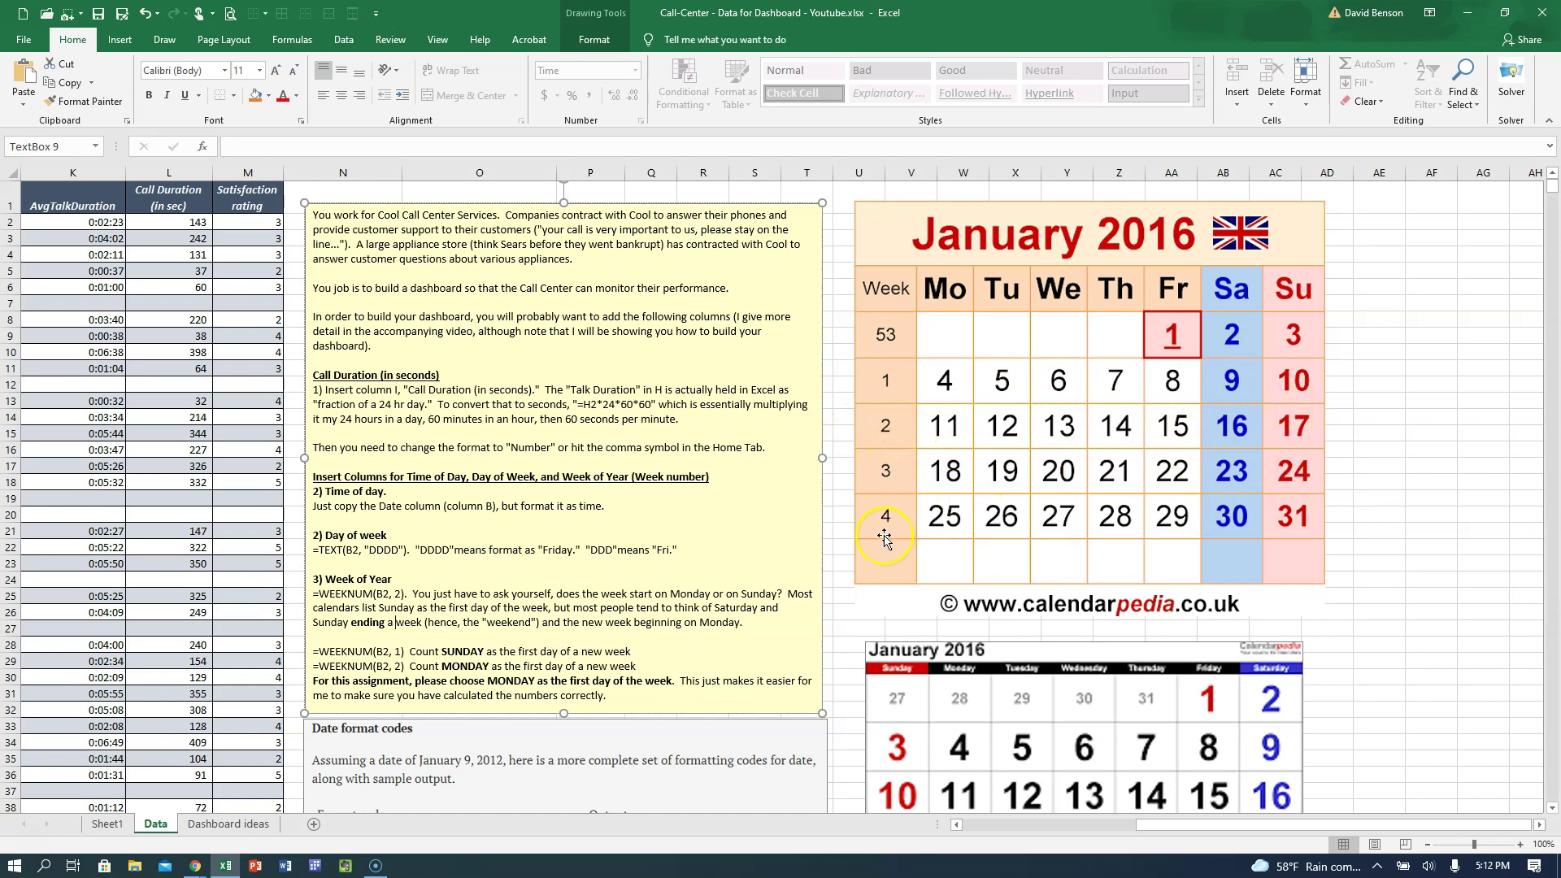
Step: Examine the WEEKNUM formula and its second argument in the week of year note
left_click(969, 825)
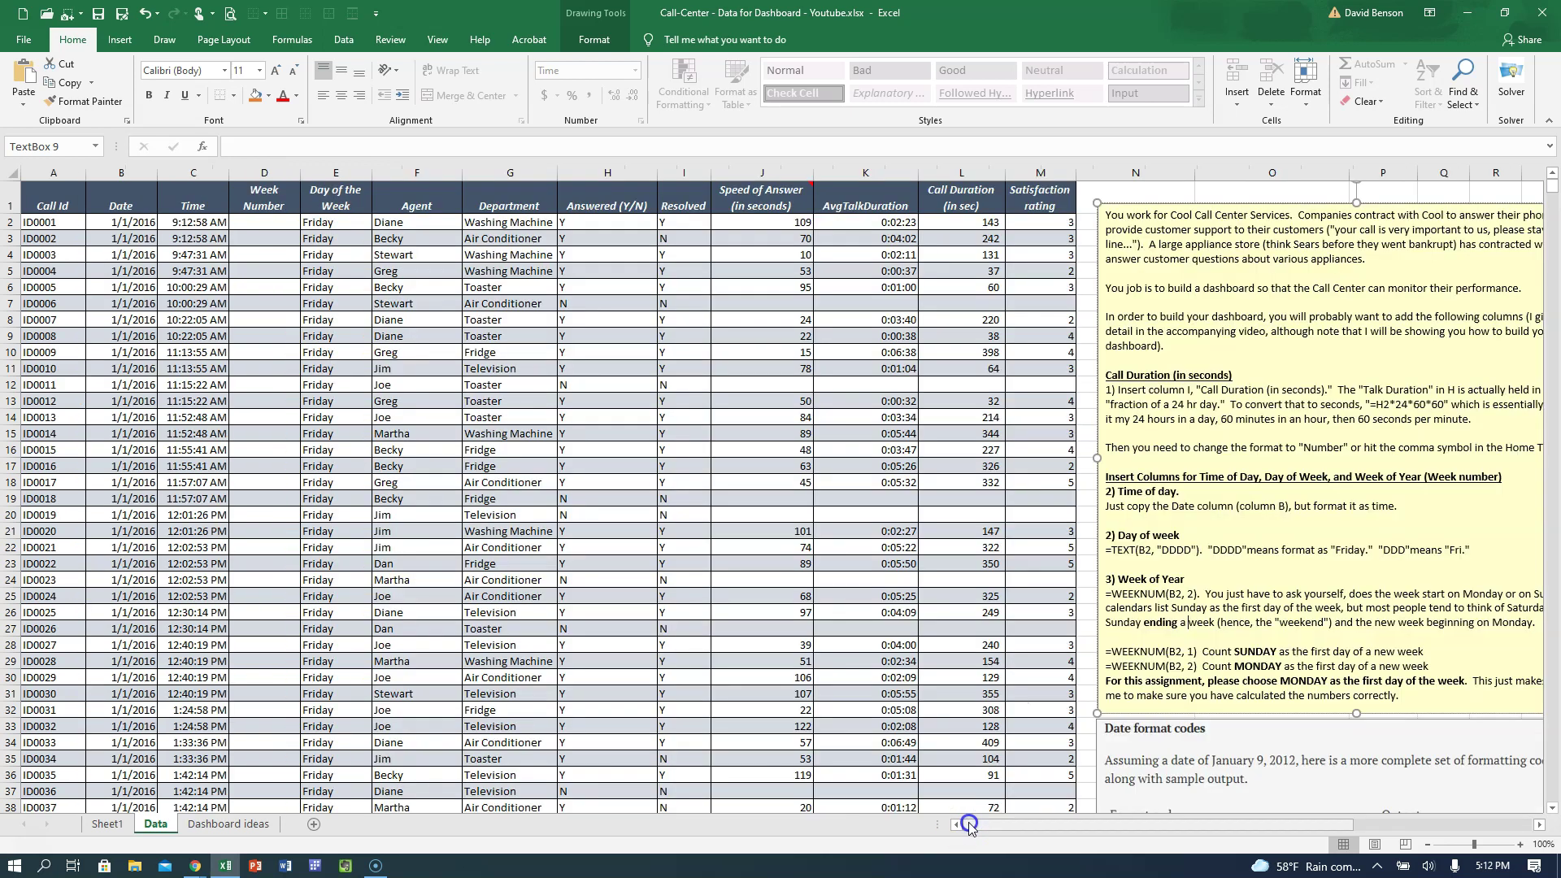
left_click(1220, 590)
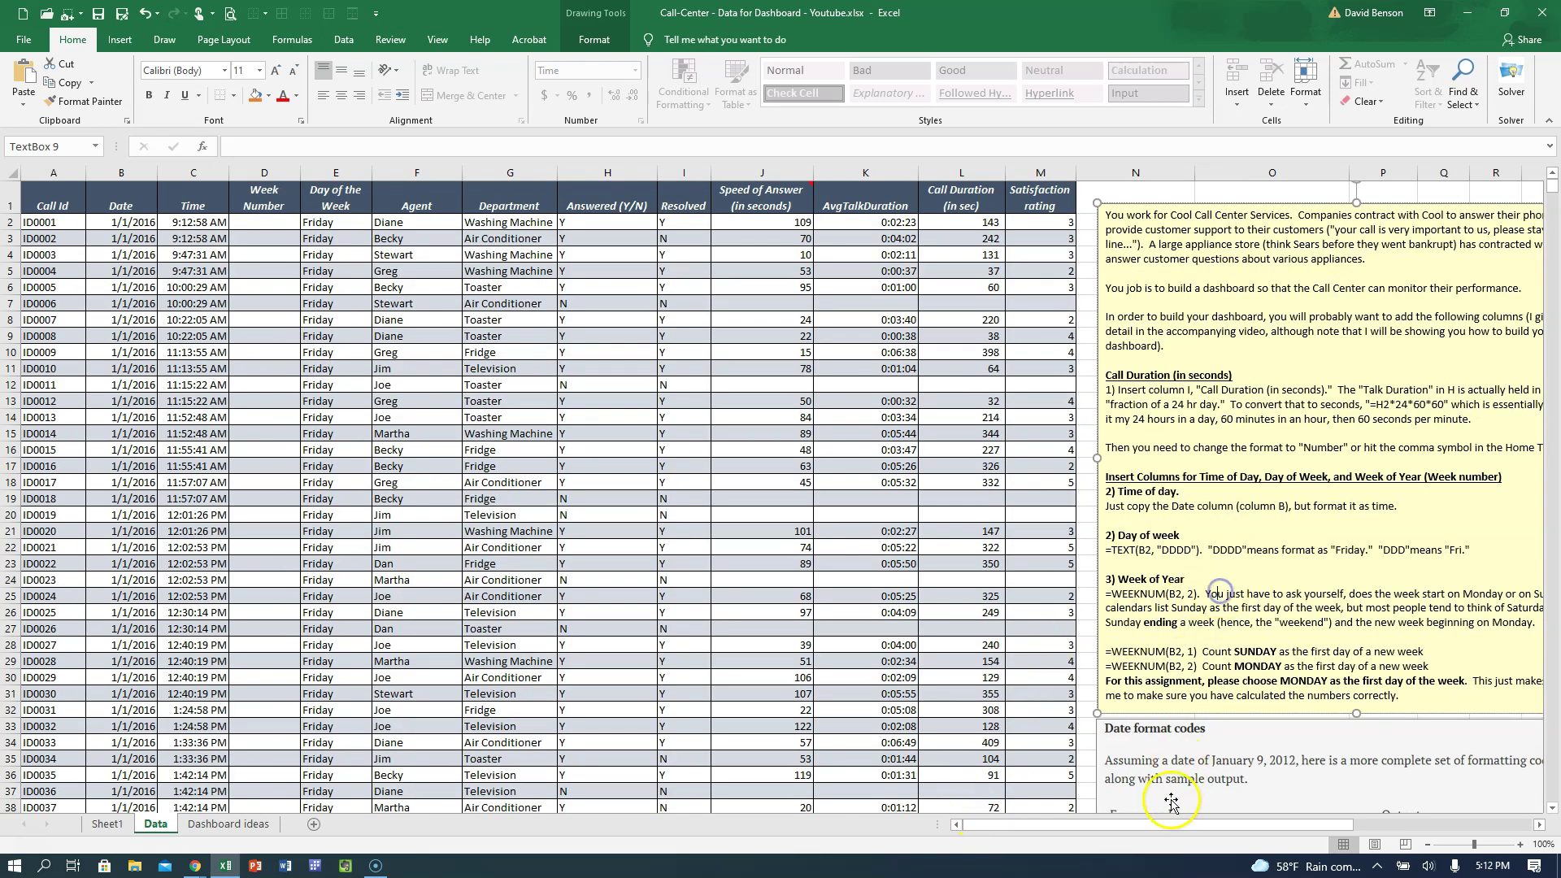
left_click_drag(1171, 826, 1208, 825)
left_click(1006, 596)
left_click(1050, 594)
left_click(974, 824)
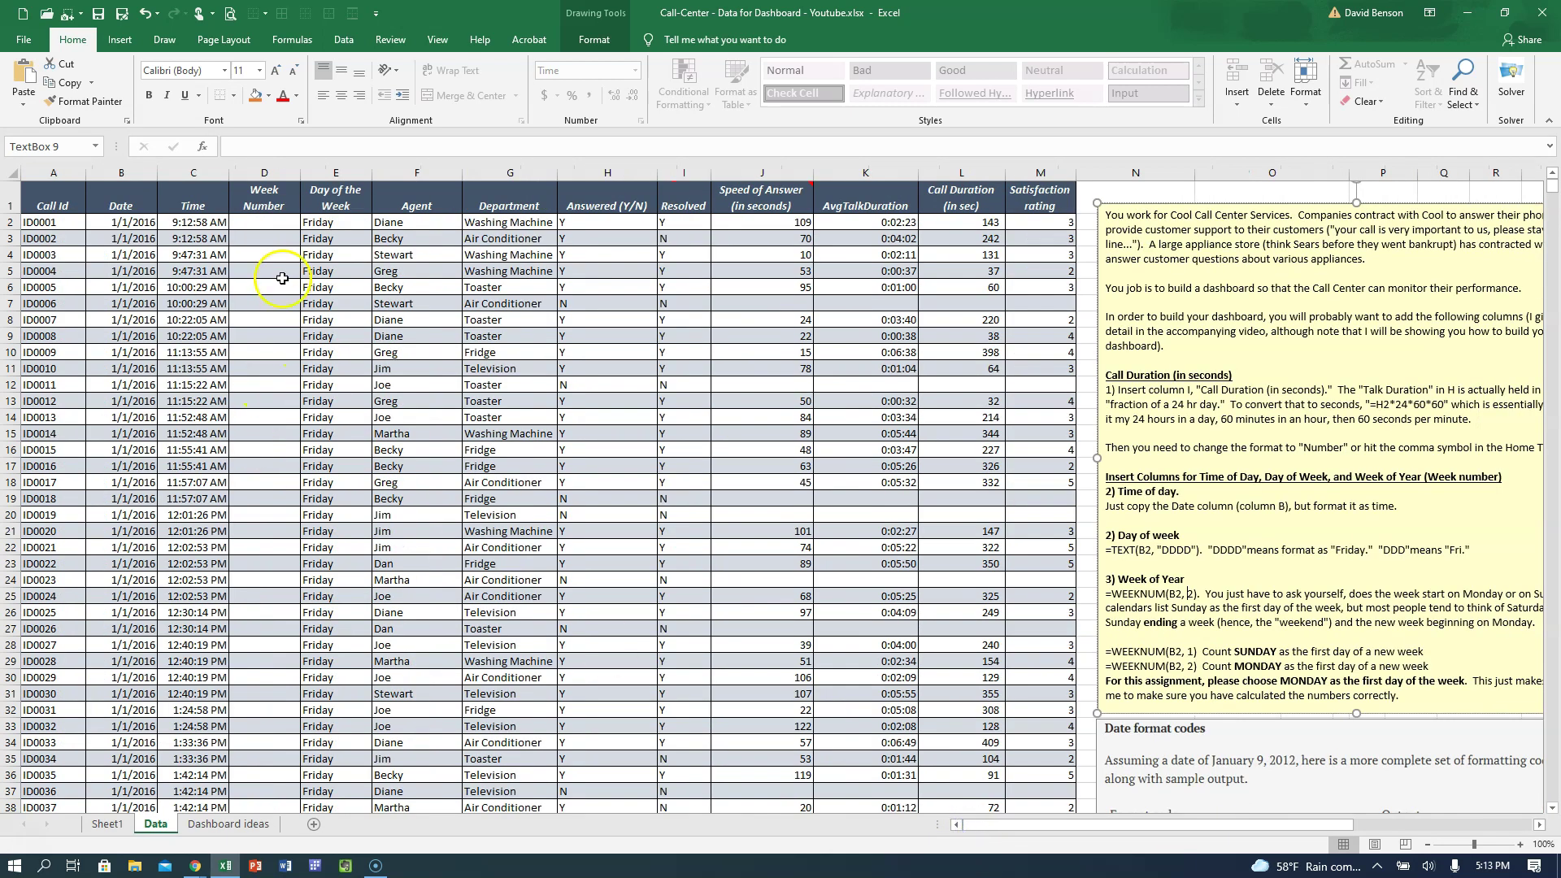
Step: Enter =WEEKNUM(B2,2) in D2 to get the first call's week number with weeks beginning on Monday
left_click(277, 223)
type("=")
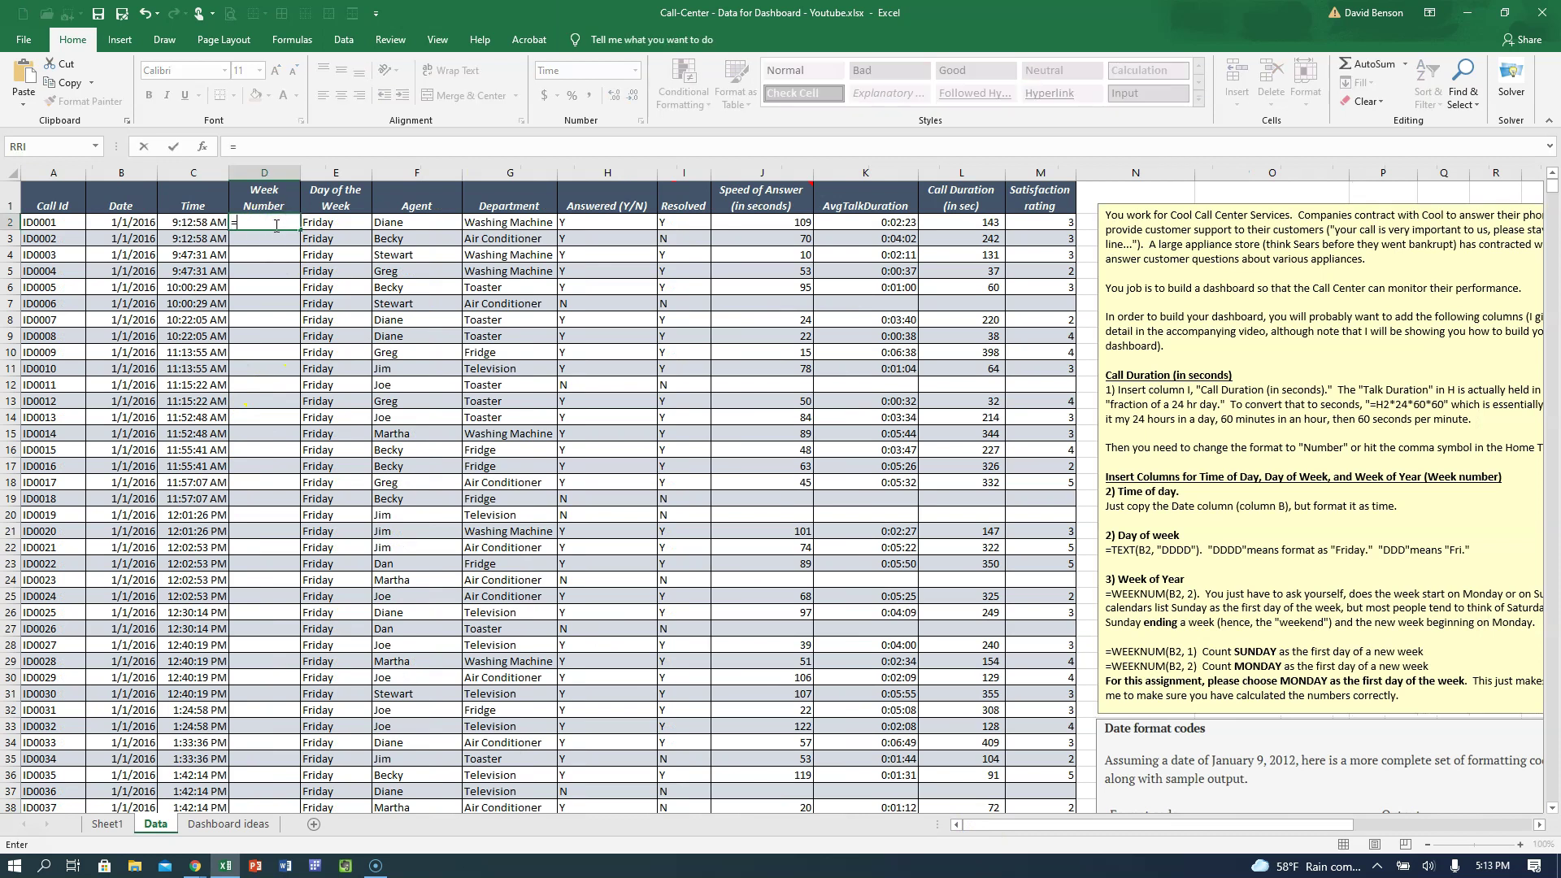
type("week")
key("Down")
key("Tab")
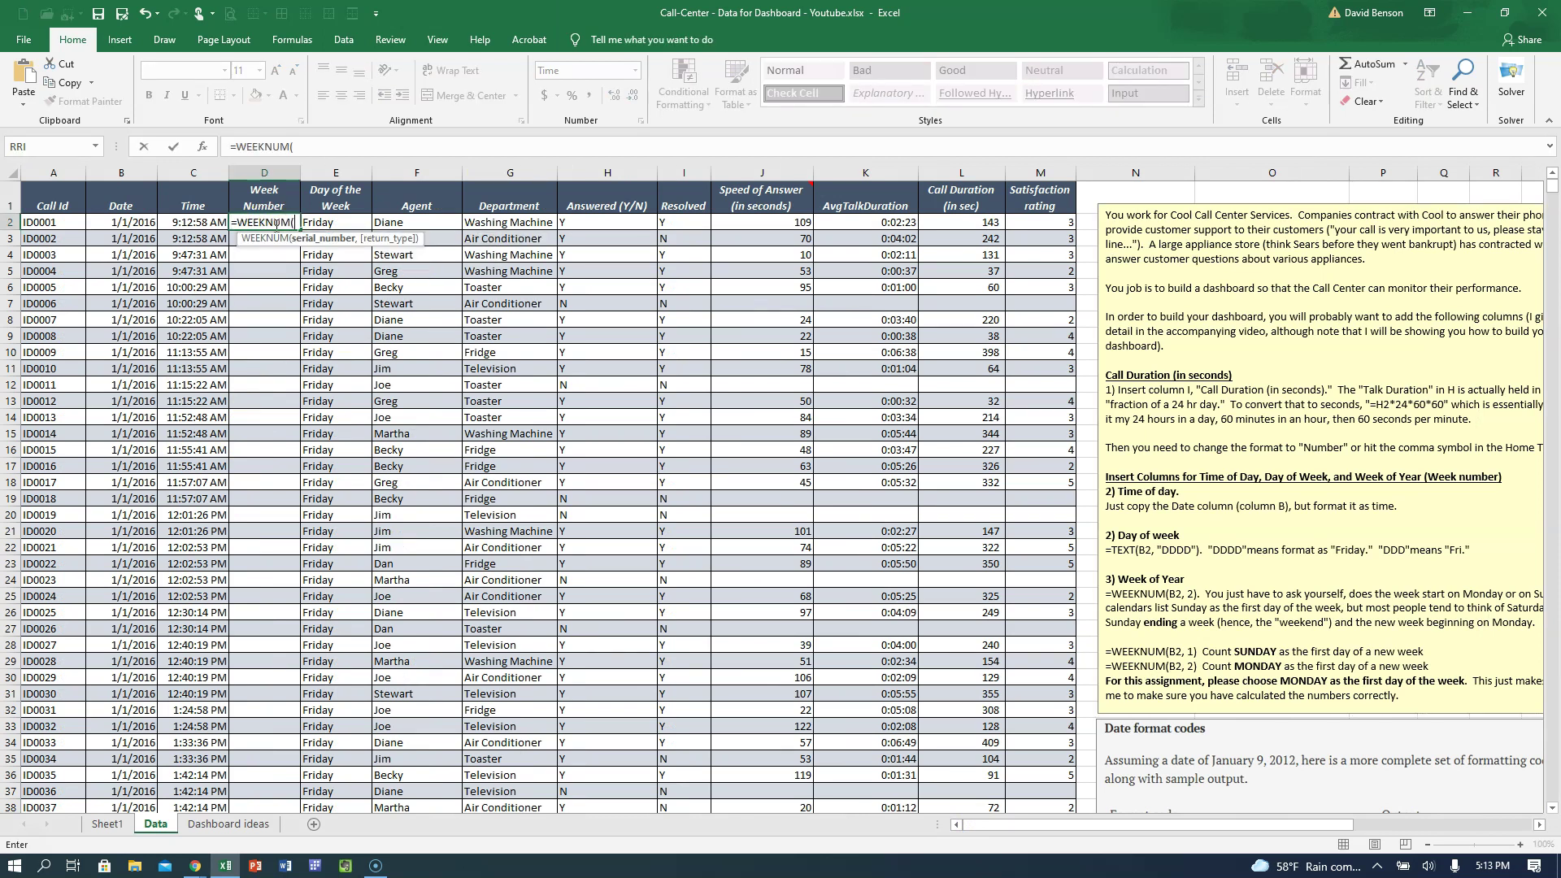
left_click(143, 227)
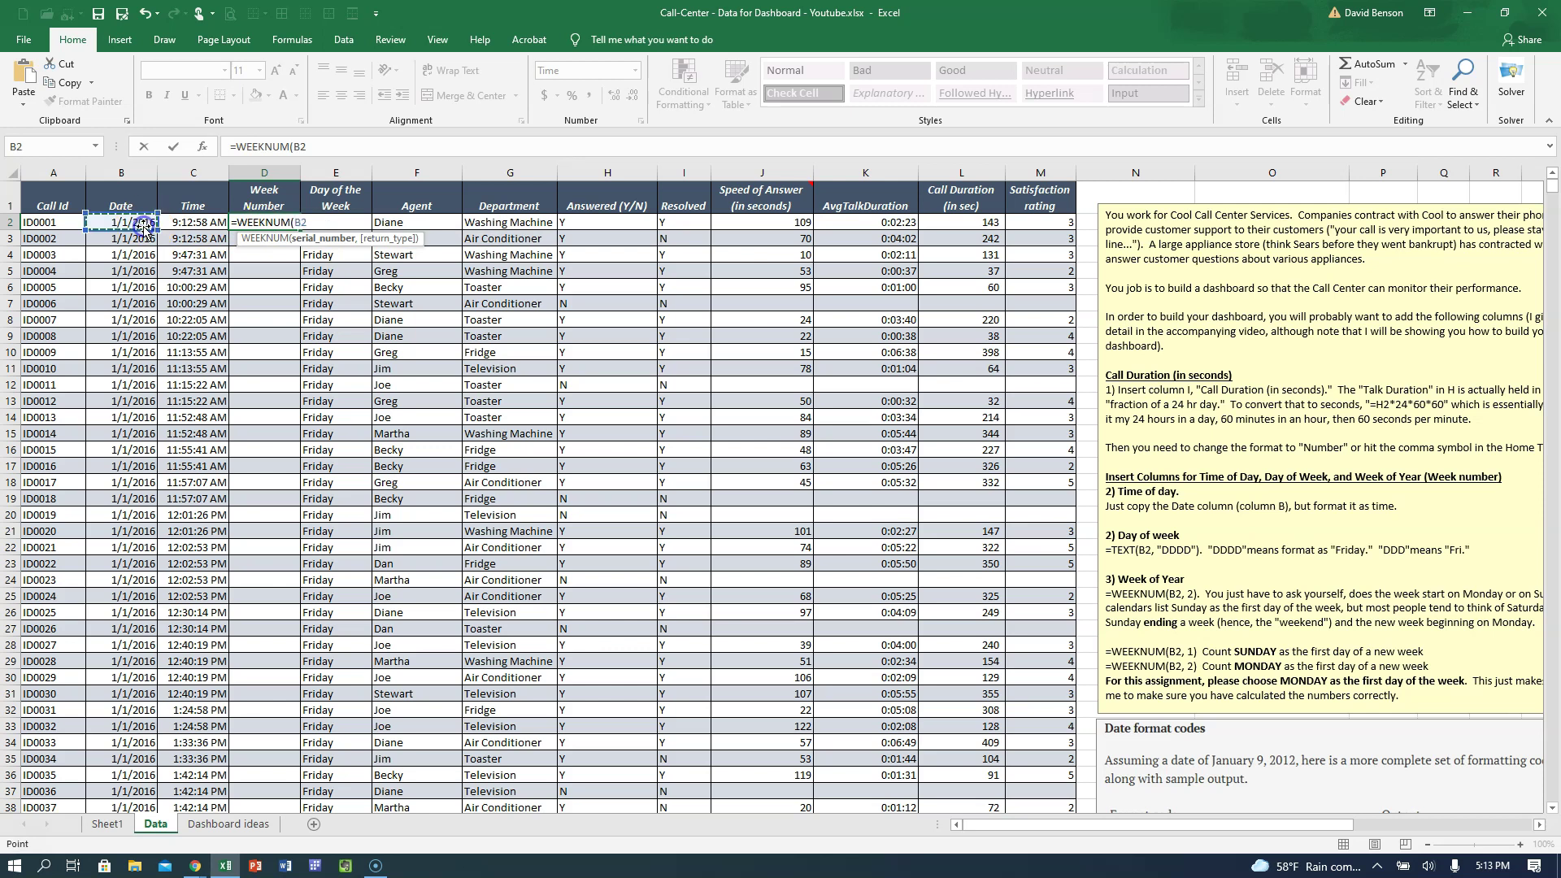
type(",")
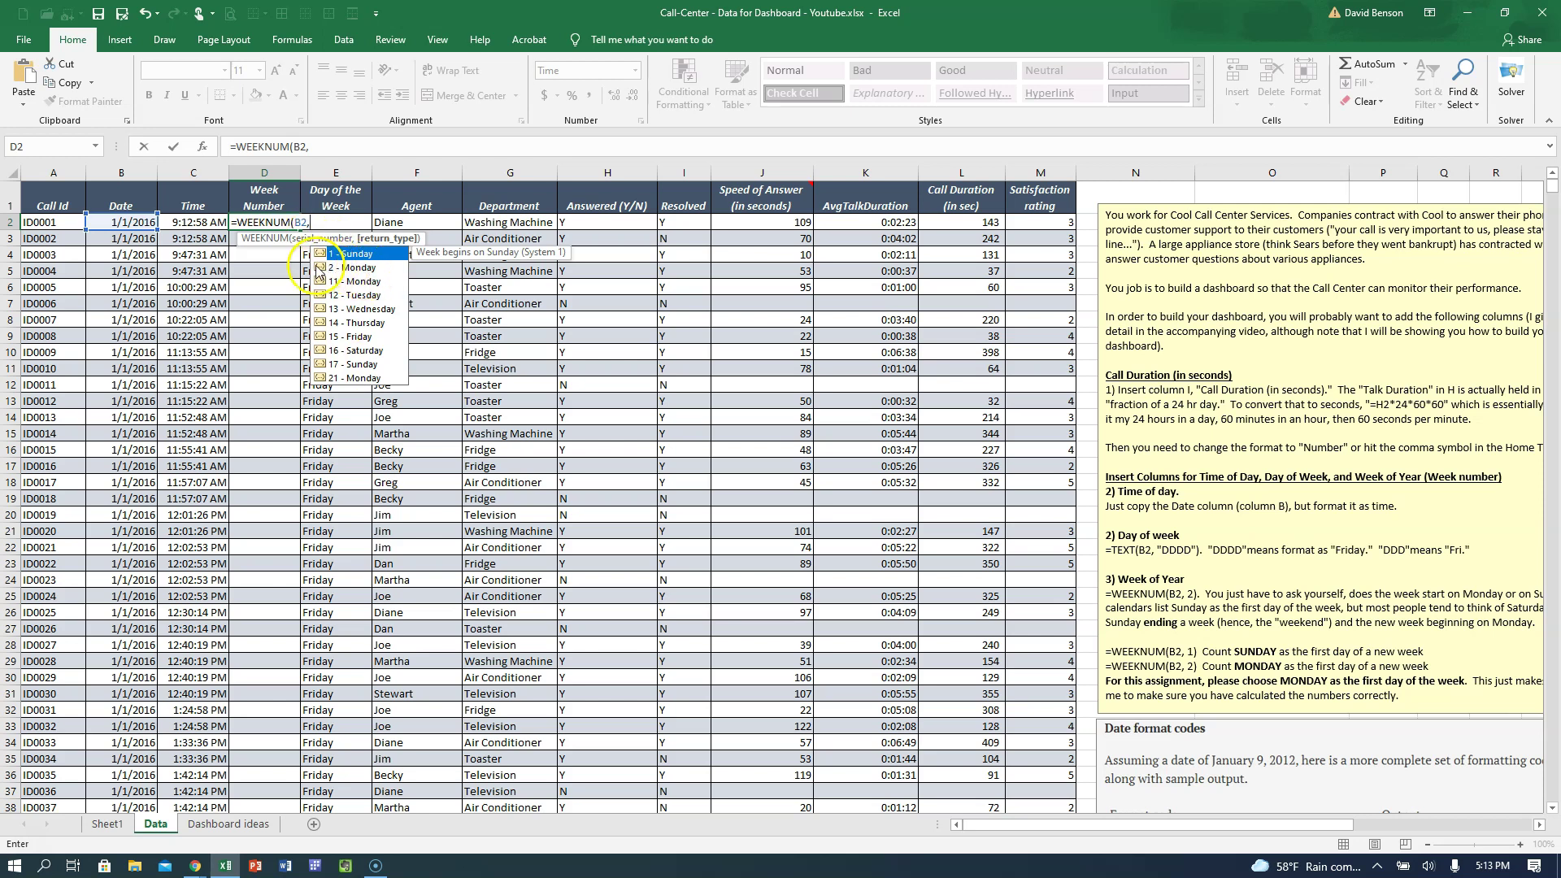
left_click(343, 269)
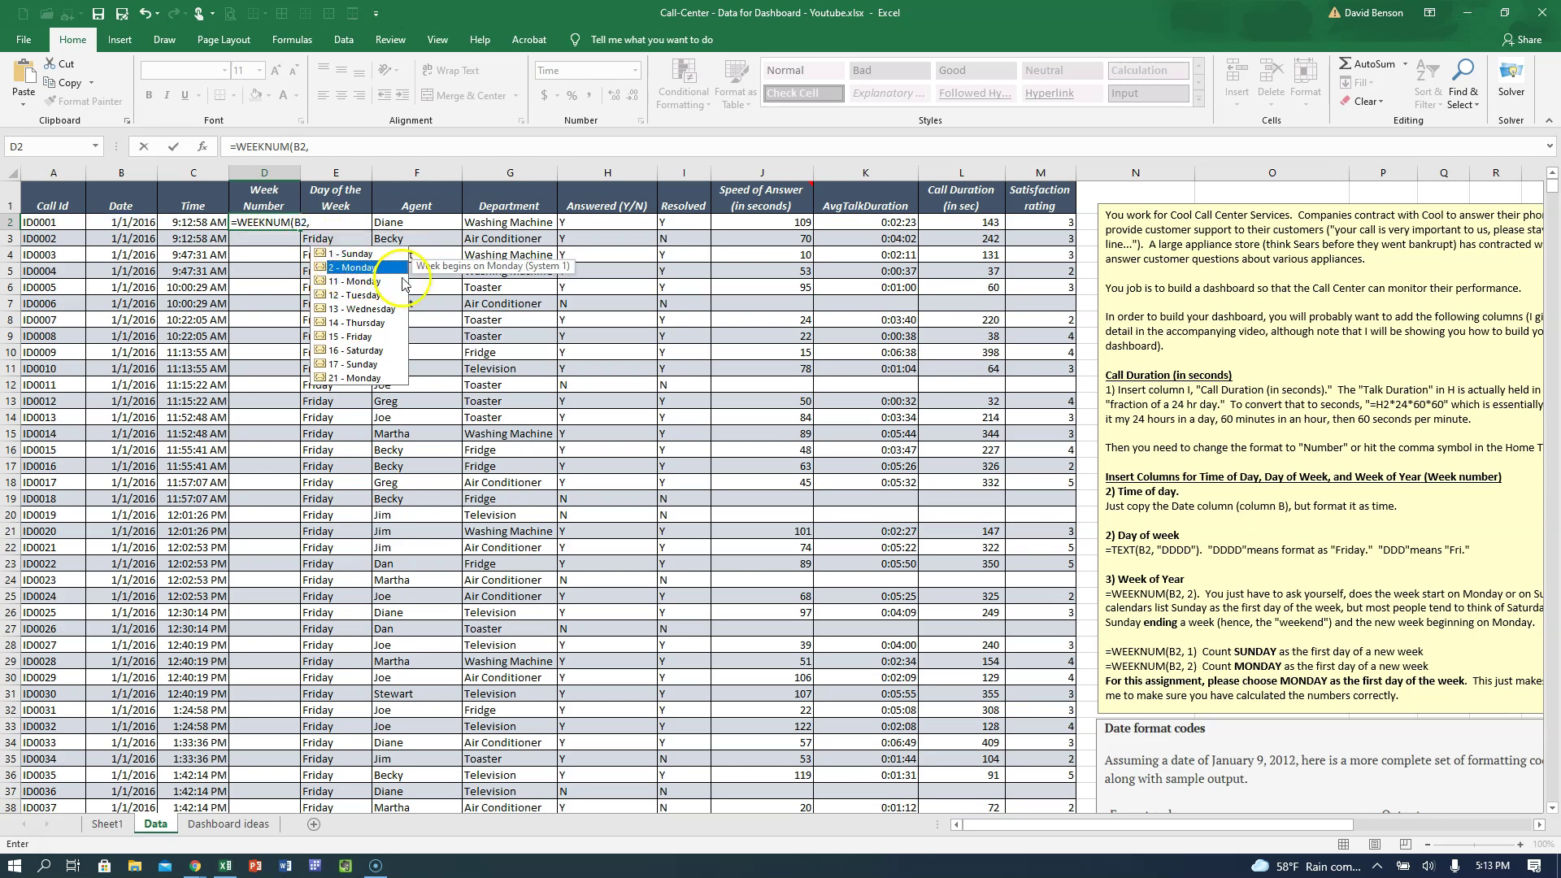
double_click(354, 268)
key("Return")
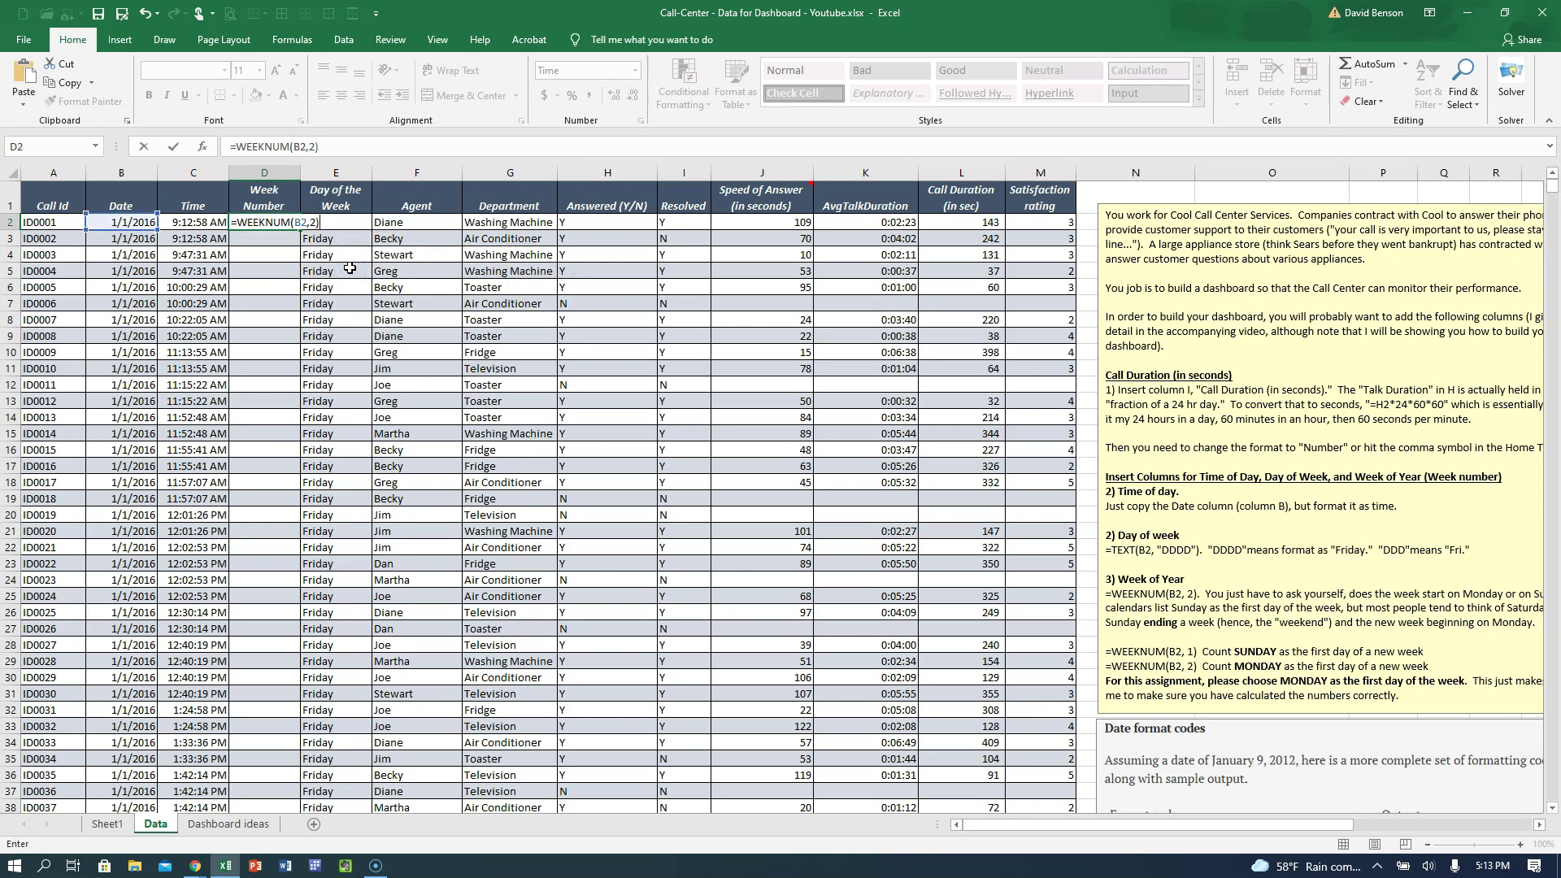
Step: Format the week number in D2 with comma style and no decimal places
left_click(280, 222)
left_click(582, 95)
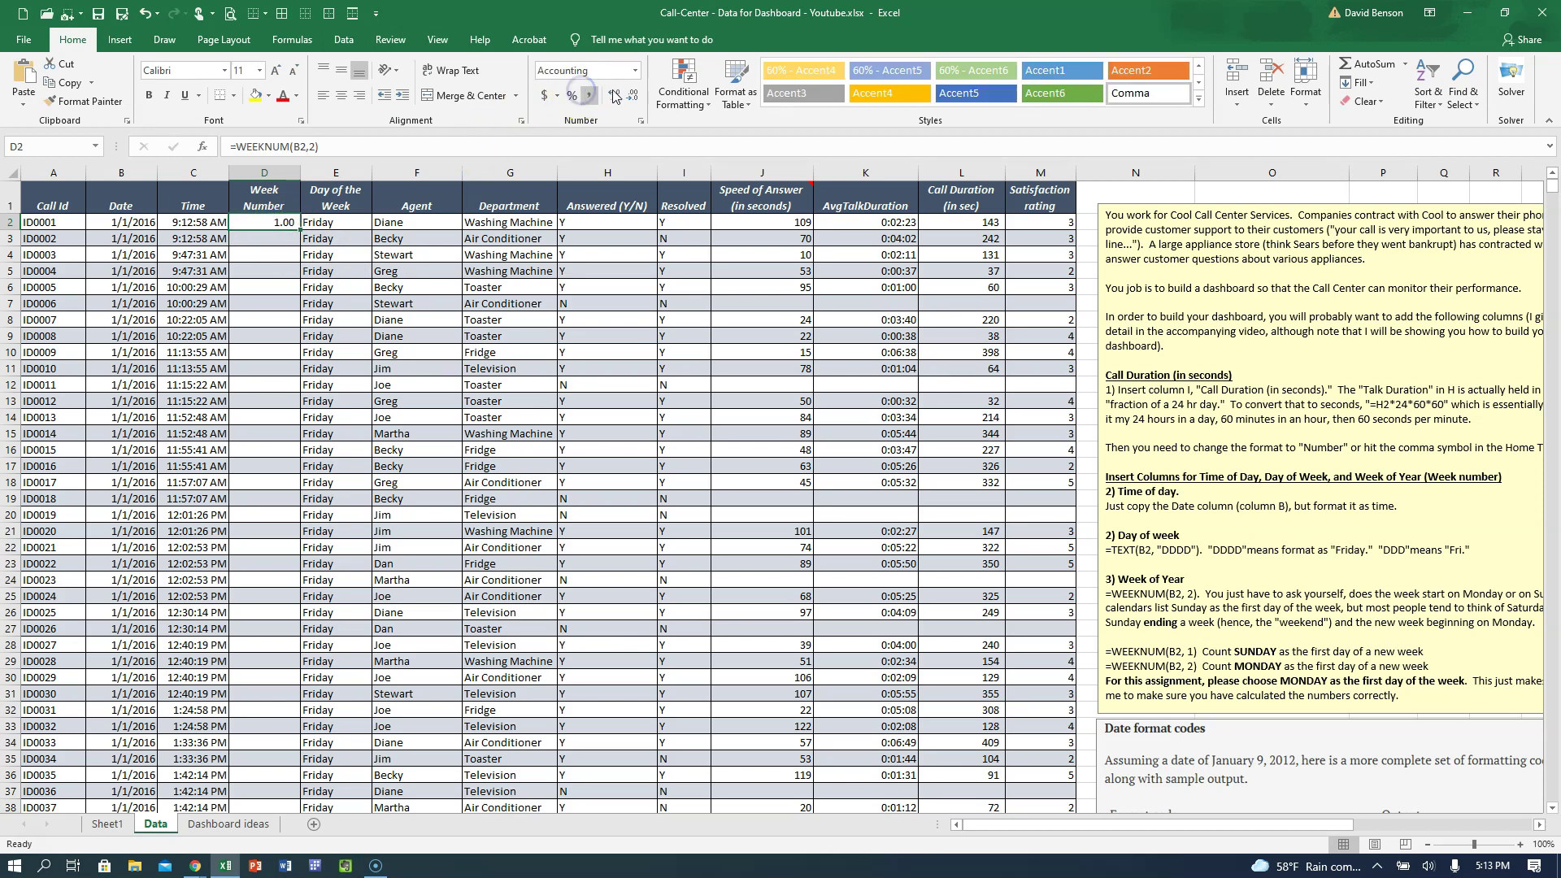
left_click(633, 95)
left_click(633, 95)
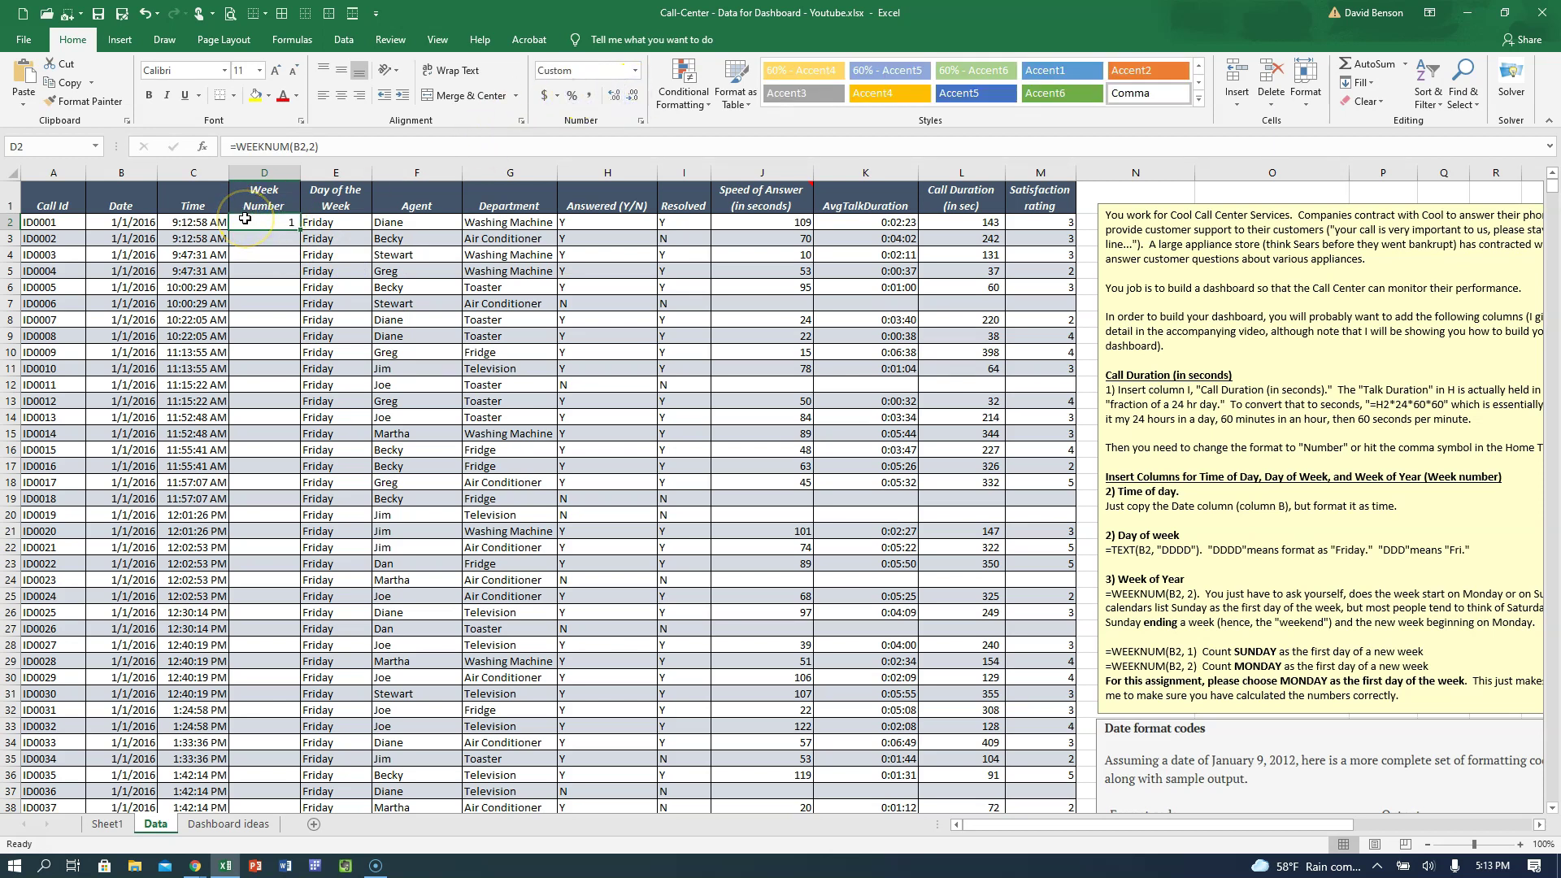
Step: Enter =WEEKNUM(B3,2) in D3 for the second call's Monday-based week number
left_click(272, 234)
type("=week")
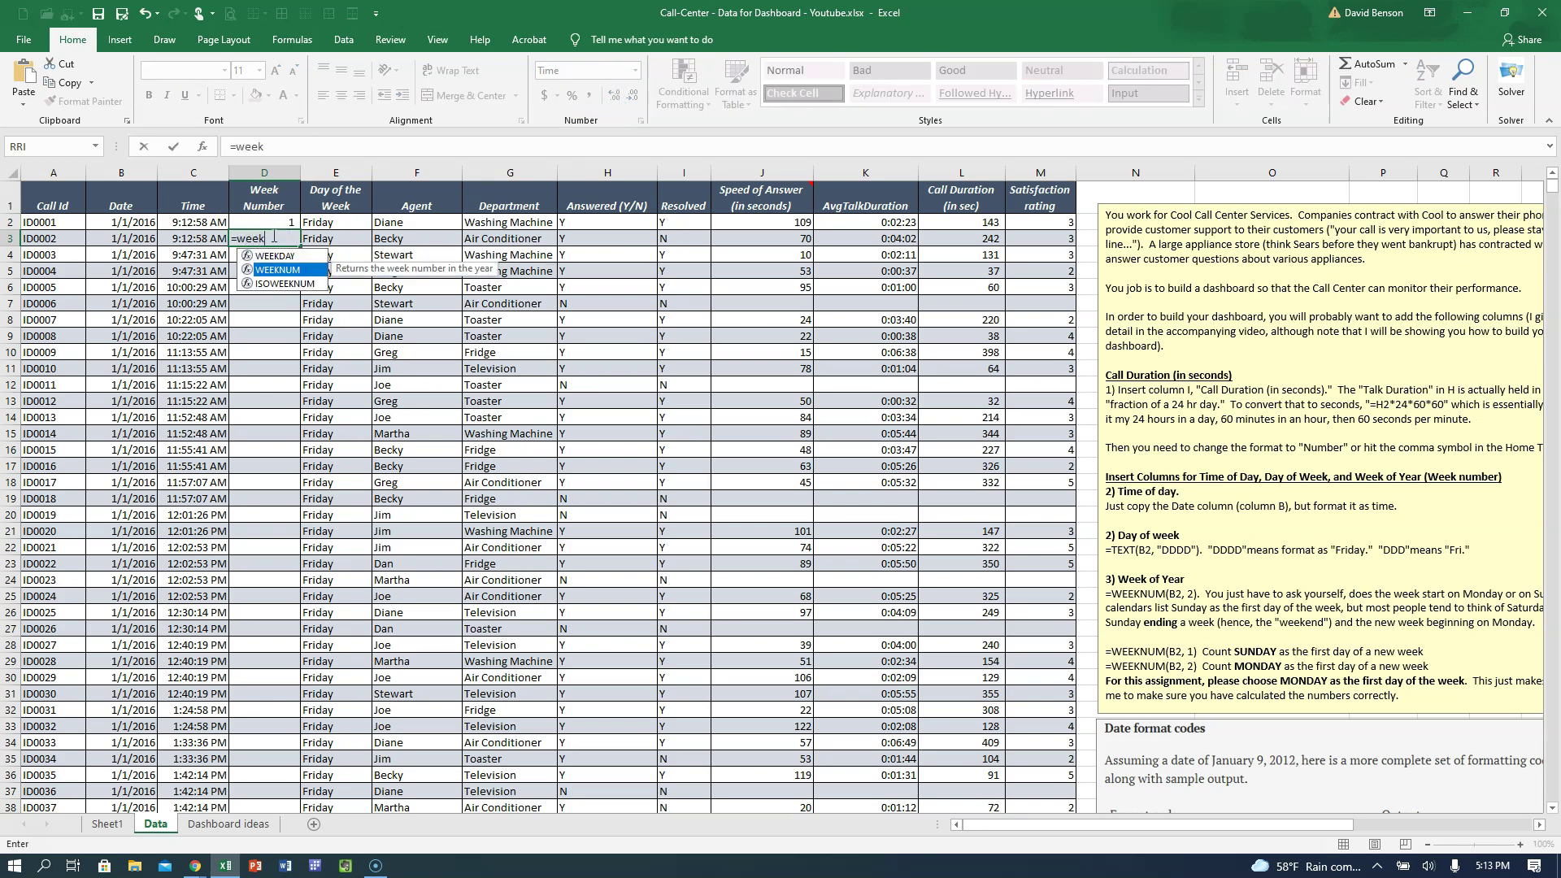
key("Tab")
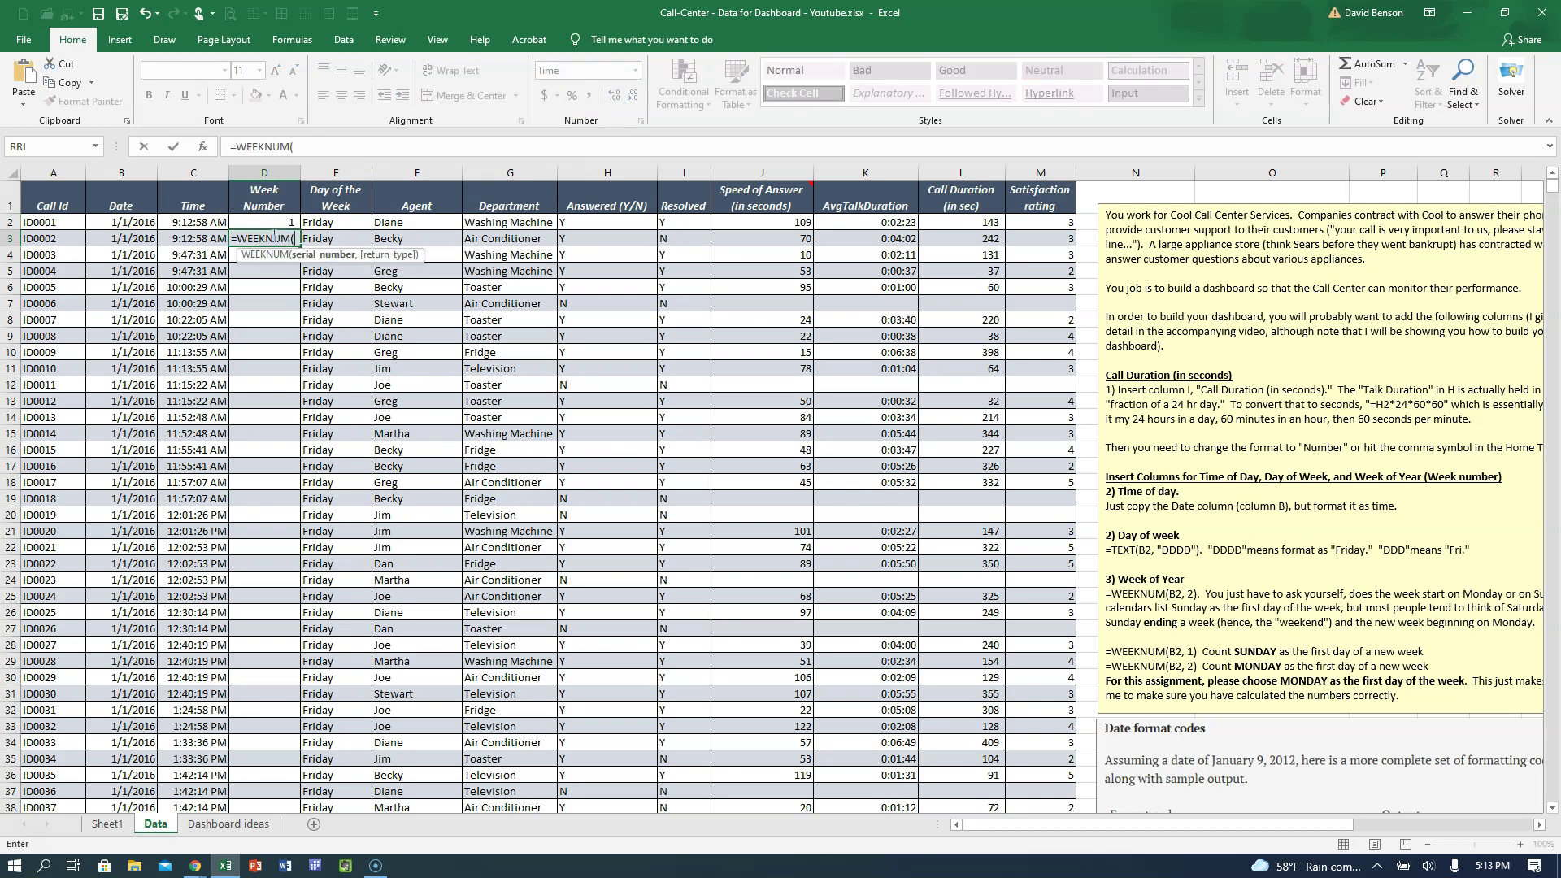
left_click(111, 241)
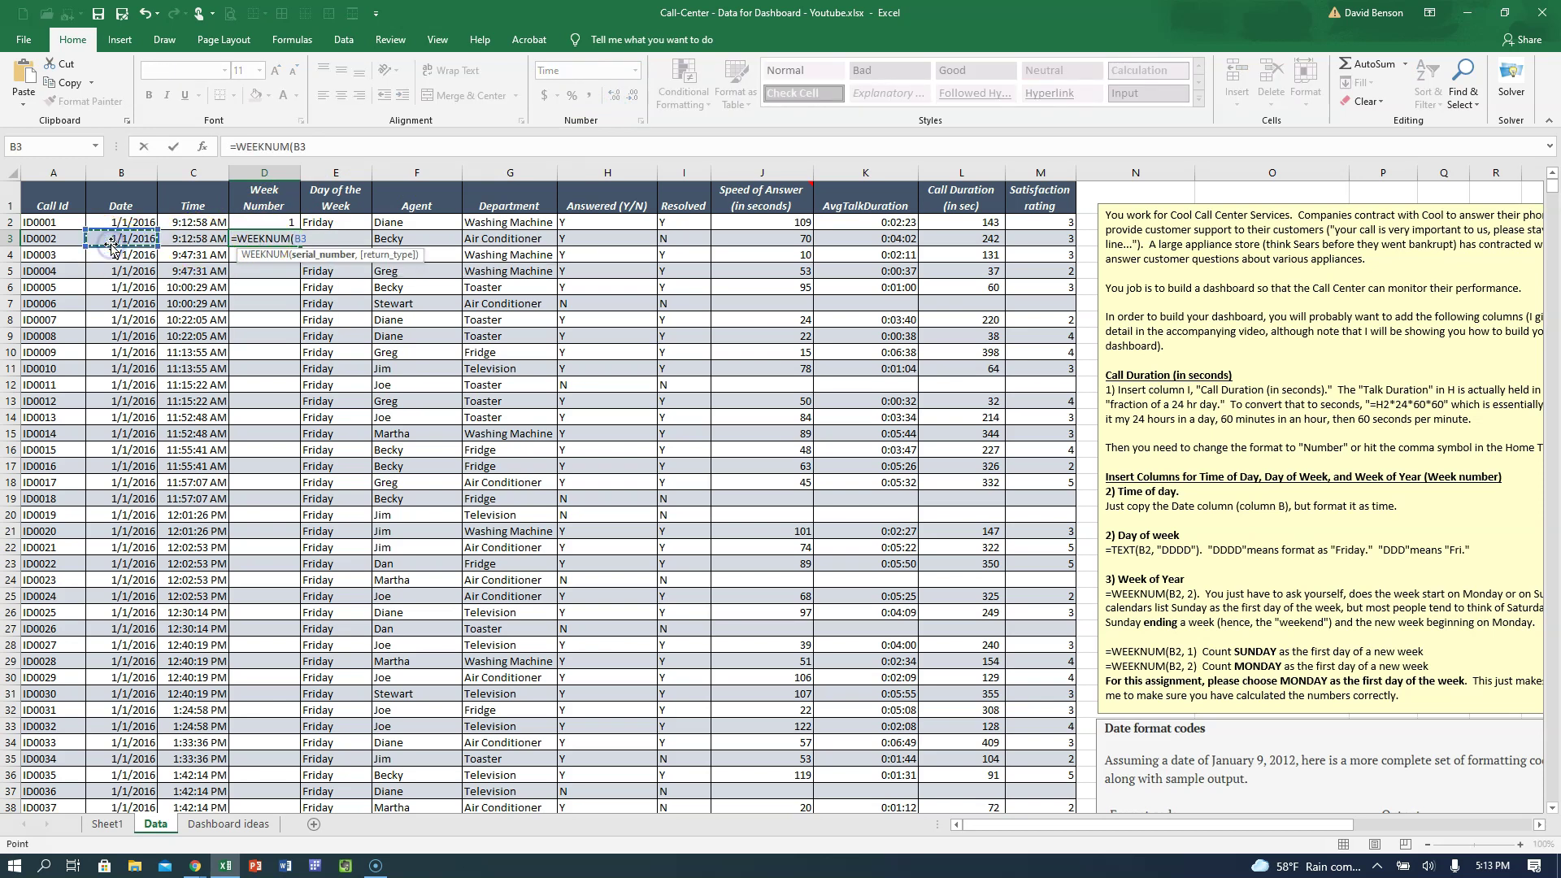
type(",")
double_click(323, 281)
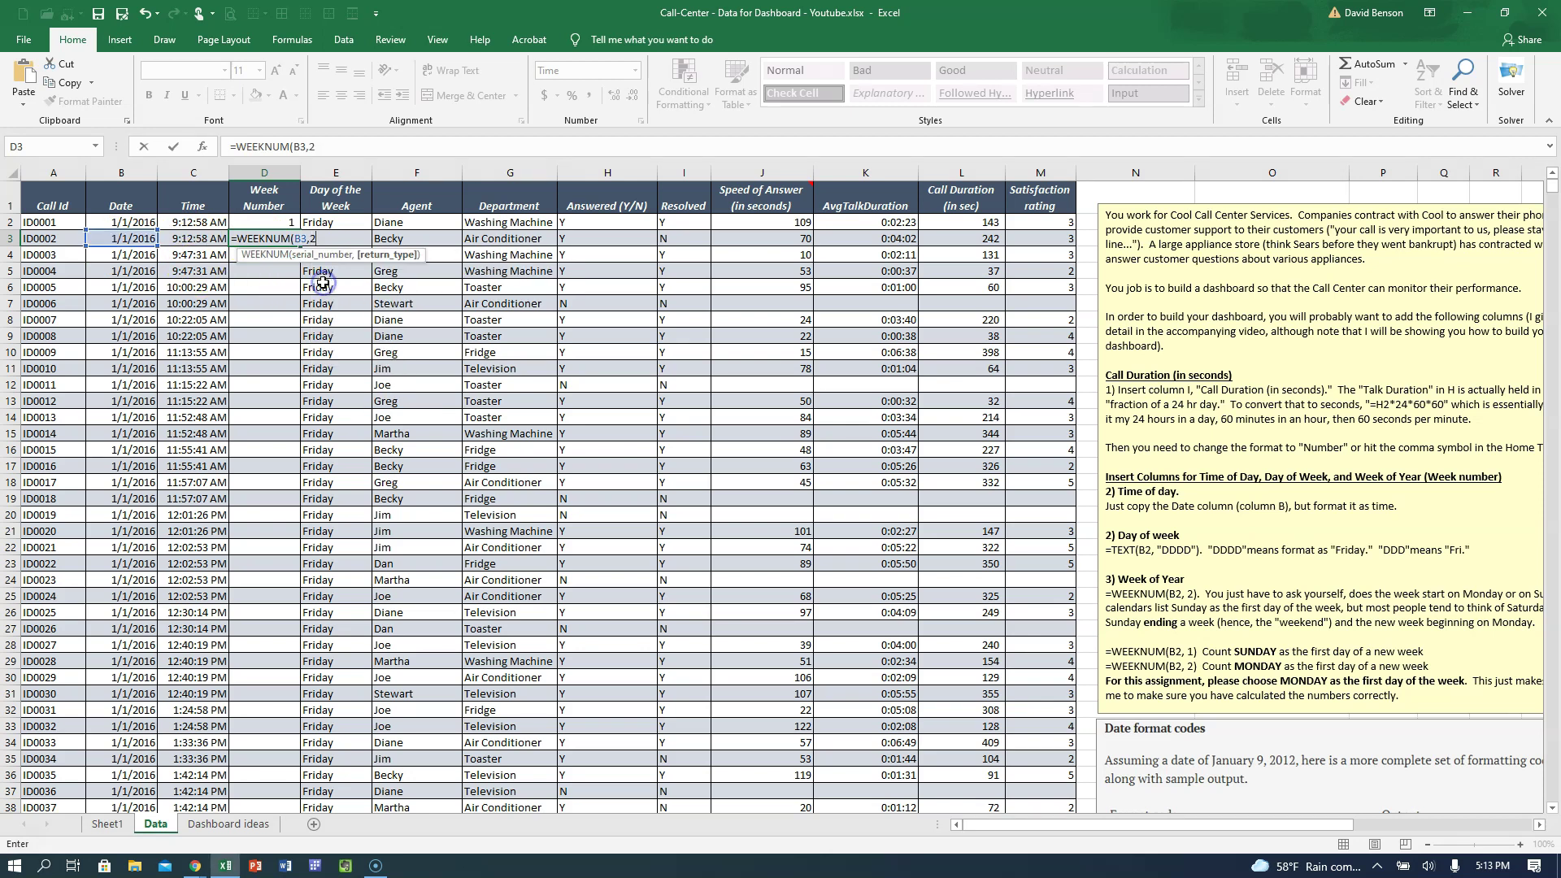
key("Return")
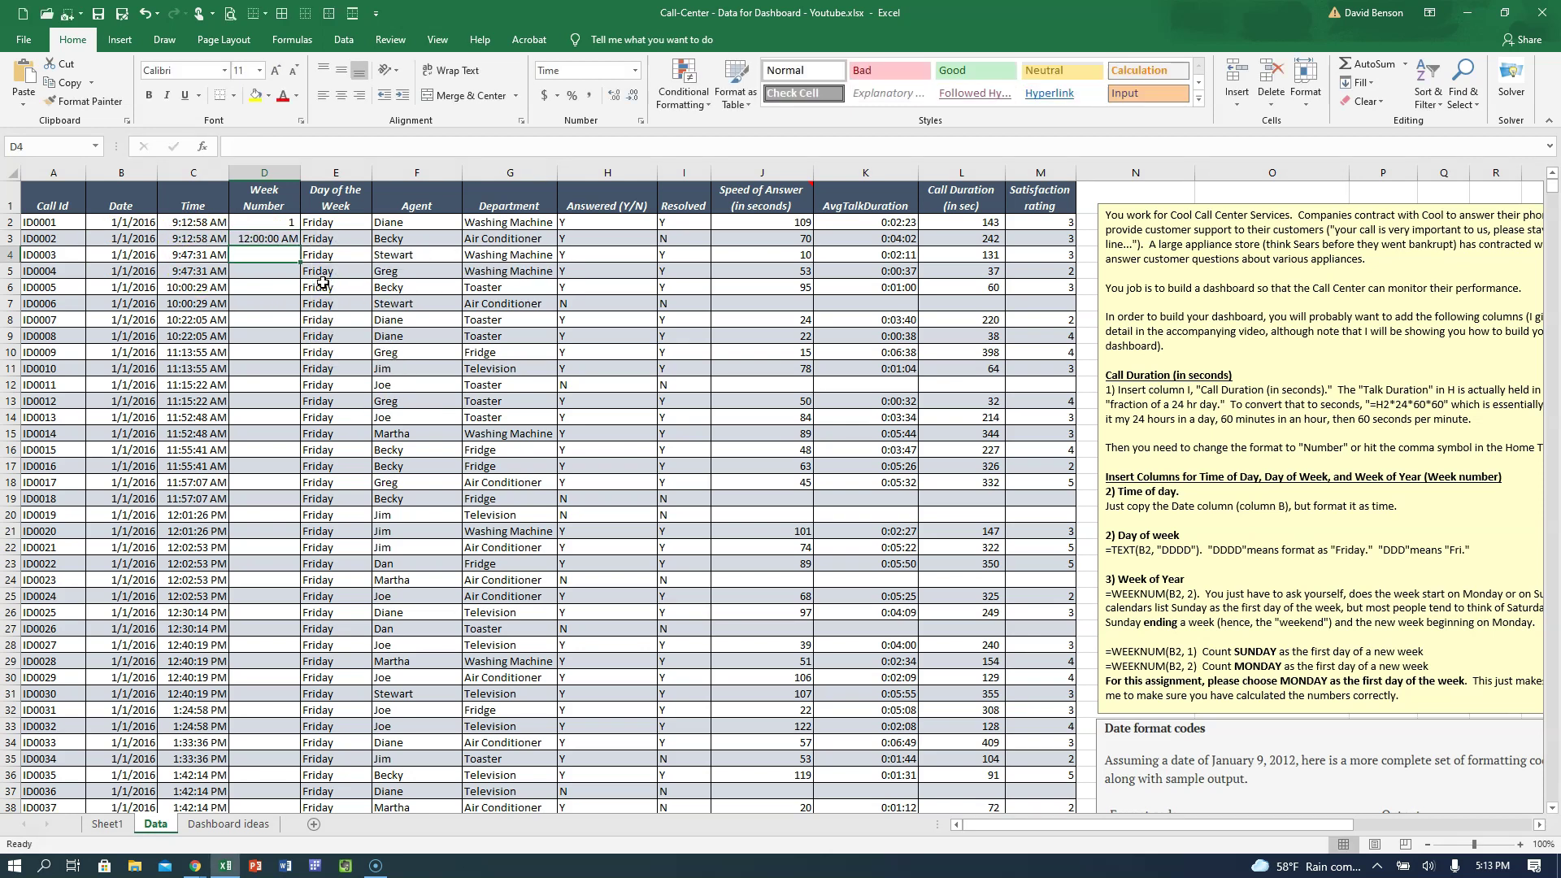
Step: Format the week number in D3 with comma style and no decimal places
left_click(269, 238)
left_click(590, 95)
left_click(633, 95)
left_click(633, 102)
Step: Fill the week number formulas from D2:D3 down the Week Number column to the last data row
left_click(277, 225)
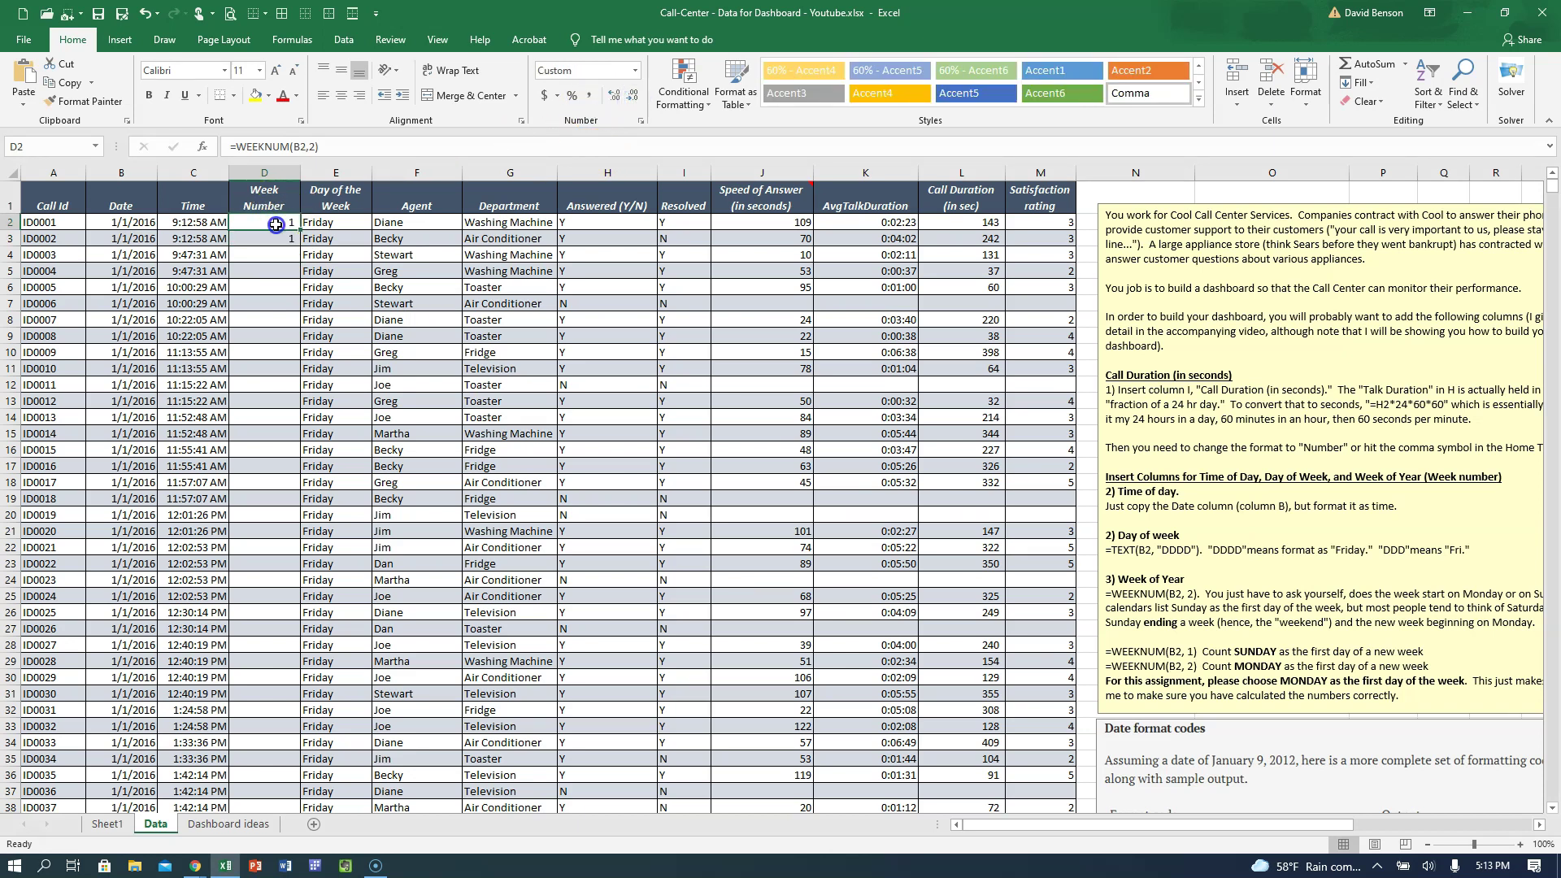
left_click_drag(275, 233, 275, 238)
double_click(299, 246)
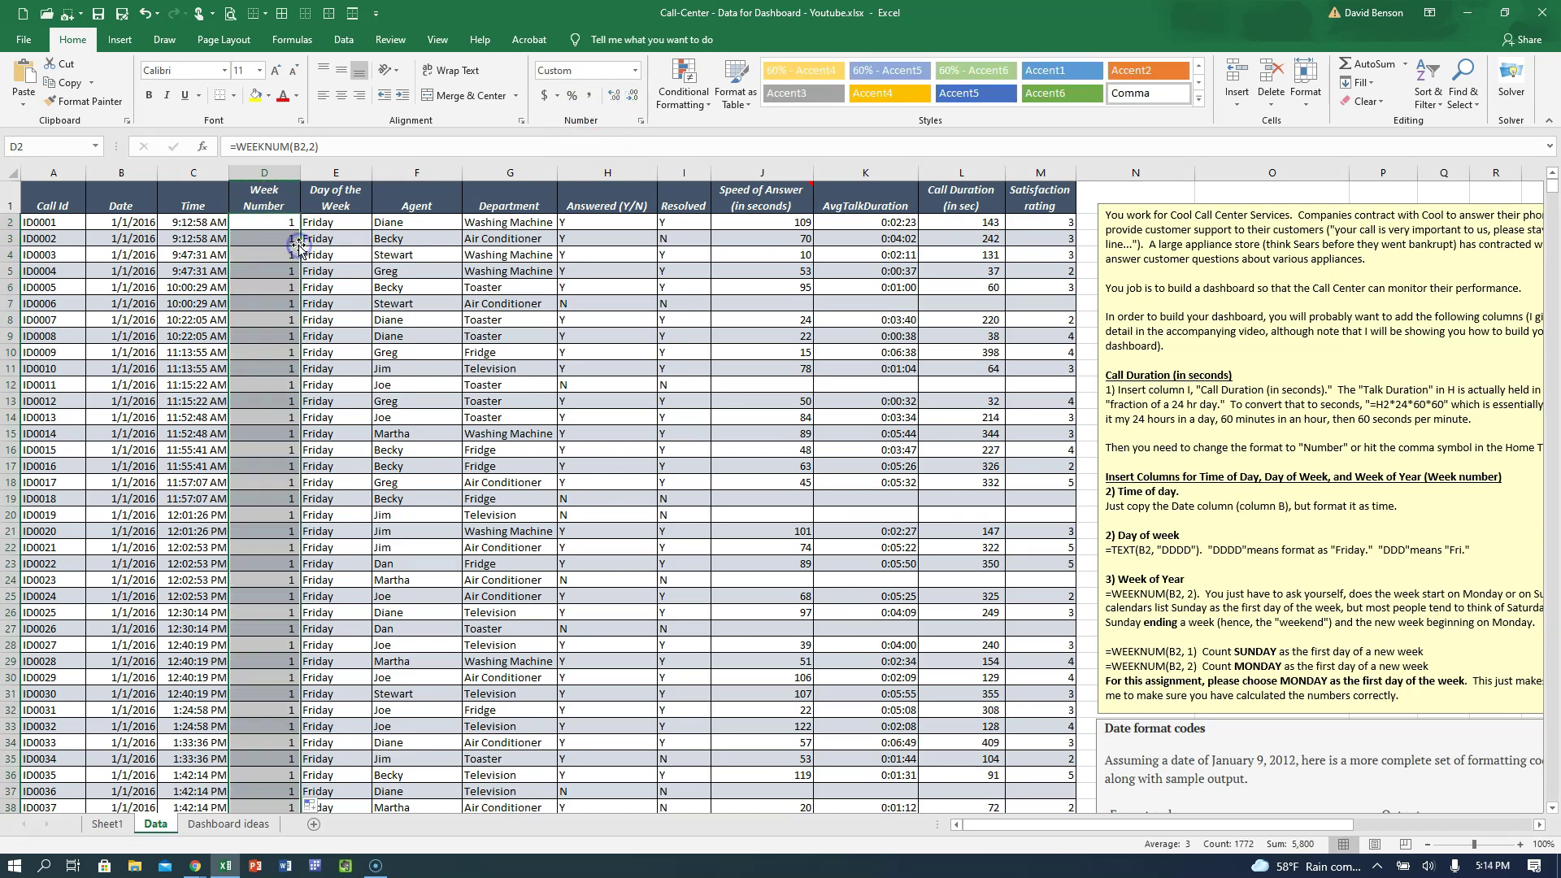
Step: Compare the filled week numbers for the first January dates with the January 2016 calendars
left_click(245, 368)
scroll(245, 365, "down", 5)
scroll(244, 366, "down", 7)
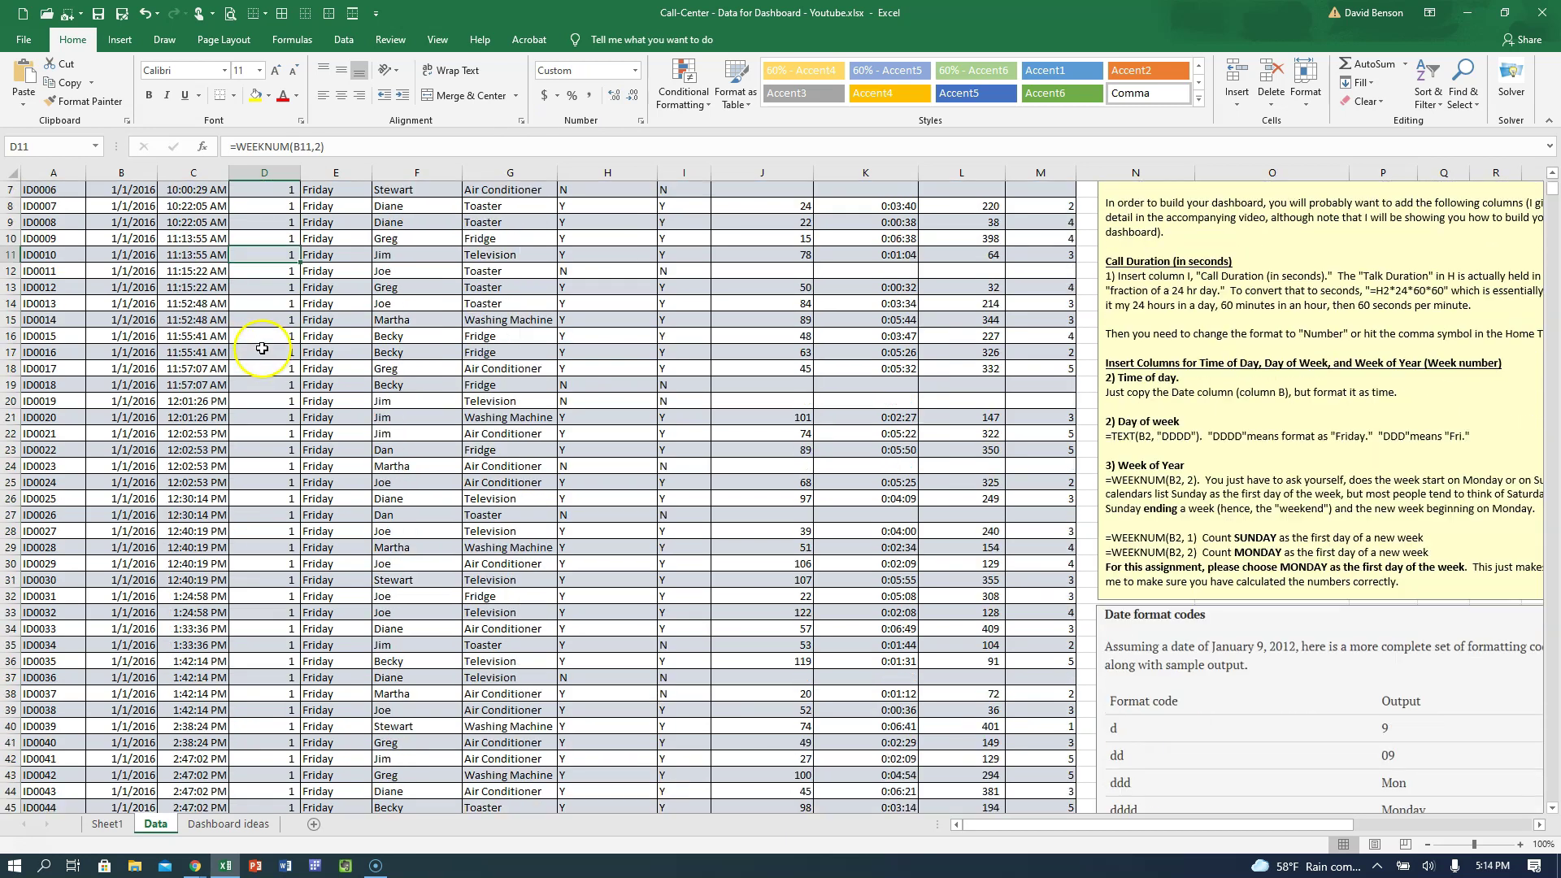
scroll(283, 323, "up", 4)
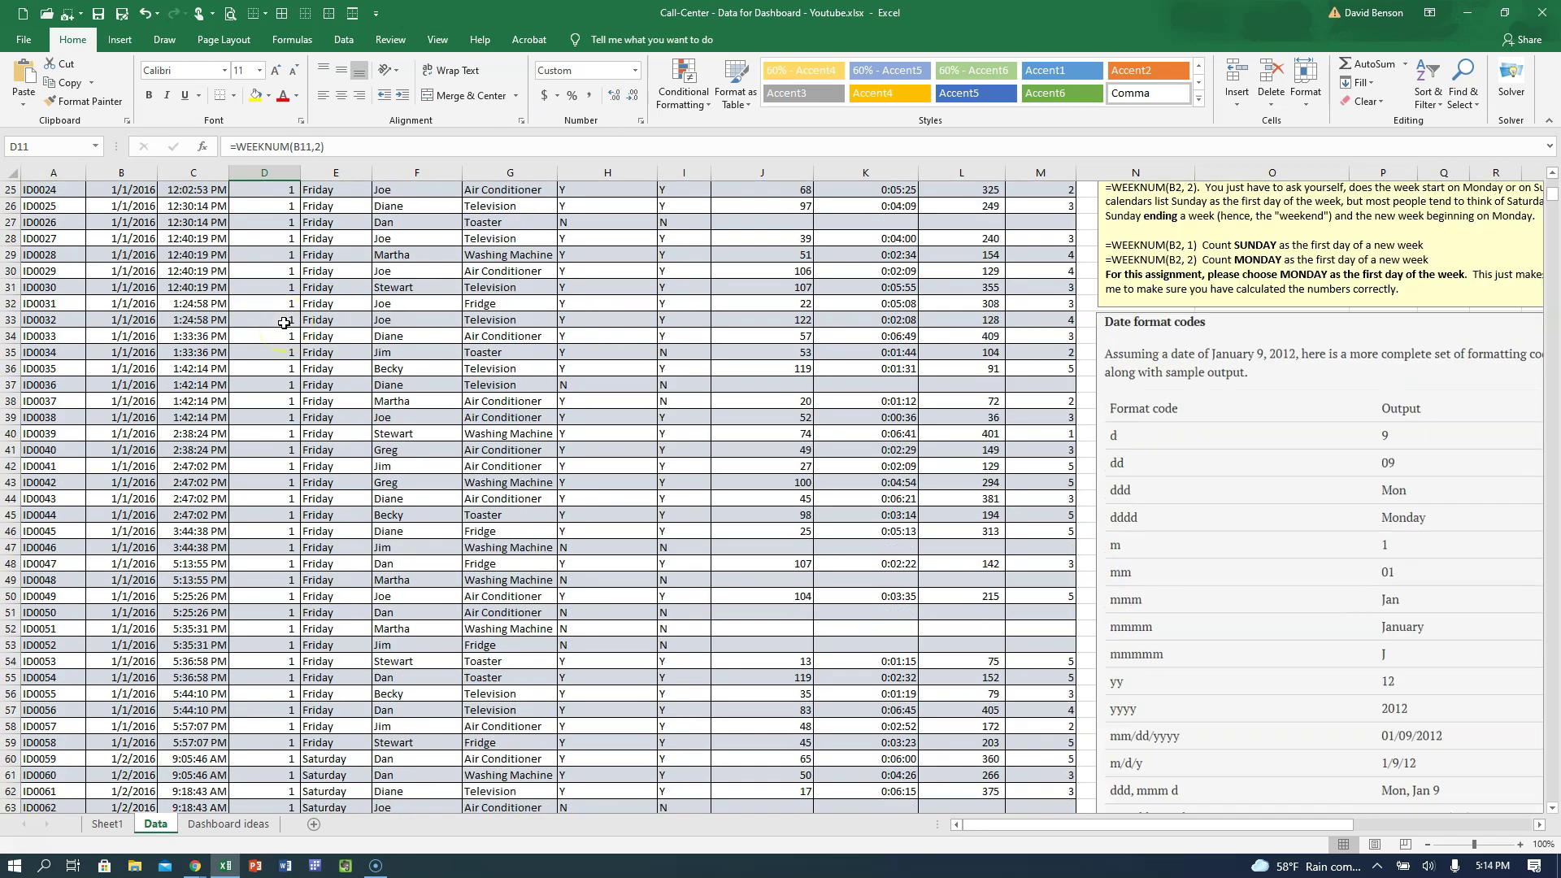
left_click_drag(1049, 824, 1283, 824)
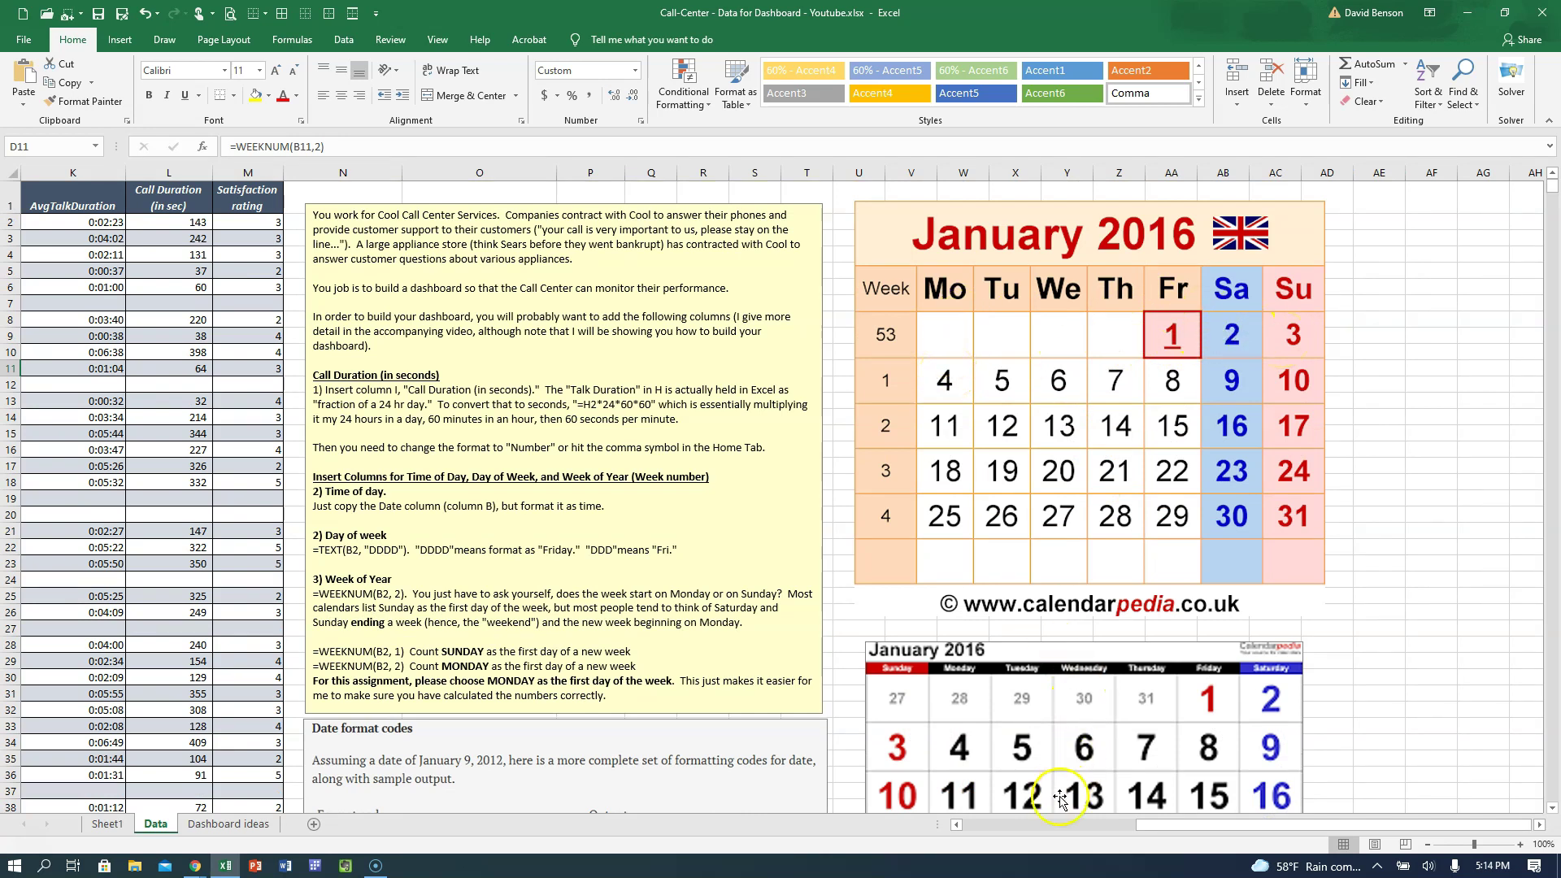
left_click(1035, 824)
Step: Check the week number and date where the calls pass from Sunday 1/3/2016 to Monday 1/4/2016
left_click(285, 498)
scroll(297, 506, "down", 20)
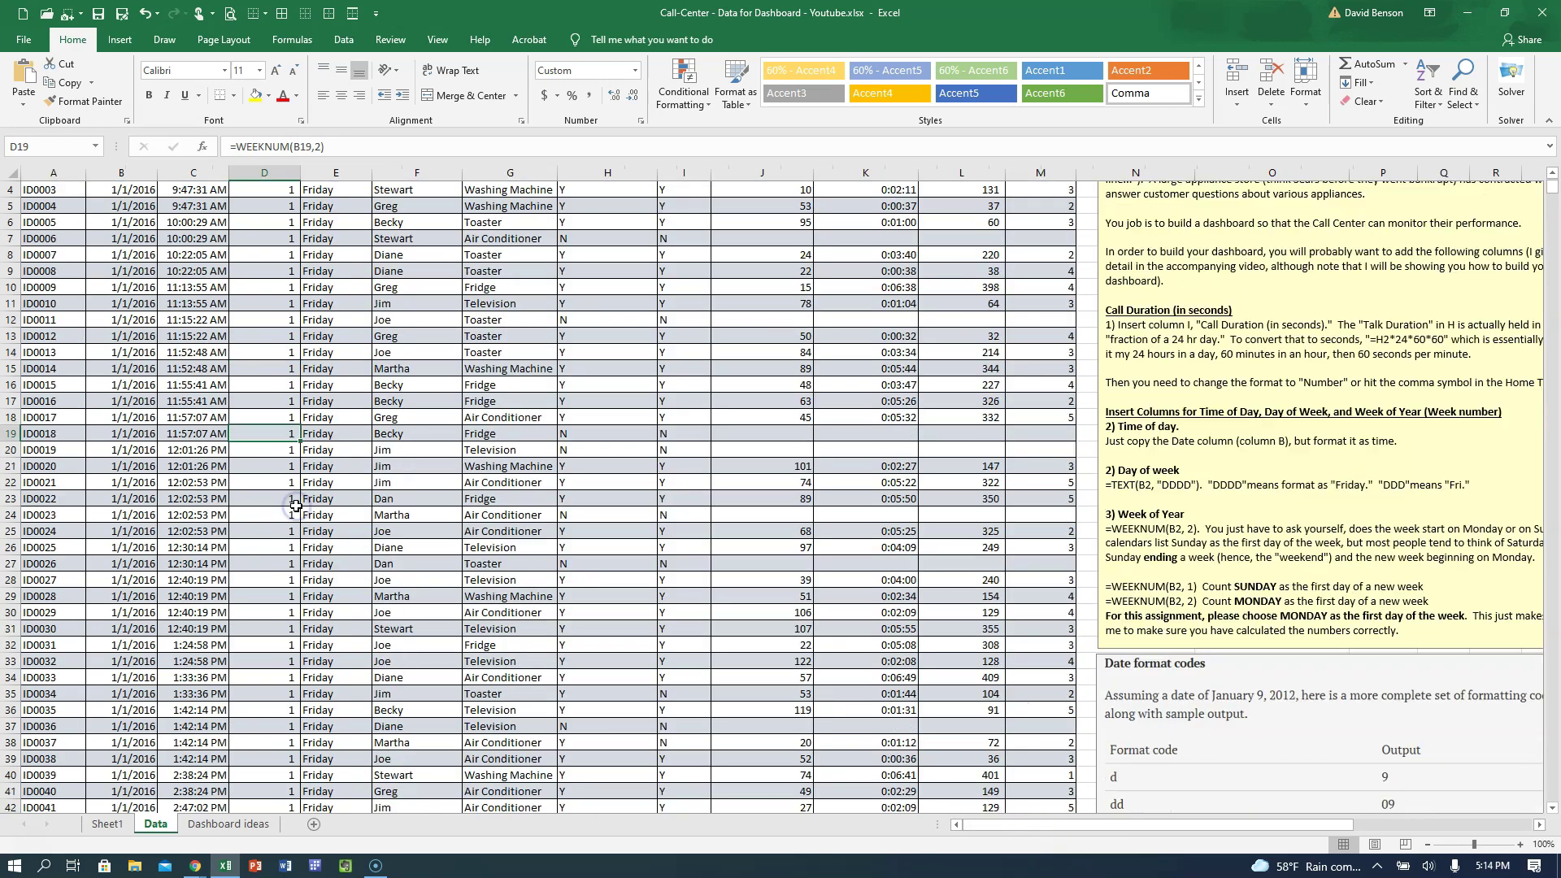
scroll(296, 456, "down", 15)
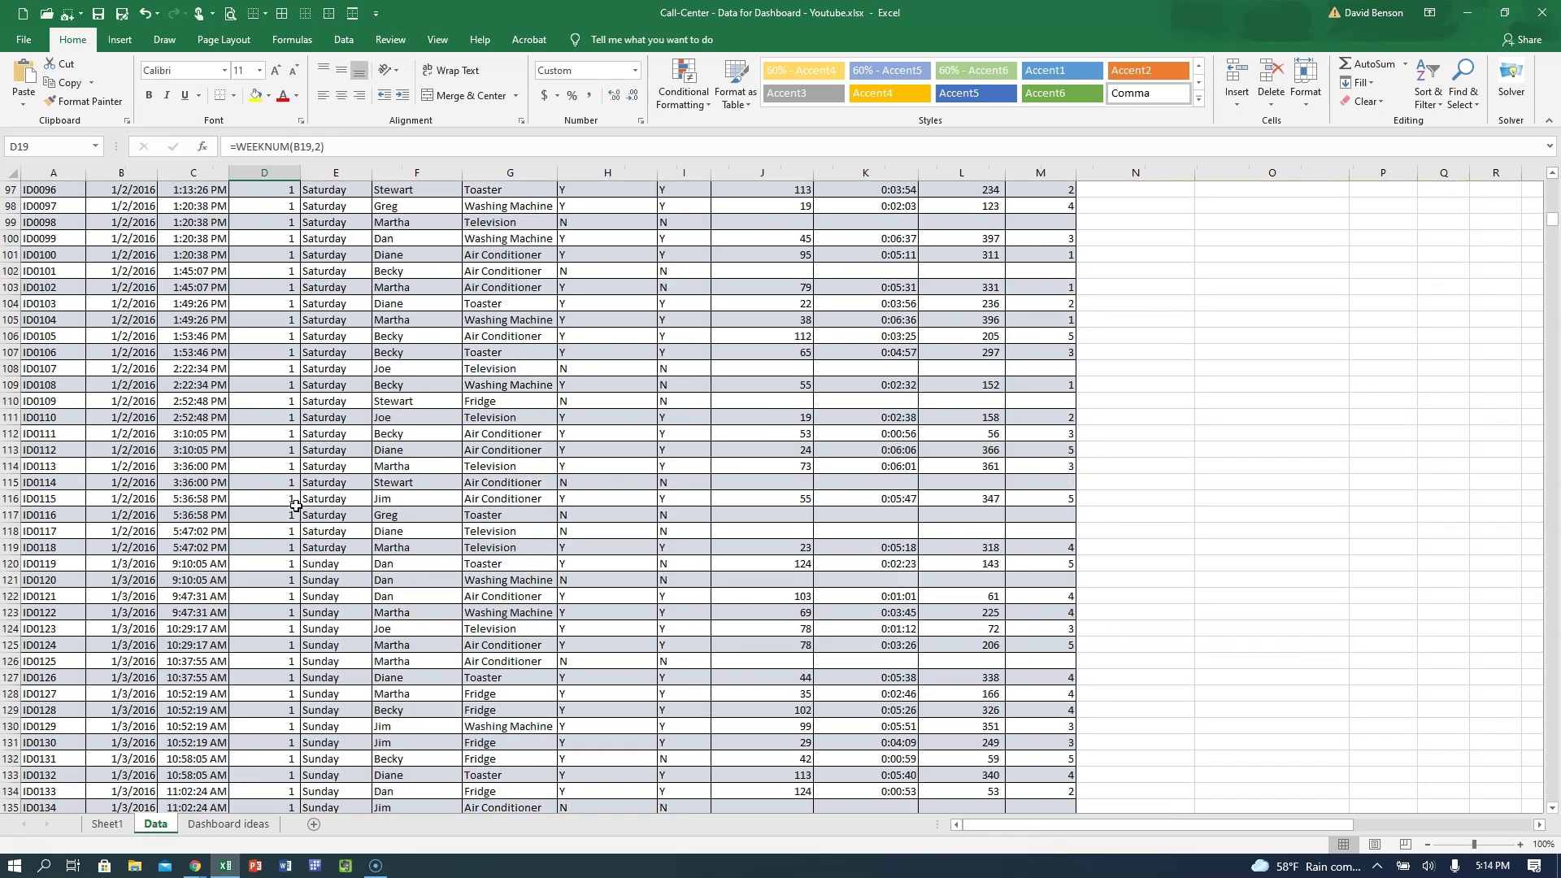
left_click(295, 337)
scroll(326, 455, "down", 3)
scroll(344, 523, "down", 12)
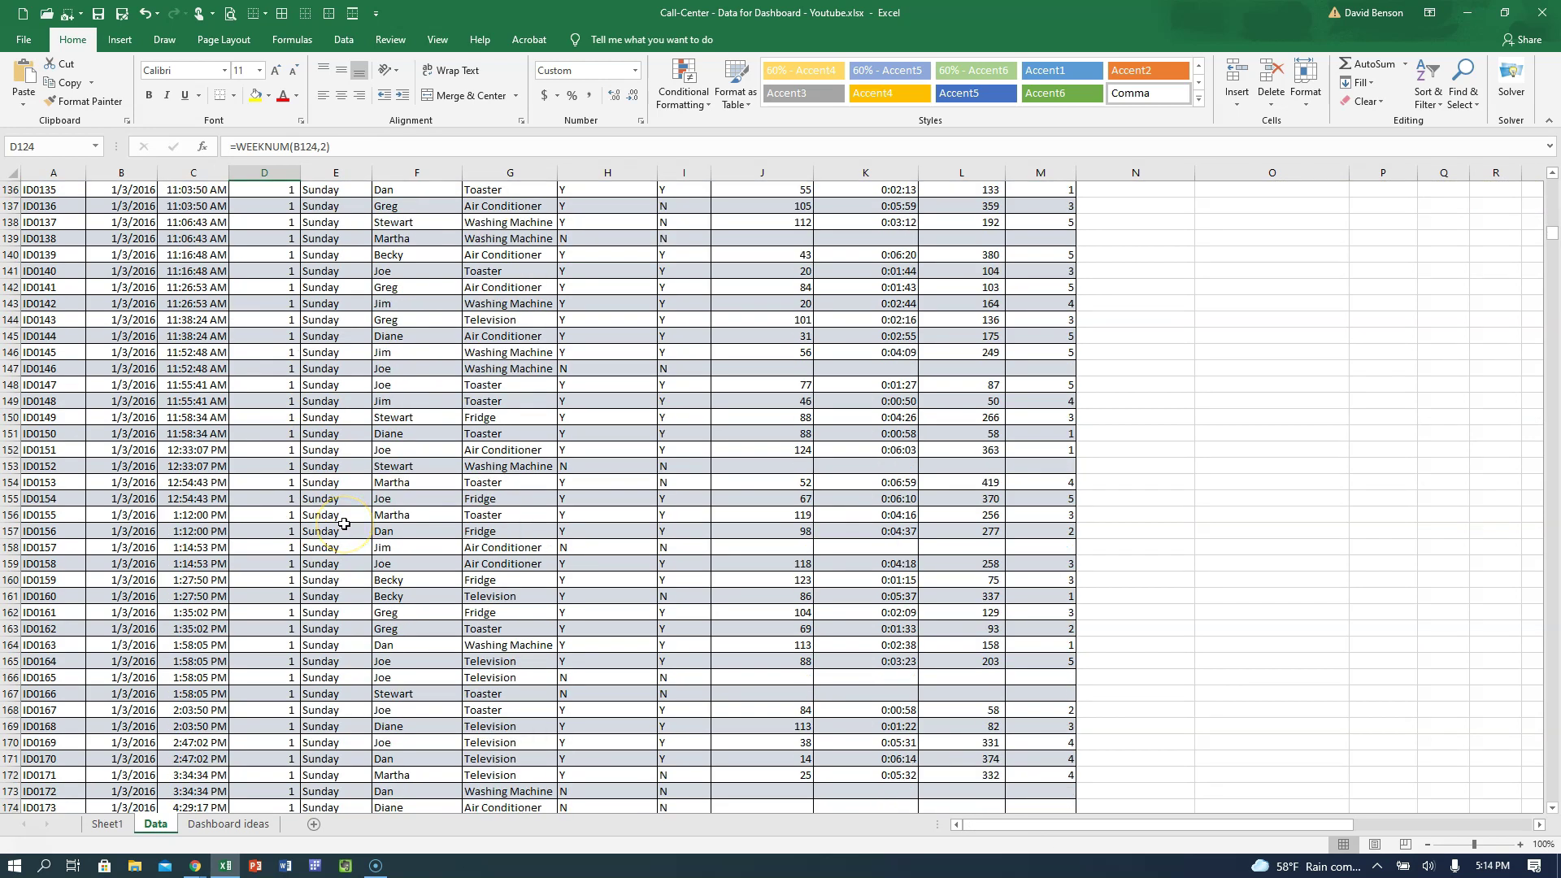
left_click(265, 482)
left_click(120, 483)
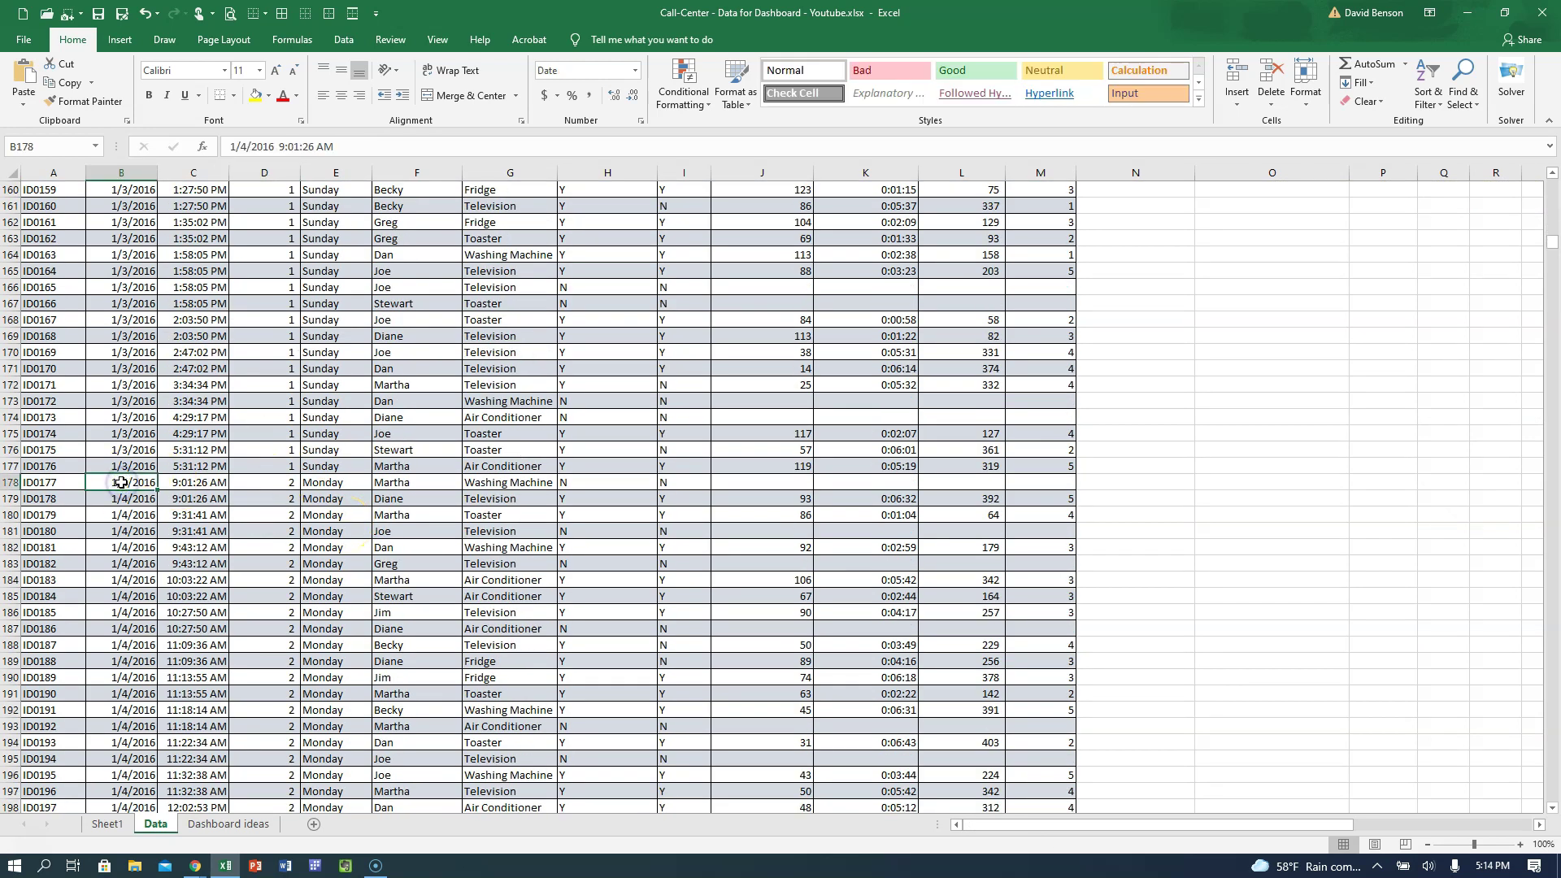
left_click(237, 484)
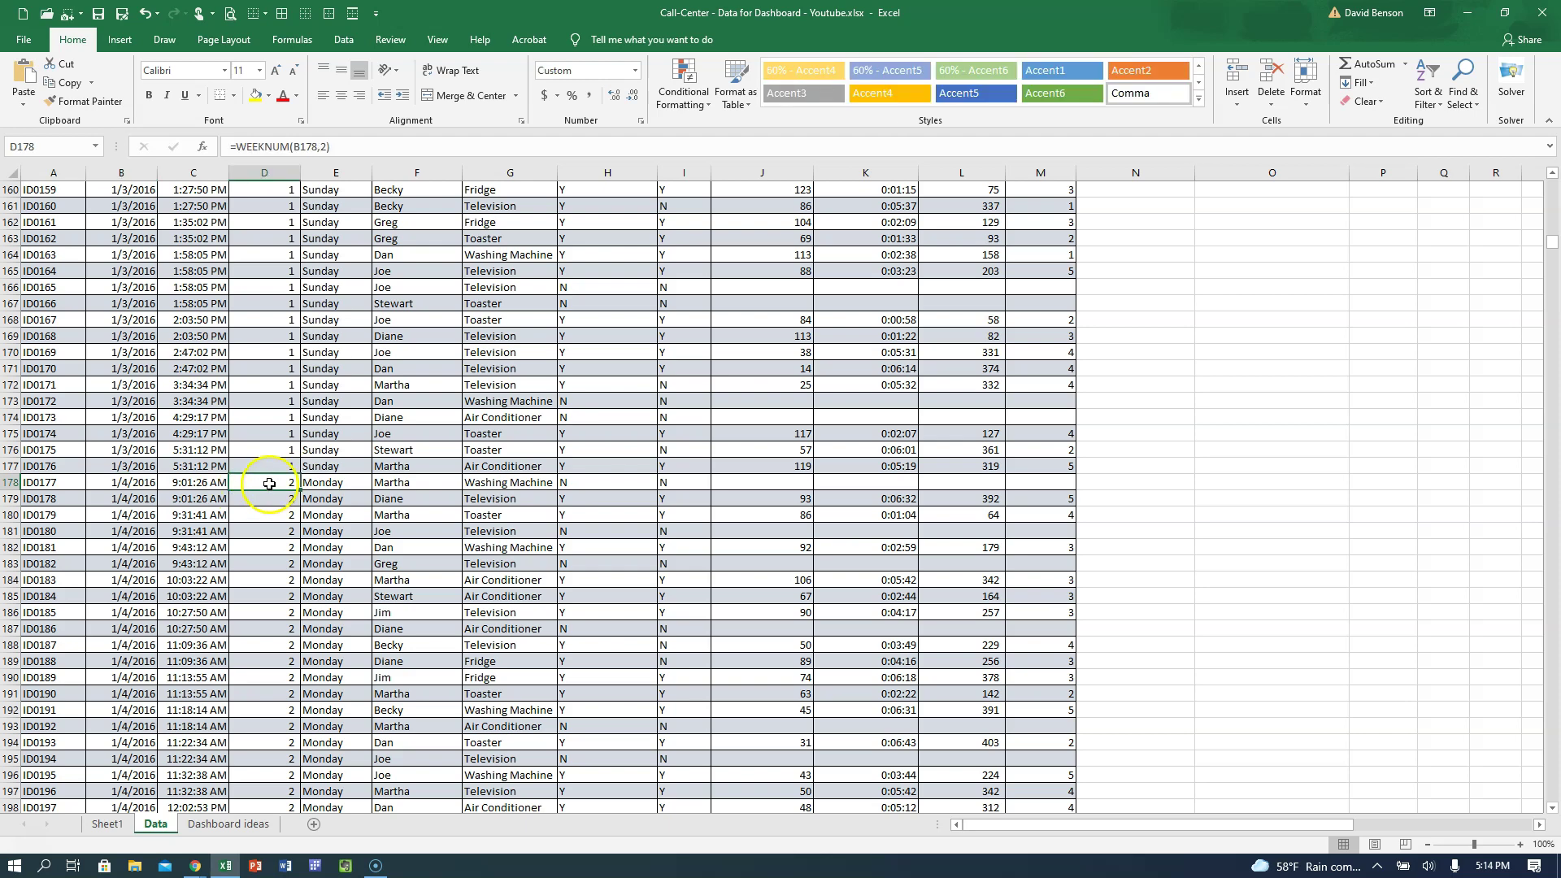
Step: Check the week number and date where the calls pass from Sunday 1/10/2016 to Monday 1/11/2016
scroll(269, 488, "down", 20)
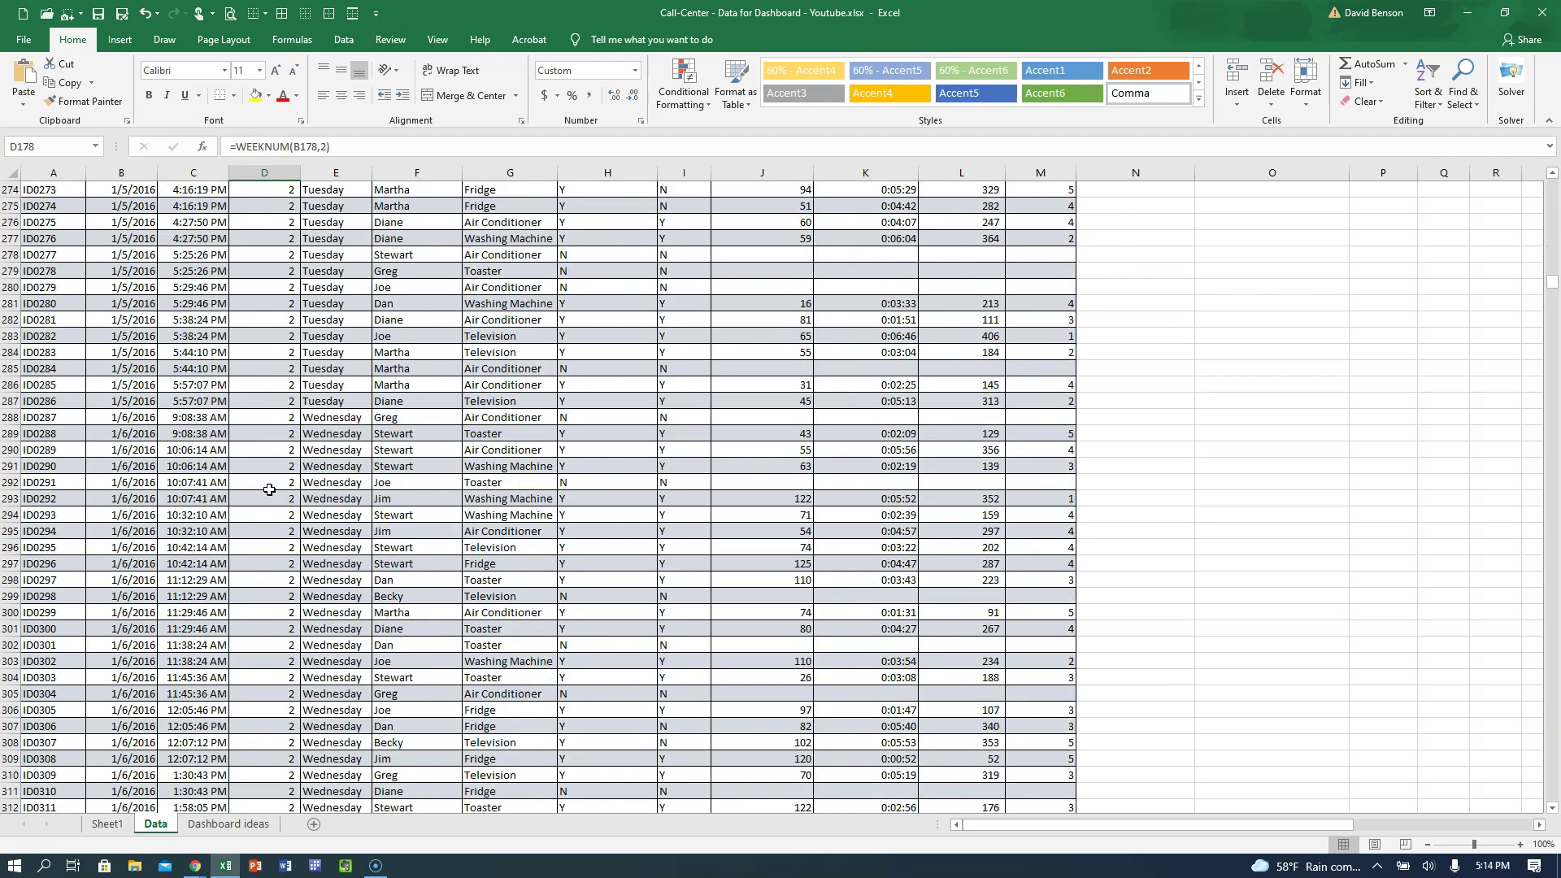
scroll(269, 489, "down", 20)
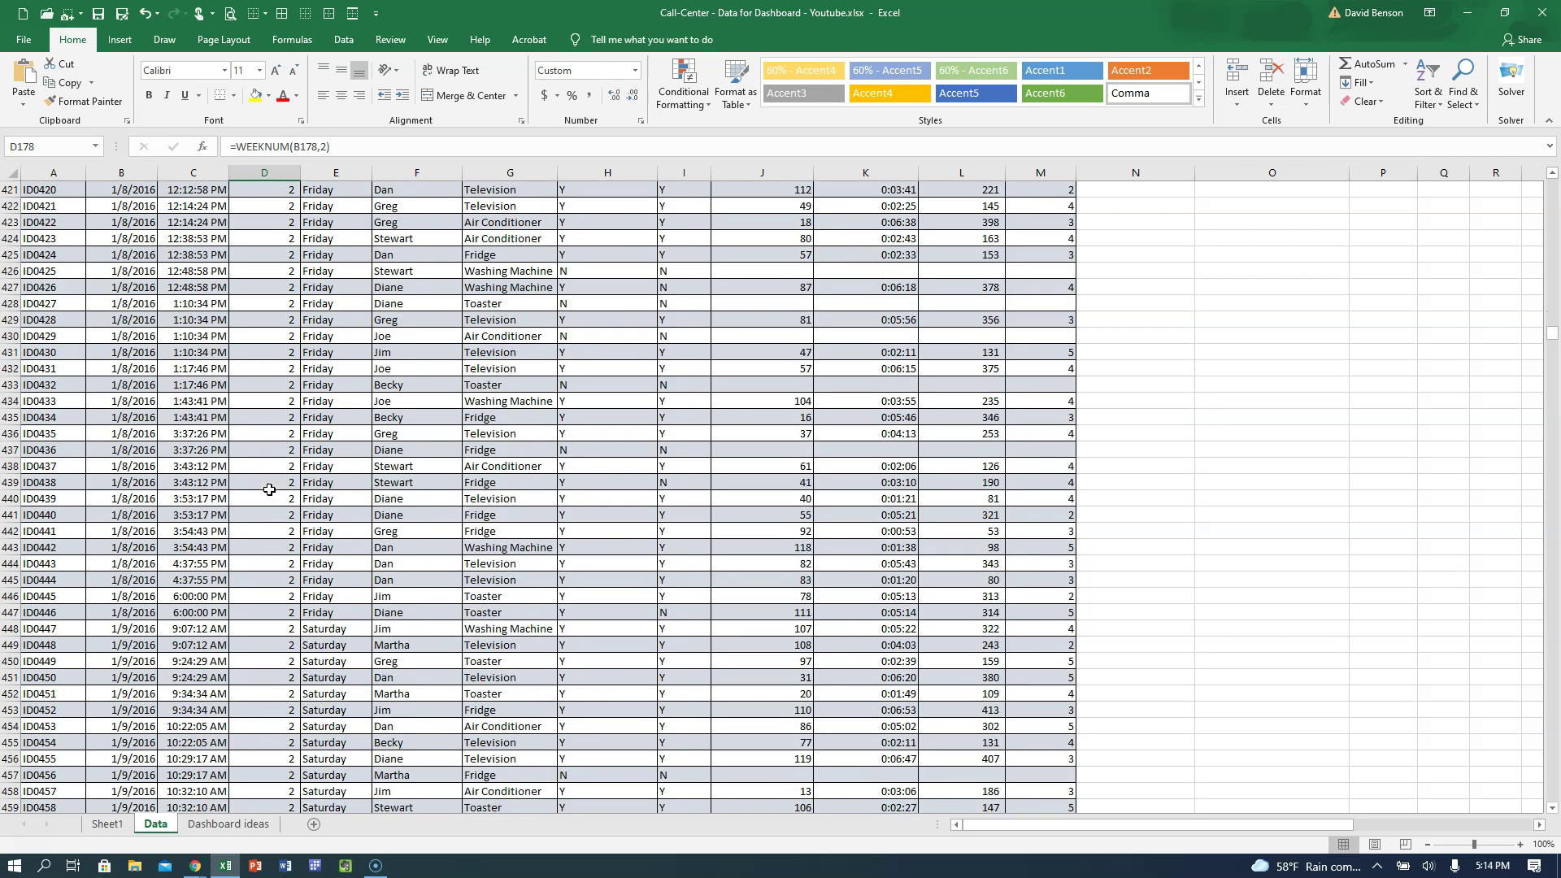
scroll(270, 490, "down", 20)
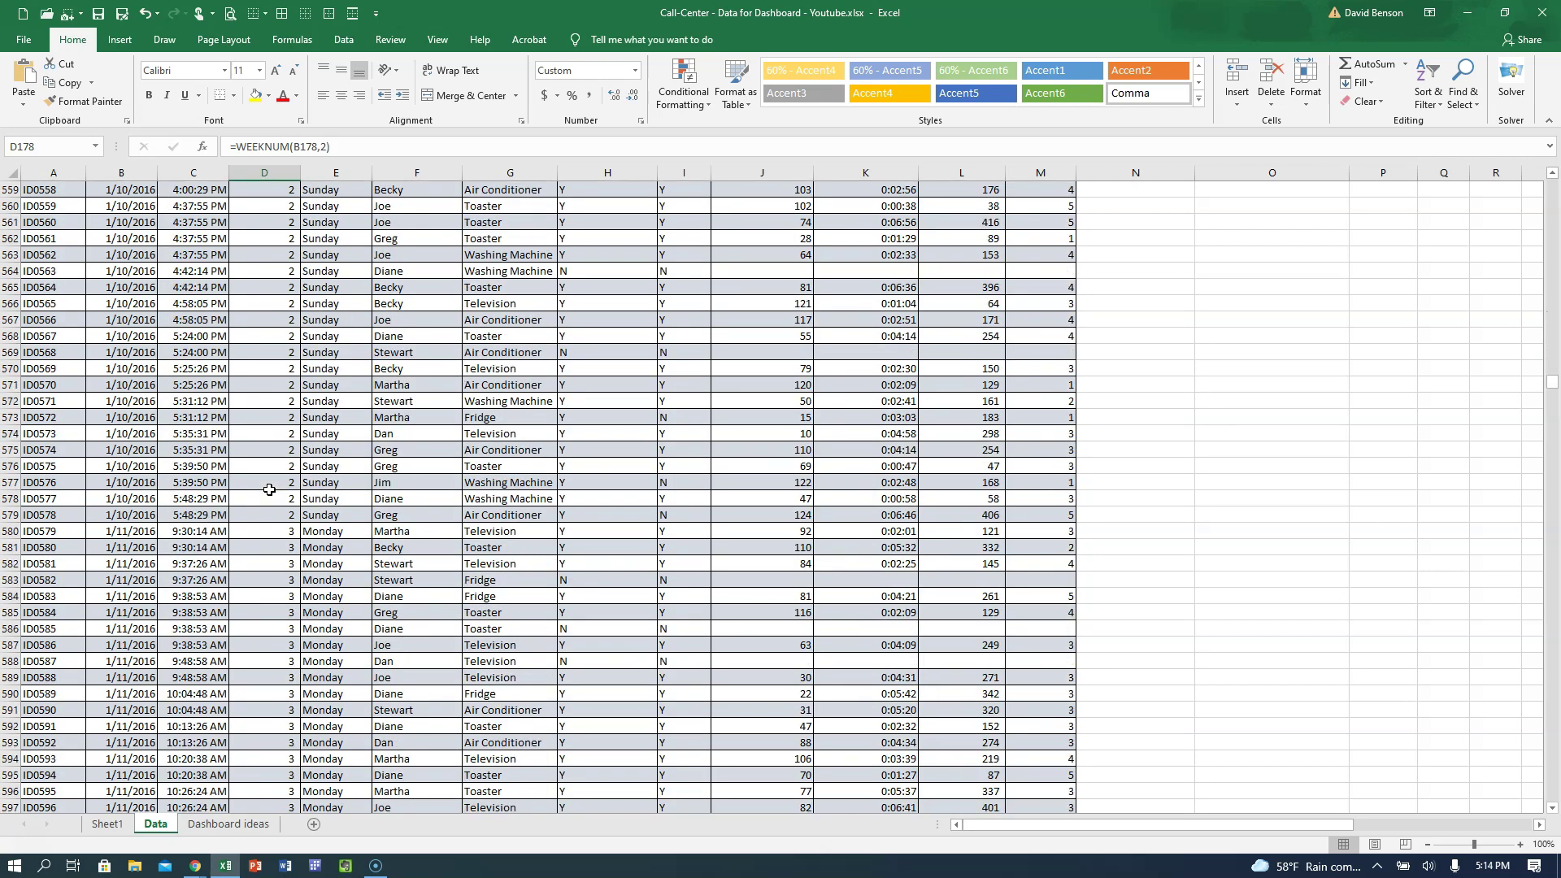
scroll(269, 490, "down", 3)
left_click(279, 385)
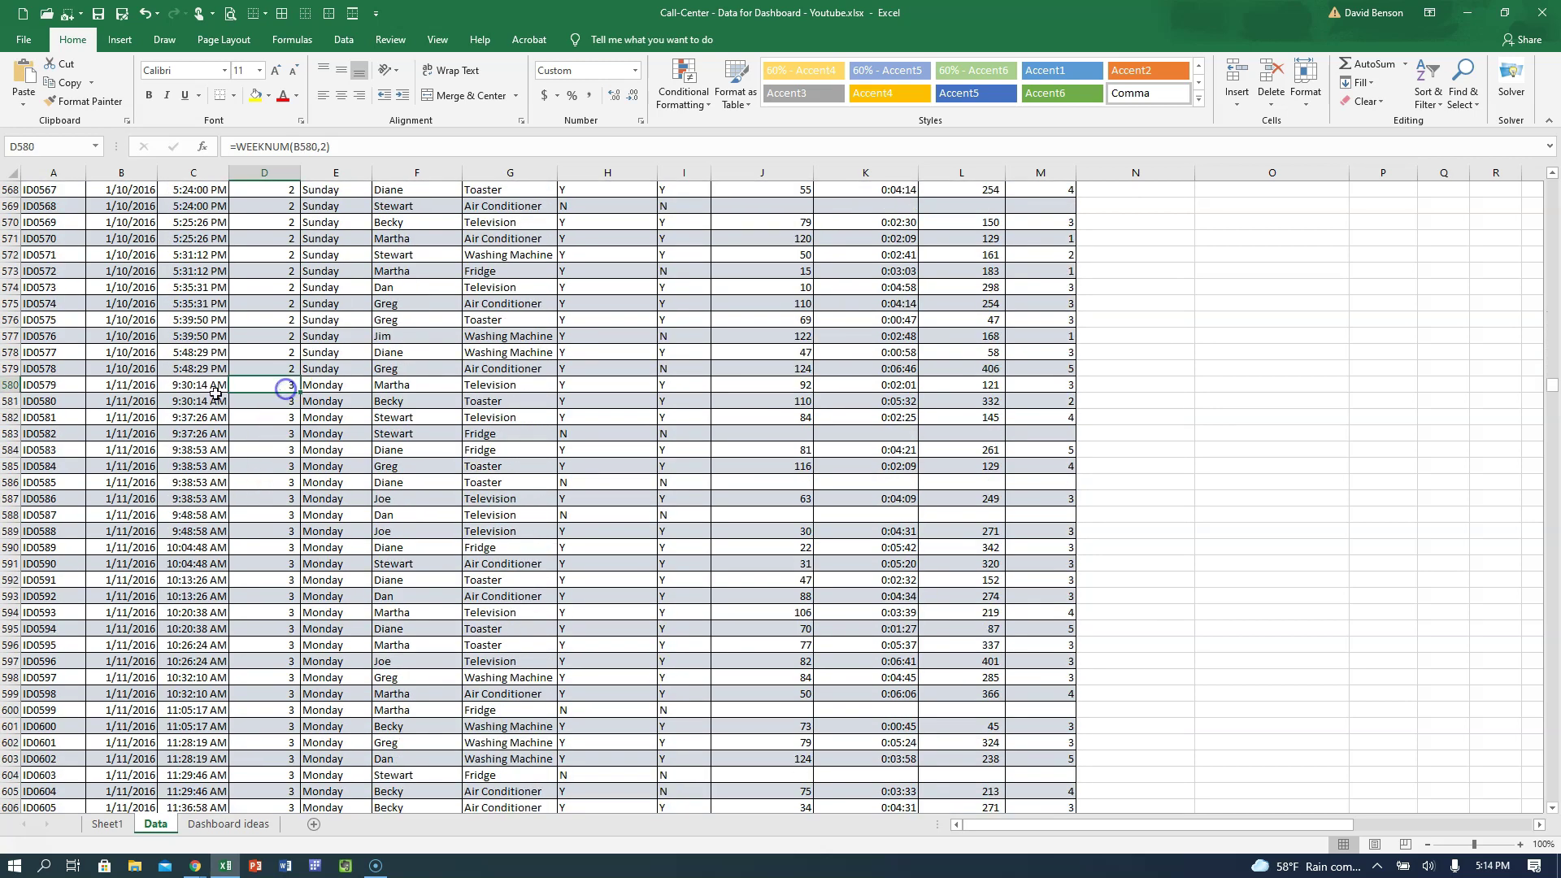
left_click(128, 383)
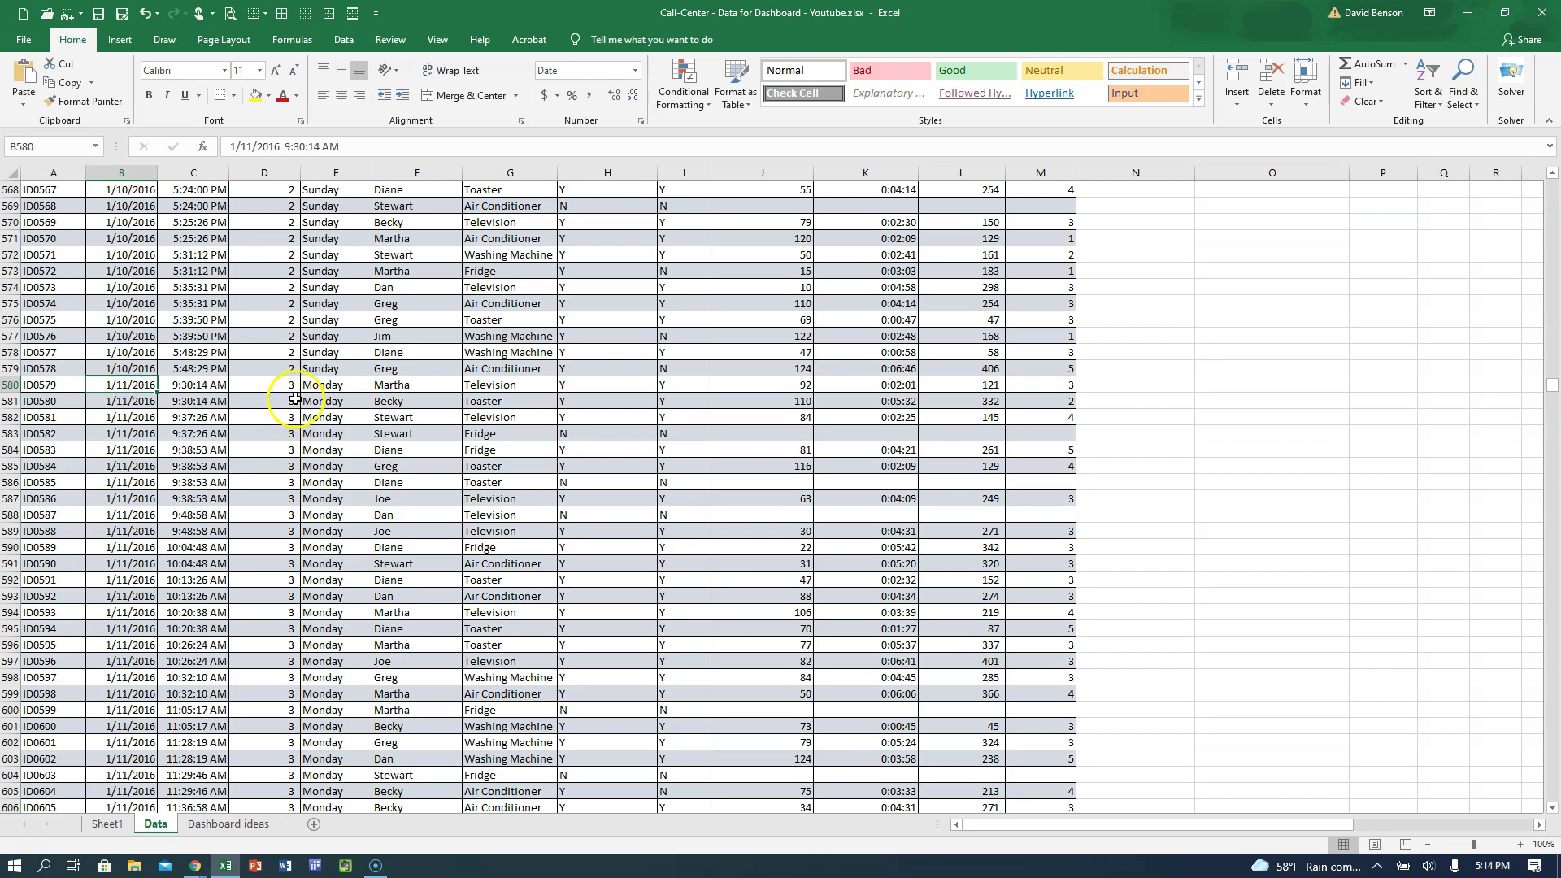
Step: Review the Date, Time, Week Number and Day of the Week columns in the first data rows
left_click_drag(1553, 385, 1553, 181)
left_click(151, 365)
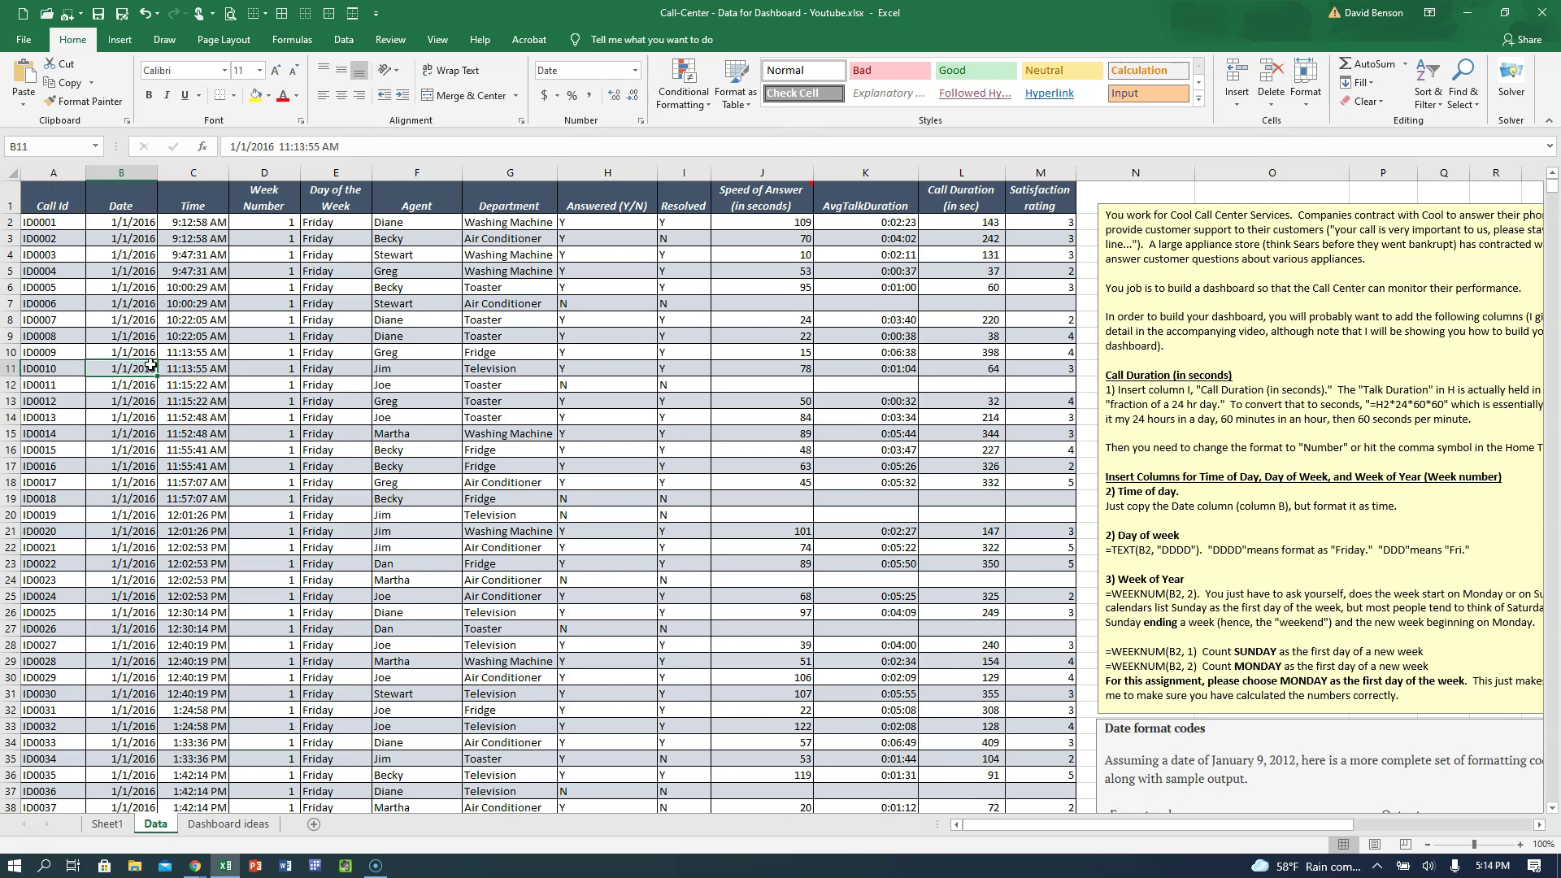
left_click(186, 318)
left_click(127, 224)
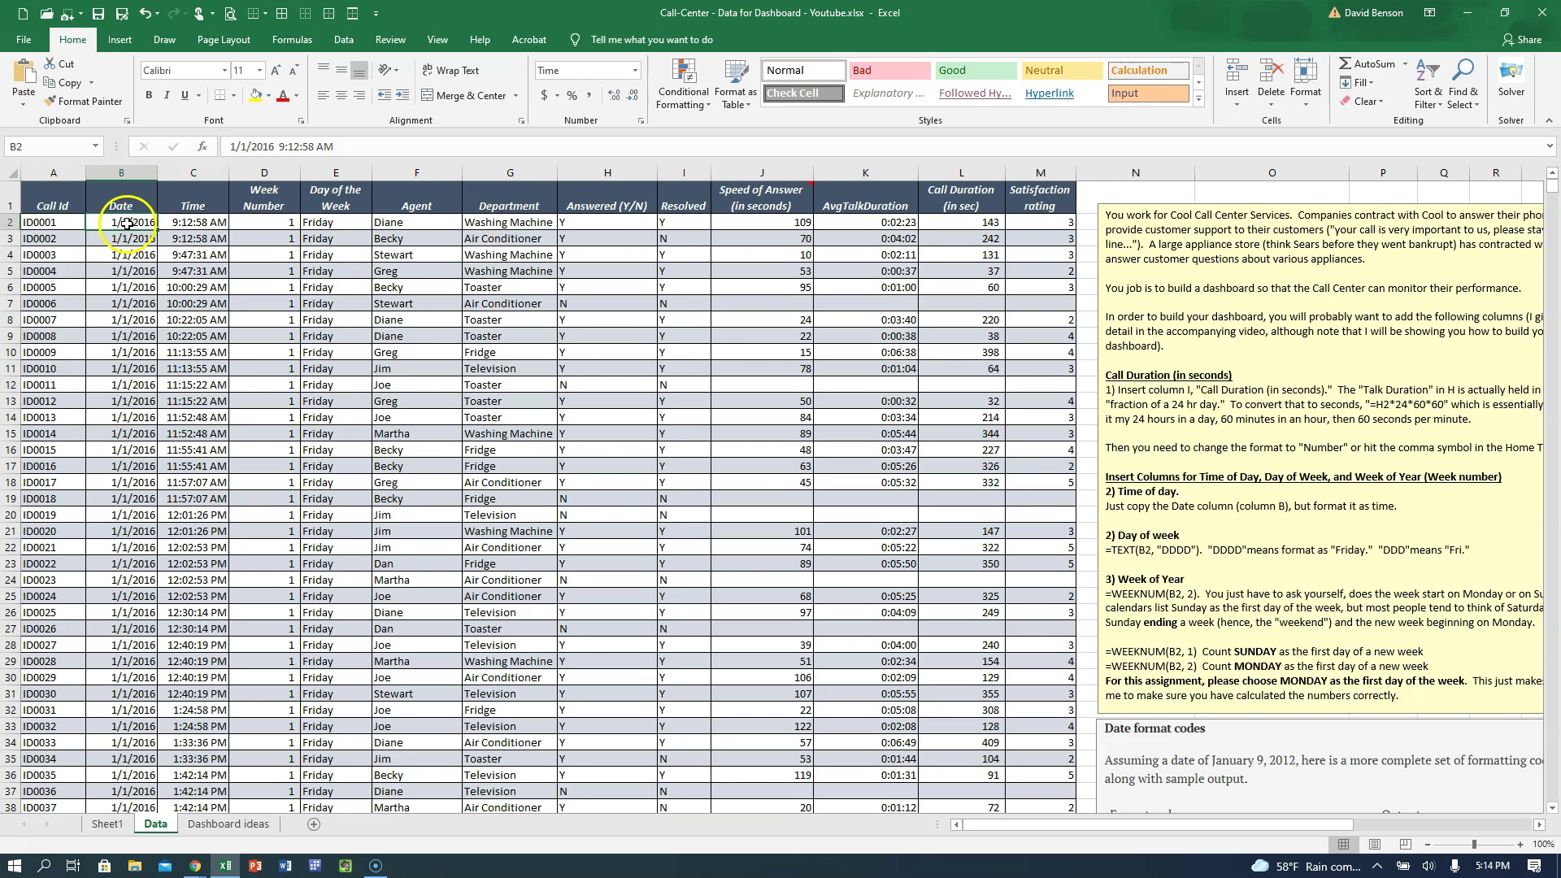
left_click(195, 230)
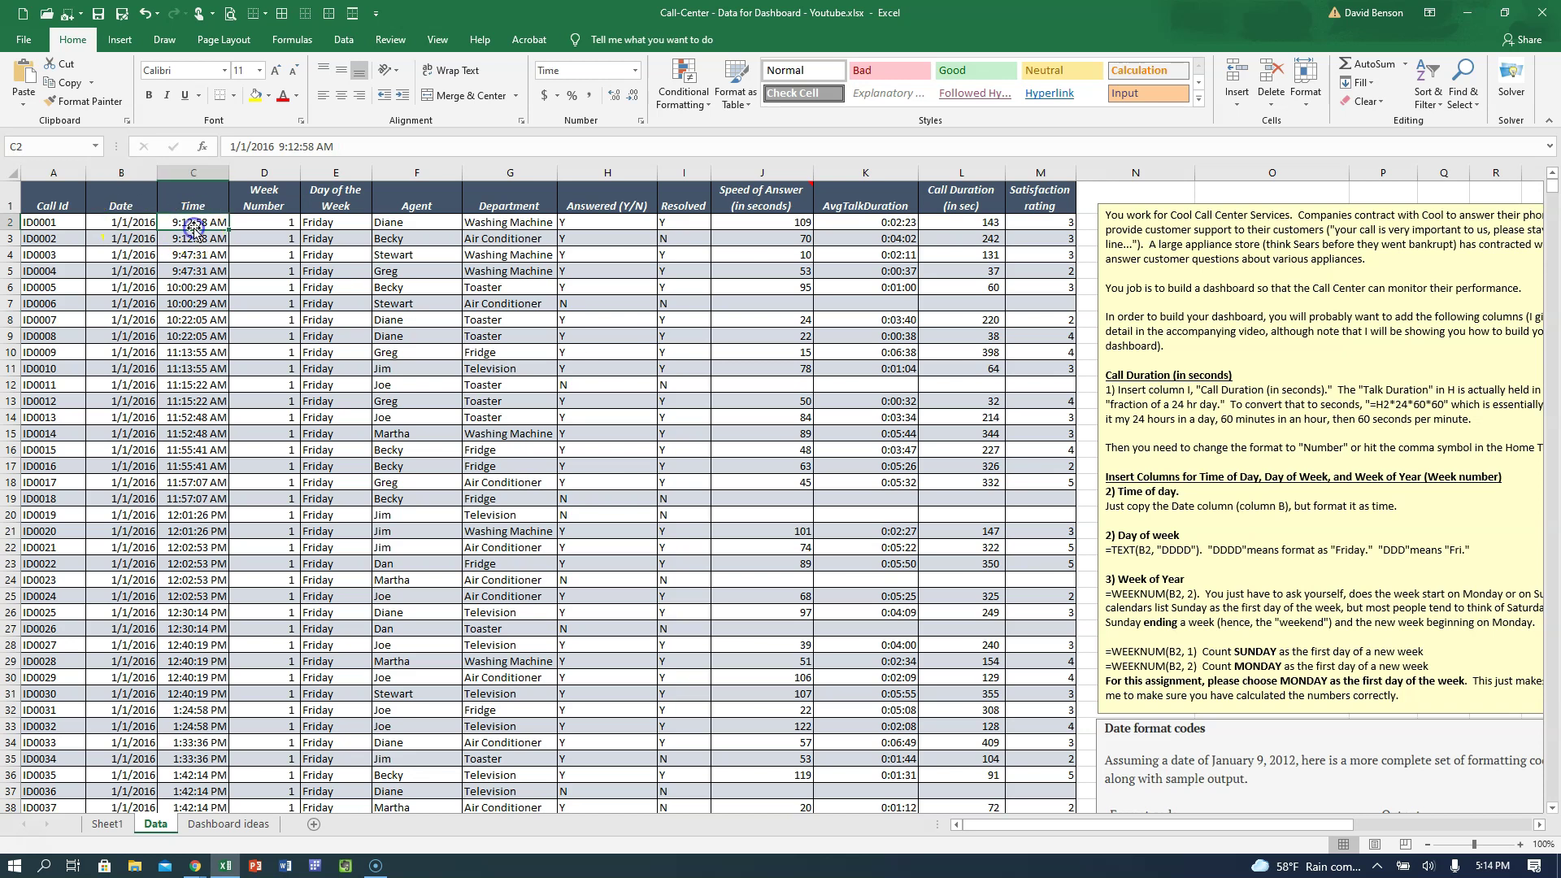
left_click(322, 230)
left_click(270, 219)
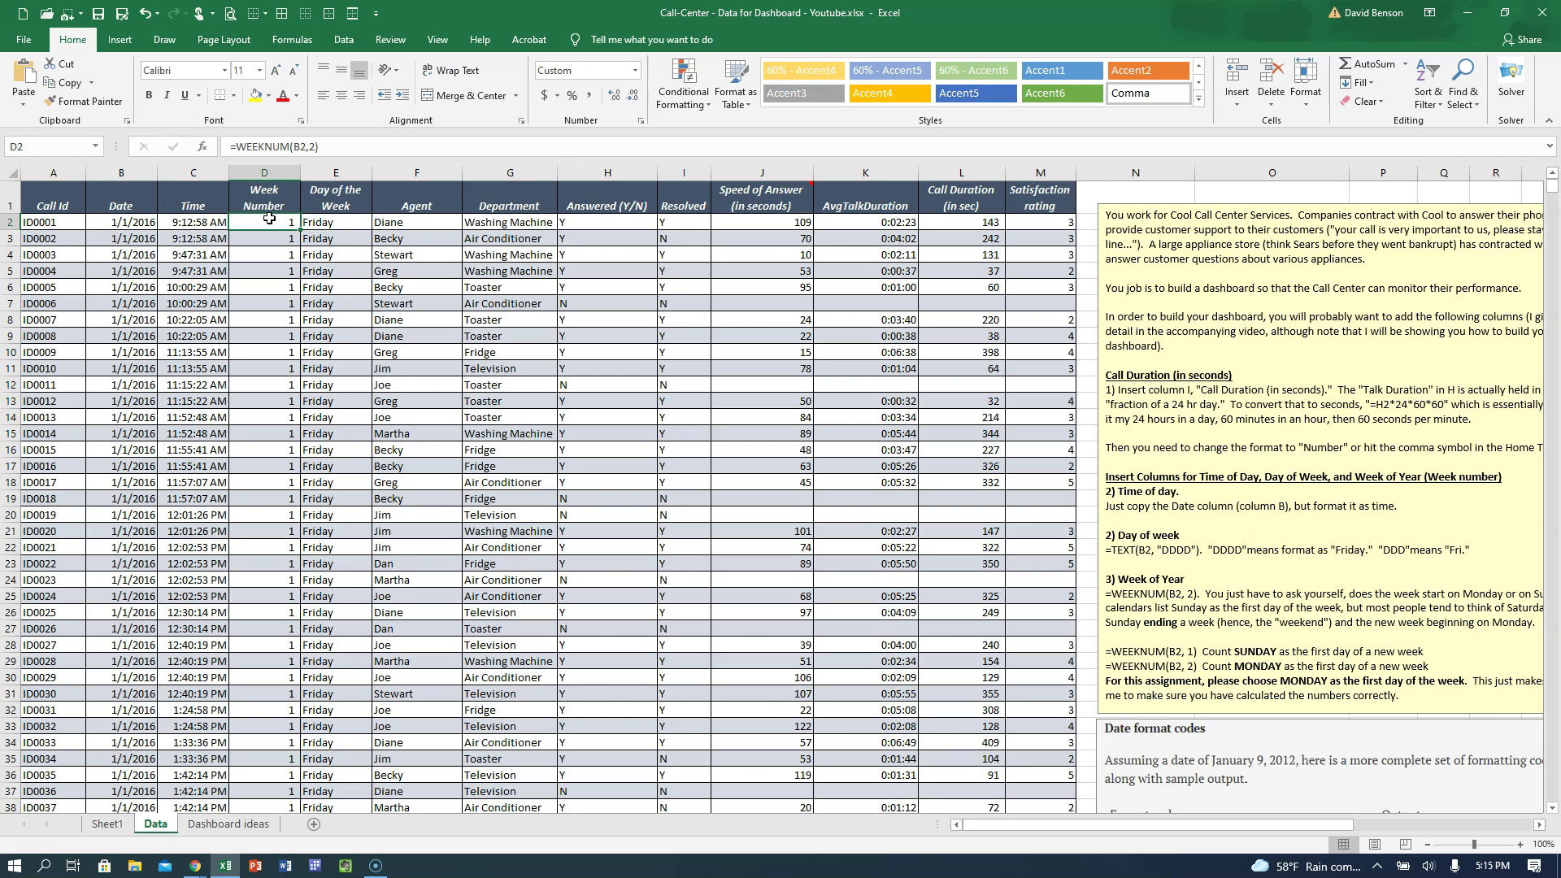
left_click(209, 259)
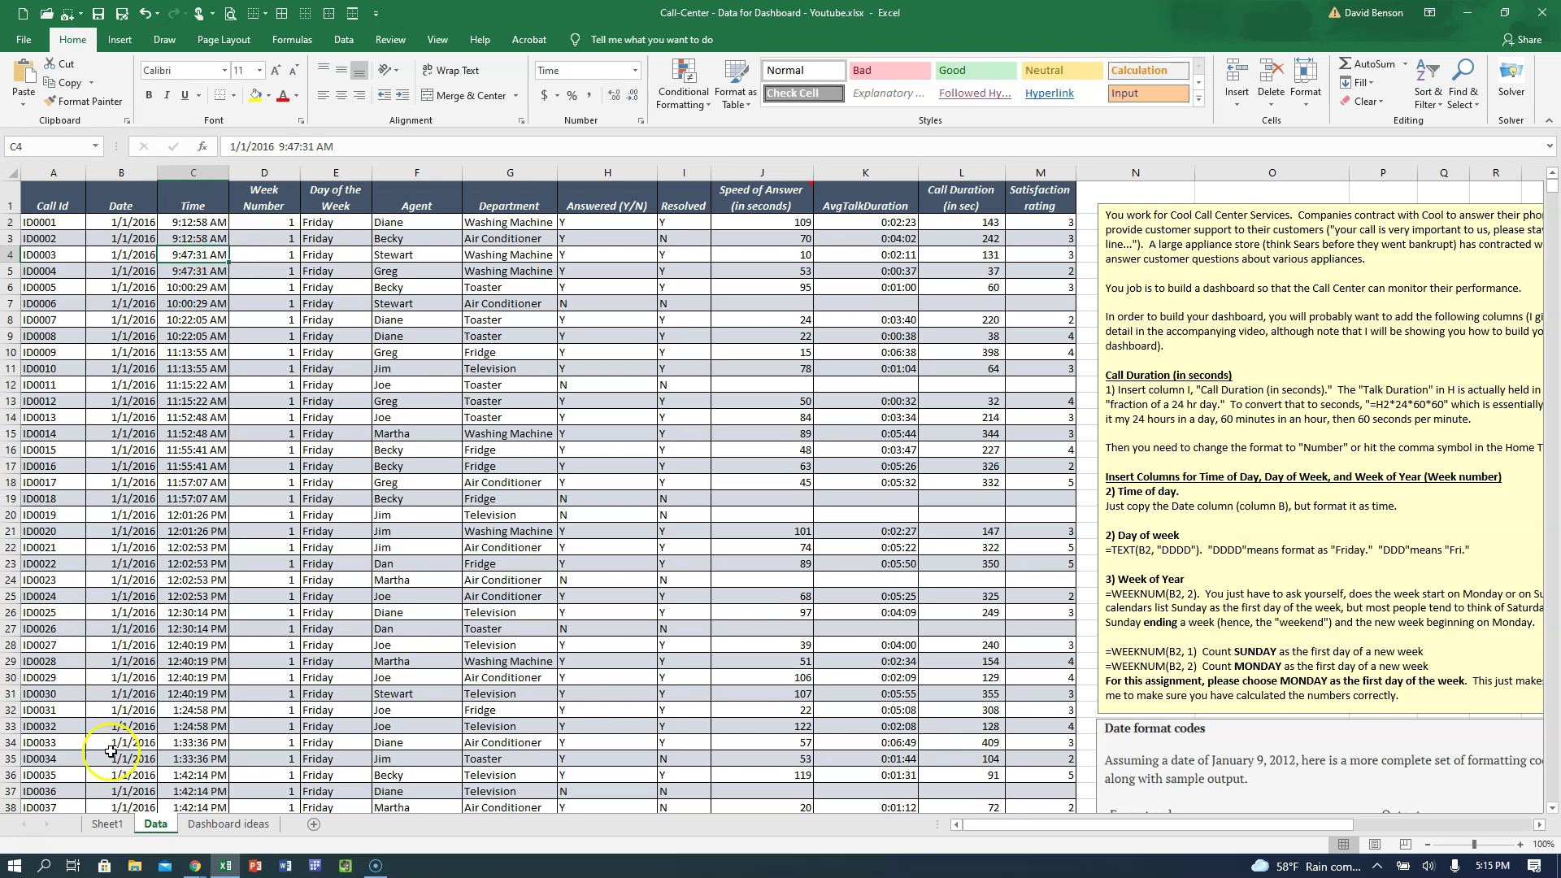
left_click(460, 498)
left_click(199, 370)
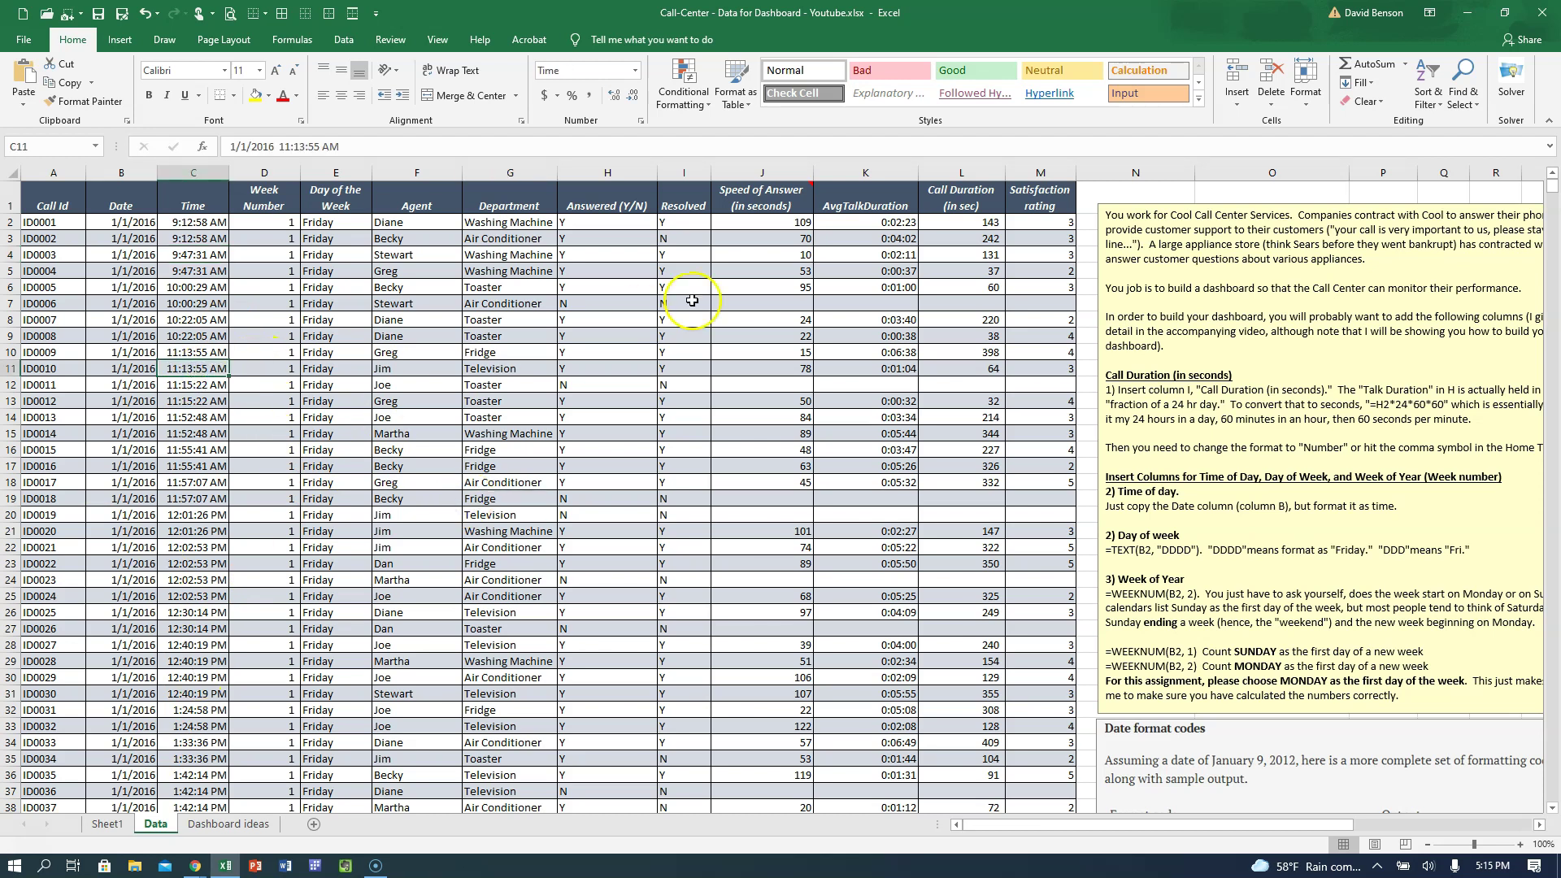
left_click(322, 200)
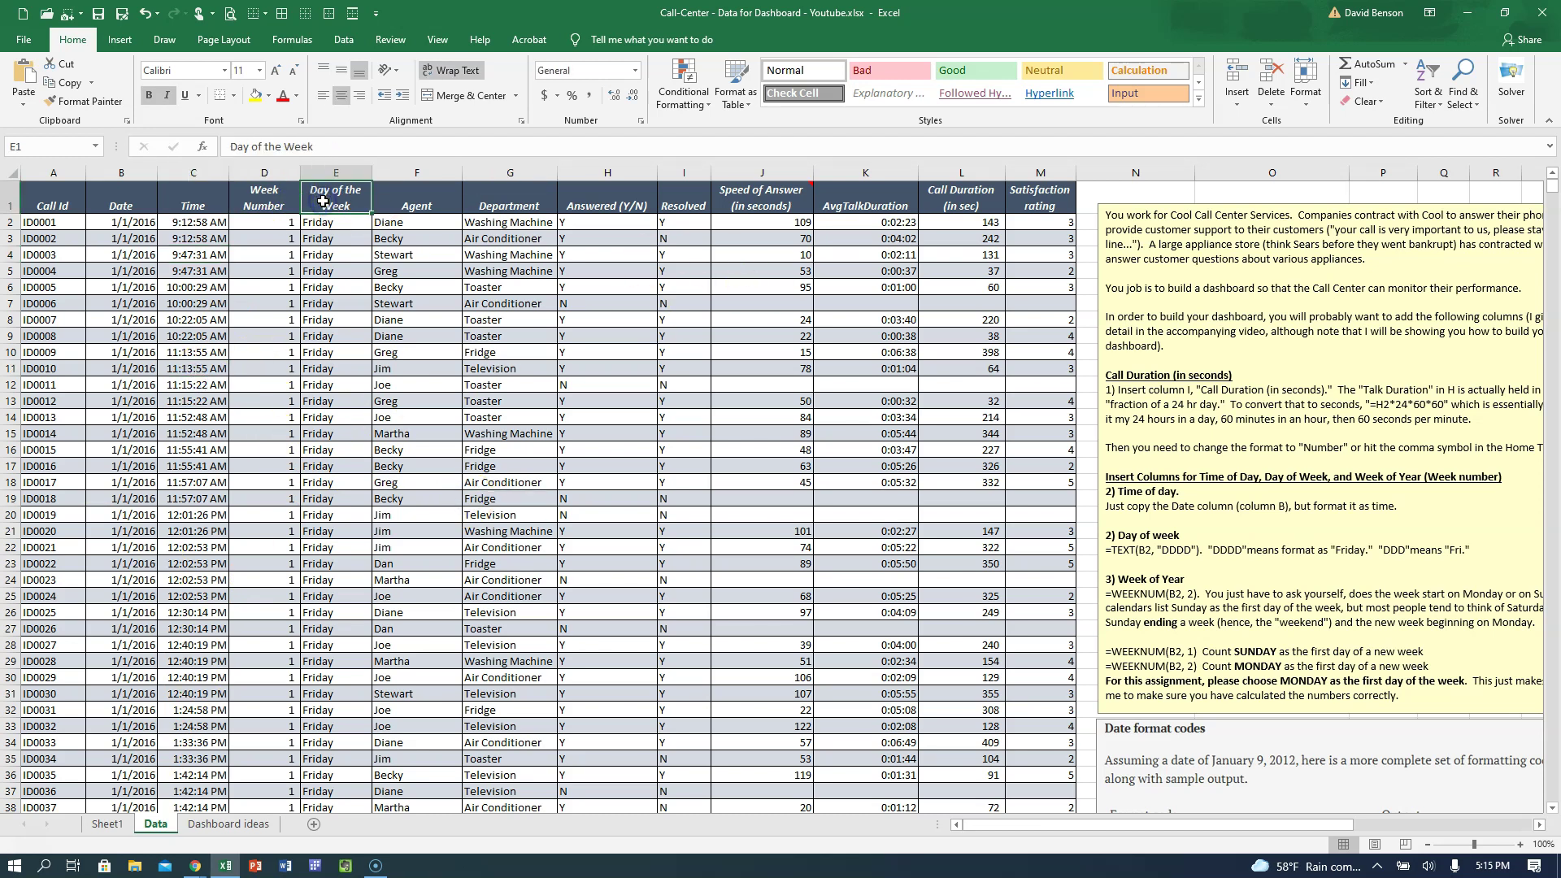
Step: Create a PivotTable from the call data range Data!$A$1:$M$1773 on a new worksheet
left_click(105, 824)
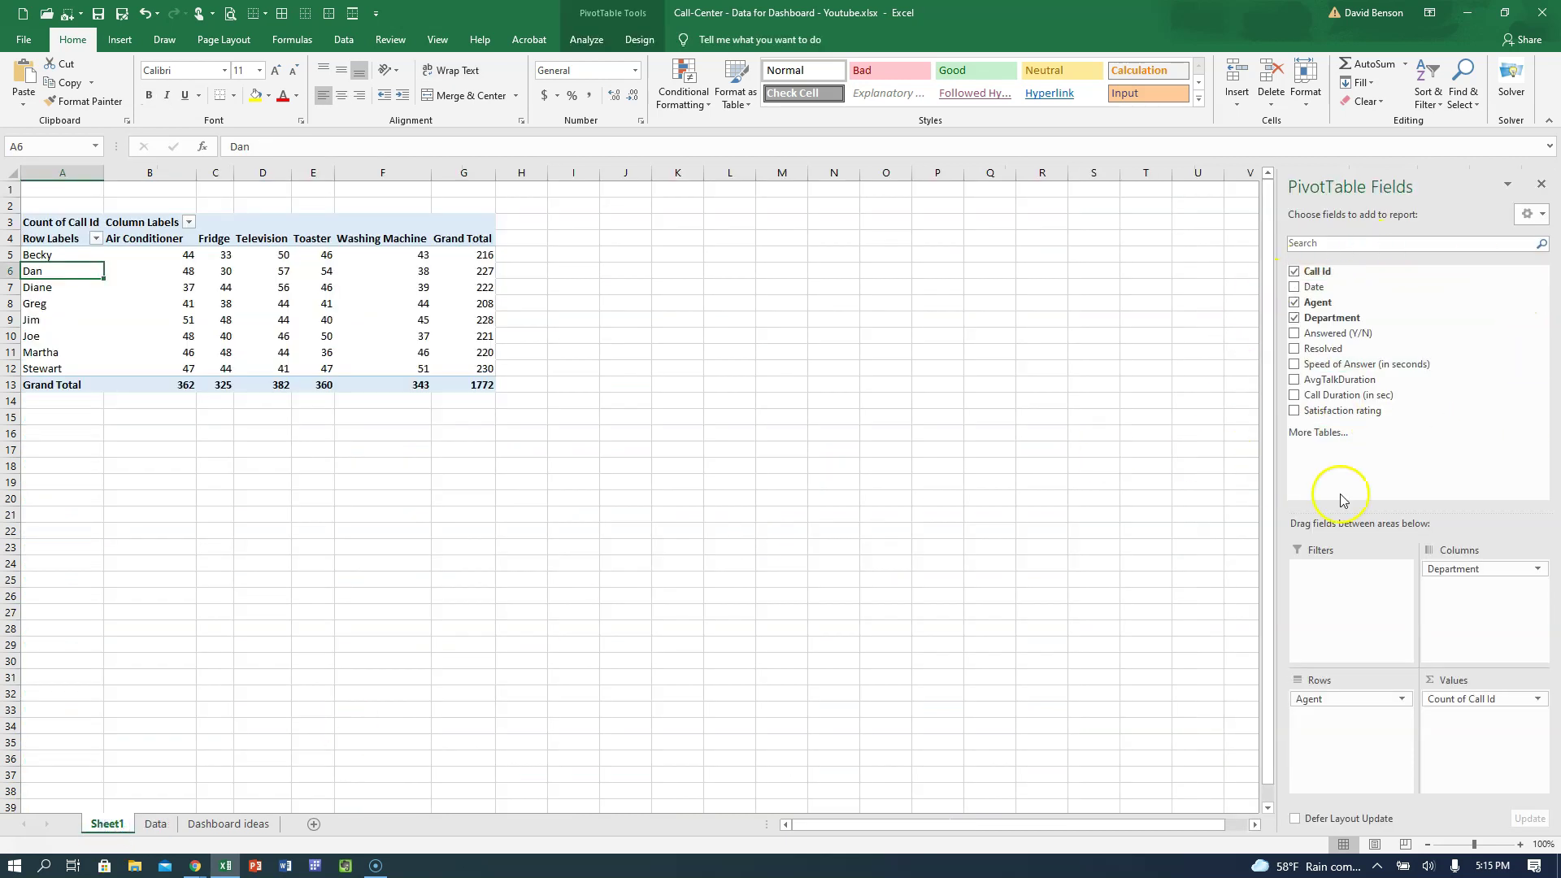
left_click(162, 824)
left_click(264, 400)
left_click(120, 40)
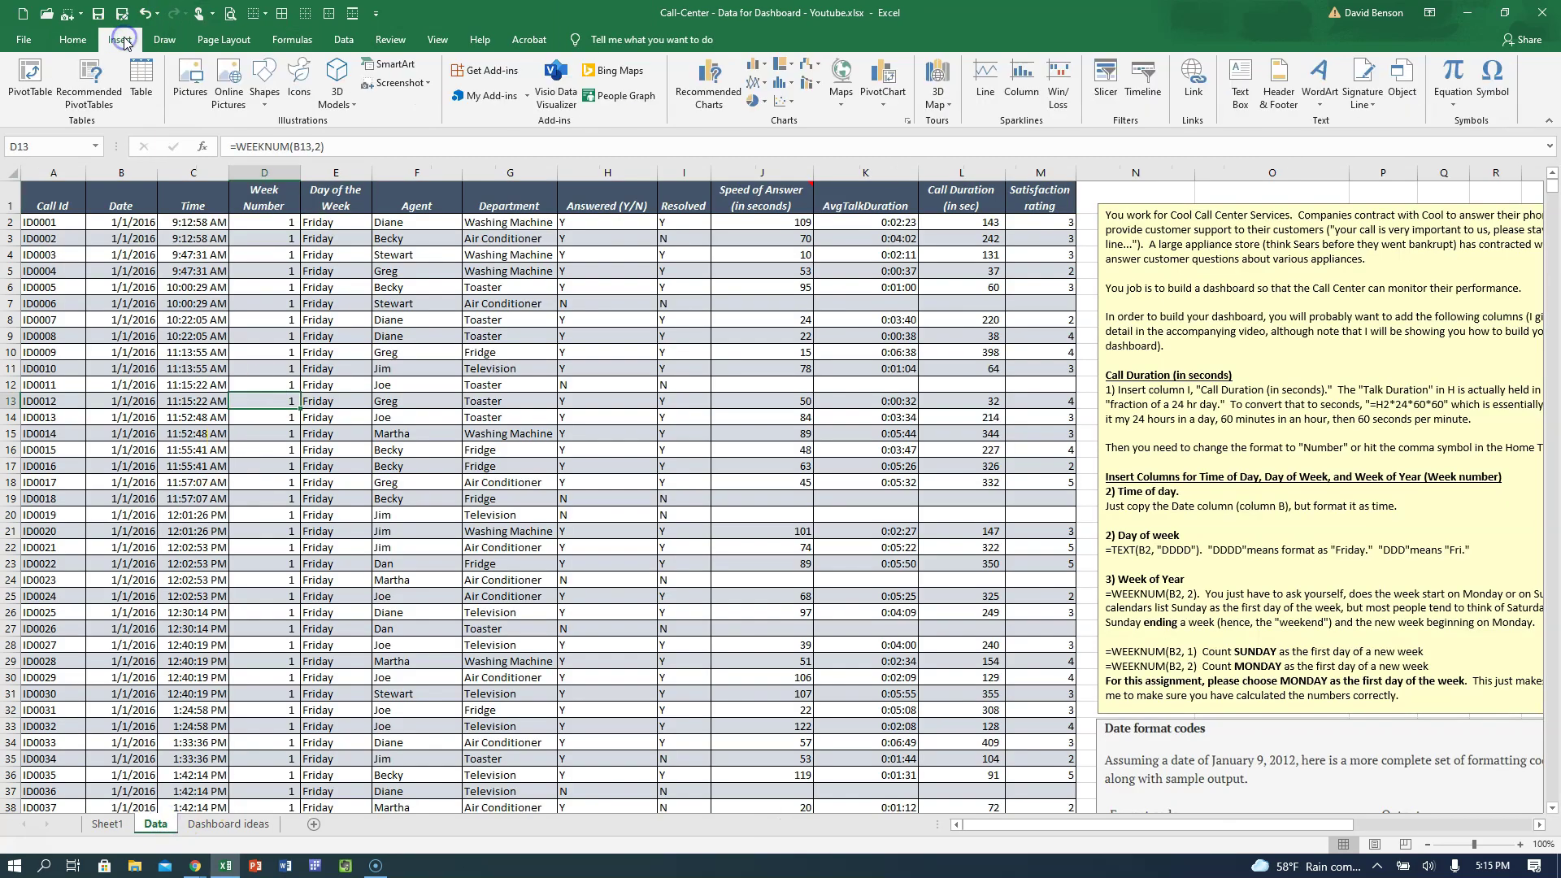
left_click(33, 88)
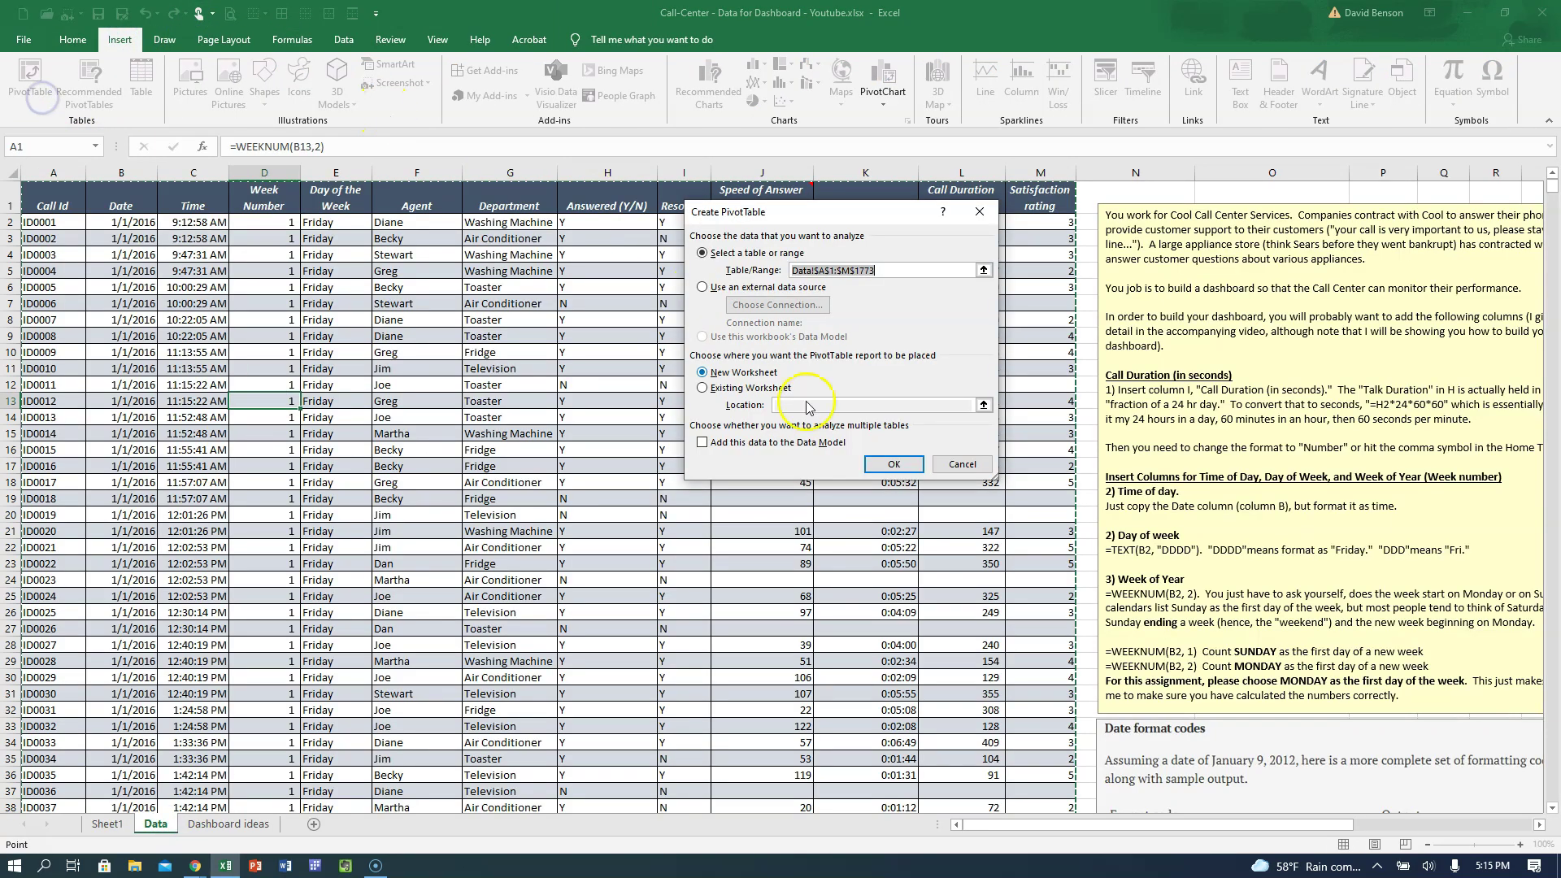
left_click(894, 463)
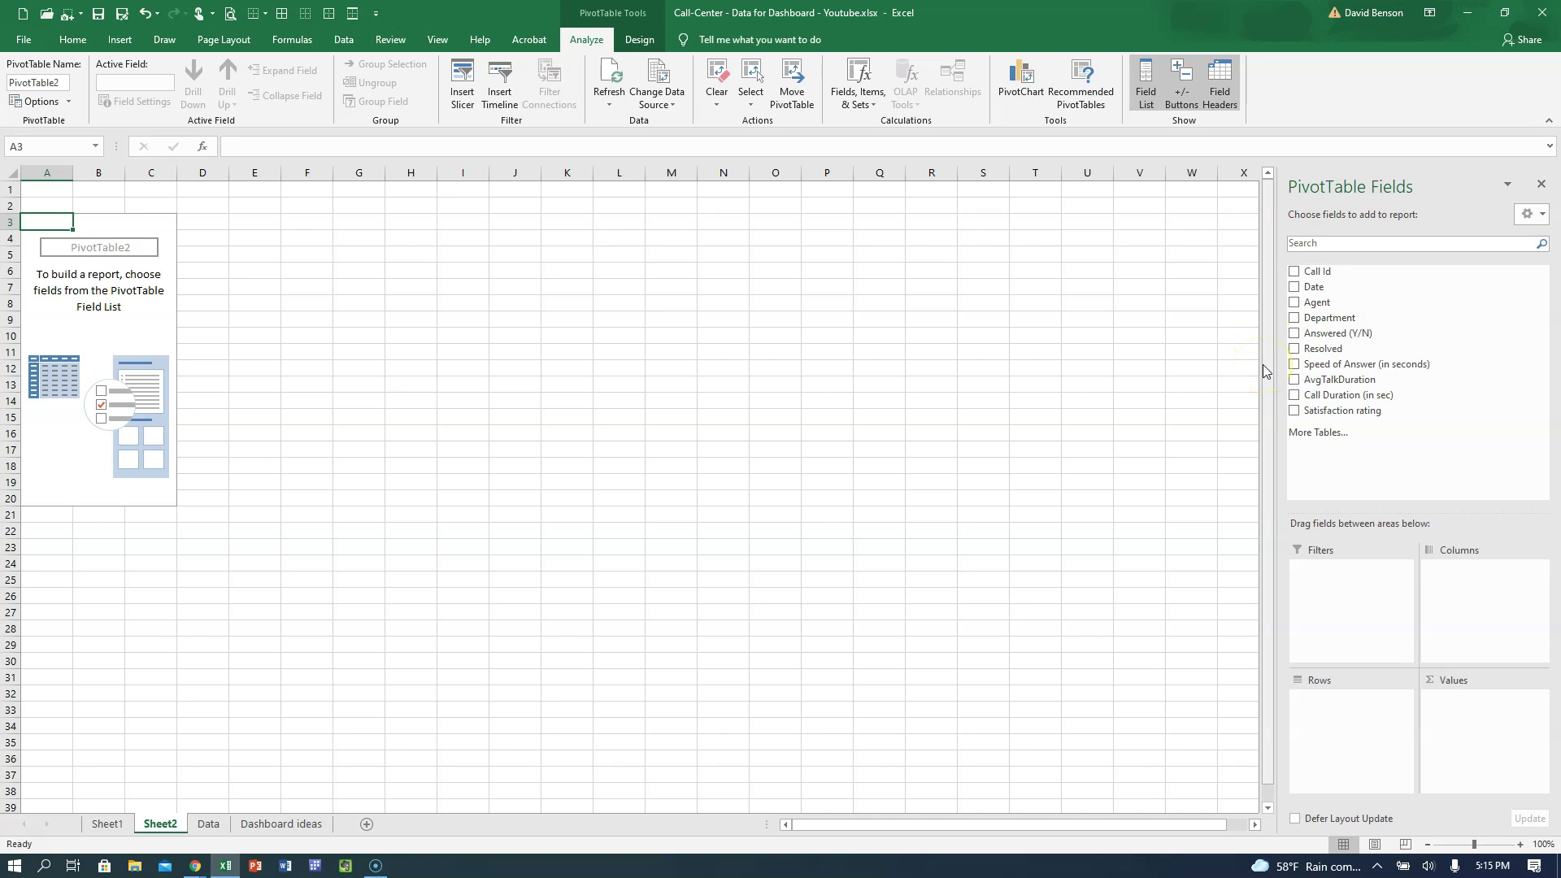
Step: Refresh the empty PivotTable on Sheet2 so its field list includes the Time, Week Number and Day of the Week columns
left_click(208, 823)
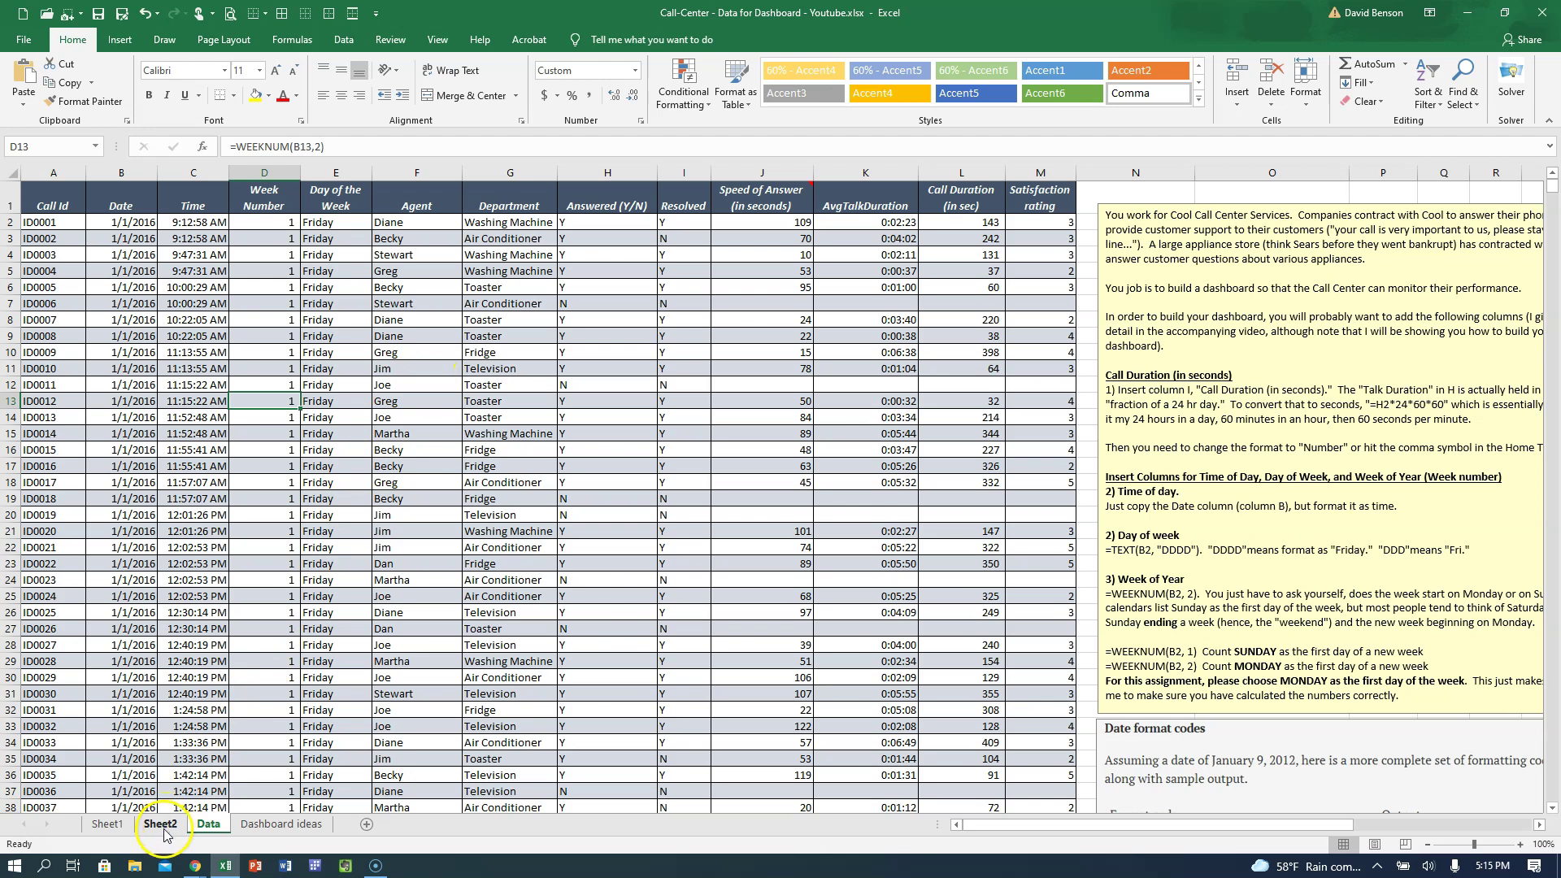
left_click(106, 823)
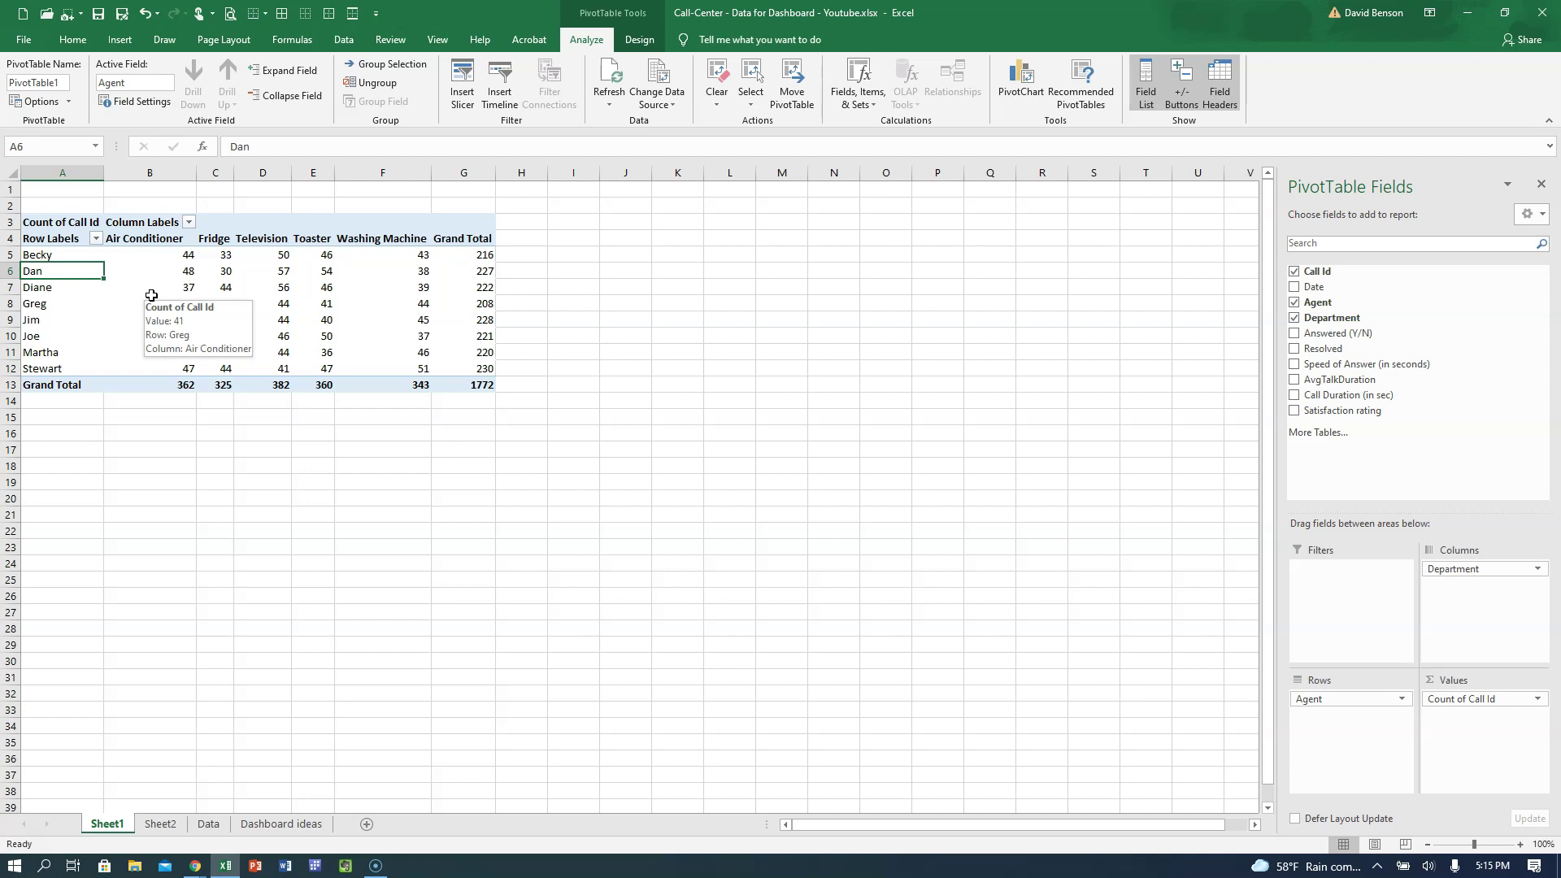
left_click(289, 300)
left_click(288, 300)
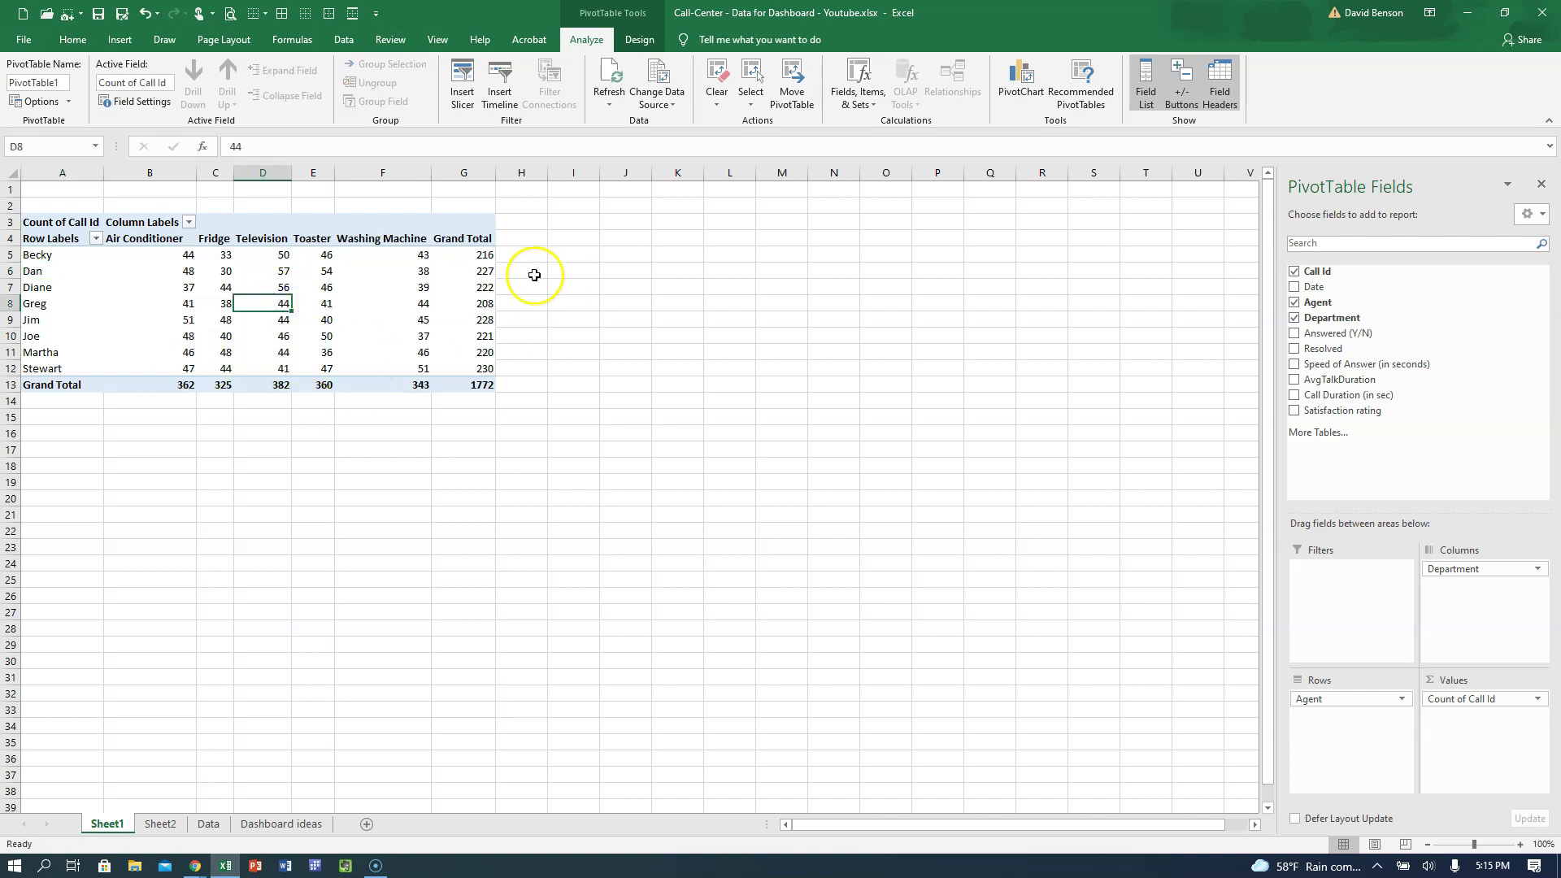
left_click(157, 826)
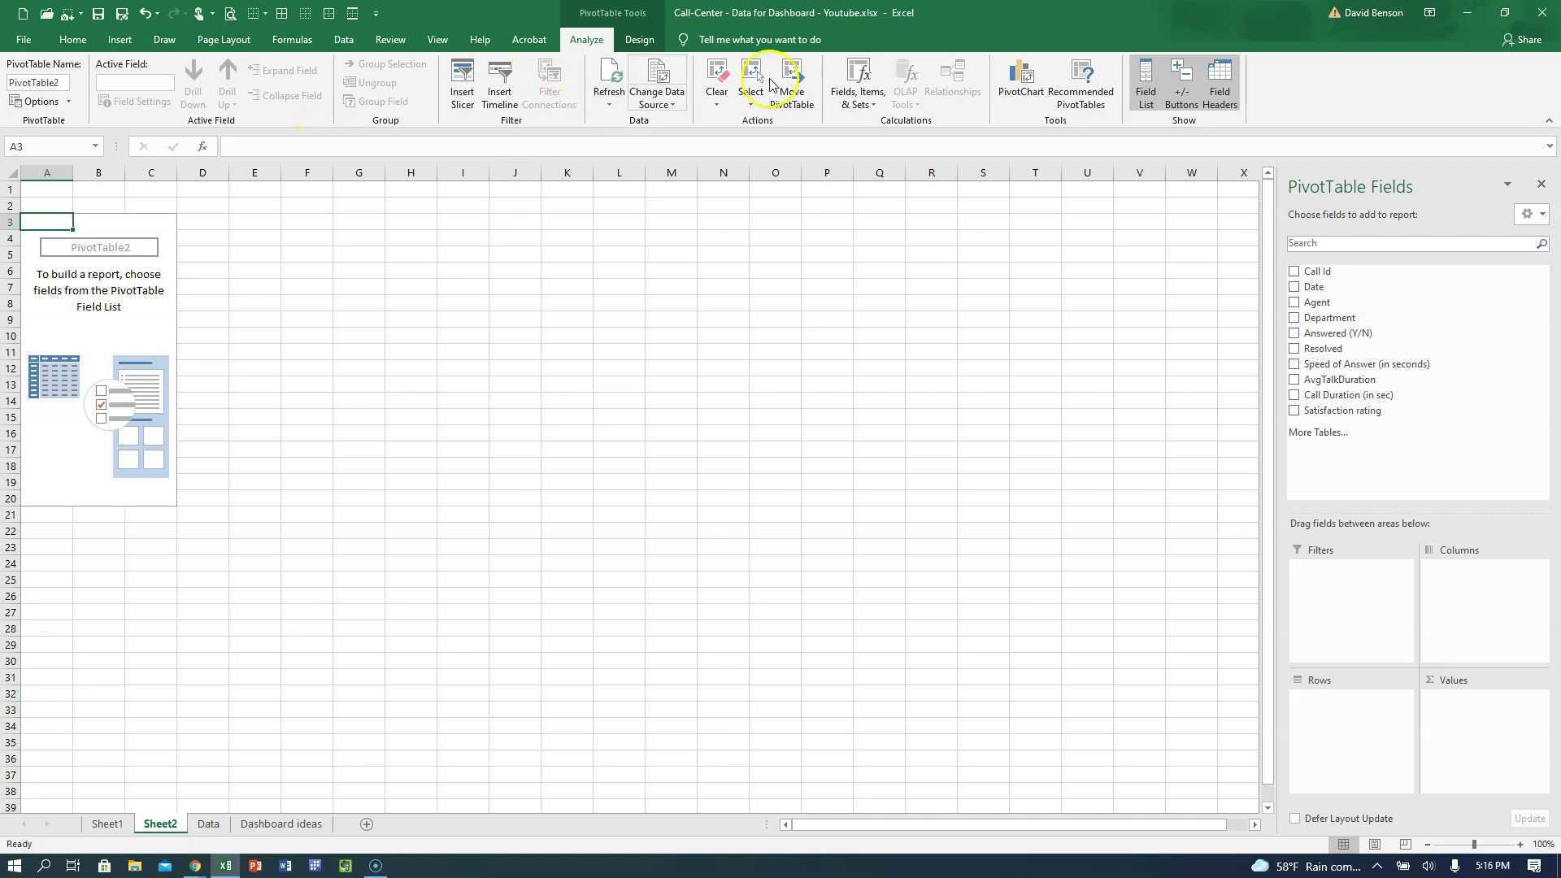
left_click(613, 81)
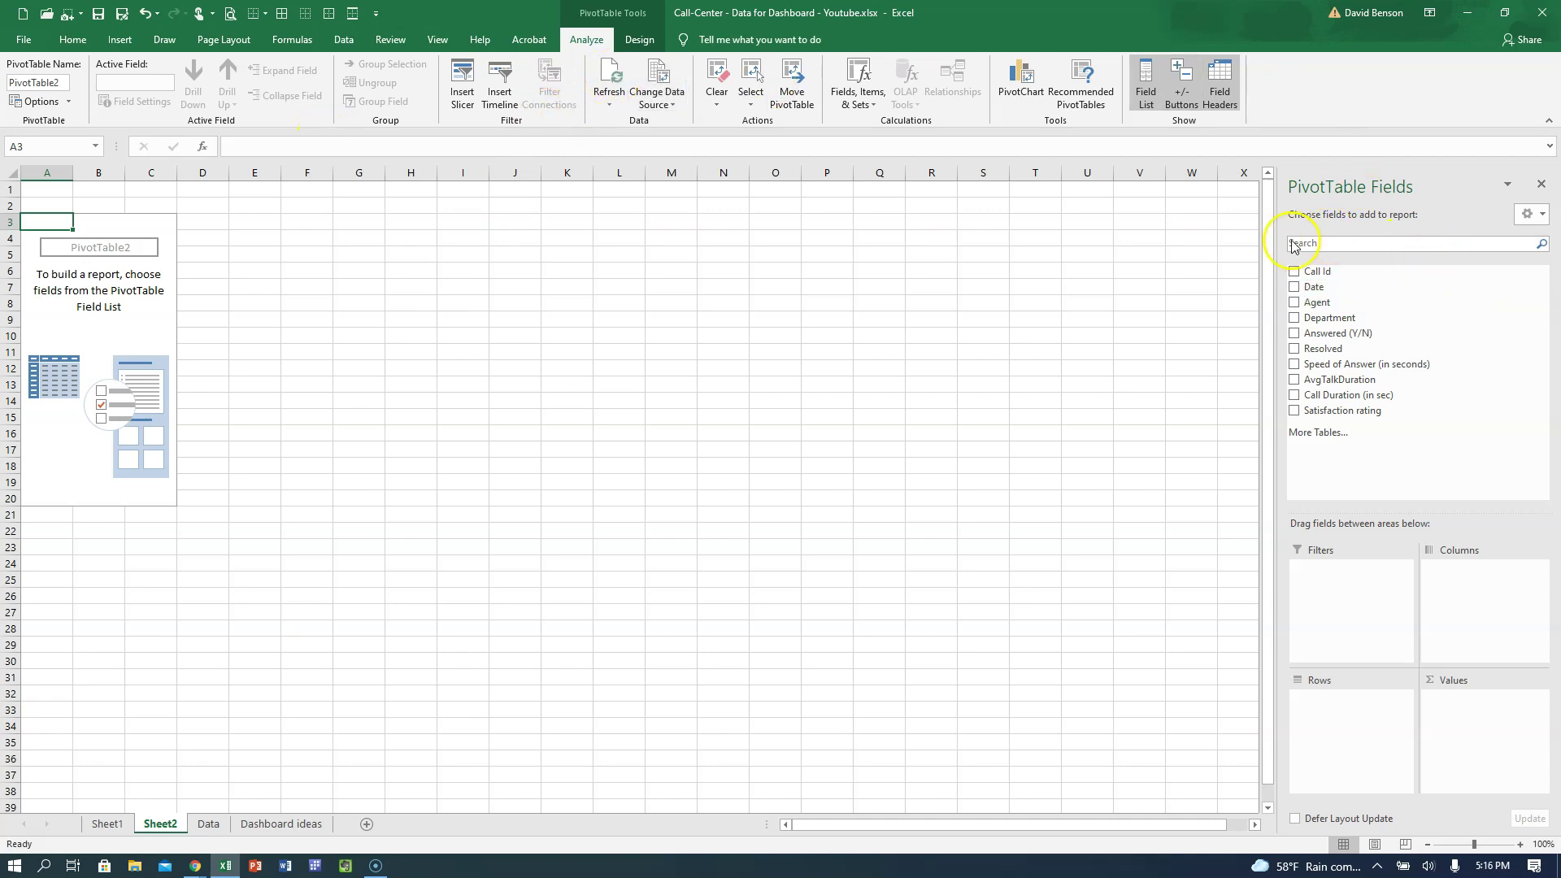
left_click(609, 77)
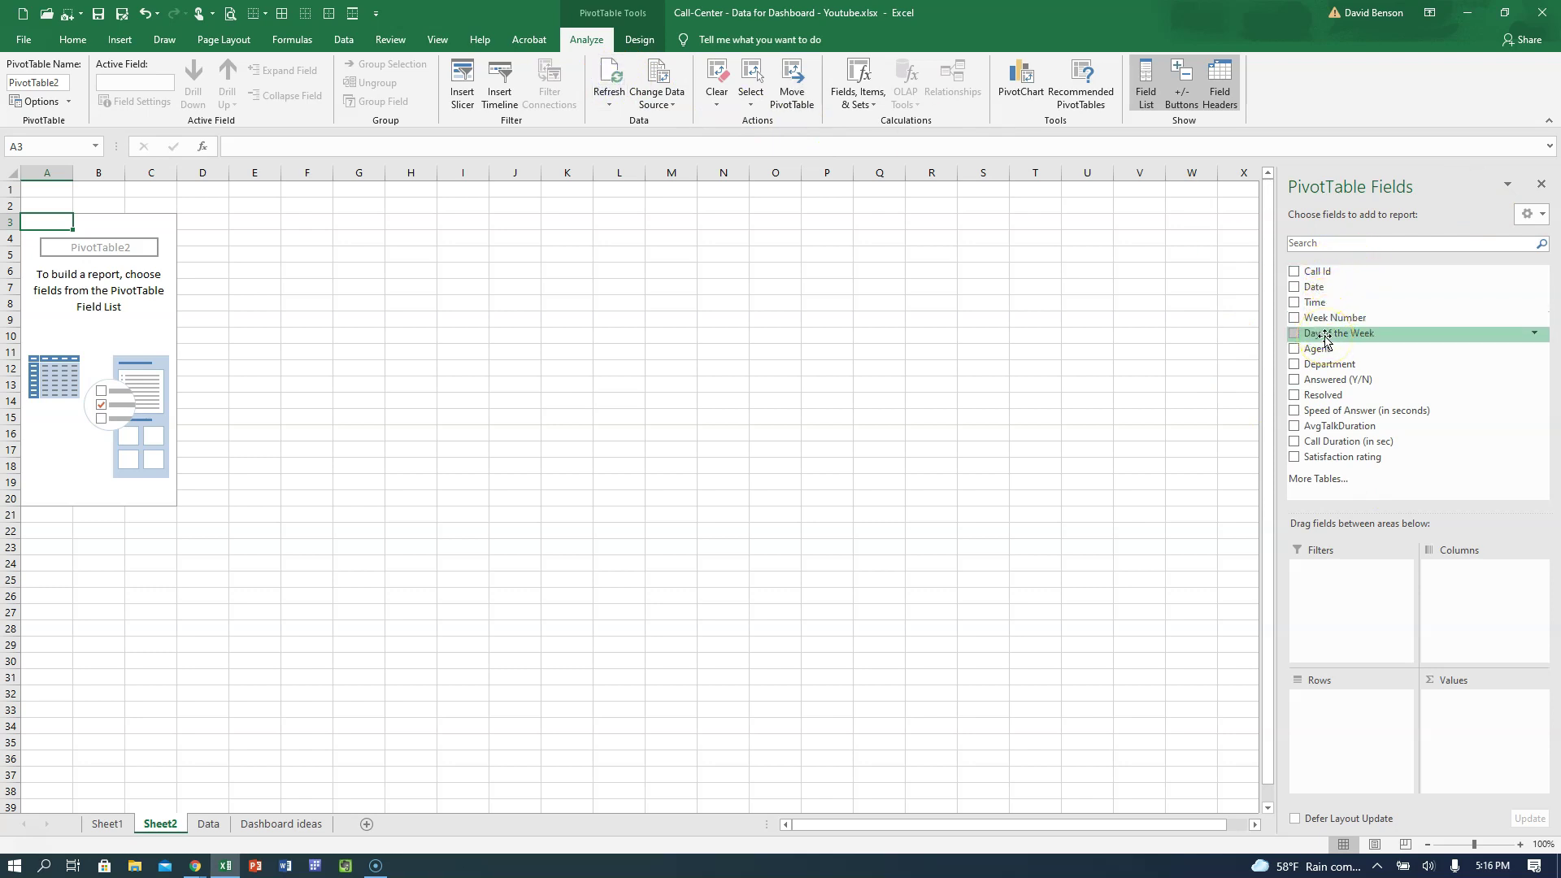
Step: Check the Sheet1 PivotTable's field list against the Data sheet columns and view the refresh options for the Sheet2 PivotTable
left_click(108, 824)
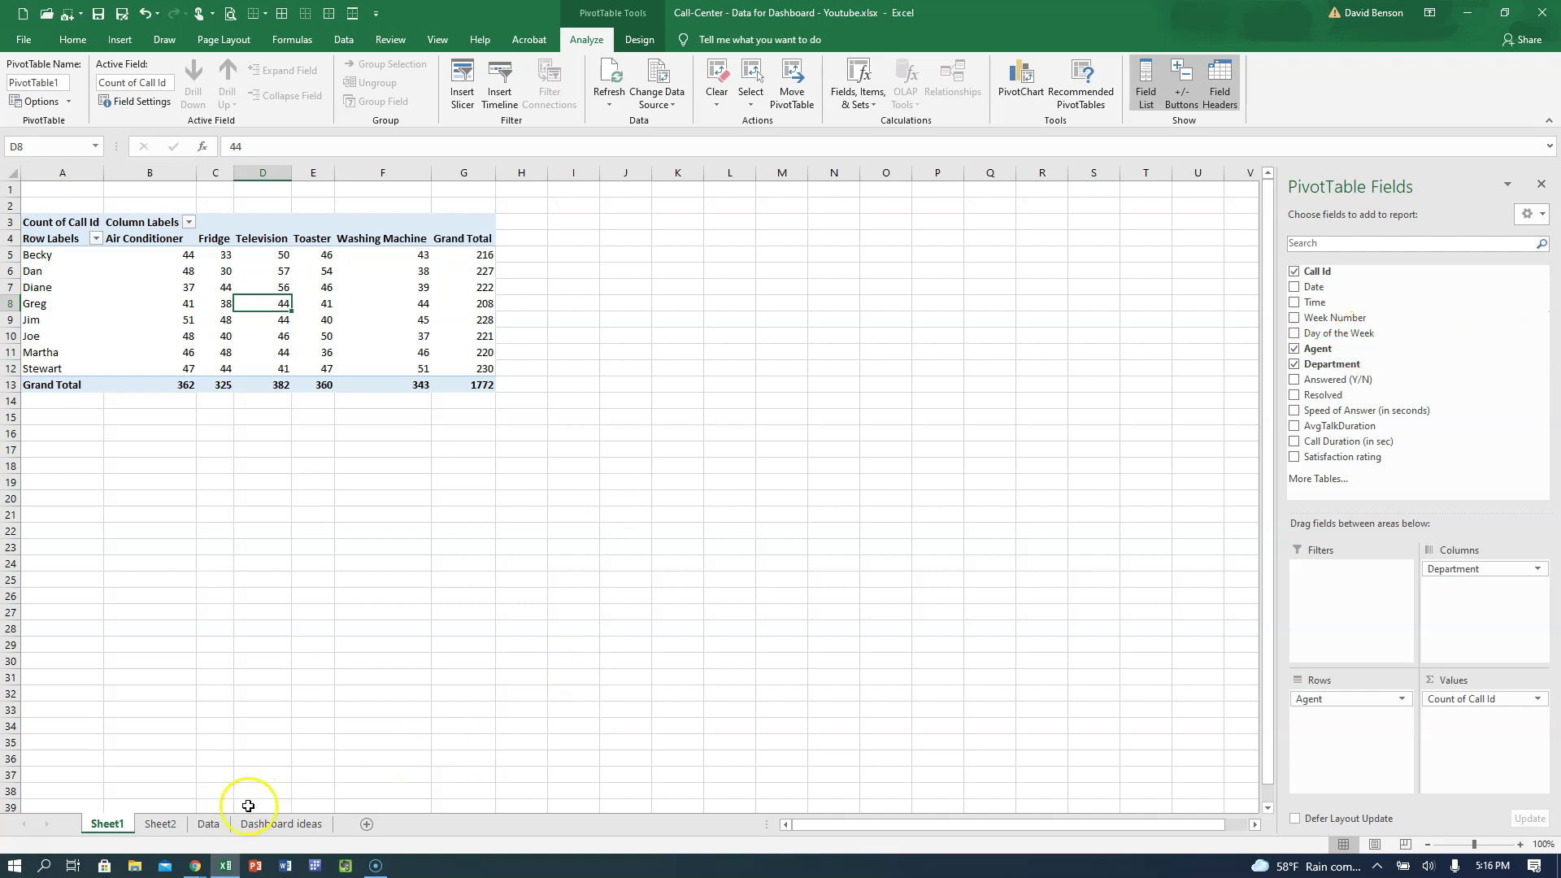
left_click(221, 824)
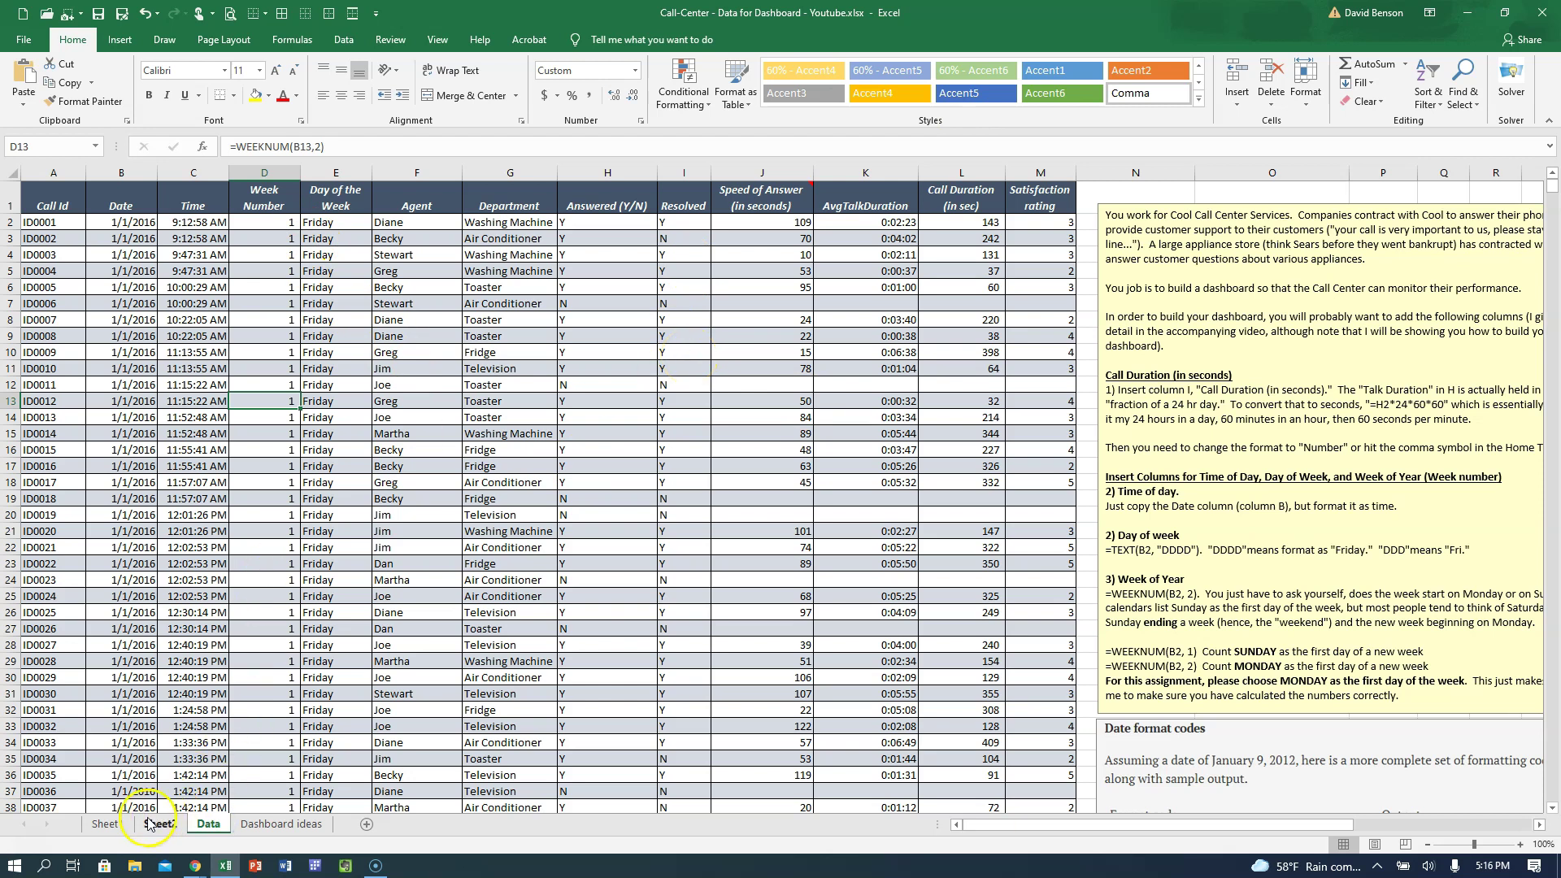
left_click(106, 824)
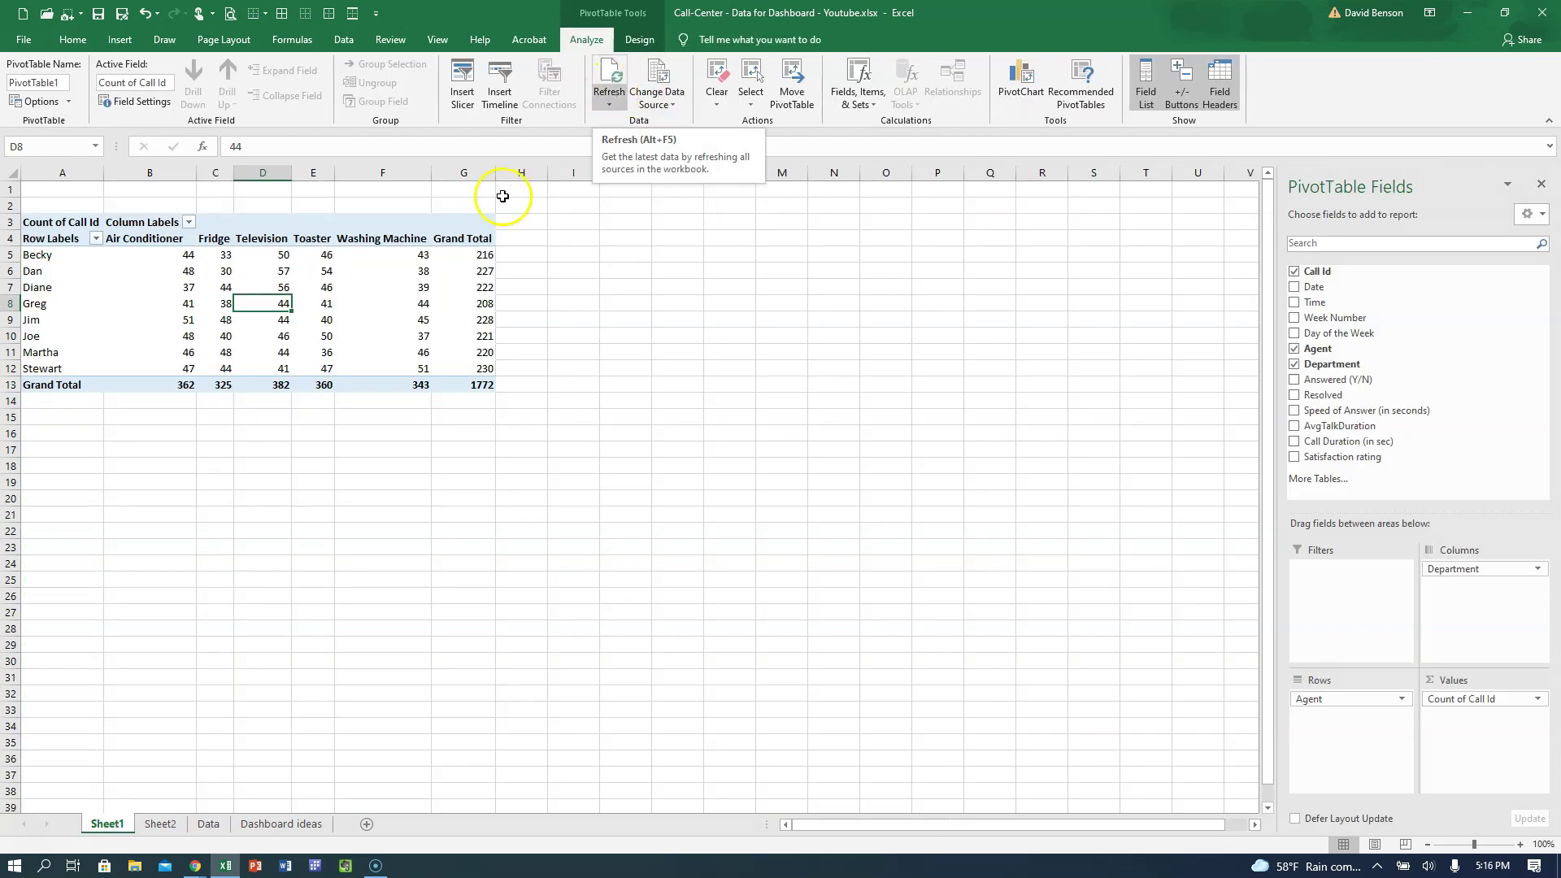
left_click(160, 824)
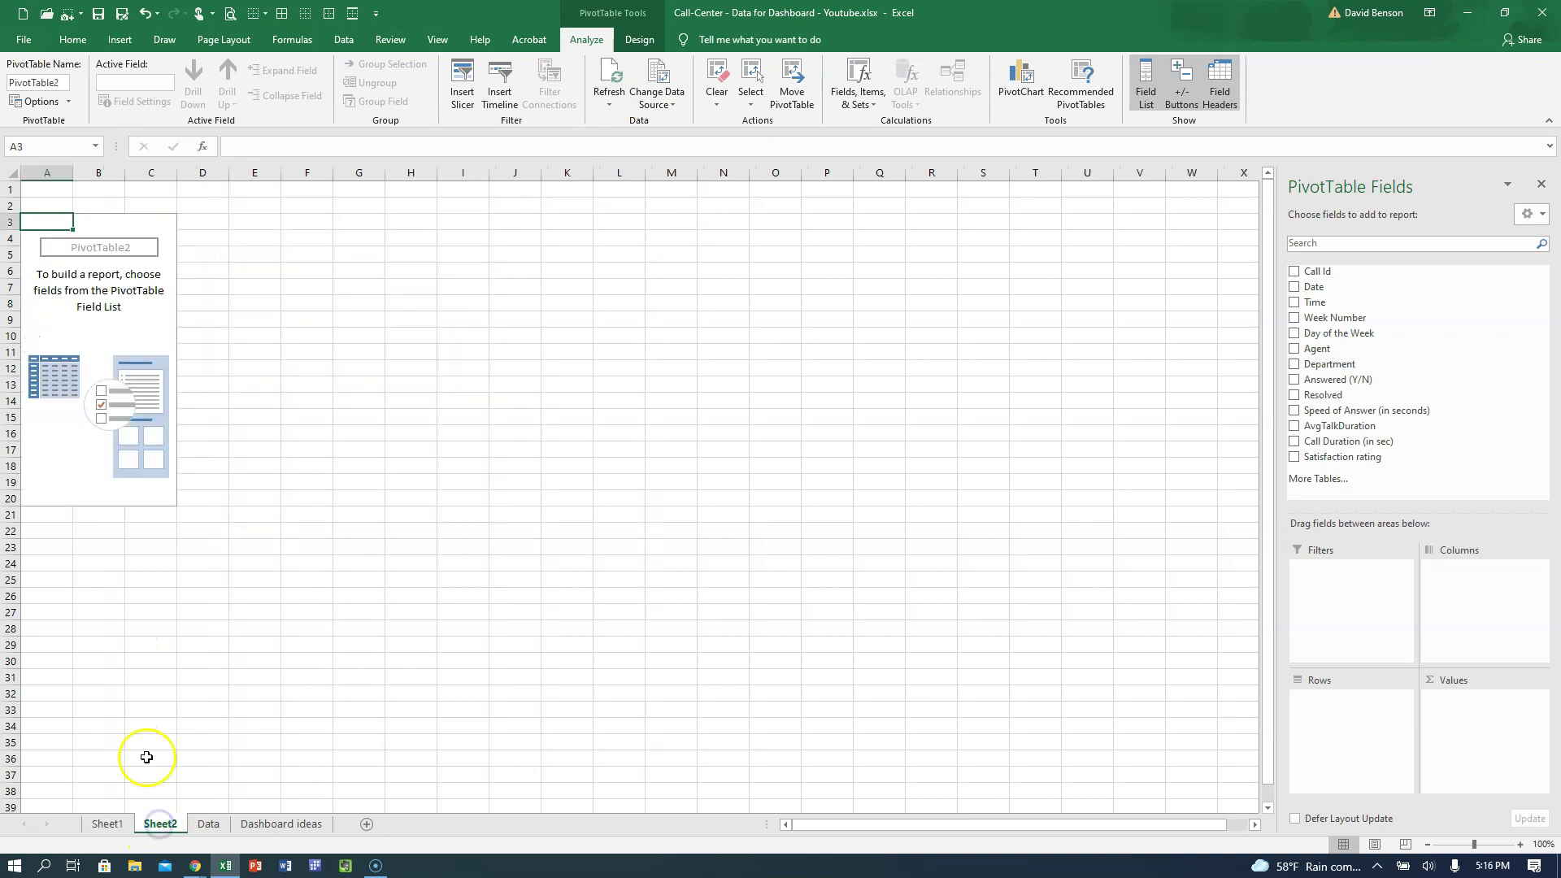
left_click(606, 102)
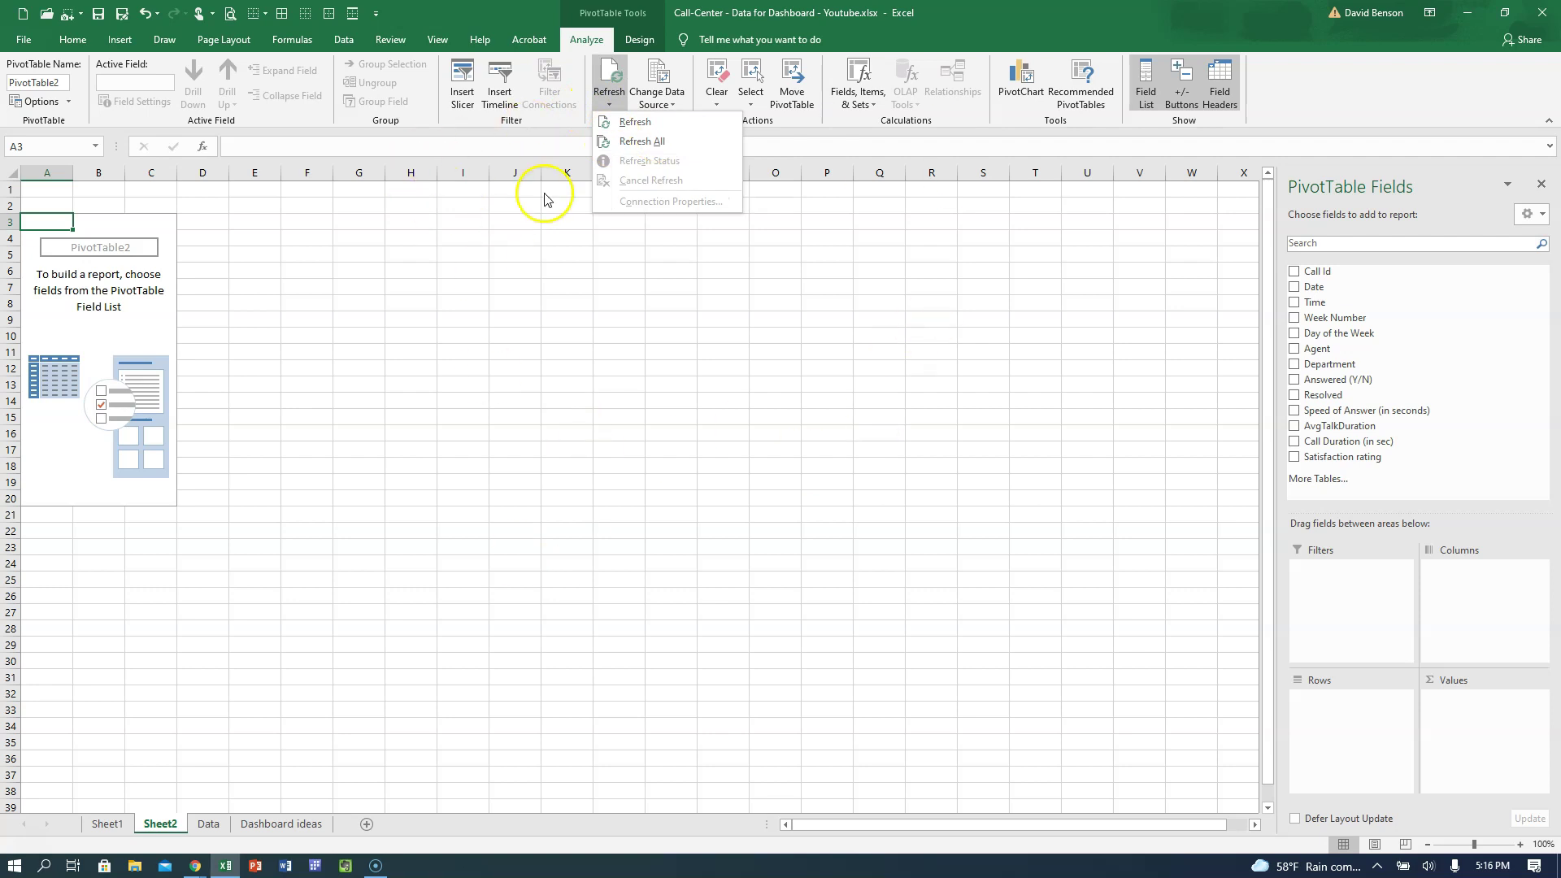
left_click(127, 303)
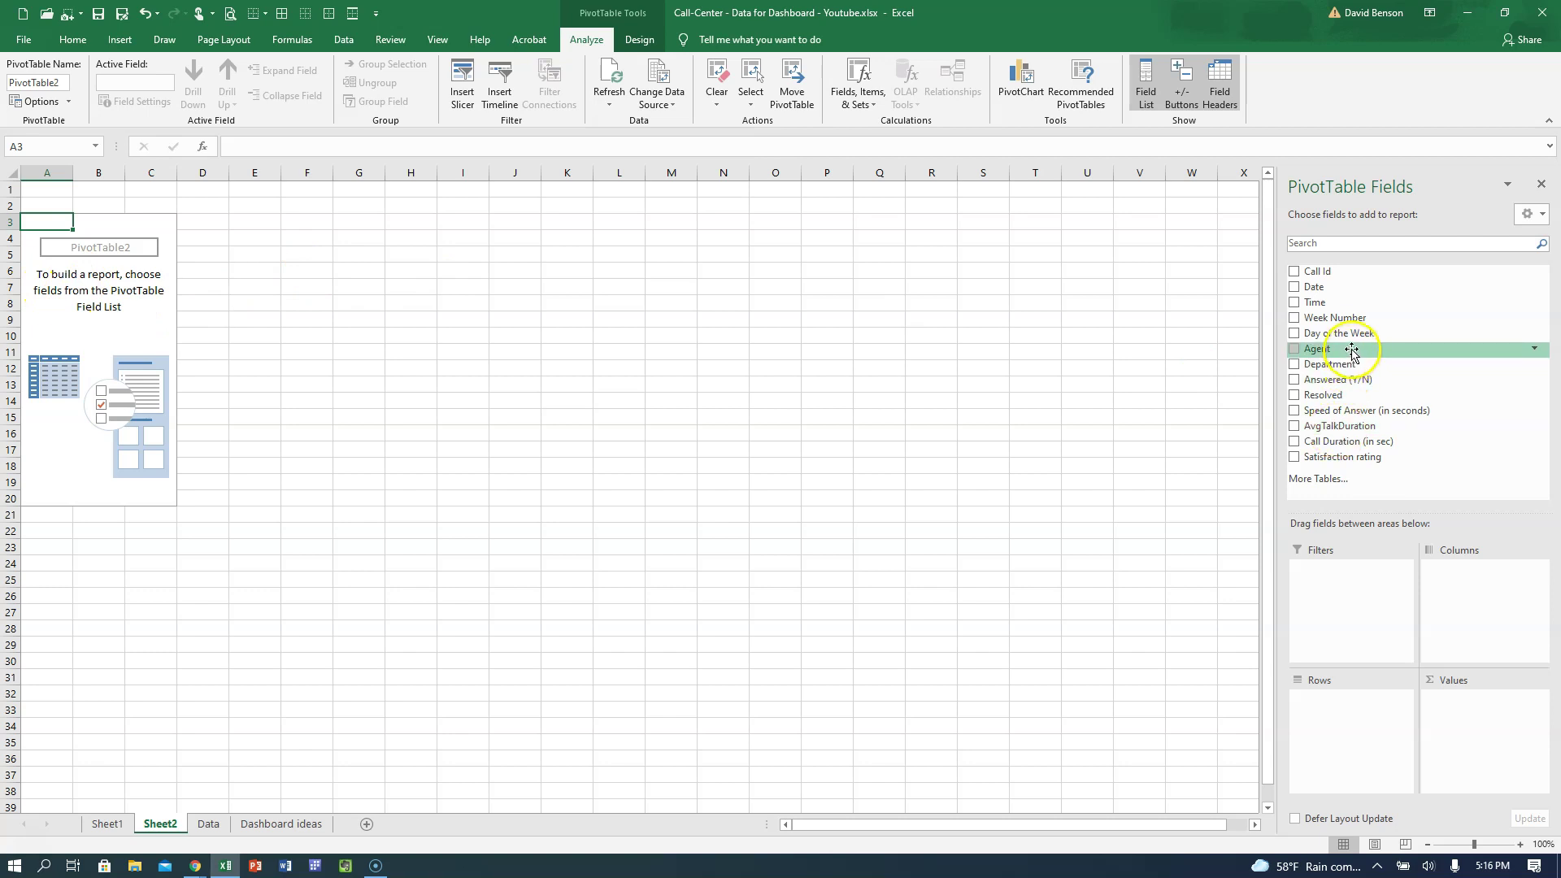
Step: Lay out the Sheet2 PivotTable with Day of the Week as columns and the count of Call Id as values
left_click_drag(1355, 333, 1464, 569)
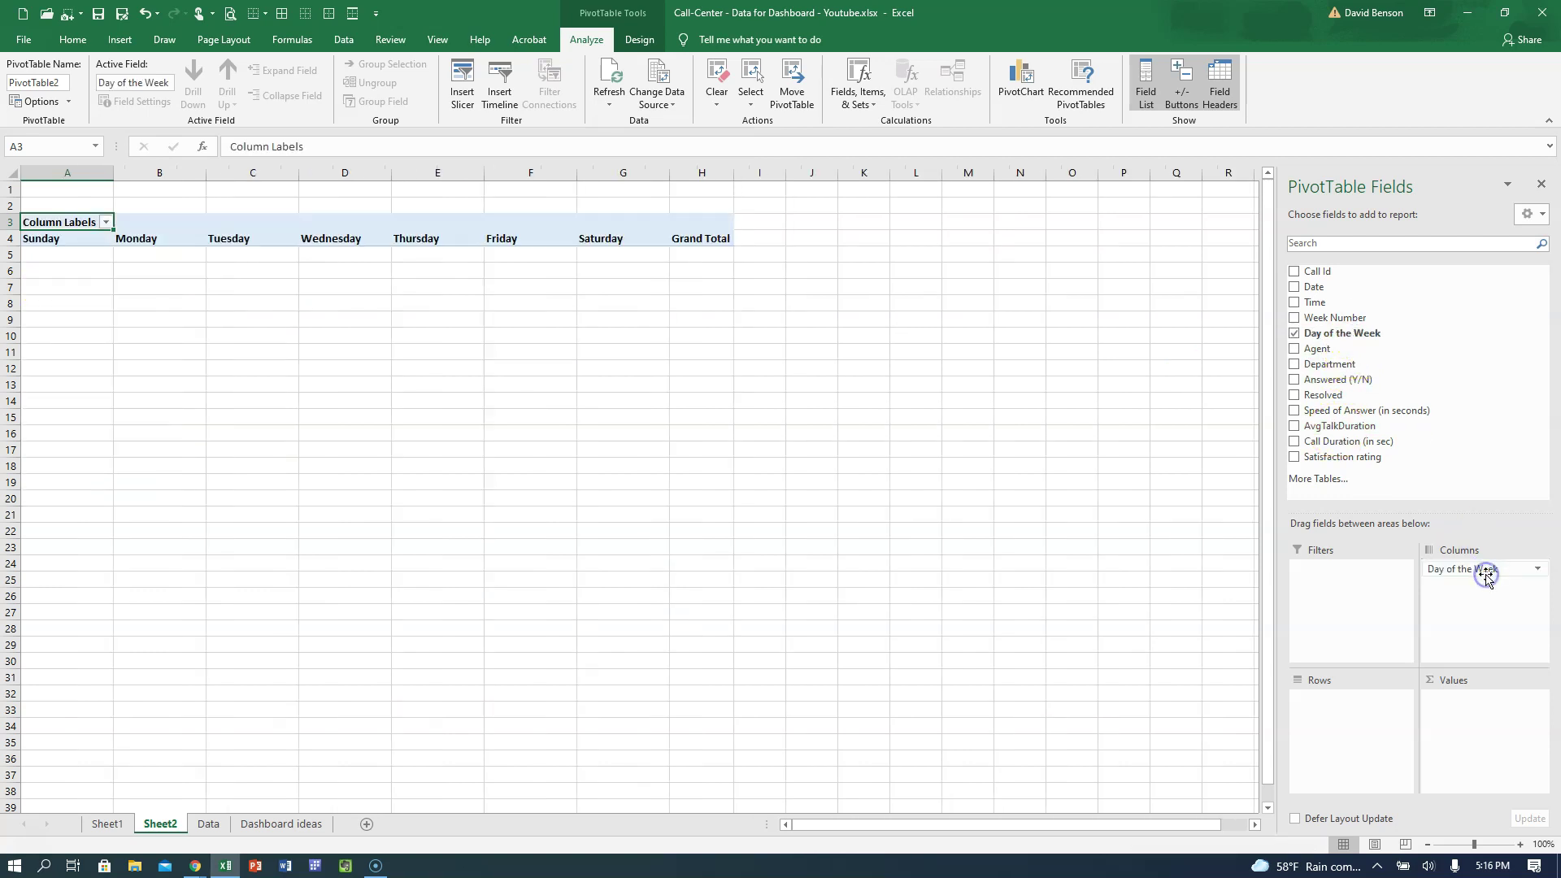
left_click_drag(1393, 271, 1469, 722)
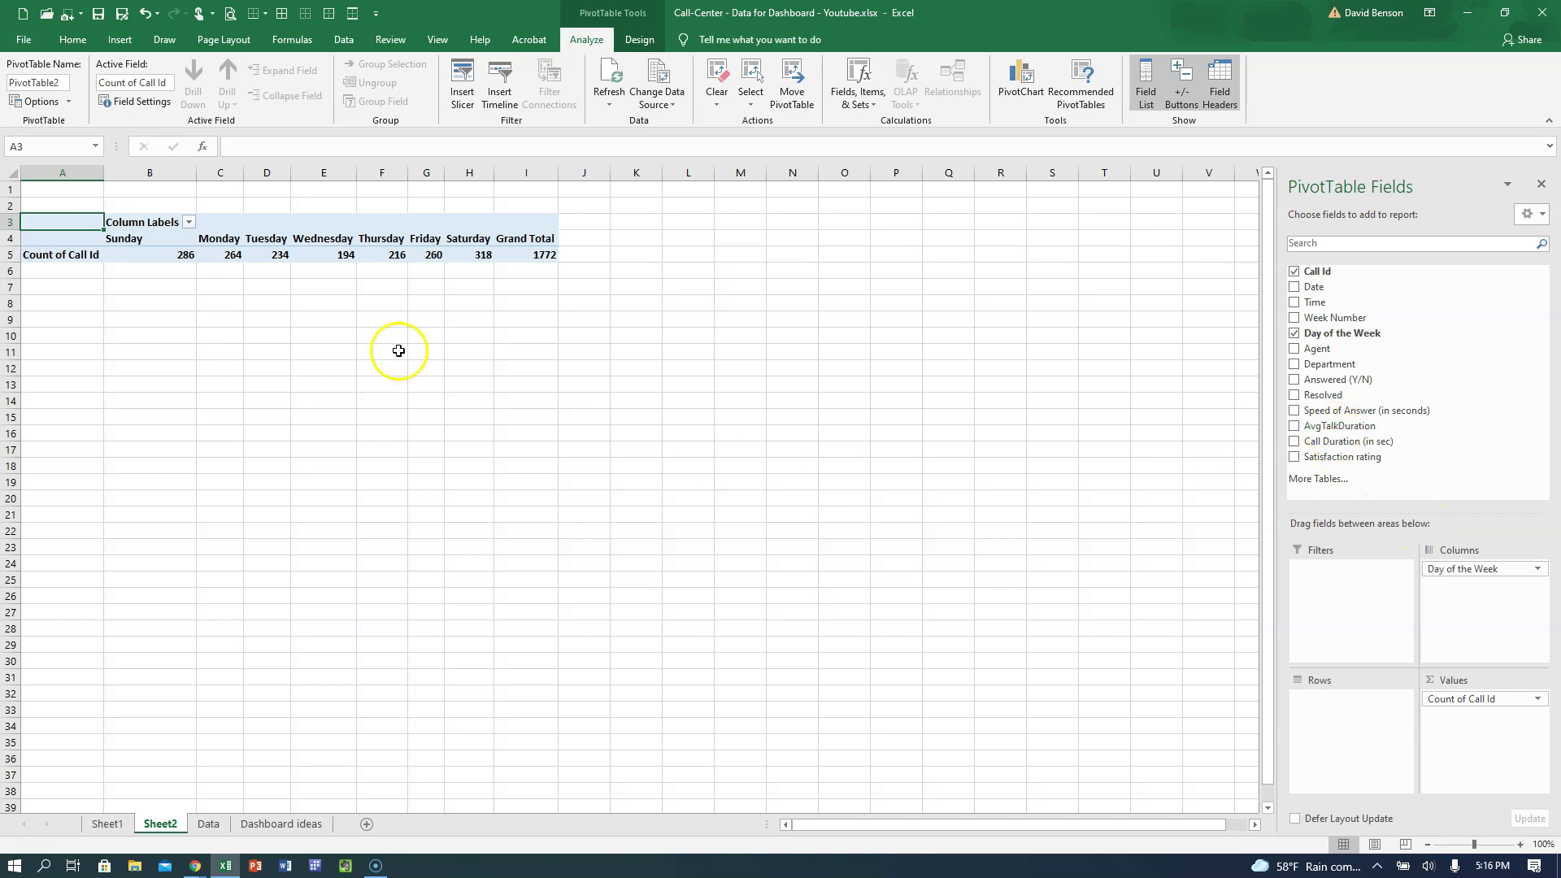
left_click(69, 255)
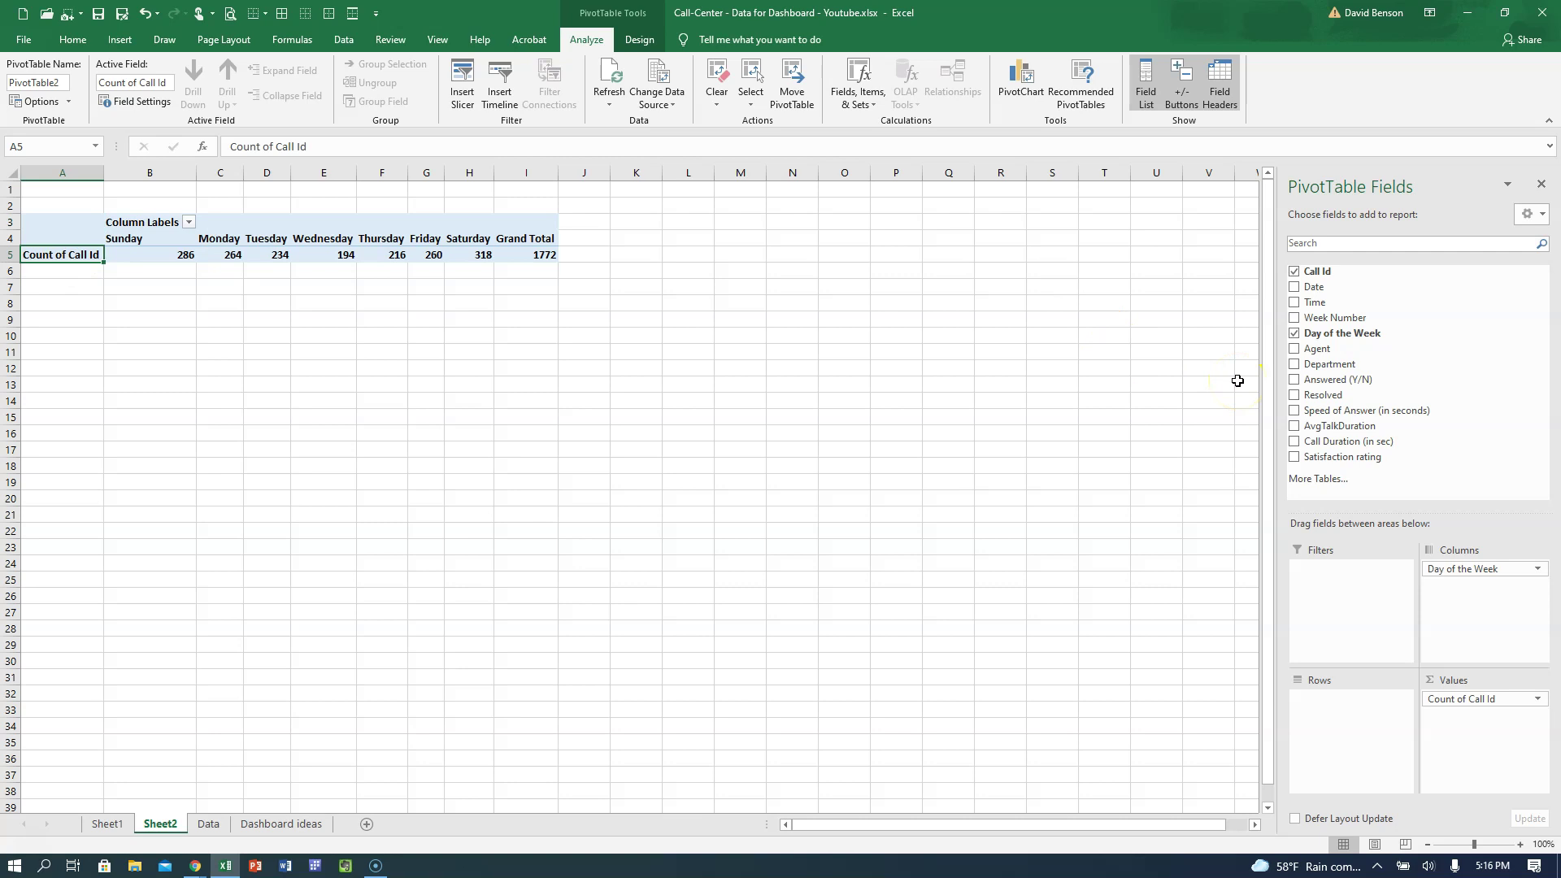
Step: Add Week Number as the PivotTable's report filter and Time as its row field
left_click_drag(1341, 317, 1338, 567)
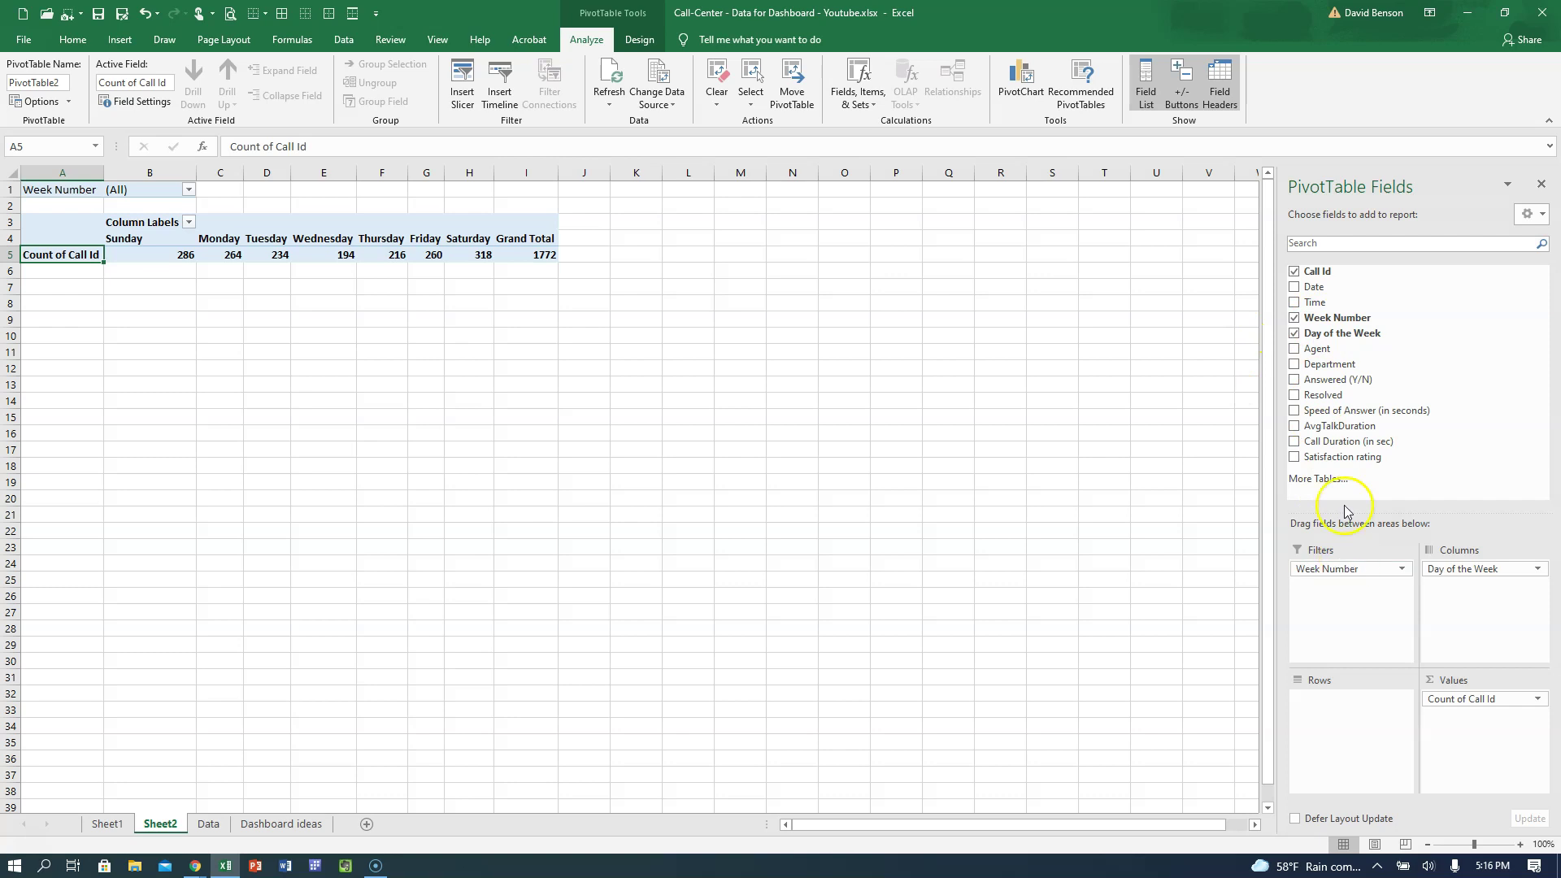
left_click_drag(1315, 302, 1299, 705)
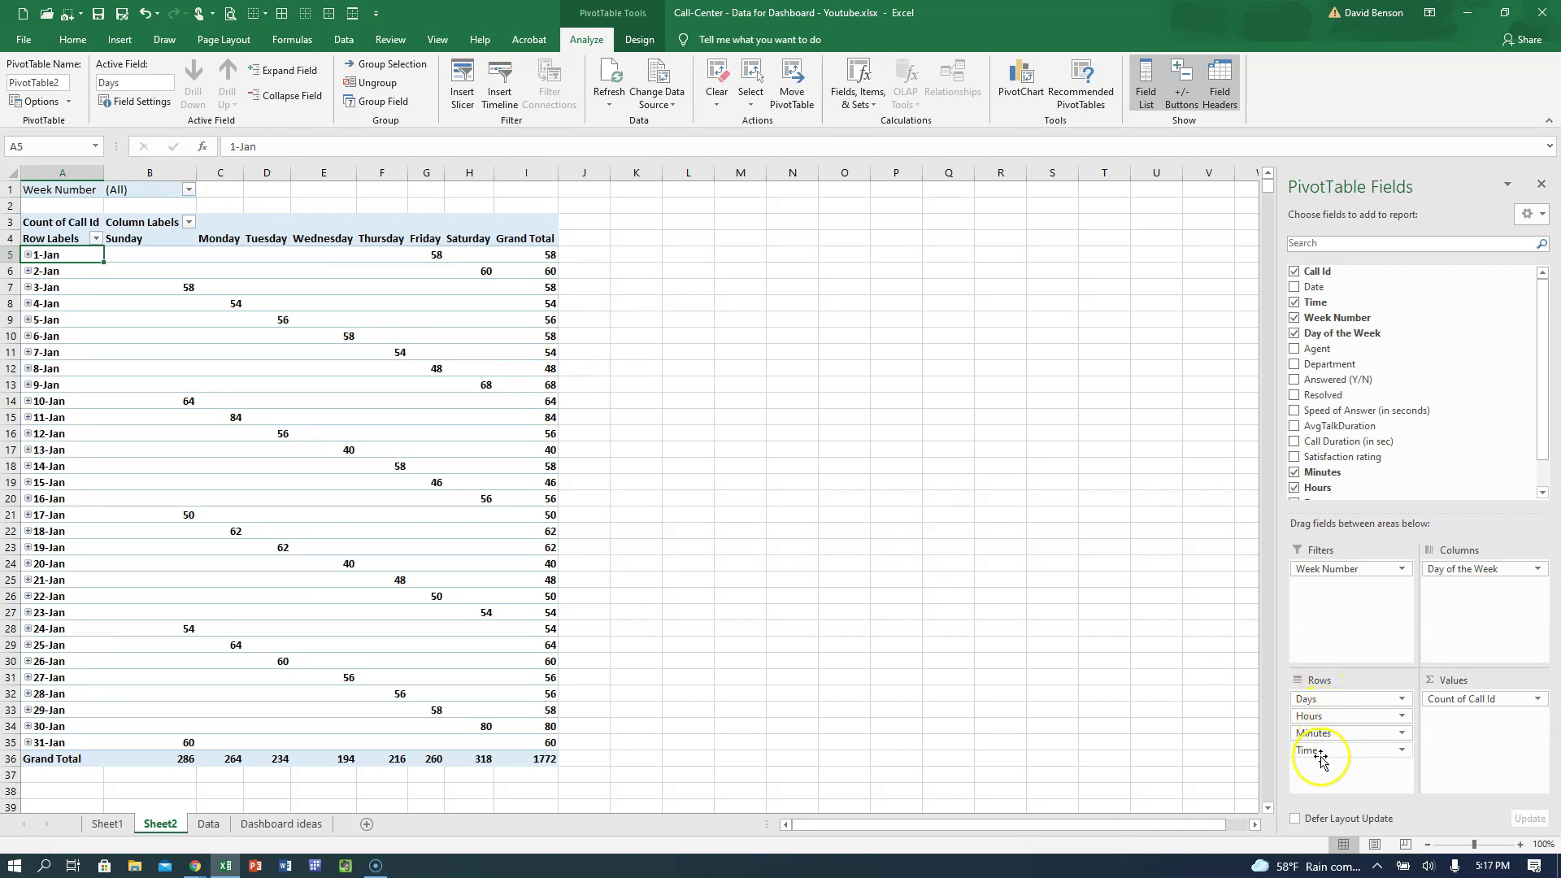
Step: Examine the grouping settings behind the PivotTable's date row labels and close them
left_click_drag(1322, 761, 396, 131)
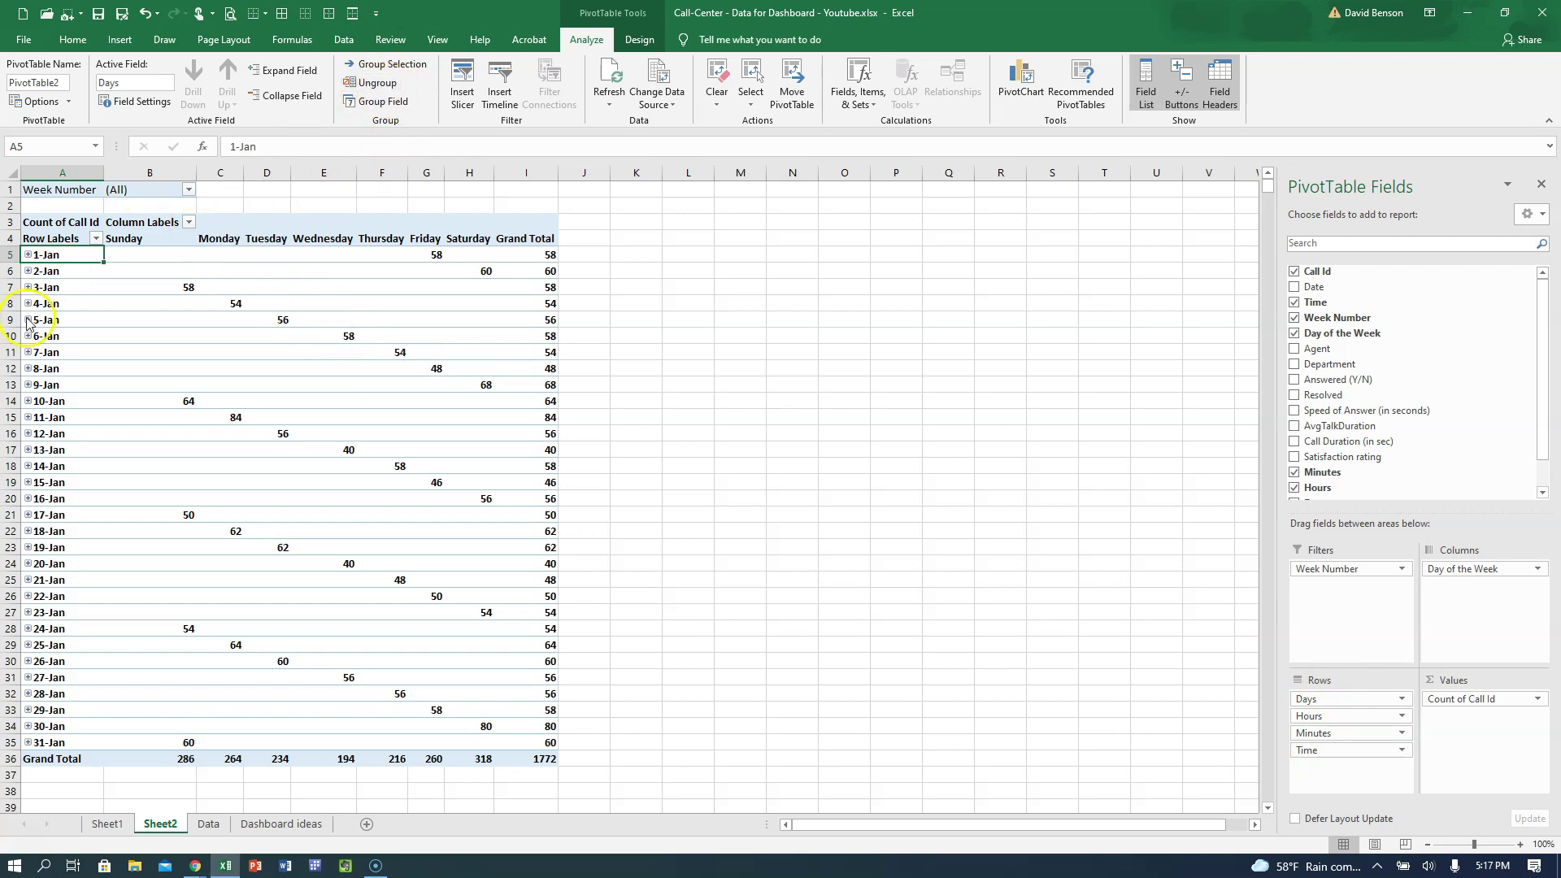
left_click(62, 303)
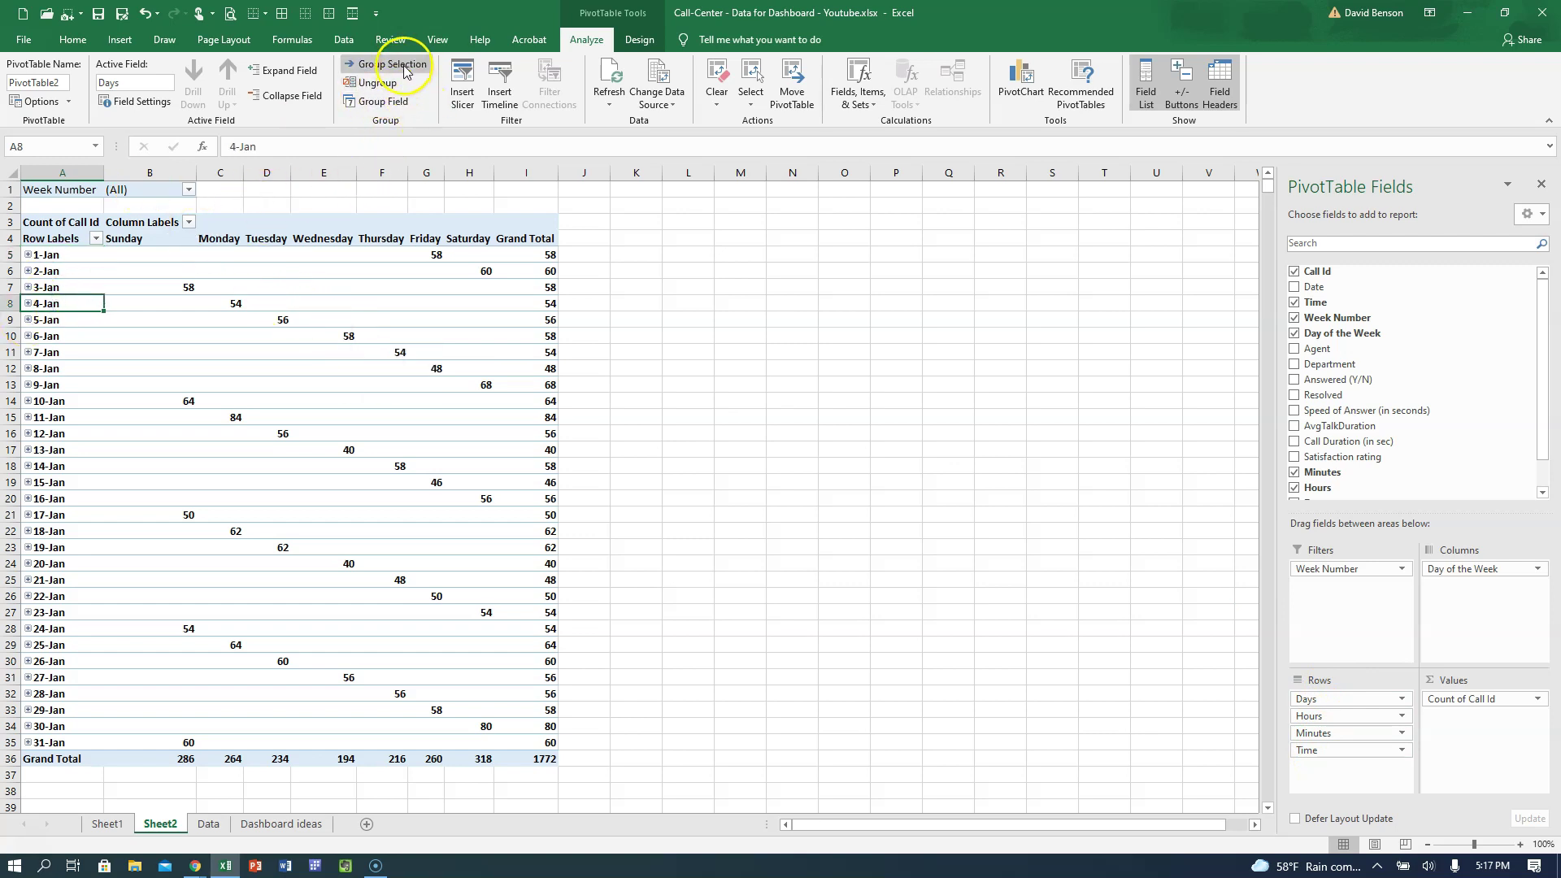
left_click(404, 71)
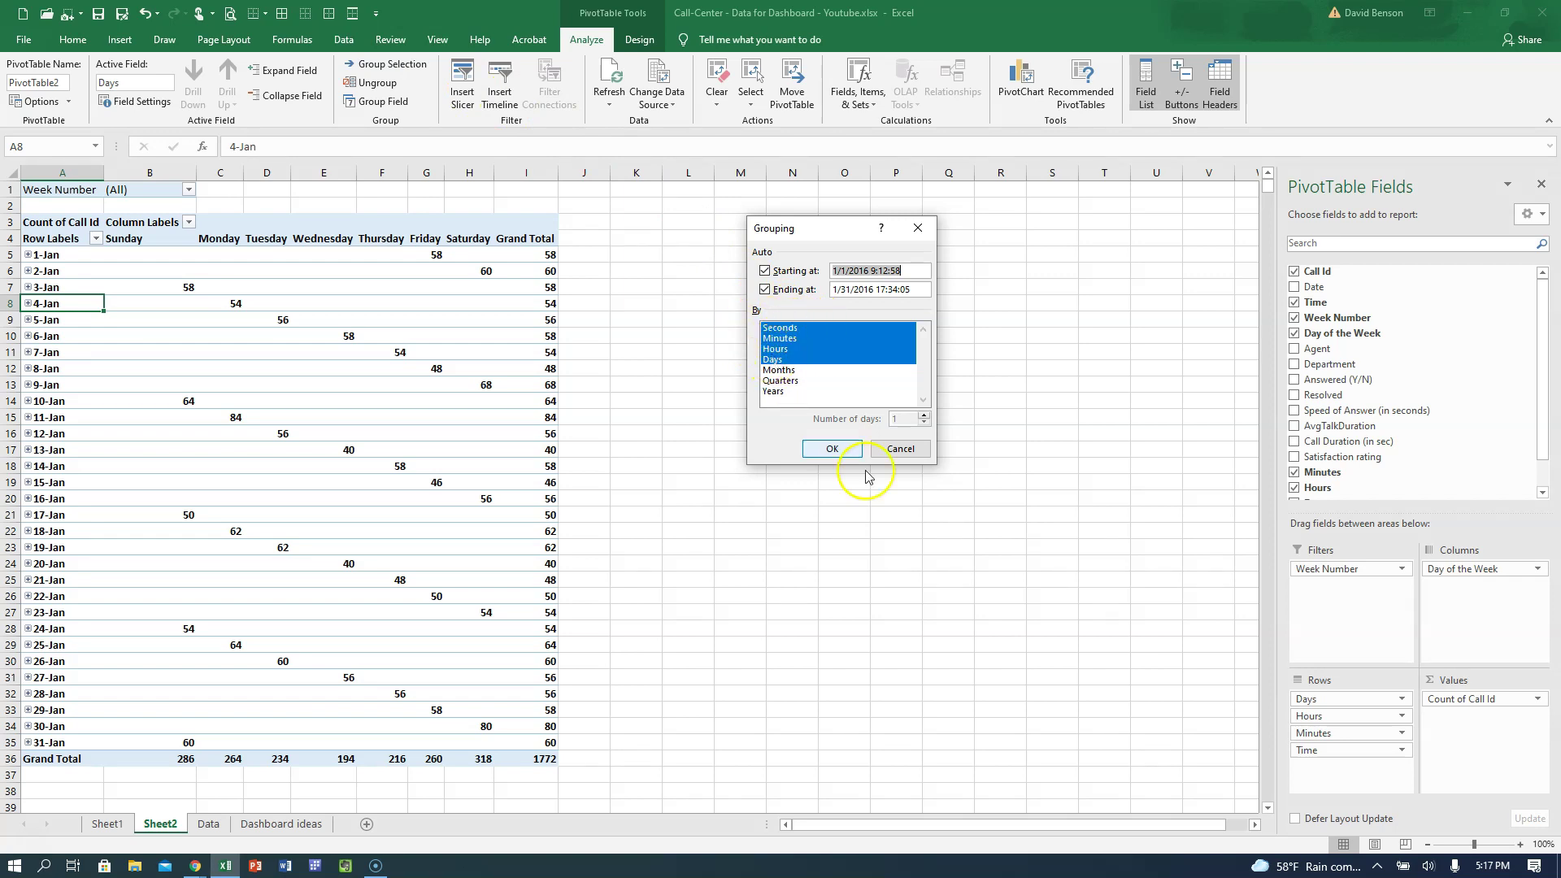
left_click(900, 450)
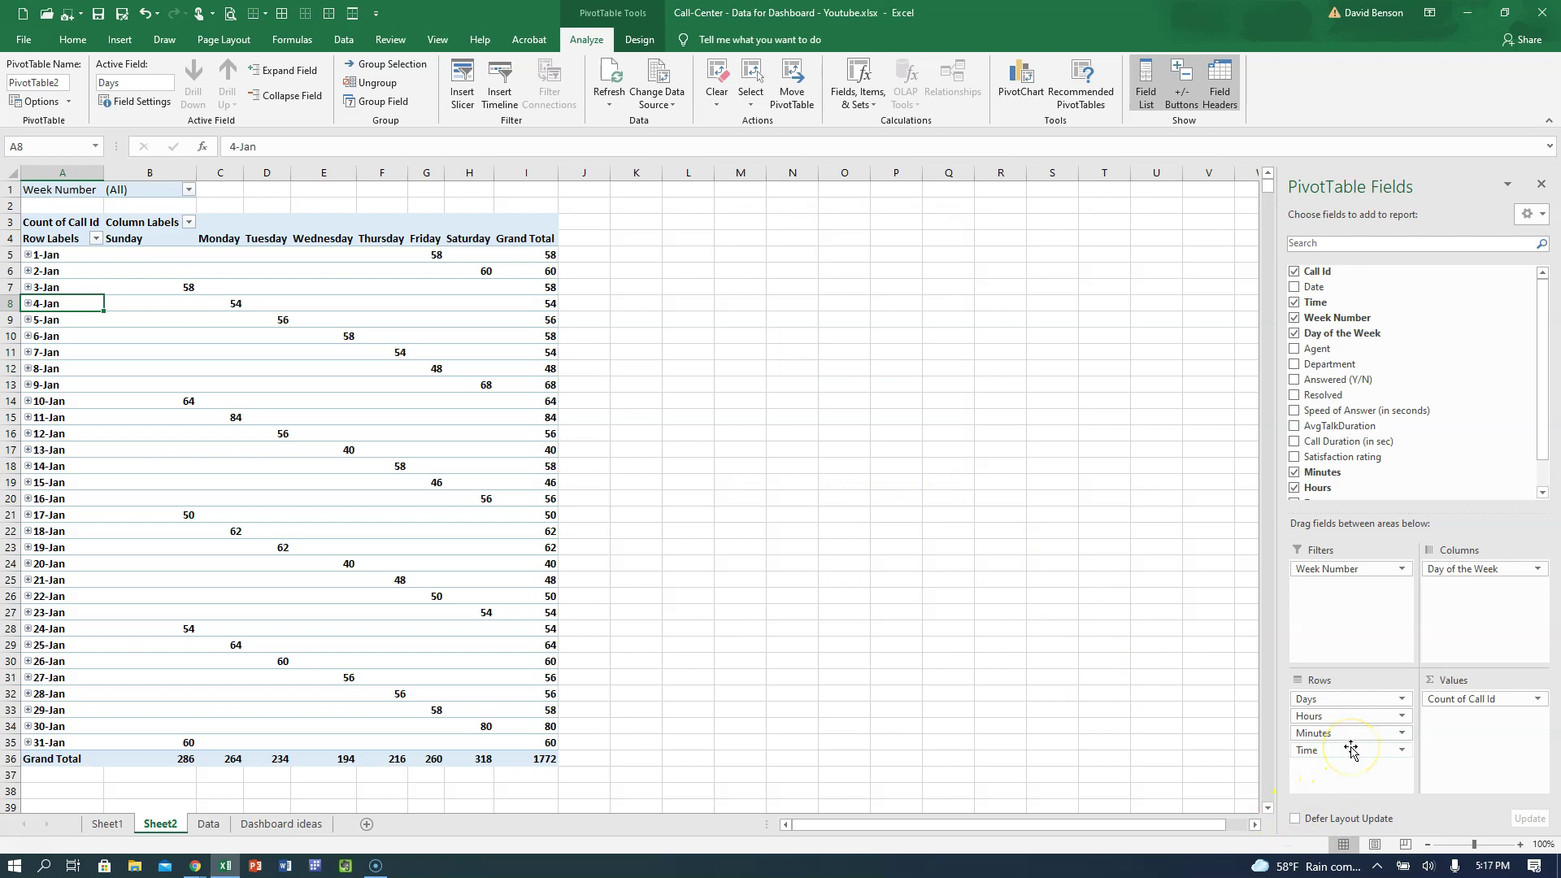
Step: Remove the Time and Days fields from the PivotTable rows, keeping Hours and Minutes
left_click_drag(1350, 752, 1199, 742)
left_click_drag(1335, 703, 1200, 712)
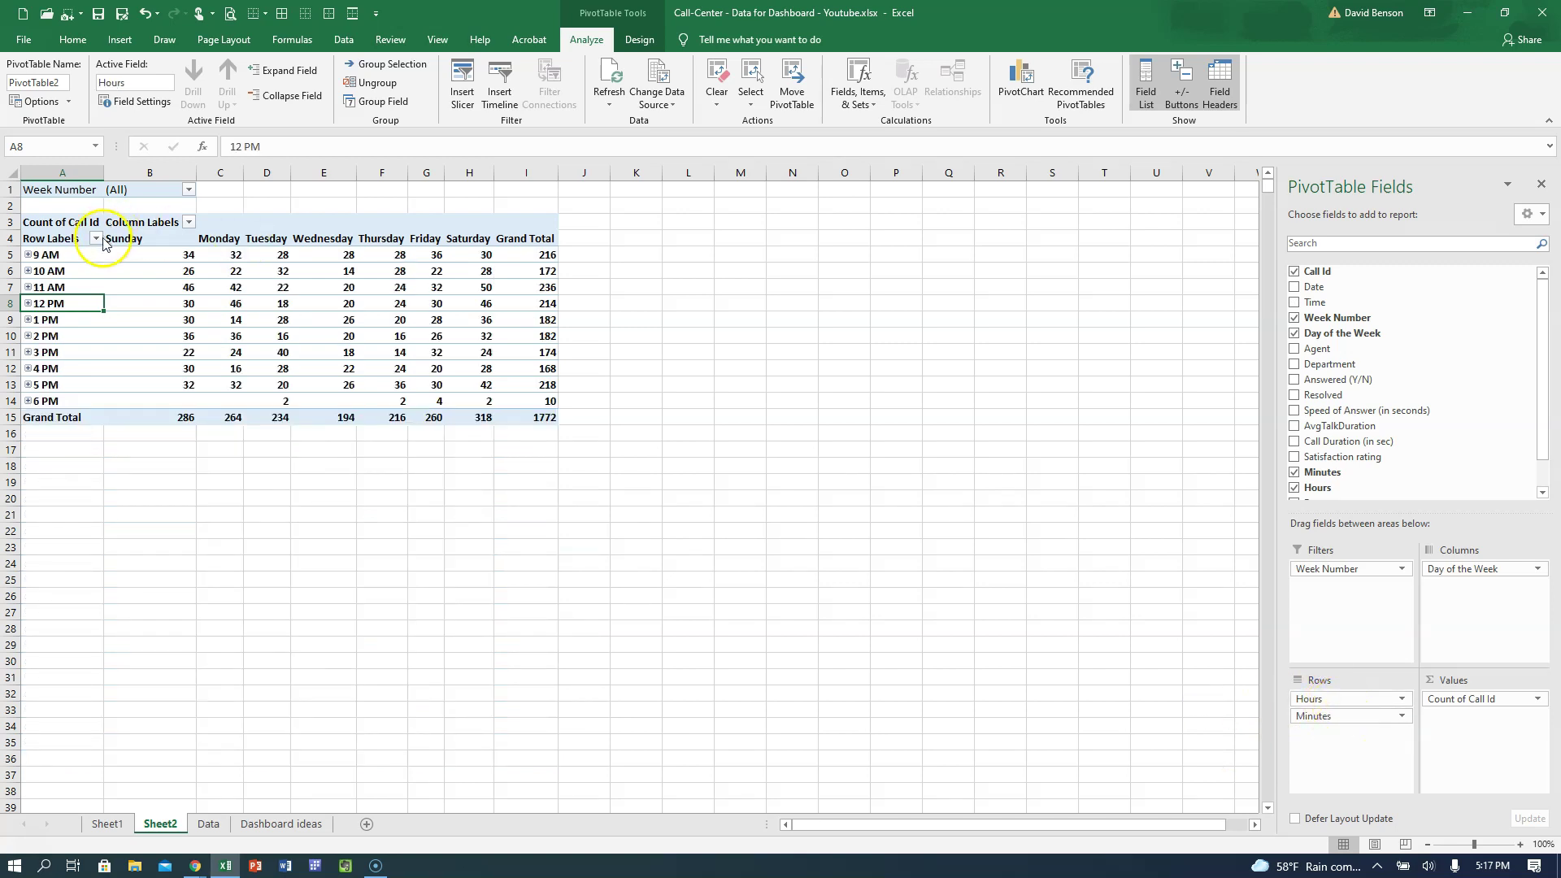
left_click(52, 254)
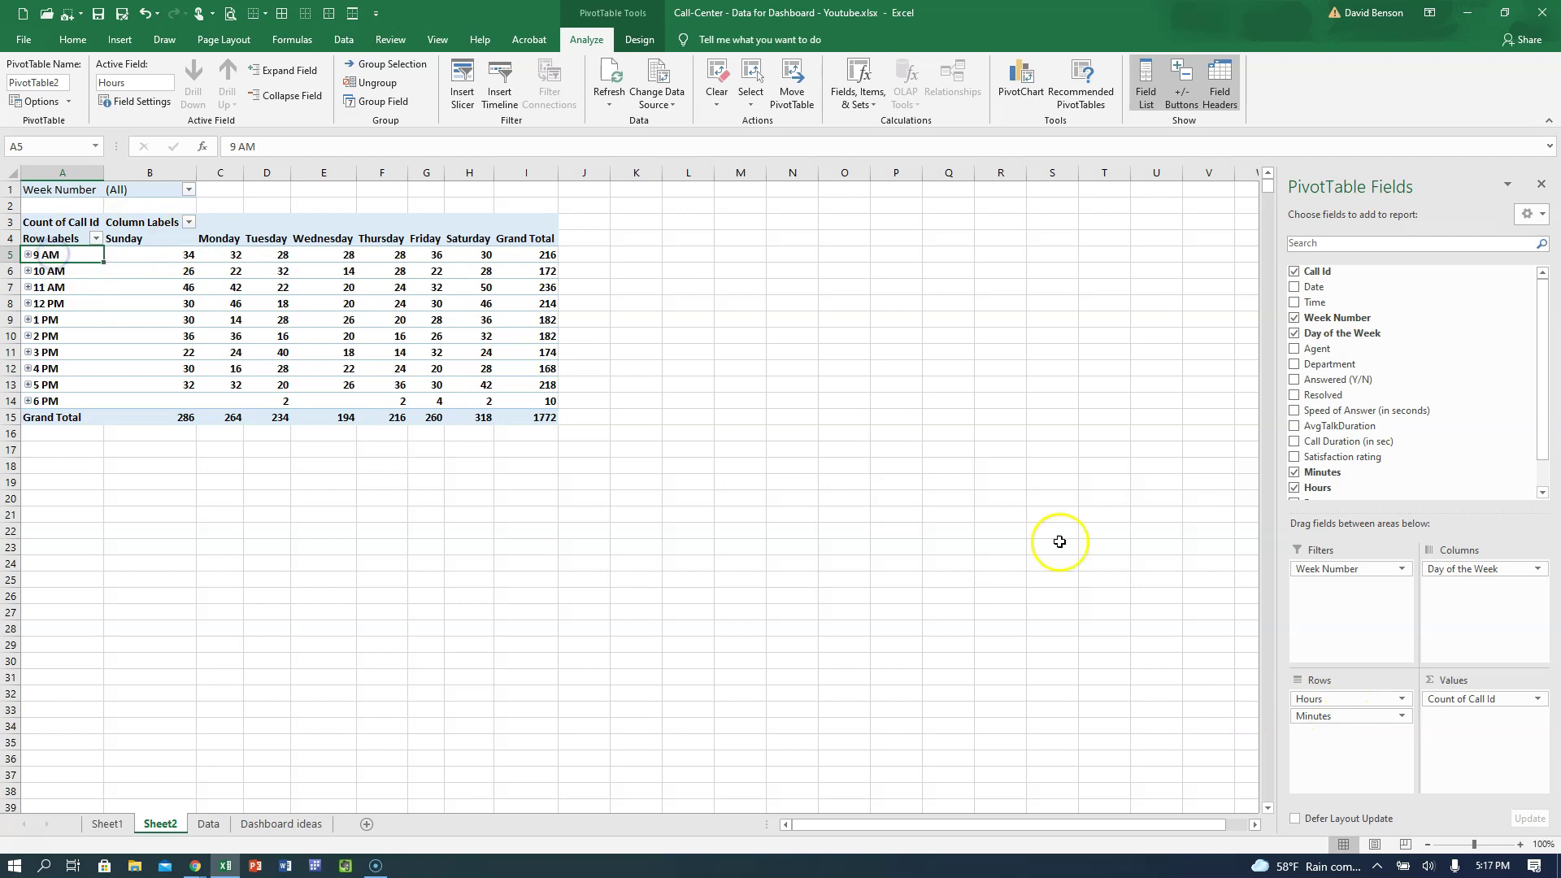
Step: Expand the 9 AM row to examine the call counts per minute and weekday, and collapse it again
left_click_drag(1313, 715, 29, 258)
left_click(27, 255)
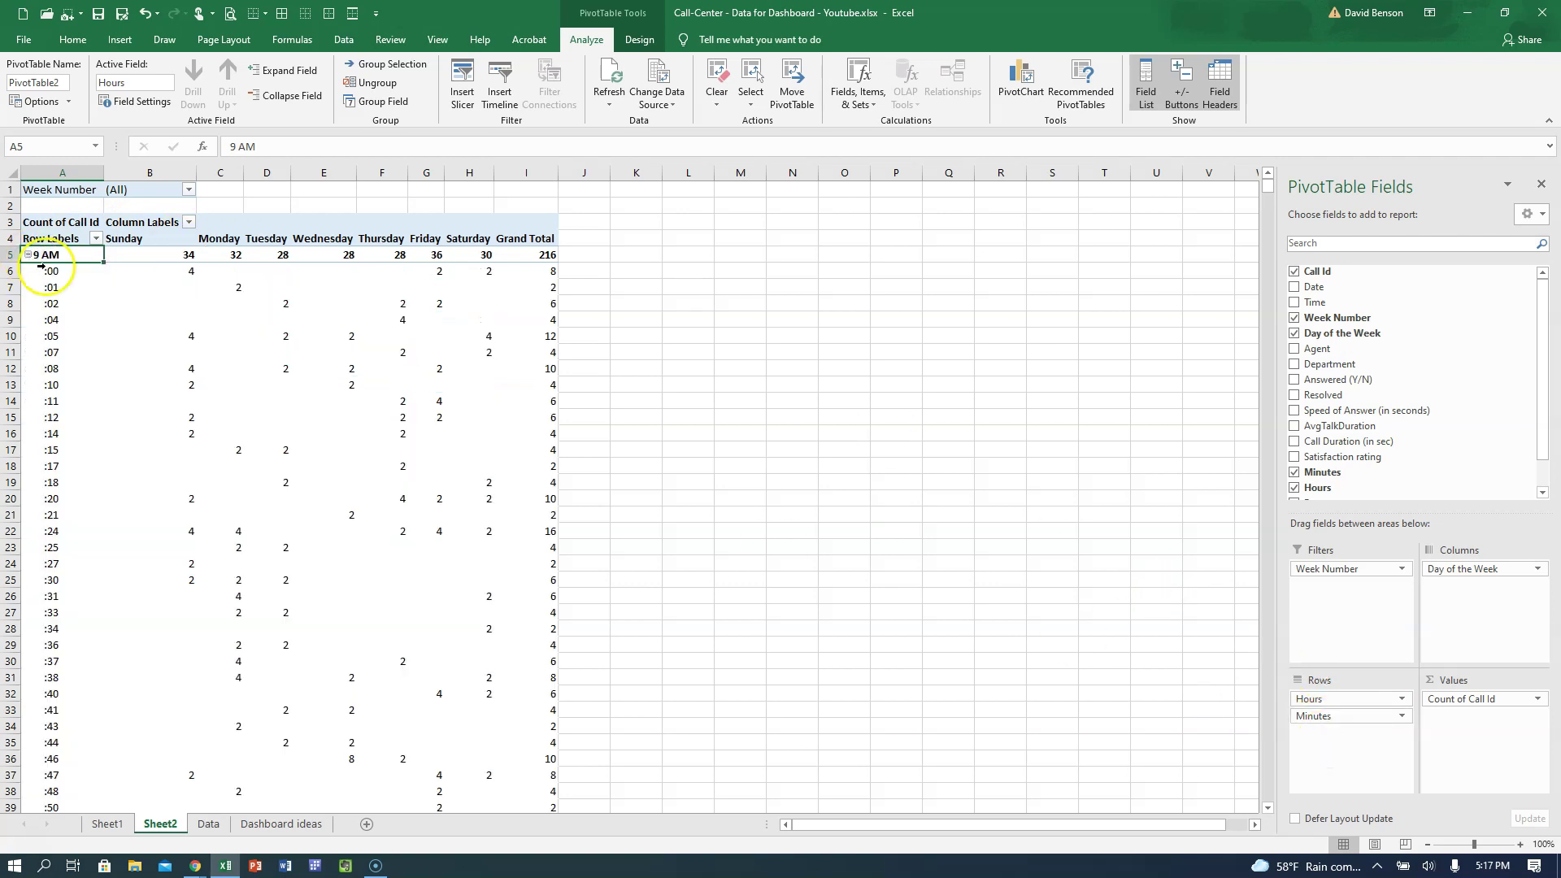
left_click(191, 272)
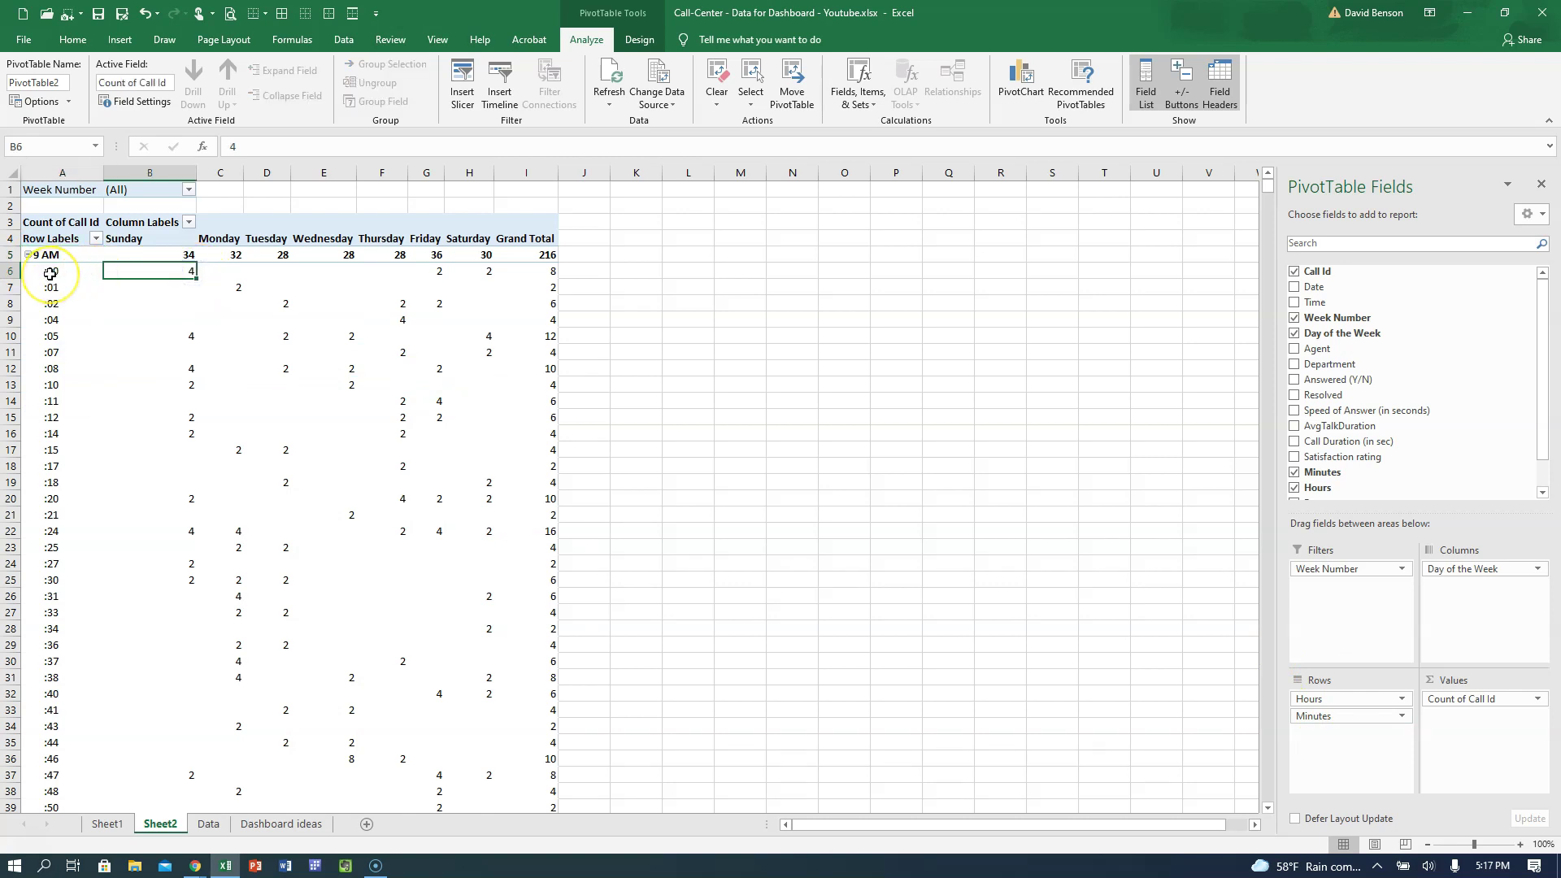
left_click(549, 270)
left_click(172, 274)
left_click(425, 275)
left_click(472, 273)
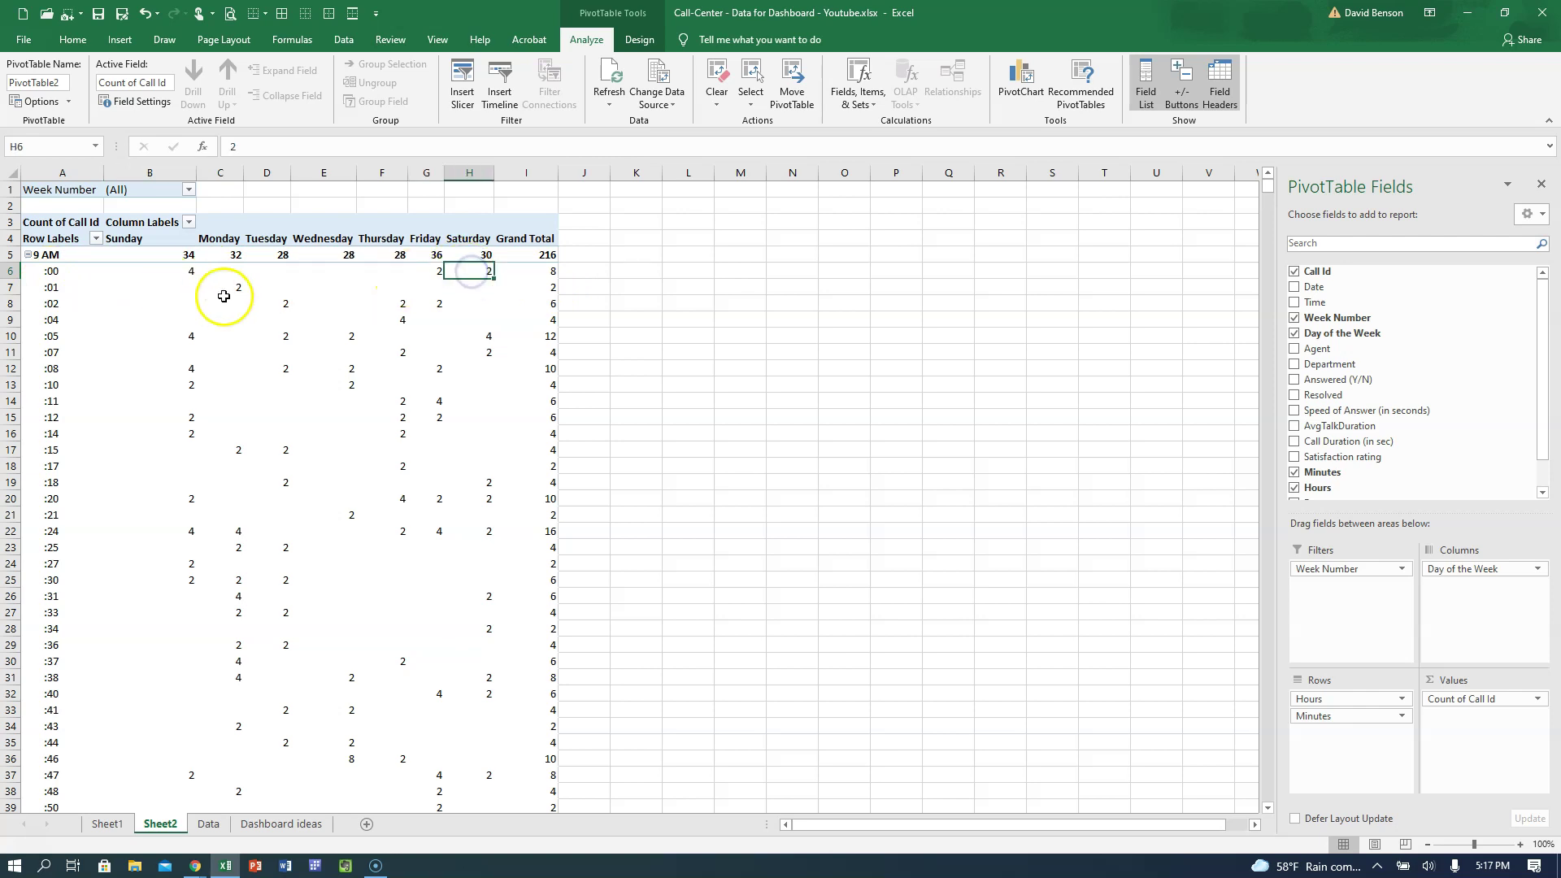
left_click(537, 286)
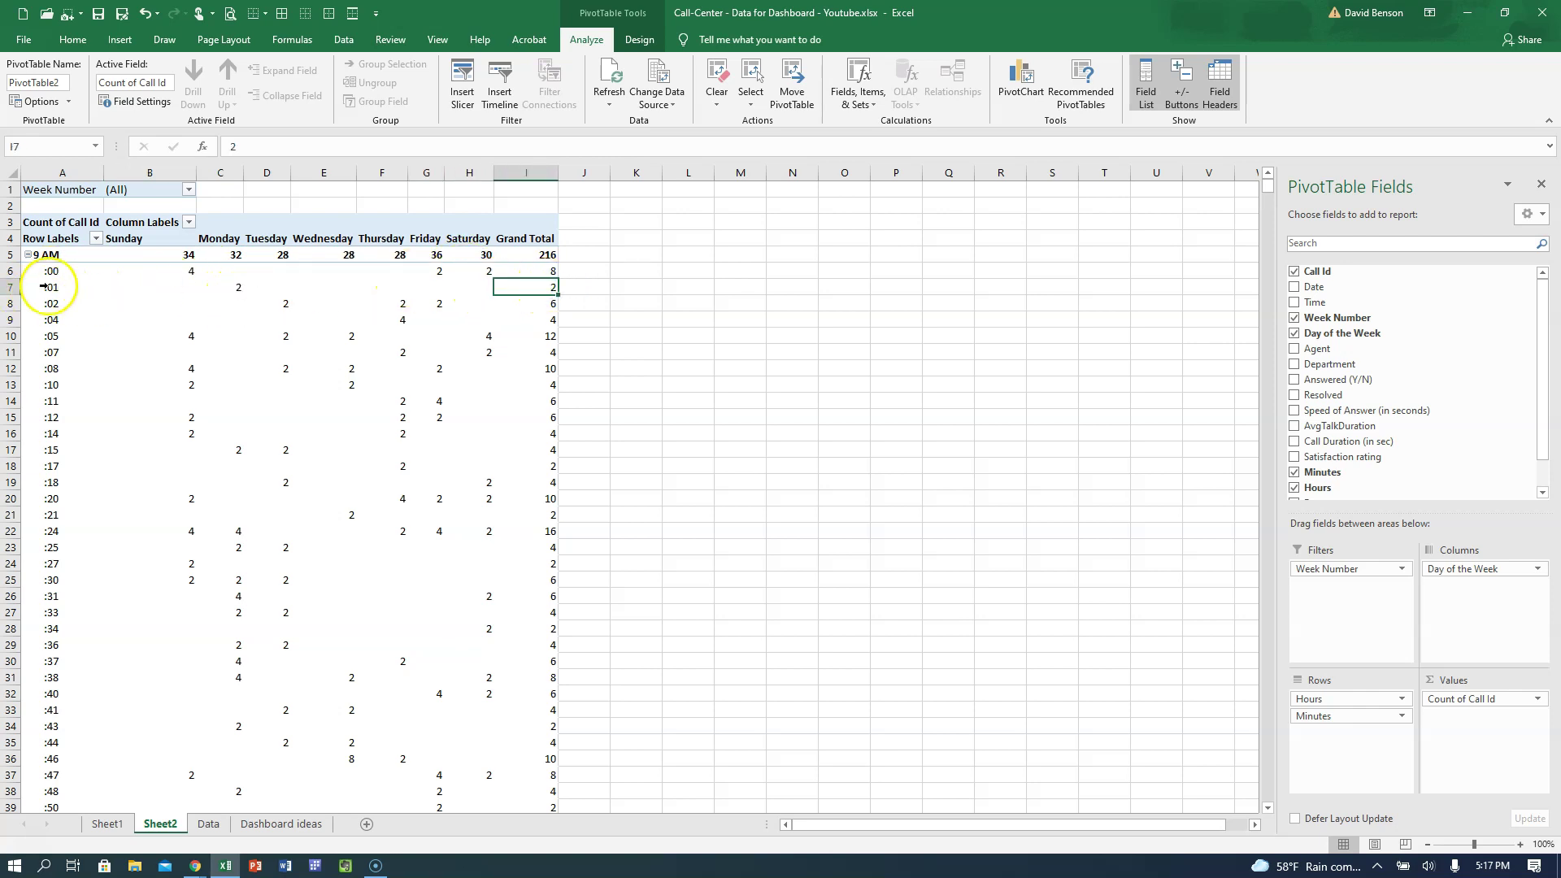
left_click(542, 302)
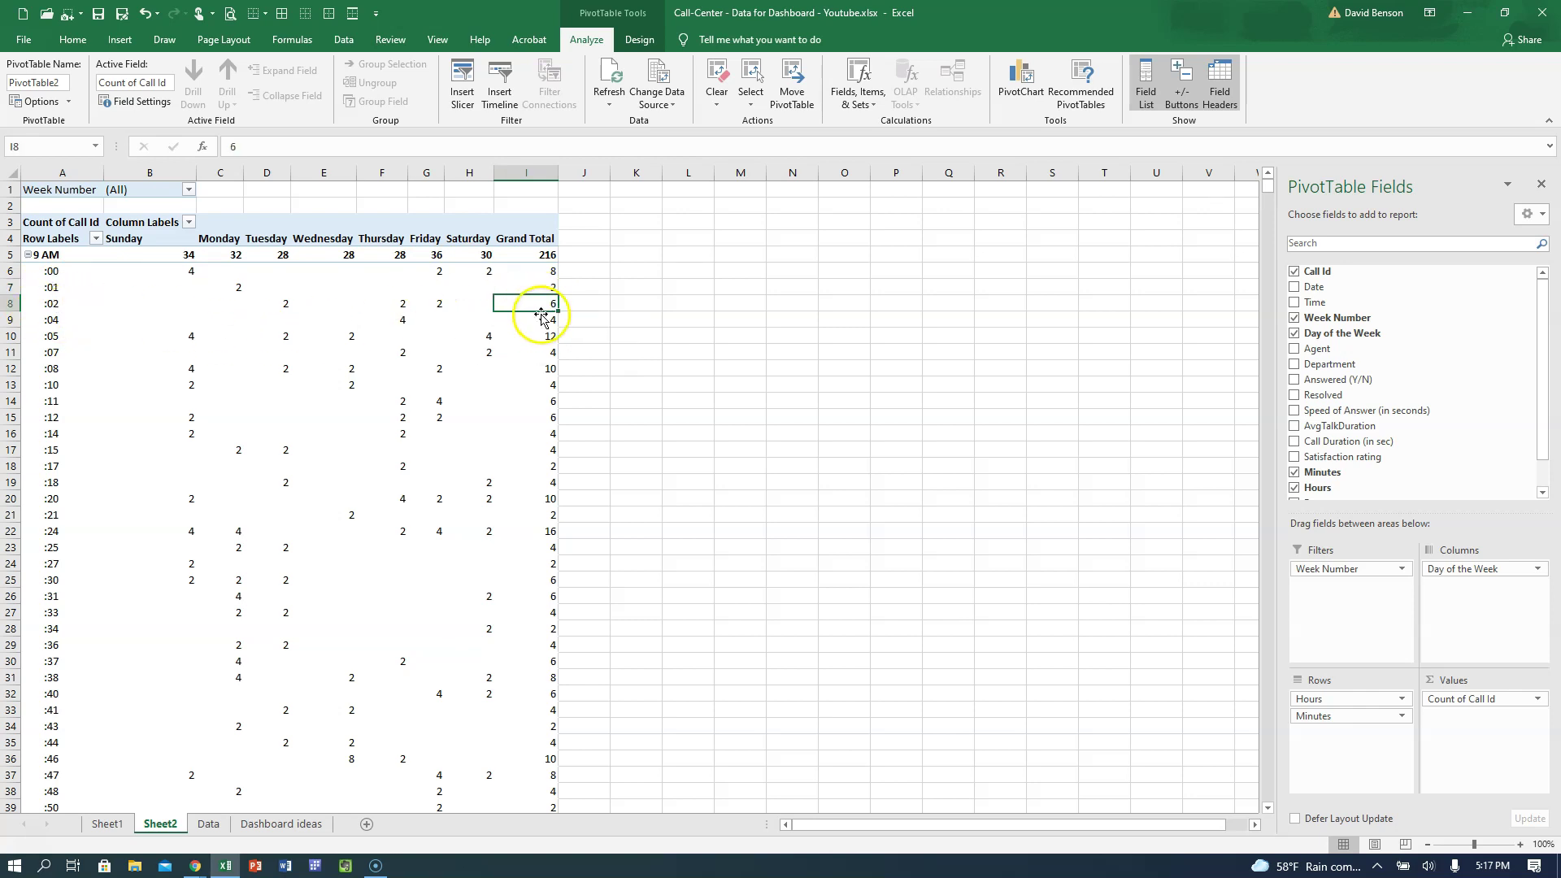
left_click(29, 256)
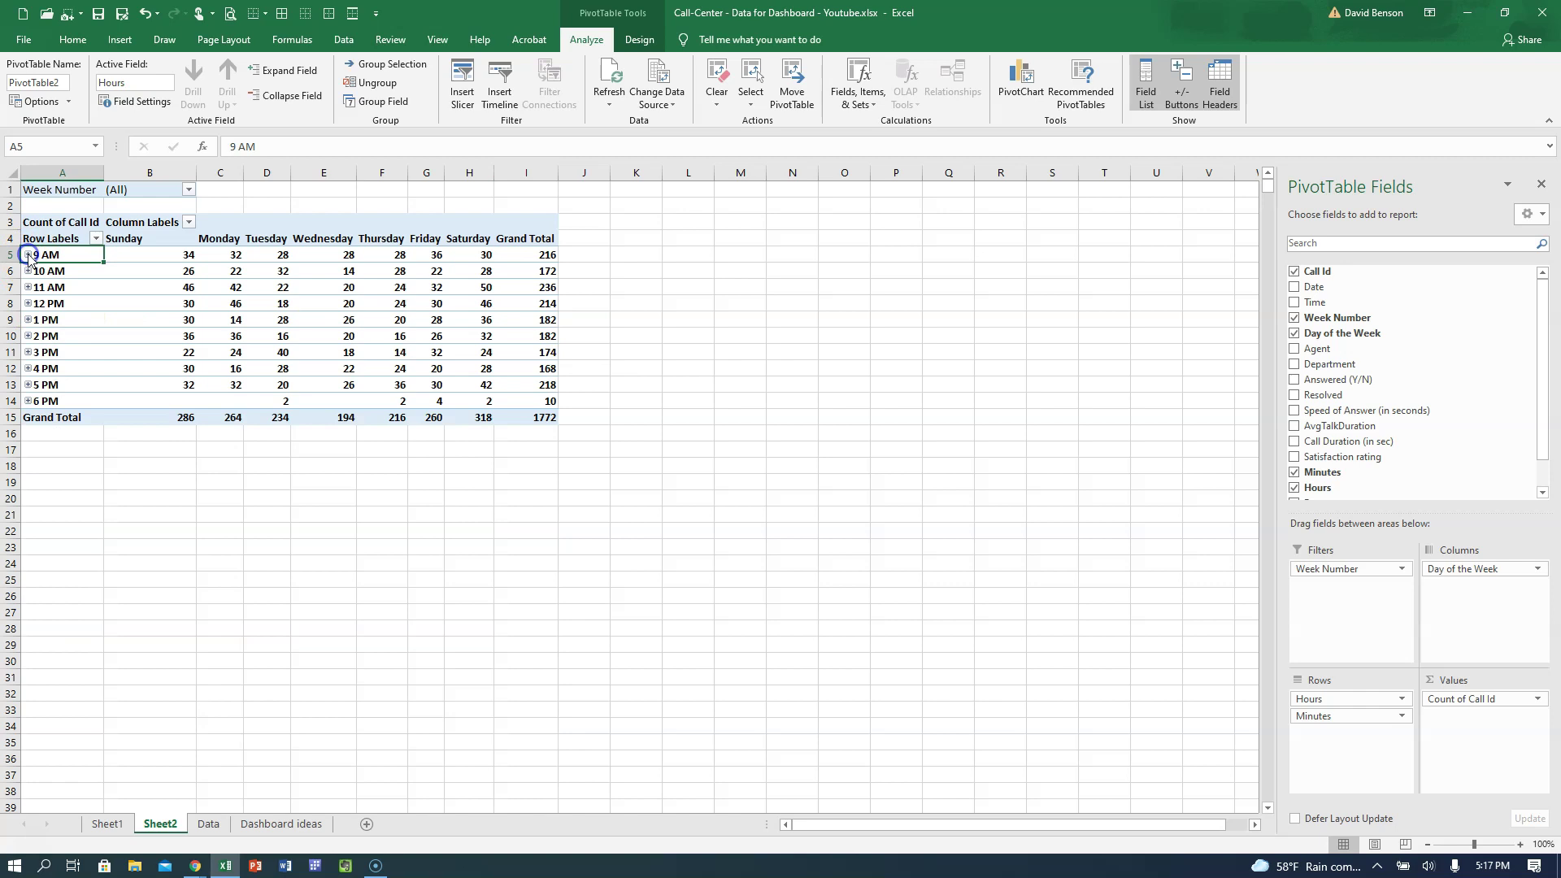
Step: Expand and collapse the 1 PM row, and remove the Minutes field so the PivotTable rows use only Hours
left_click(28, 320)
left_click(28, 320)
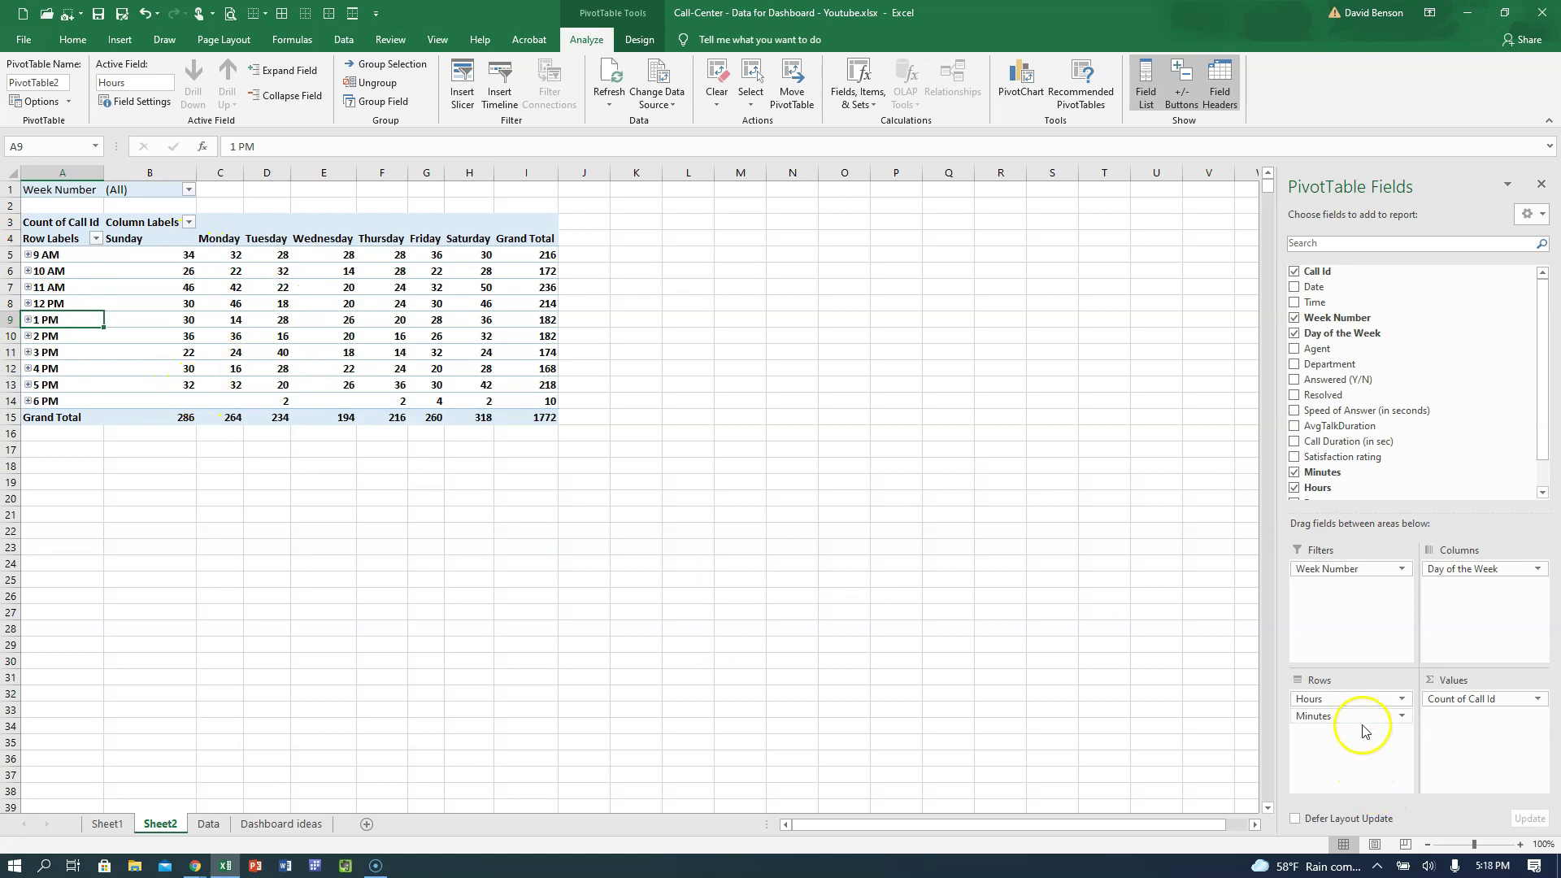
left_click_drag(1366, 717, 1209, 715)
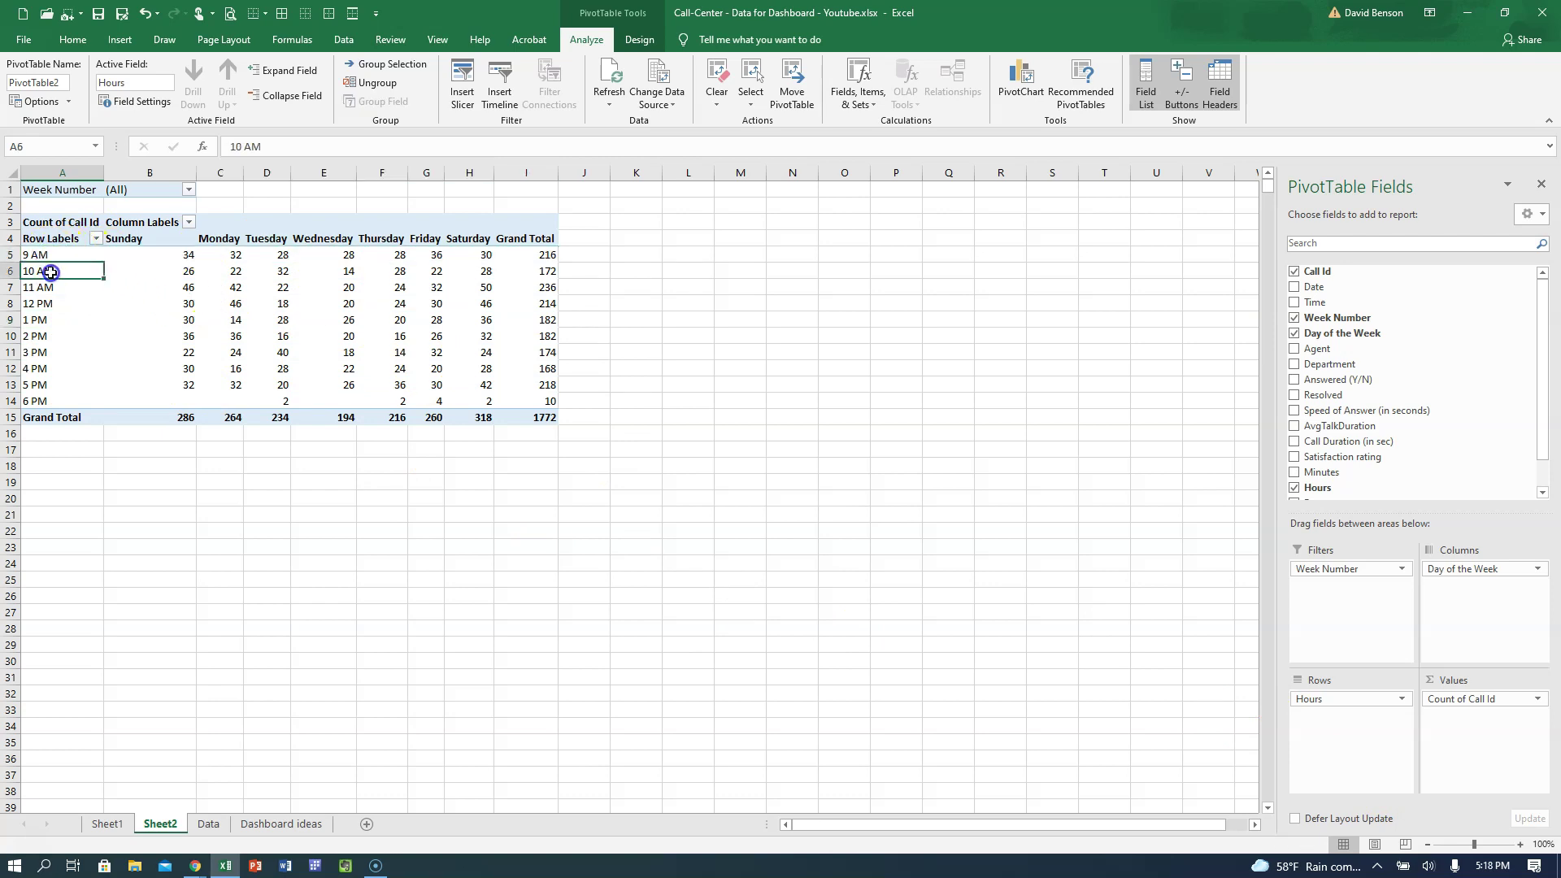
Step: Add Minutes to the PivotTable rows, clear the rows, and rebuild them from the Time field, keeping only Hours
scroll(1374, 388, "down", 1)
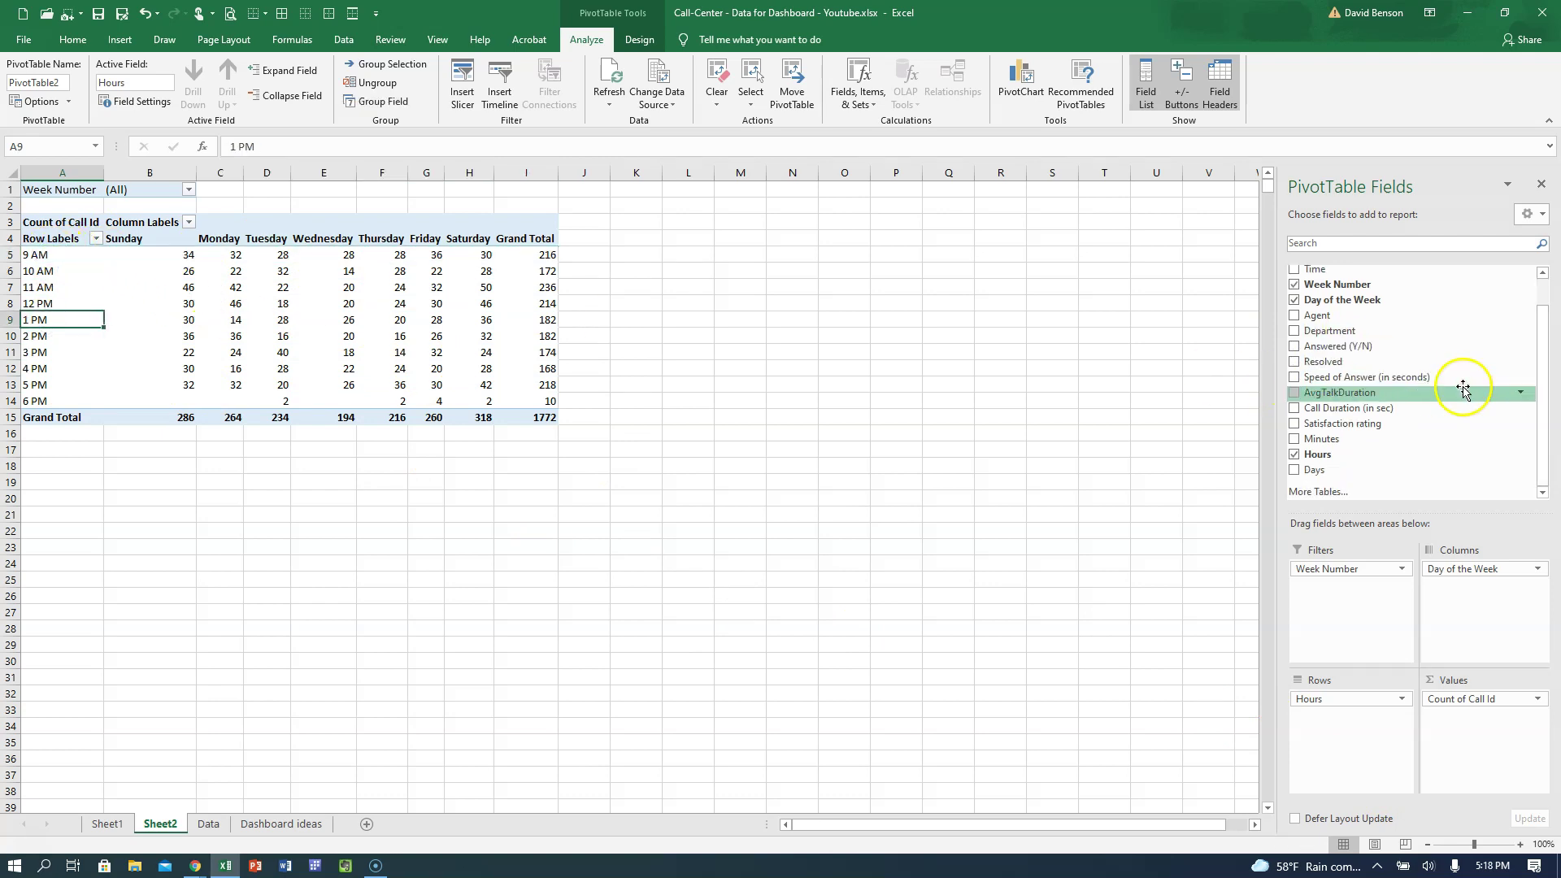
left_click_drag(1321, 439, 1372, 722)
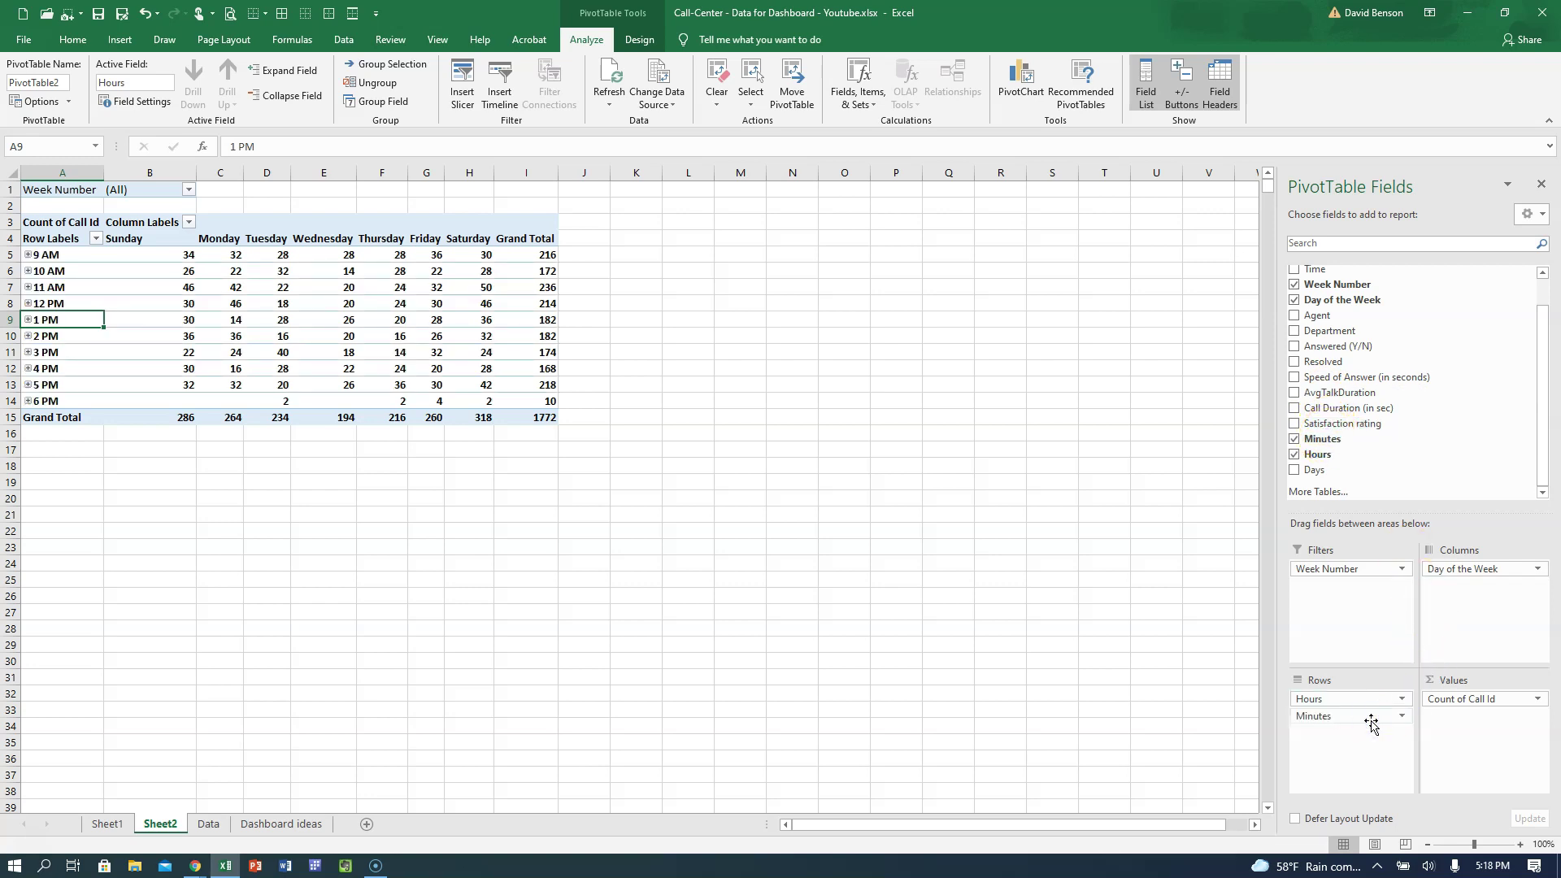
left_click_drag(1322, 470, 1202, 707)
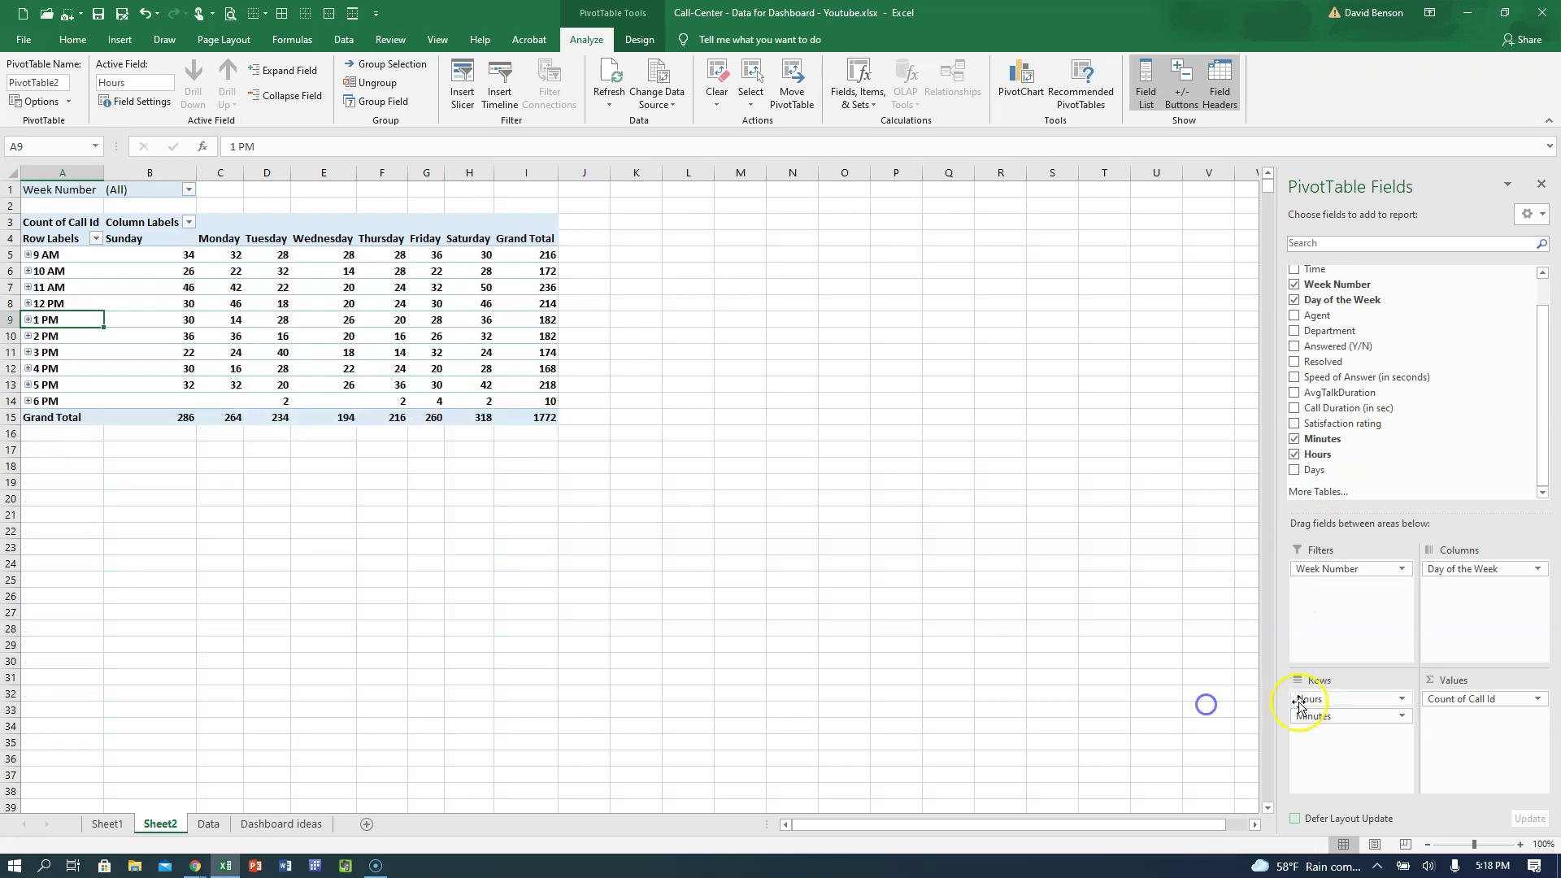
left_click_drag(1342, 699, 1138, 714)
scroll(1526, 453, "up", 1)
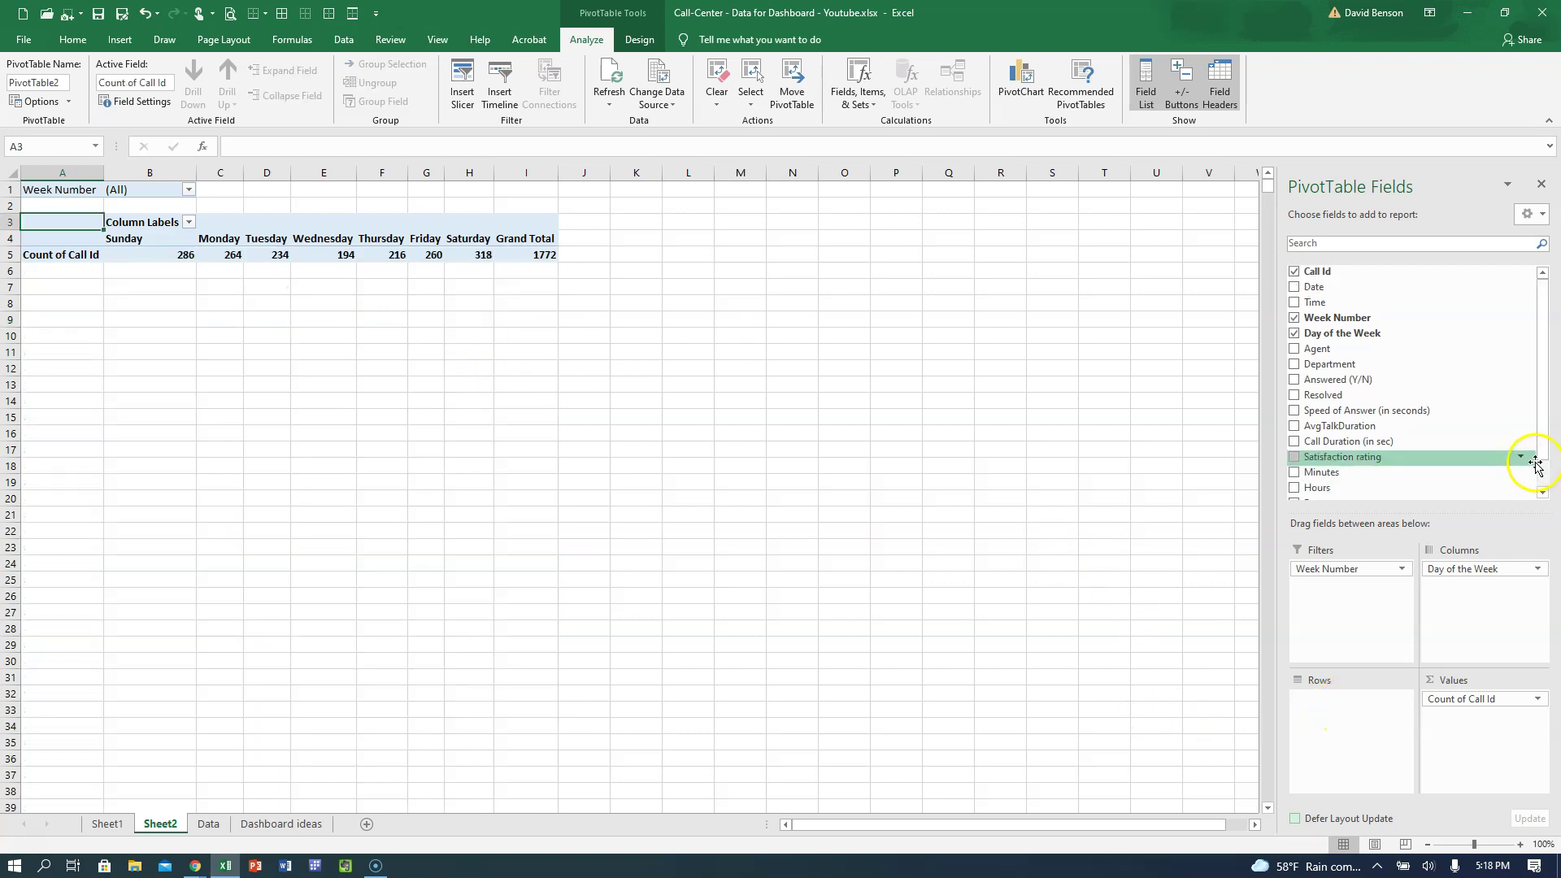
left_click_drag(1353, 308, 1172, 764)
left_click_drag(1330, 699, 1183, 714)
left_click_drag(1339, 719, 1139, 721)
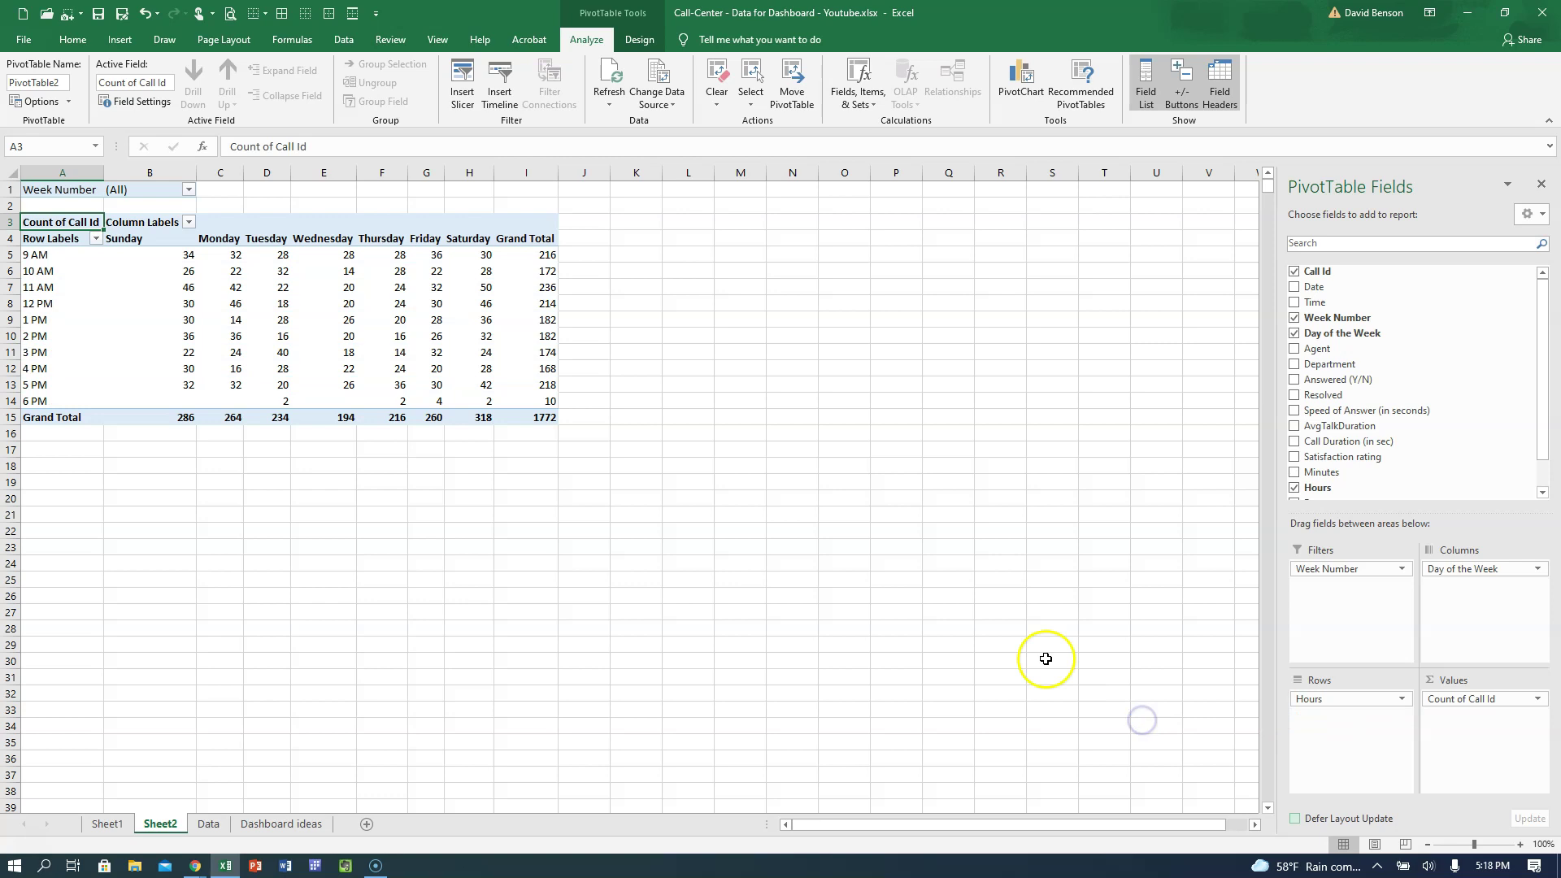
Step: Examine the PivotTable's call counts per hour, the grand totals for each hour, and the Sunday and Monday columns
left_click(57, 254)
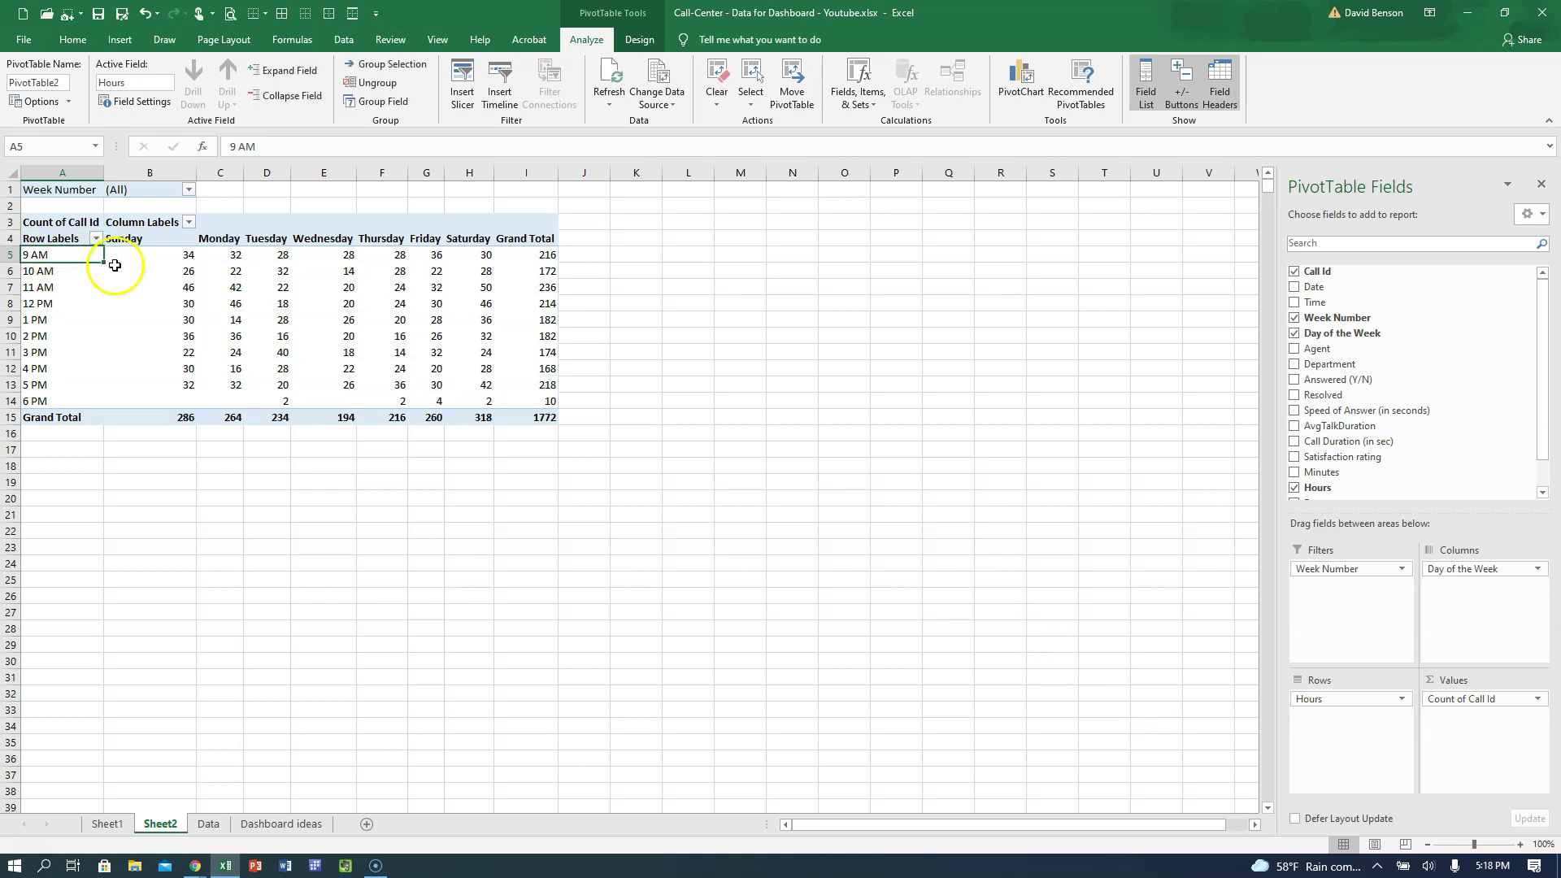
left_click(556, 257)
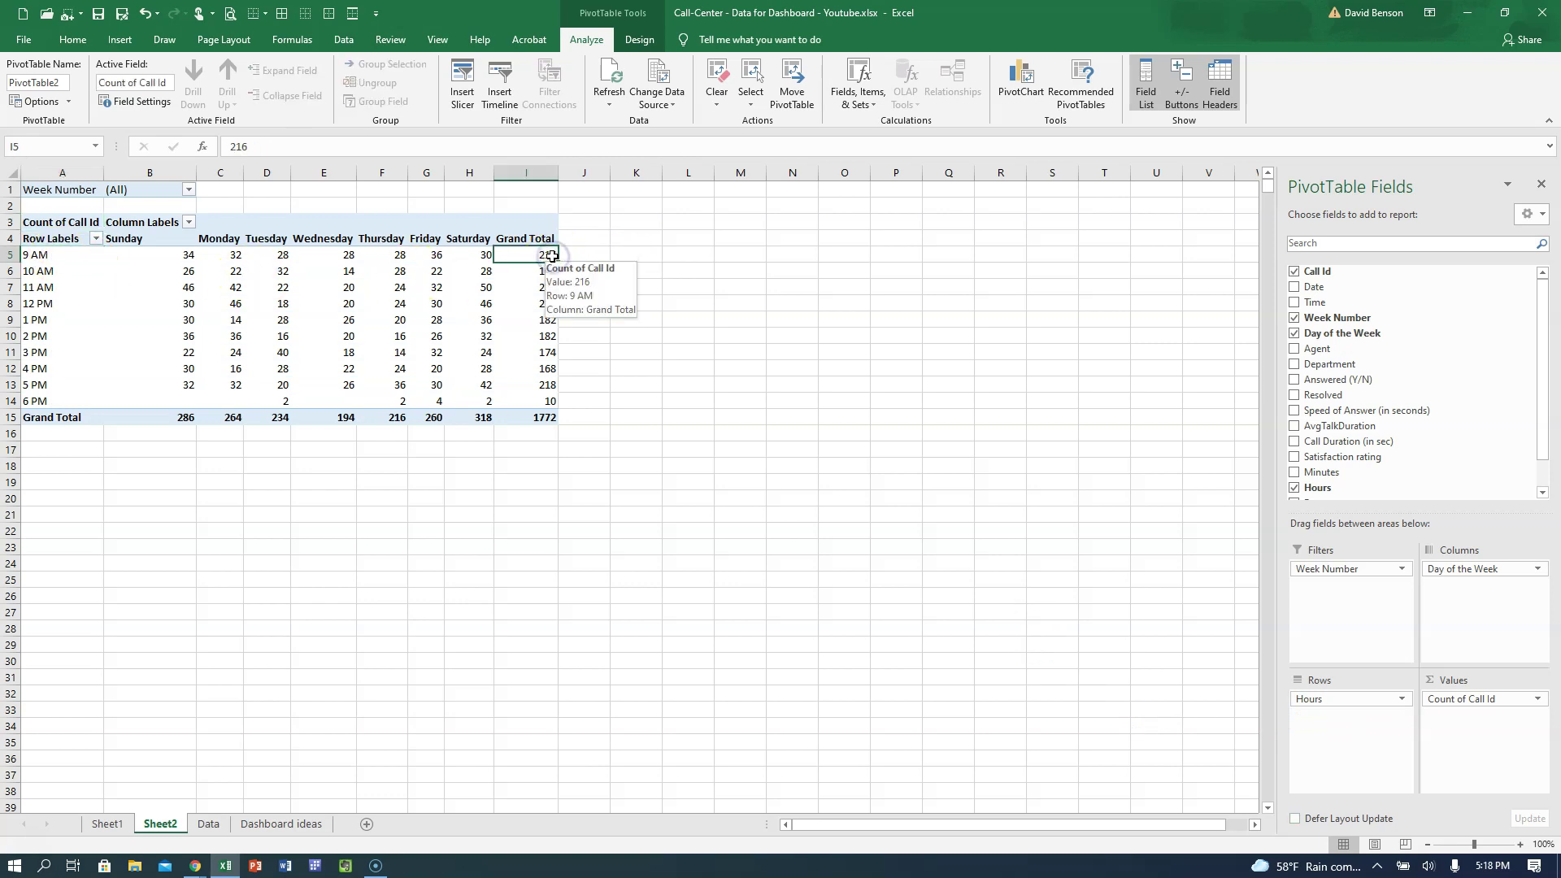
left_click(39, 272)
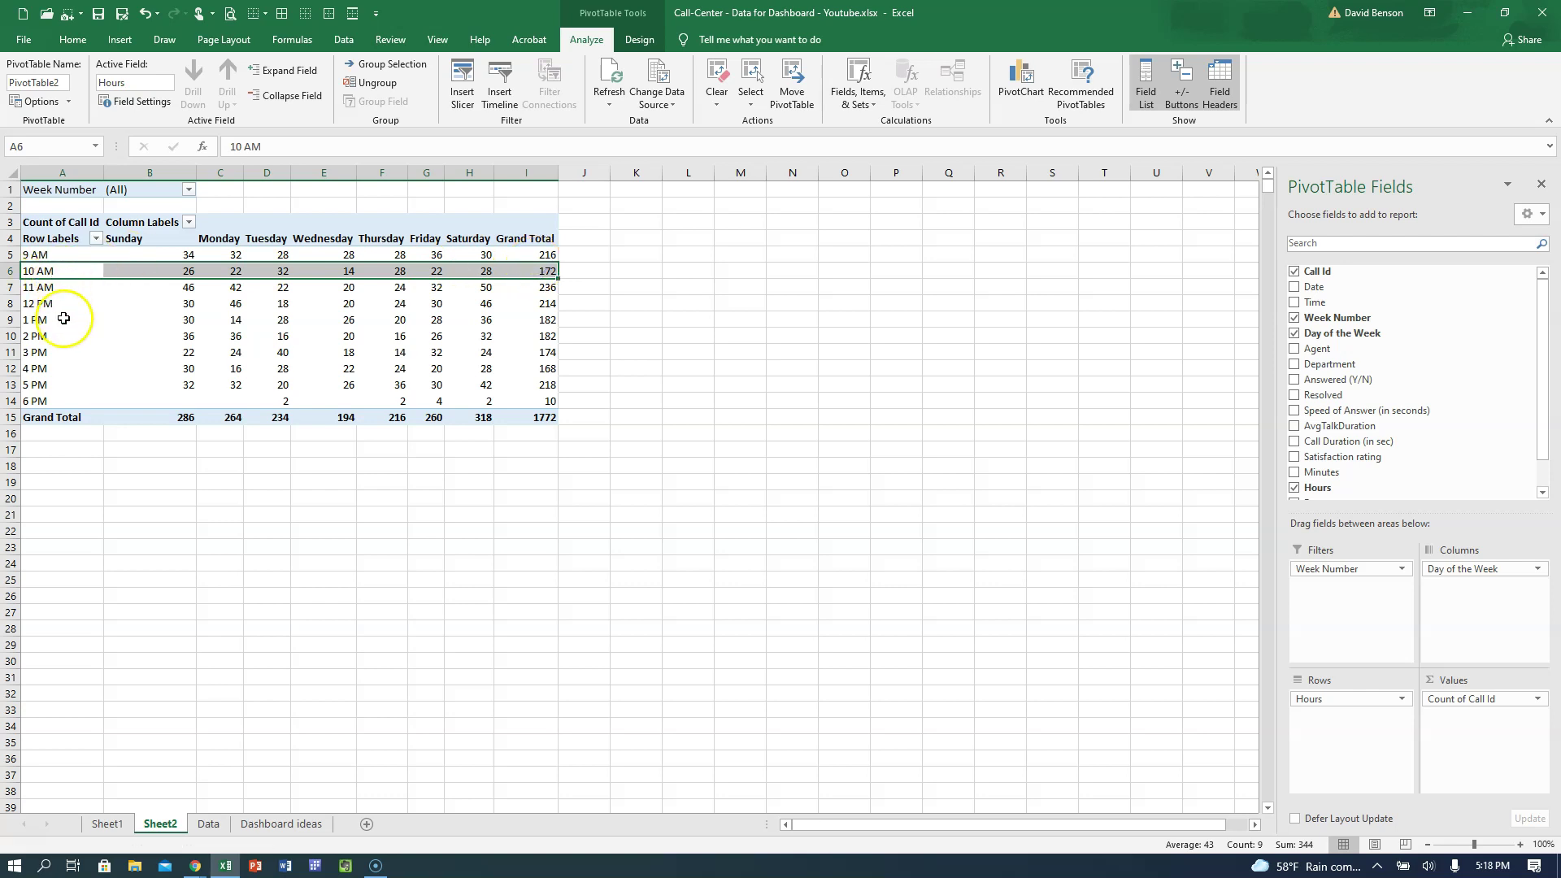
left_click(527, 400)
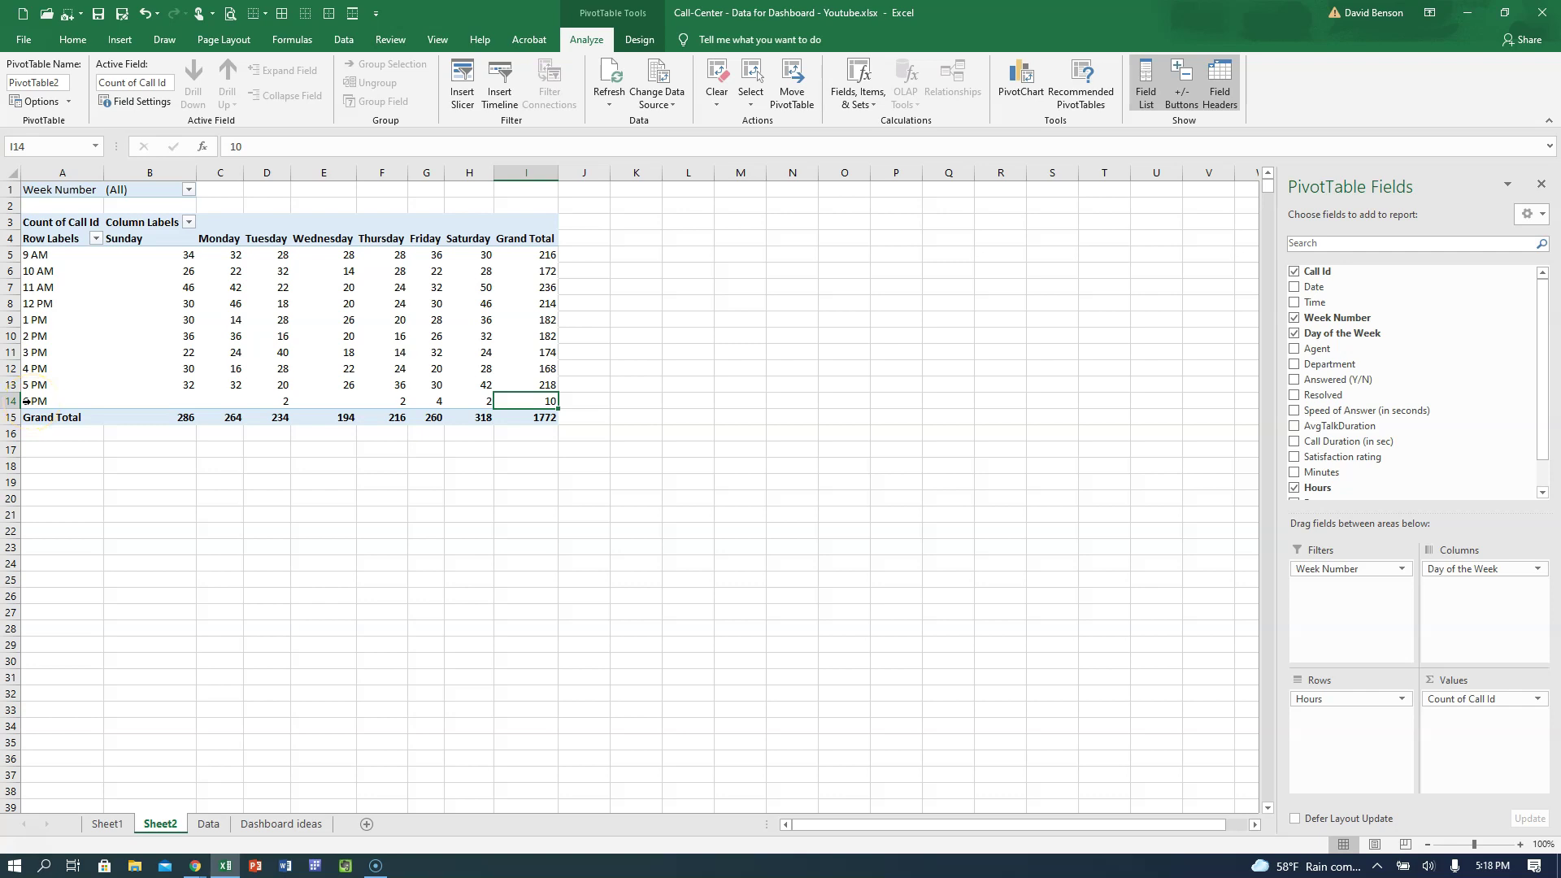
left_click(158, 254)
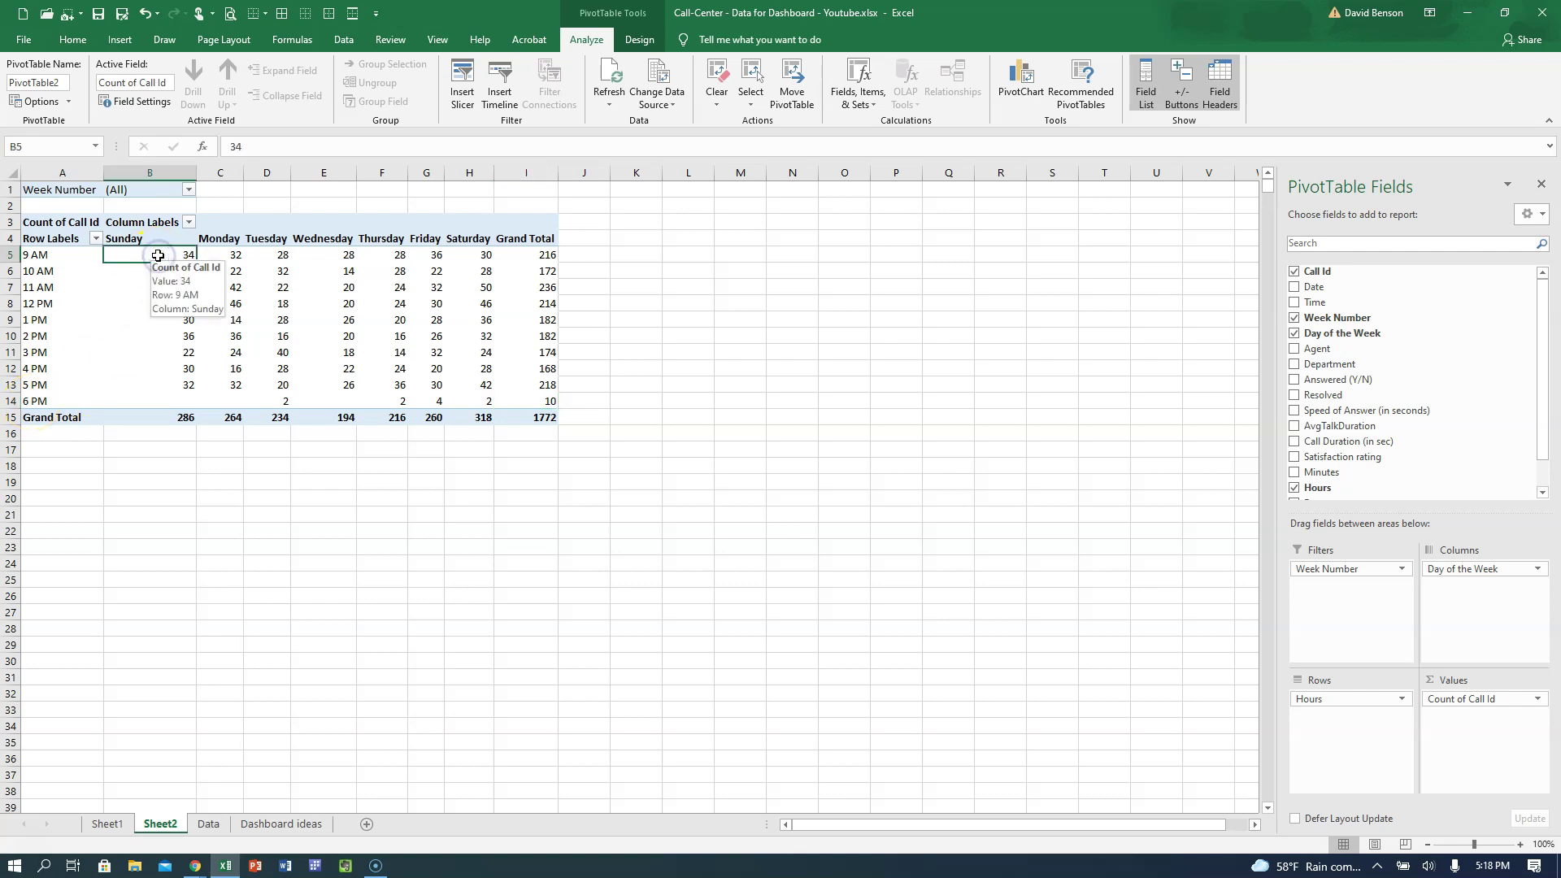
left_click(171, 237)
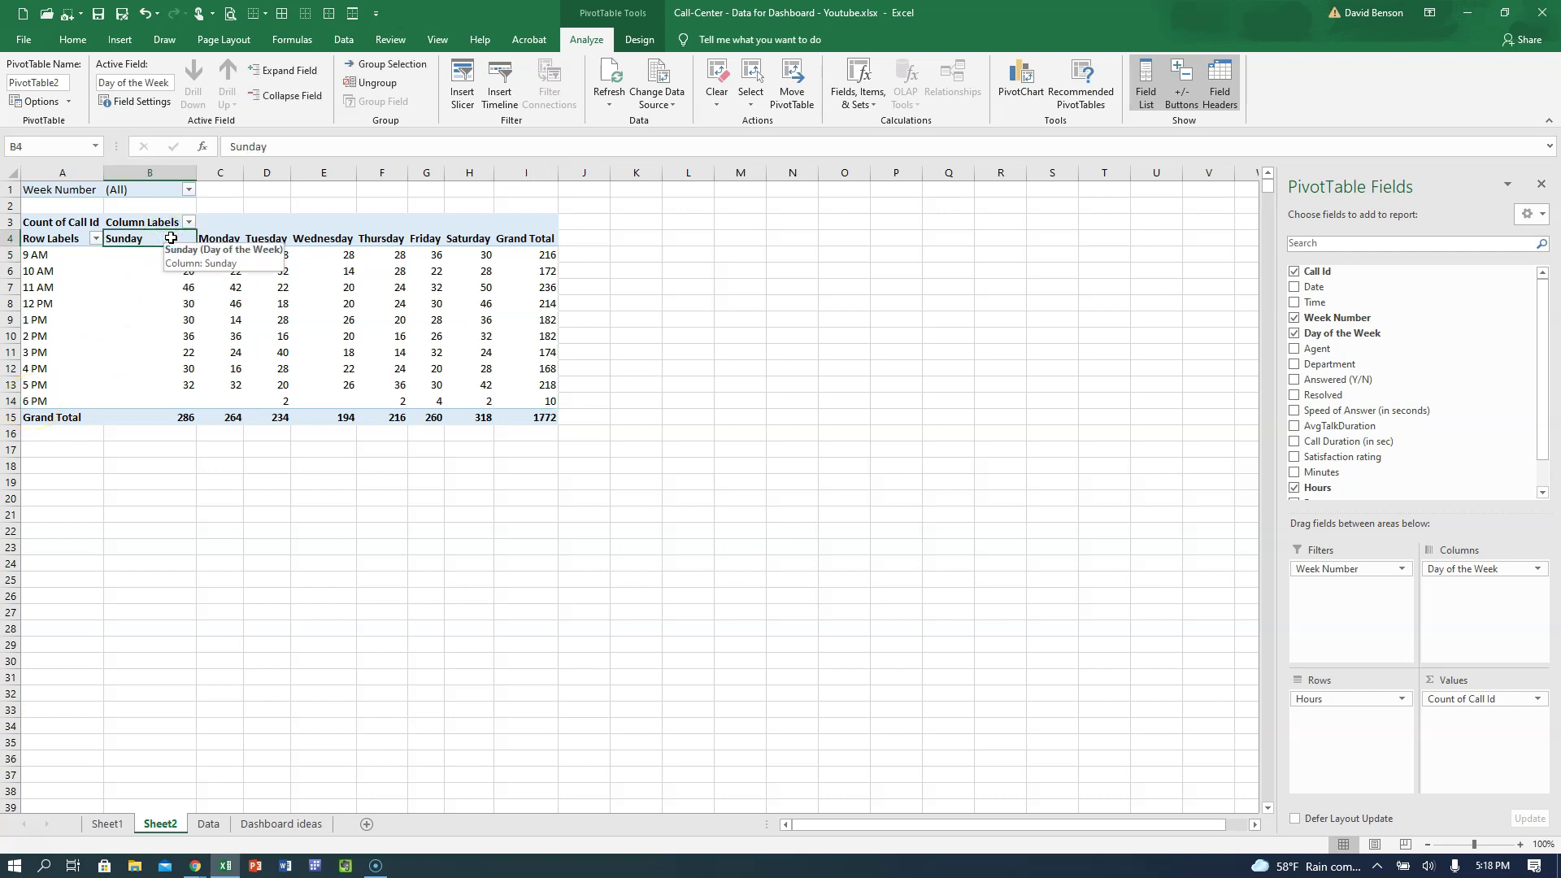
left_click(170, 271)
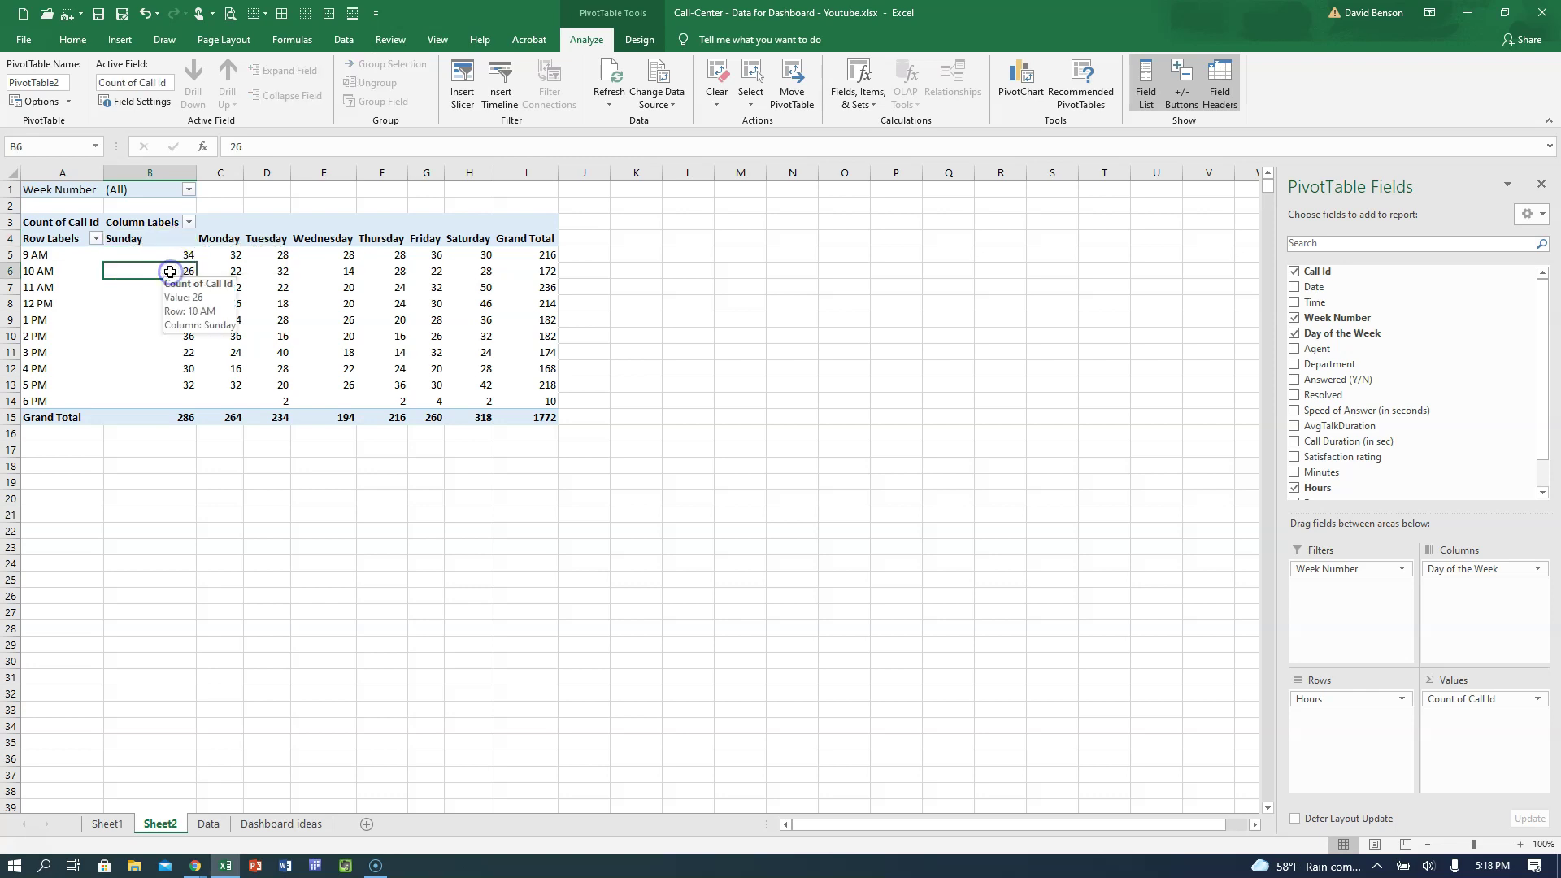
left_click(228, 241)
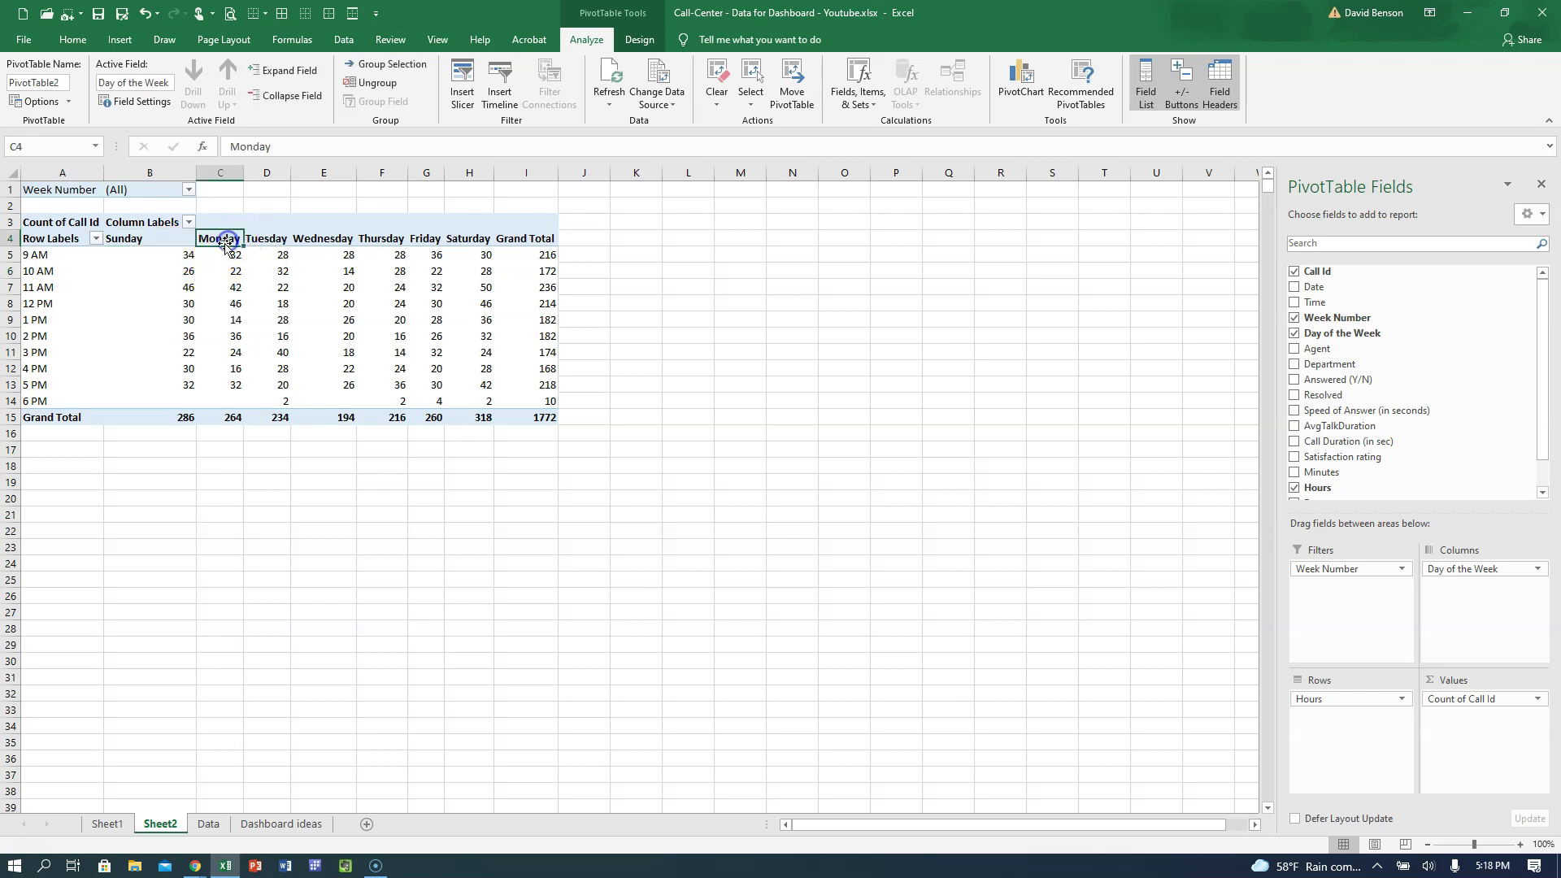
Step: Move the Sunday column behind Saturday so the PivotTable's weekdays run from Monday to Sunday
left_click(140, 239)
left_click_drag(151, 245, 462, 260)
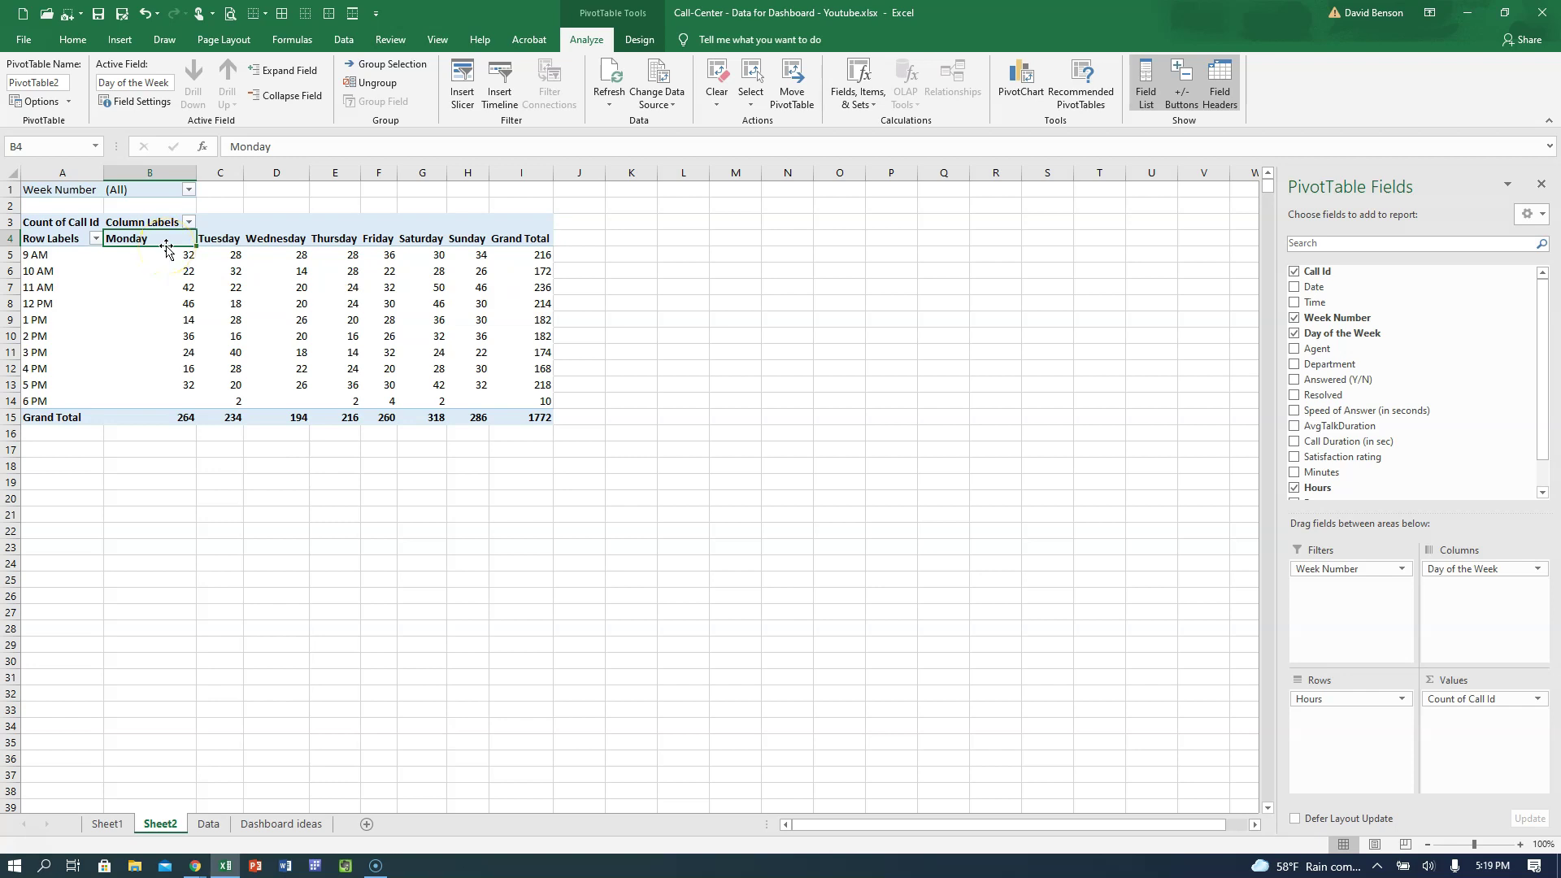
left_click(421, 238)
left_click(521, 237)
left_click(468, 238)
left_click(226, 237)
left_click(156, 238)
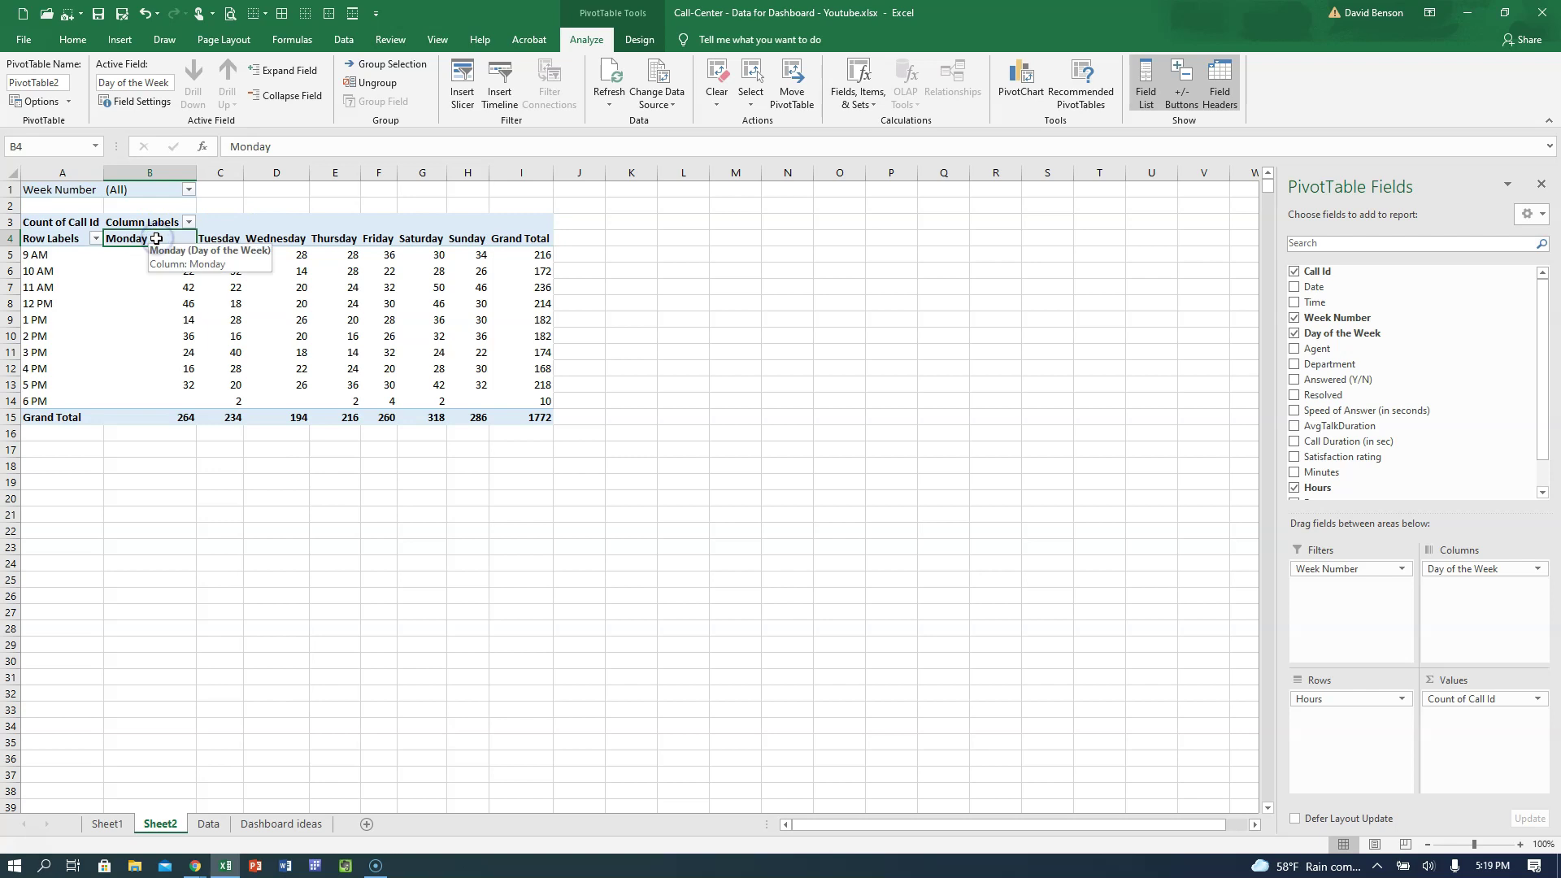
Step: Insert a Week Number slicer for the PivotTable and place it beside the table around columns K to M
left_click(462, 89)
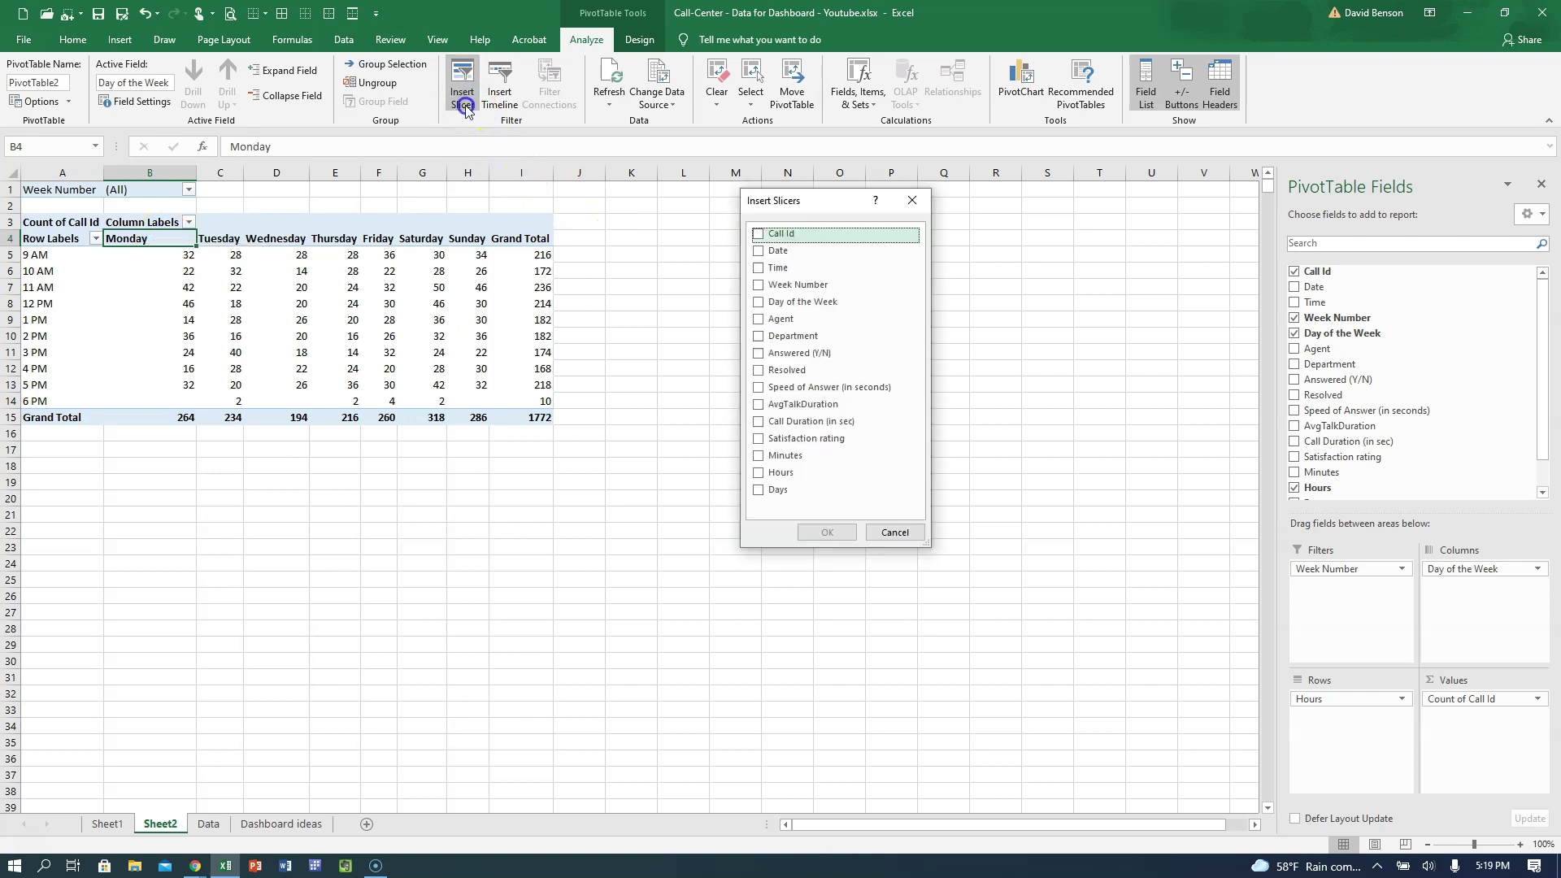
left_click(759, 284)
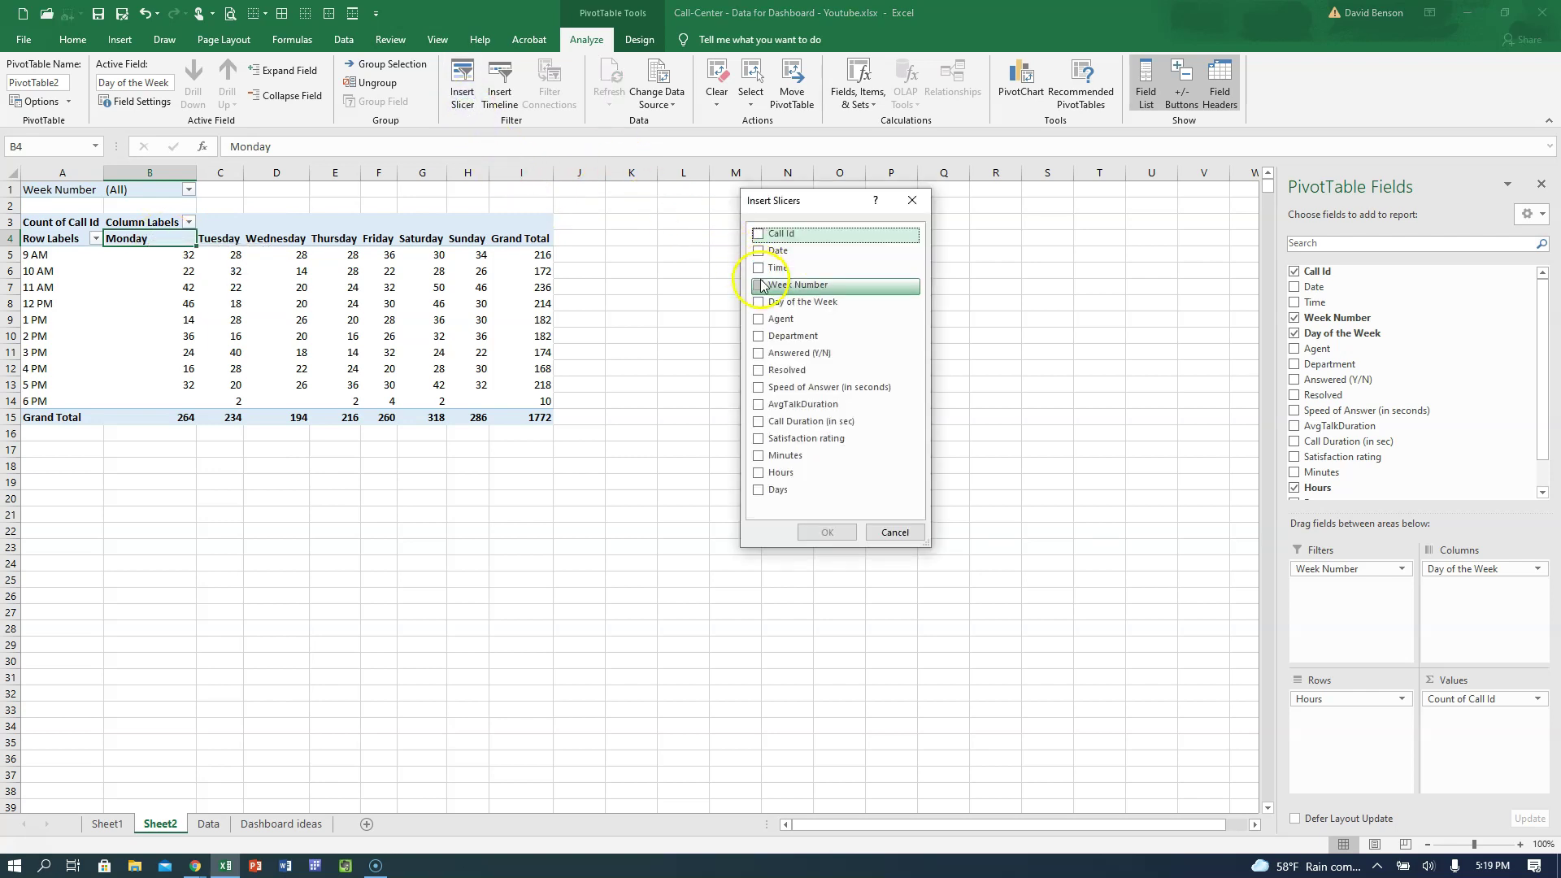
left_click(828, 532)
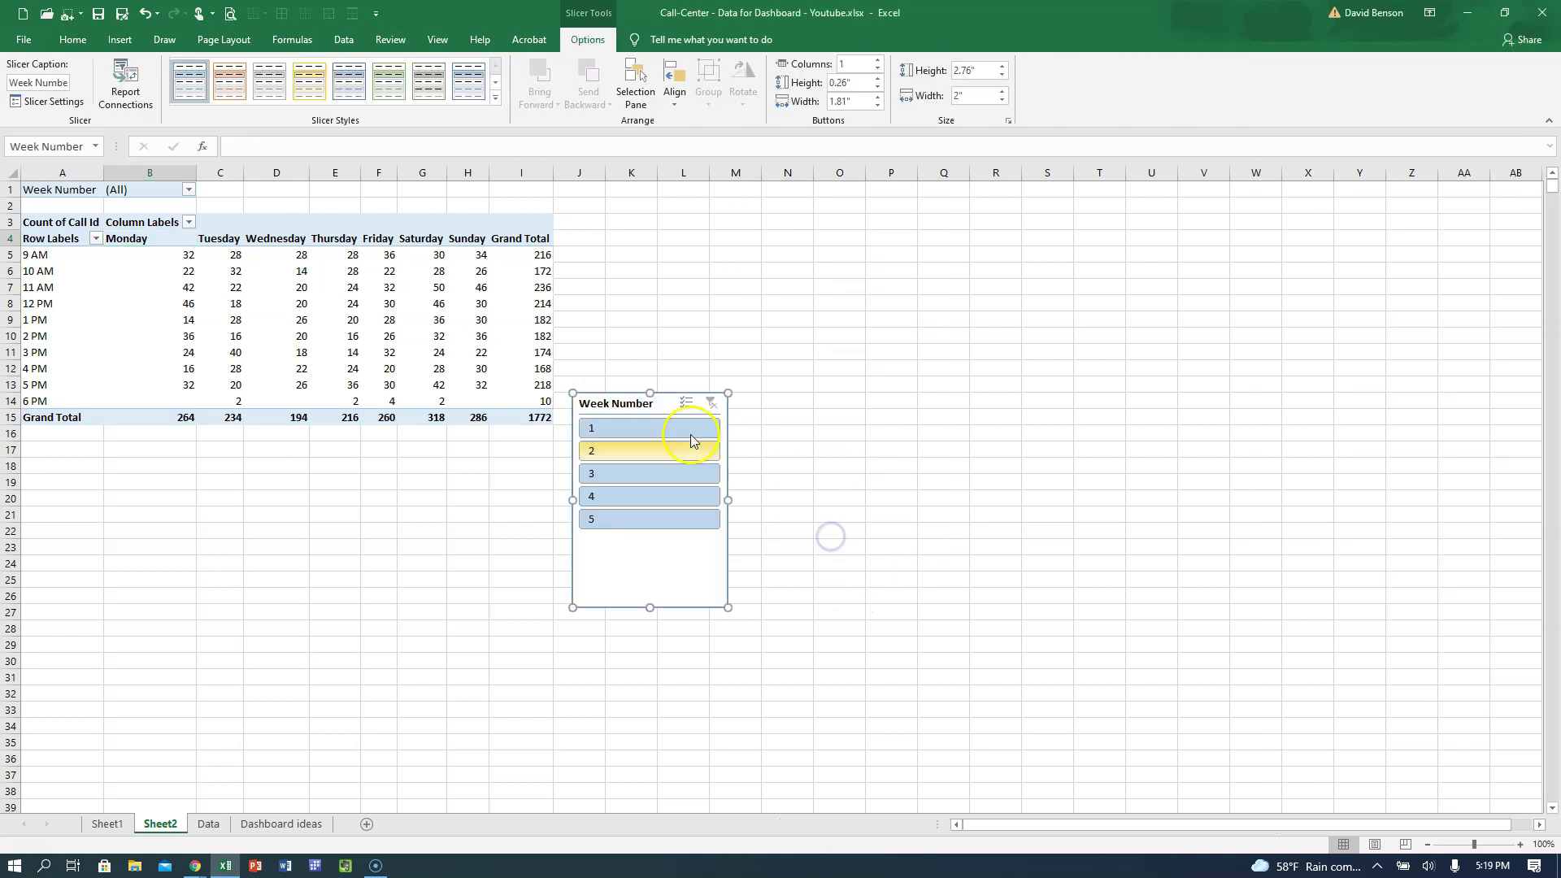
left_click_drag(617, 403, 674, 218)
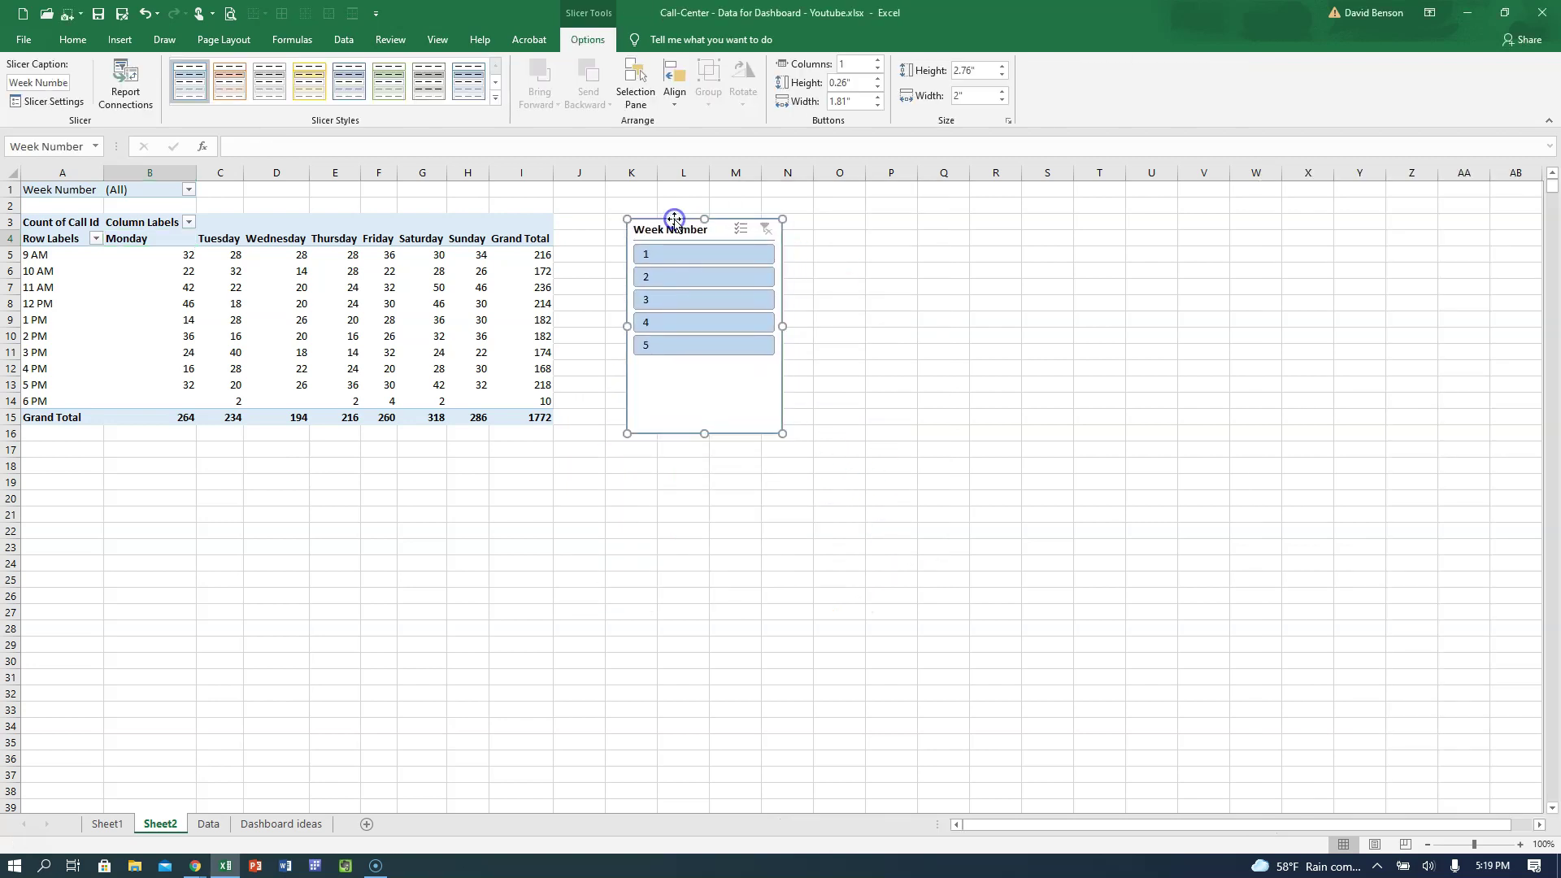
Step: Link cell D1 to the PivotTable's Week Number filter value with the formula =B1
left_click(161, 195)
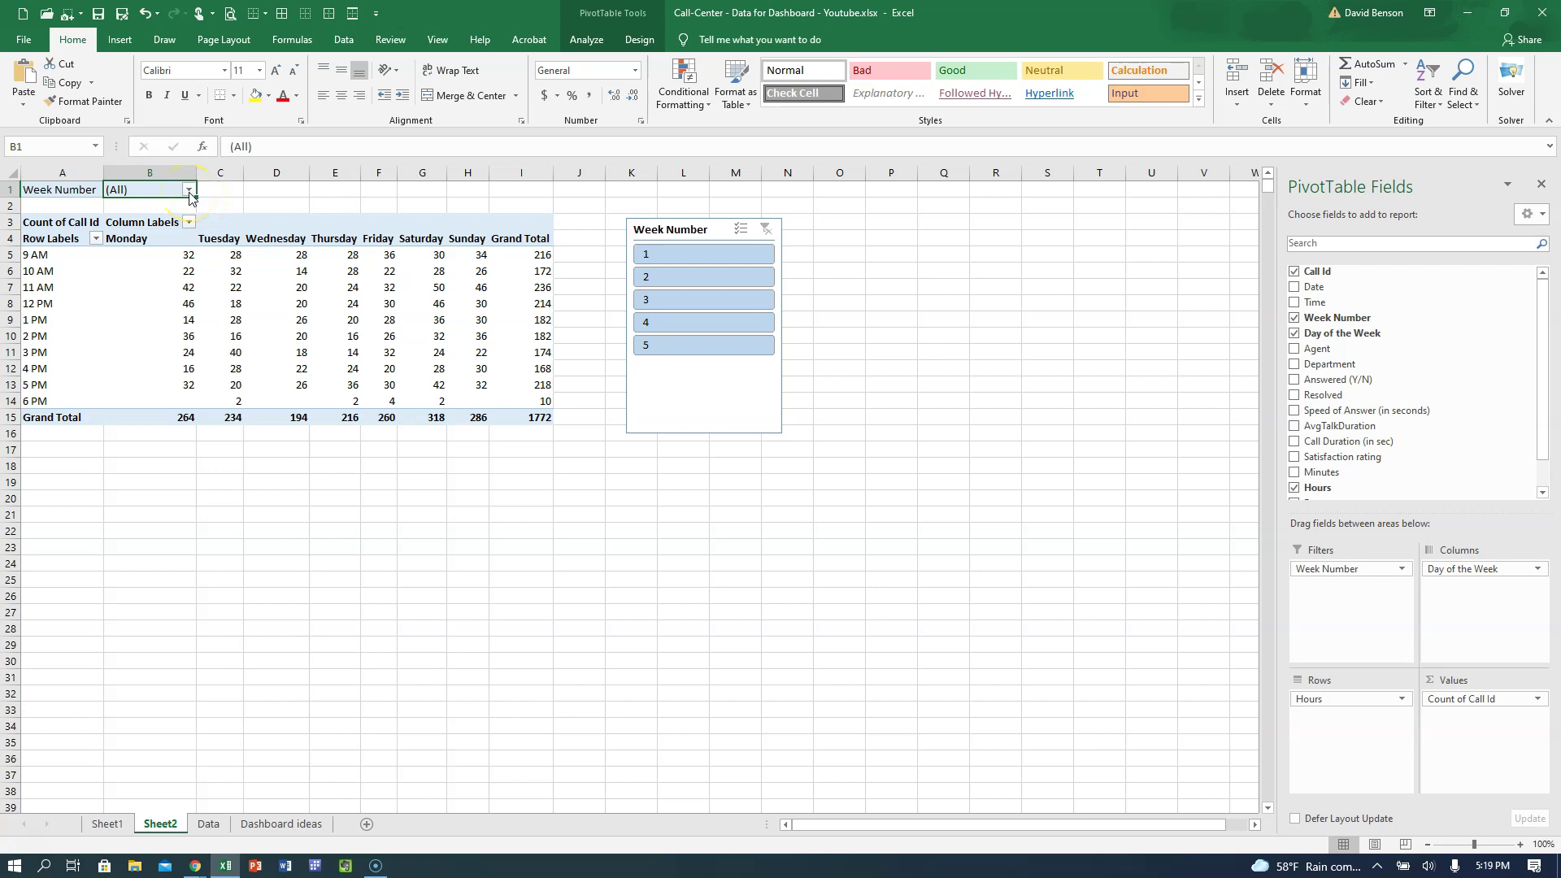
left_click(295, 194)
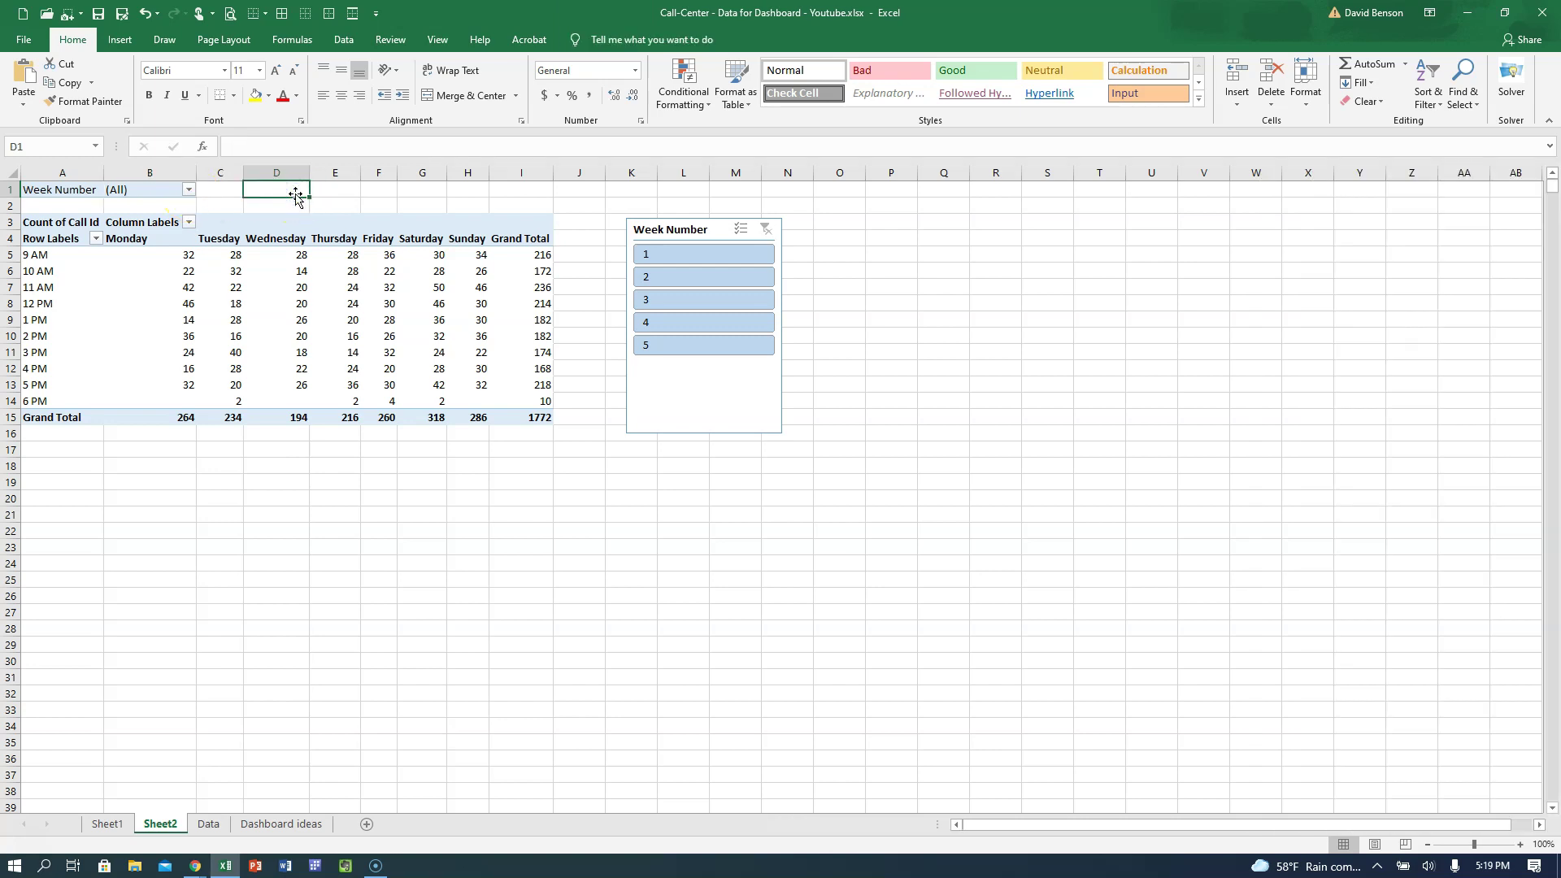
type("=")
left_click(162, 192)
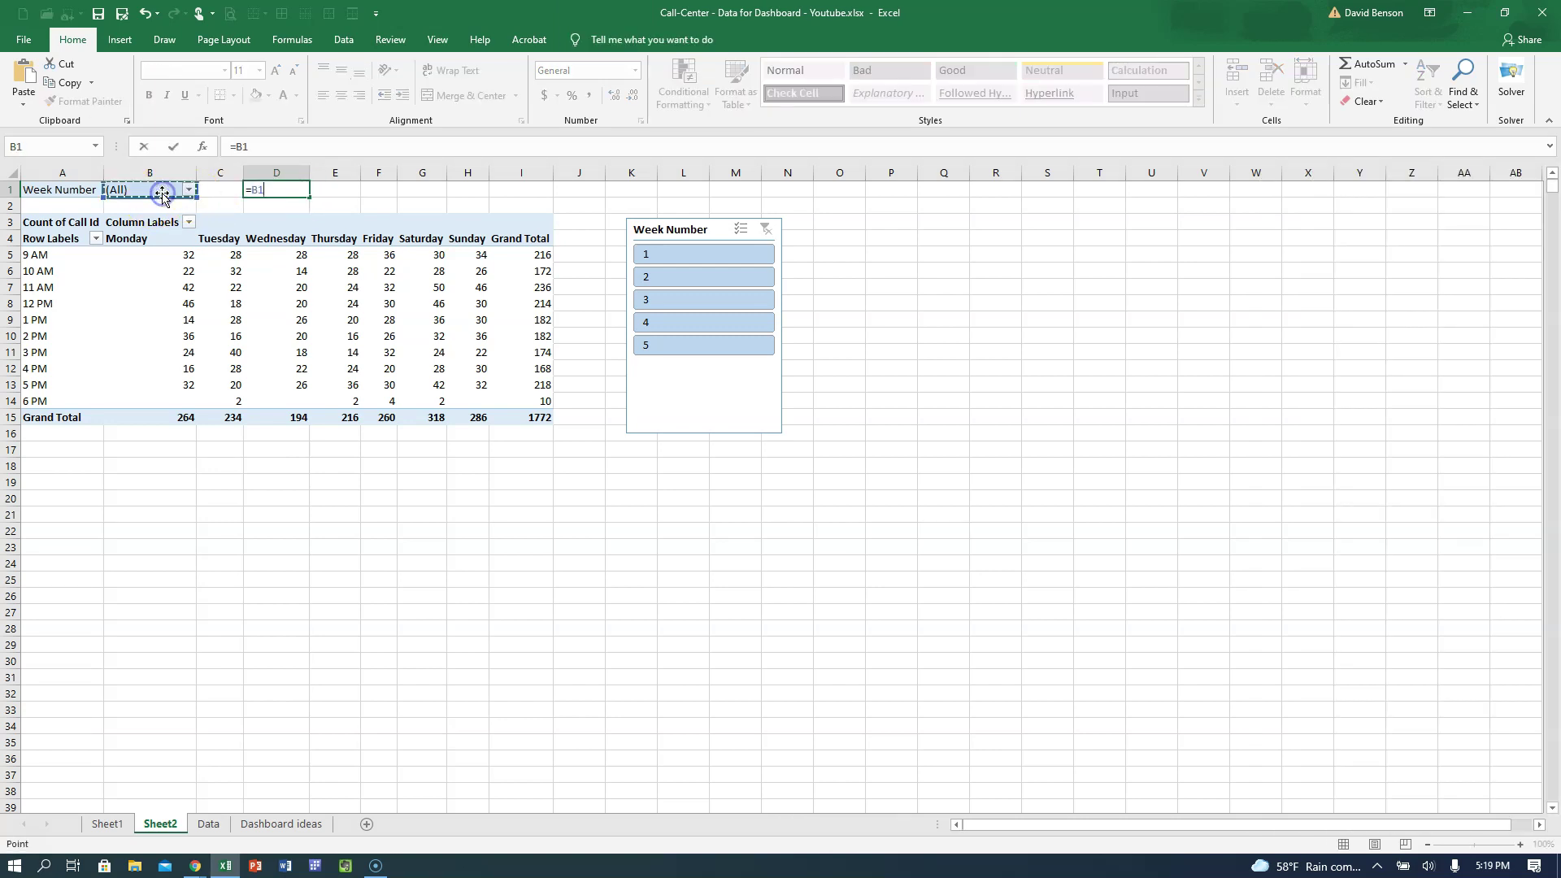
key("Return")
left_click(295, 190)
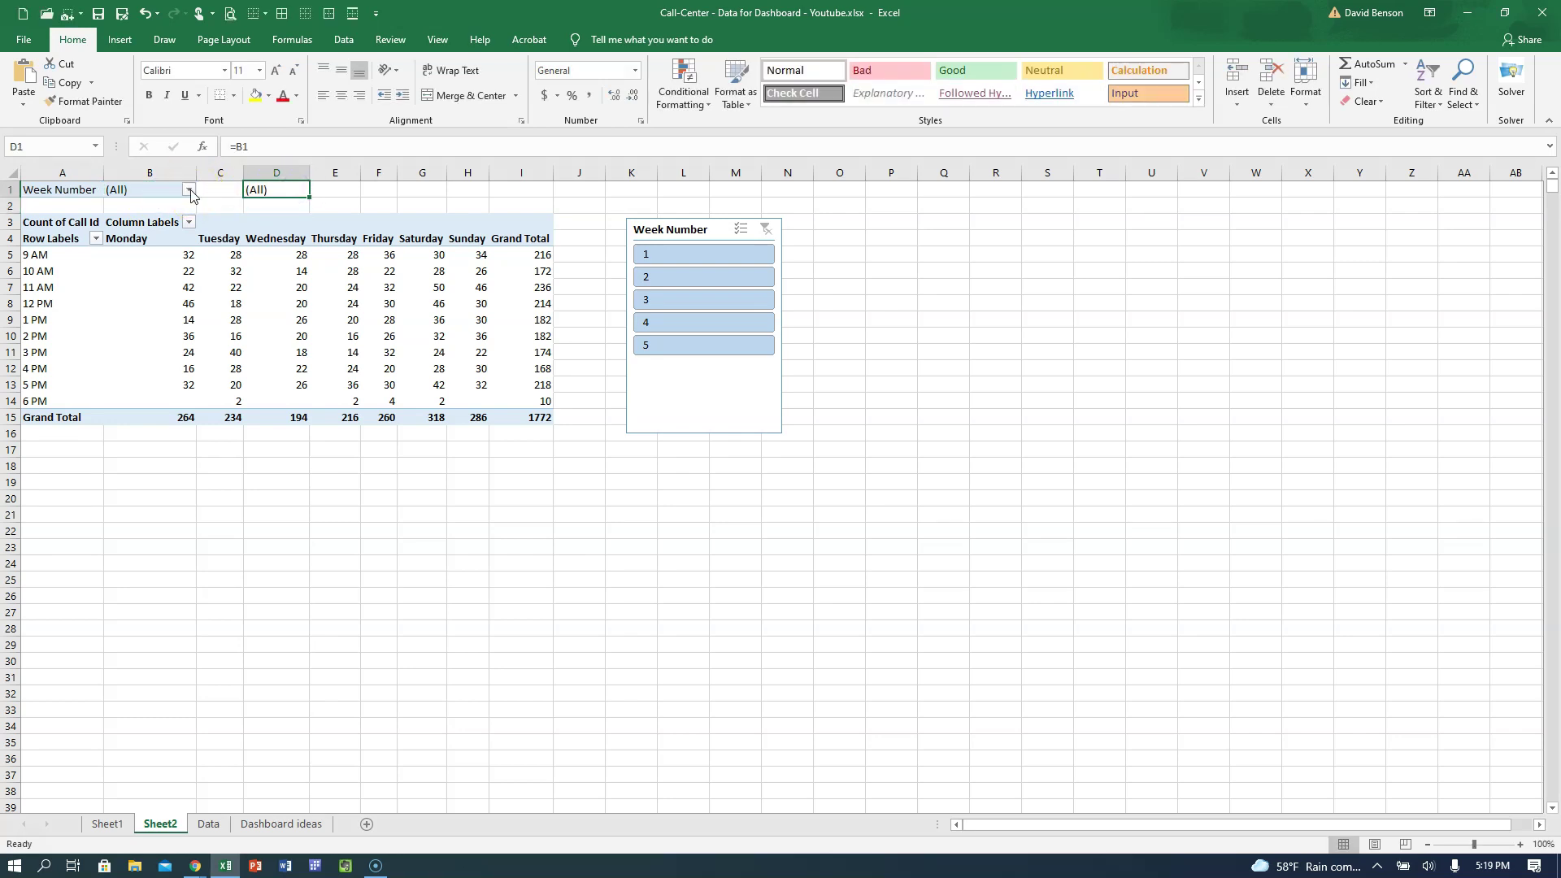
Step: Filter the PivotTable to week 3 using its Week Number report filter
left_click(189, 191)
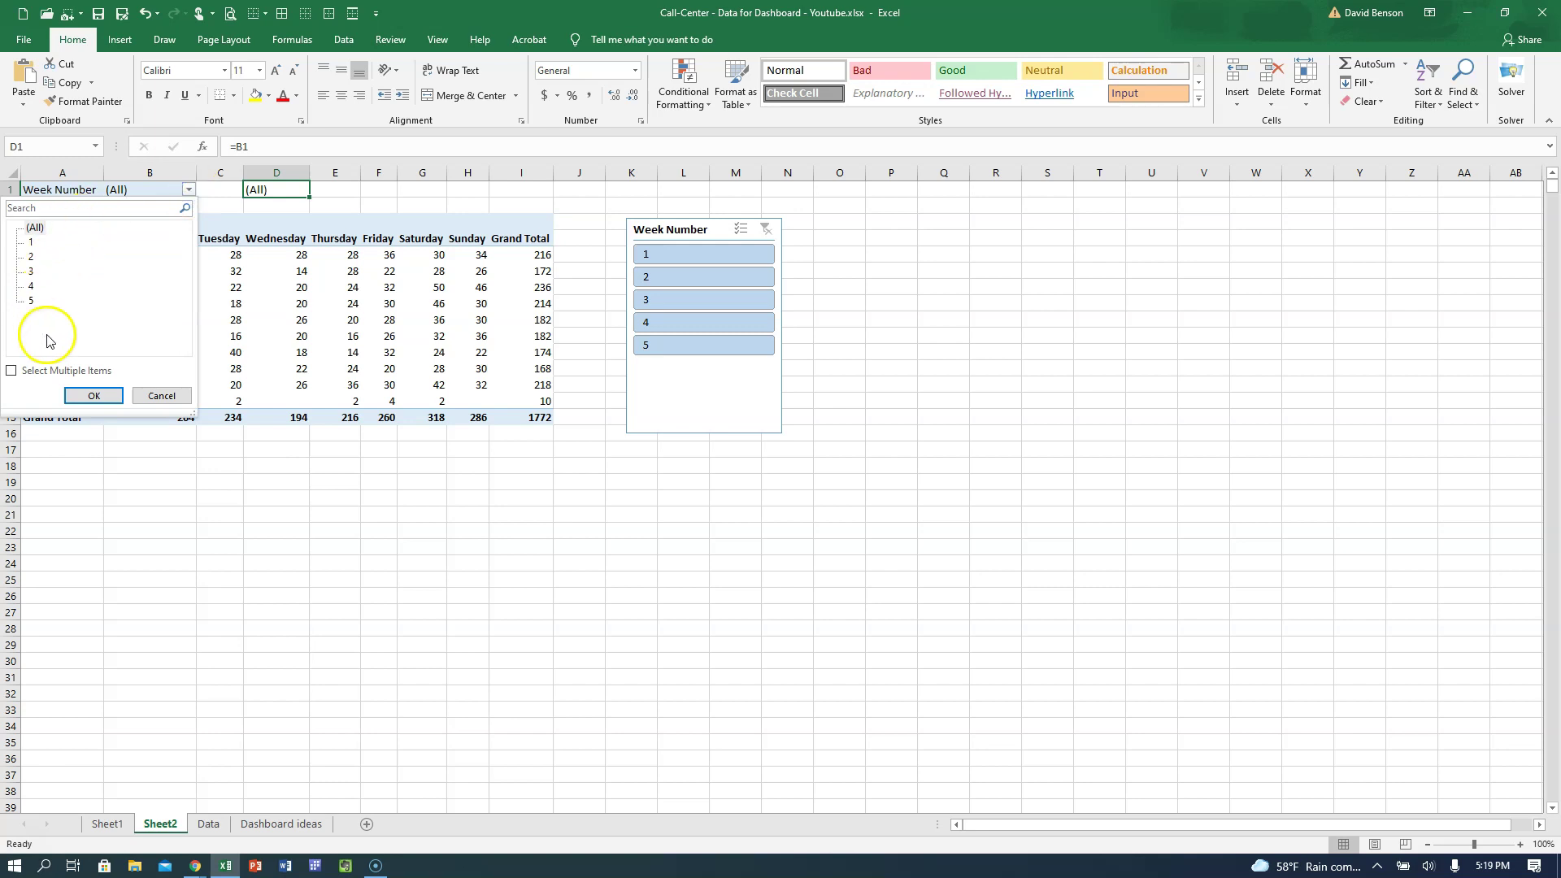
left_click(49, 369)
left_click(37, 370)
left_click(31, 272)
left_click(92, 398)
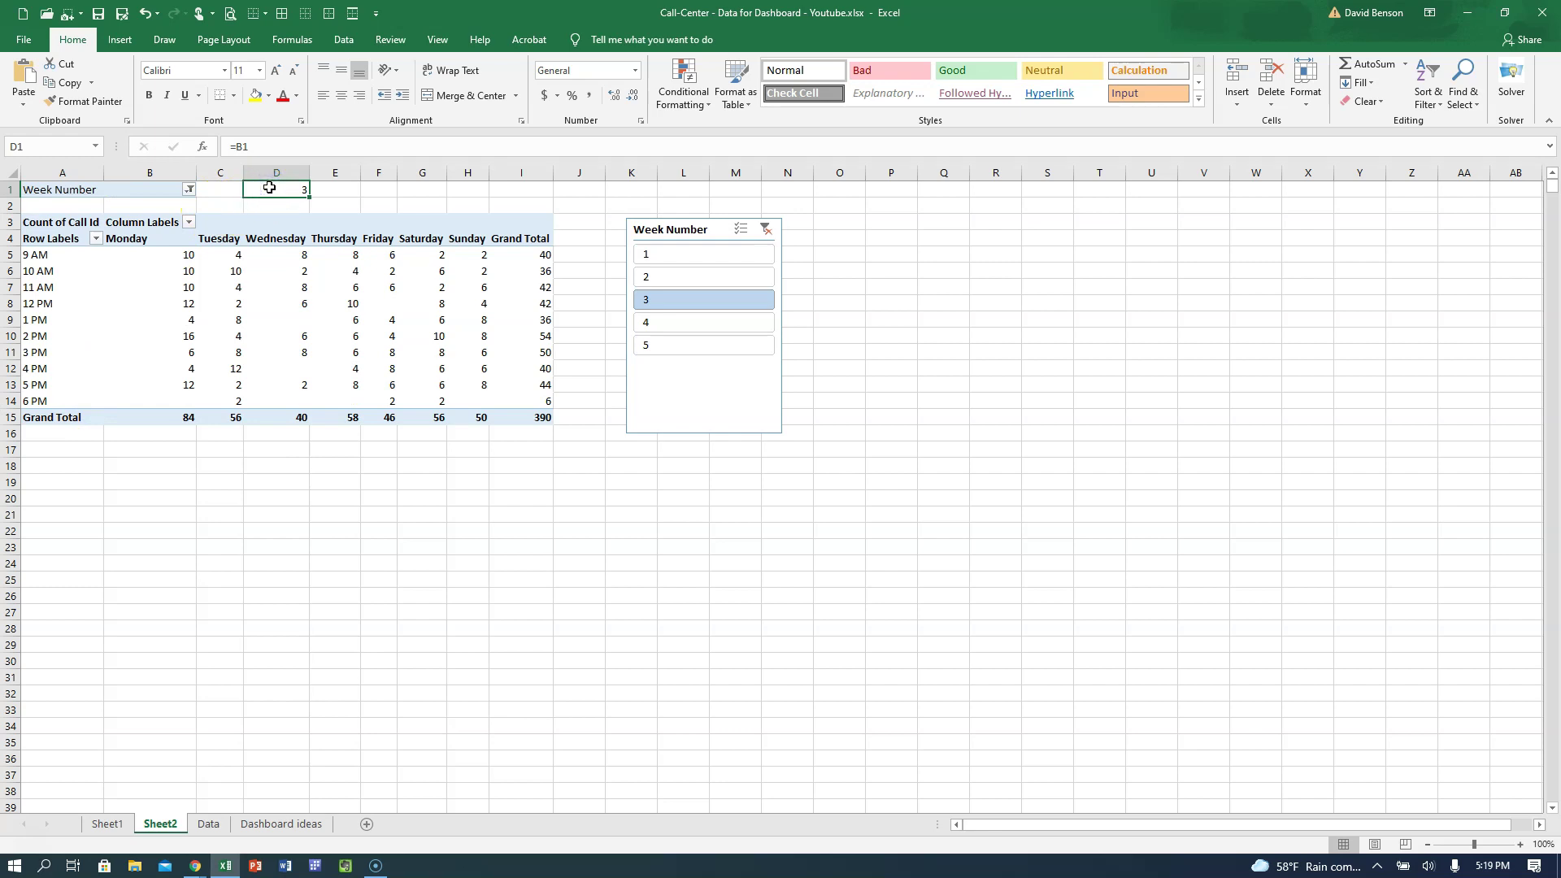
Step: Replace the formula in D1 with =CONCAT("Week ",B1) to label the selected week
left_click(270, 145)
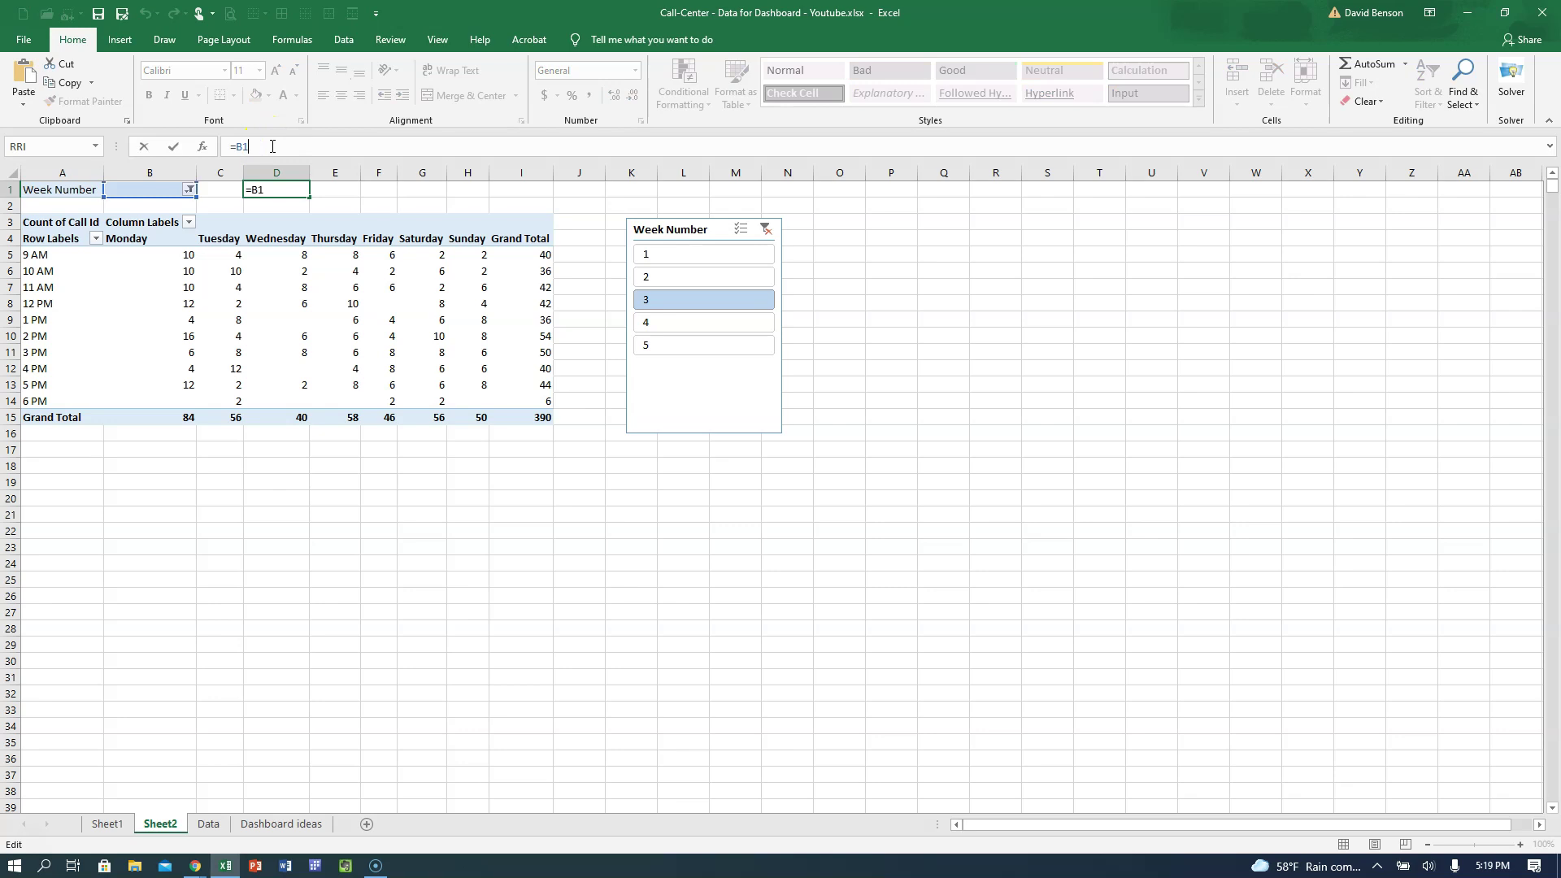
key("BackSpace")
key("BackSpace")
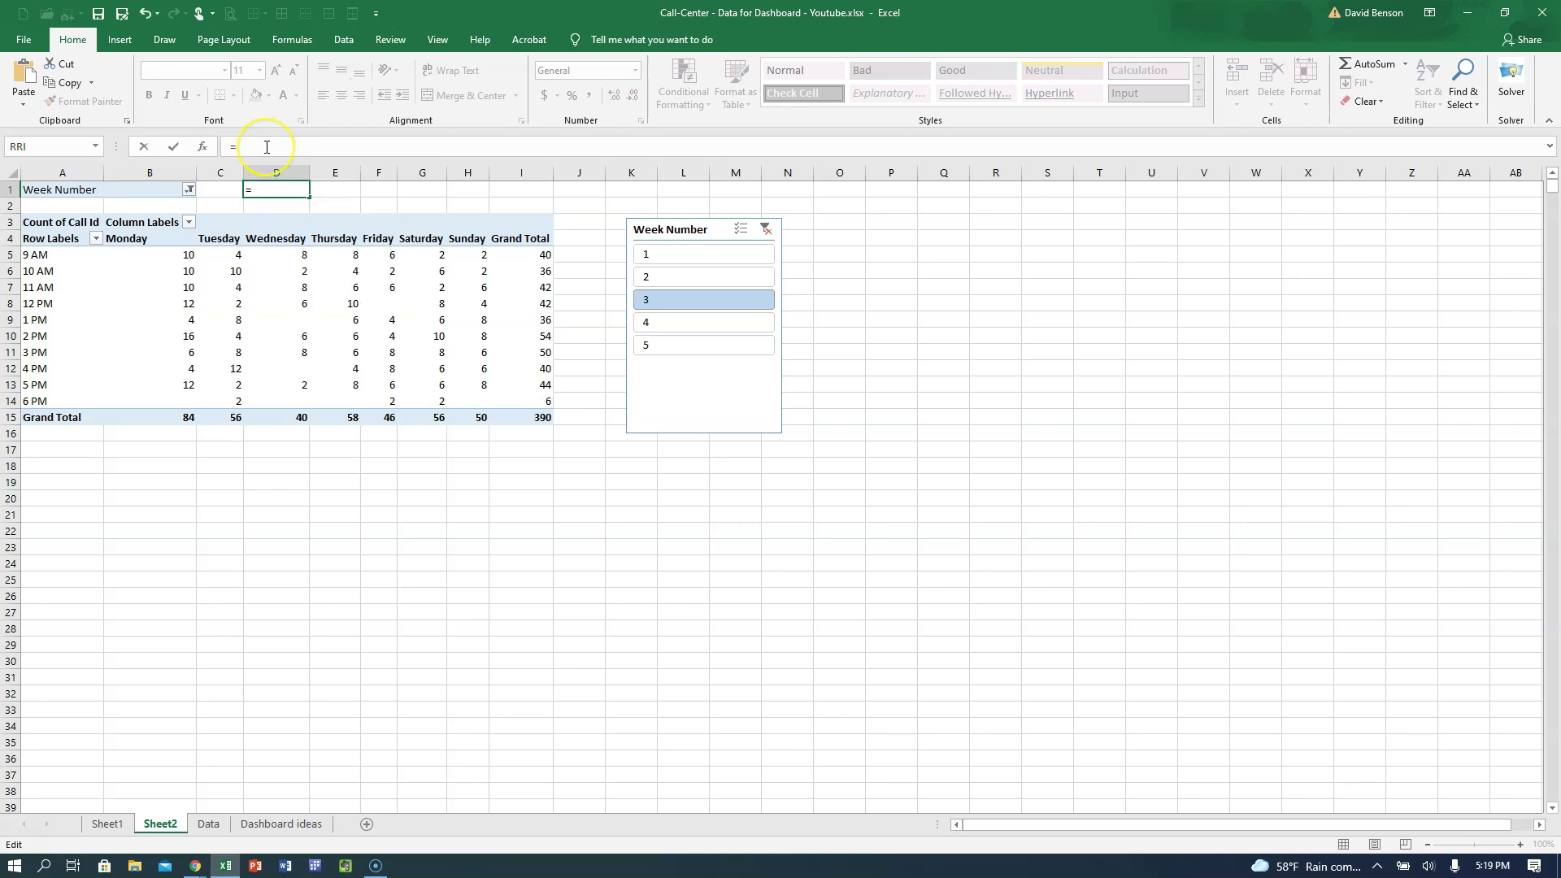
key("Escape")
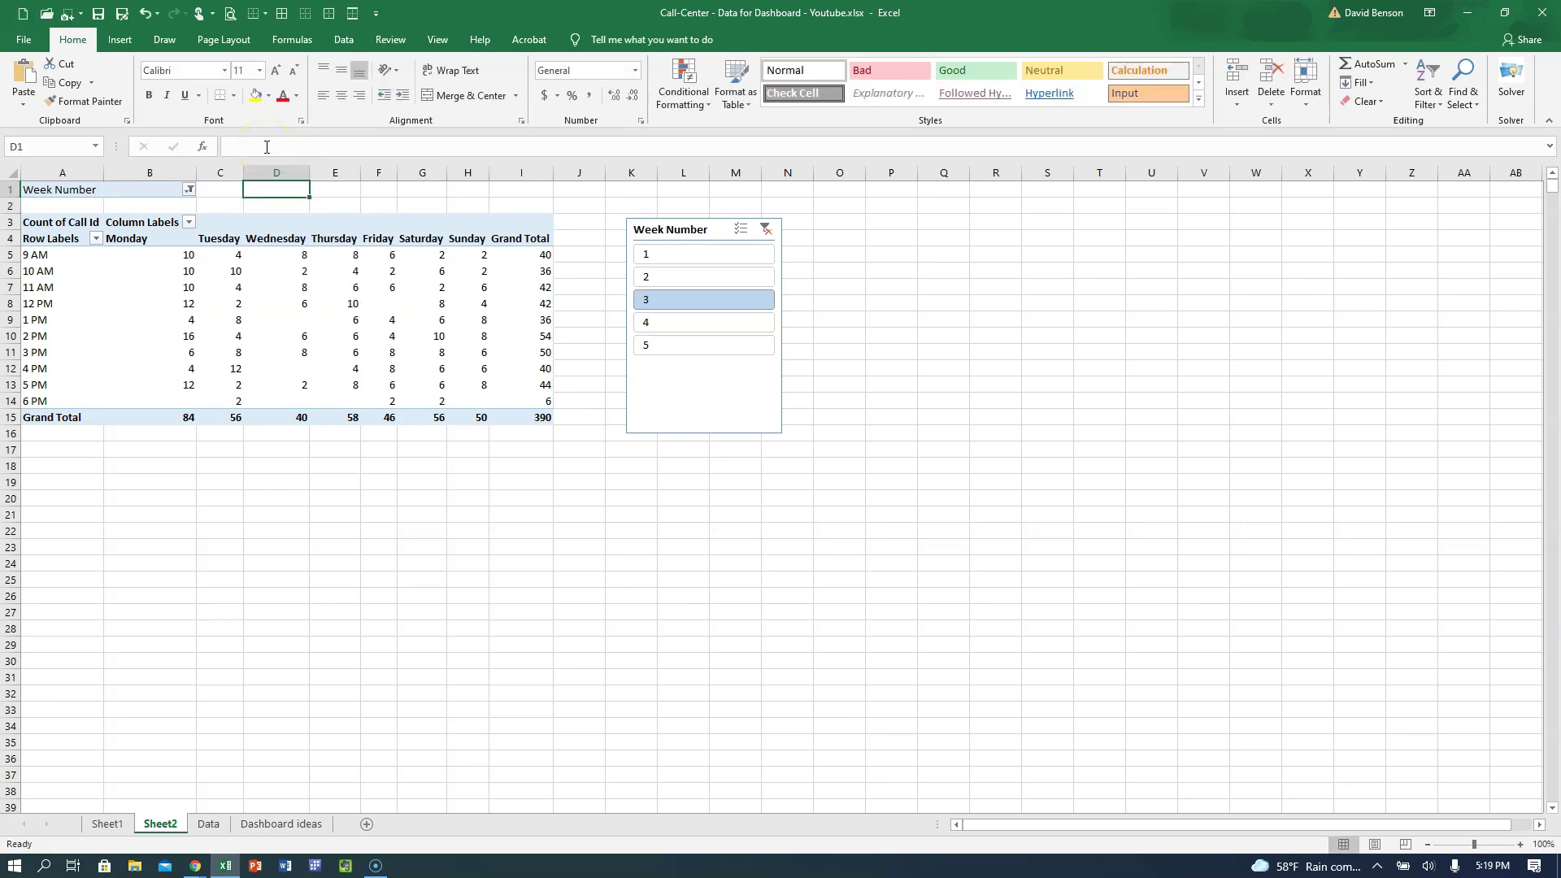
type("=Con")
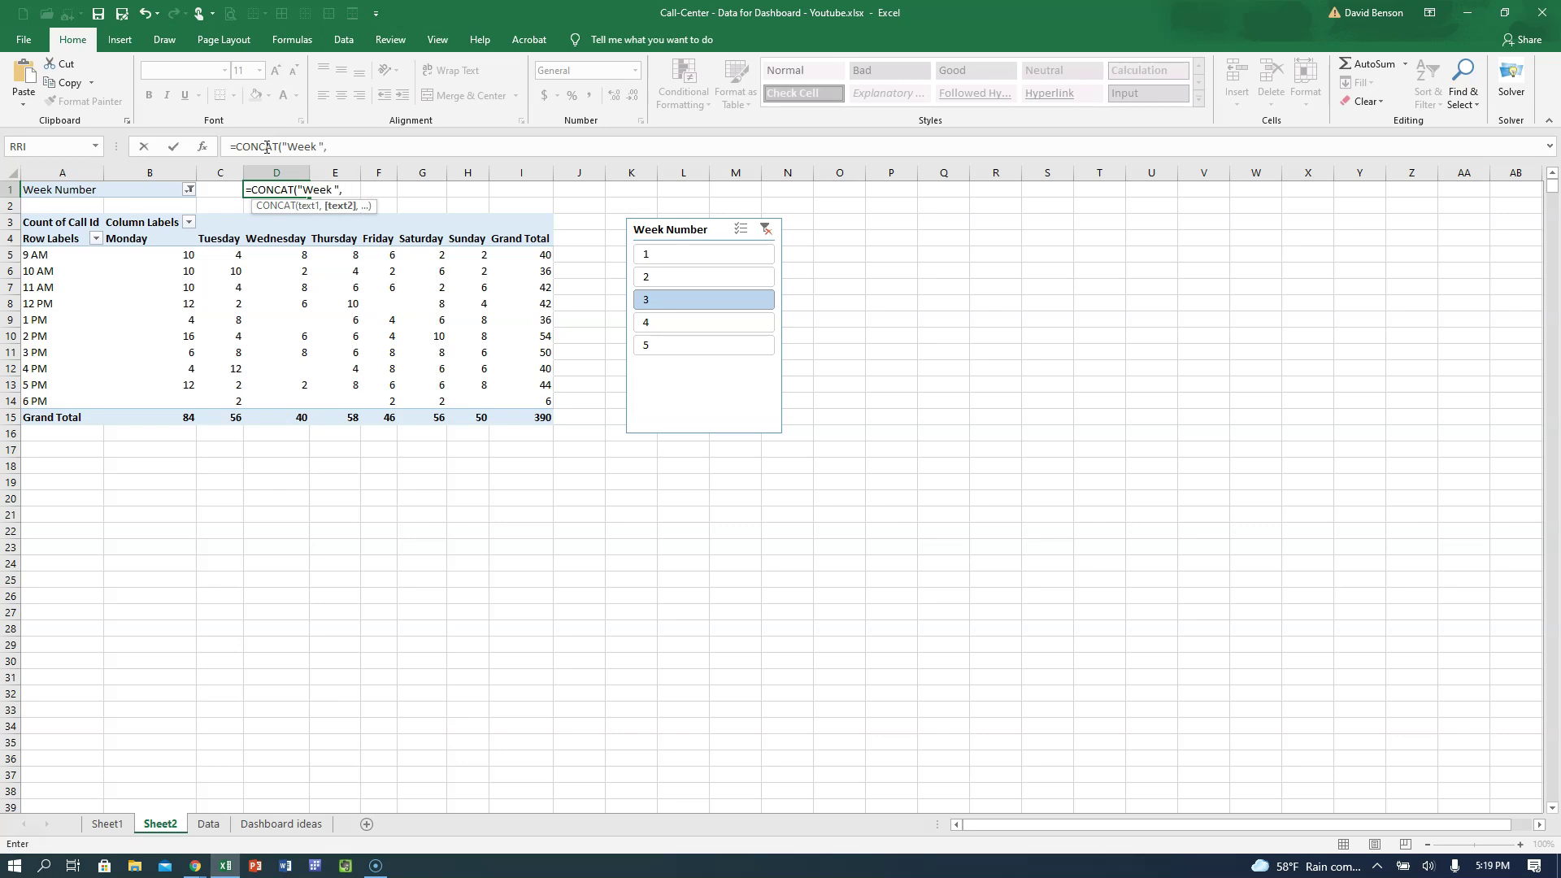
left_click(142, 191)
type(")")
key("ctrl+Return")
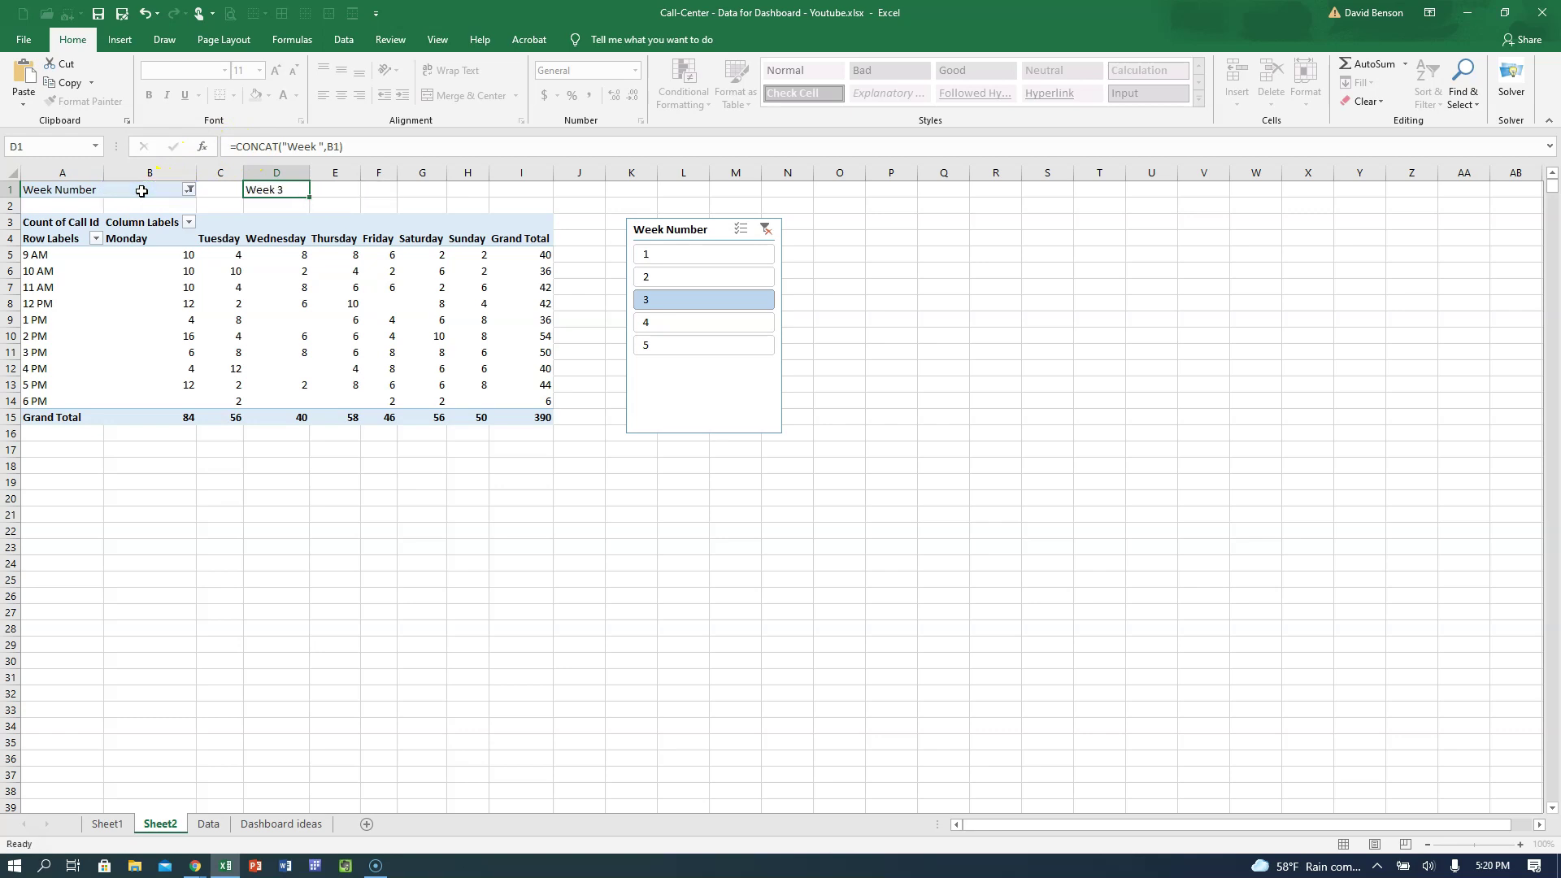
Step: Test the Week Number slicer with weeks 4, 5, 3 and 2, and leave the PivotTable filtered to week 1
left_click(743, 324)
left_click(730, 352)
left_click(723, 299)
left_click(726, 273)
left_click(723, 257)
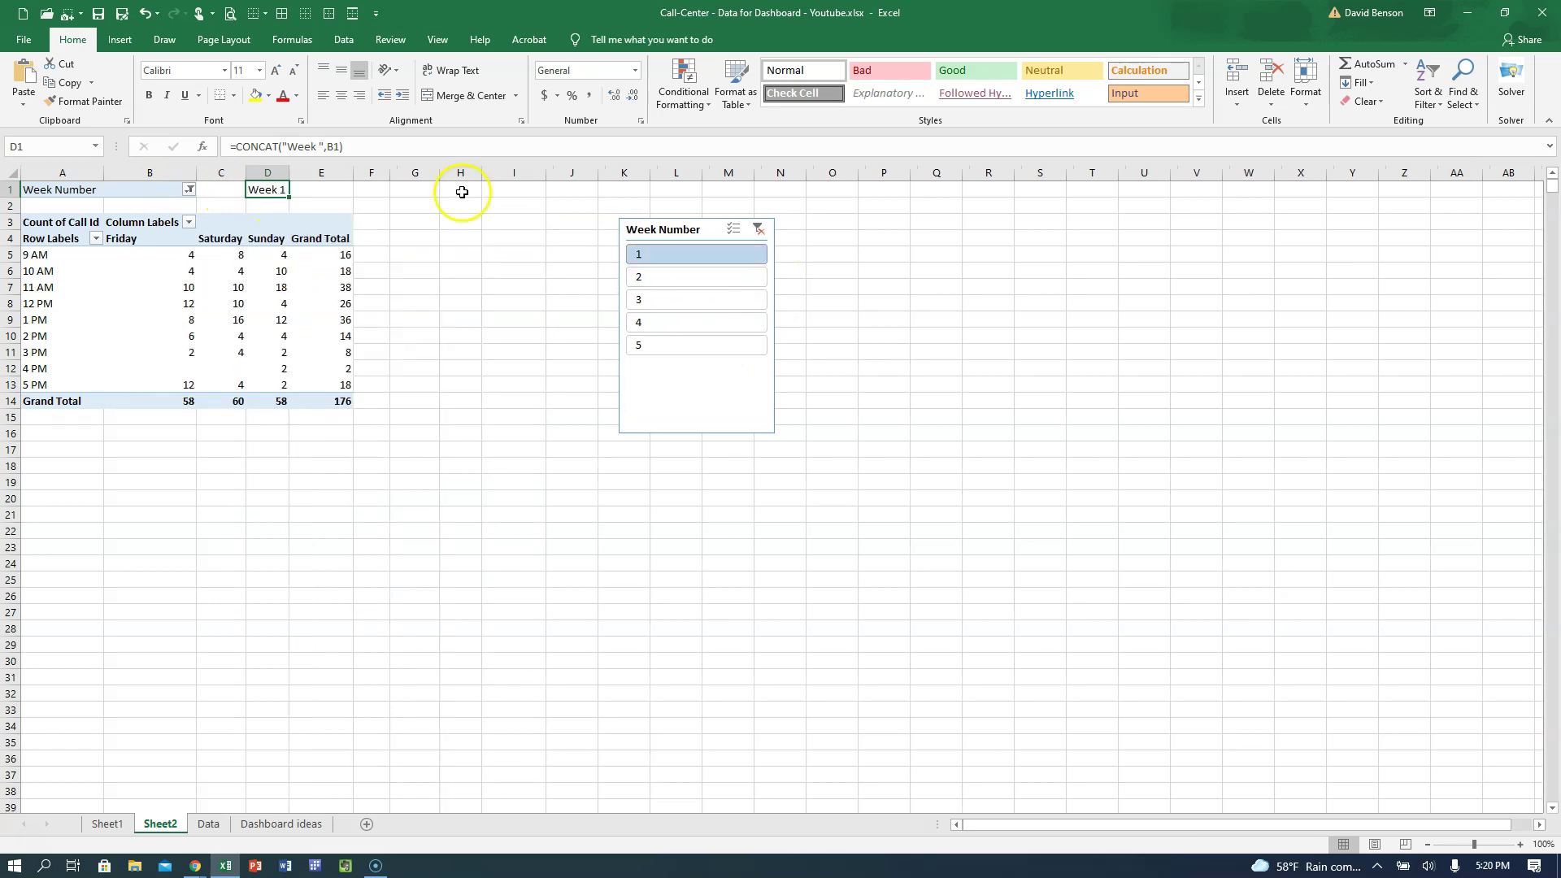
Step: Compare the week 1 weekday columns with the January 2016 calendar on the Data sheet, and return to Sheet2
left_click(153, 240)
left_click(226, 238)
left_click(261, 238)
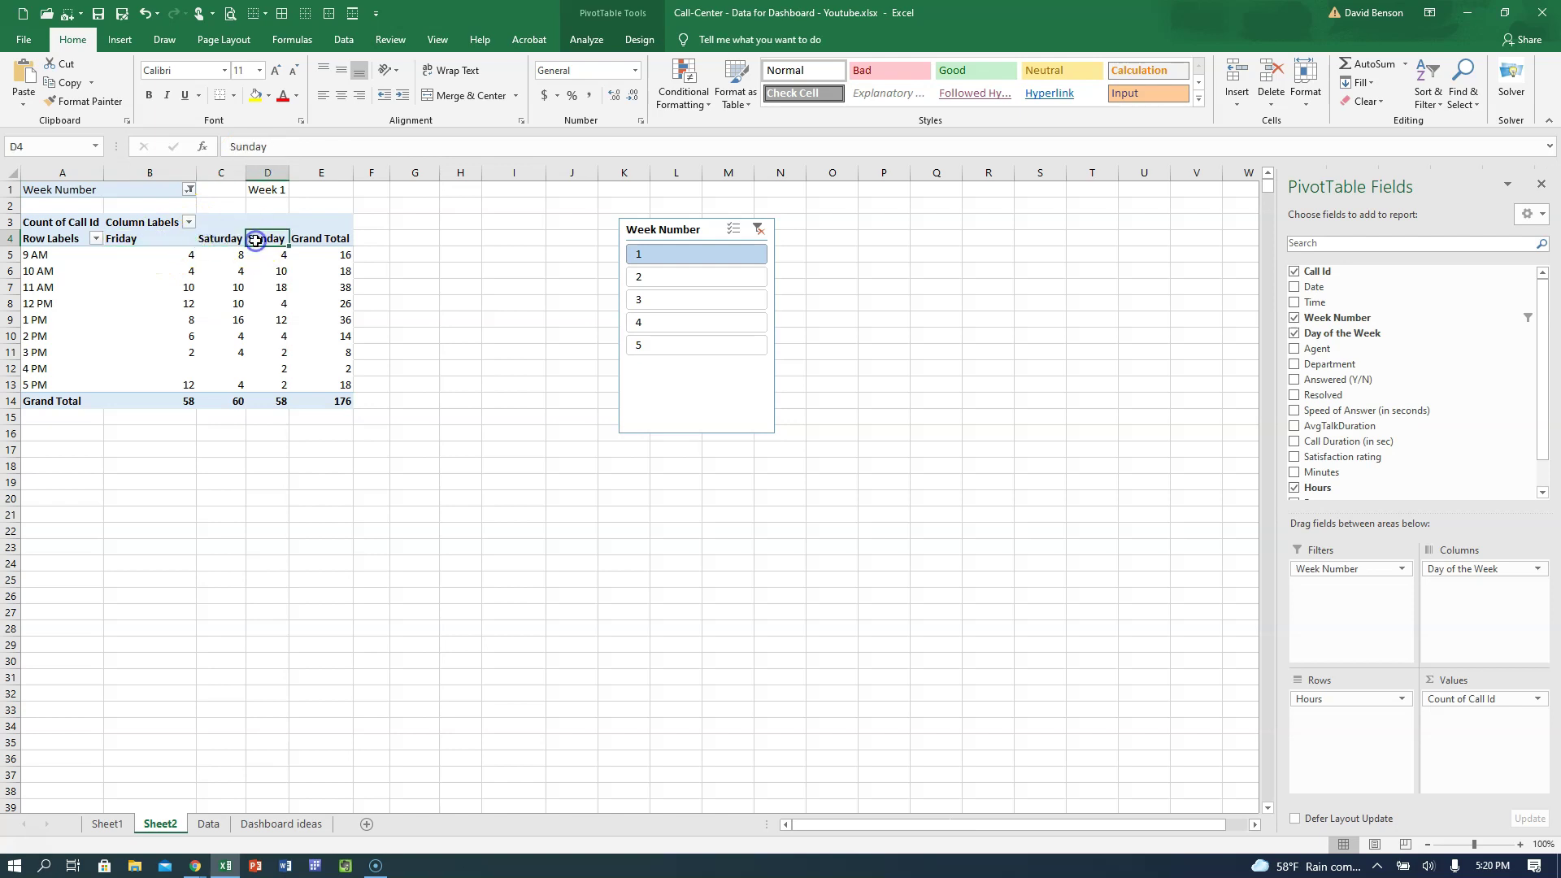
left_click(209, 825)
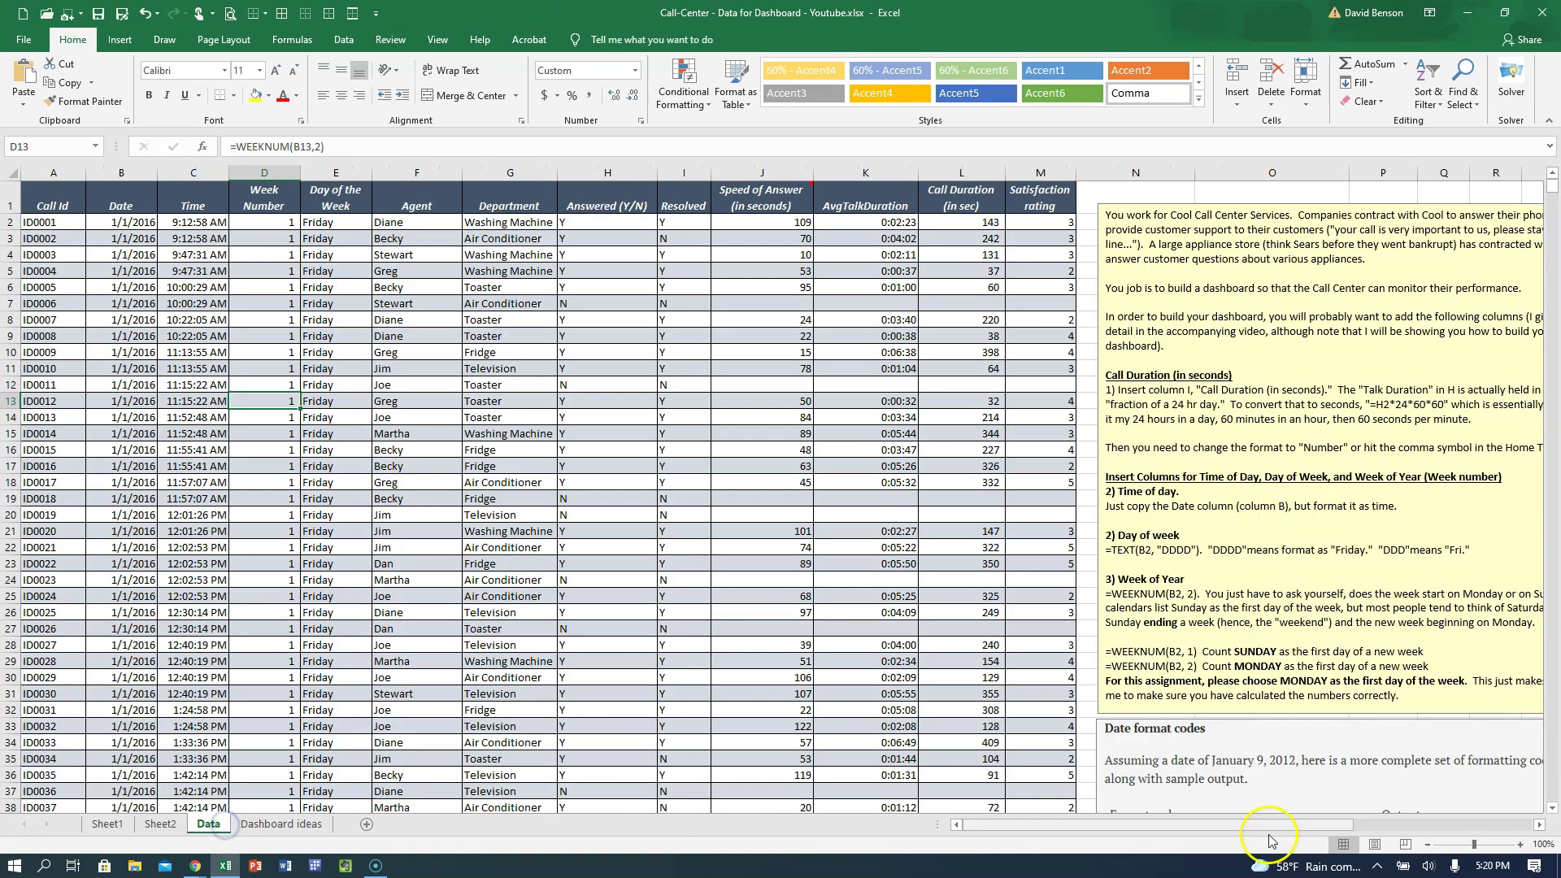
scroll(1511, 811, "right", 1)
scroll(1511, 811, "right", 3)
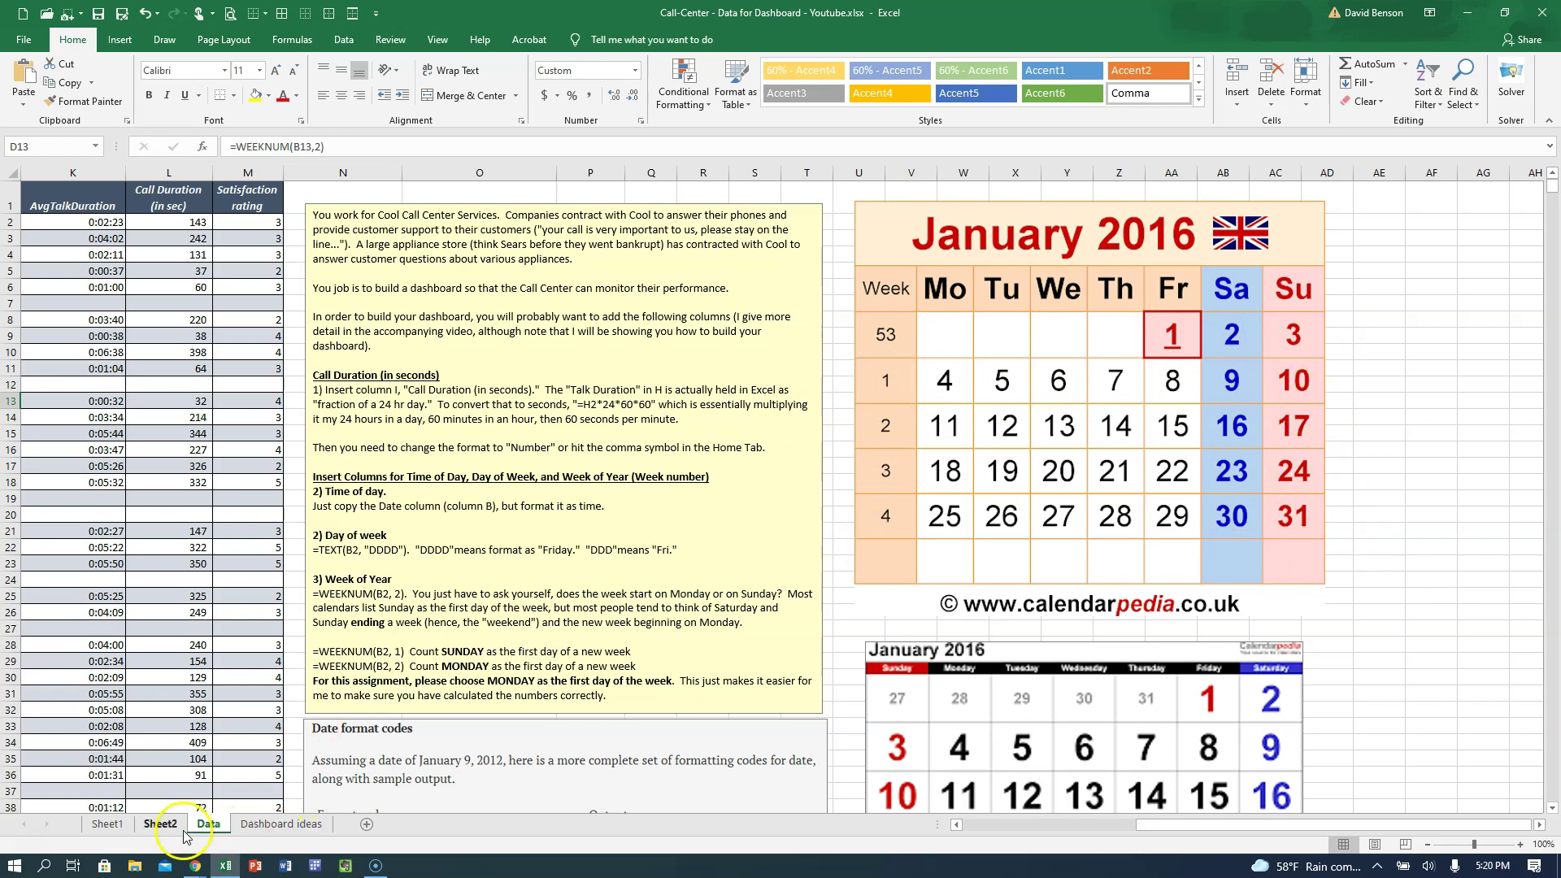
left_click(156, 826)
left_click(106, 823)
left_click(140, 825)
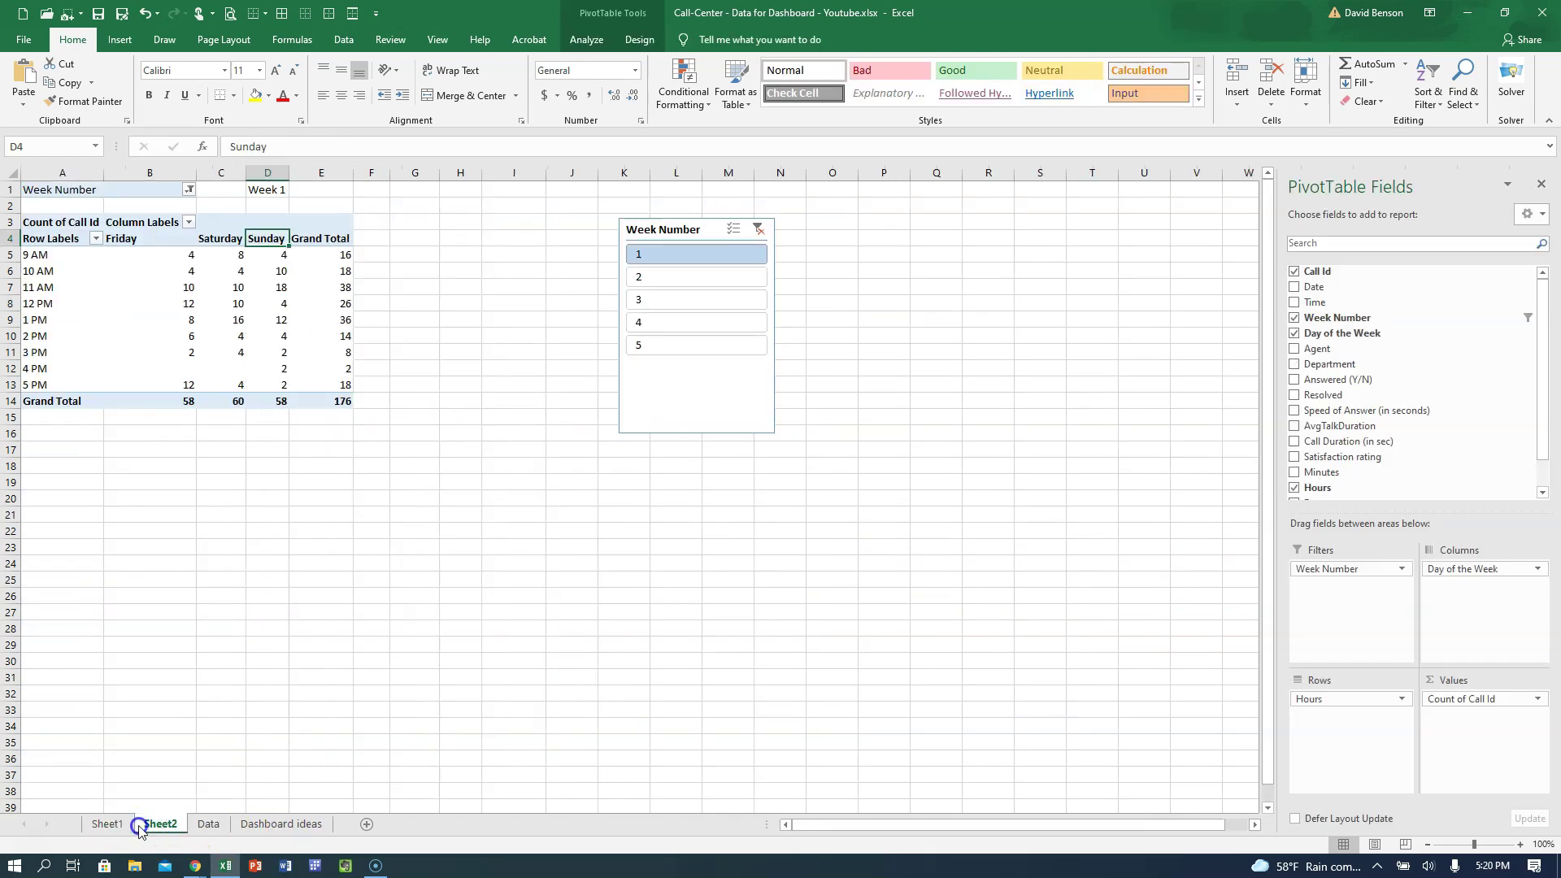
Step: Try the Week Number slicer closer to the PivotTable with weeks 3, 4, 1 and 2, and move it back clear of the table
left_click_drag(664, 238, 466, 222)
left_click(129, 254)
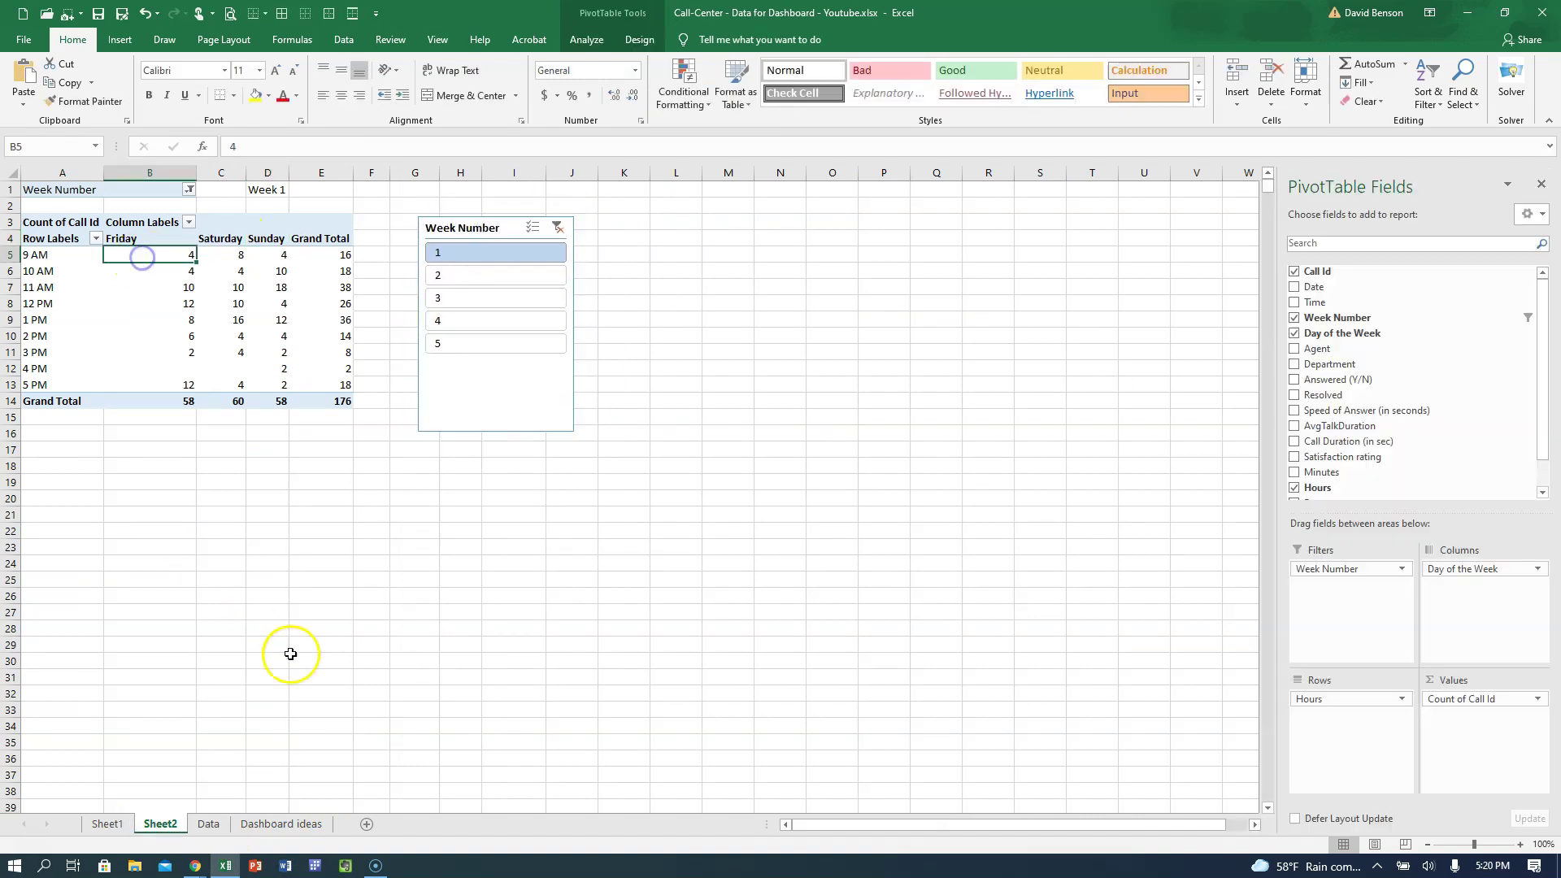
left_click(454, 297)
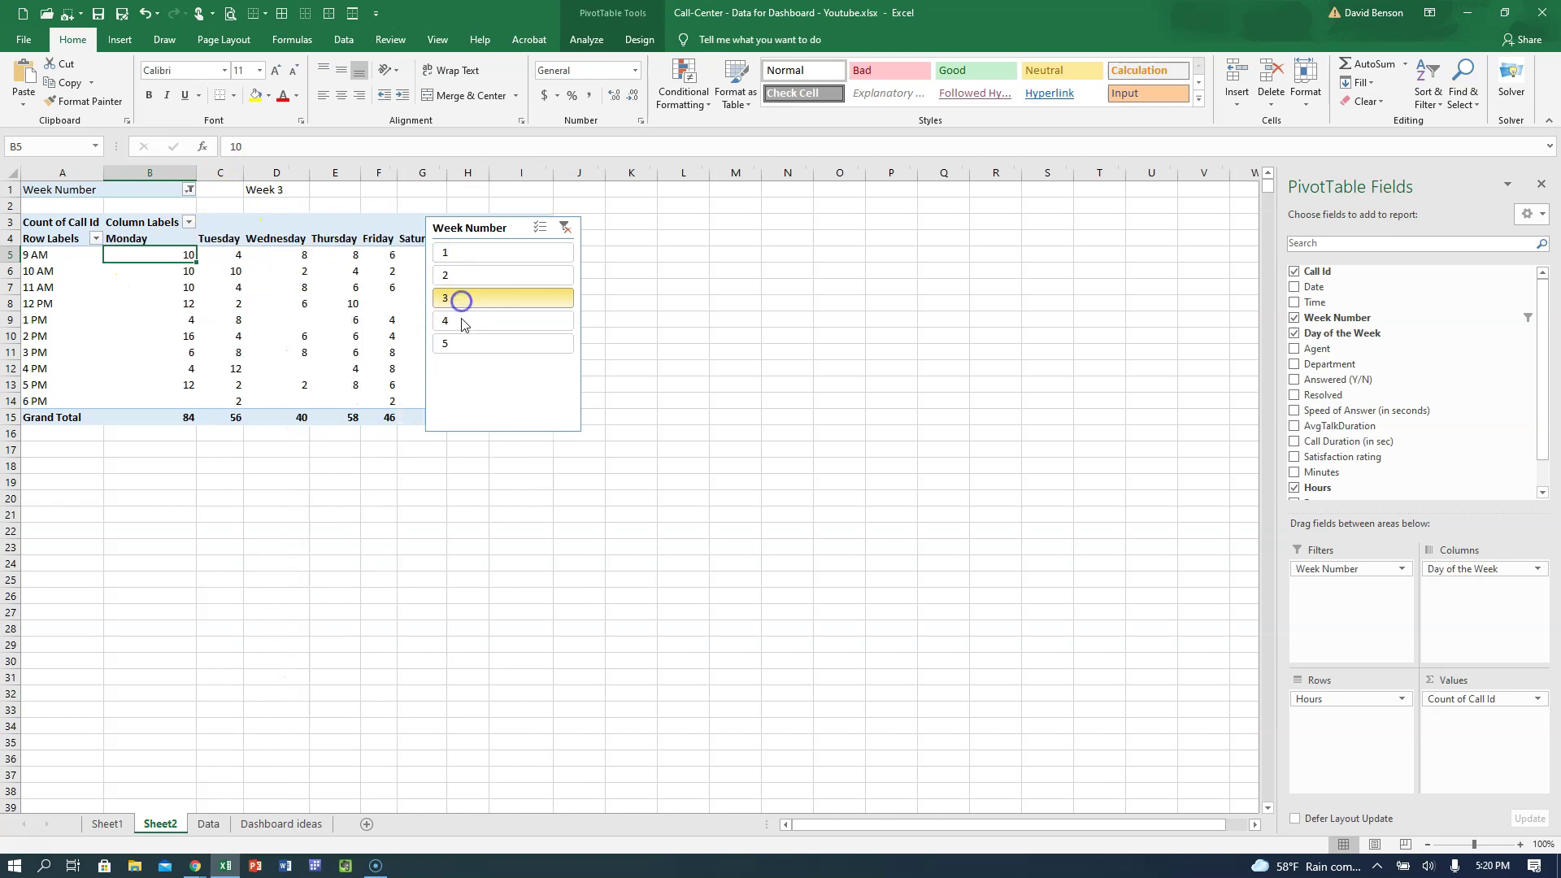
left_click(466, 322)
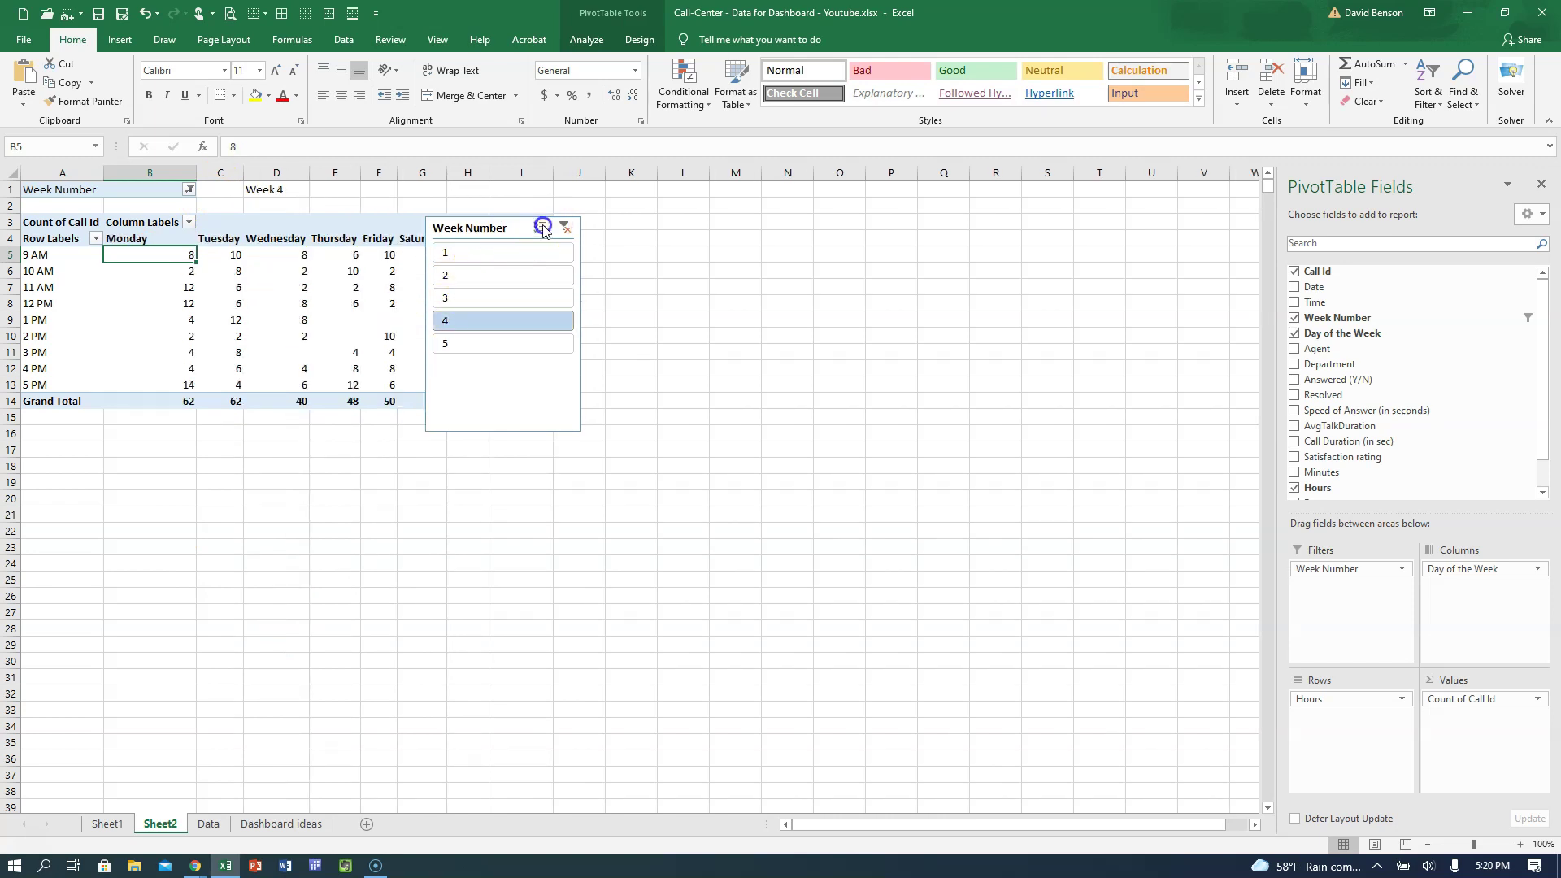
left_click(468, 253)
left_click(469, 272)
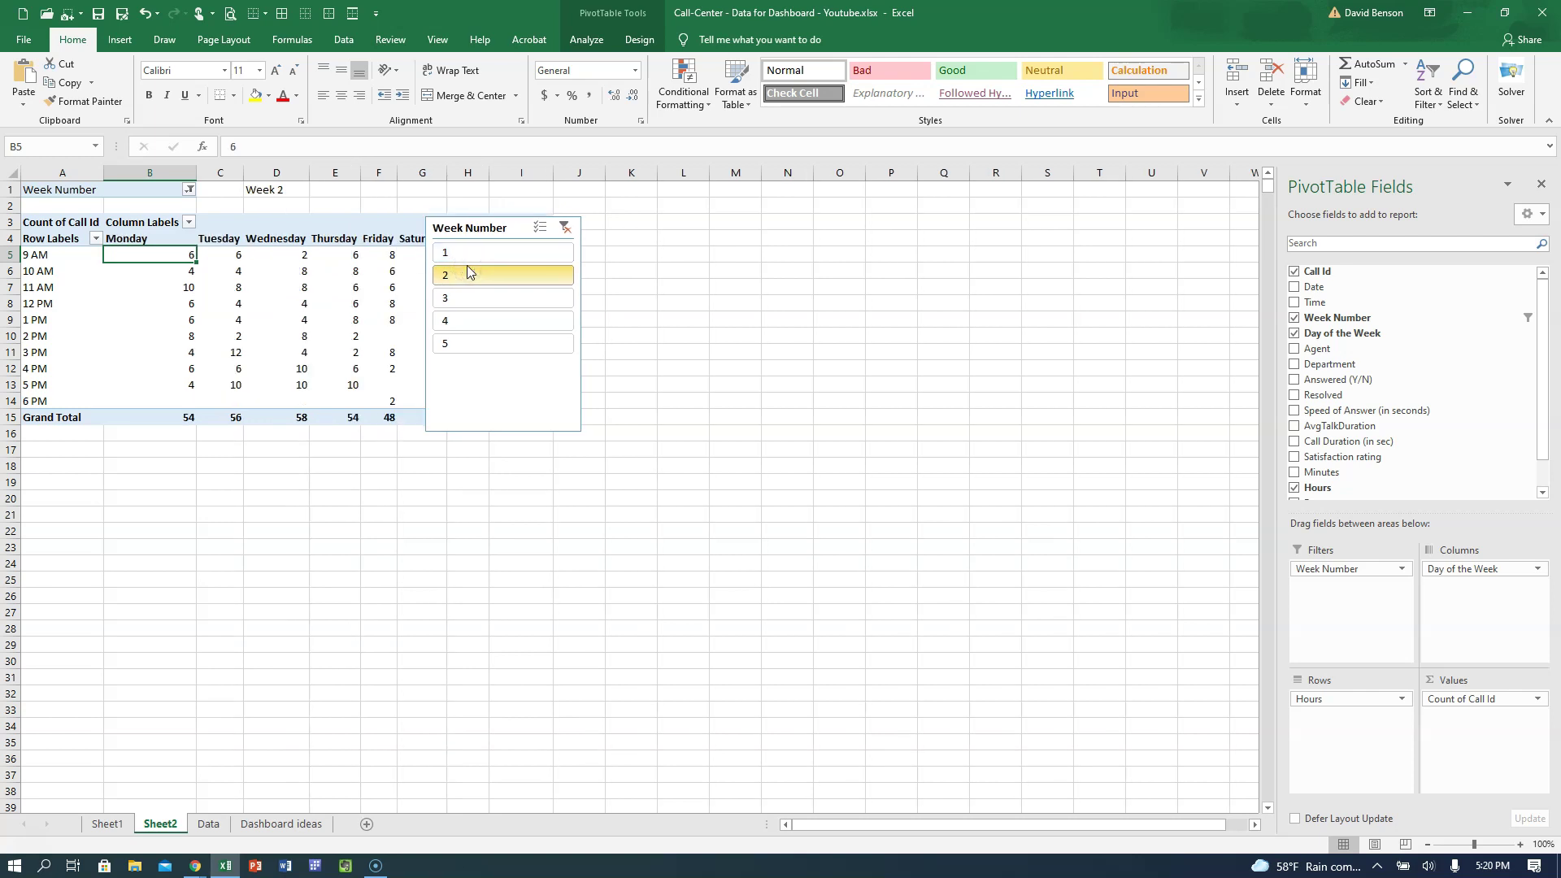
left_click(169, 291)
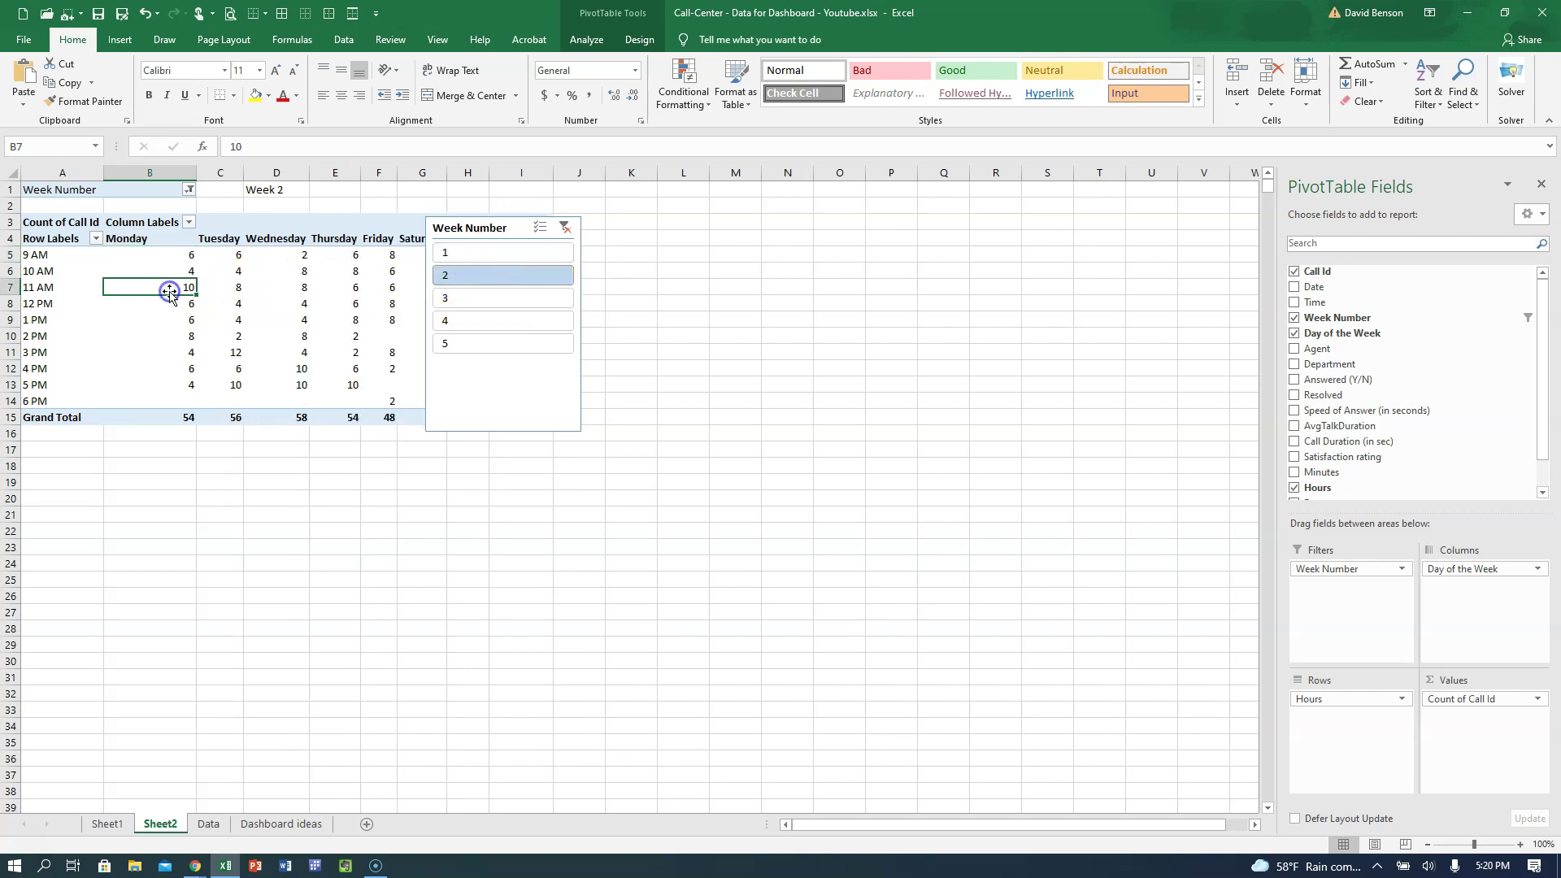
left_click_drag(476, 221, 667, 215)
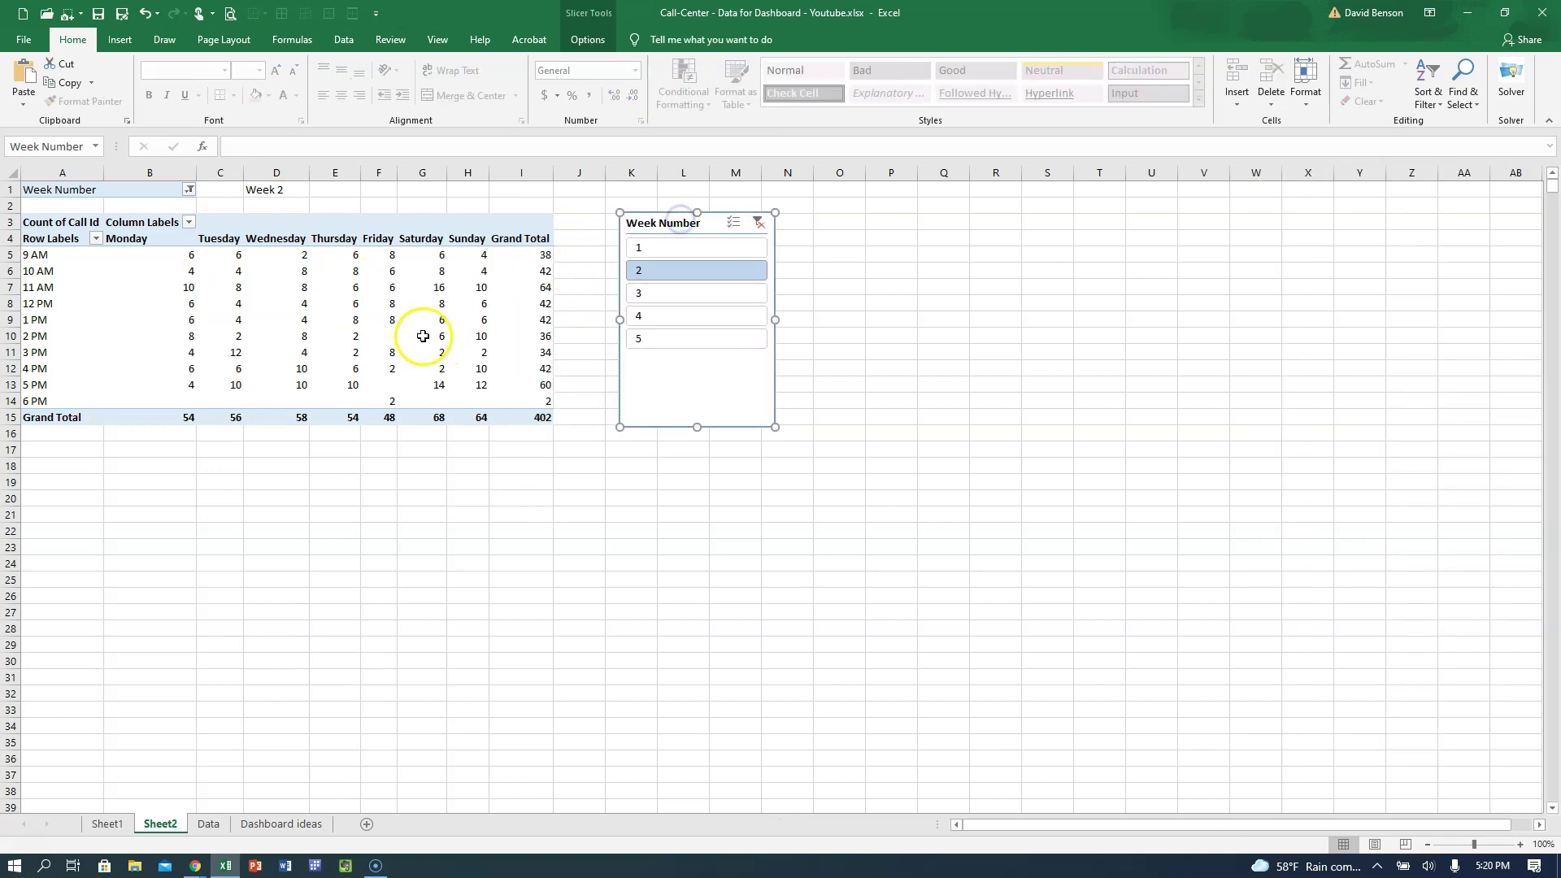
Step: Inspect the PivotTable's blank cells for week 2, and switch the Week Number slicer through week 1 to week 3 to inspect its blanks
left_click(394, 337)
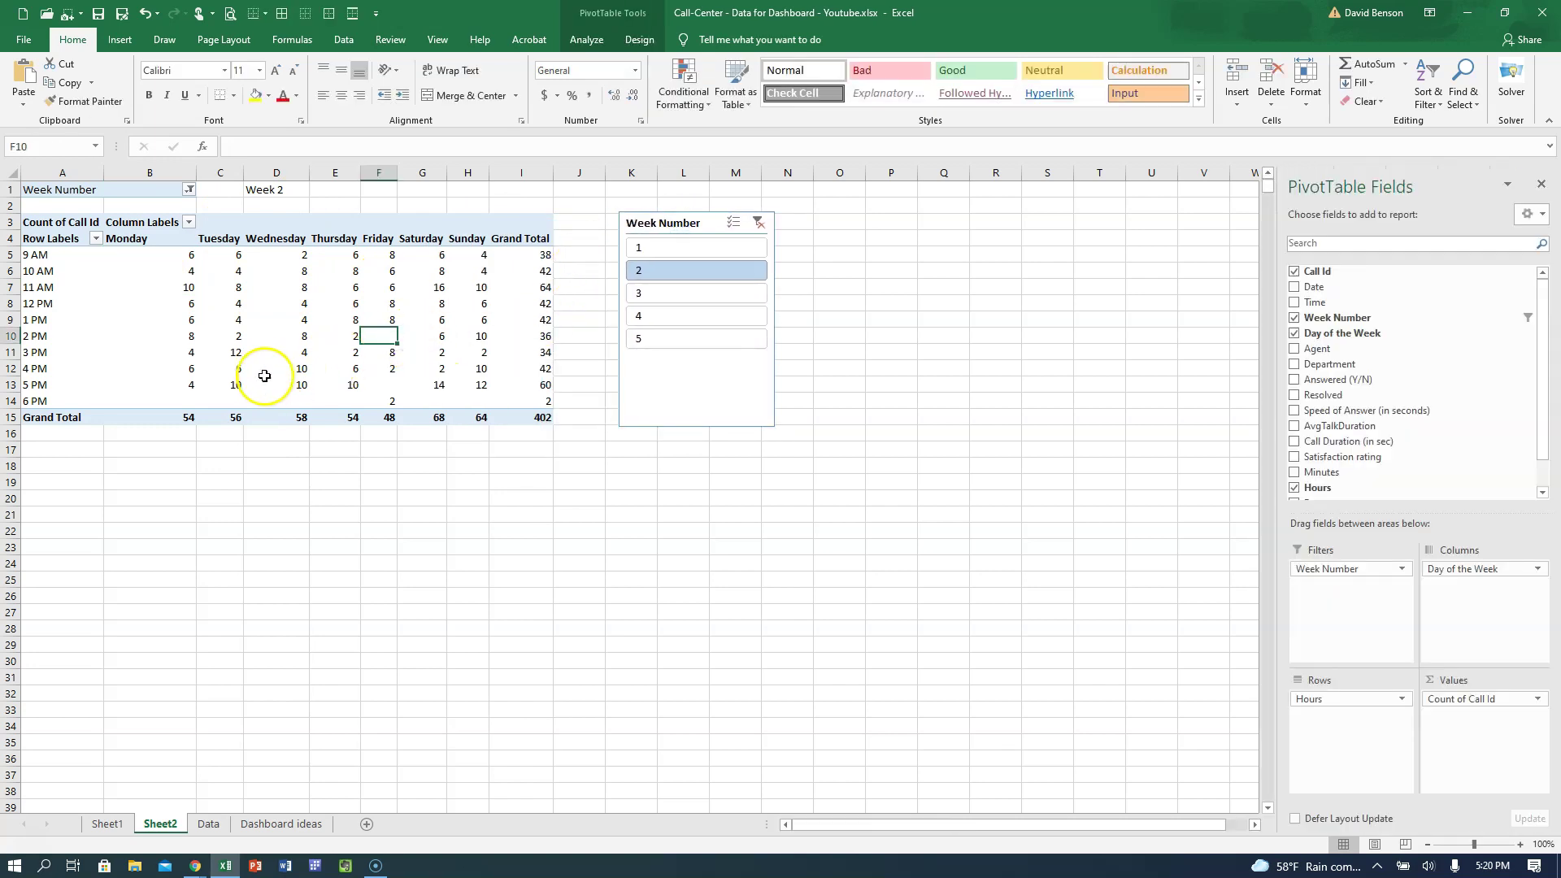
left_click(379, 384)
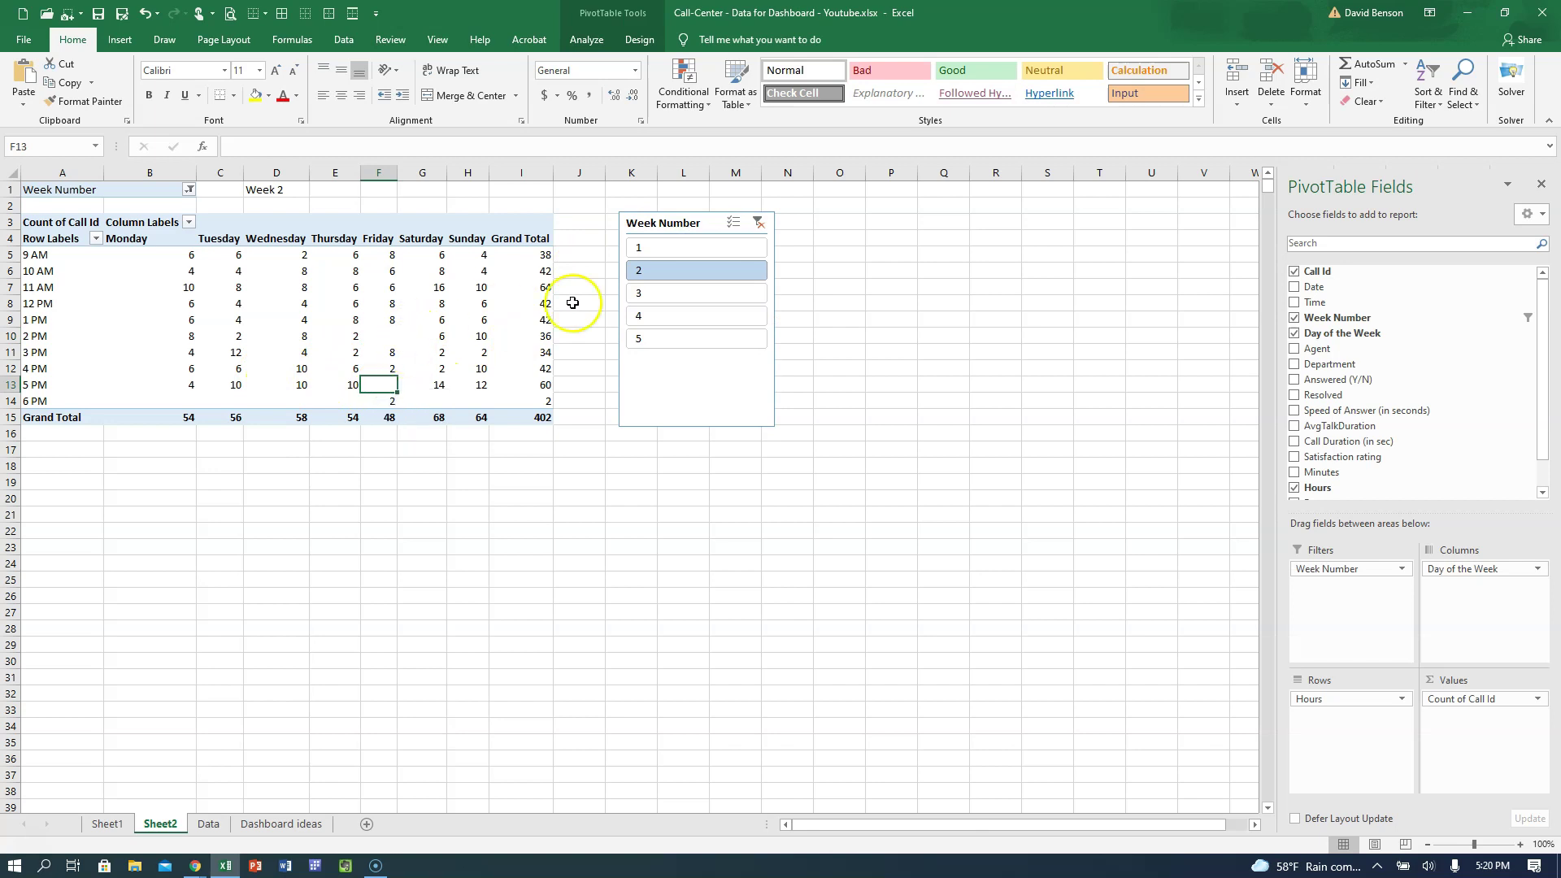
left_click(661, 251)
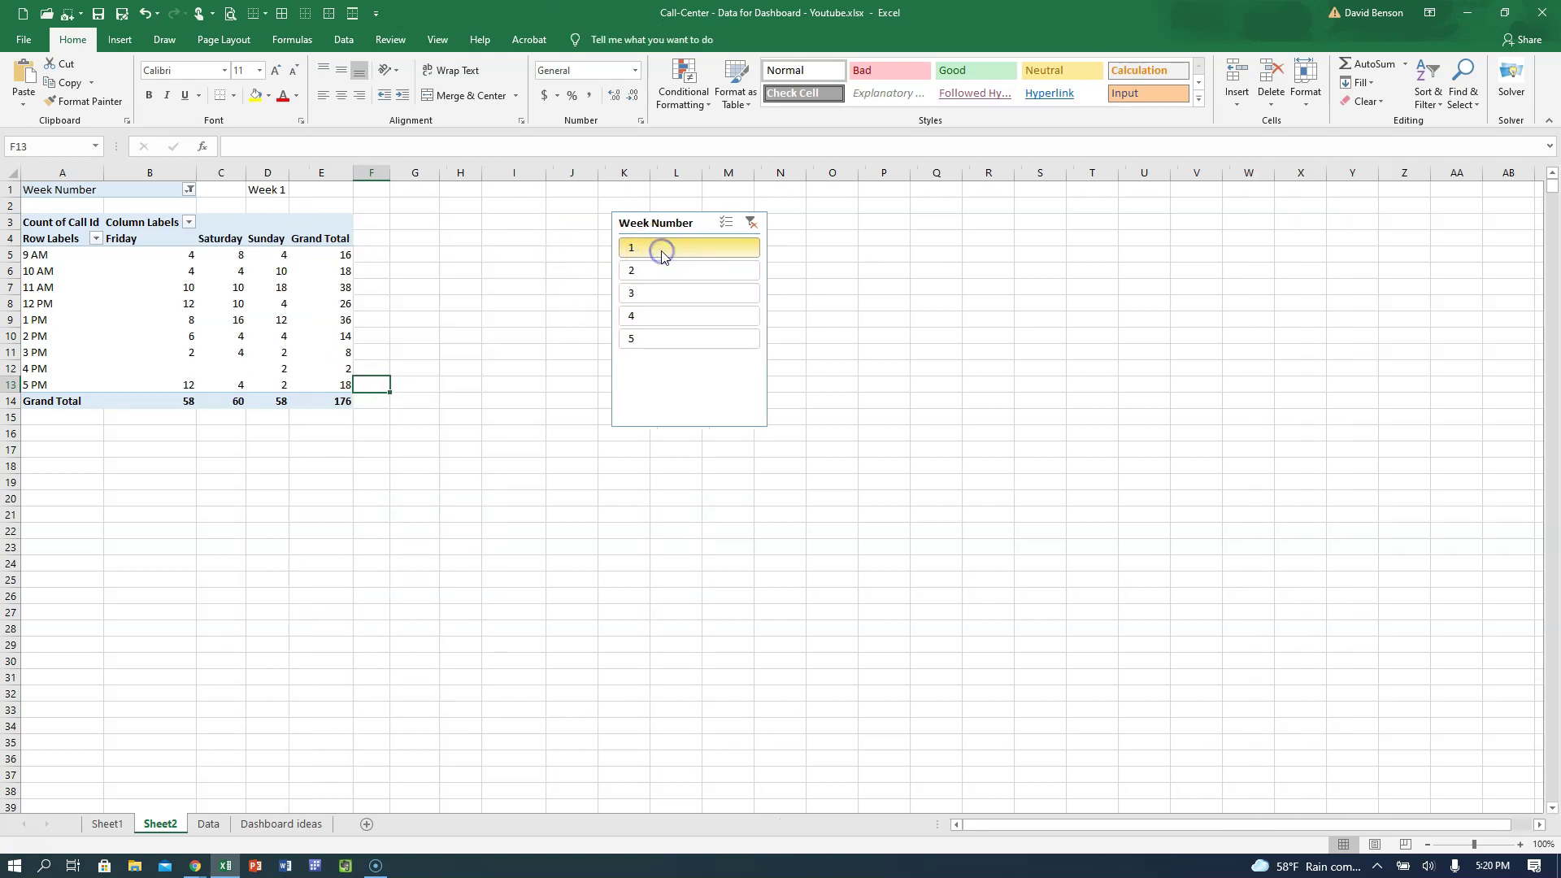
left_click(668, 293)
left_click(301, 321)
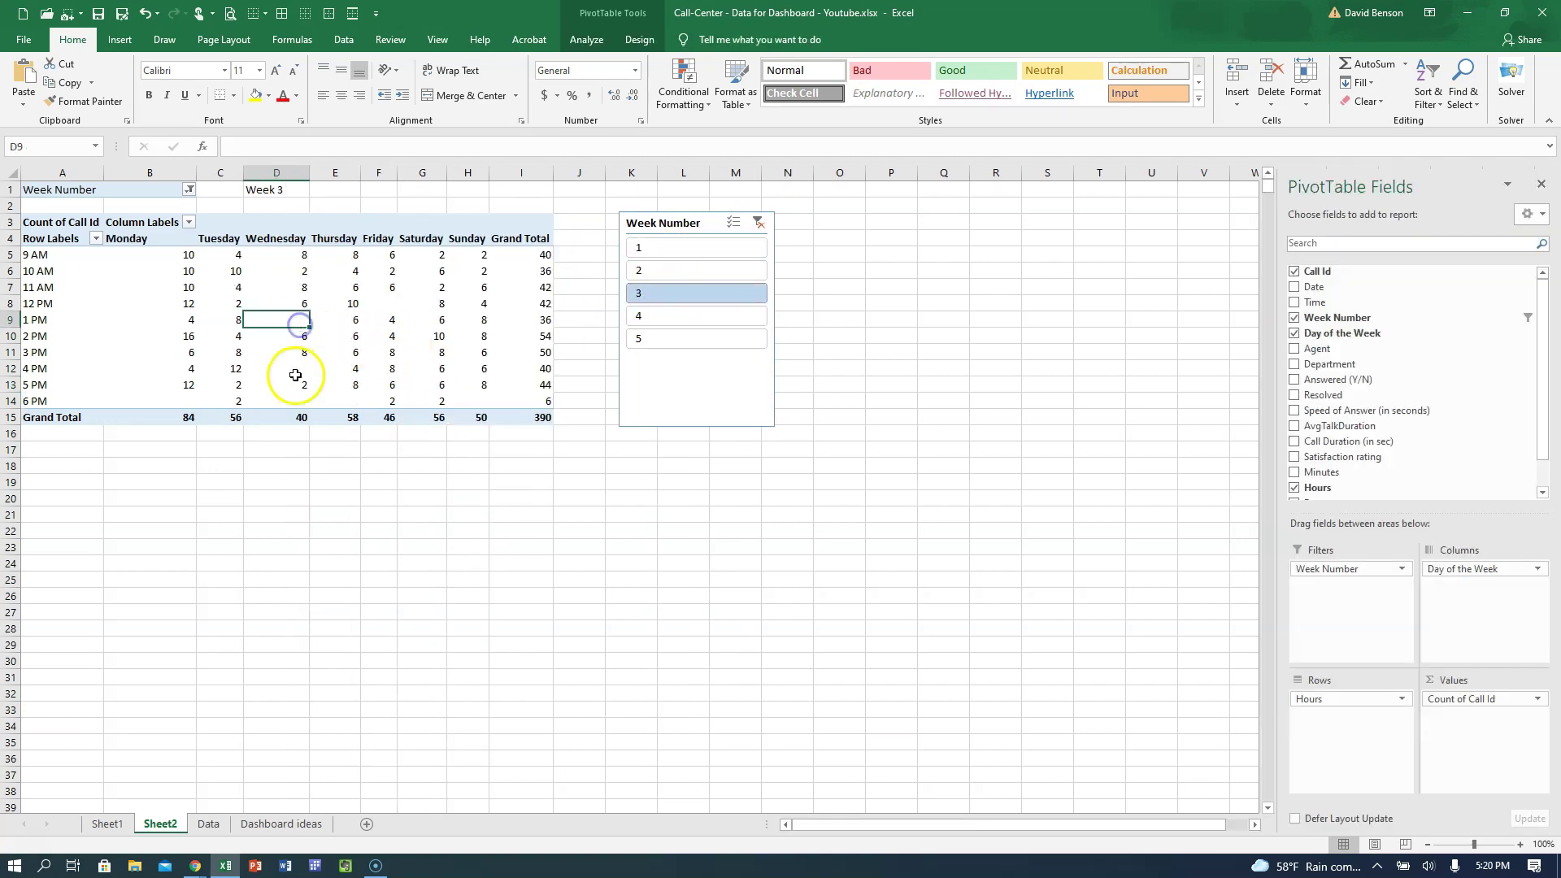
left_click(380, 307)
left_click(298, 321)
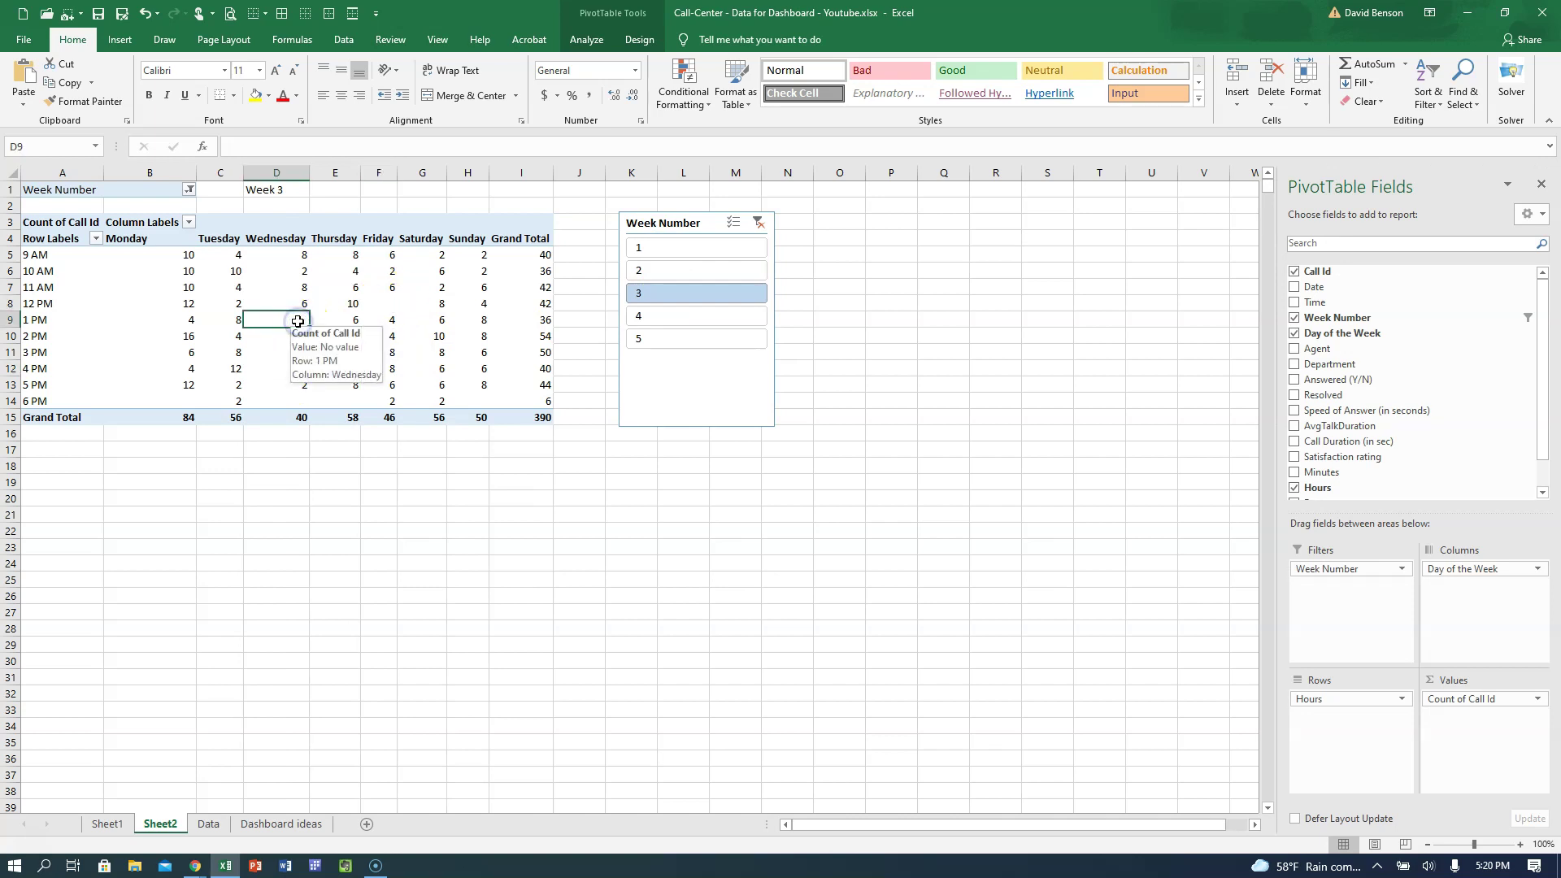
Step: Set the PivotTable options to show 0 for empty cells
left_click(91, 352)
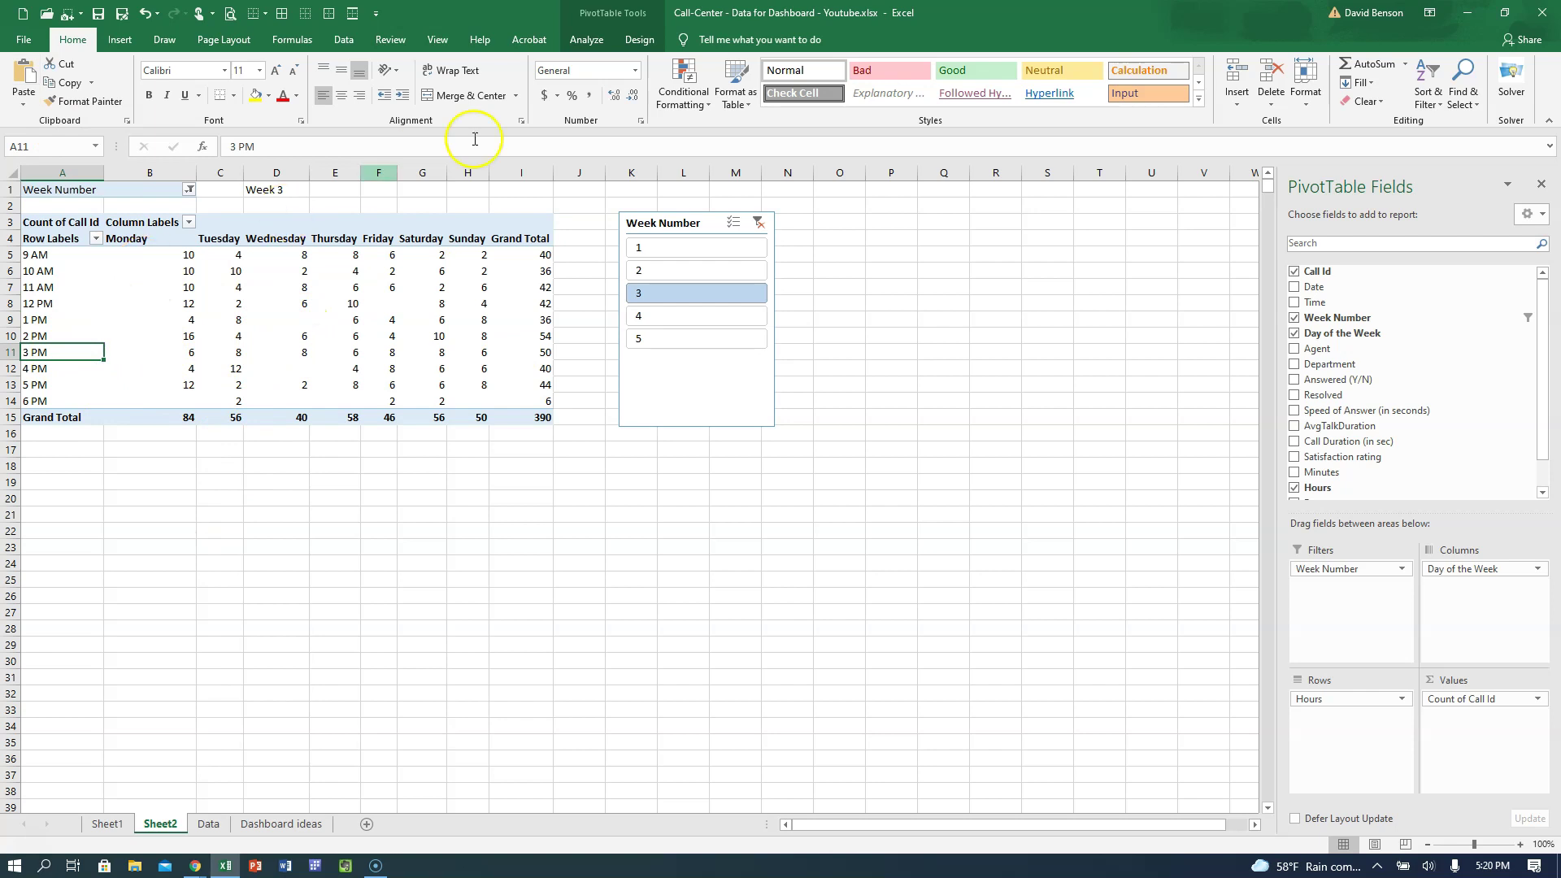
left_click(569, 41)
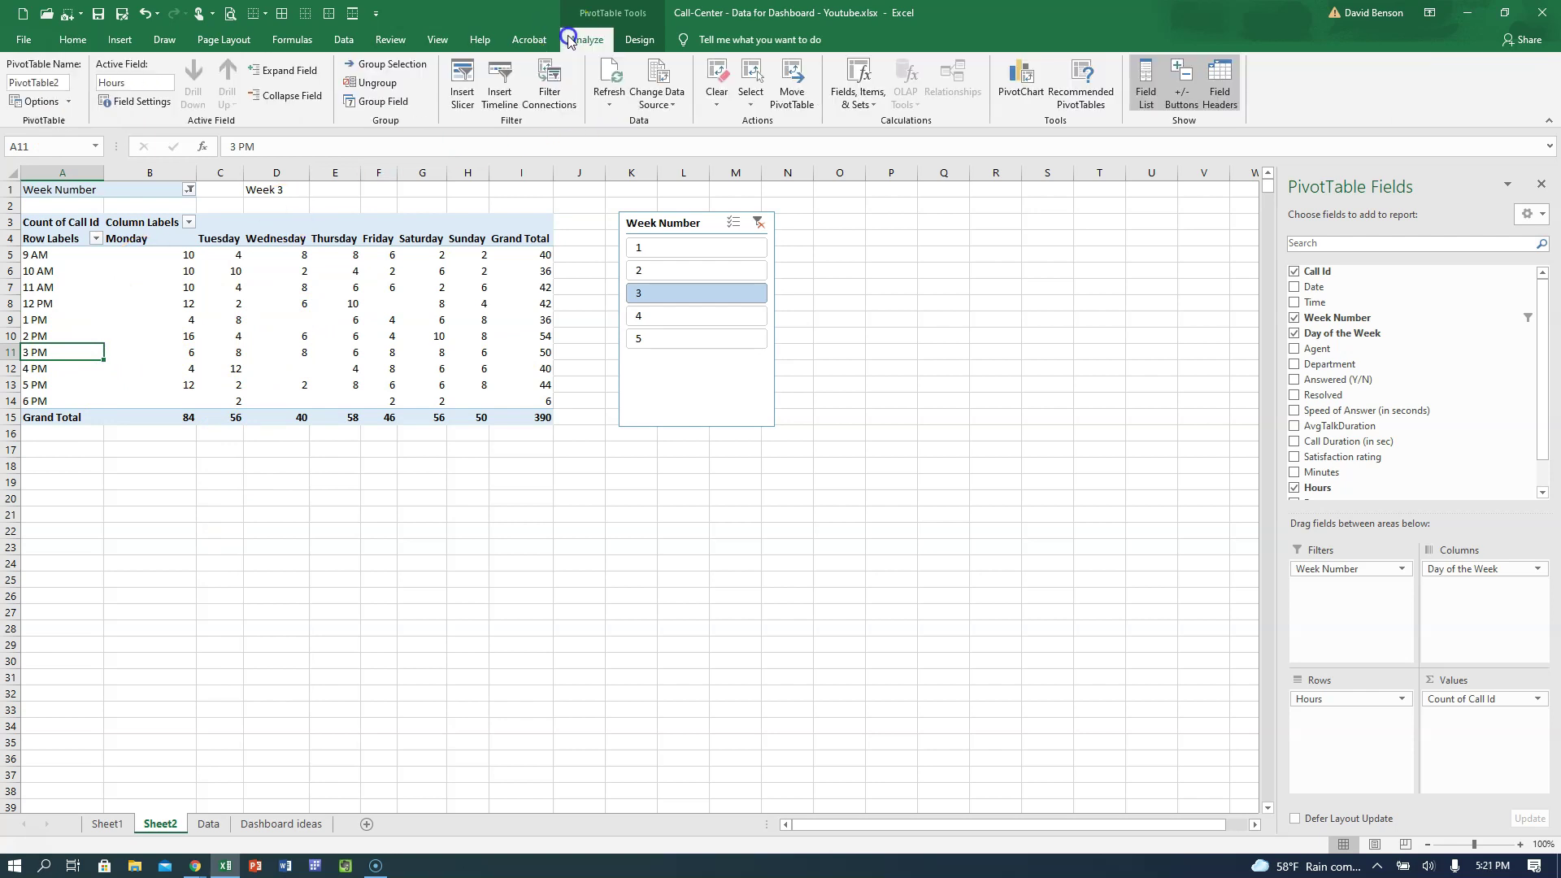
left_click(27, 105)
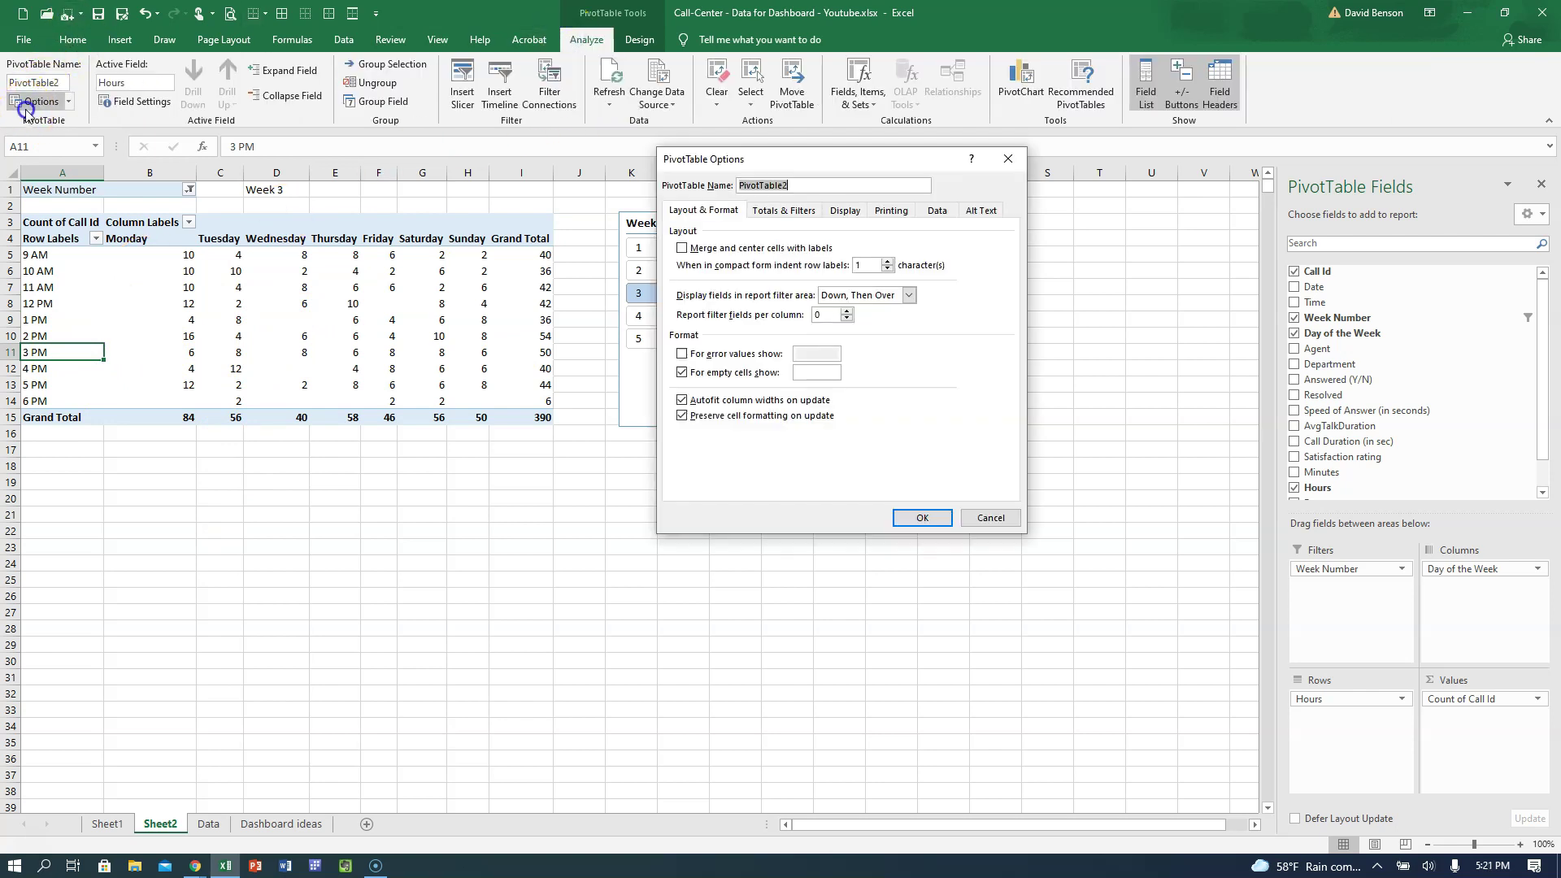
left_click_drag(769, 166, 331, 169)
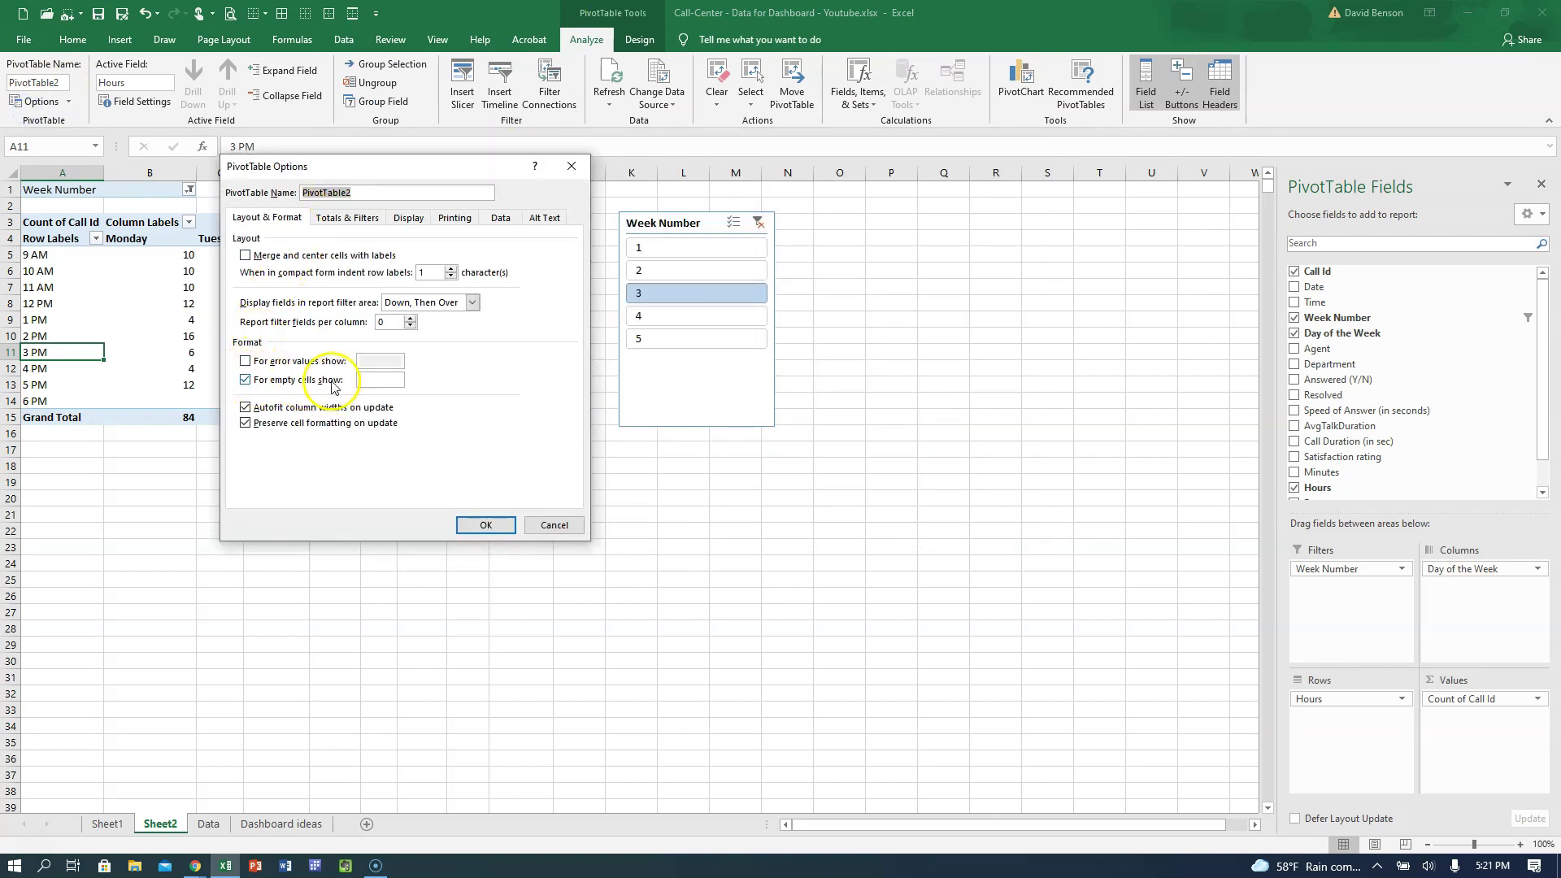
left_click_drag(369, 179, 556, 196)
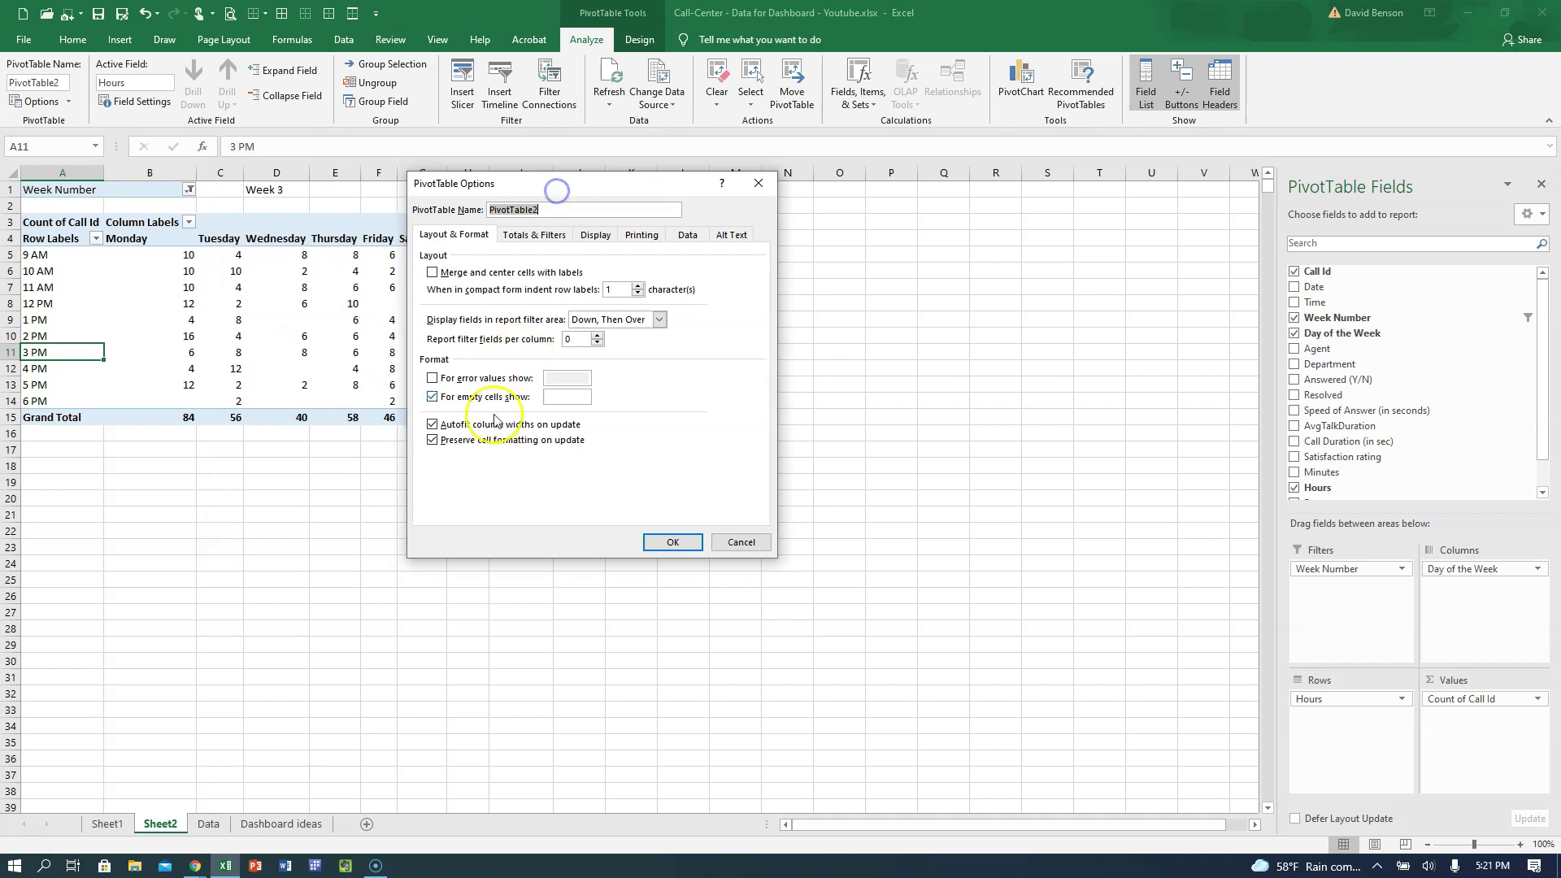
left_click(560, 401)
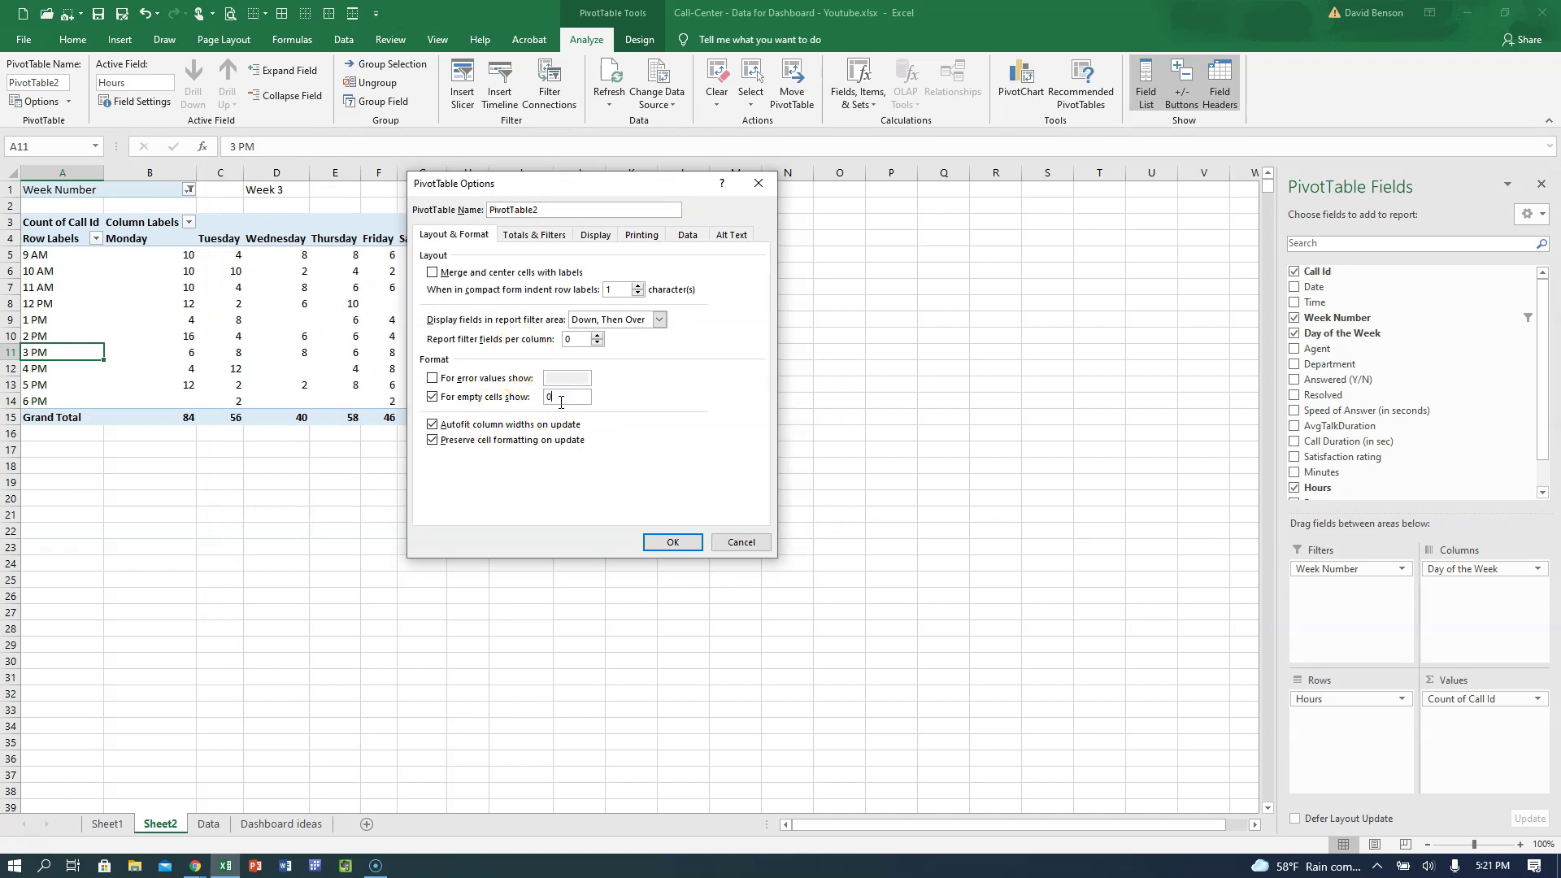
left_click(663, 541)
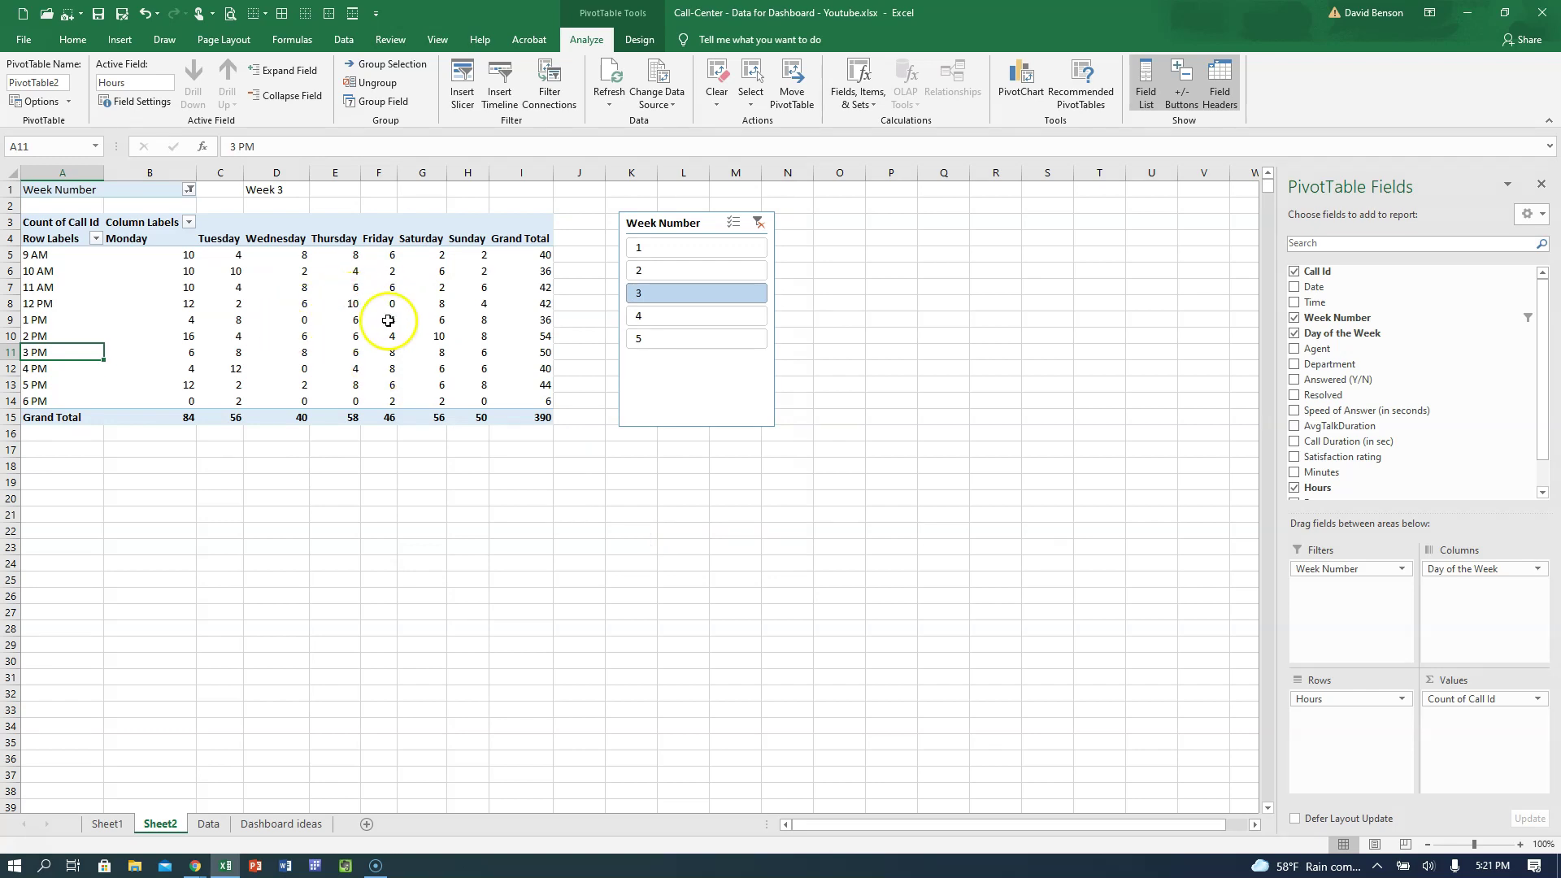
Step: Clear the empty-cell value in the PivotTable options so that empty cells display as blanks
left_click(41, 101)
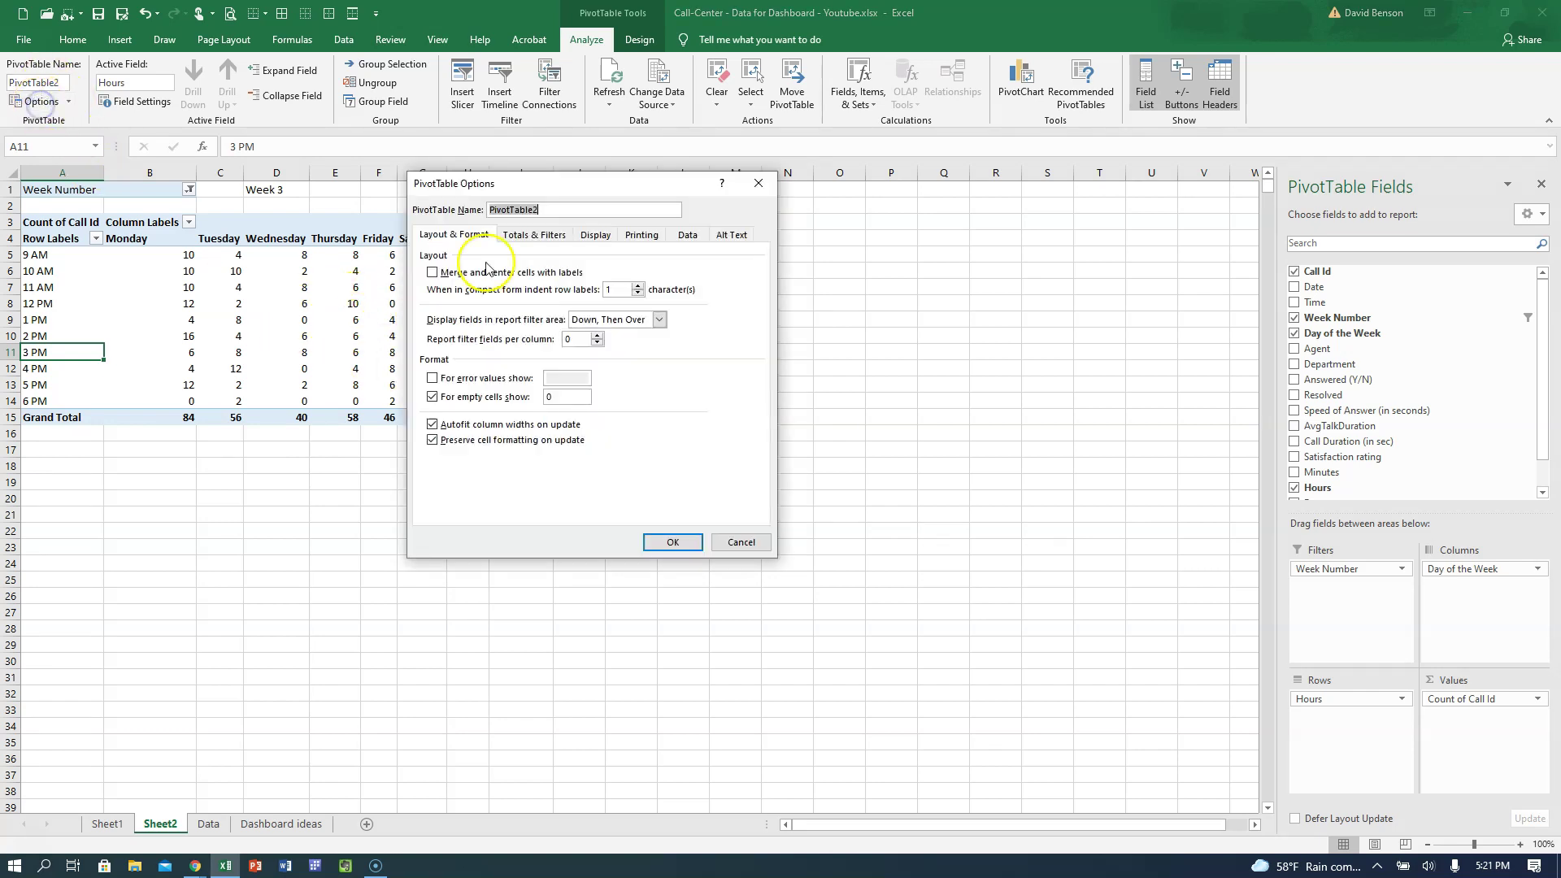
left_click(561, 395)
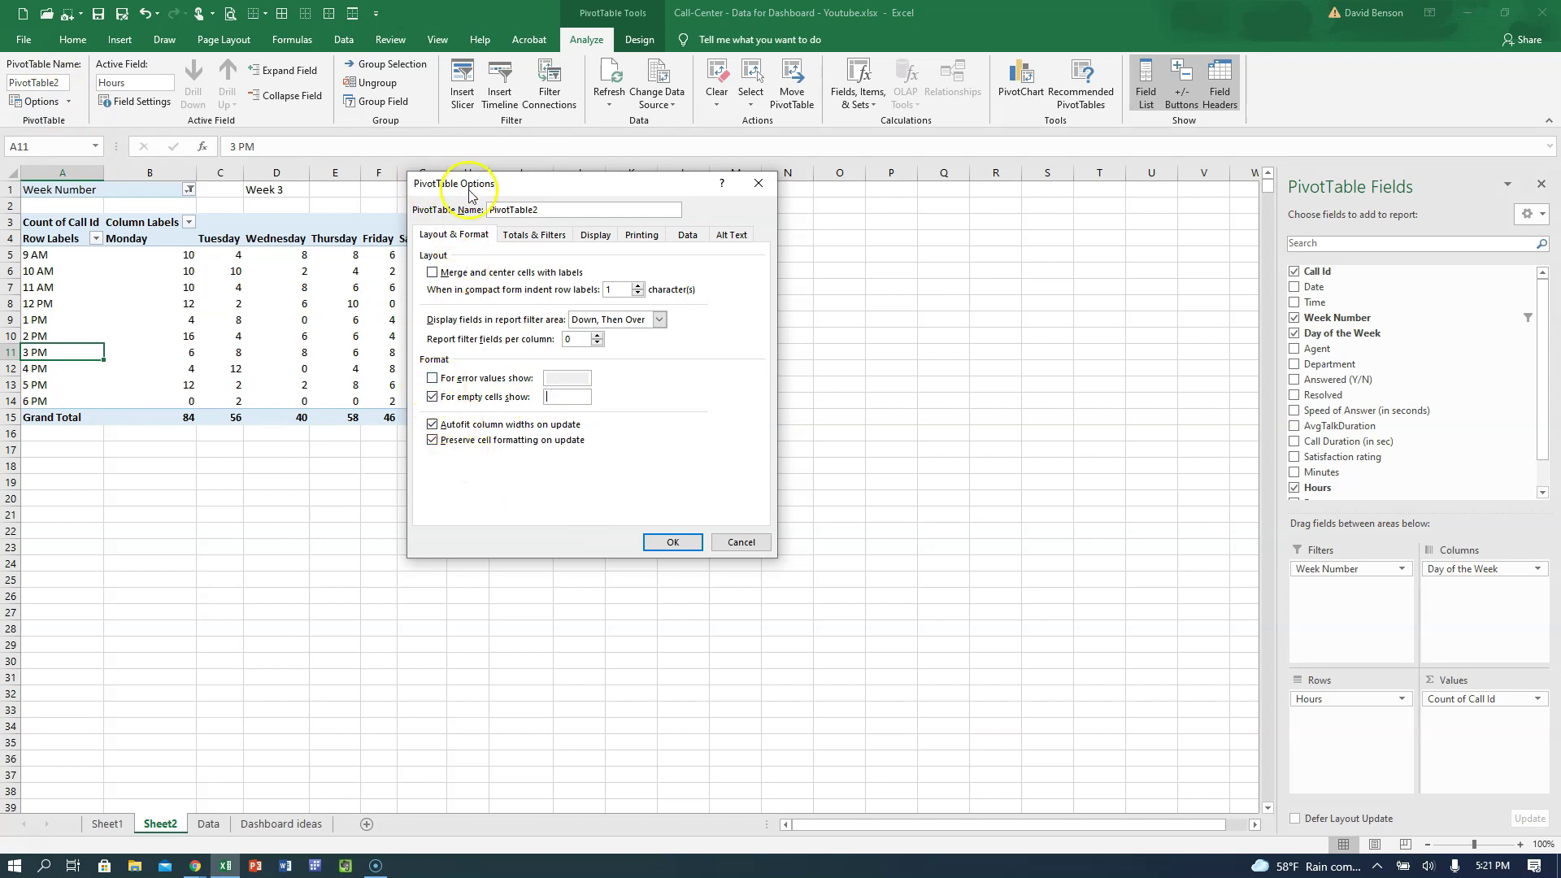
left_click(661, 539)
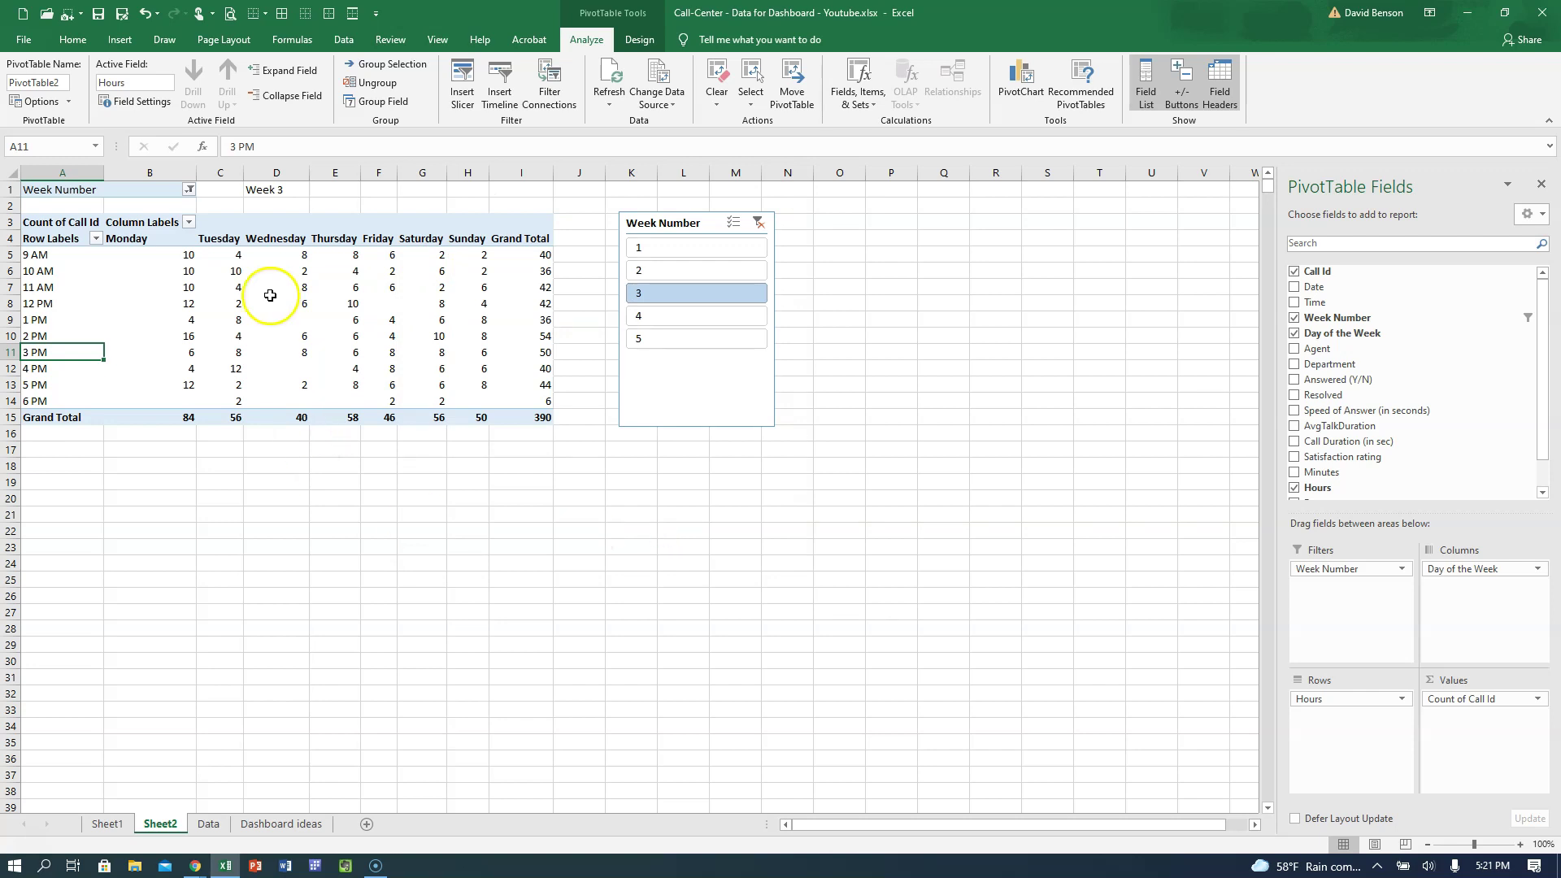
Step: Check the blank Monday 6 PM cell and the hour labels, and view the notes and January 2016 calendar on the Data sheet
left_click(185, 401)
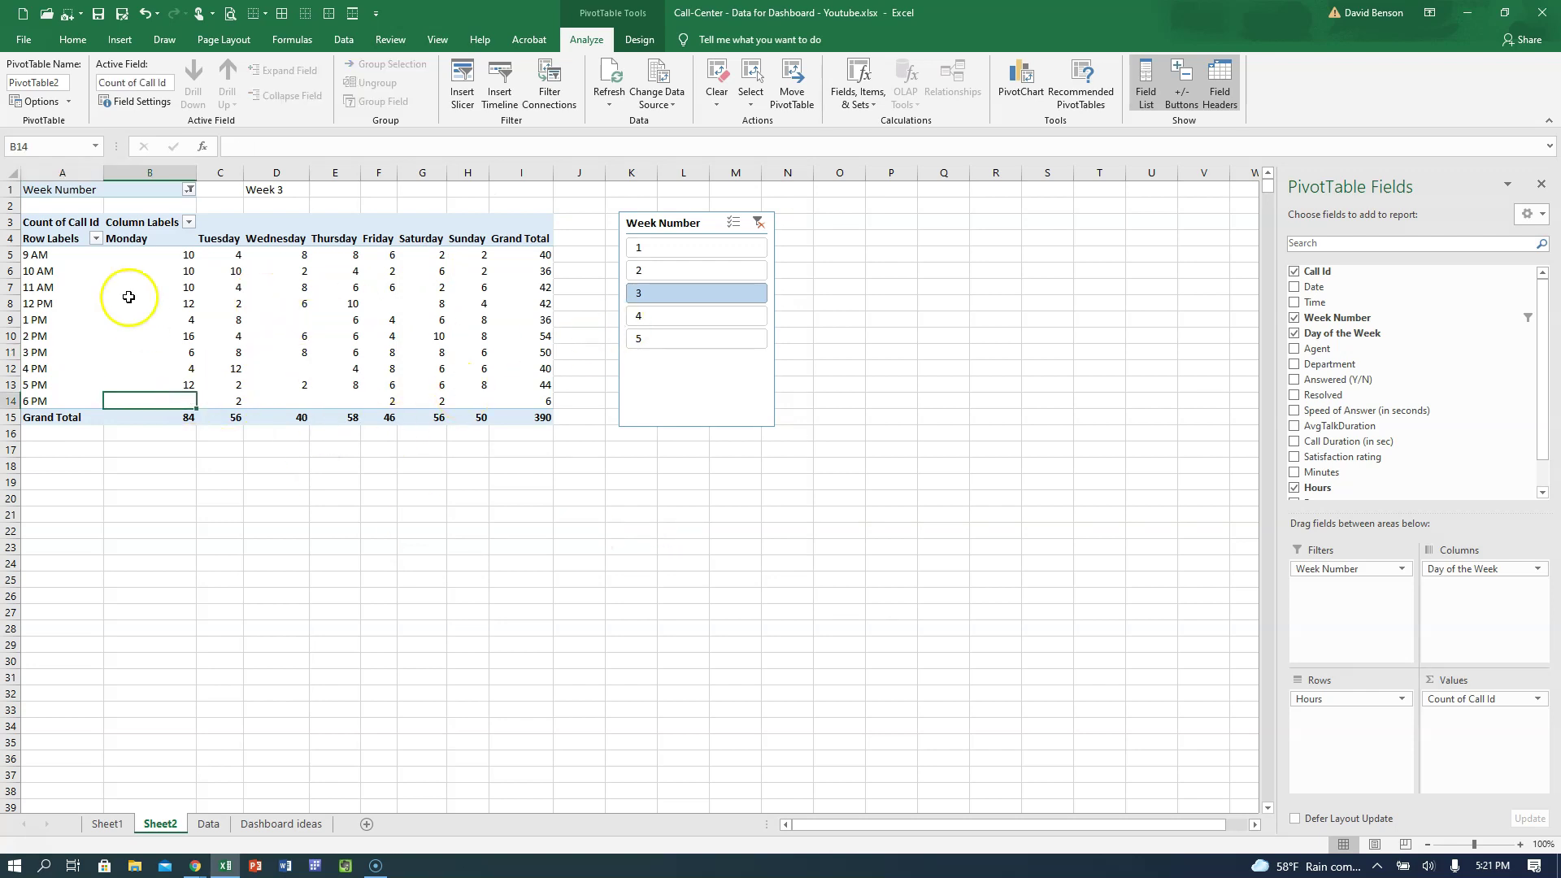
left_click(57, 256)
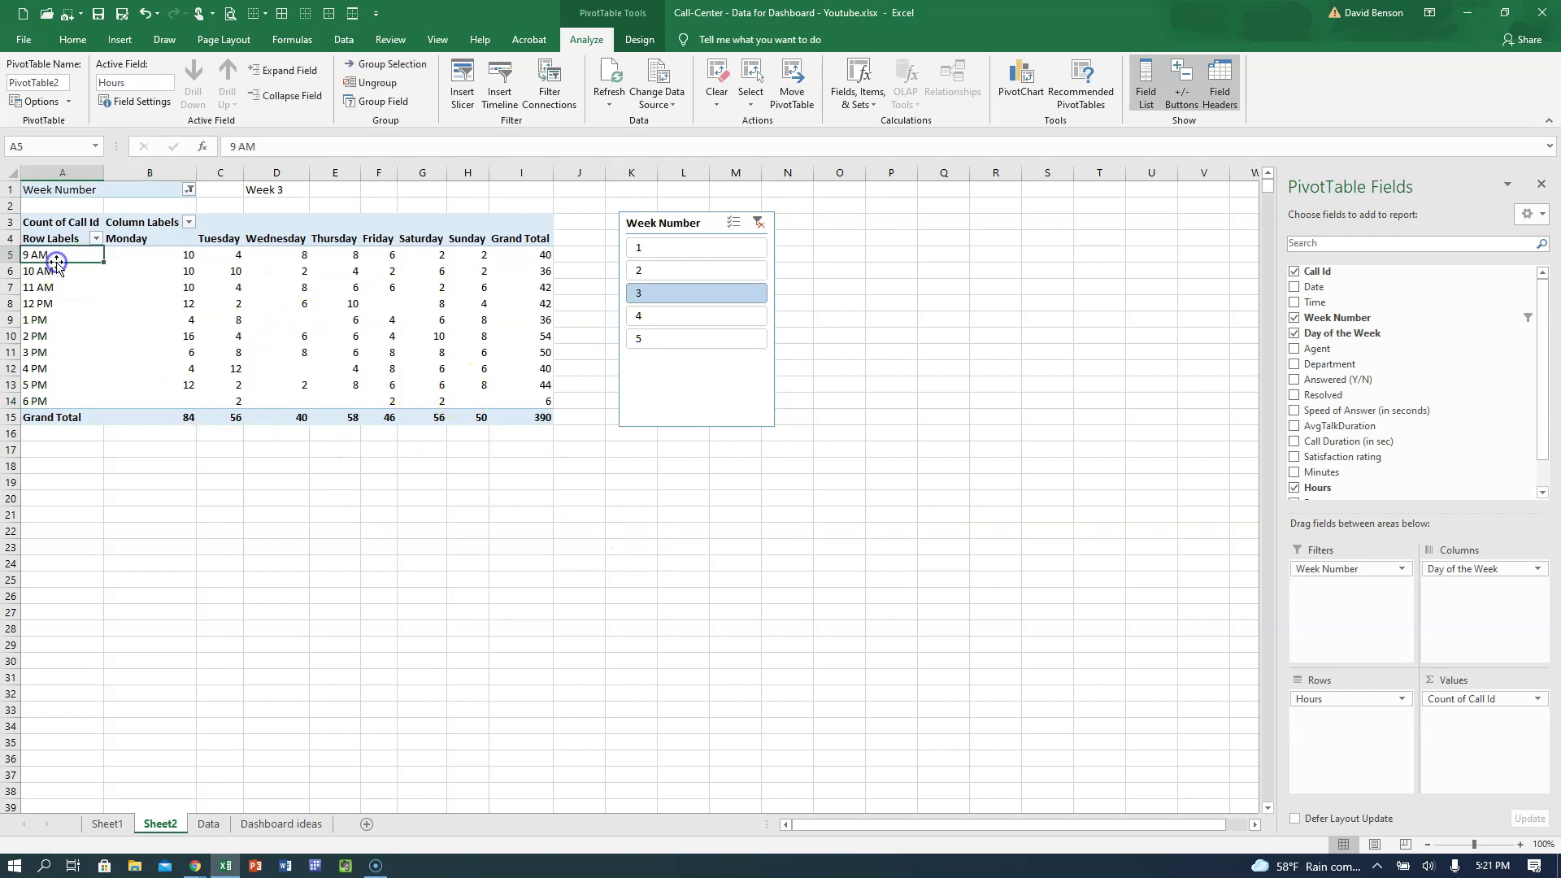
left_click(208, 824)
left_click(1031, 827)
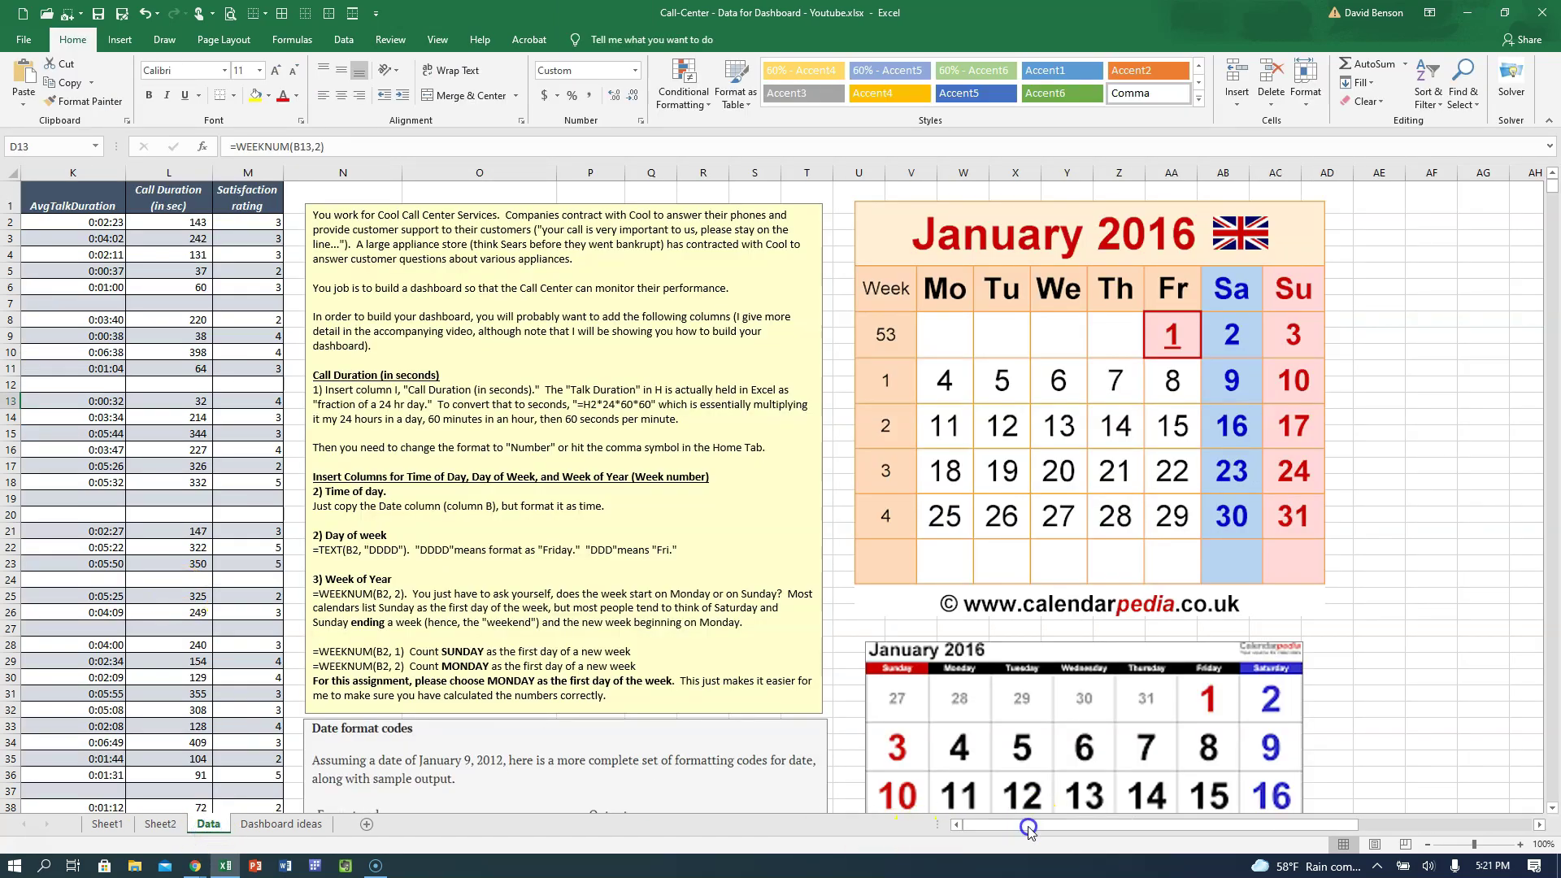